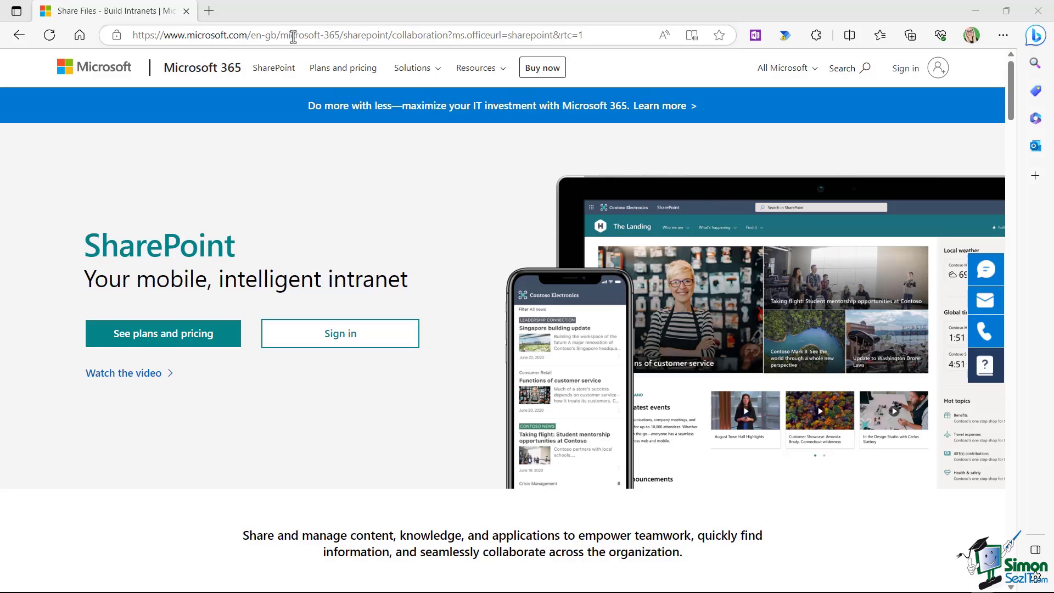
Step: Go to office.com and launch SharePoint from the Microsoft 365 apps
click(291, 37)
text(office.com)
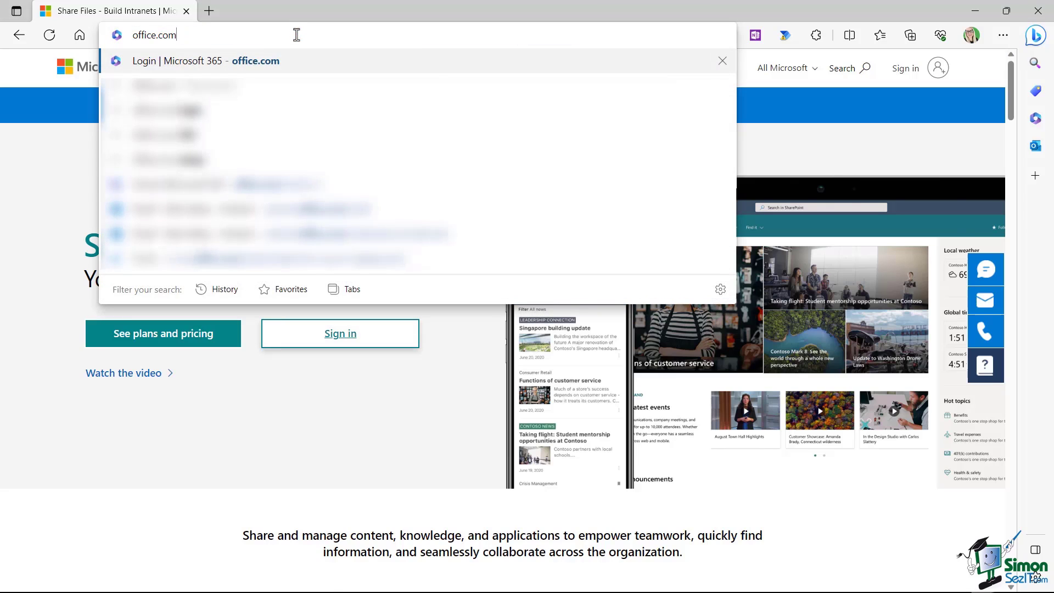
key(Return)
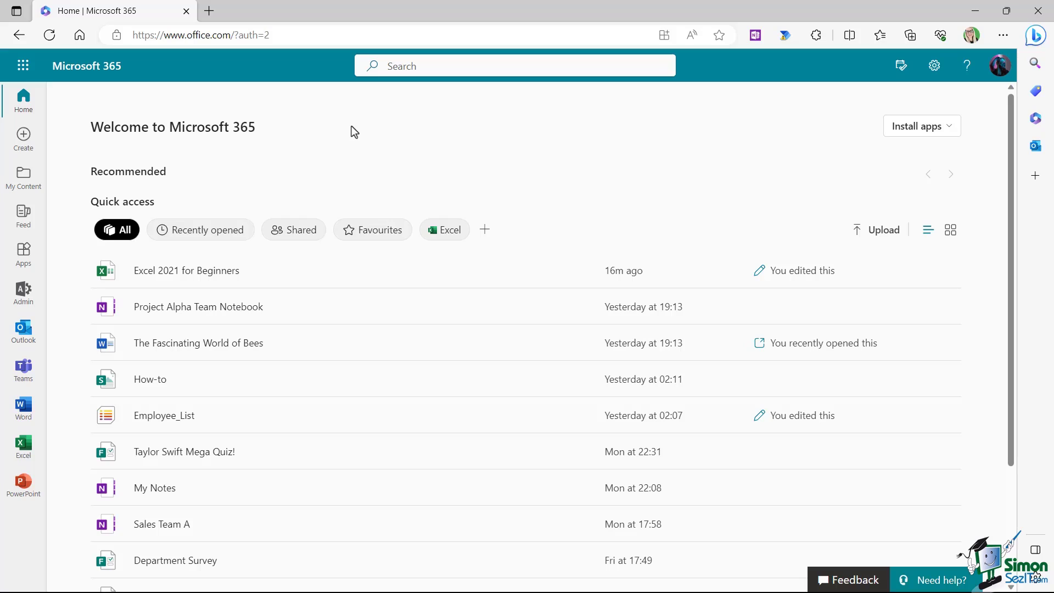
click(23, 68)
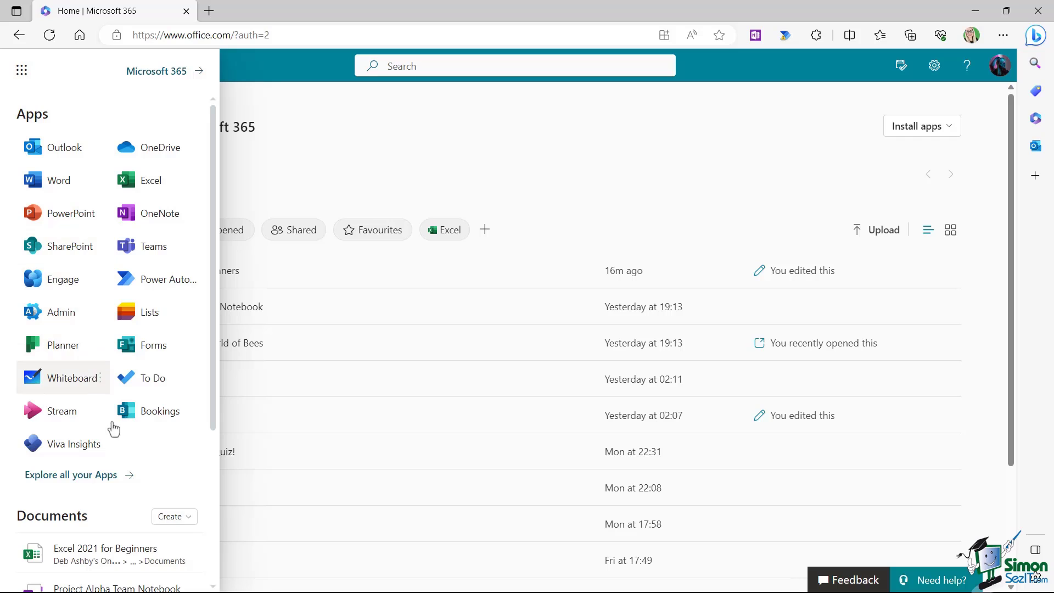
mouse_move(211, 113)
mouse_down()
mouse_move(215, 156)
mouse_move(218, 109)
mouse_up()
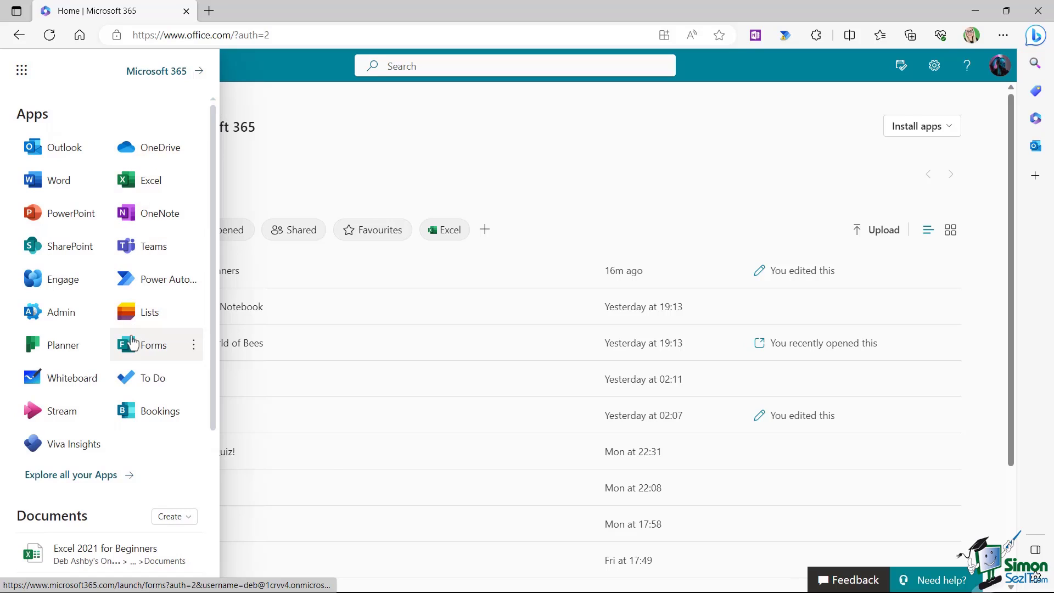
click(82, 253)
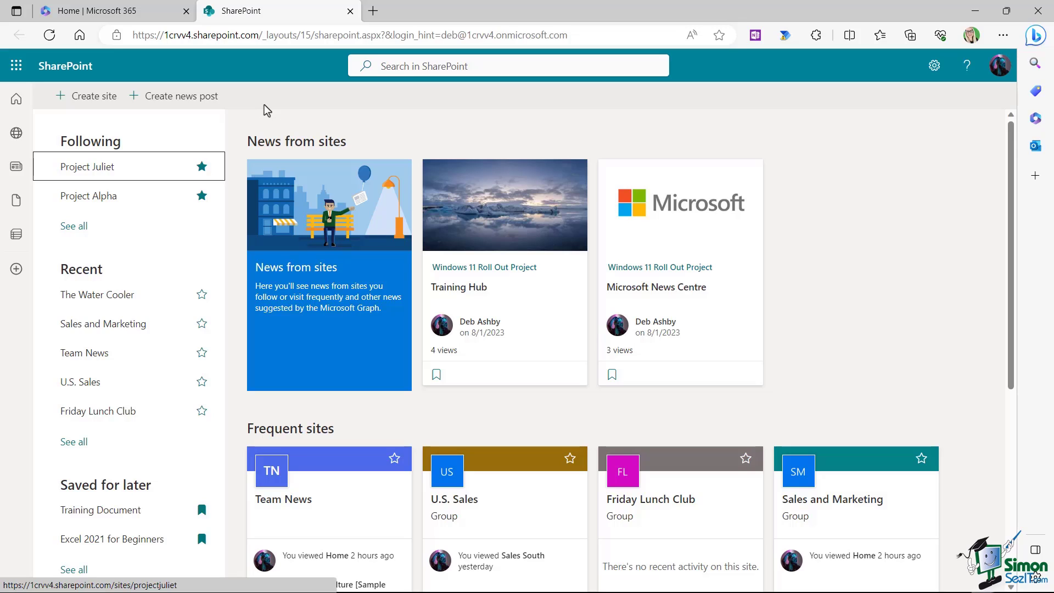
Step: Save the SharePoint start page as a favorite named "SharePoint Home Page" in the Favorites bar folder
click(719, 36)
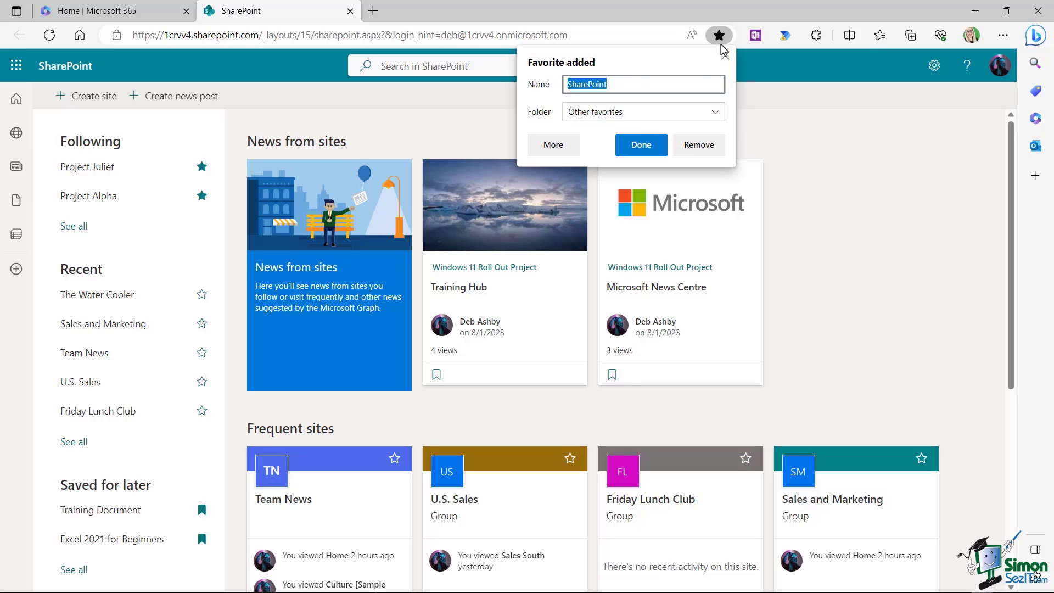
click(624, 83)
text(Home Page)
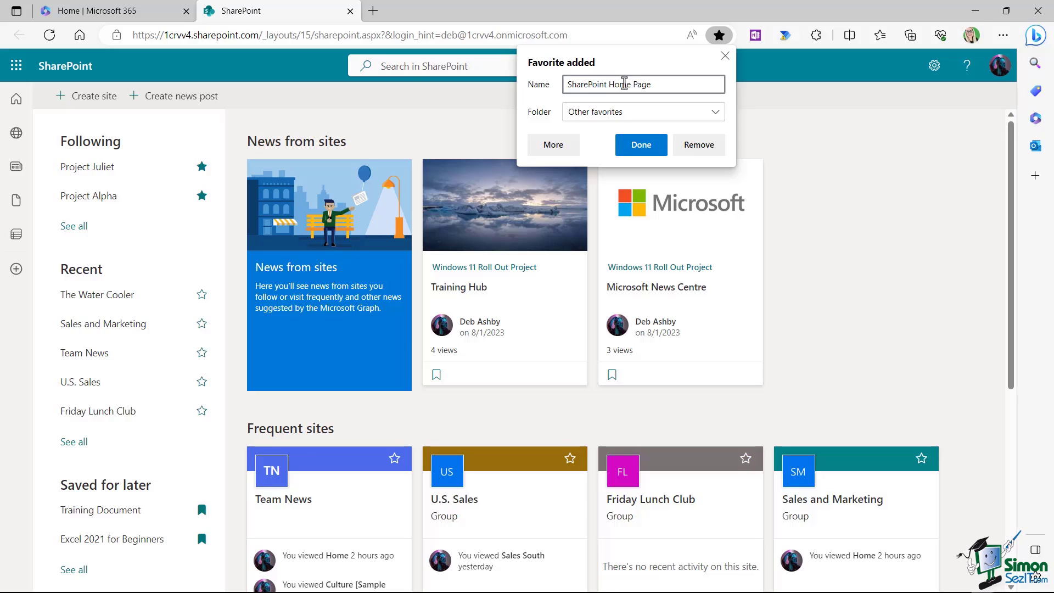
click(603, 113)
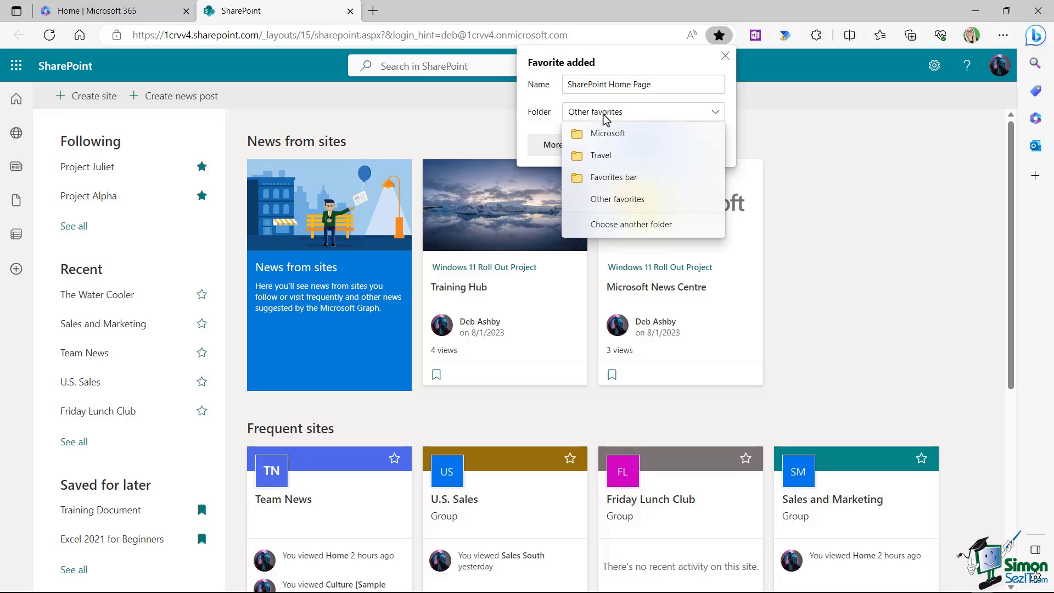
click(613, 178)
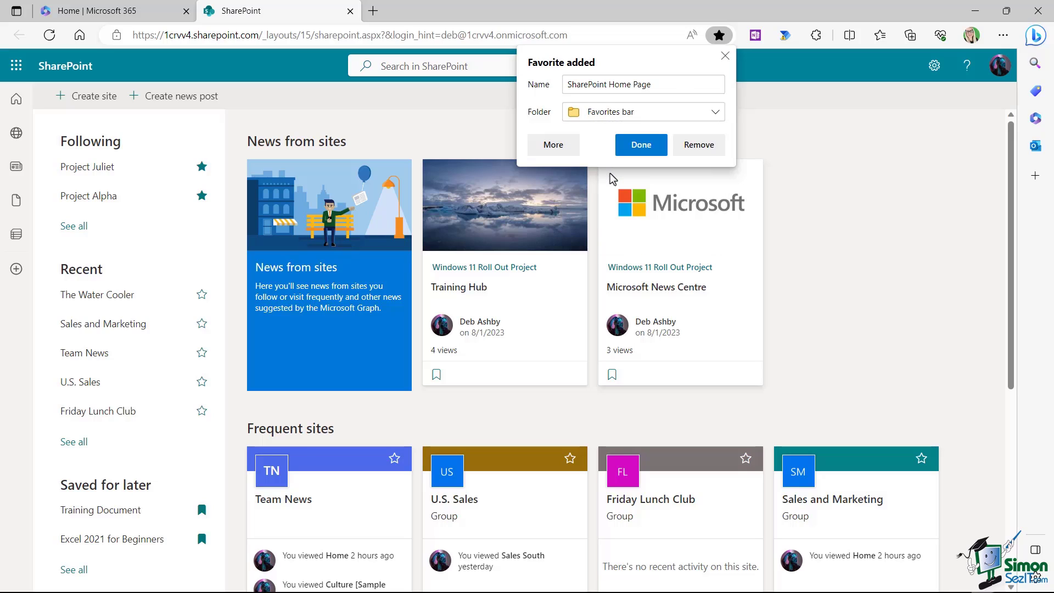
click(640, 146)
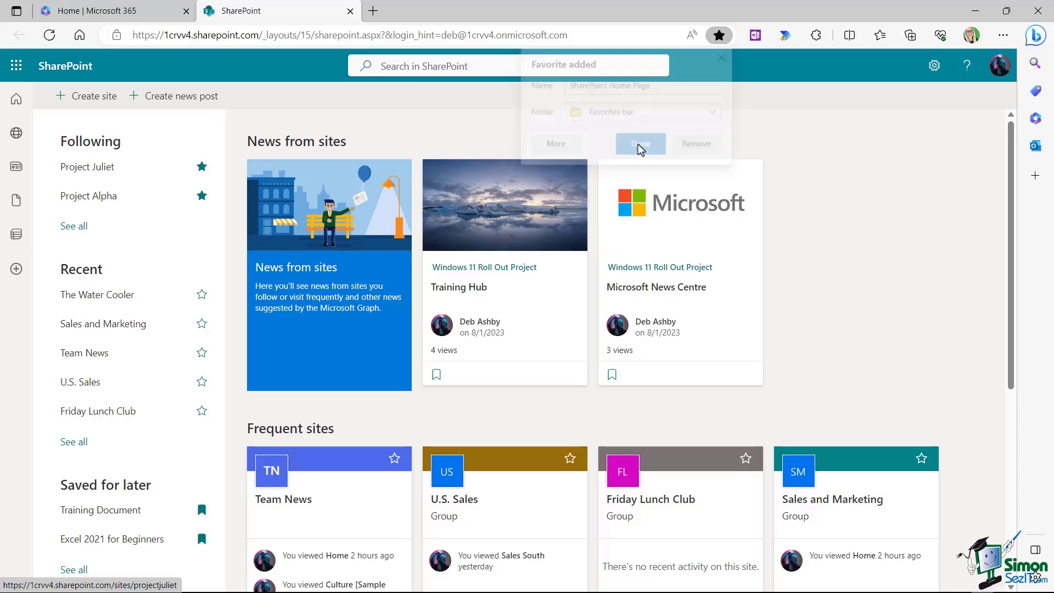
Step: Load the SharePoint Home Page favorite in a new browser tab and close the duplicate SharePoint tab
click(374, 11)
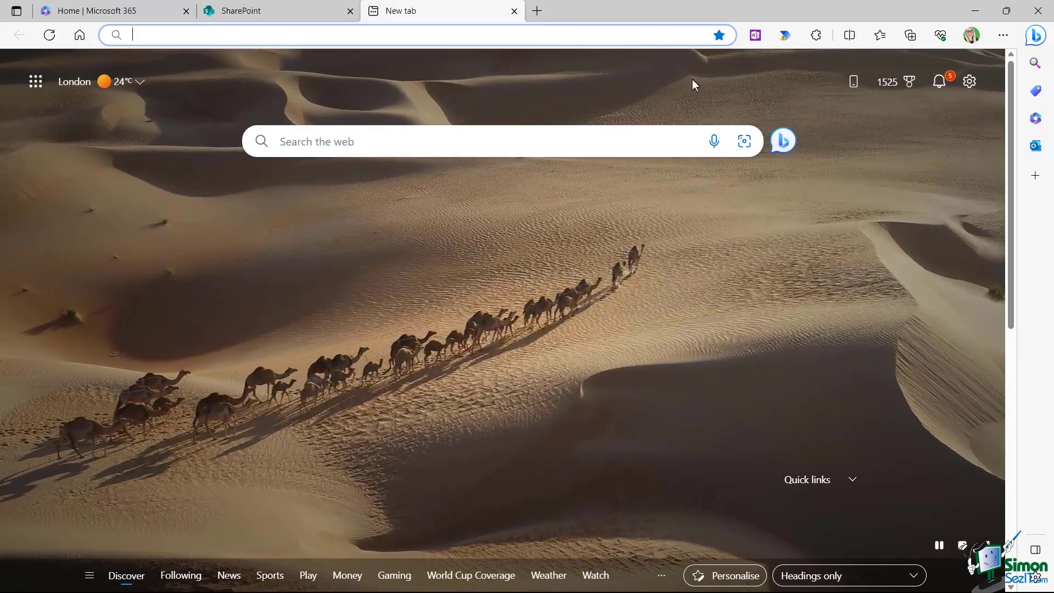
key(ctrl+shift+o)
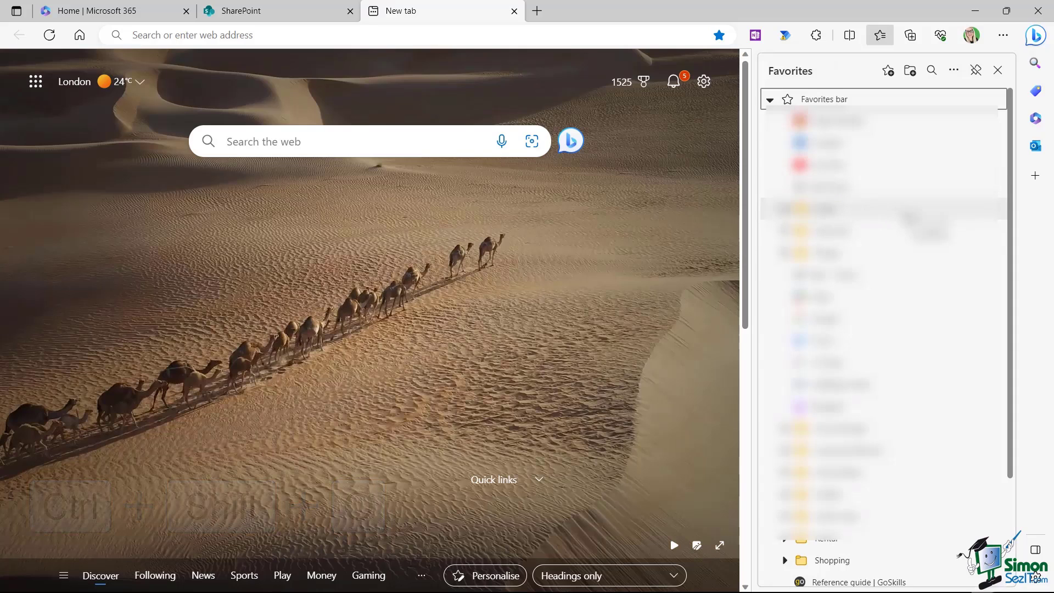
scroll(928, 247, down, 5)
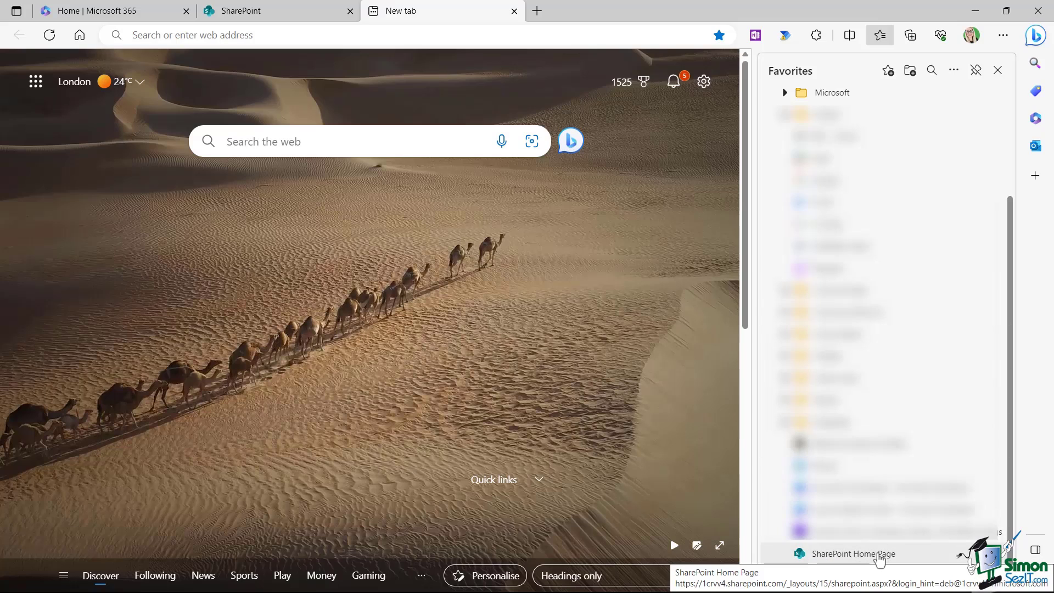
click(878, 553)
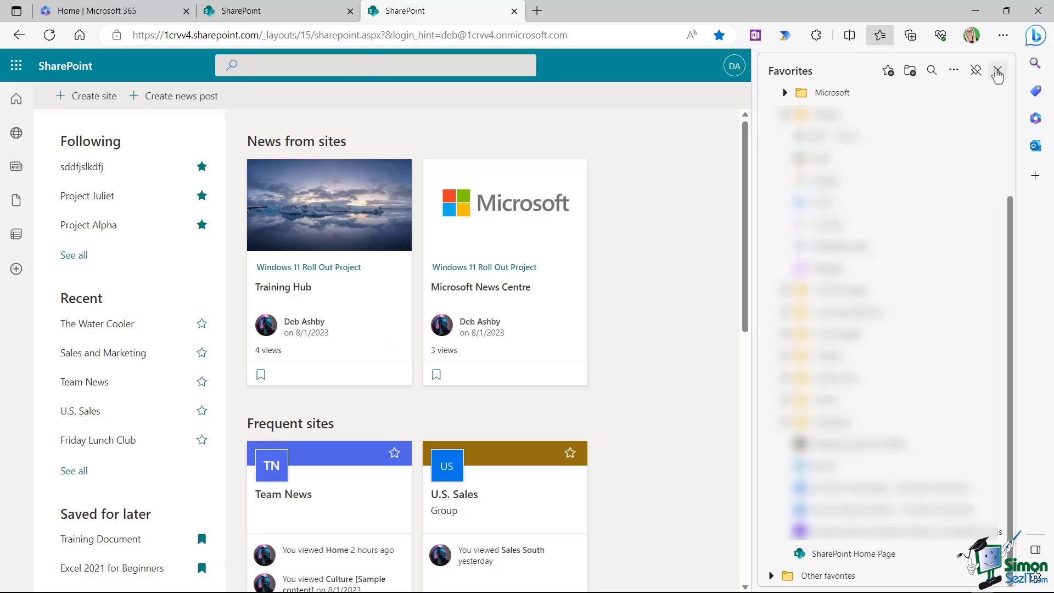
click(997, 70)
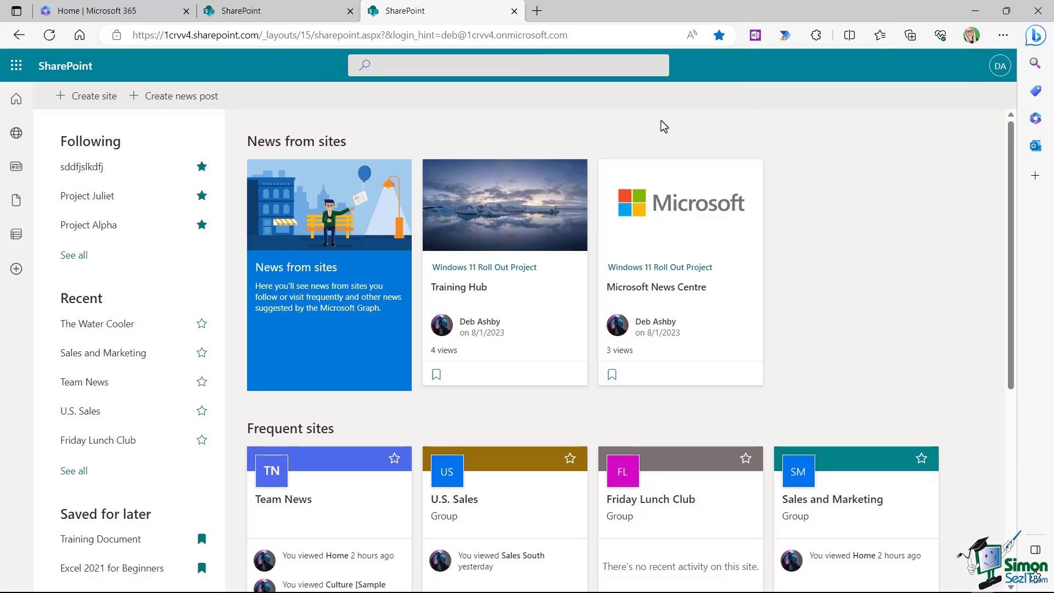
click(349, 10)
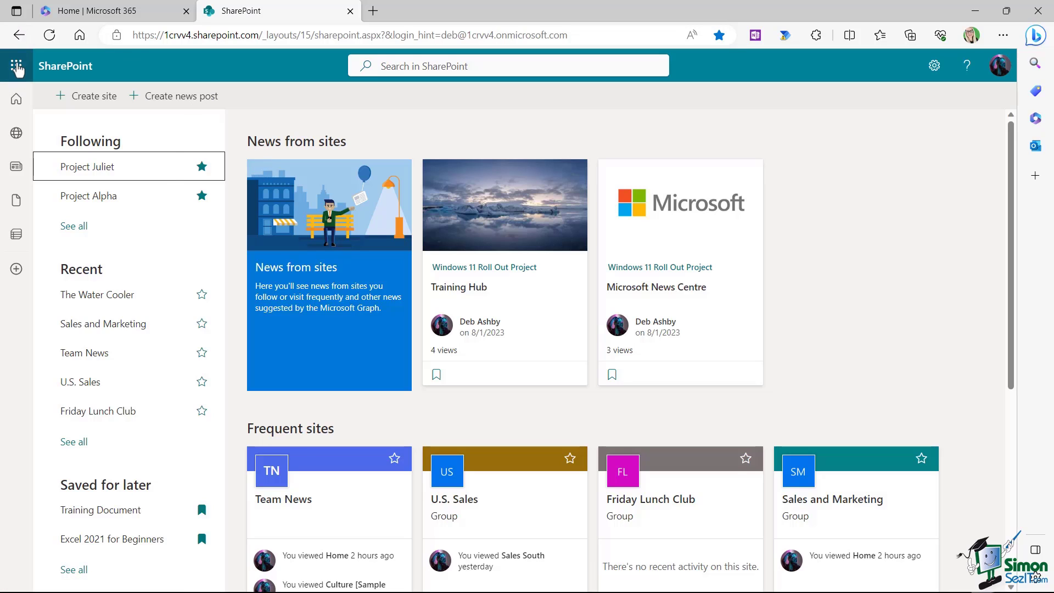
Step: Switch to Outlook, open the HR Team group and examine its member list
click(17, 69)
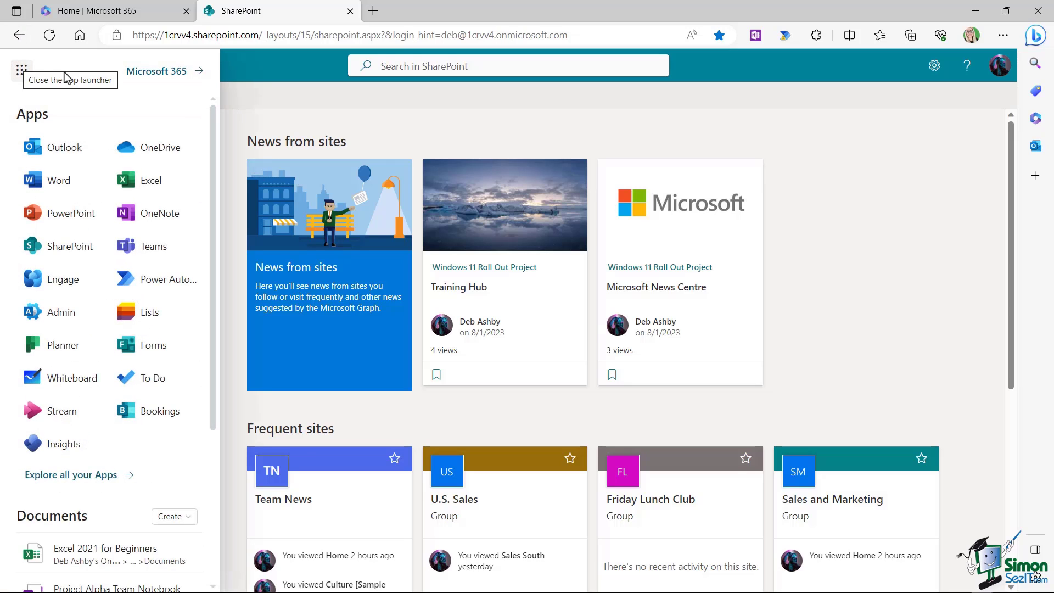
click(64, 159)
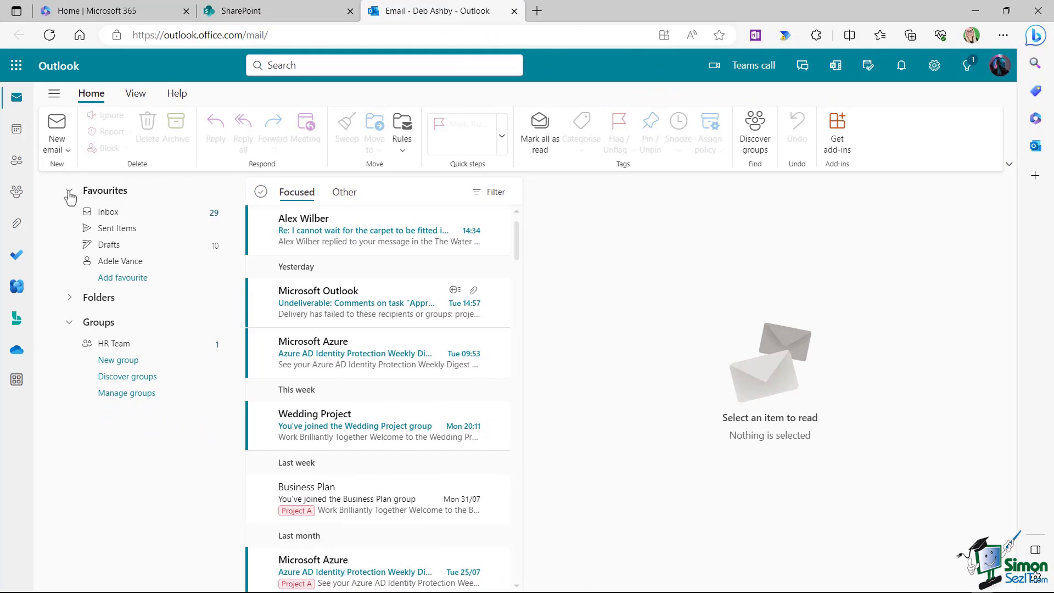
click(69, 191)
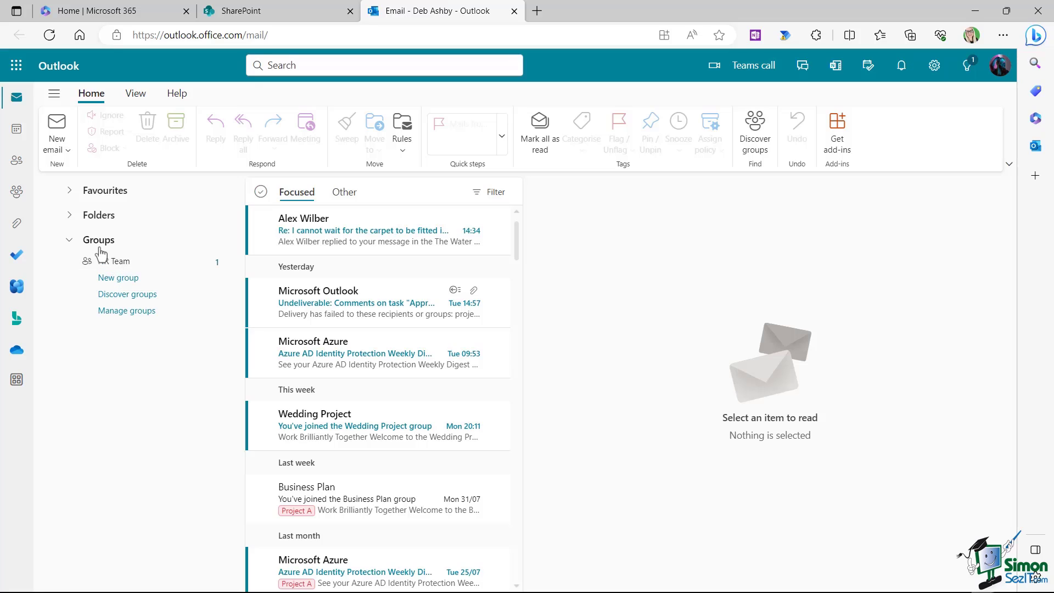
click(118, 269)
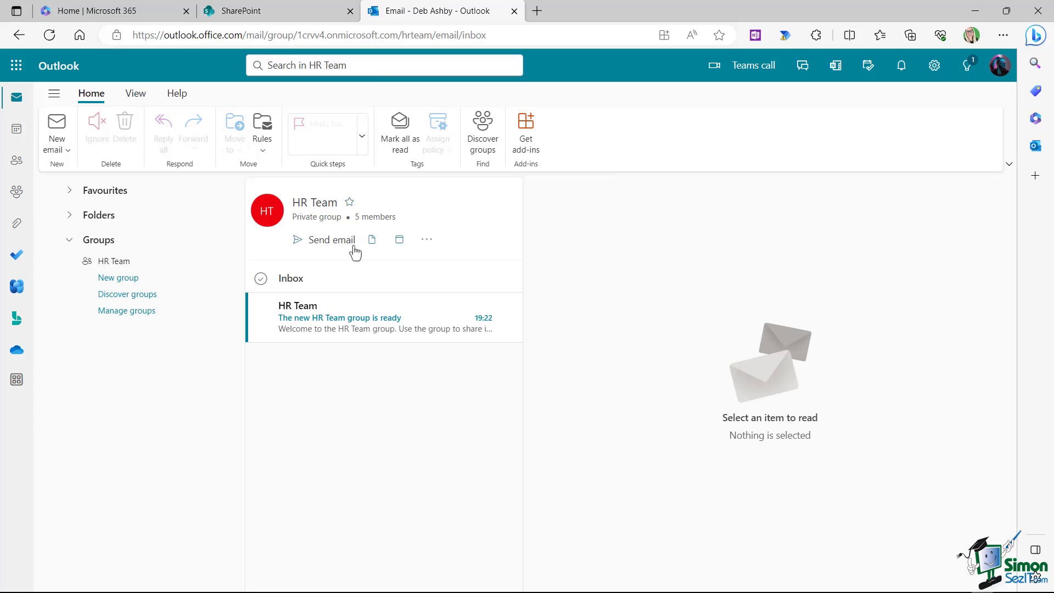
click(371, 217)
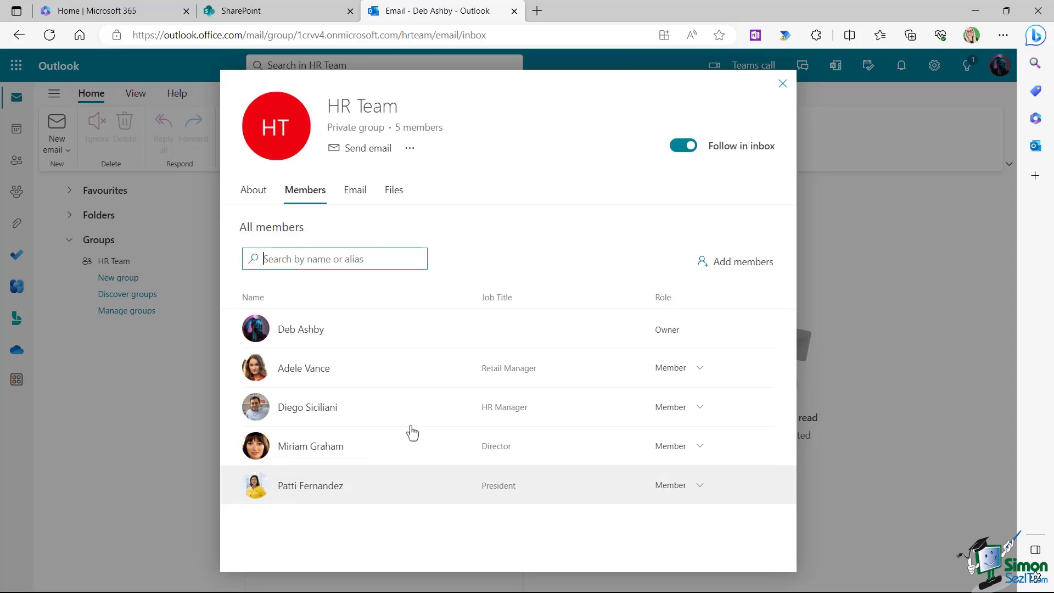
click(783, 87)
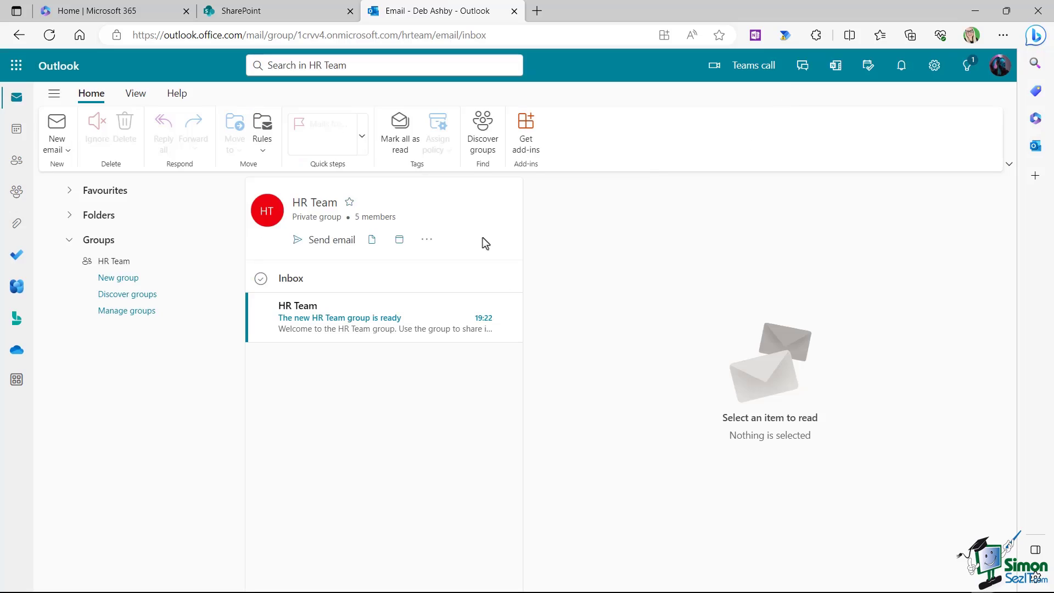
Step: View the HR Team group's SharePoint site from Outlook, then close the site and Outlook tabs
click(427, 245)
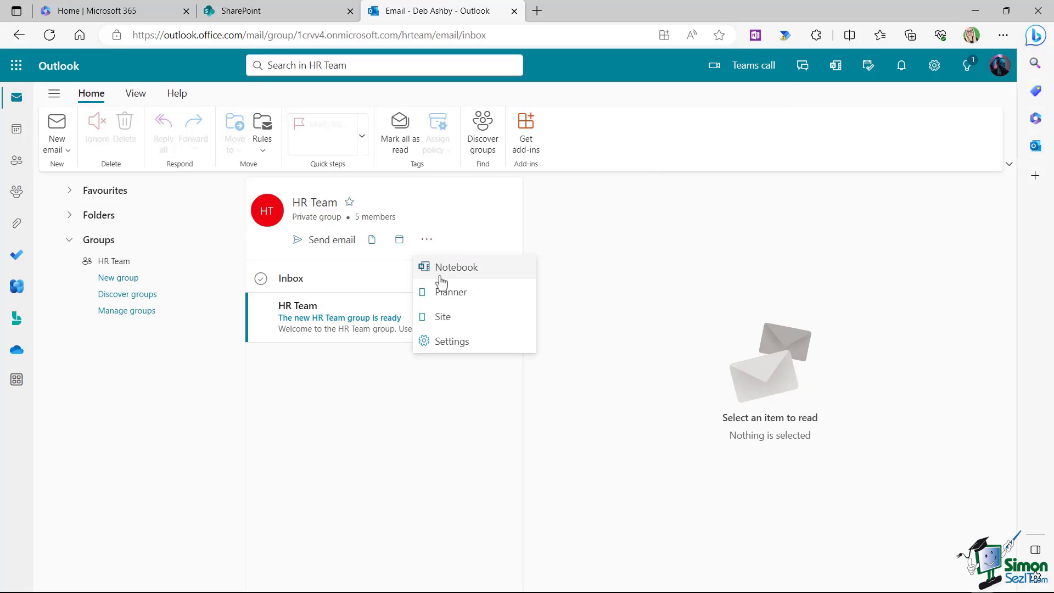
click(443, 319)
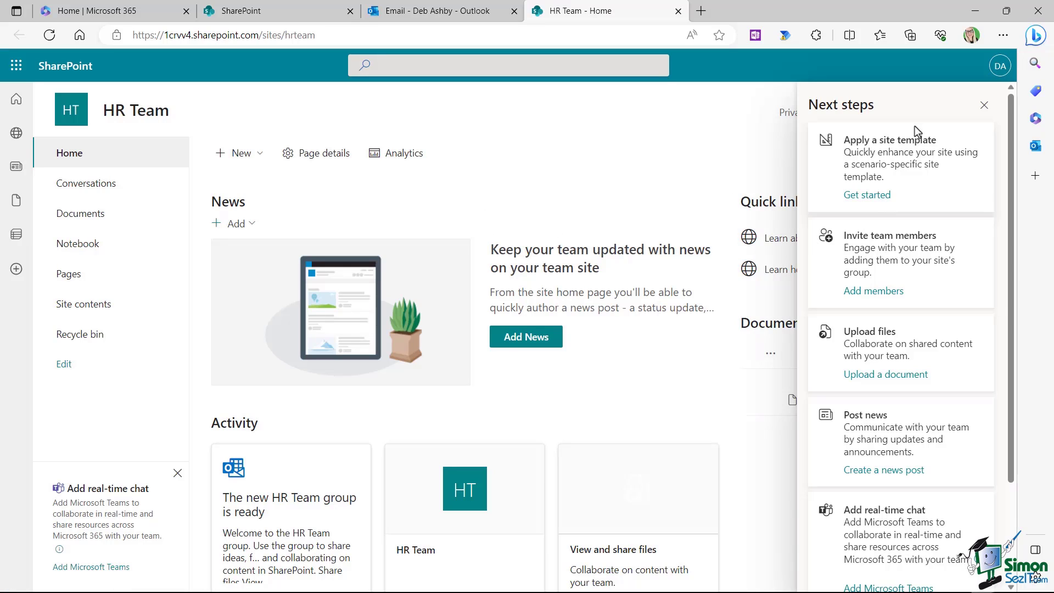
click(983, 106)
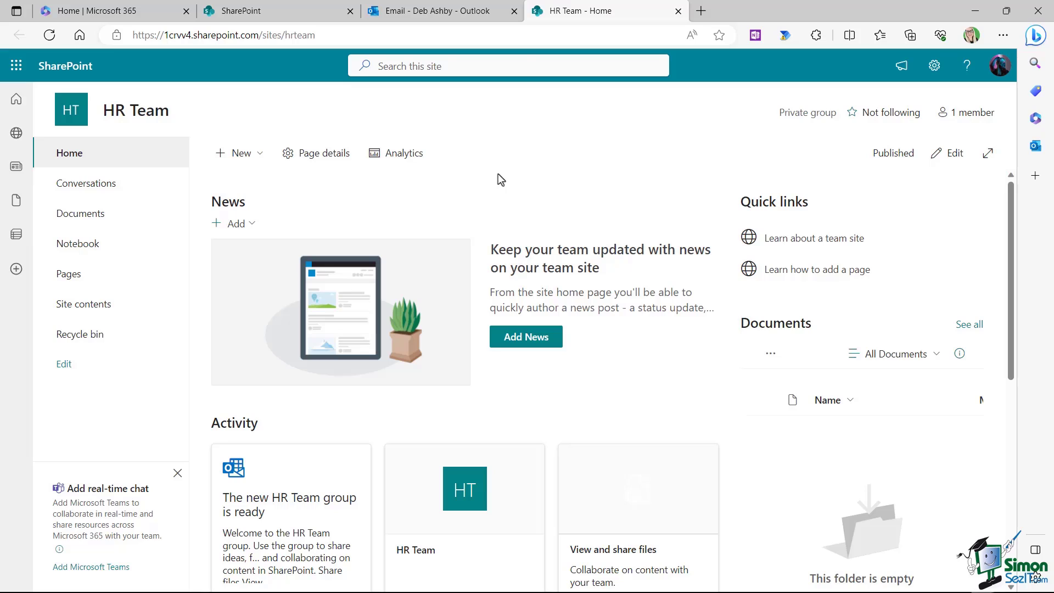
click(678, 12)
click(514, 11)
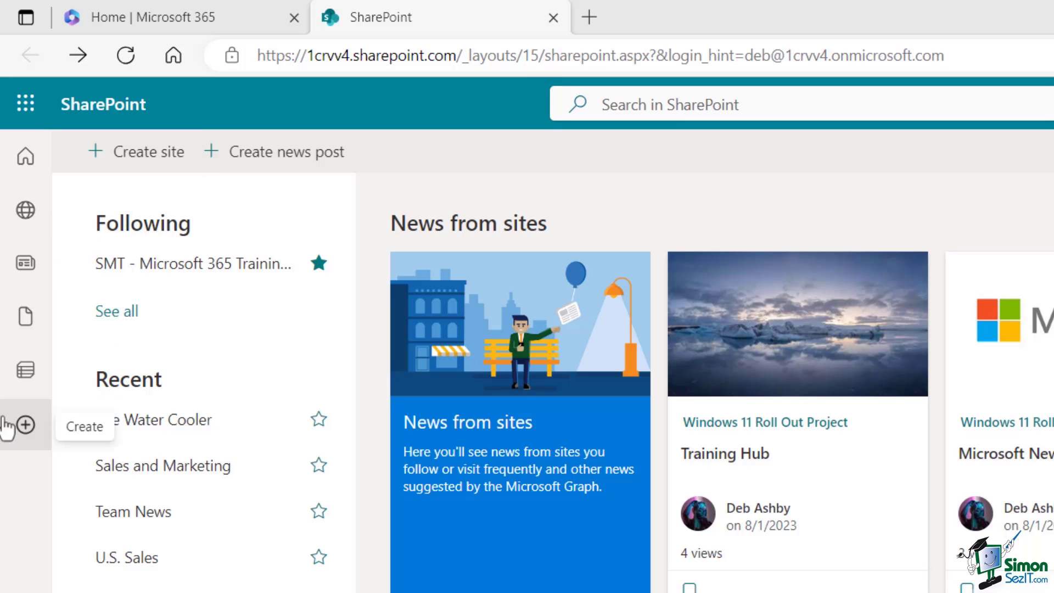
Step: Return to the SharePoint start page and examine the content types offered for creation
click(25, 162)
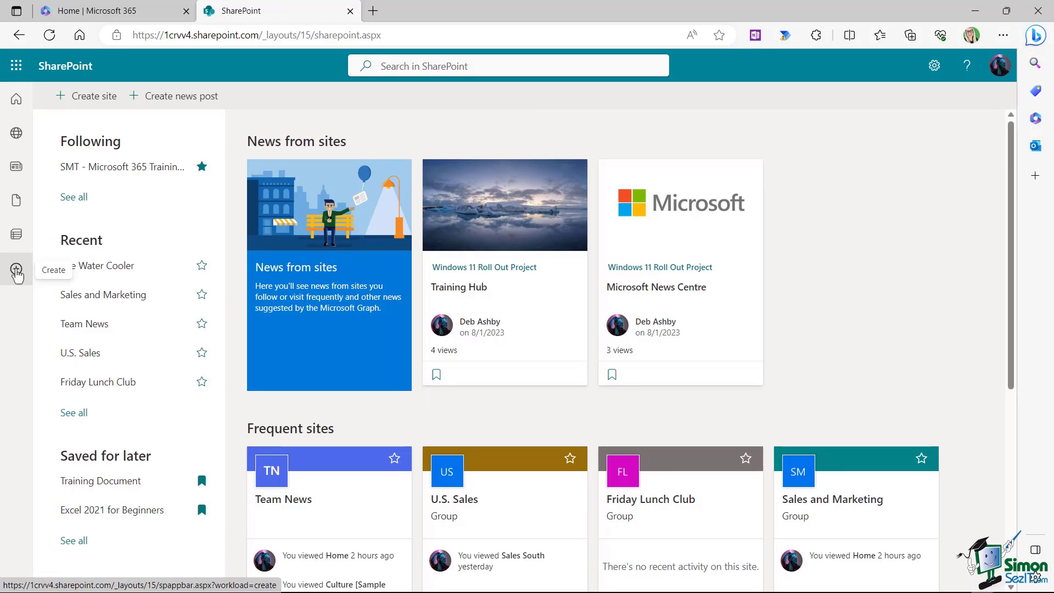
click(17, 271)
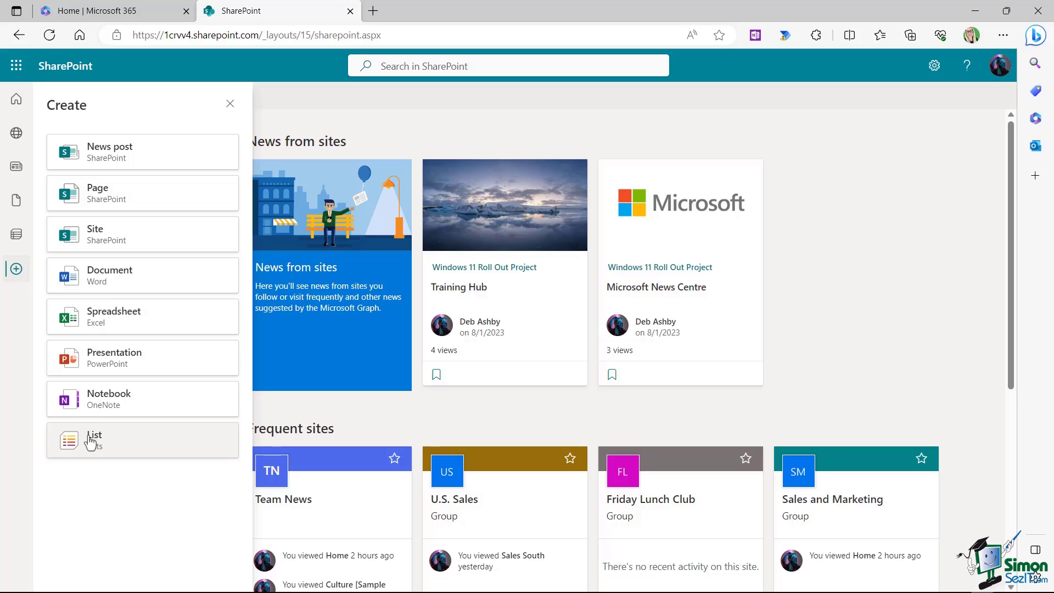
click(230, 105)
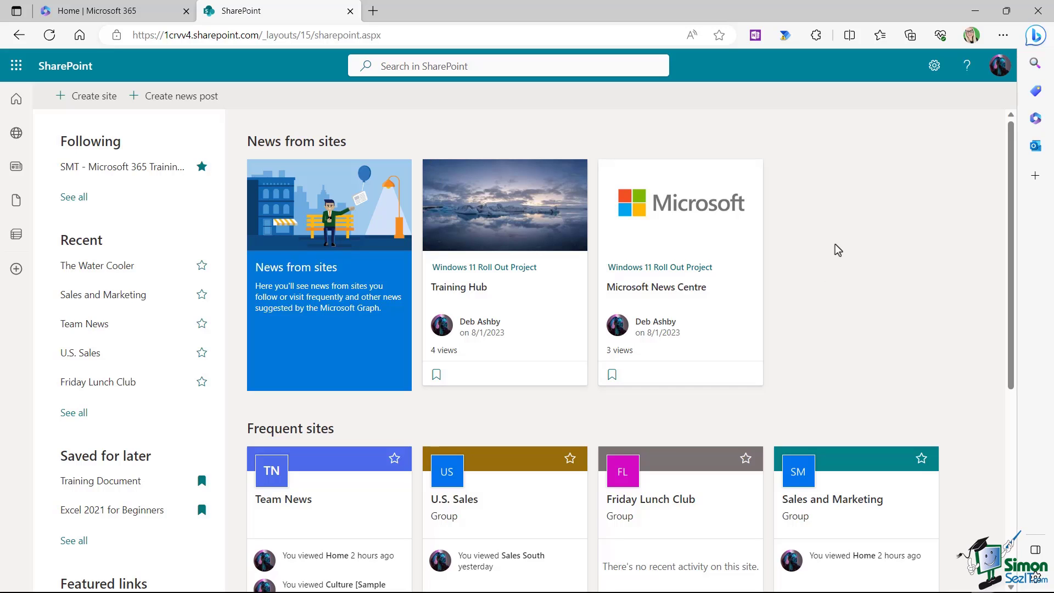
Step: Follow the Friday Lunch Club site from the frequent sites and check the Following list
scroll(826, 240, down, 2)
scroll(830, 242, down, 2)
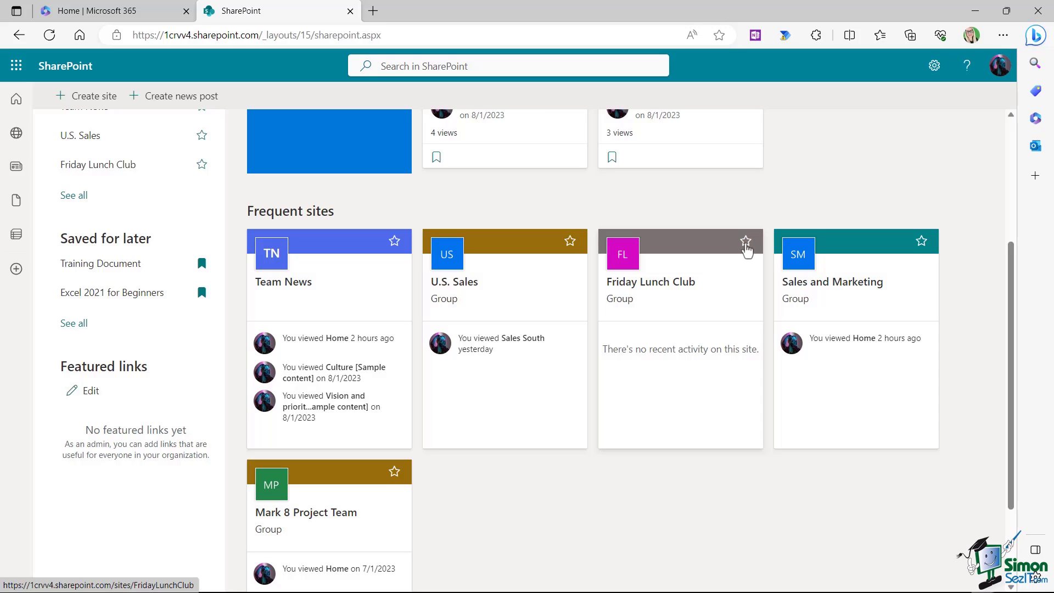
click(746, 241)
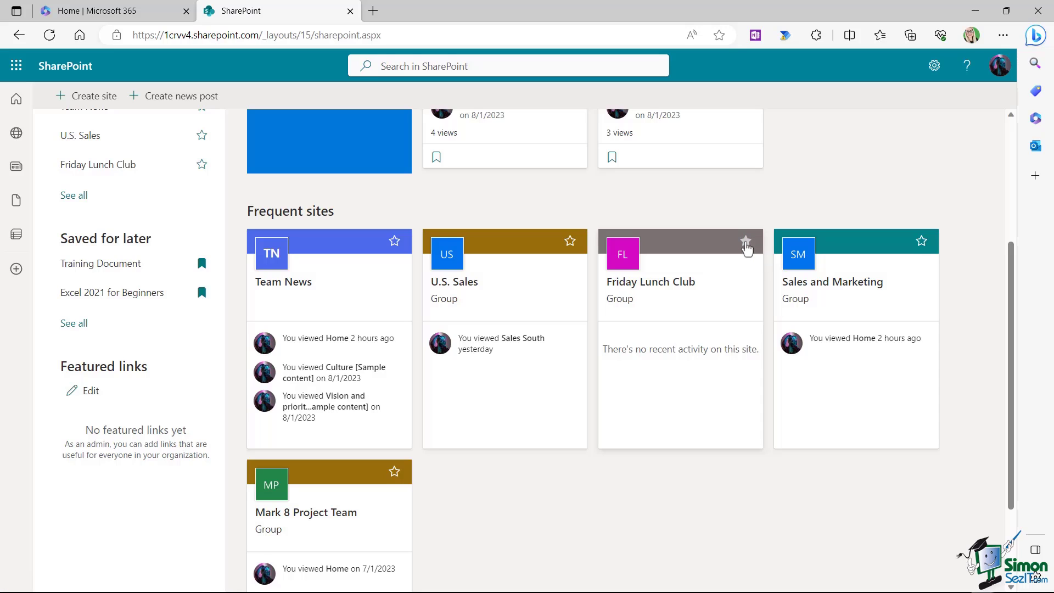
scroll(650, 235, down, 1)
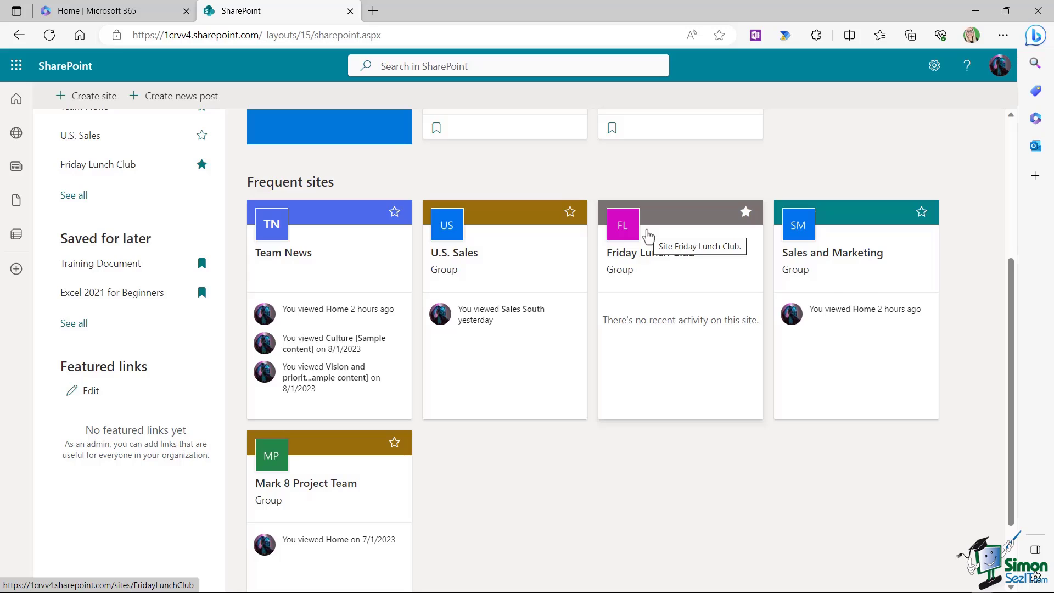
scroll(647, 235, up, 5)
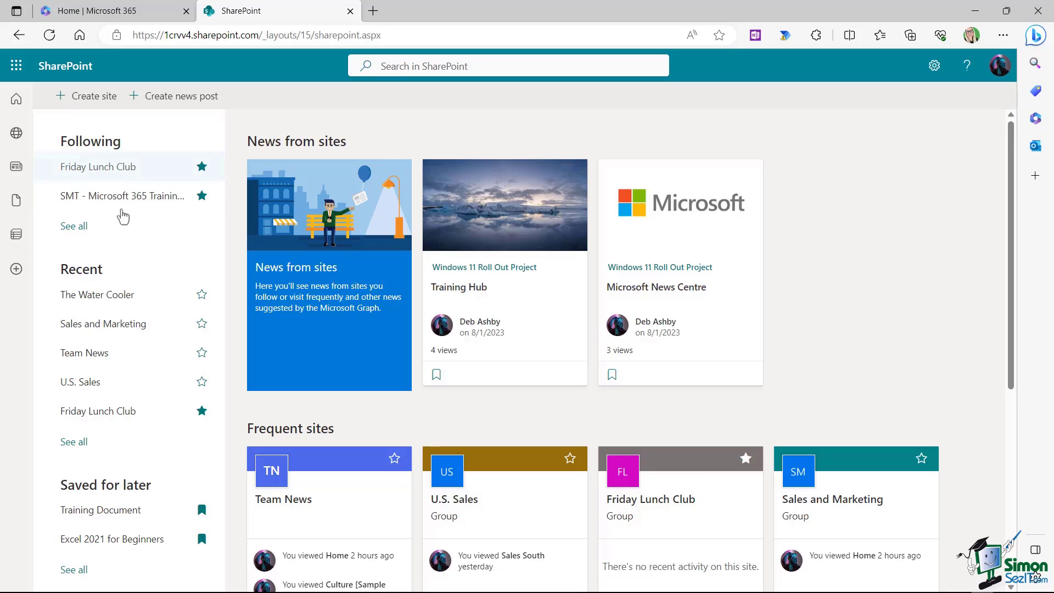
scroll(145, 271, down, 2)
scroll(145, 270, down, 1)
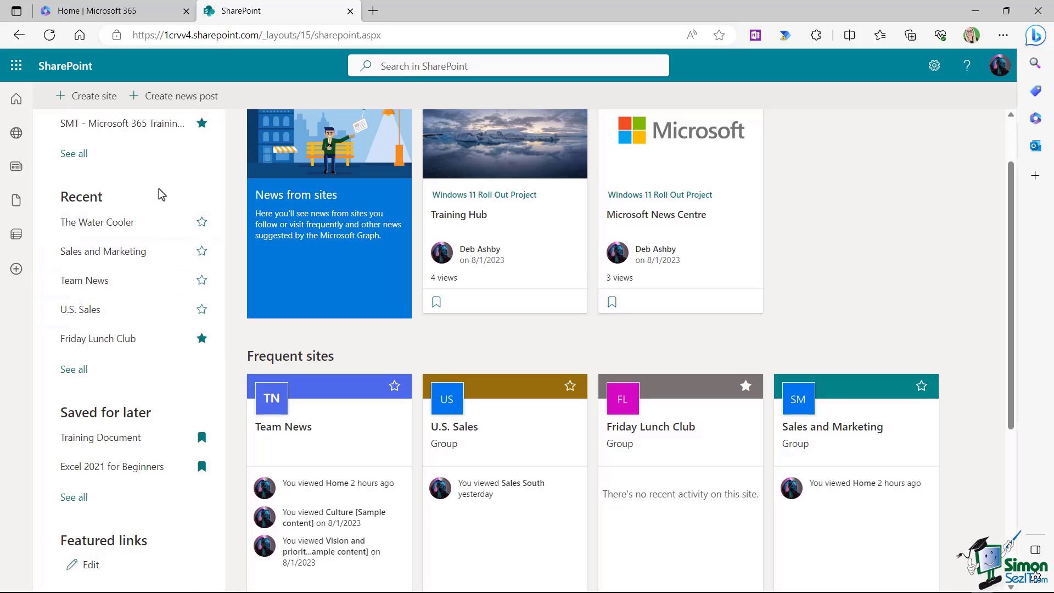
scroll(161, 195, down, 2)
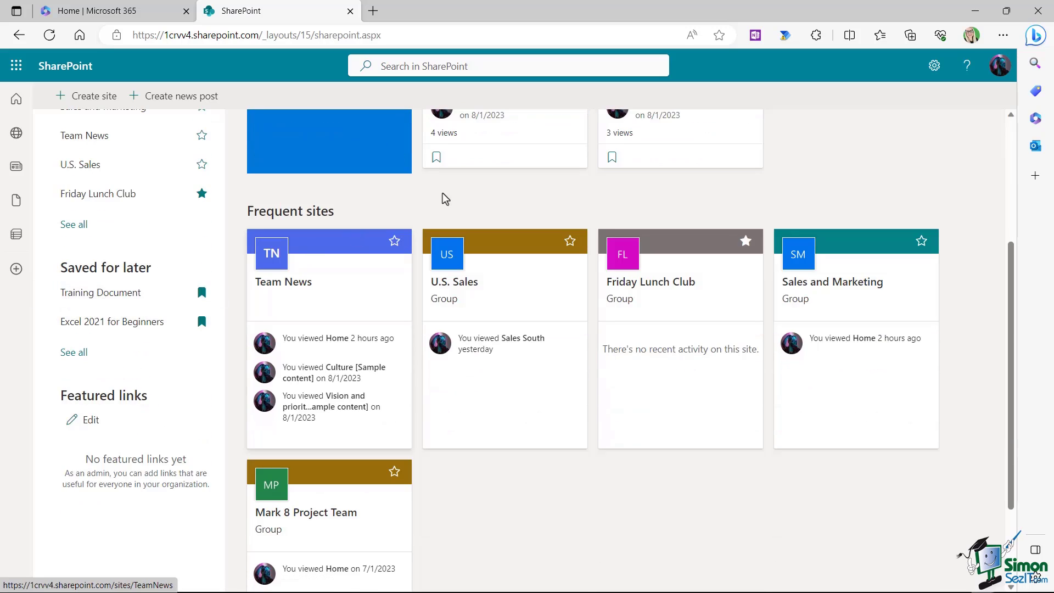
Step: Save the Microsoft News Centre post for later, and remove it from the saved items again
scroll(445, 199, up, 3)
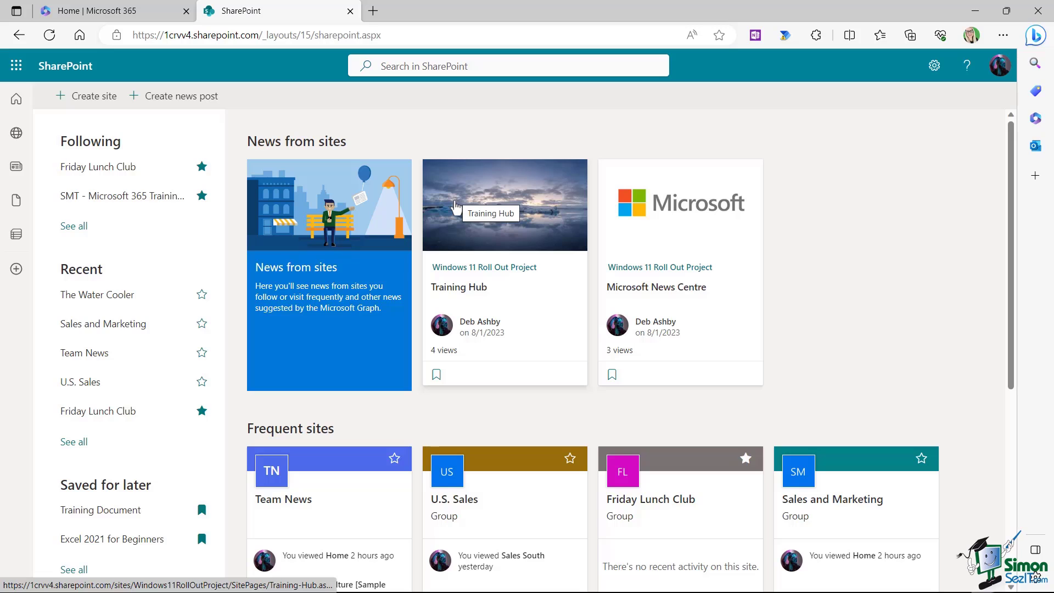
scroll(287, 242, down, 1)
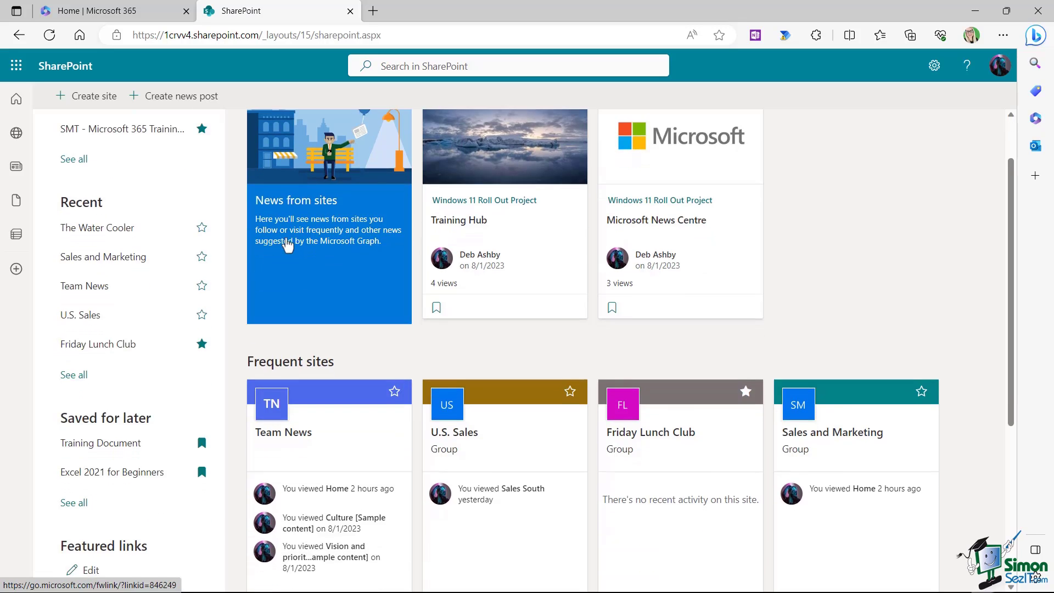
scroll(308, 242, up, 1)
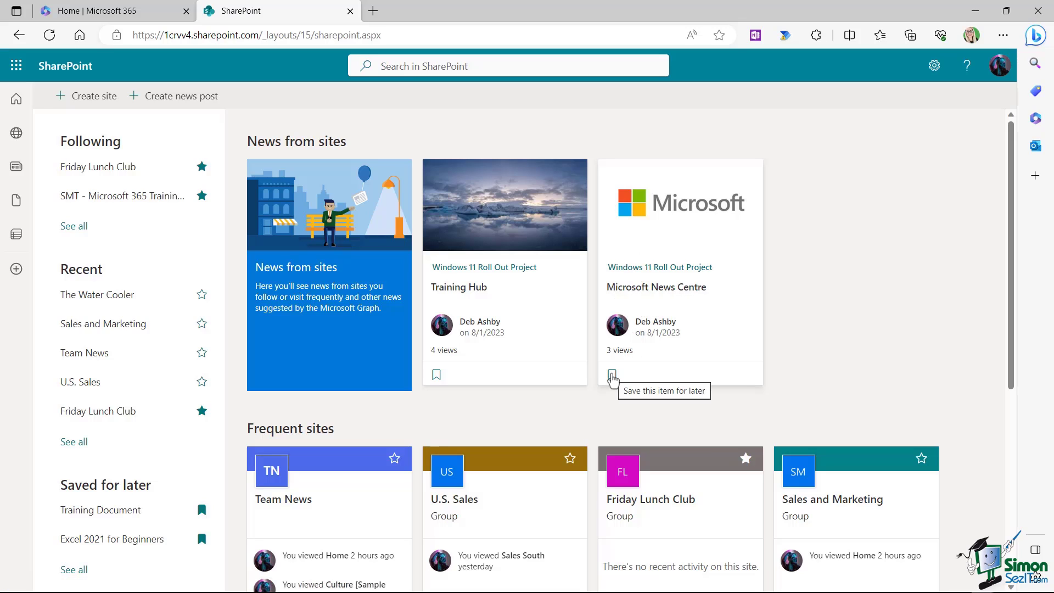
click(611, 375)
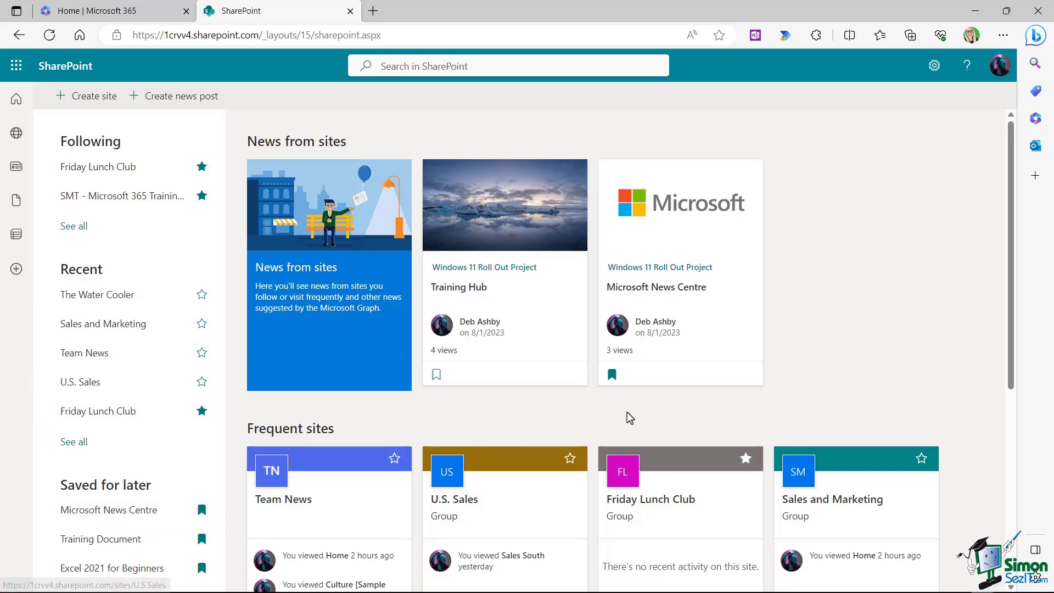
click(612, 376)
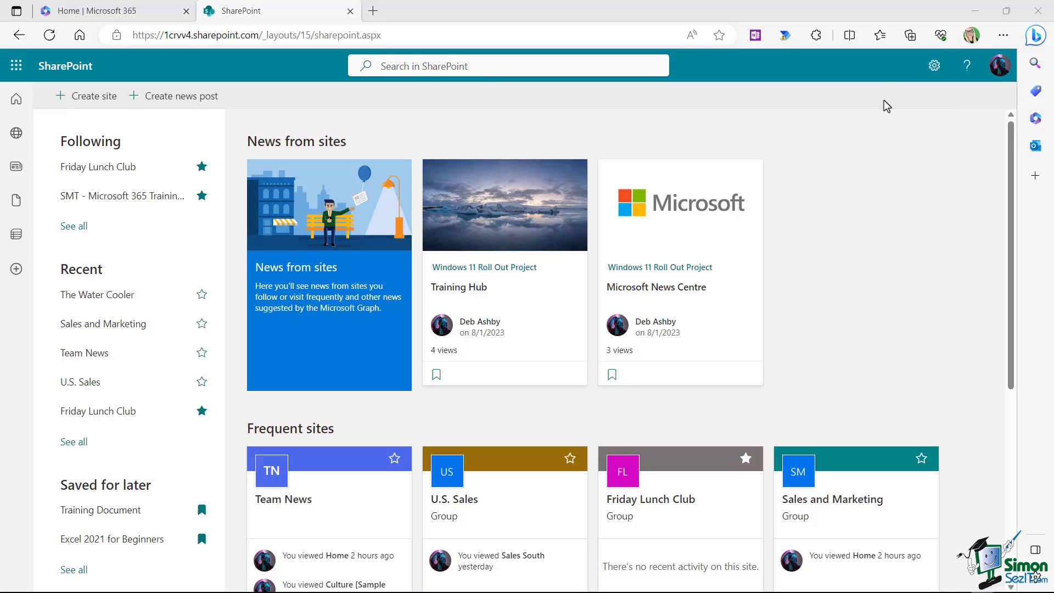
Step: Open the SharePoint site settings and examine the available administration options
click(935, 66)
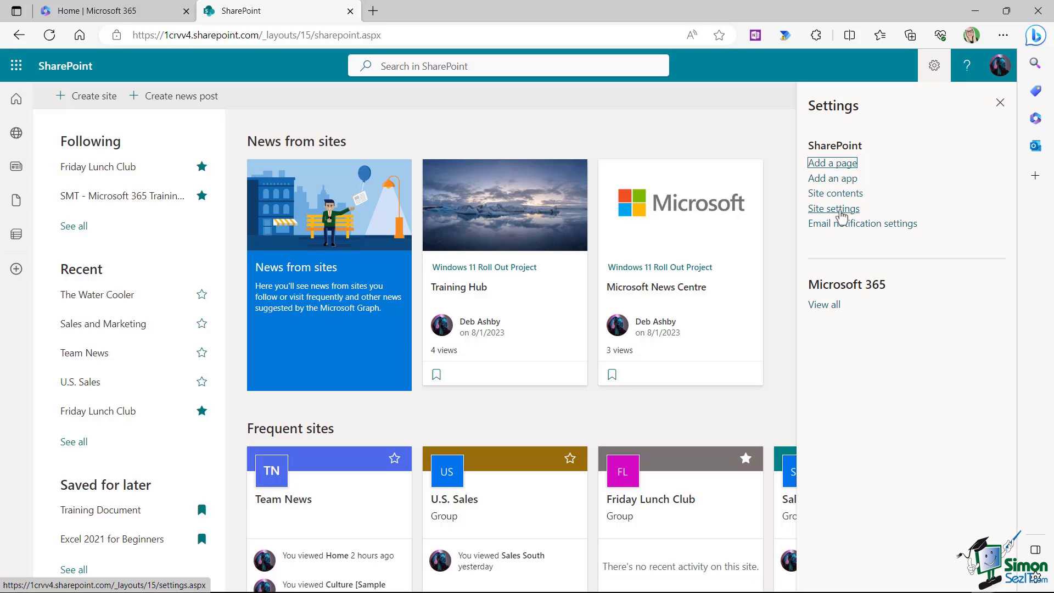
click(840, 212)
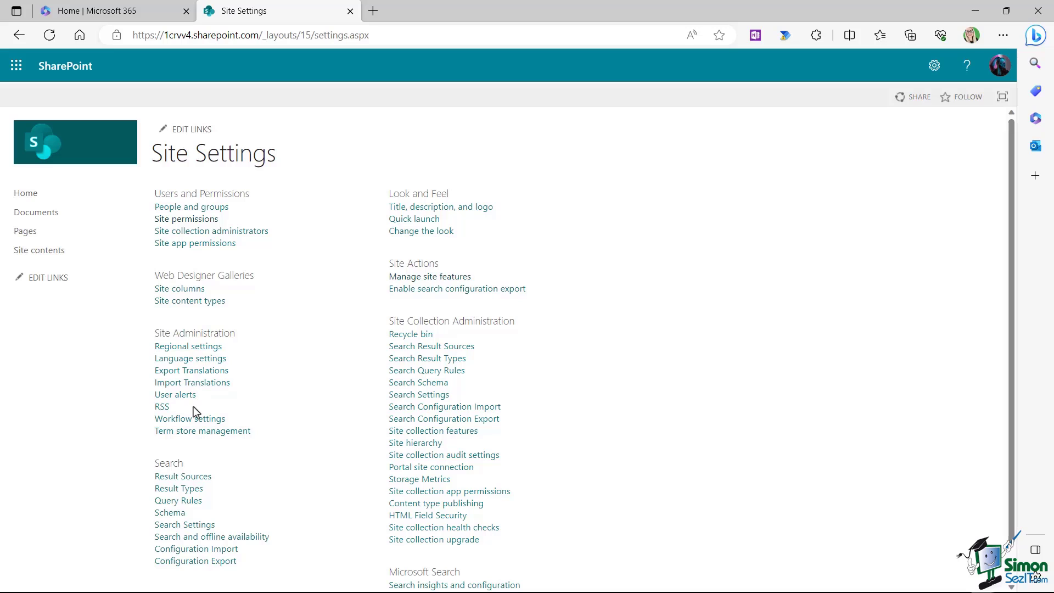
scroll(311, 243, down, 1)
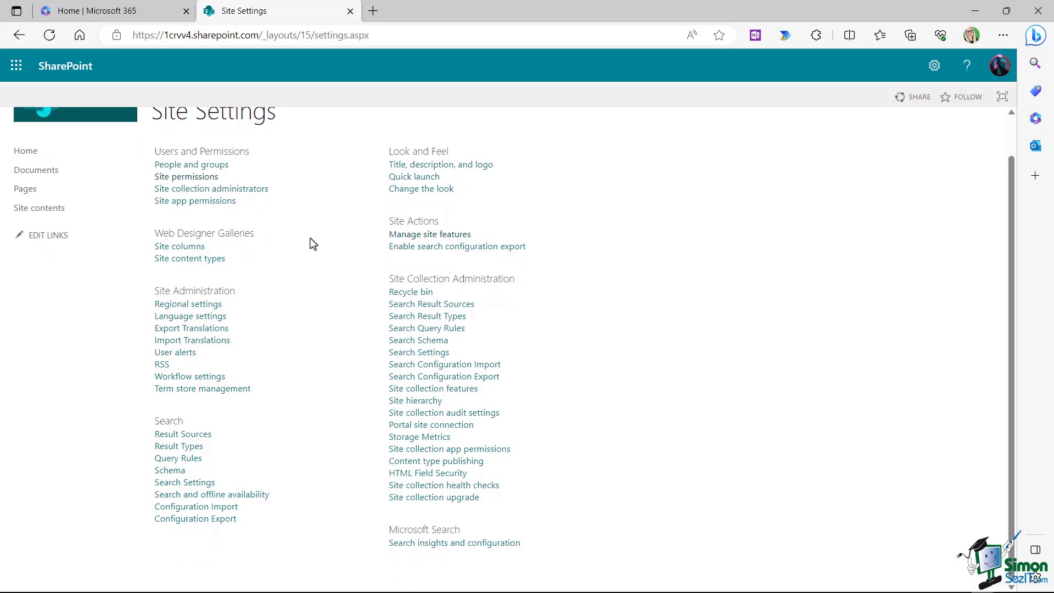
scroll(311, 244, up, 1)
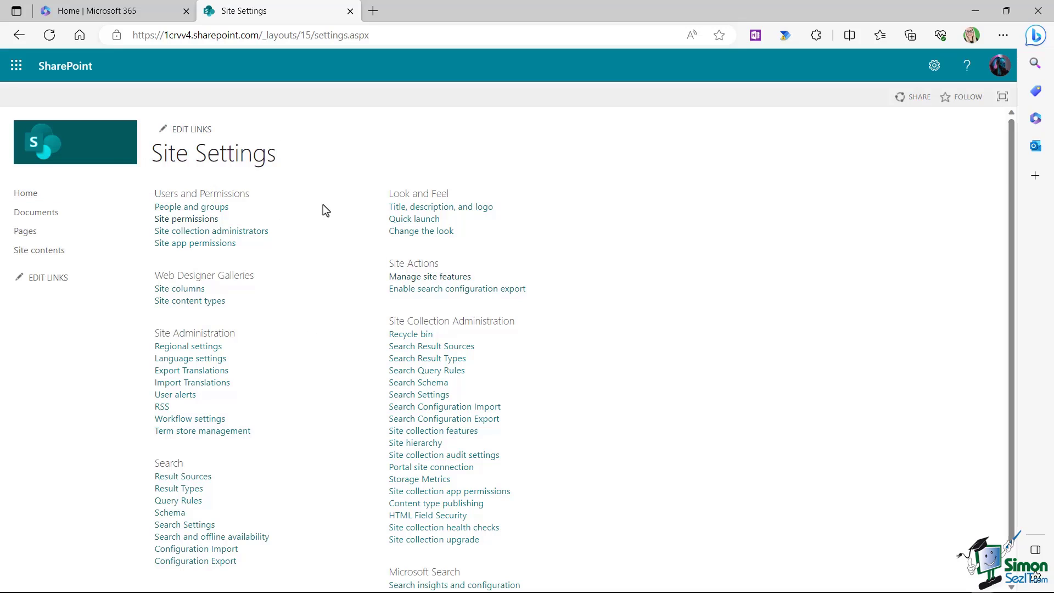
Step: Return to the SharePoint start page, open the Mark 8 Project Team site and view its document library
click(71, 70)
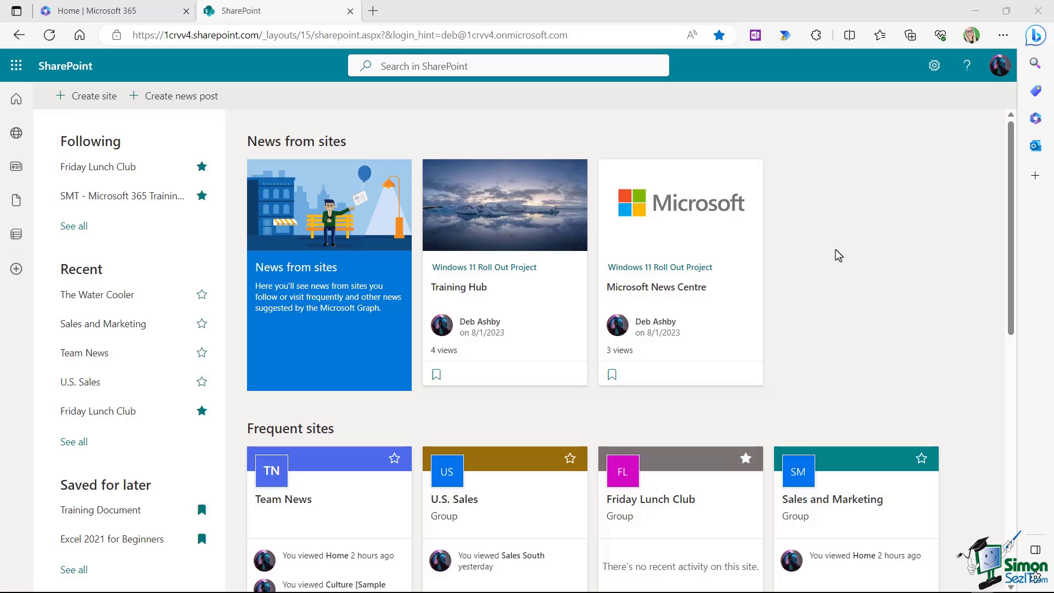
scroll(837, 255, down, 5)
scroll(837, 255, down, 3)
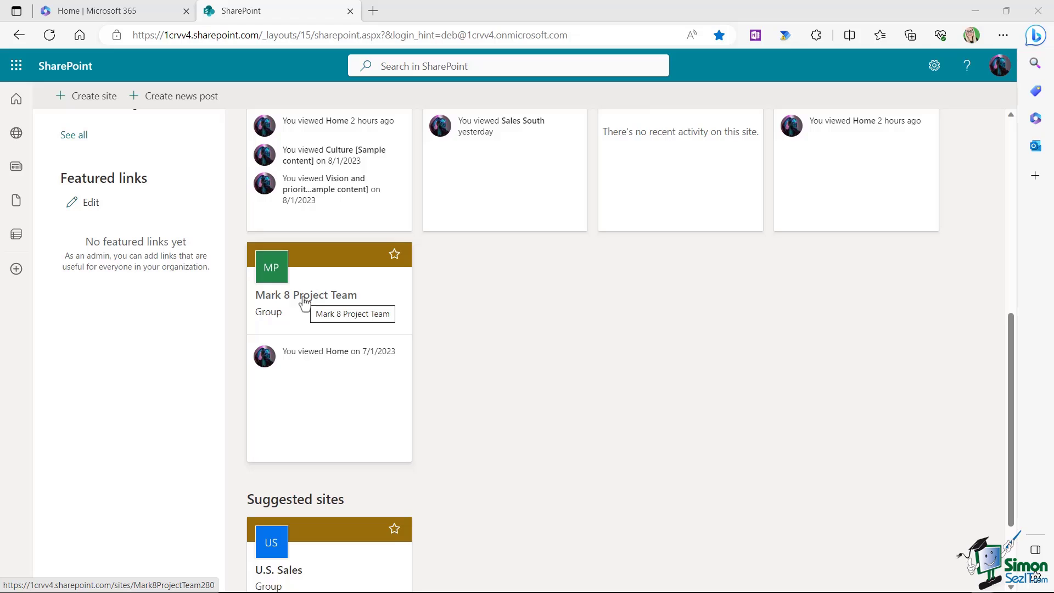
click(305, 301)
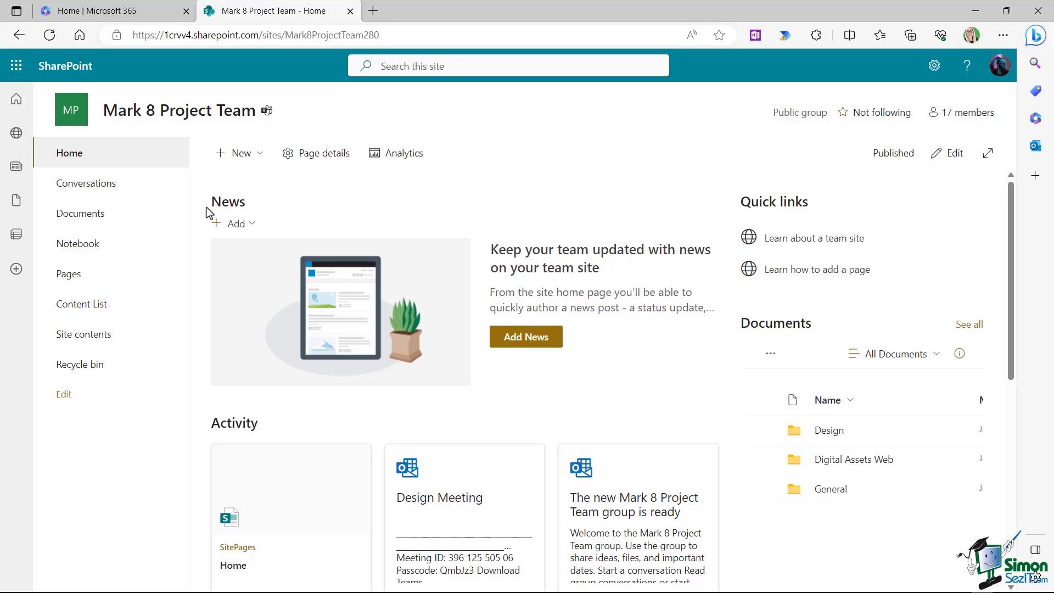
click(81, 193)
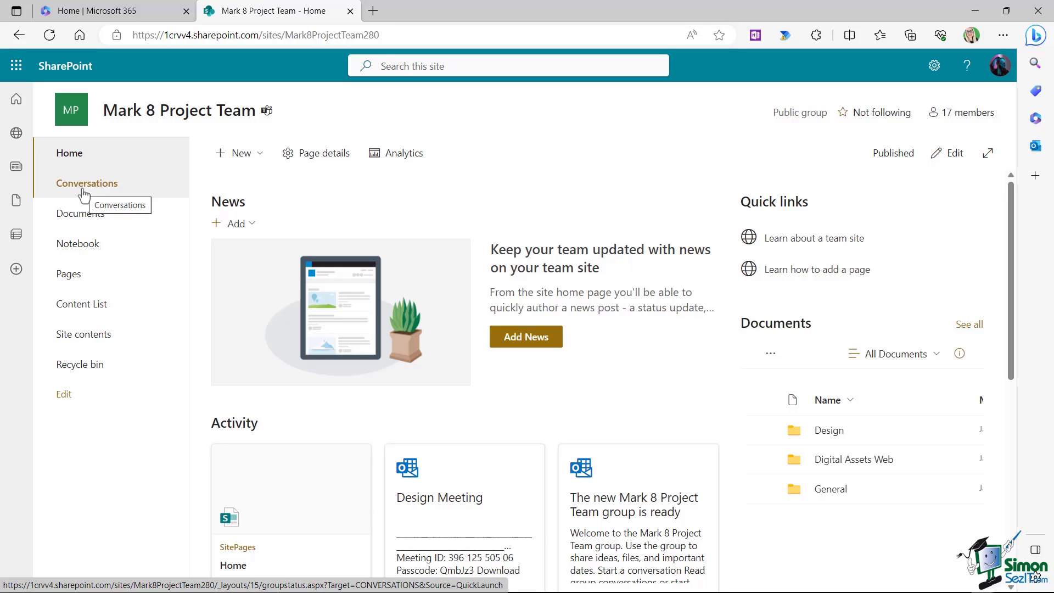
click(80, 218)
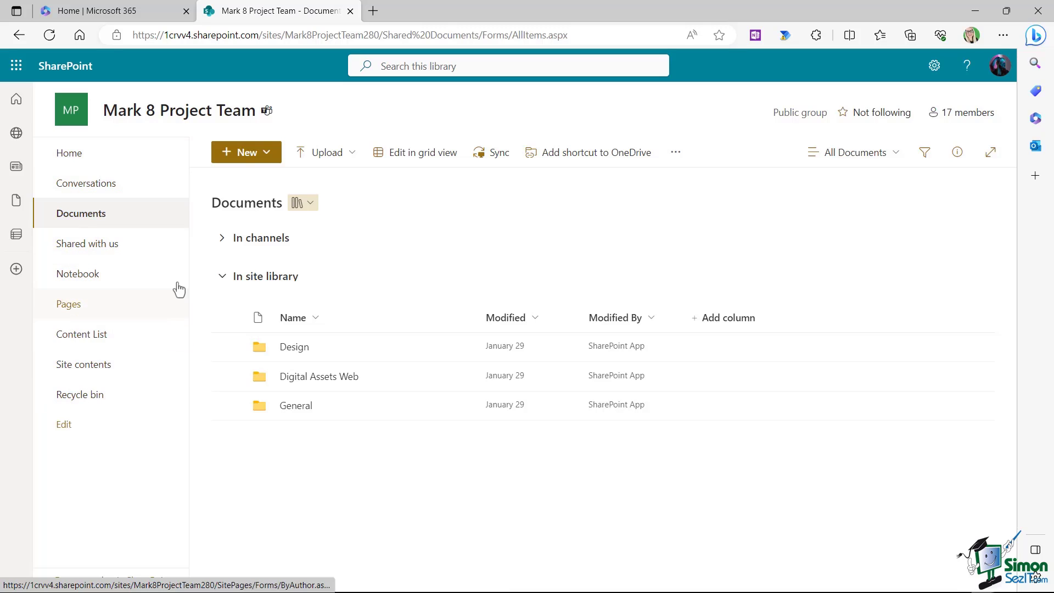
Step: Inspect the Mark 8 Project Team site's navigation editing options, cancel without changes, and return to the SharePoint start page
click(65, 425)
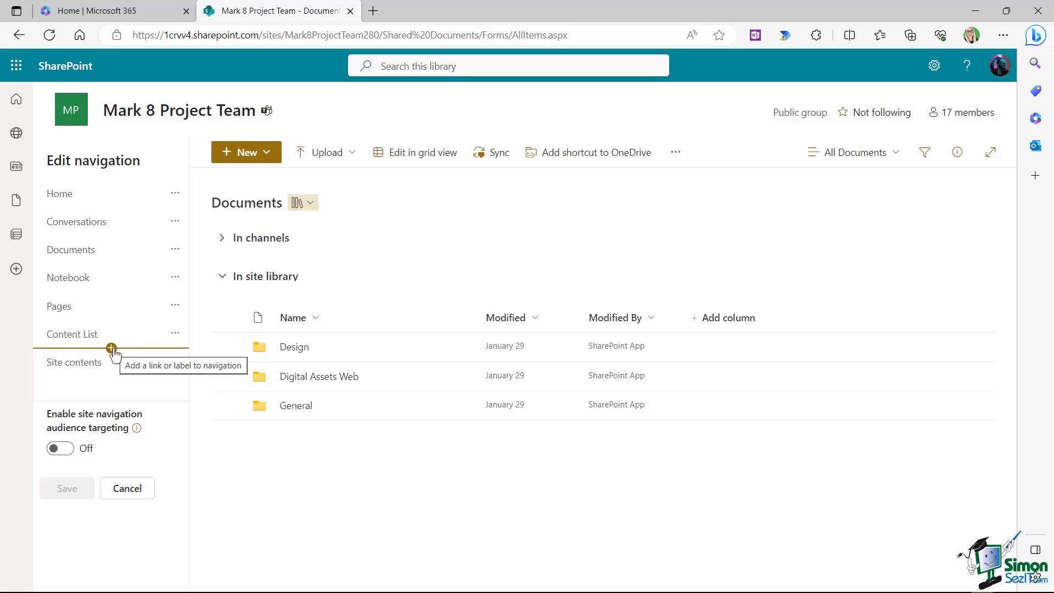
click(130, 489)
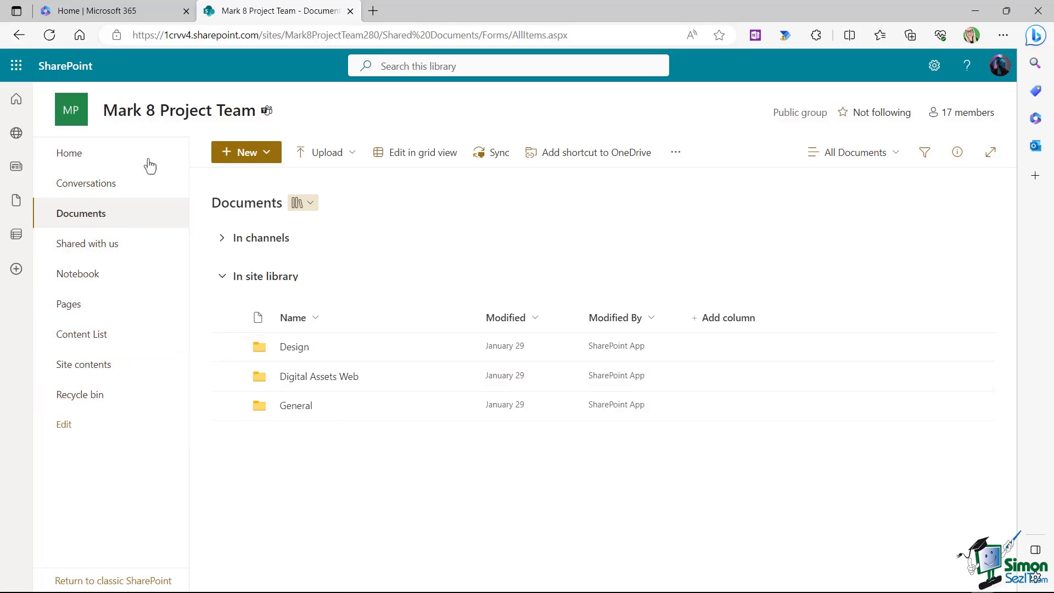
click(68, 158)
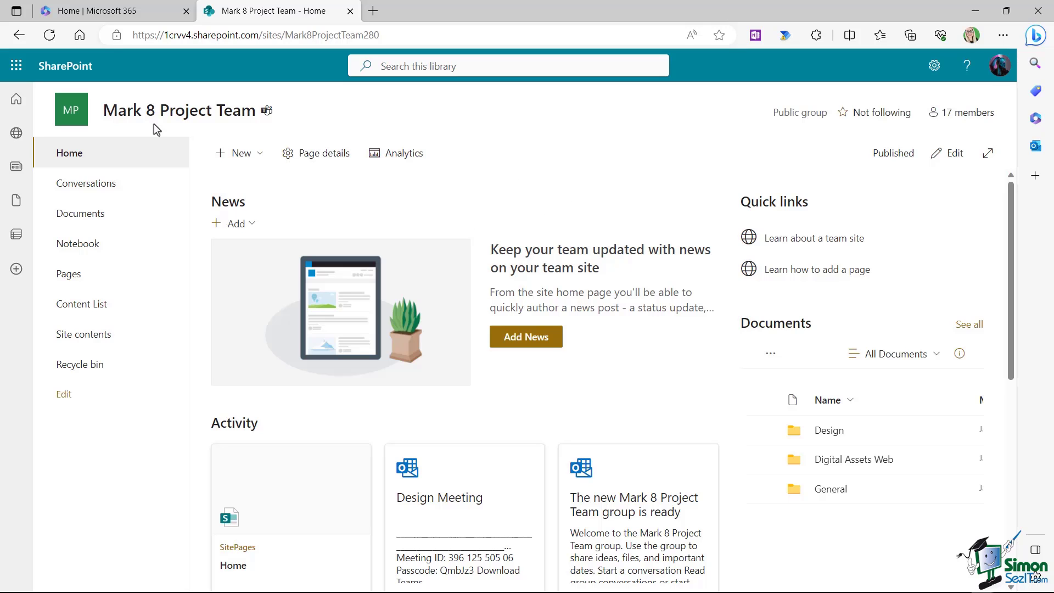
click(66, 67)
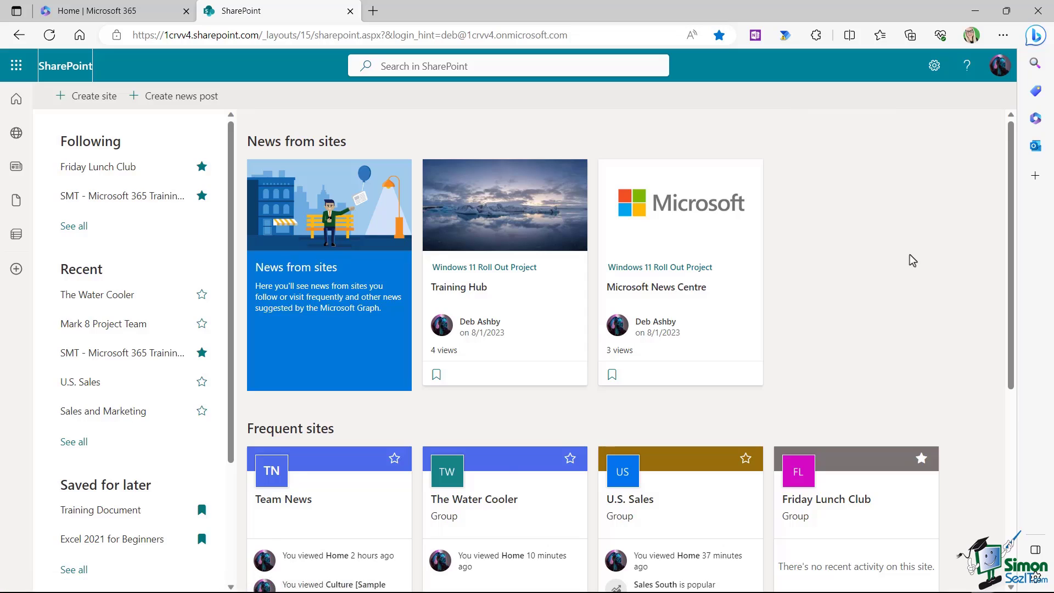
scroll(908, 255, down, 3)
scroll(908, 255, up, 3)
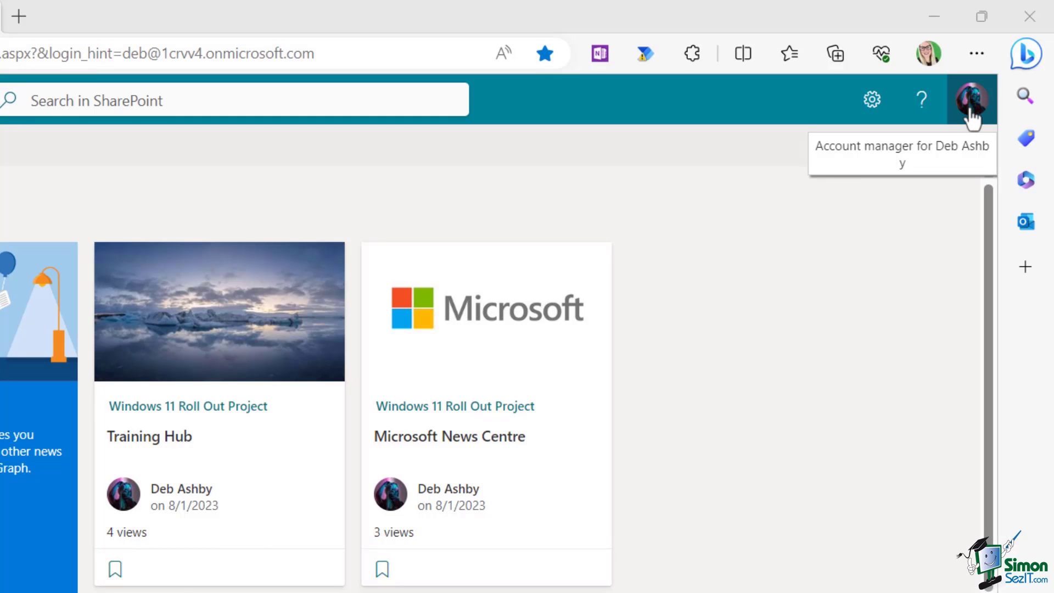
Step: Open the account's Microsoft 365 profile and examine its recent documents and people sections
click(972, 116)
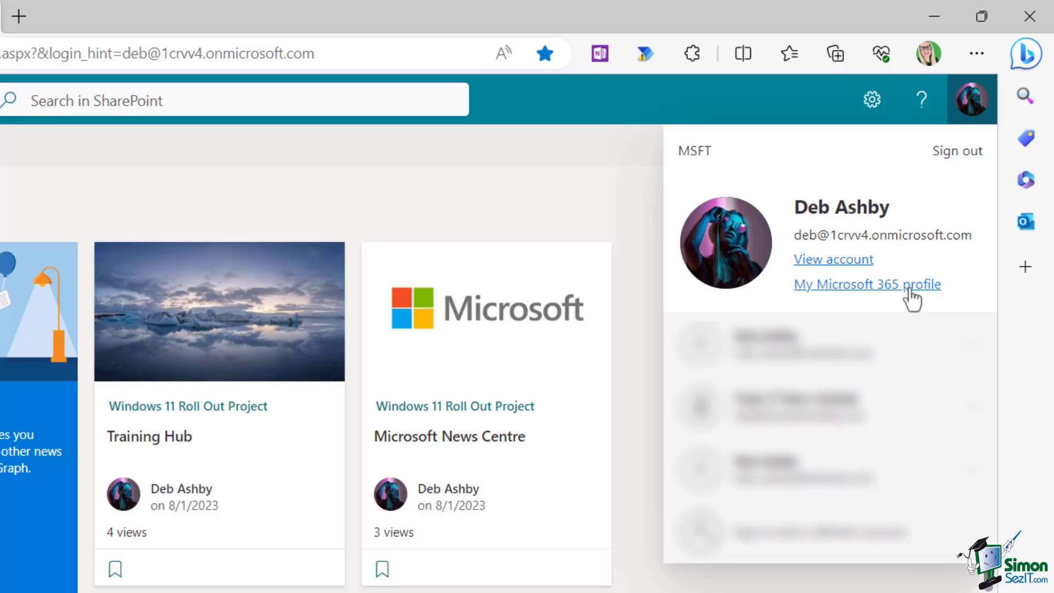
click(854, 285)
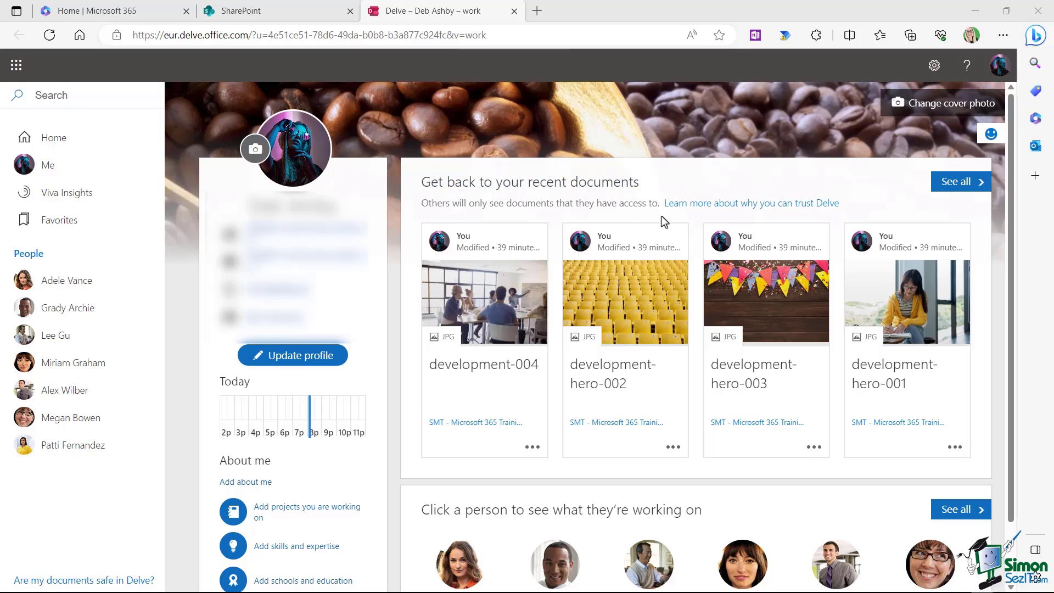
mouse_move(651, 305)
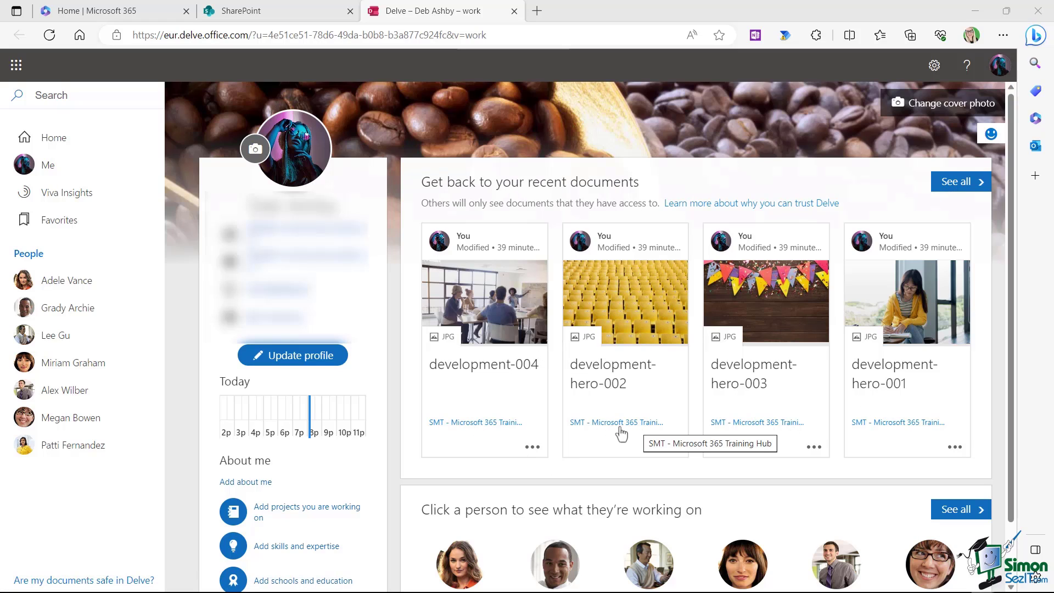
scroll(617, 231, down, 1)
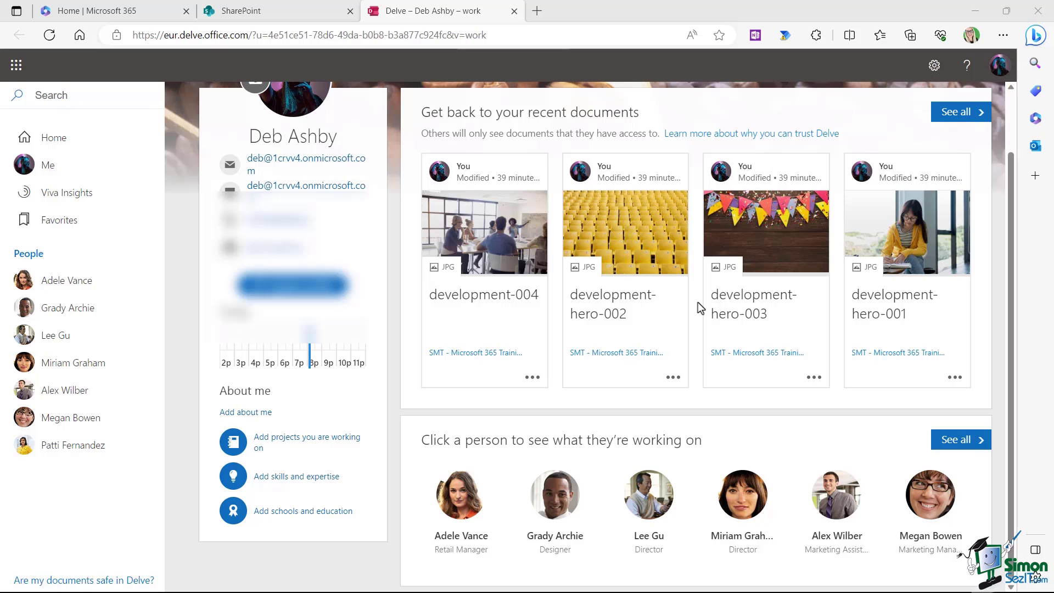
scroll(697, 301, up, 2)
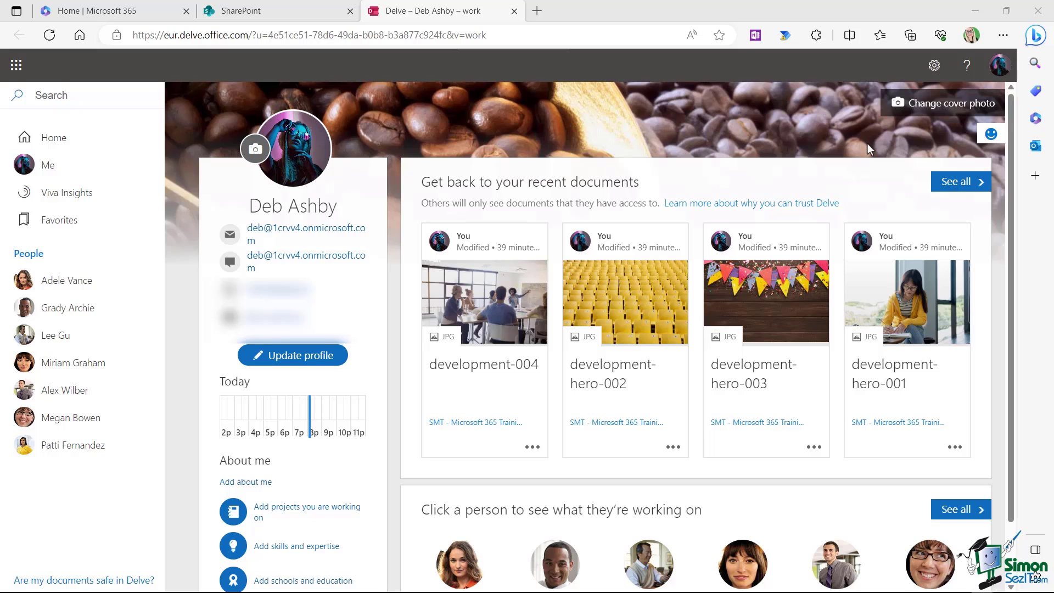
Step: Change the profile's cover photo to the sunlit mountain lake with pine trees from the Landscapes theme
click(935, 107)
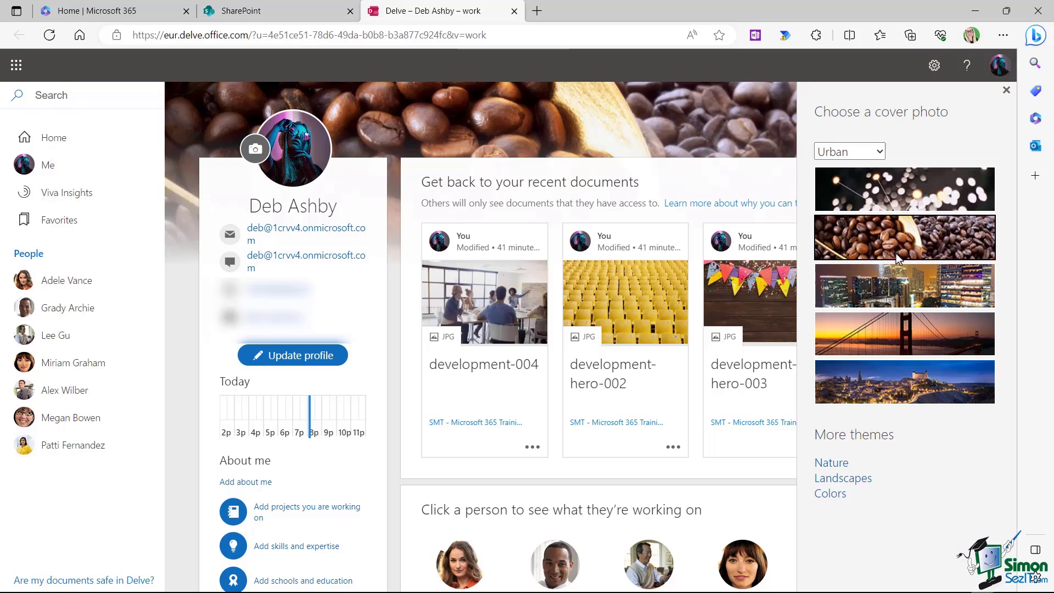
click(879, 152)
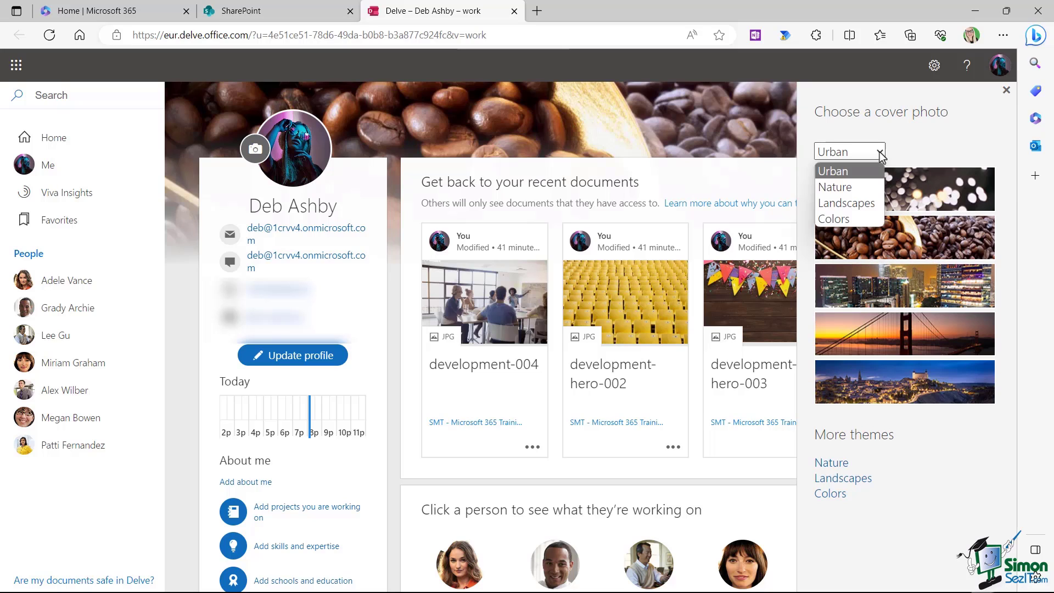
click(837, 188)
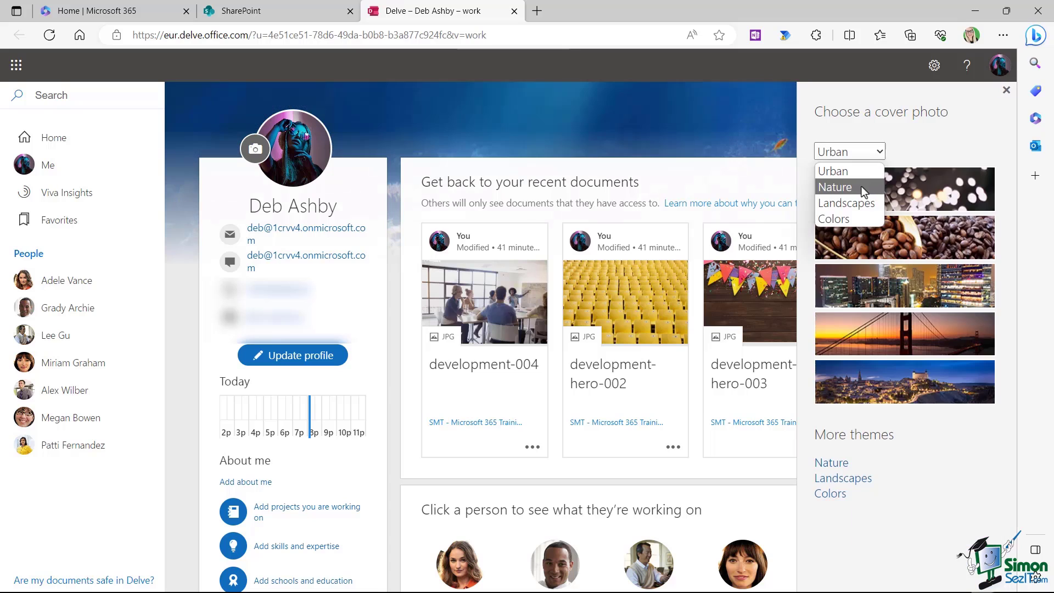
click(860, 187)
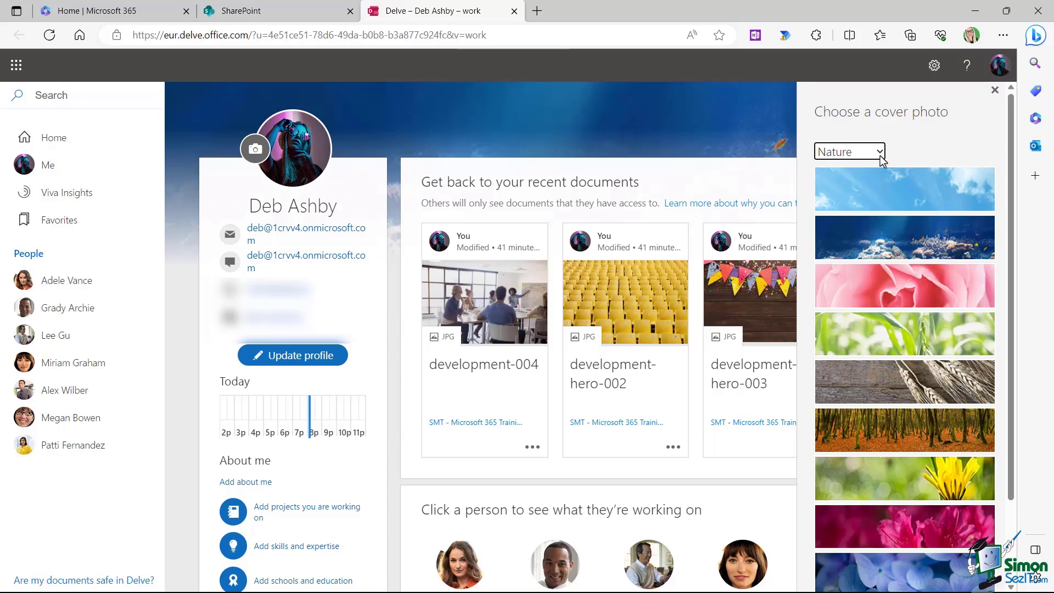
click(879, 156)
click(848, 203)
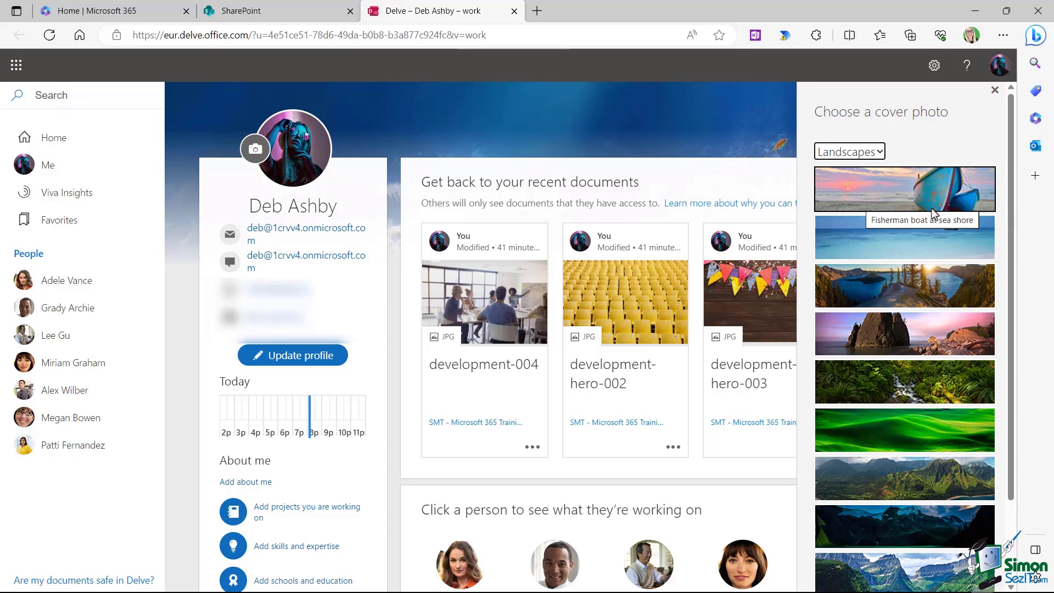
click(854, 290)
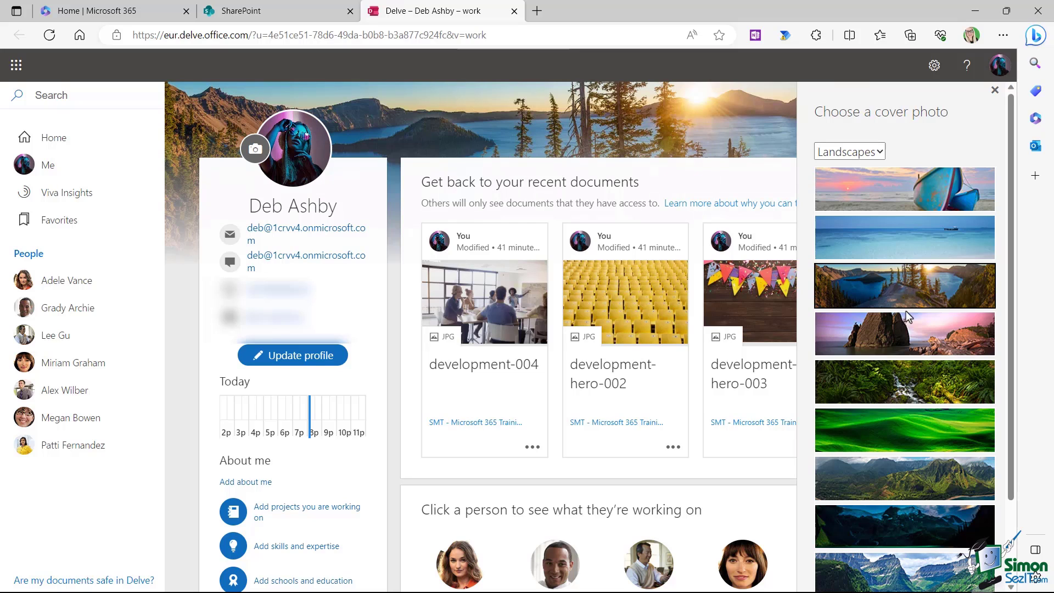
scroll(955, 323, down, 2)
scroll(959, 323, up, 3)
click(996, 96)
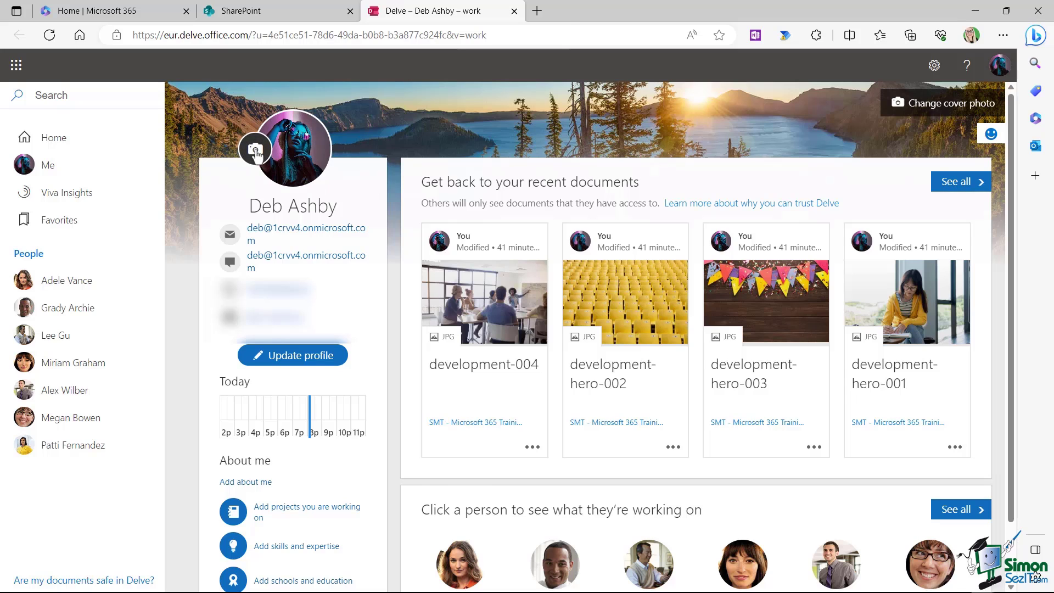
Step: Replace the profile photo with 20210615_135219366_iOS.jpg, shifted slightly downward in the crop circle, and reload the profile page
click(255, 152)
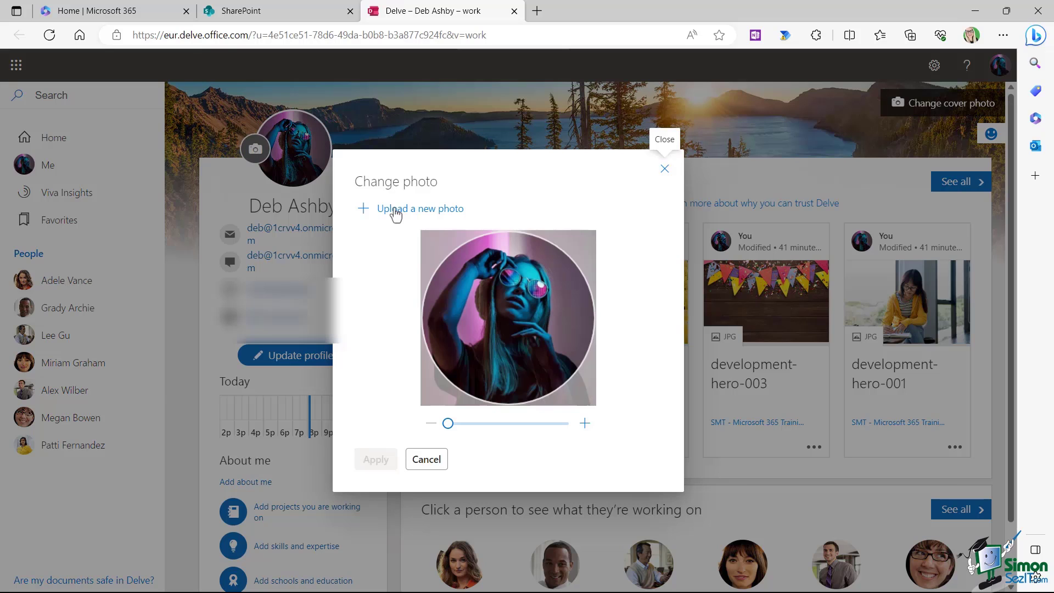
click(395, 209)
click(142, 190)
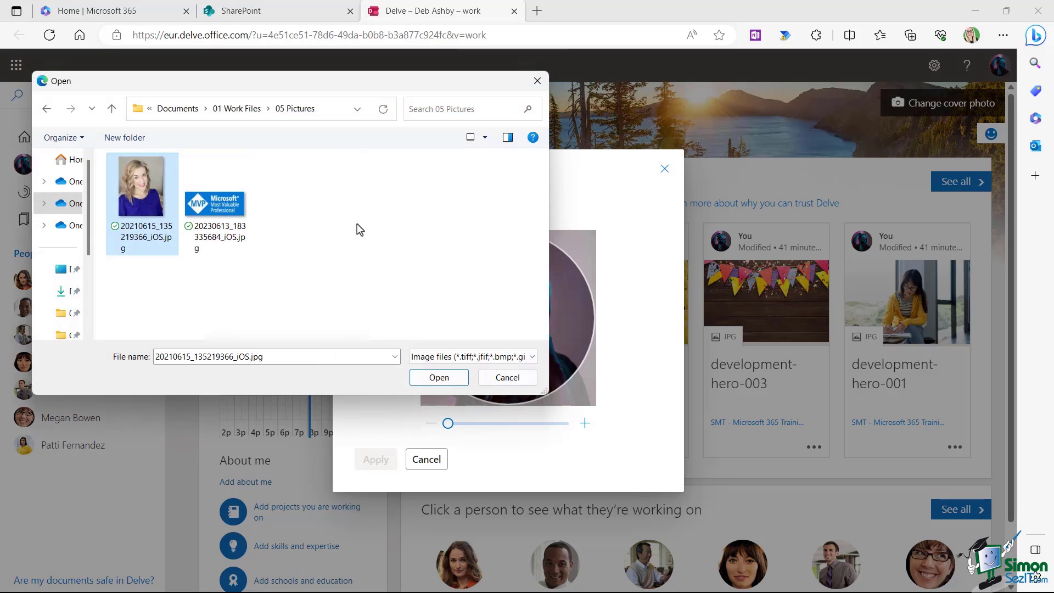
click(439, 377)
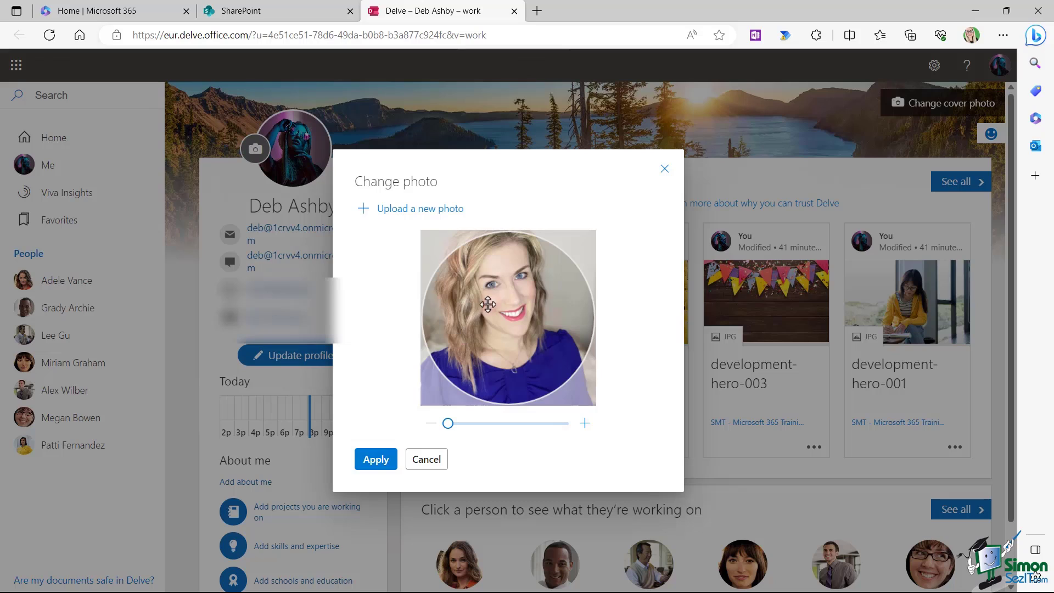
mouse_move(448, 423)
mouse_down()
mouse_move(483, 428)
mouse_move(448, 426)
mouse_up()
drag(501, 297, 500, 311)
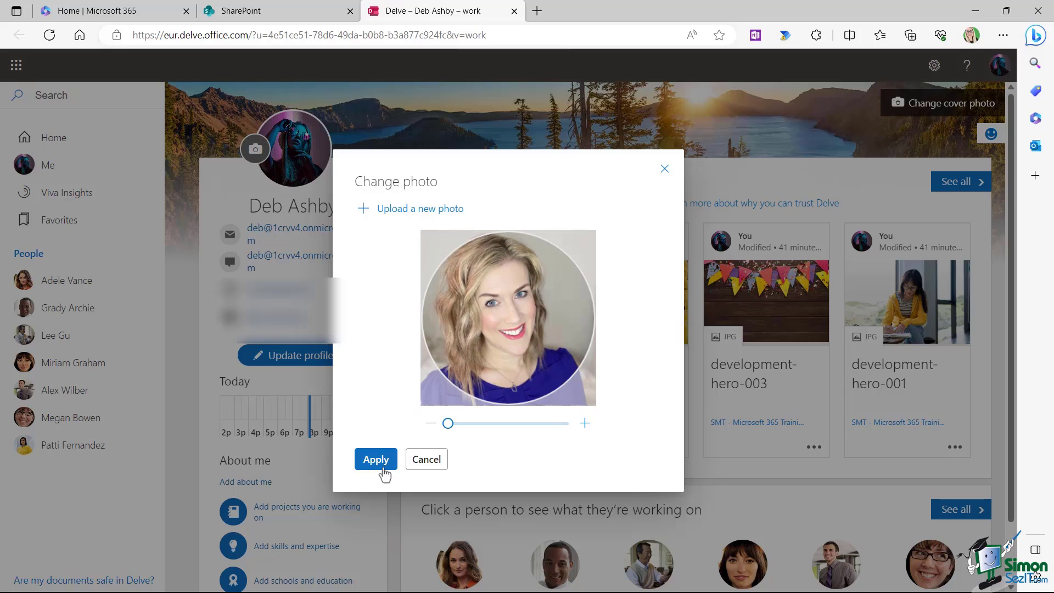
click(380, 464)
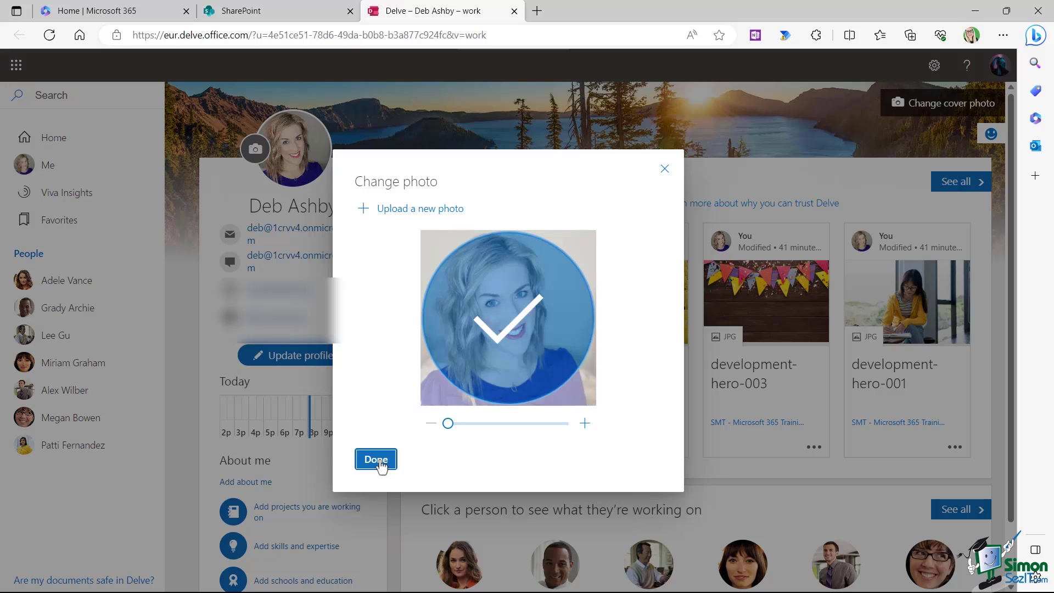
click(664, 168)
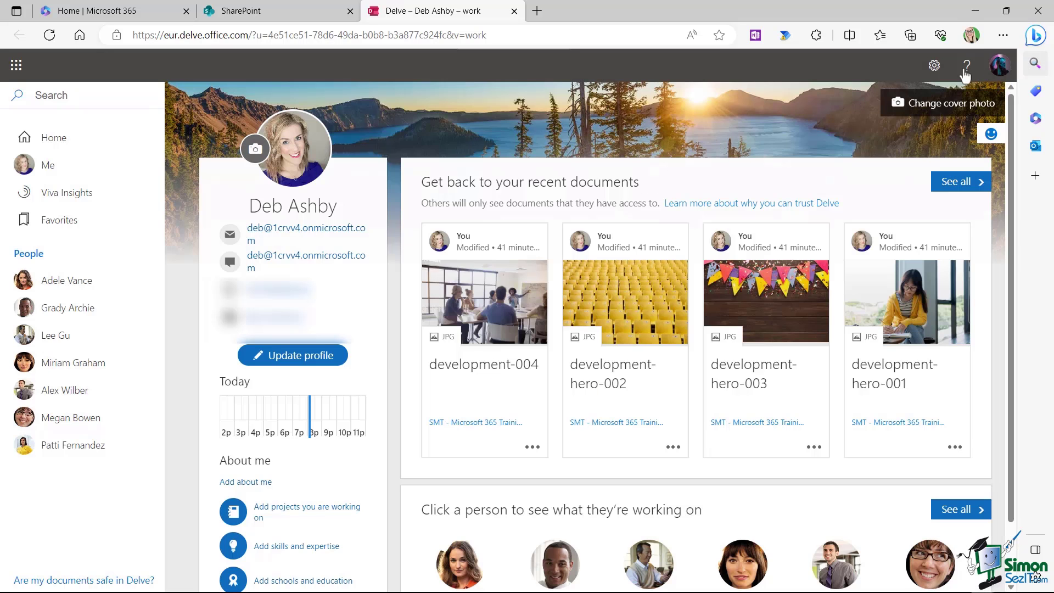
click(50, 35)
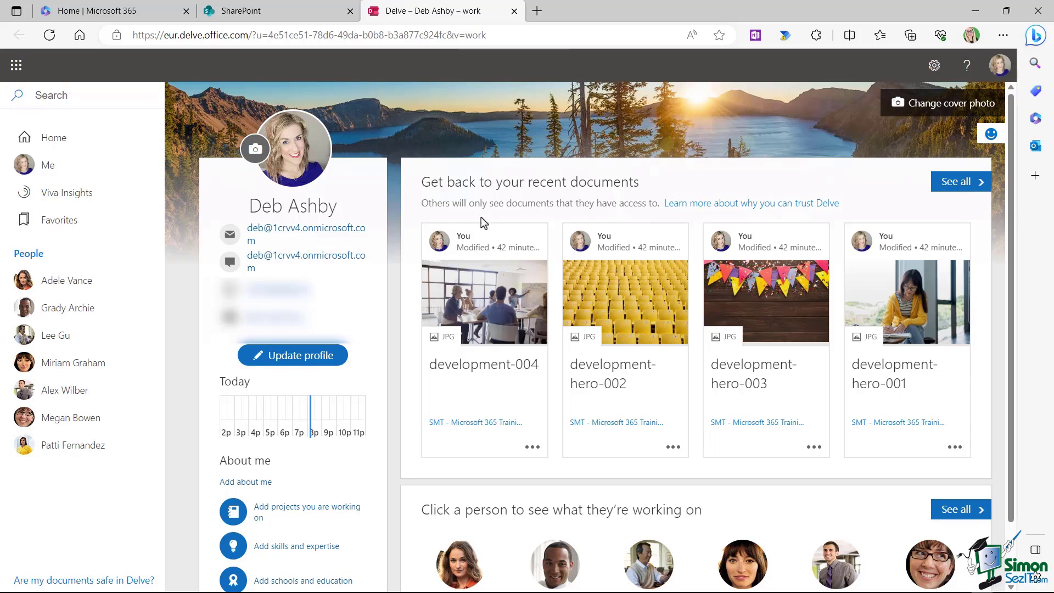
Step: Update the profile's About me text with a first-name greeting and "I'm a Microsoft MVP and Content Creator." and save it
click(297, 358)
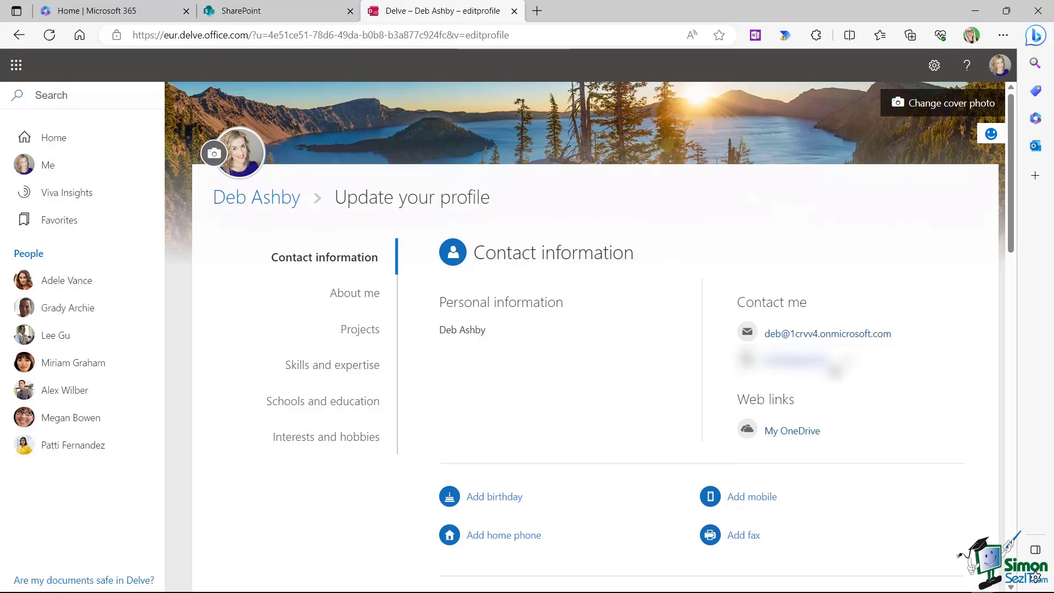
click(357, 300)
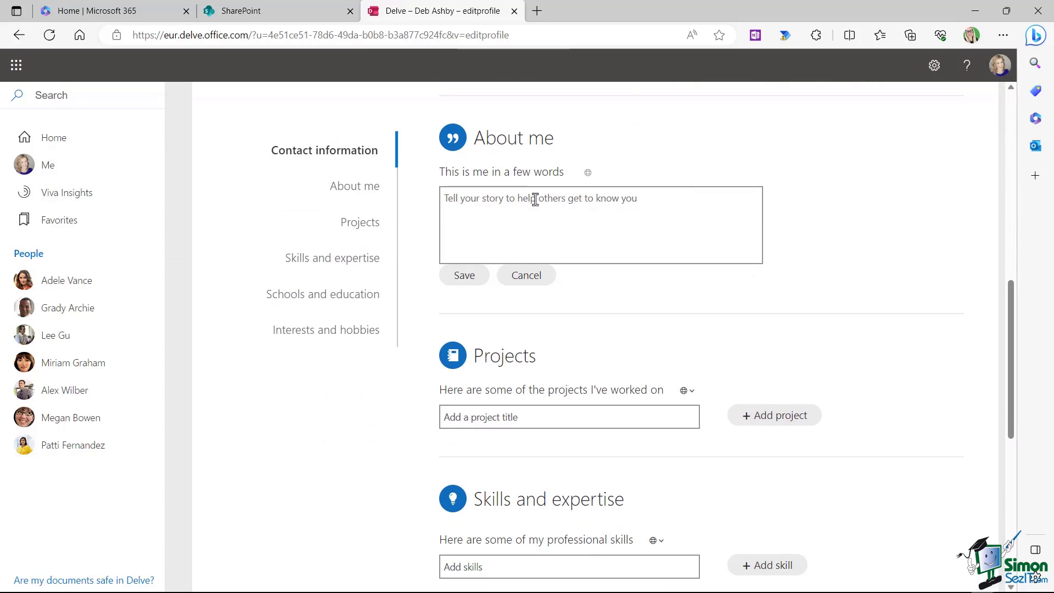
click(446, 198)
text(Hi, I'm Deb. I'm a Microsoft MVP and Content Creator.)
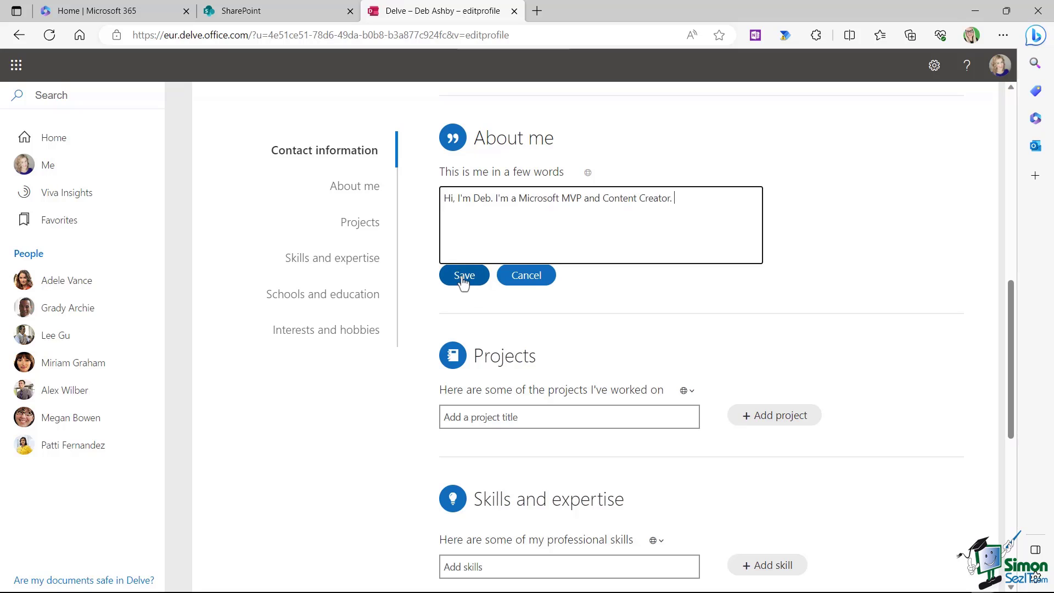
click(462, 277)
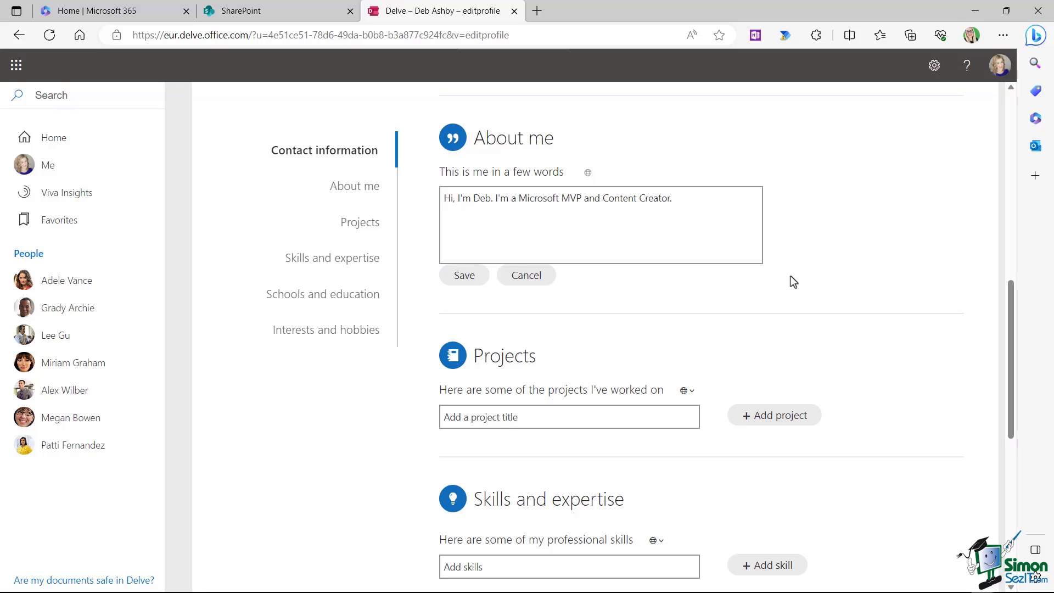
Step: Add "Microsoft 365 Global Roll out Project" to the profile's projects
scroll(791, 276, down, 3)
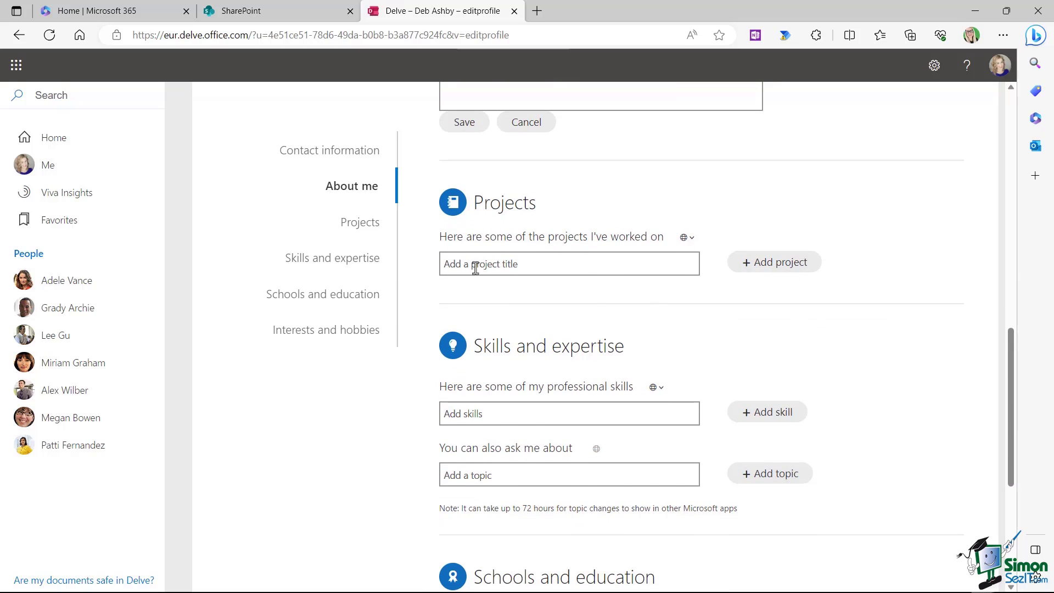
click(446, 265)
text(Microsoft 365 Global Roll out Project)
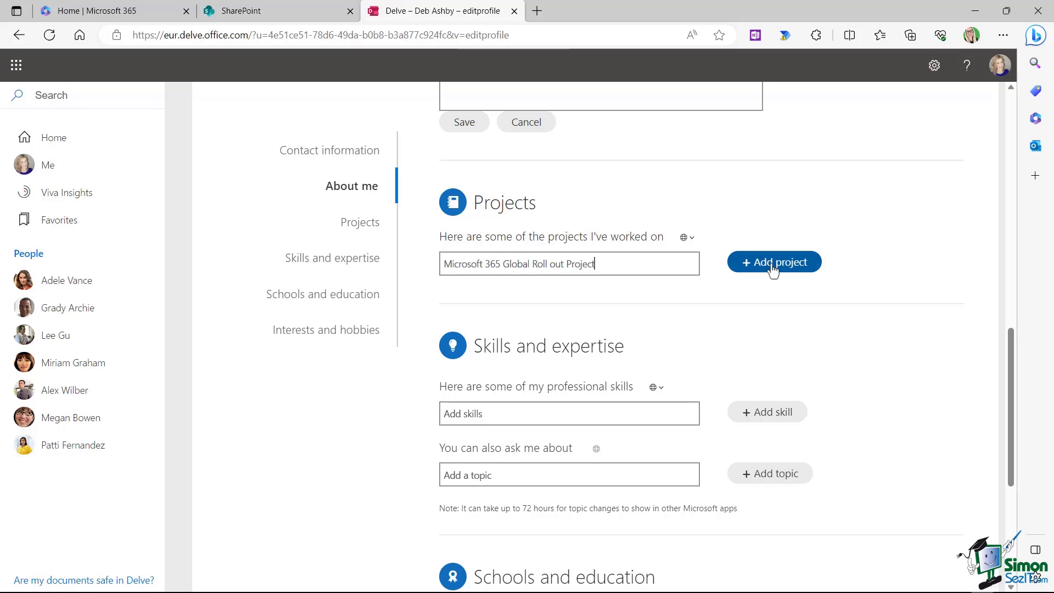
click(773, 264)
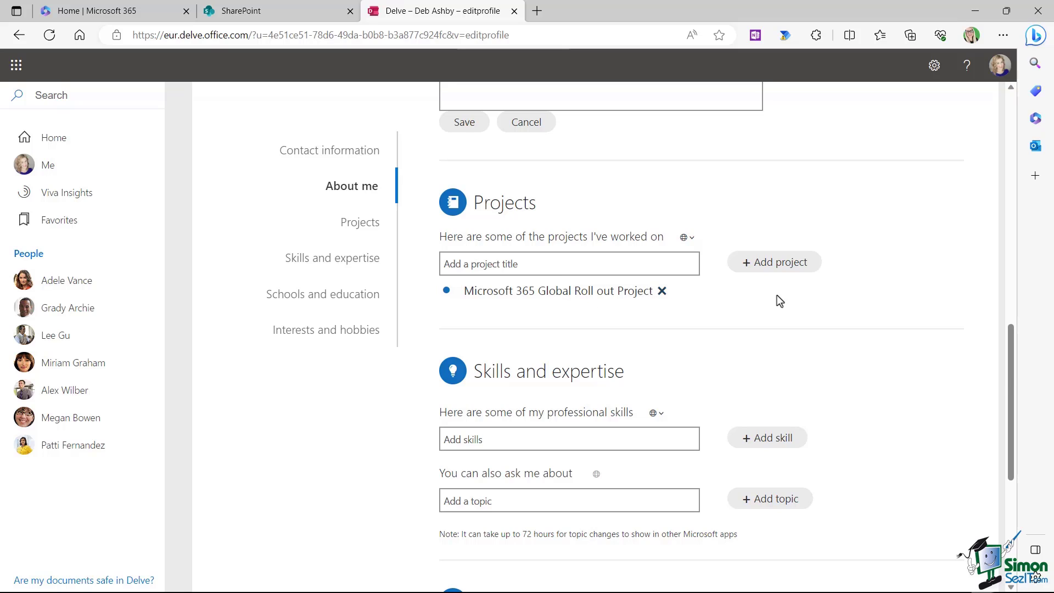
Step: Add Excel, Word and PowerPoint as professional skills in the profile's Skills and expertise section
scroll(776, 295, down, 4)
click(456, 209)
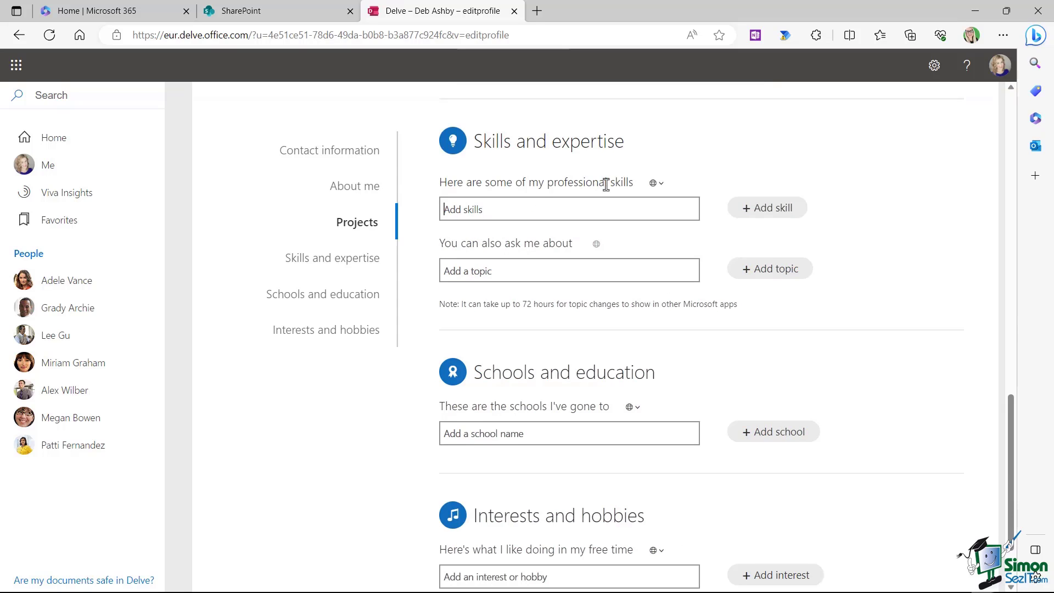
text(Exce)
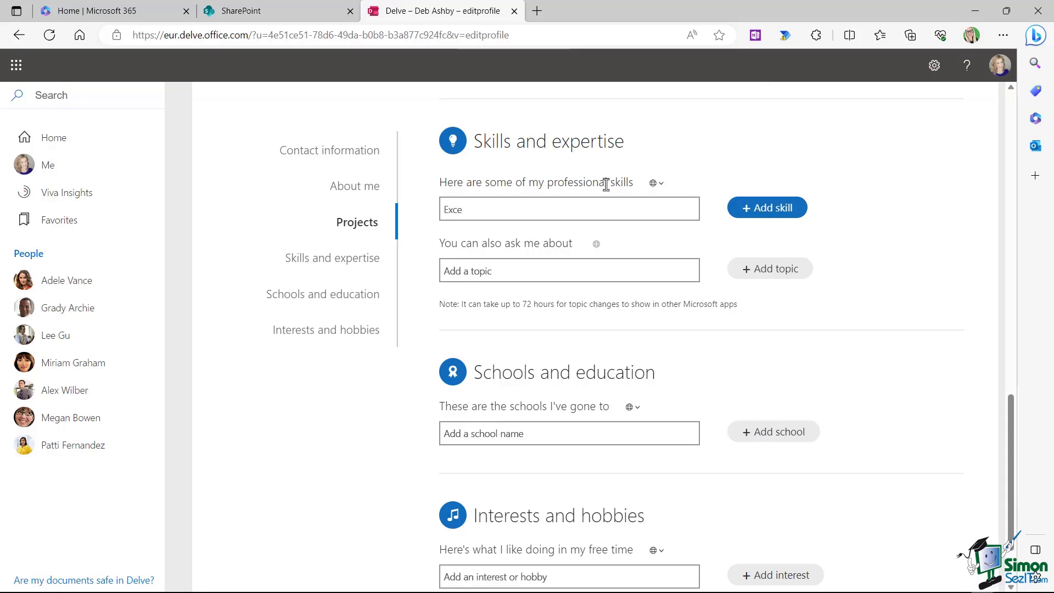
text(l)
key(Return)
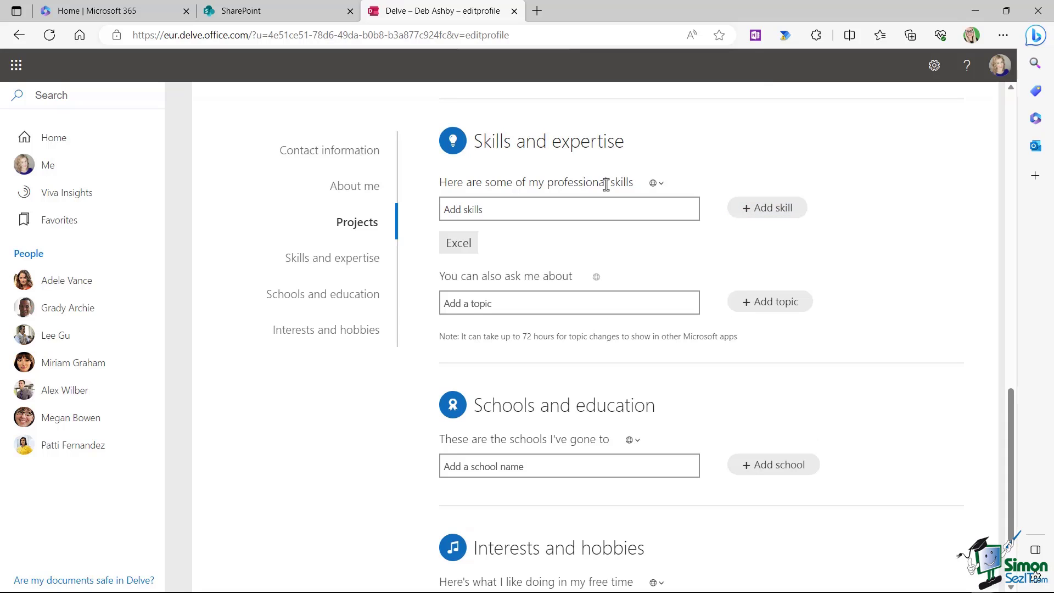
text(Word)
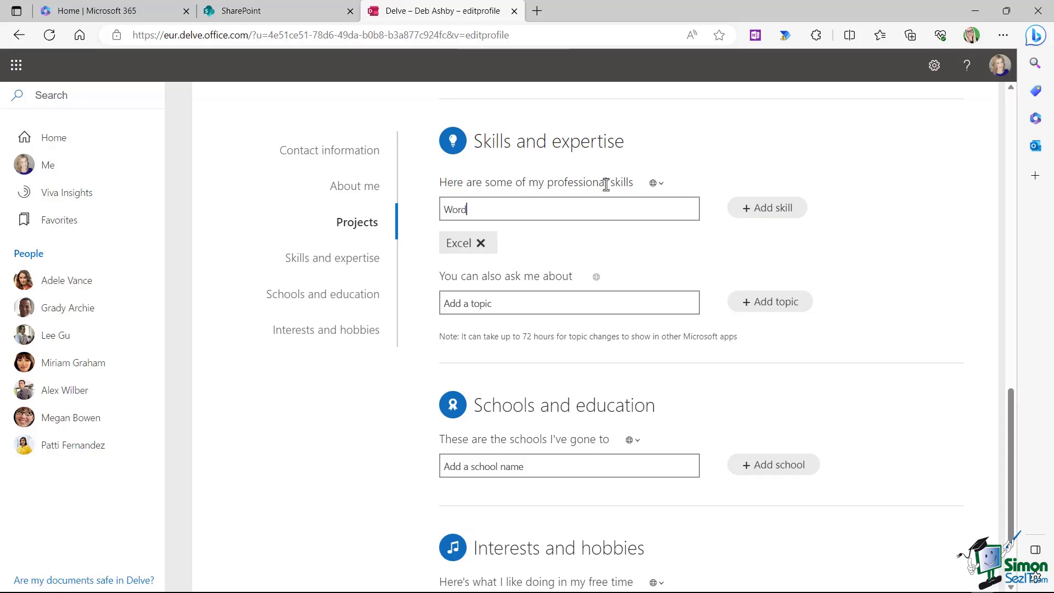
key(Return)
text(PowerPoint)
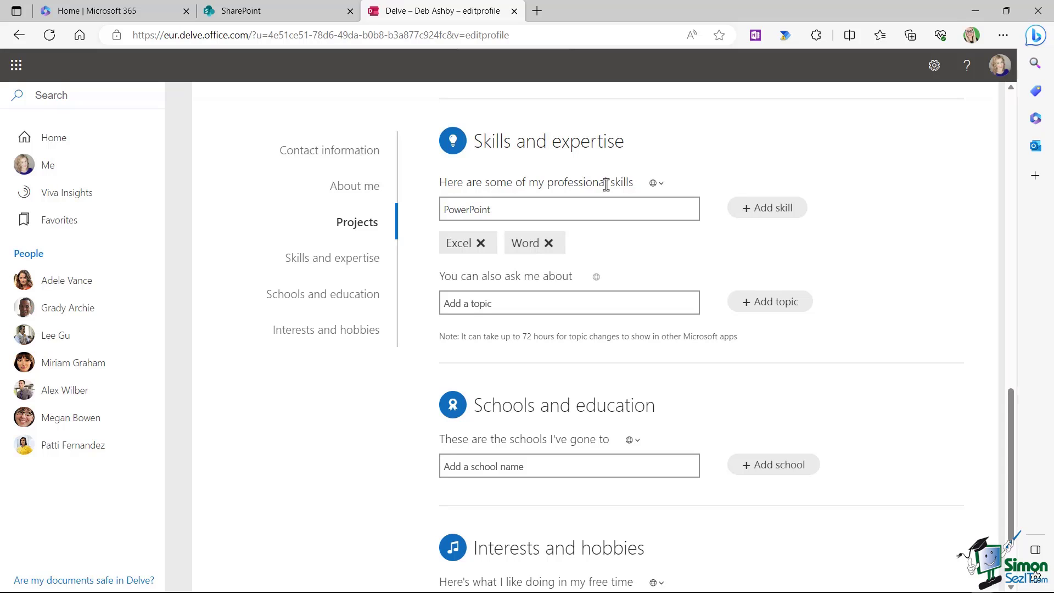
key(Return)
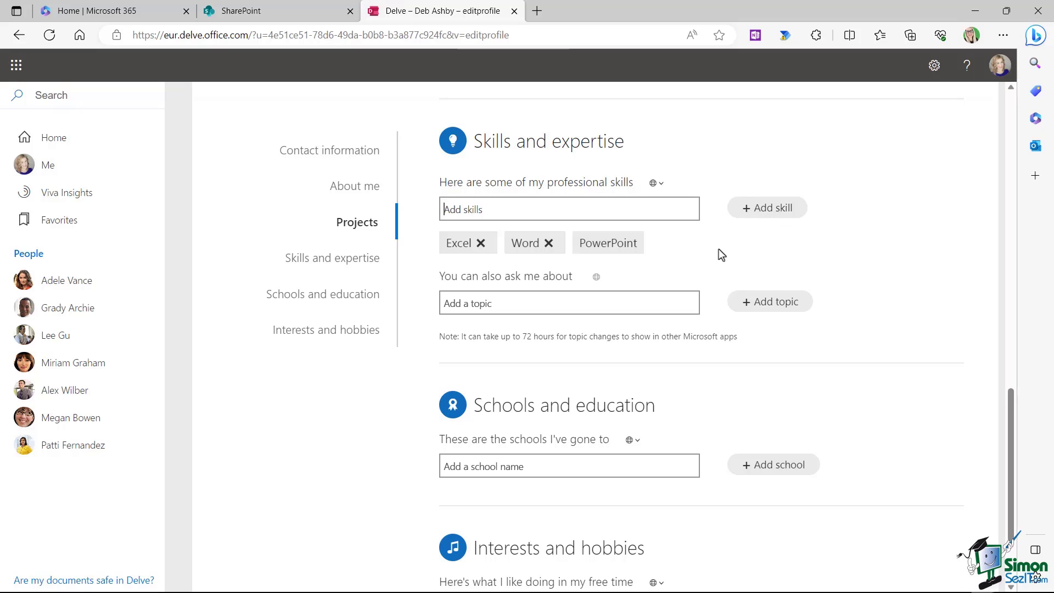
Step: Add Running and Yoga as topics others can ask about in the profile
text(Running)
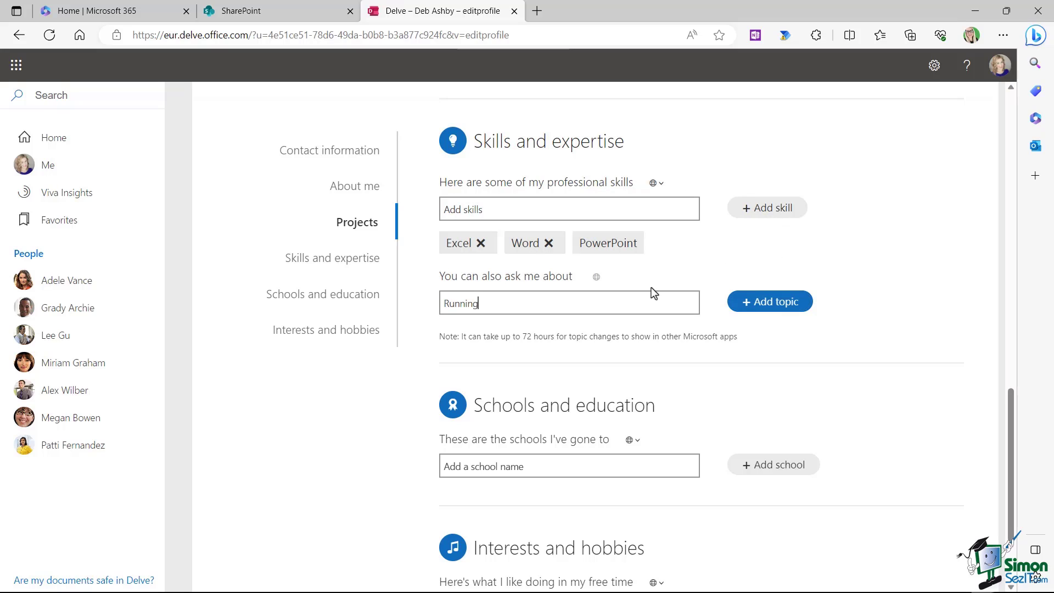
key(Return)
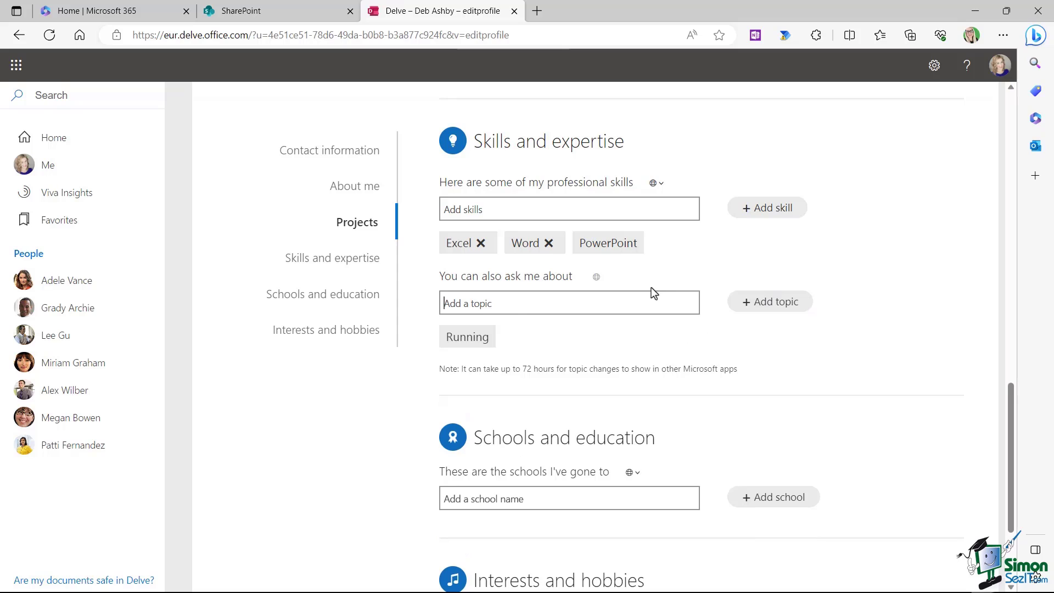
text(Yoga)
key(Return)
scroll(666, 332, down, 3)
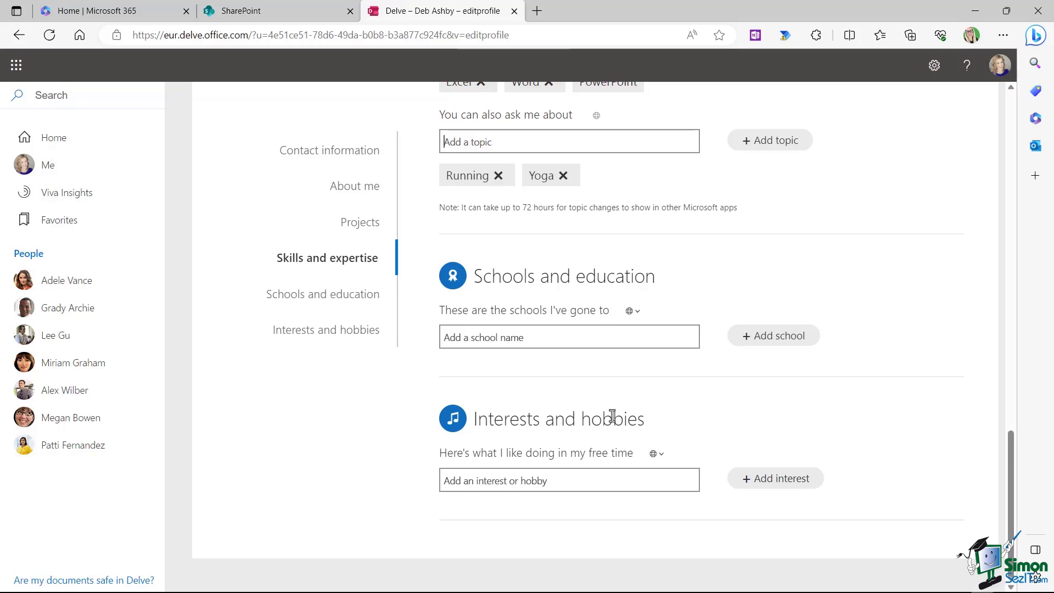
Step: Open the profile of the first colleague in the People list and view their full profile details
scroll(584, 433, up, 15)
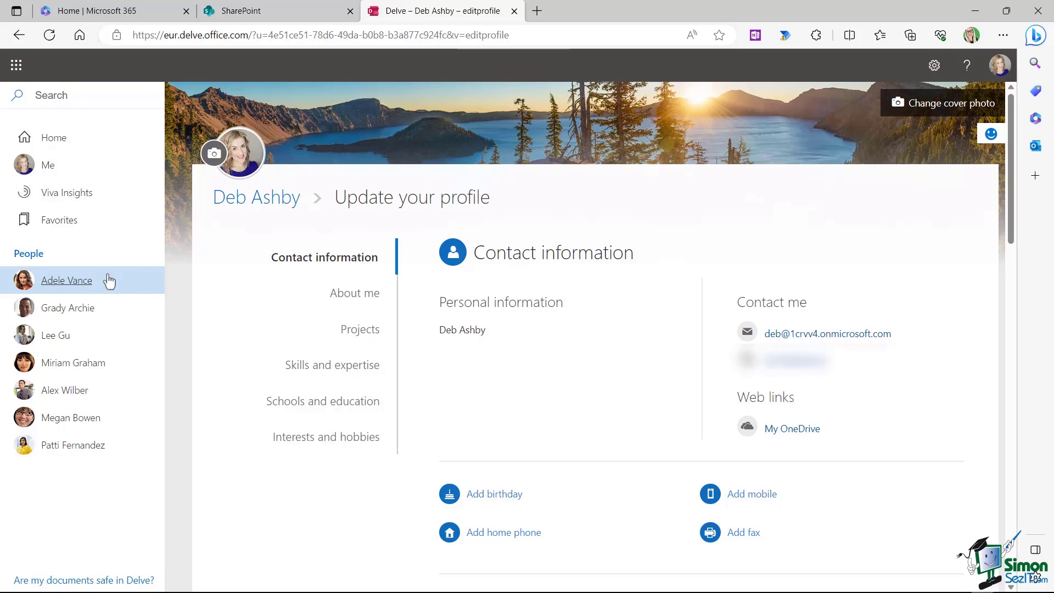
click(60, 282)
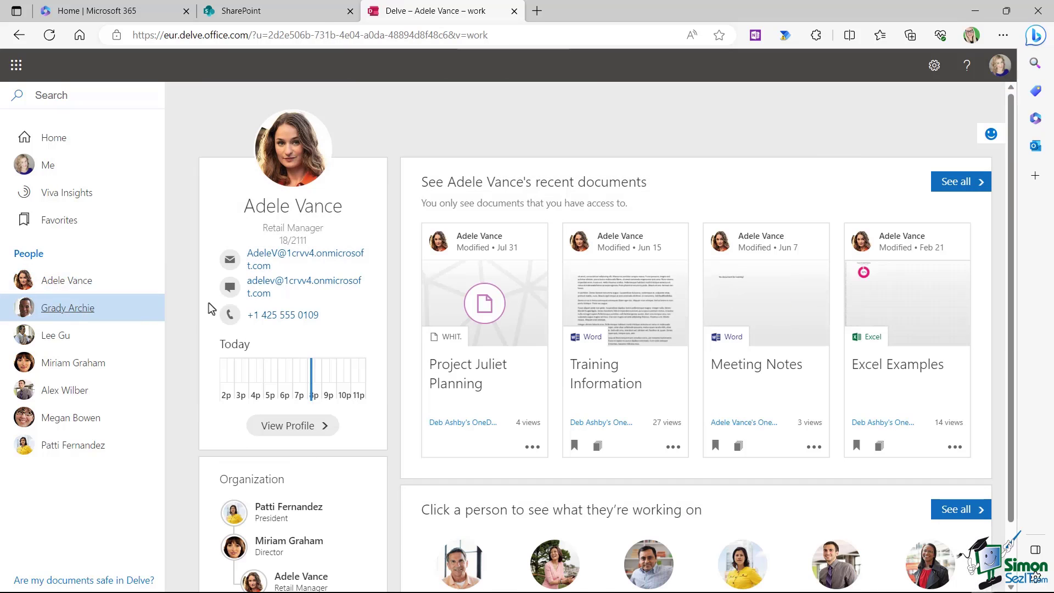
click(287, 425)
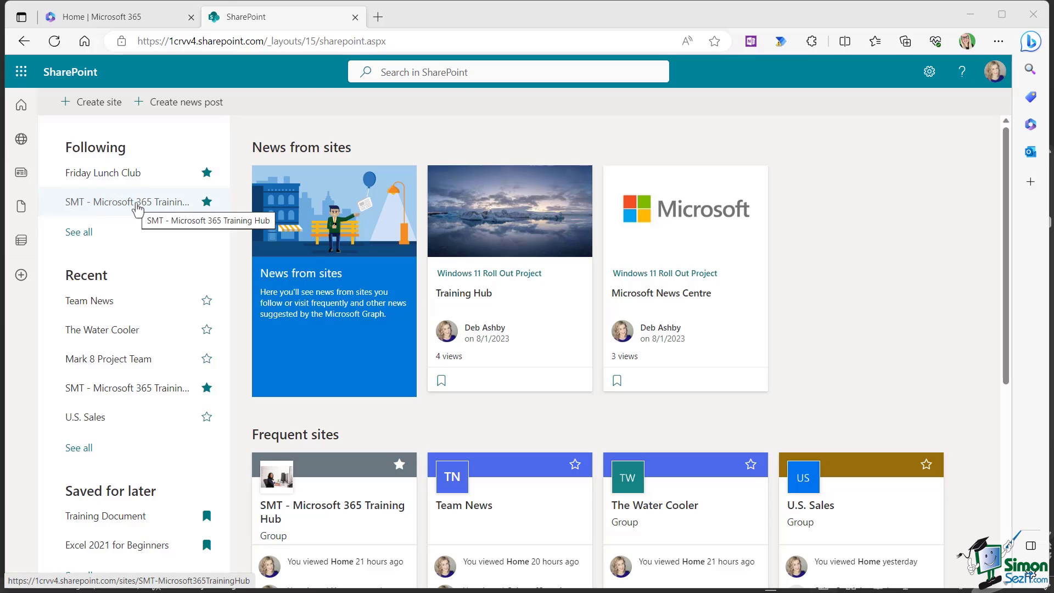
Step: Open the followed SMT - Microsoft 365 Training Hub site and go to the Site Pages library in its site contents
click(138, 207)
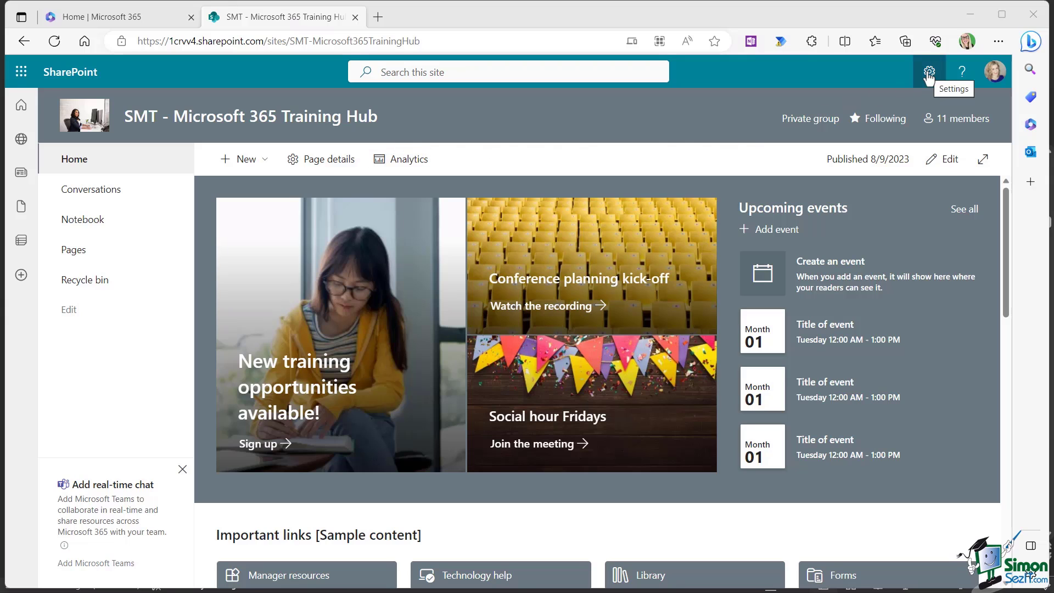
click(929, 73)
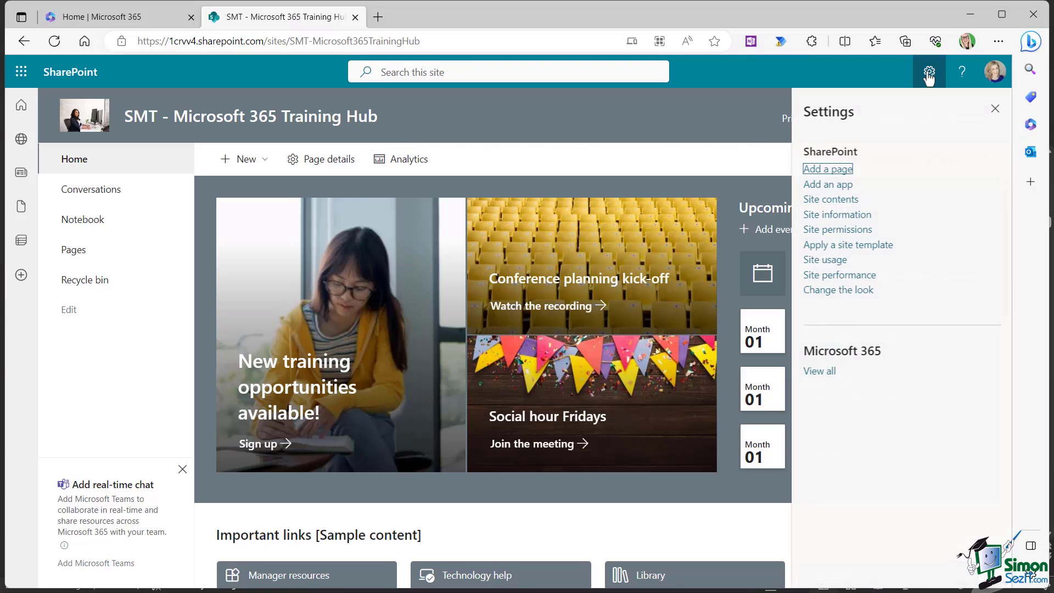
click(828, 201)
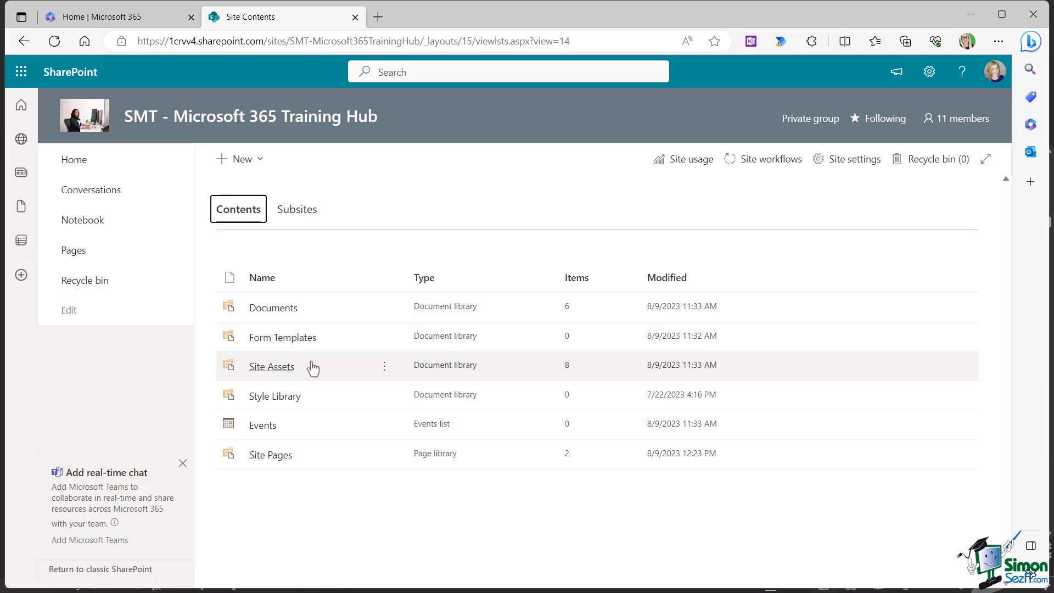
click(264, 457)
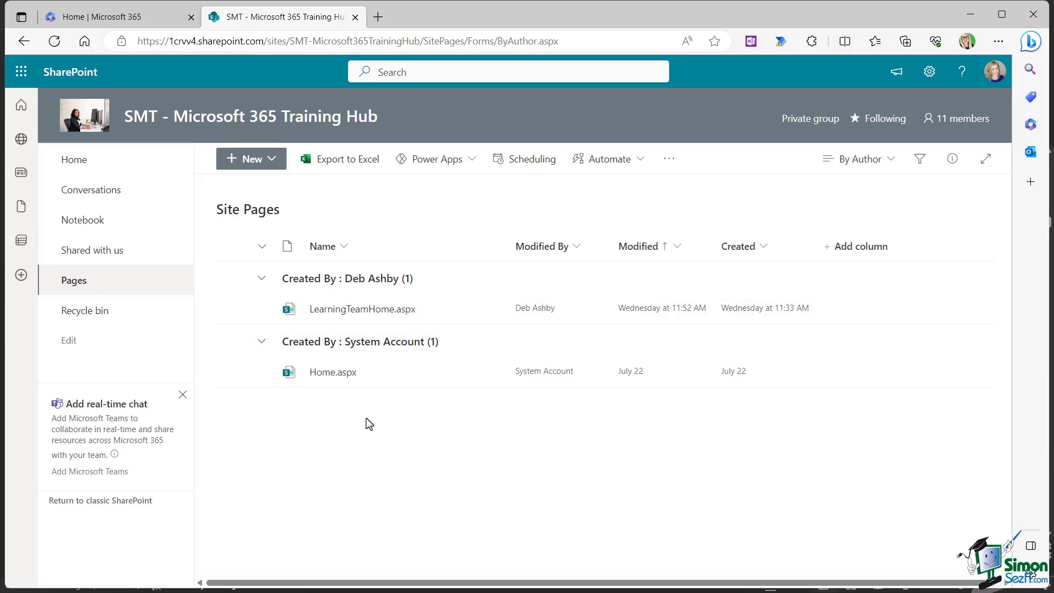
Step: Delete the old Home.aspx page from the Site Pages library and return to the site's home page
mouse_move(335, 375)
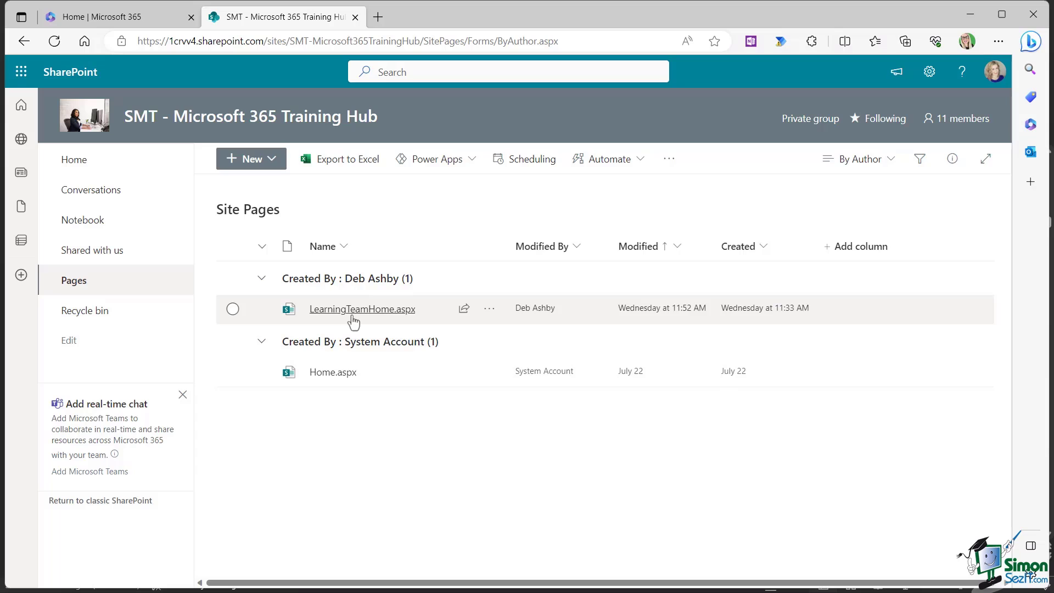
mouse_move(352, 322)
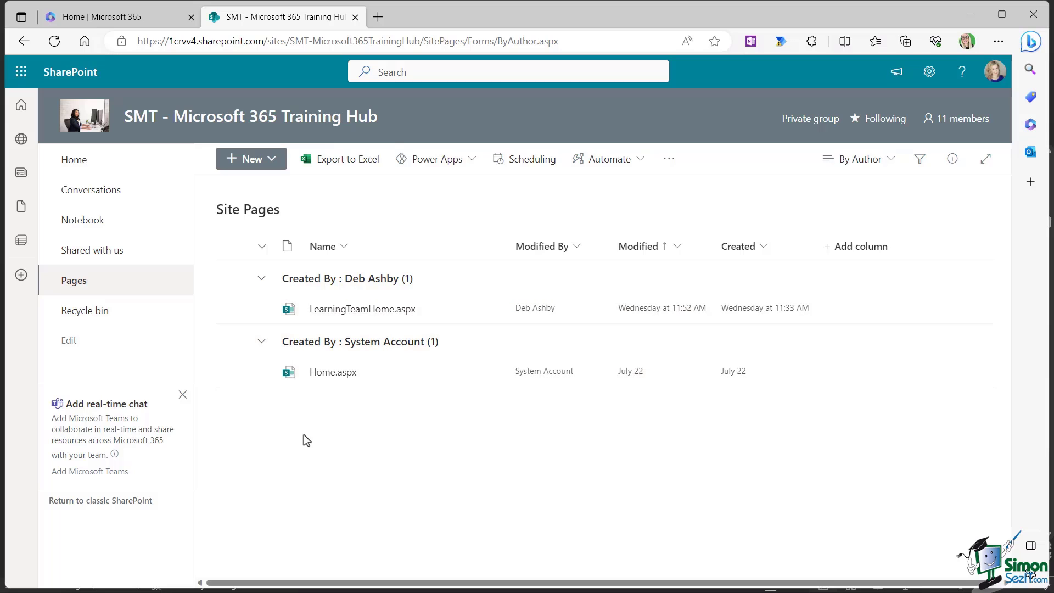
click(233, 372)
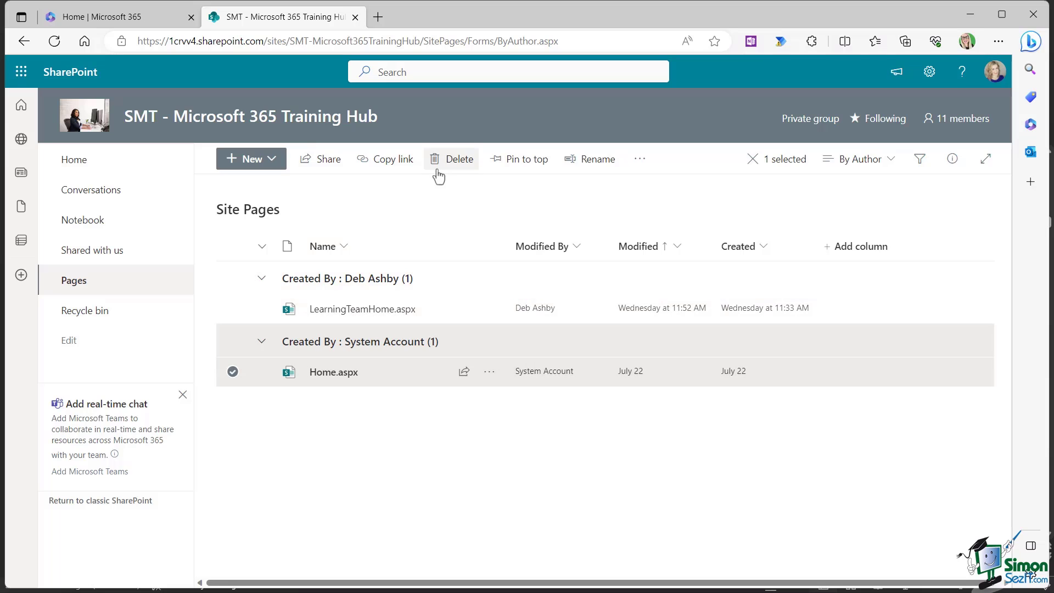
click(451, 160)
click(546, 381)
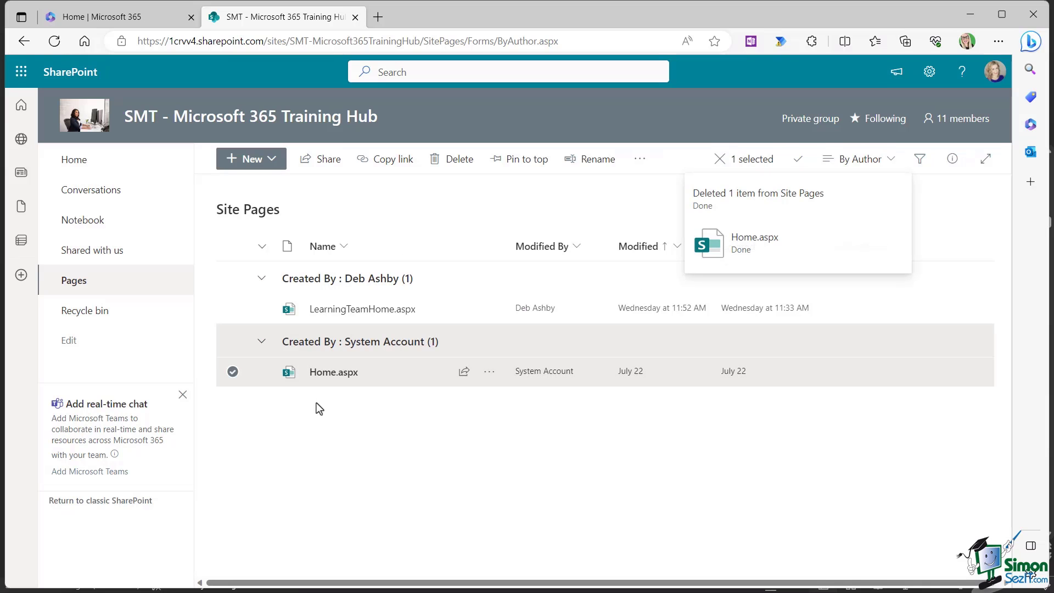
click(69, 164)
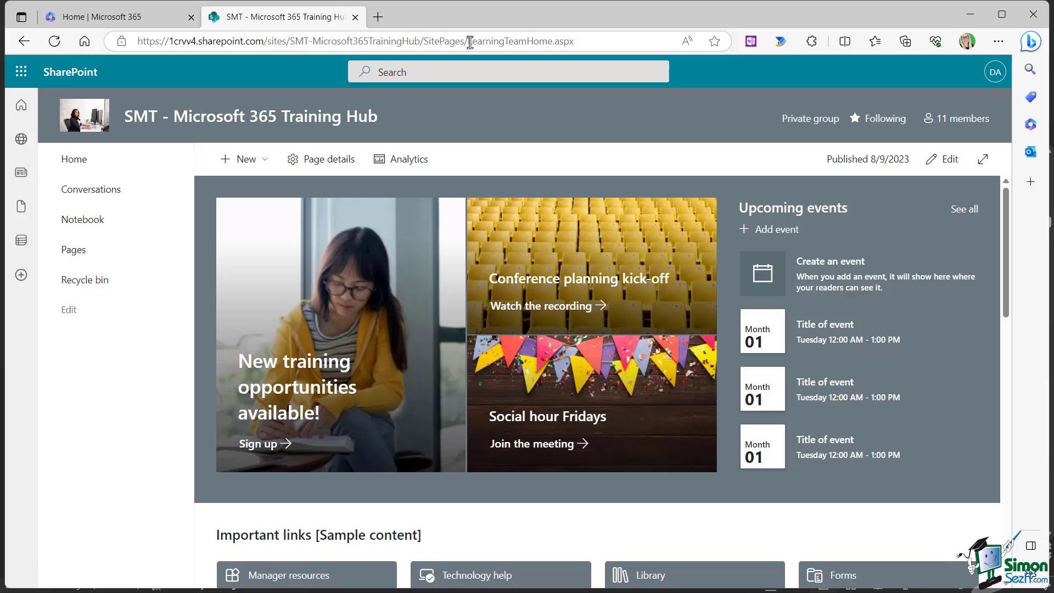
Step: Check the home page's file name in the site address, and open the recent Mark 8 Project Team site from the SharePoint start page
drag(470, 43, 581, 47)
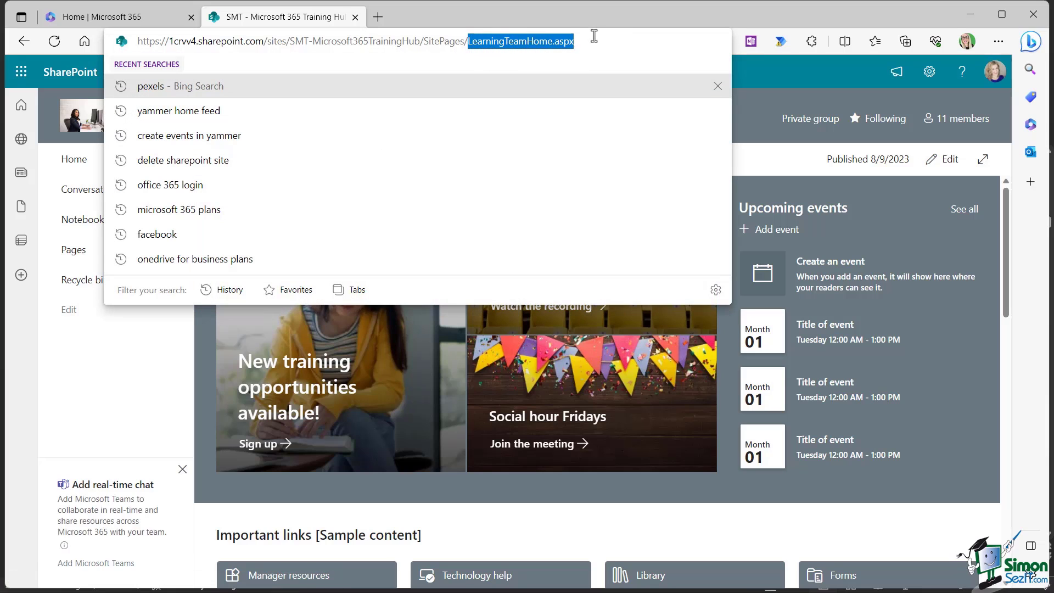
click(57, 76)
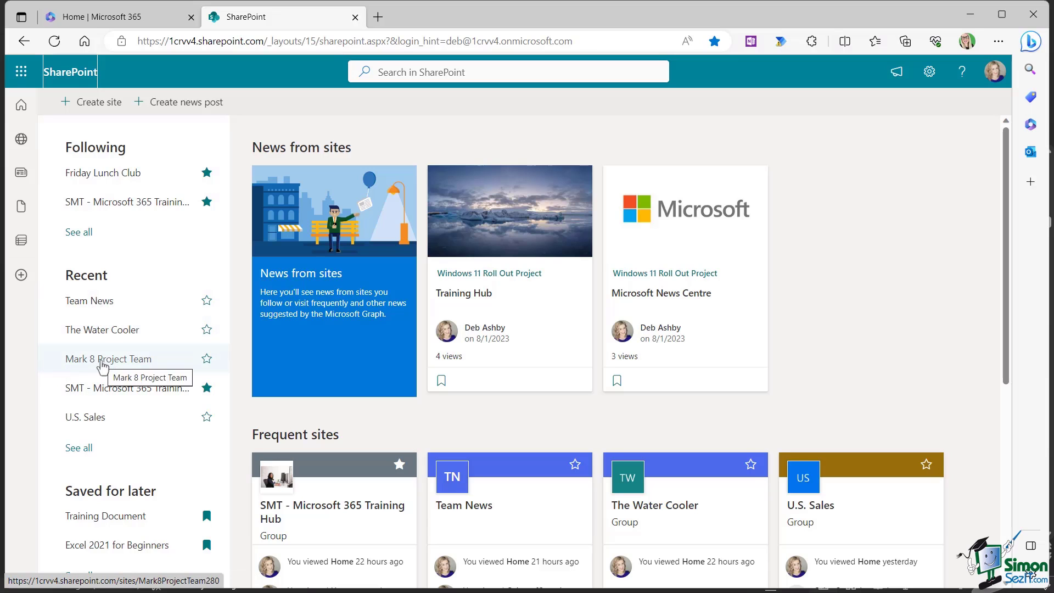
click(103, 365)
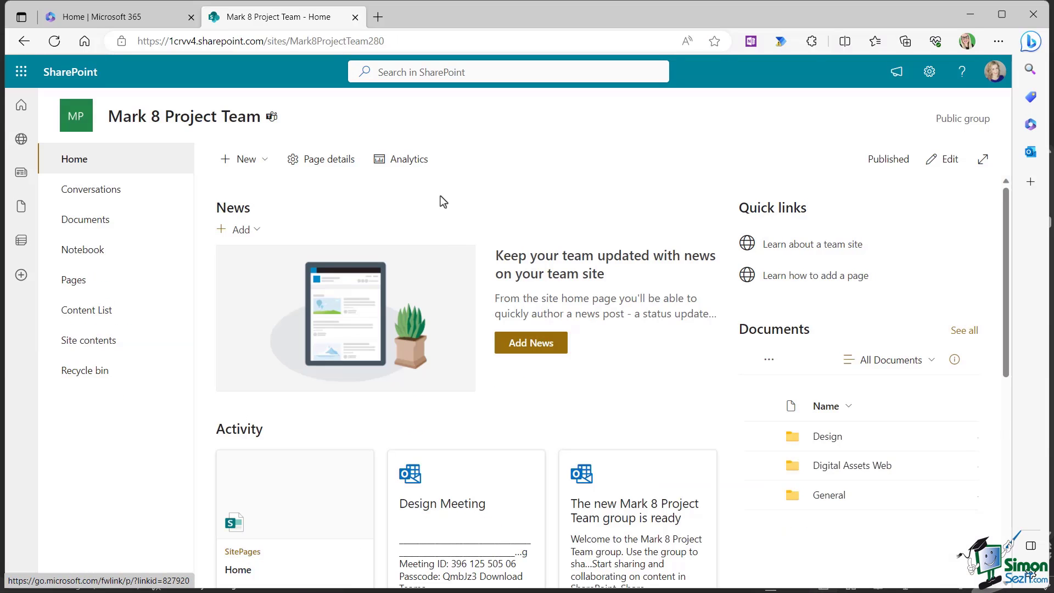
click(930, 72)
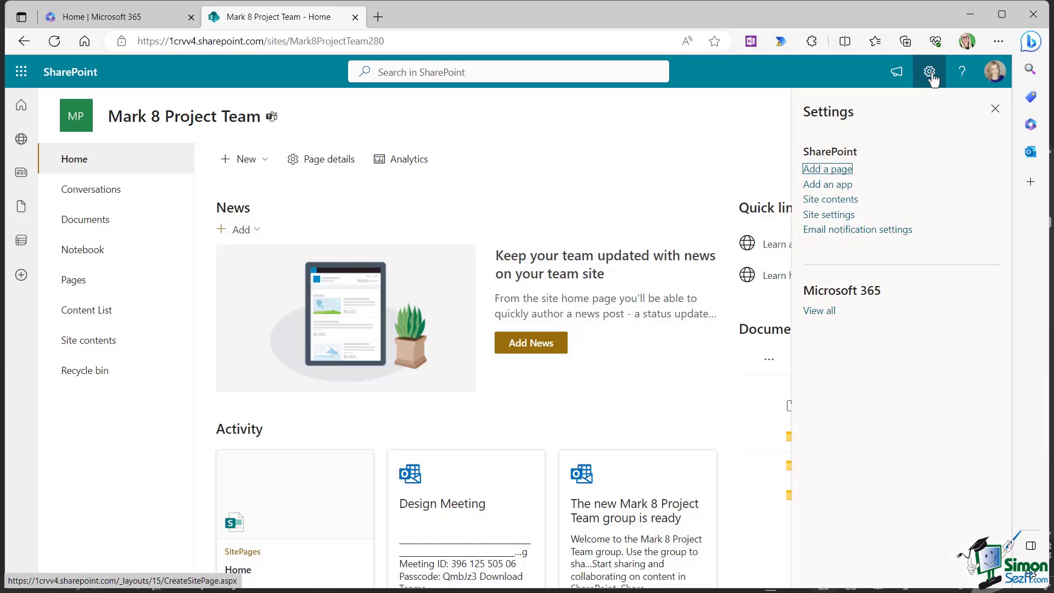
click(660, 190)
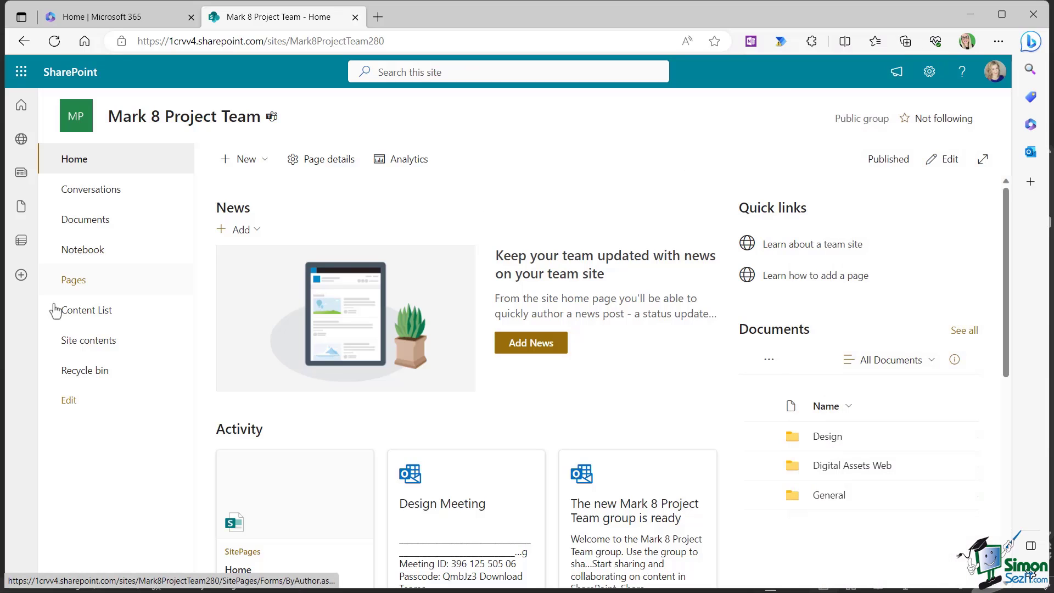
Step: View the Site Pages library in the Mark 8 Project Team site's contents and return to the SharePoint start page
click(88, 345)
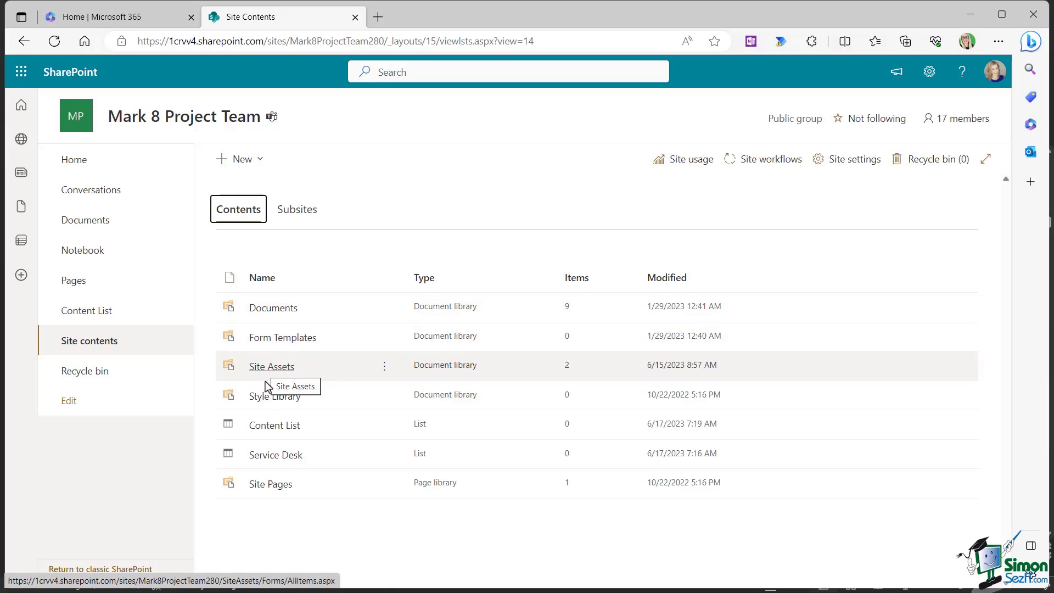
click(258, 486)
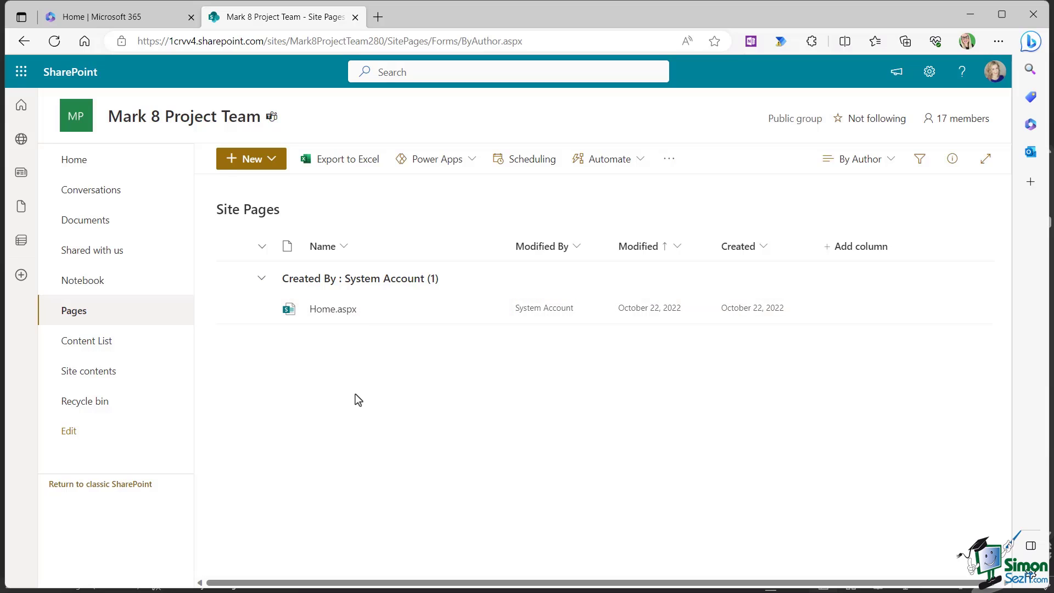
click(70, 72)
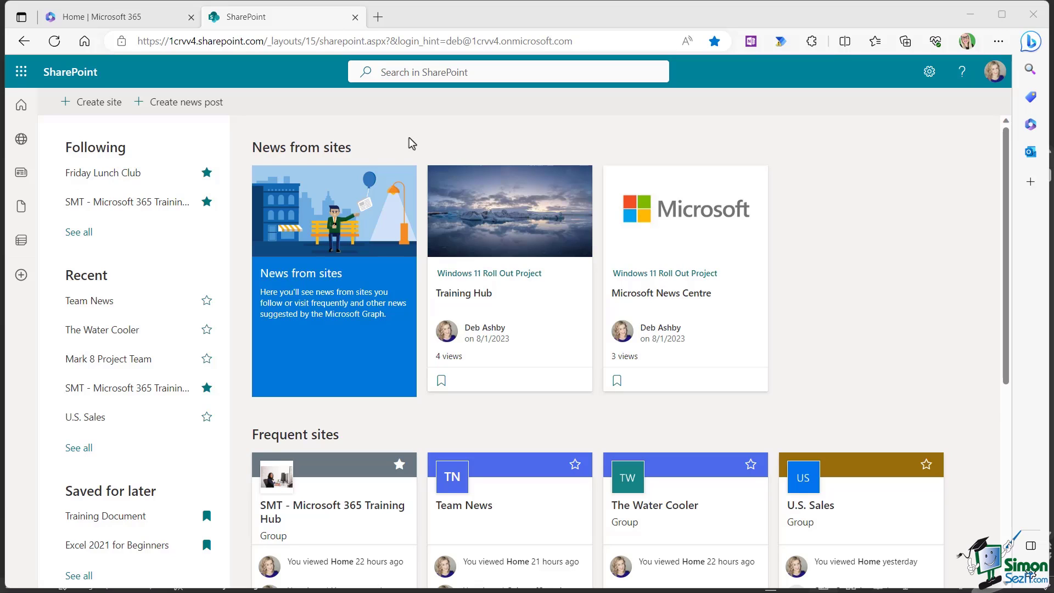
Step: Search SharePoint for "Bees" to view the suggestions, and clear the search term
click(384, 75)
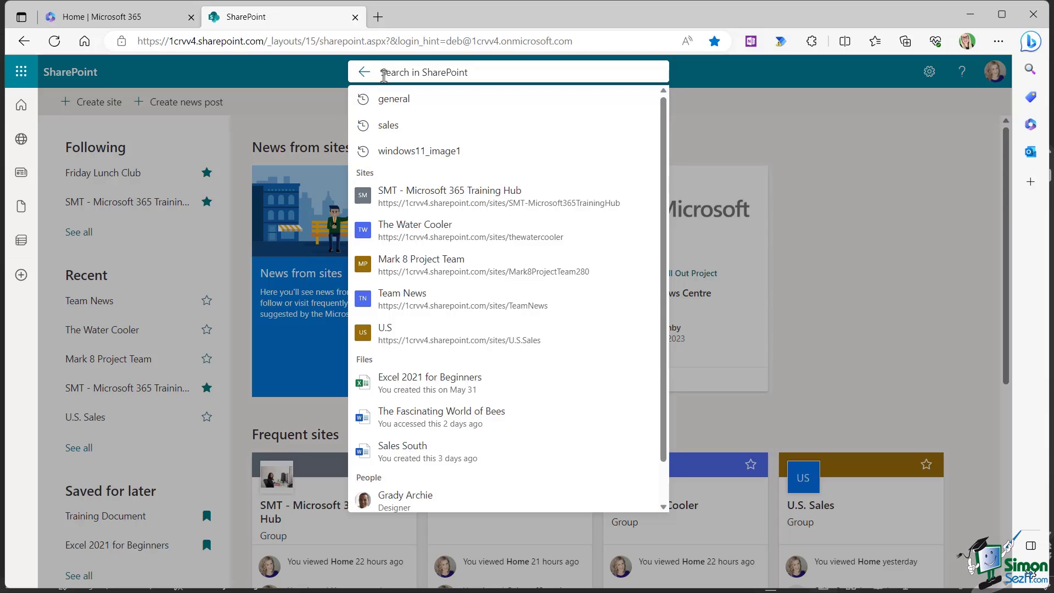
text(Bees)
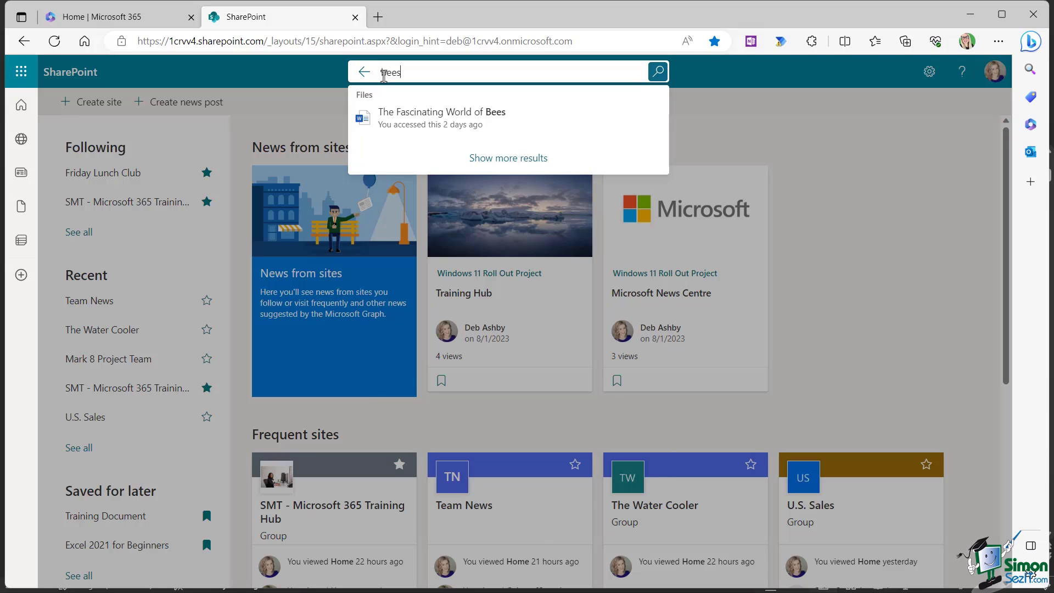
key(BackSpace)
key(BackSpace)
key(BackSpace)
key(BackSpace)
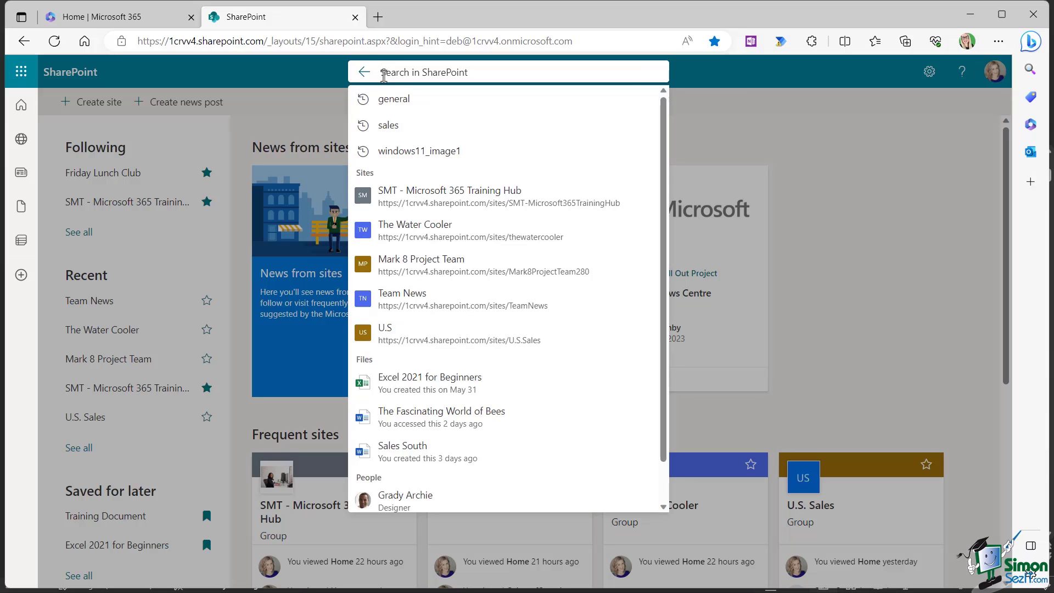
Step: Search SharePoint for "sales", open the suggested U.S. Sales site and close its browser tab
text(sales)
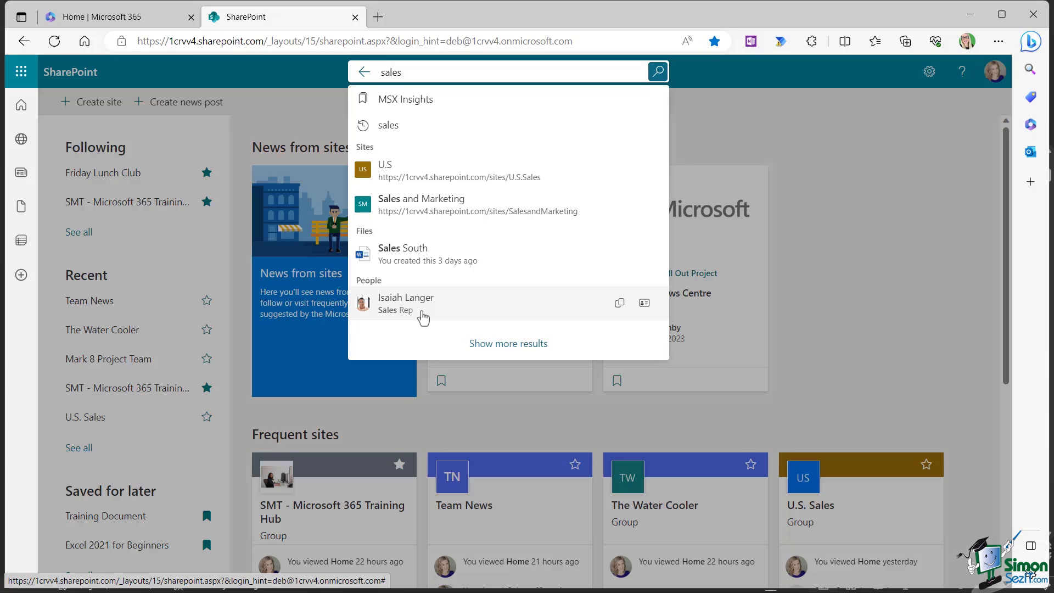
click(509, 174)
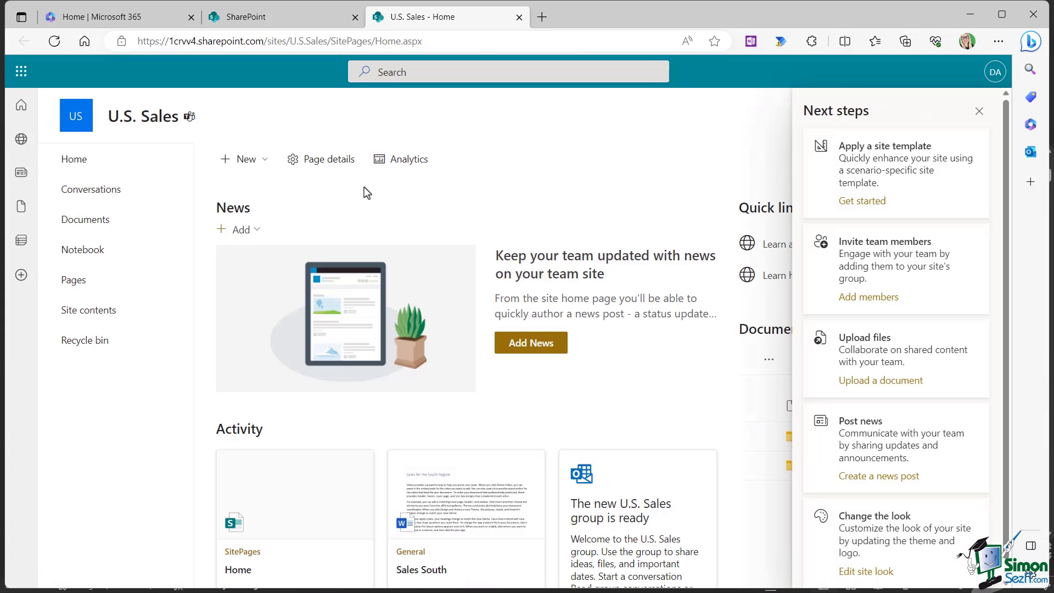
click(519, 17)
Step: Open the suggested sales rep from the "sales" search and review their contact details, organization chart and content
click(427, 71)
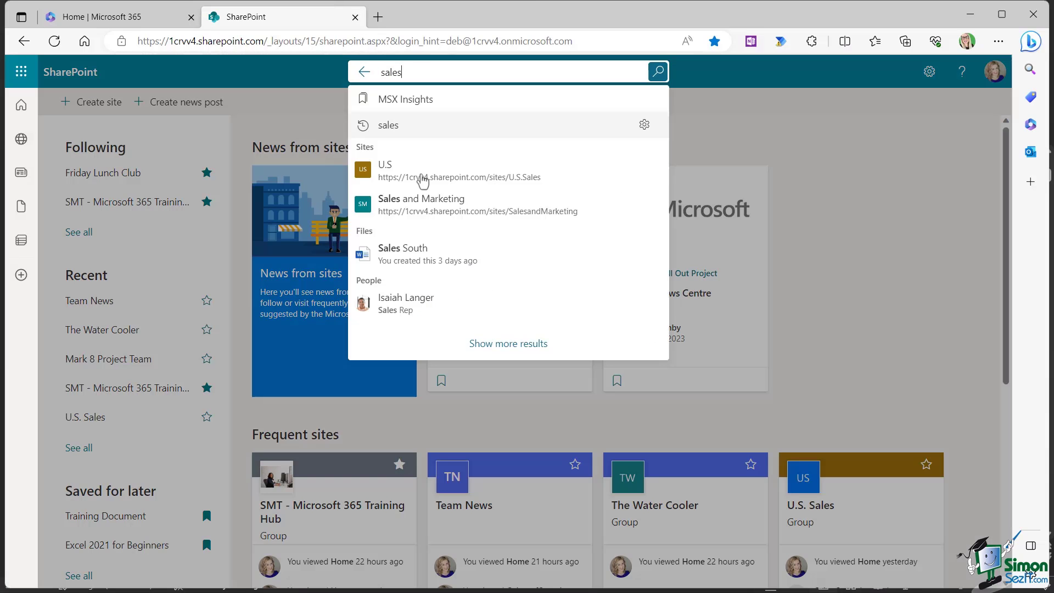
click(404, 303)
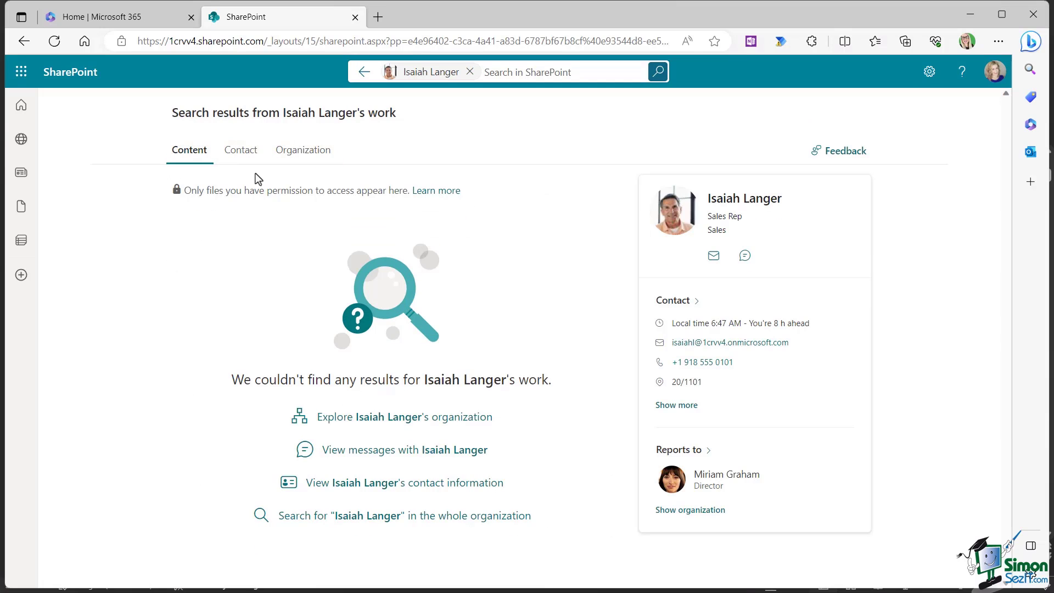
click(242, 151)
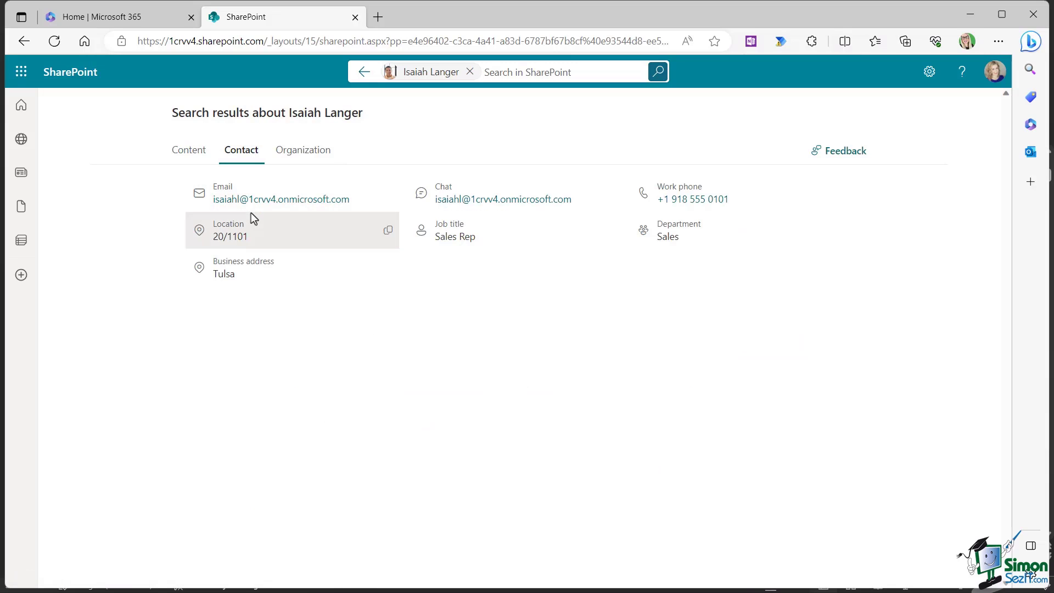
click(304, 154)
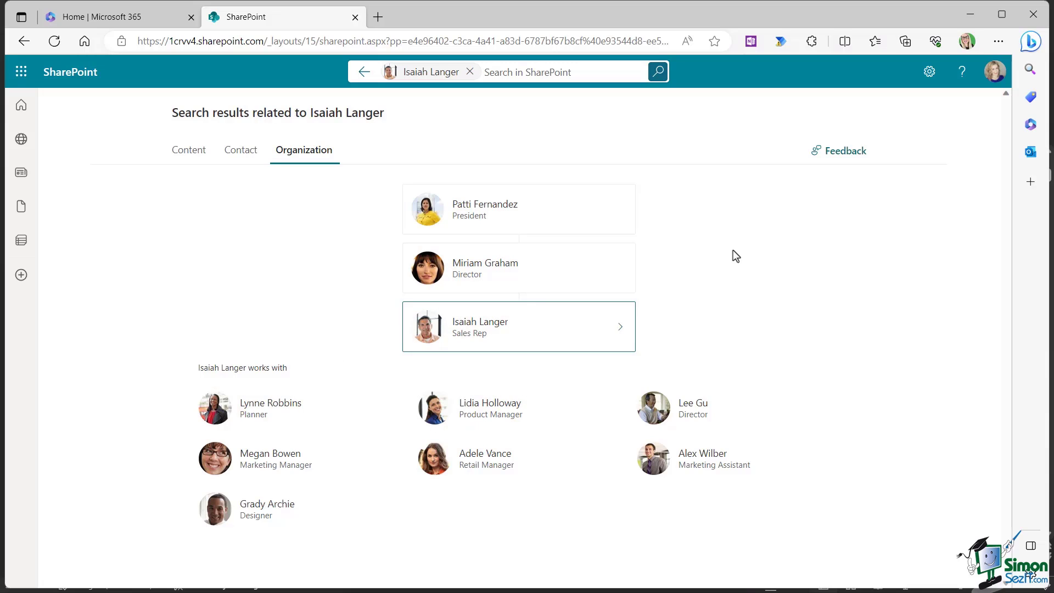
click(184, 158)
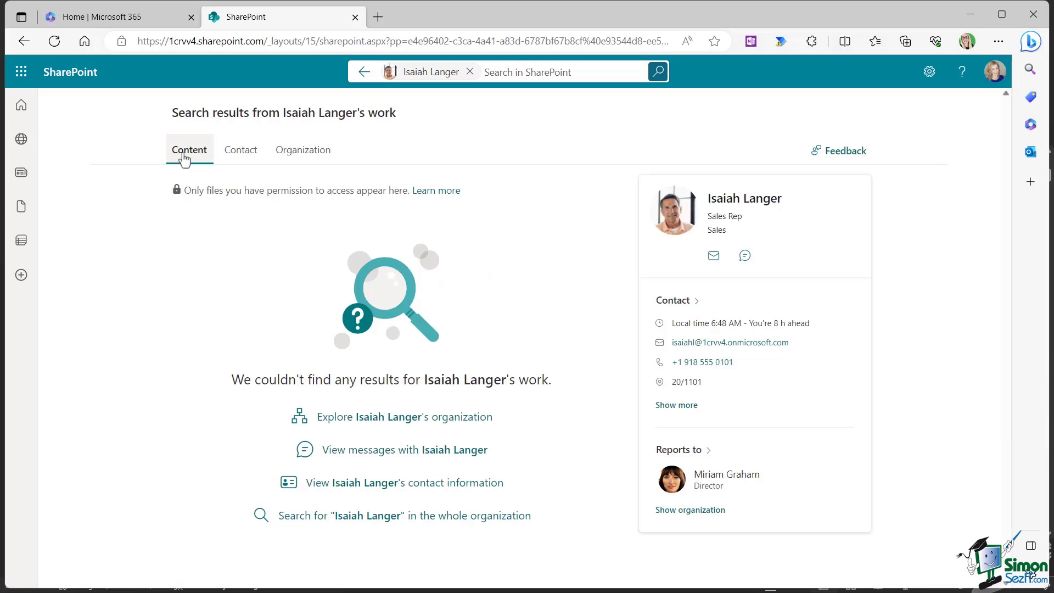
Step: Leave the sales rep's results, search SharePoint for "sales" again and show the full results
click(365, 78)
click(383, 72)
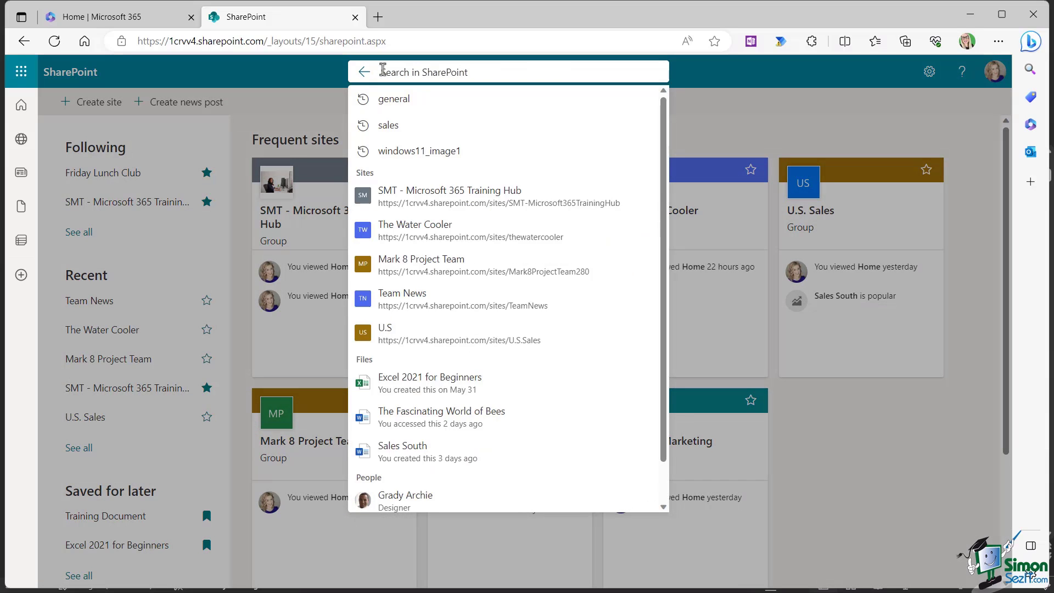
text(sales)
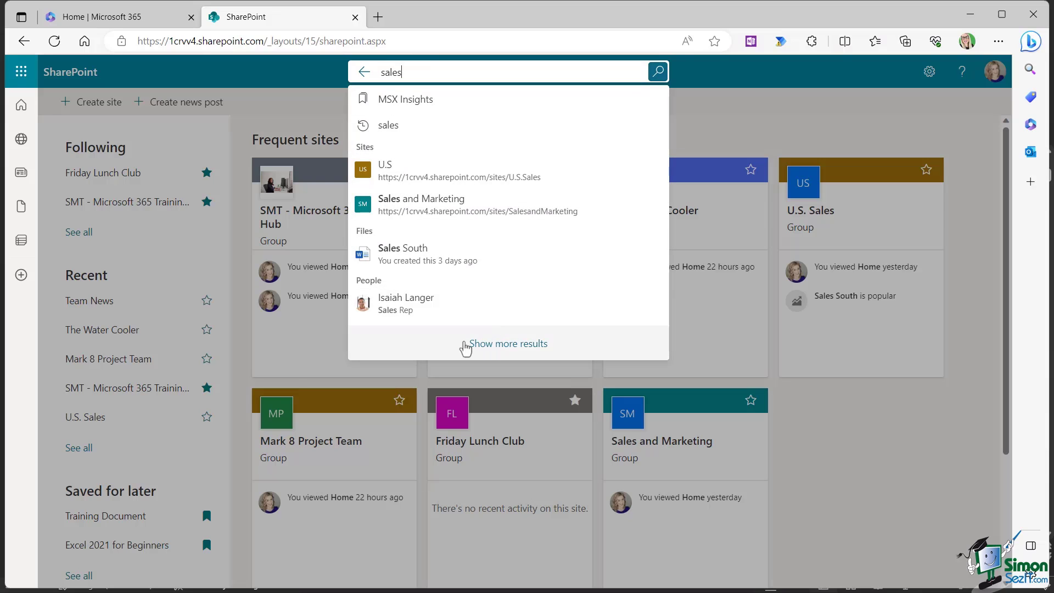
click(516, 345)
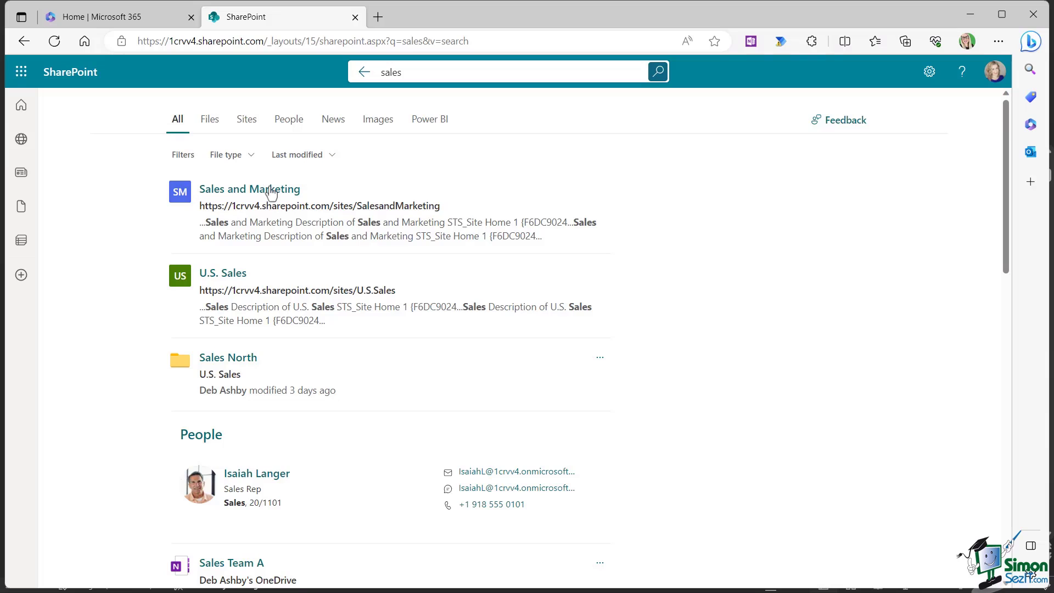
Step: Look through the full list of "sales" results, examining the sites, files, notebooks and where each one is stored
scroll(286, 281, down, 8)
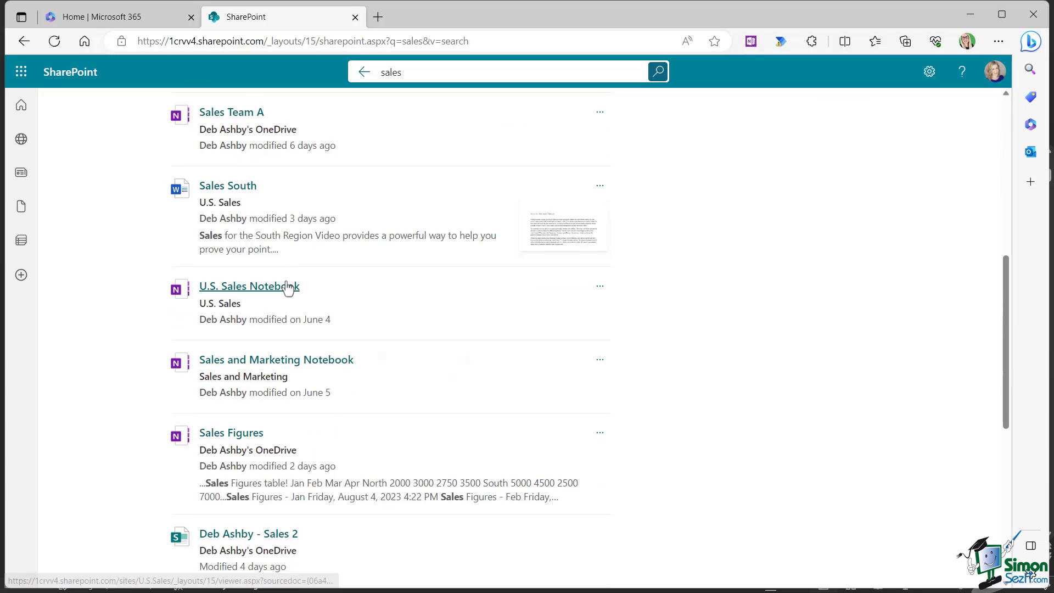
scroll(286, 286, down, 7)
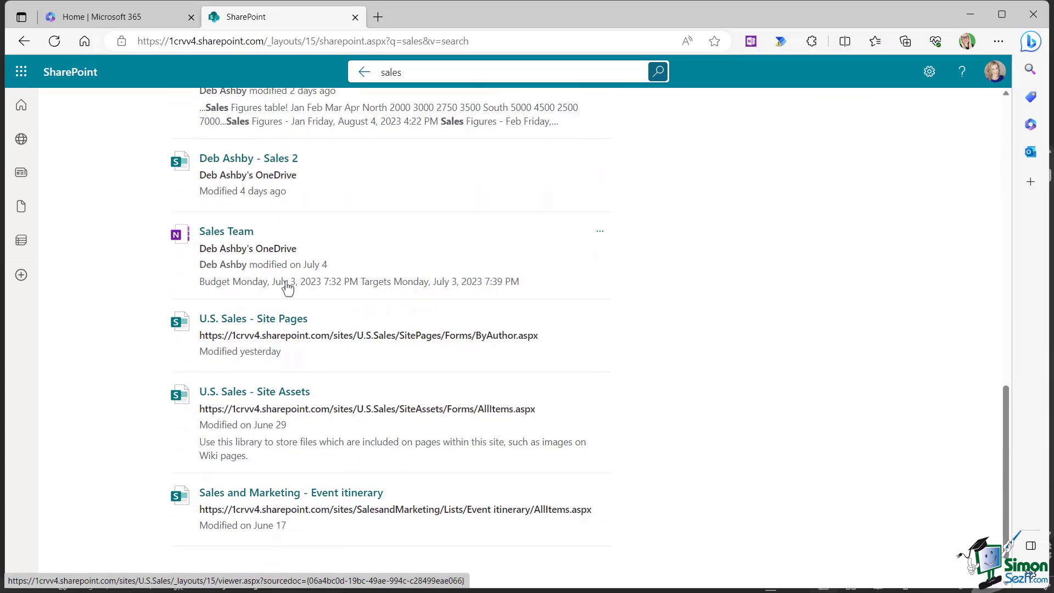
scroll(288, 285, up, 7)
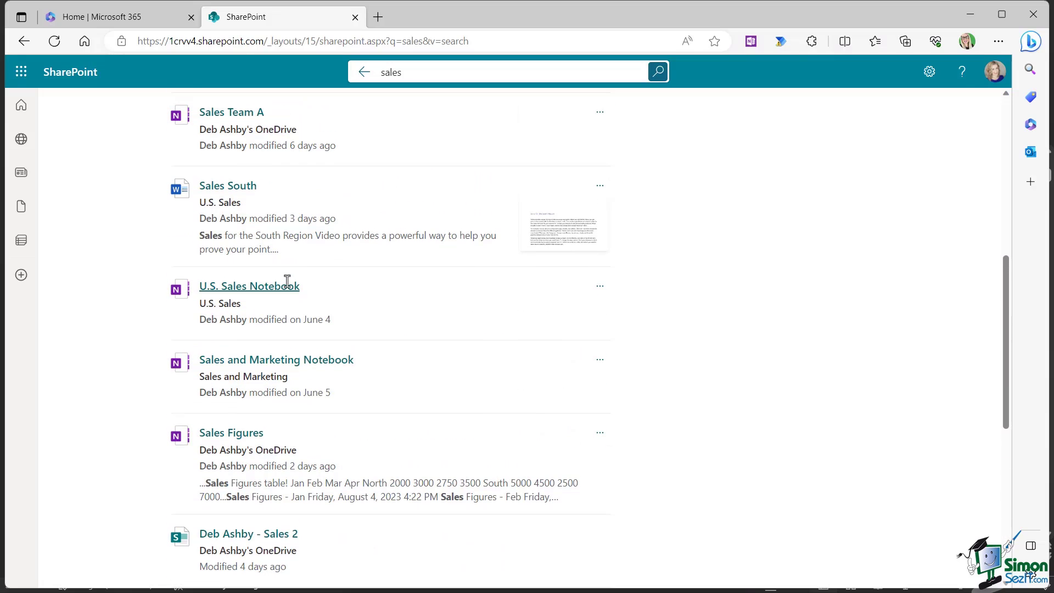
scroll(287, 282, down, 5)
scroll(287, 286, down, 2)
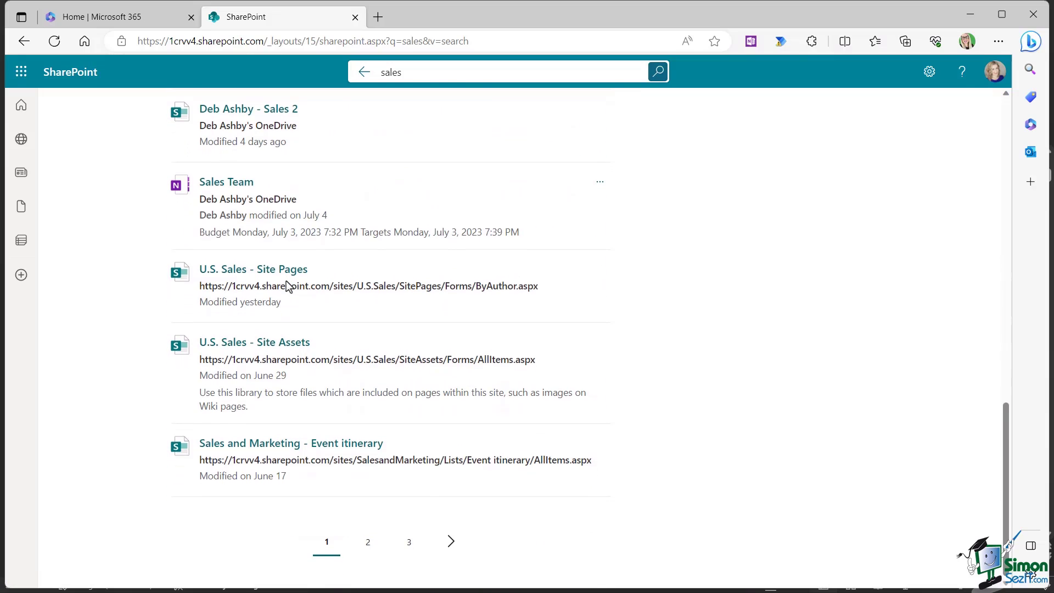
scroll(287, 282, up, 4)
scroll(286, 282, up, 8)
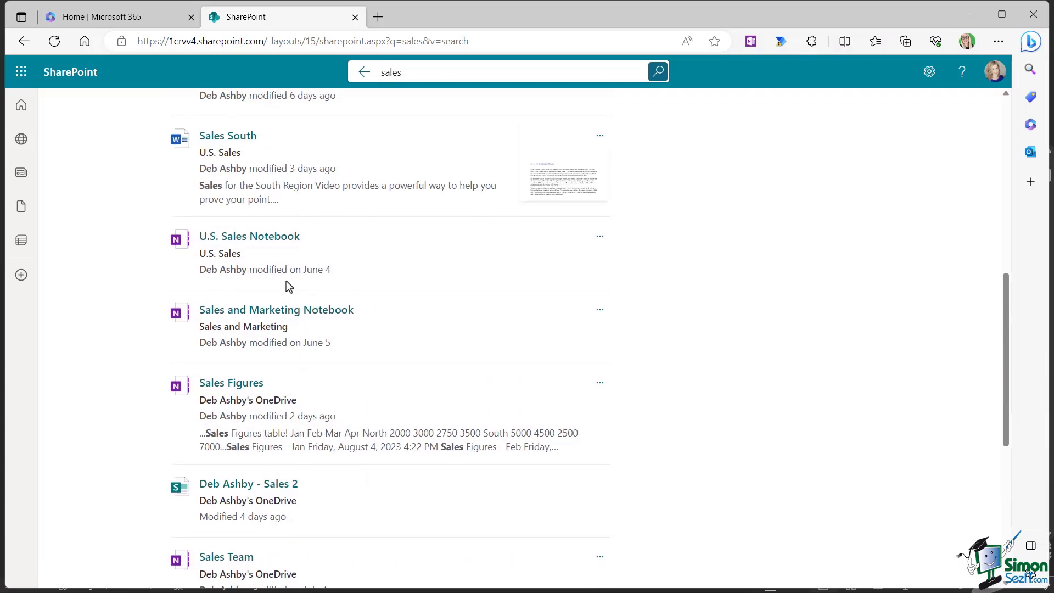
scroll(287, 284, down, 4)
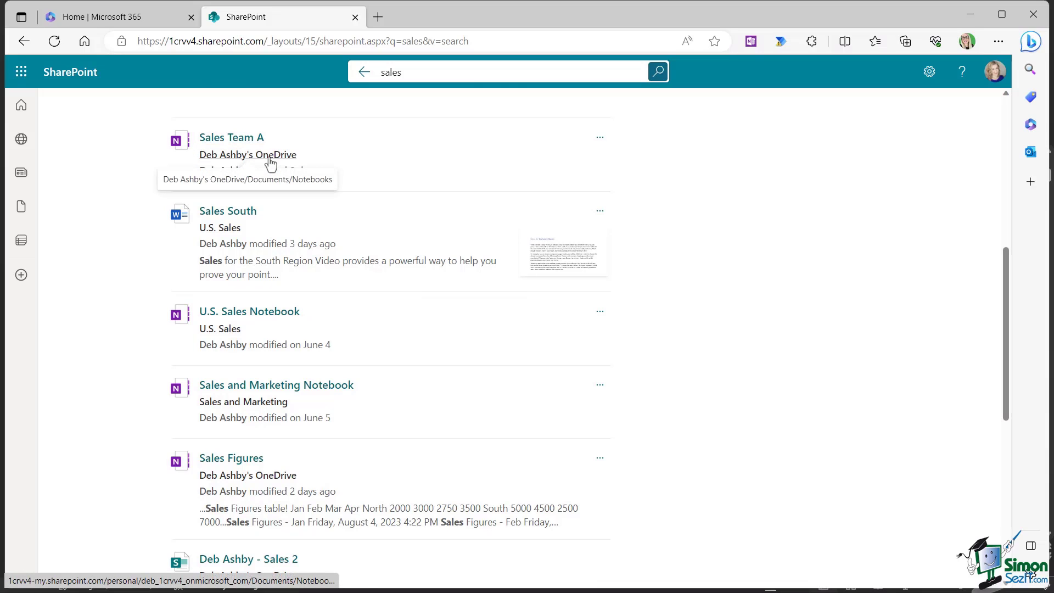
scroll(369, 176, up, 8)
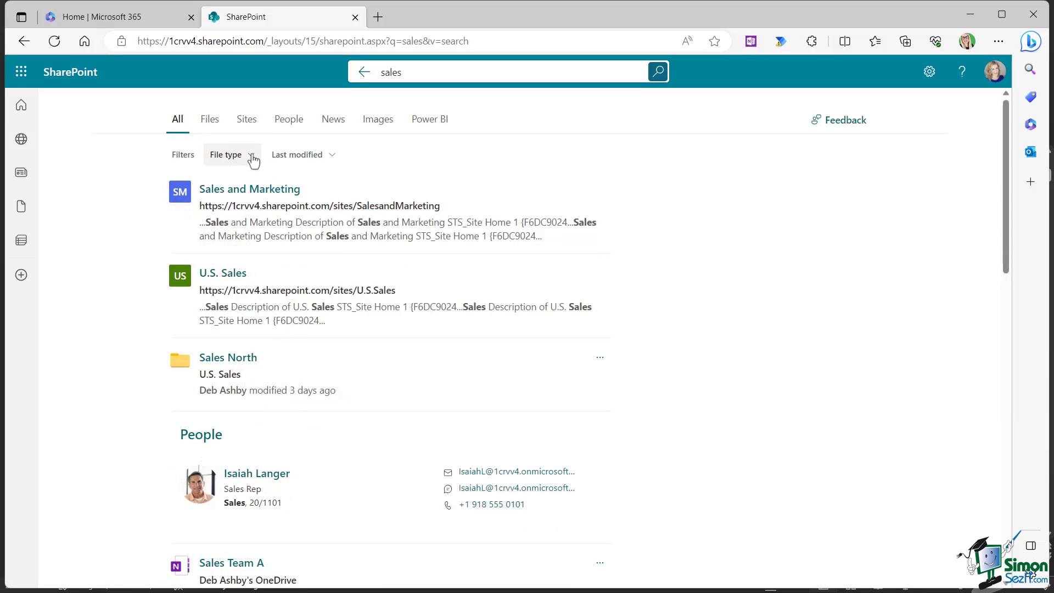
Step: Filter the "sales" results to the Word file type, and remove that filter
click(251, 155)
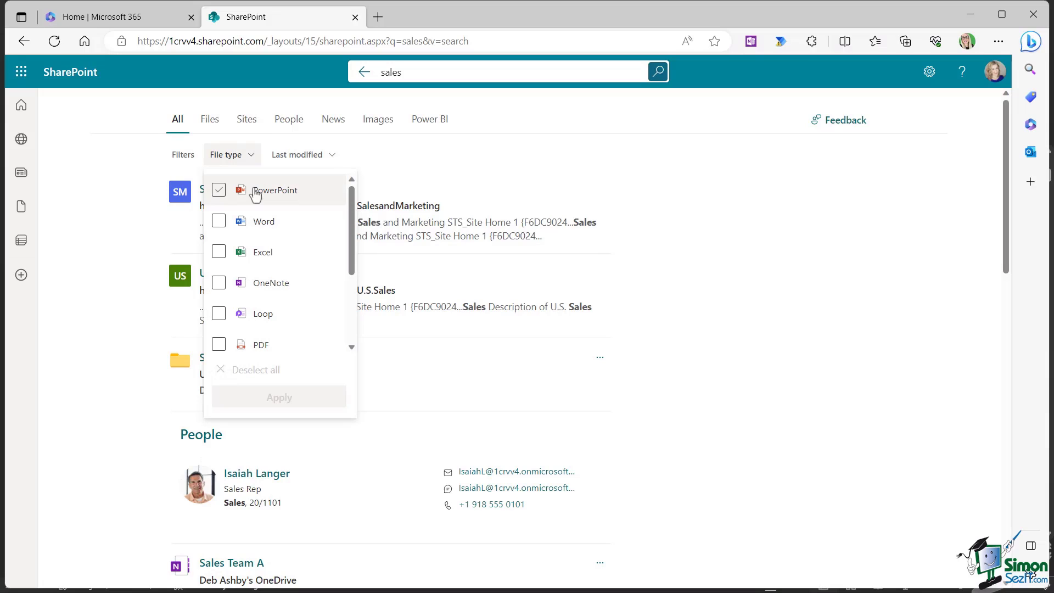
click(219, 222)
click(296, 400)
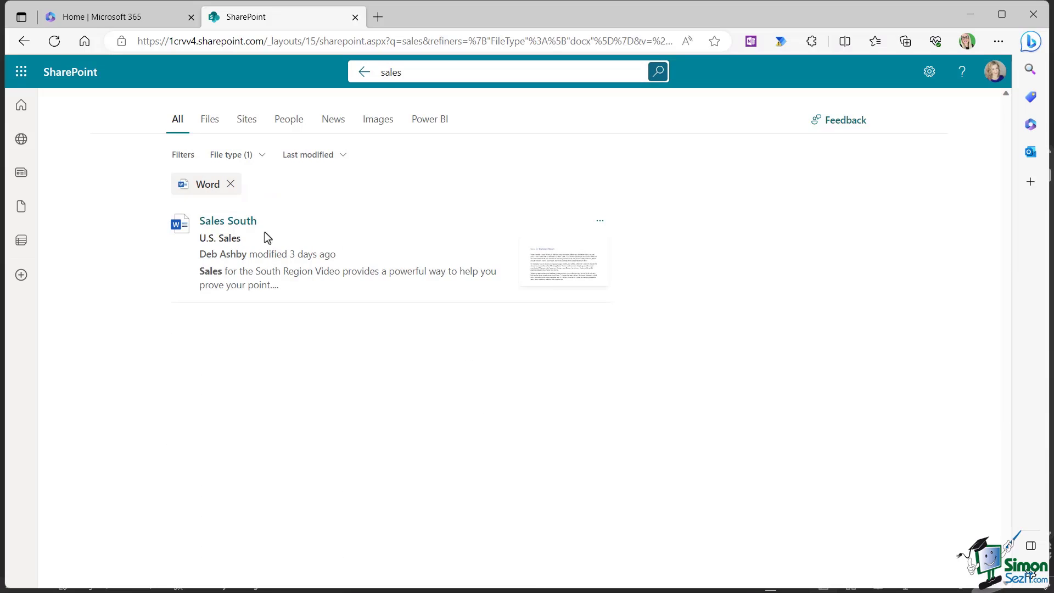
click(230, 185)
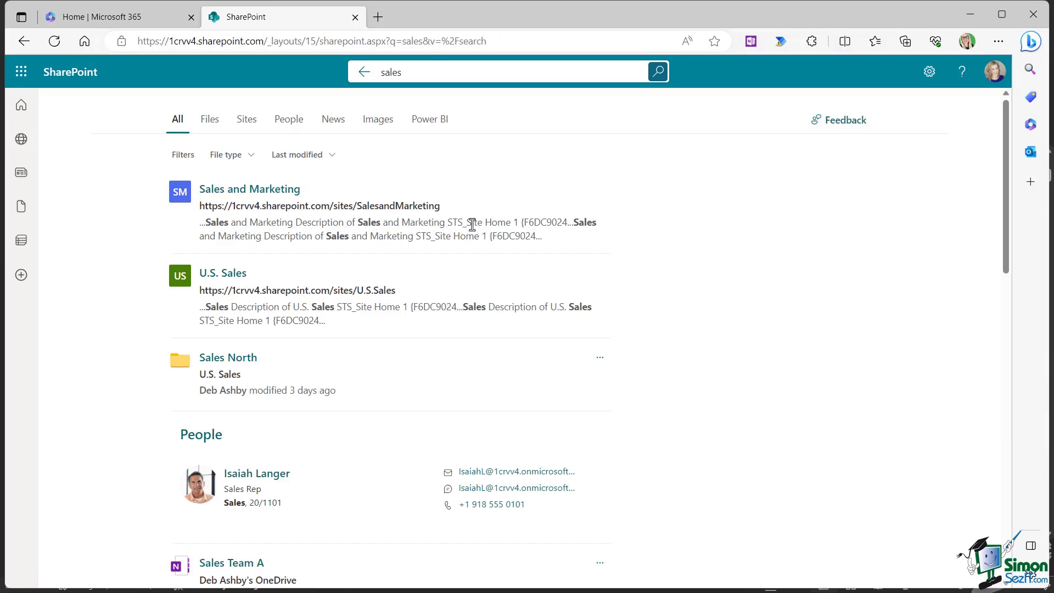
Step: Filter the "sales" results to items last modified in the past month, review them, and remove that filter
click(328, 158)
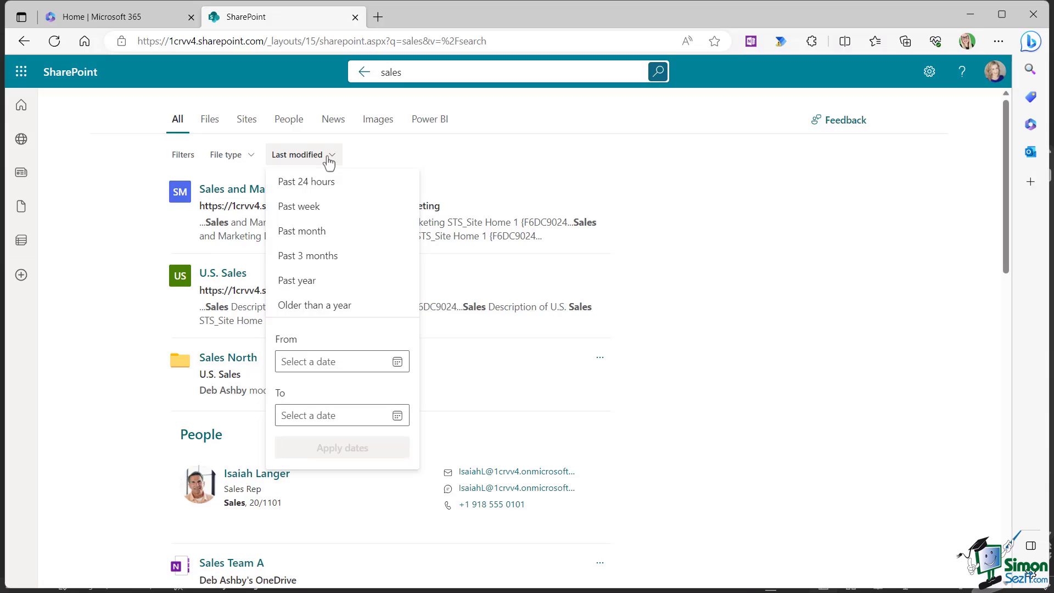
click(311, 233)
scroll(401, 247, down, 8)
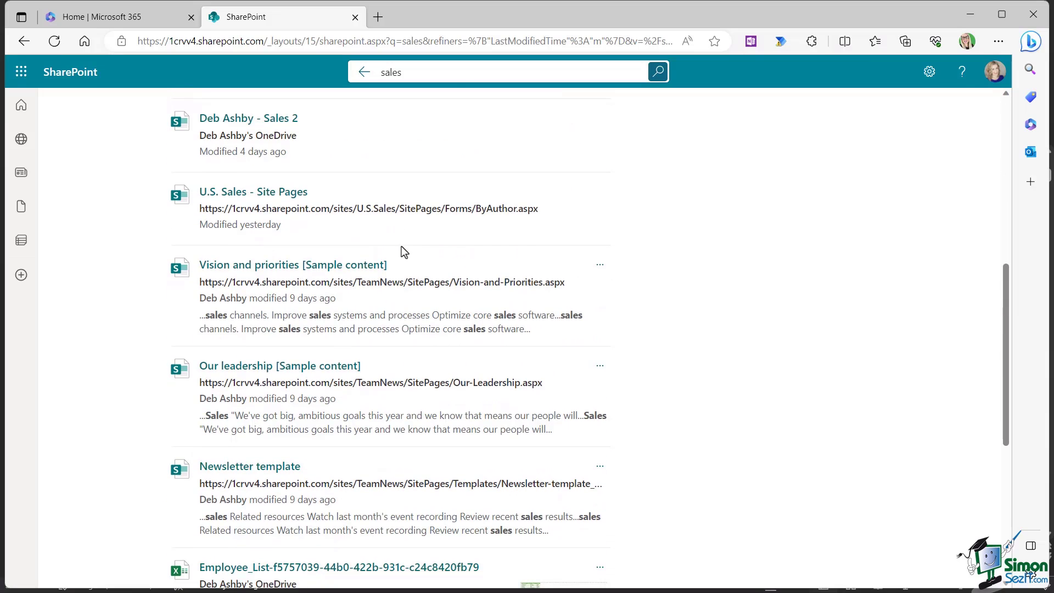
scroll(401, 247, up, 8)
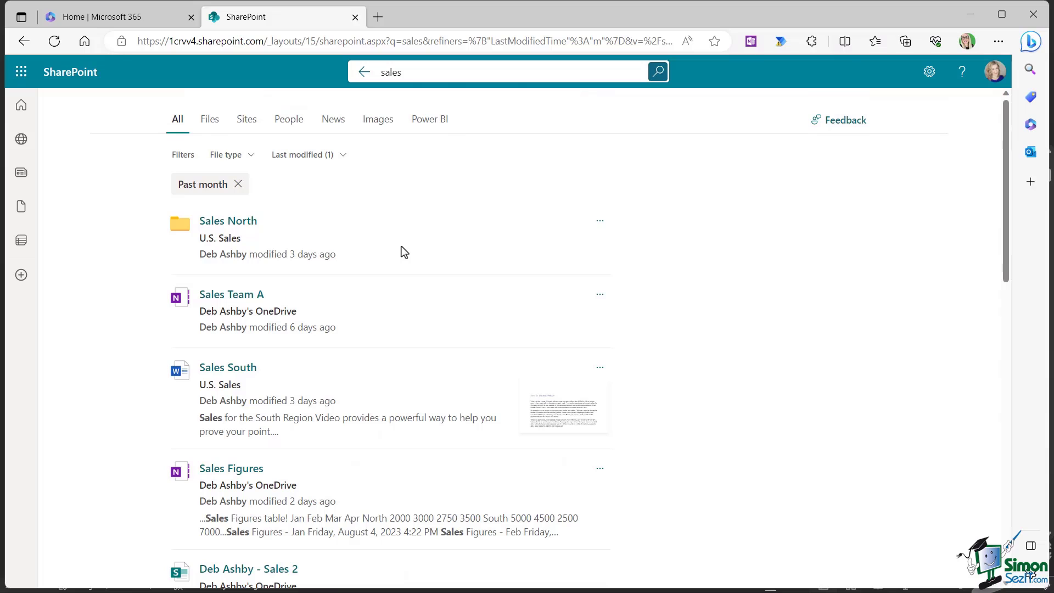
click(237, 185)
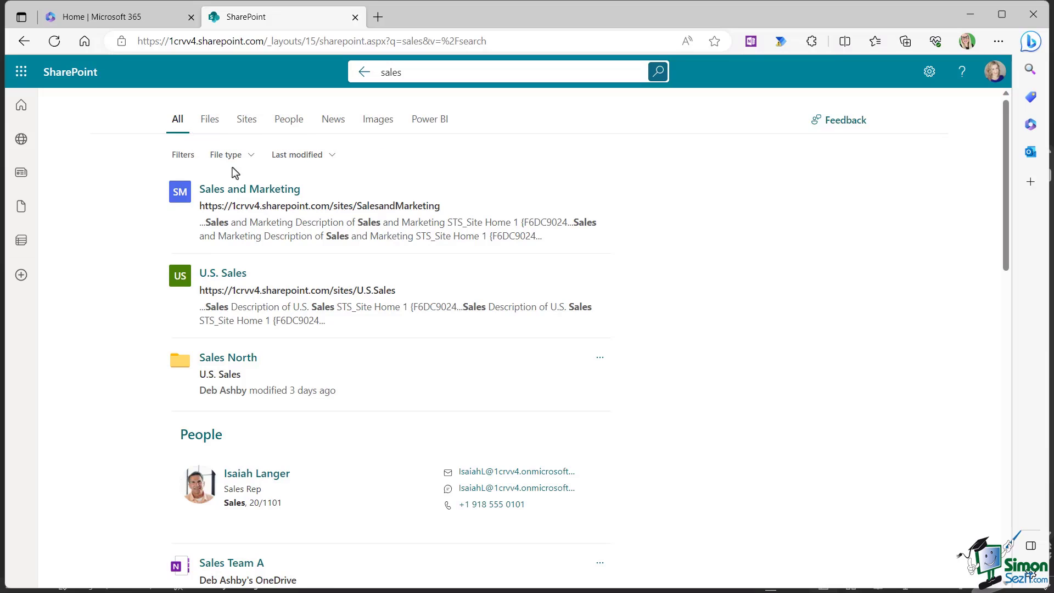
Step: Review the "sales" results by category, covering files, sites, people and news, and leave the search results
click(210, 124)
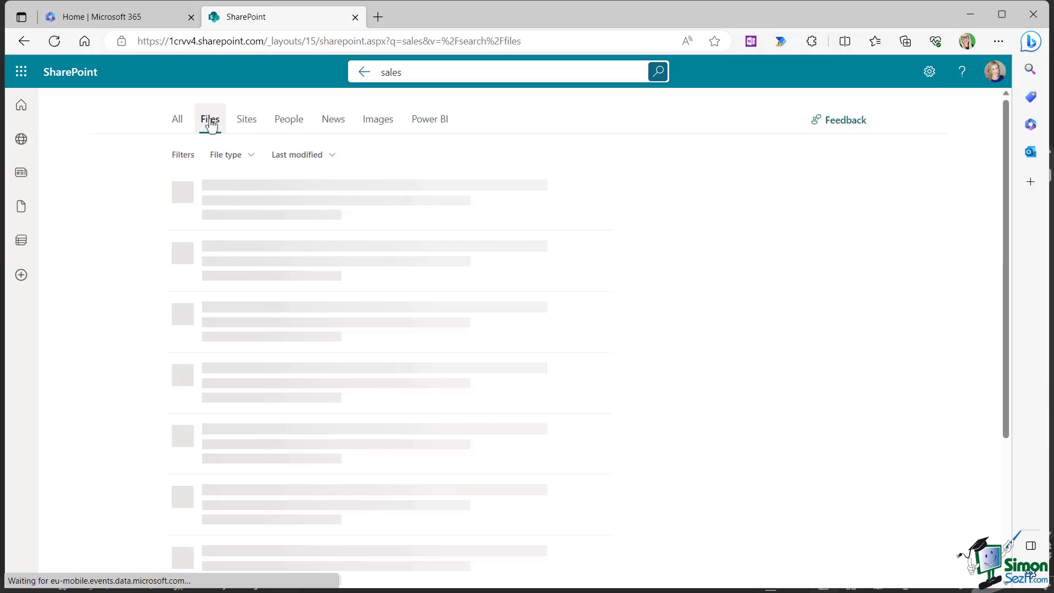
click(245, 124)
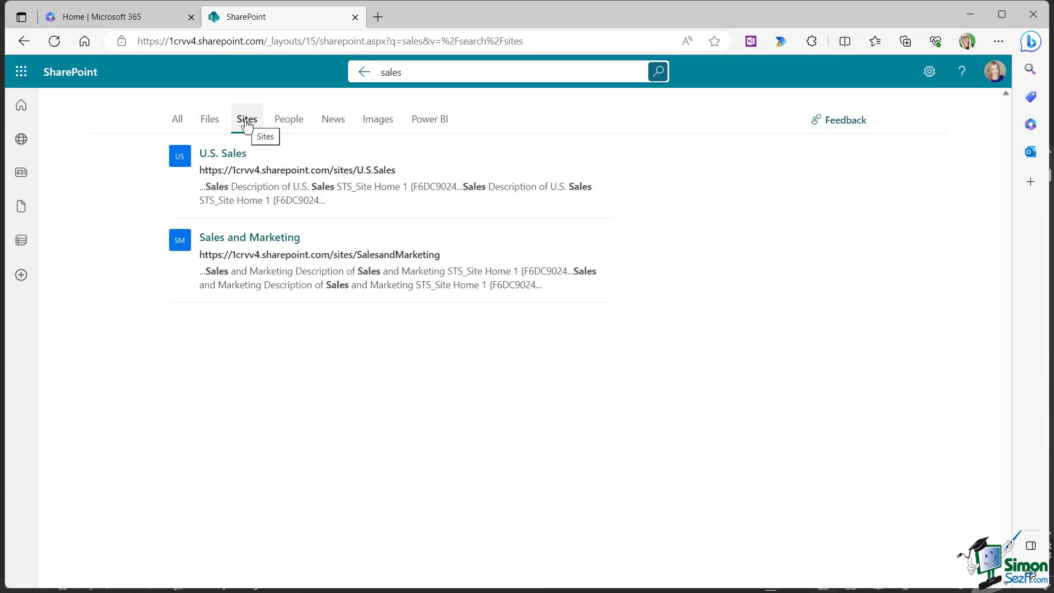
click(292, 124)
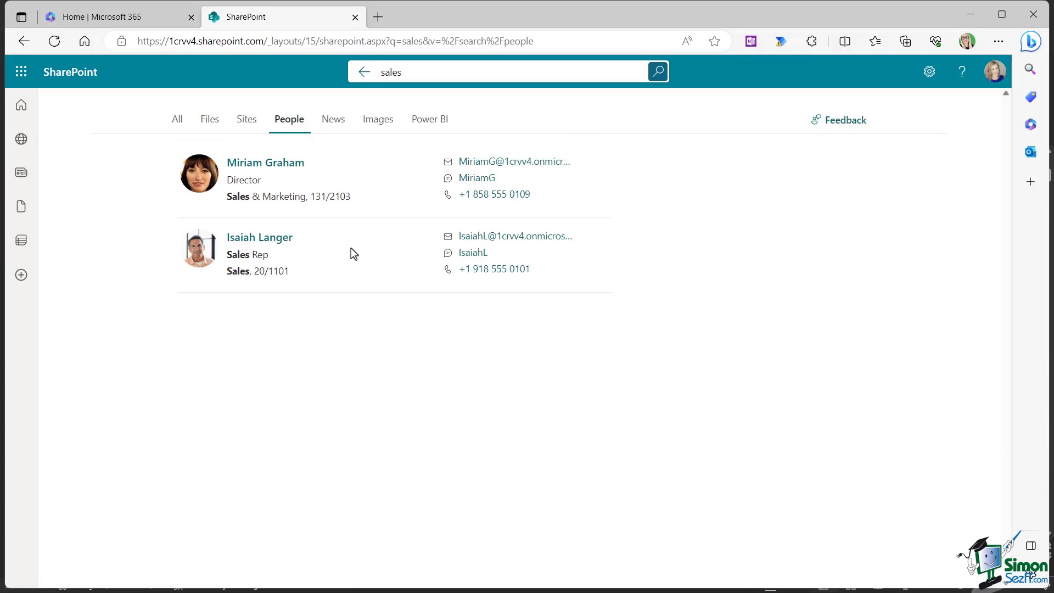
click(333, 123)
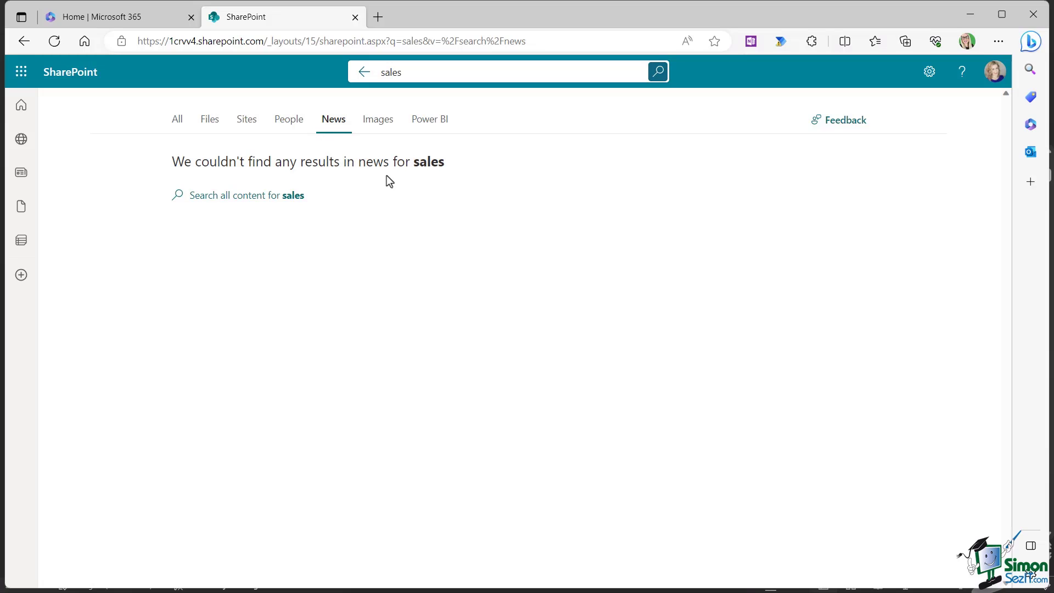
click(363, 74)
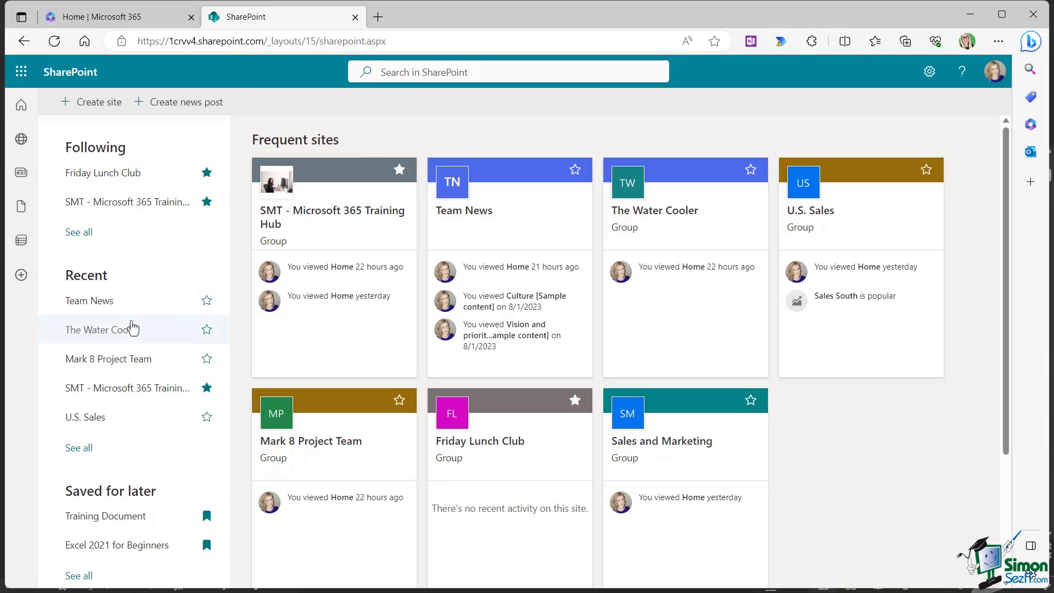
Step: Open the SMT - Microsoft 365 Training Hub site and search within it for "general"
click(122, 210)
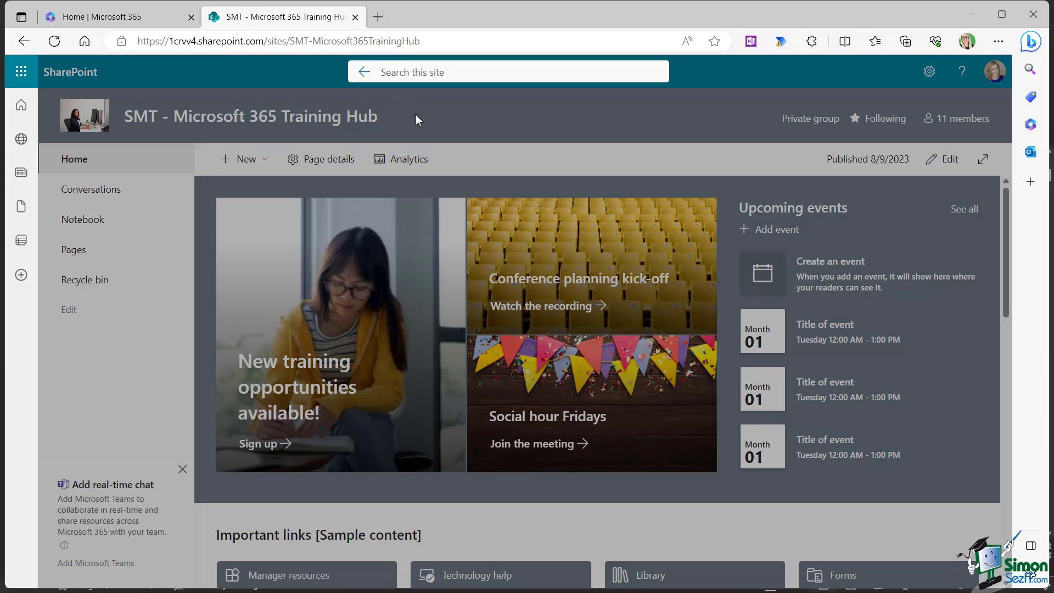
text(gener)
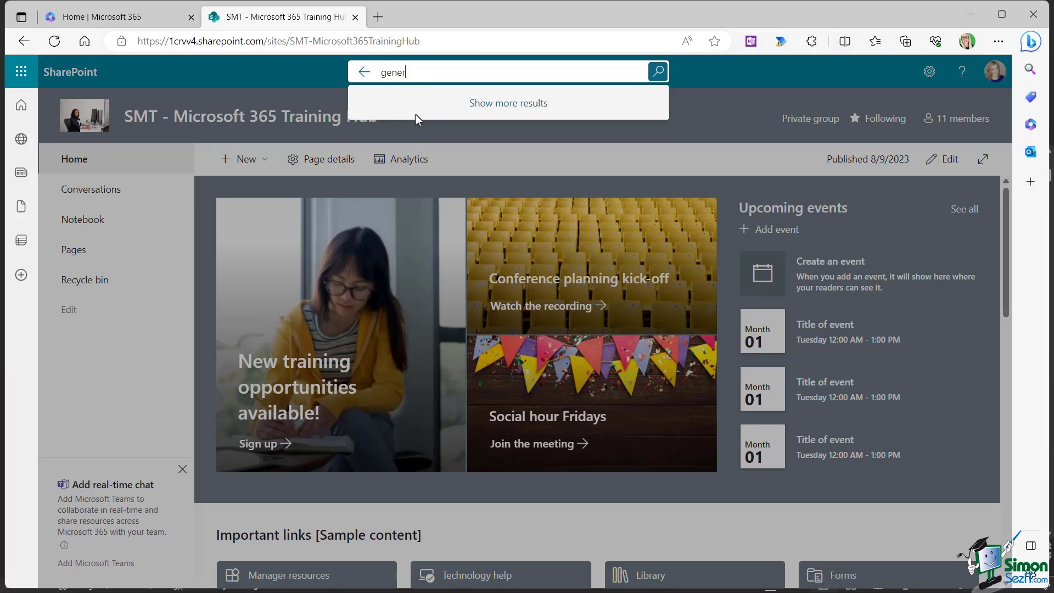
text(al)
key(Return)
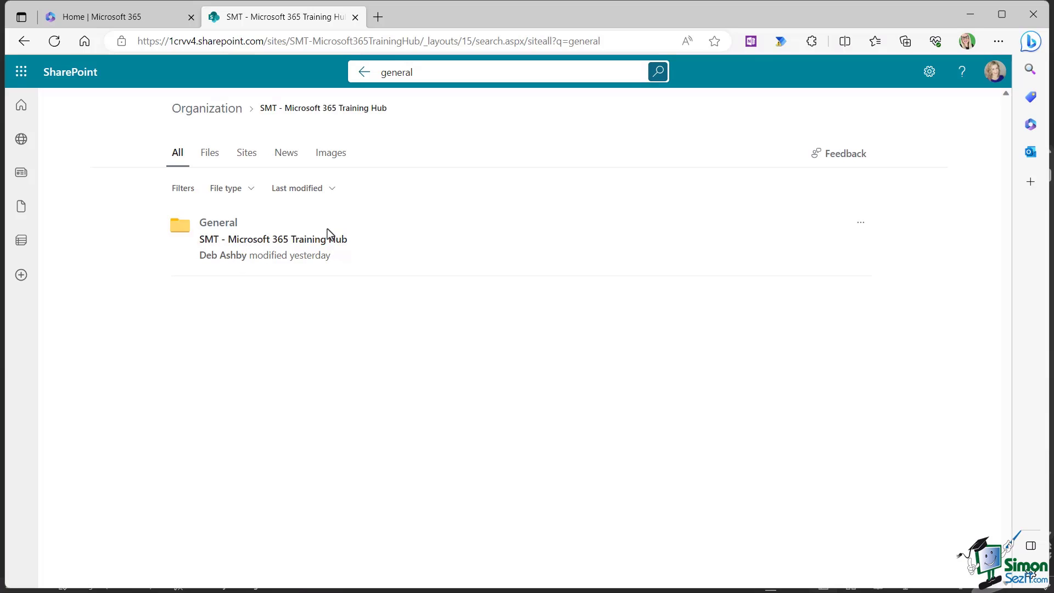
Step: View the General folder from the site's search results, close it and return to the SharePoint start page
click(214, 225)
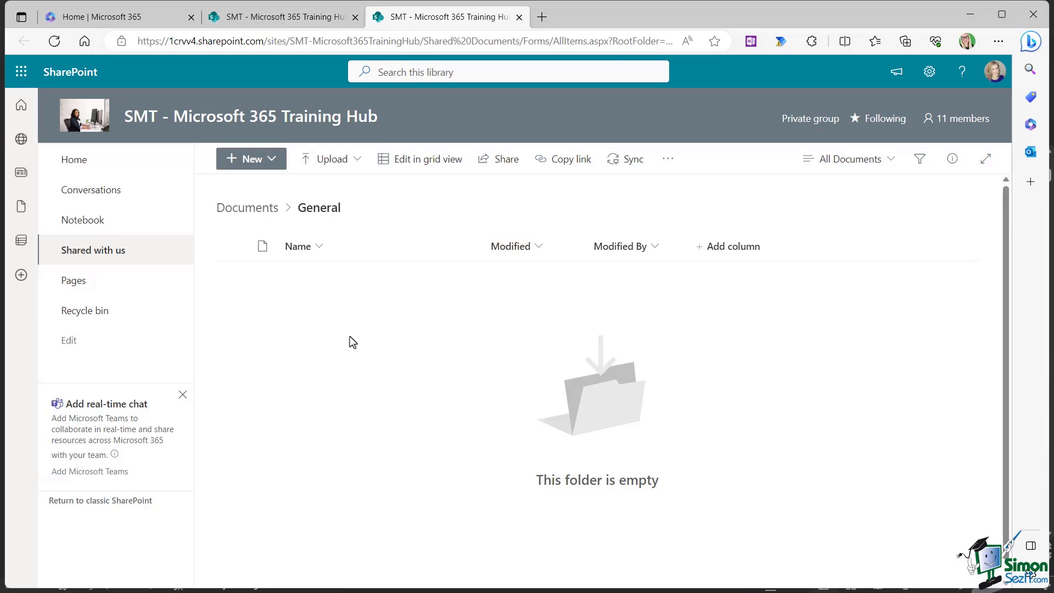
key(ctrl+w)
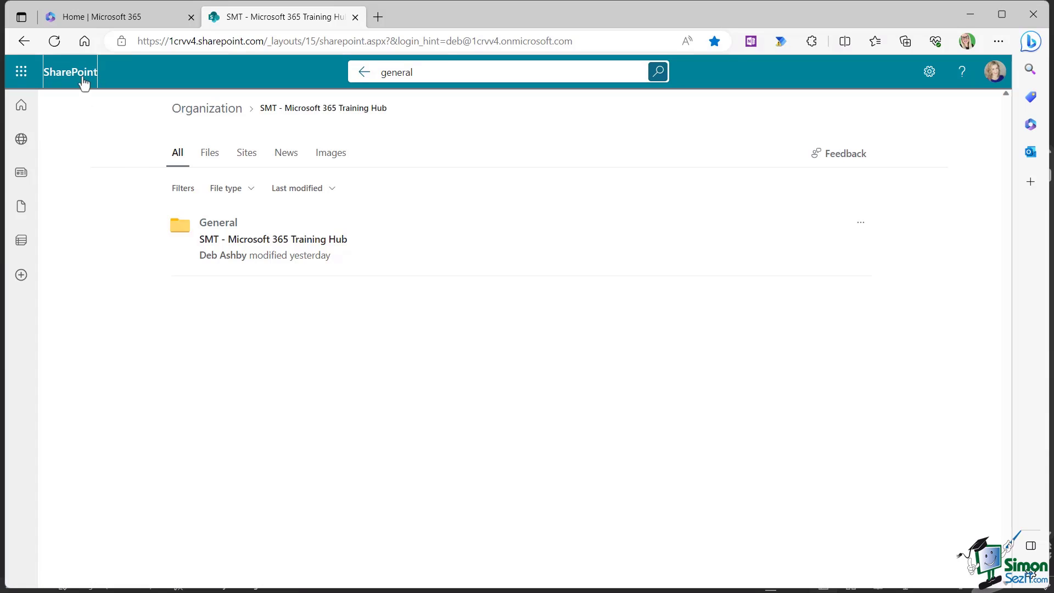
click(82, 76)
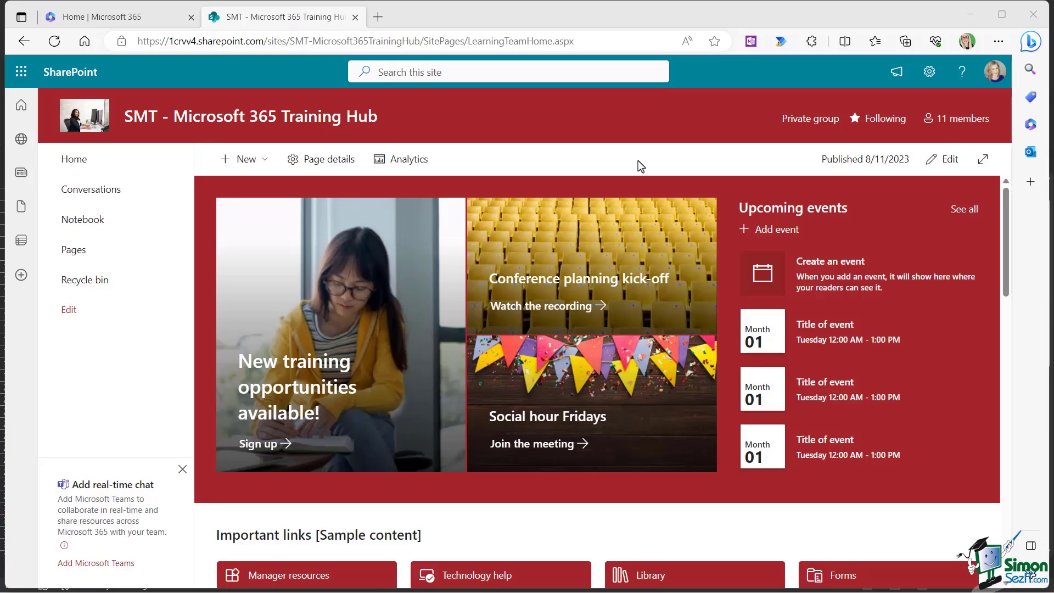
Step: Apply Microsoft's Team collaboration template to the SMT - Microsoft 365 Training Hub site
click(929, 78)
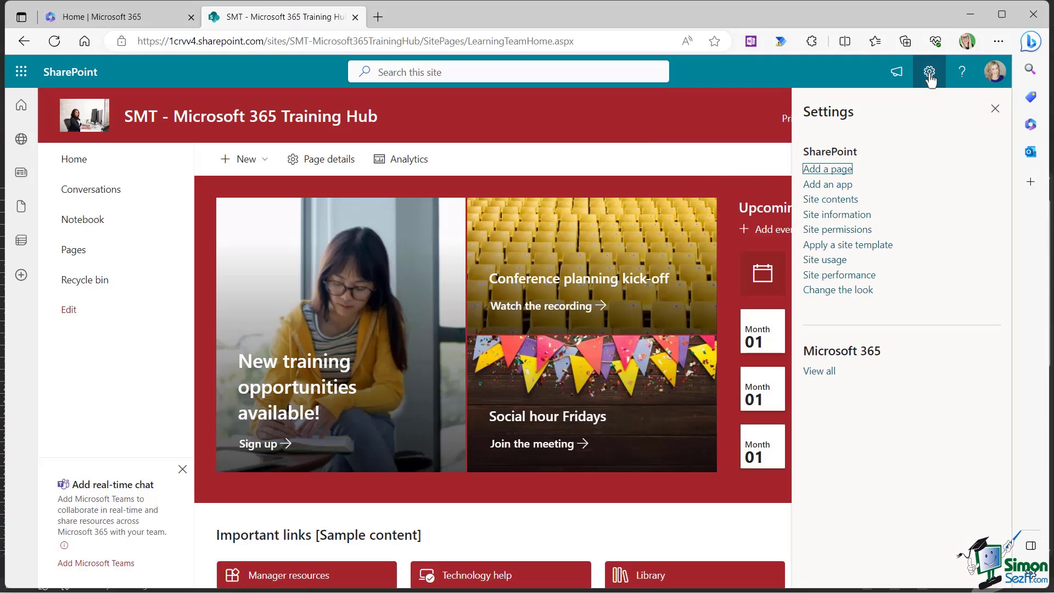
click(854, 254)
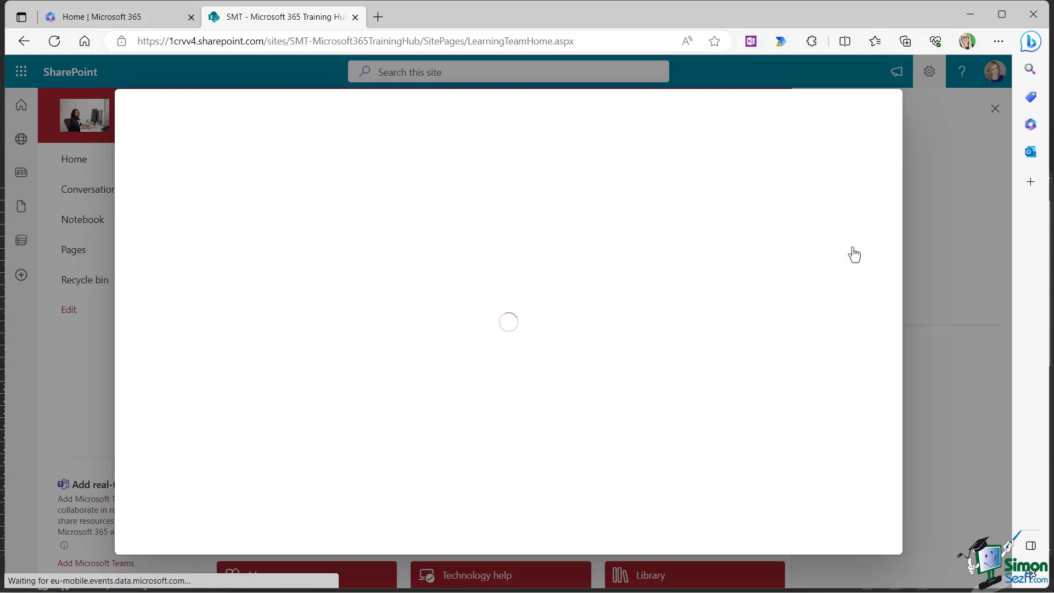
scroll(684, 144, down, 3)
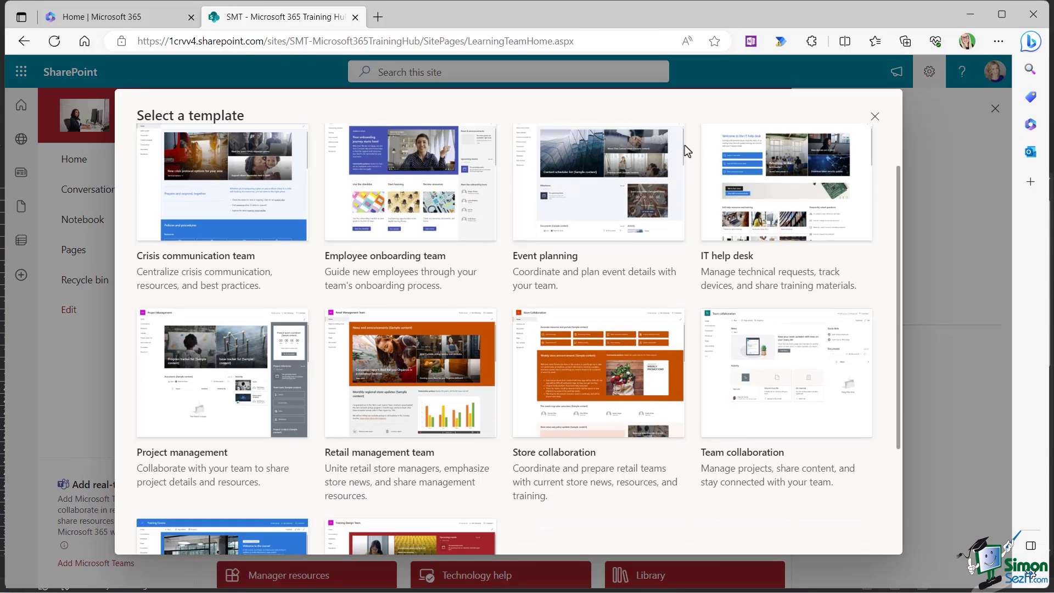
mouse_move(787, 258)
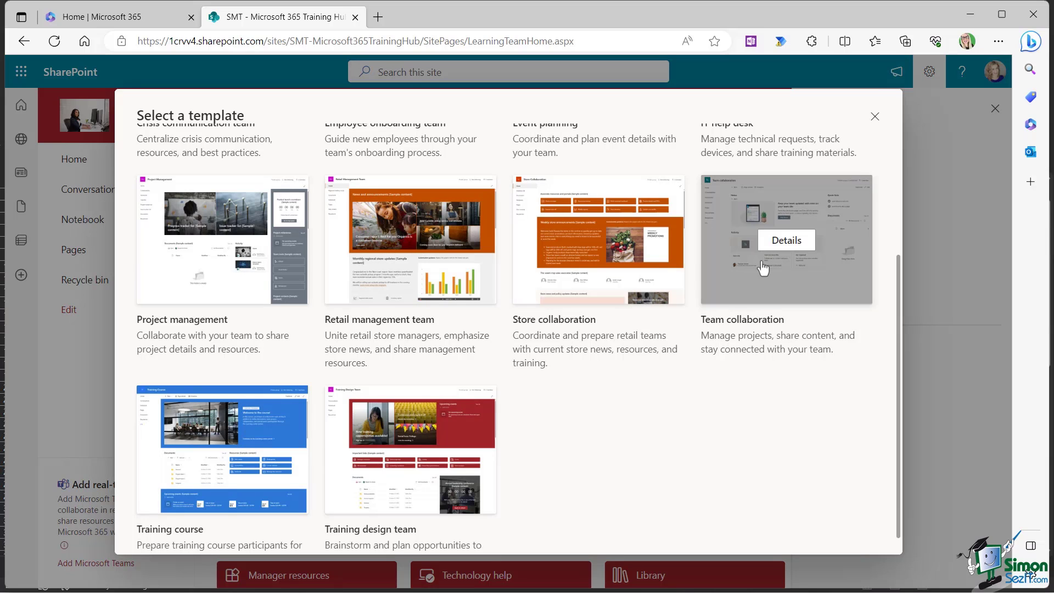
click(763, 267)
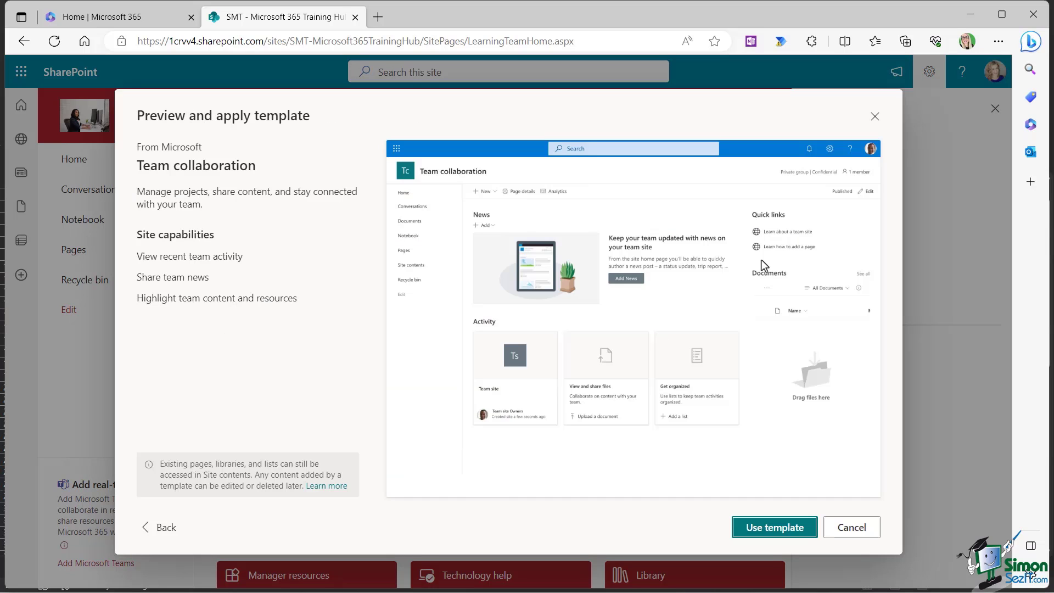
click(778, 527)
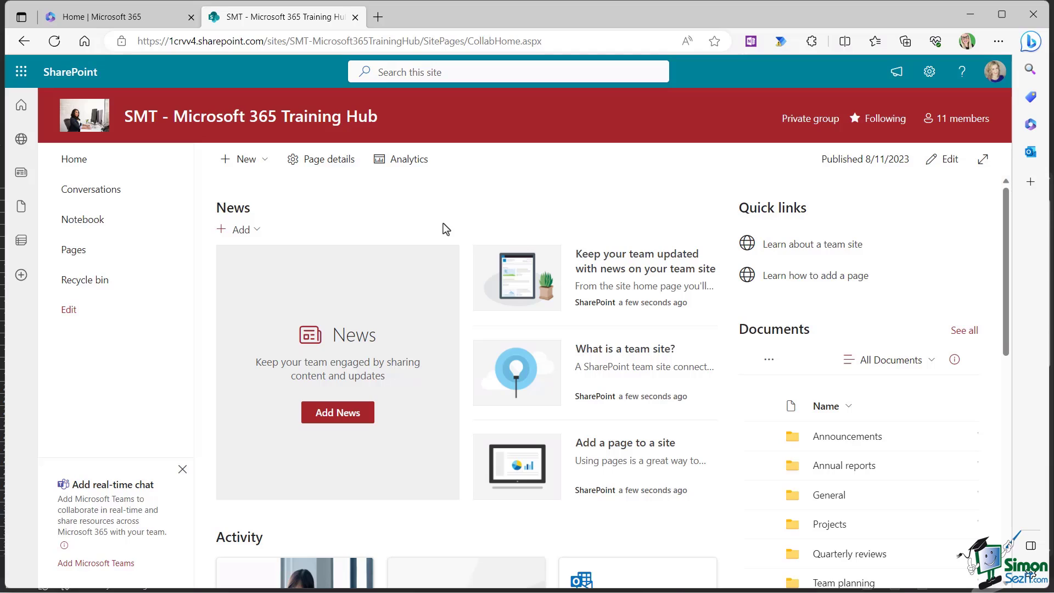
Step: Preview the Visual and Basic text templates for a news post on the site's home page, and create the post from the Blank template
click(256, 234)
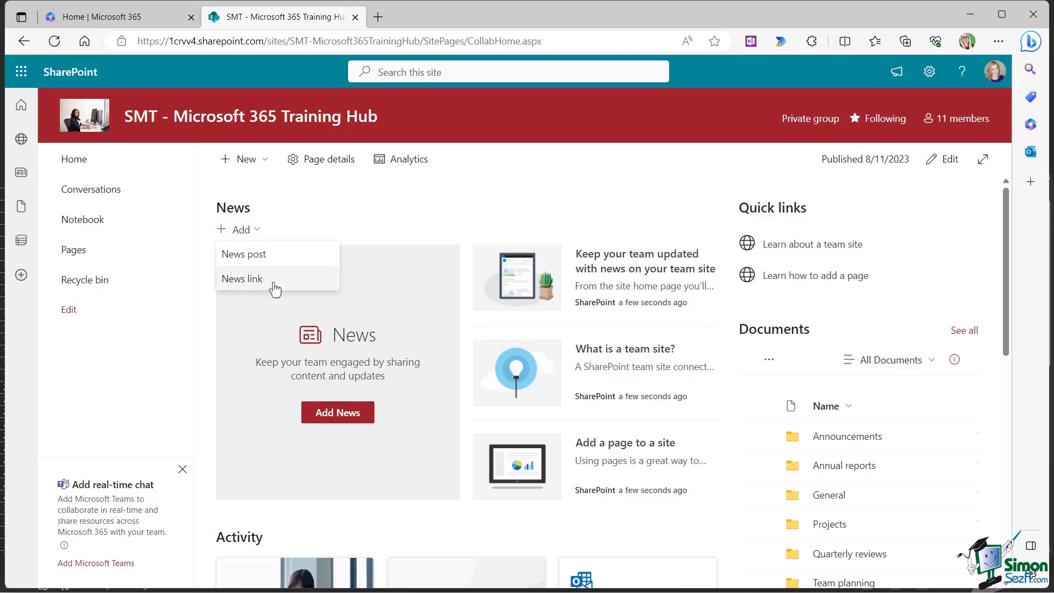
click(266, 263)
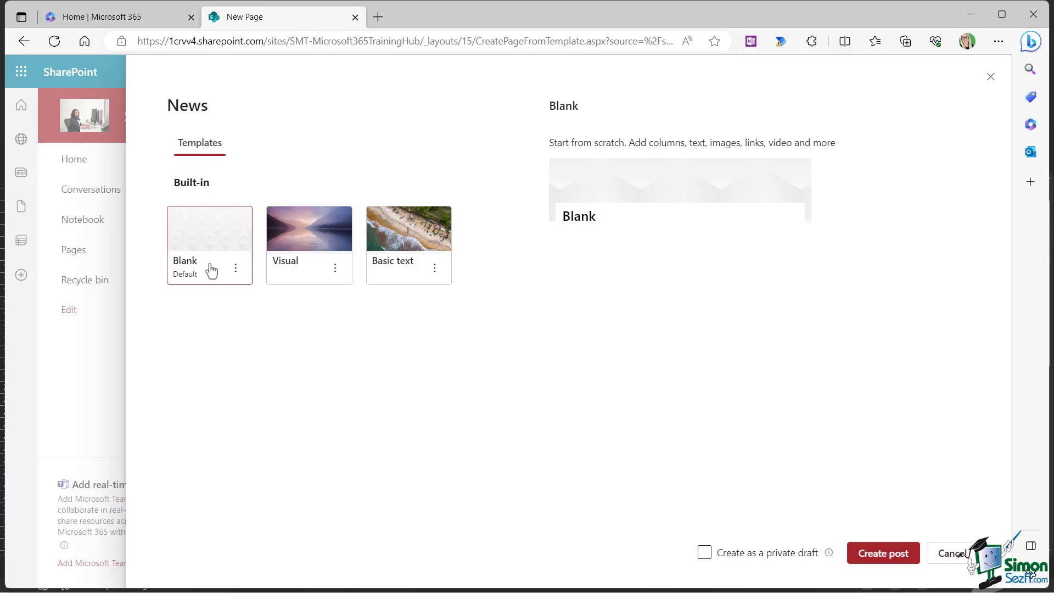
click(307, 259)
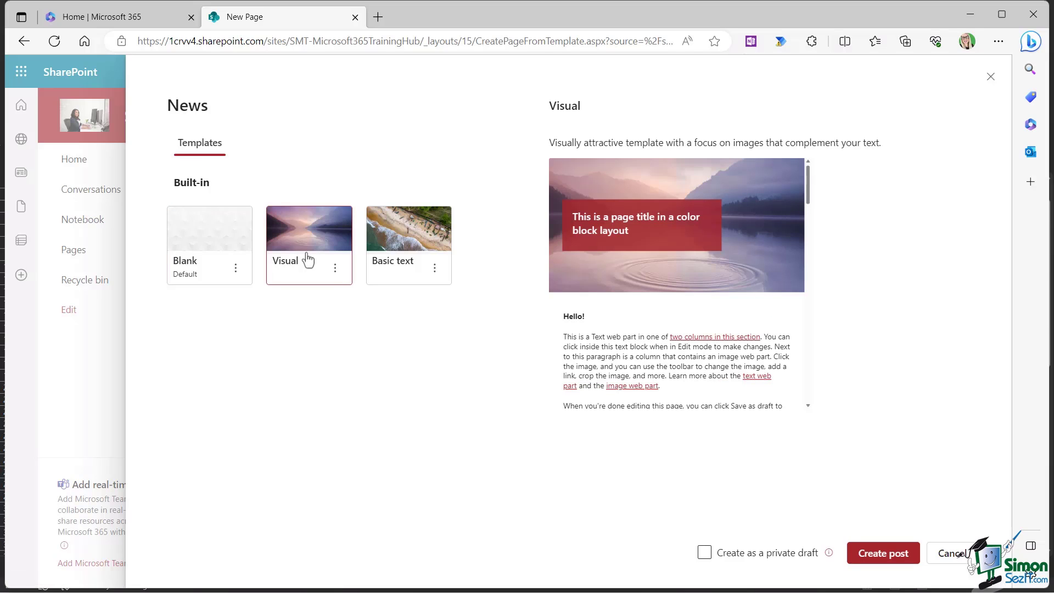
click(400, 253)
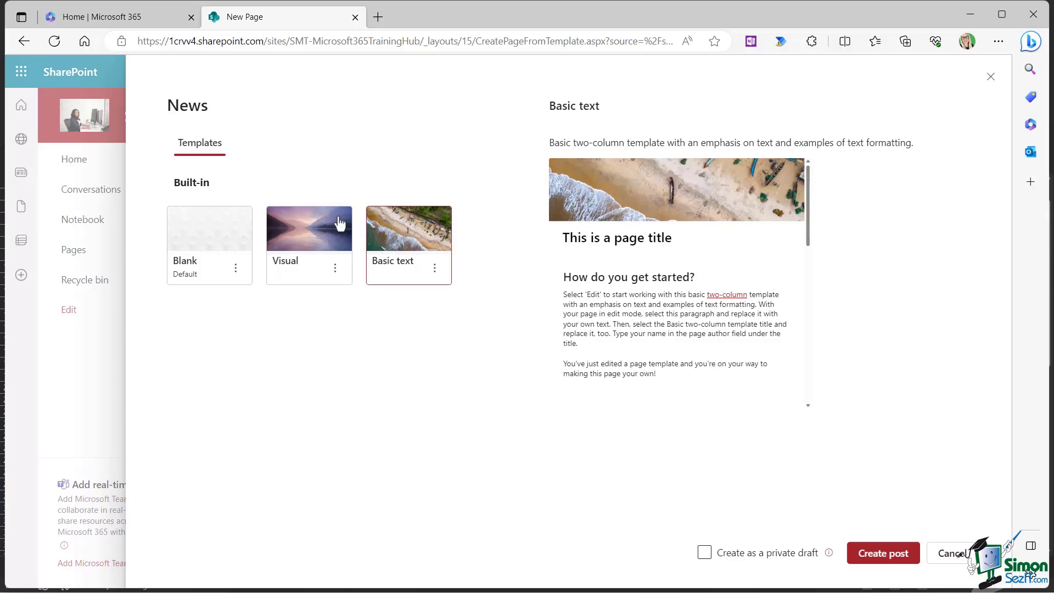
click(192, 238)
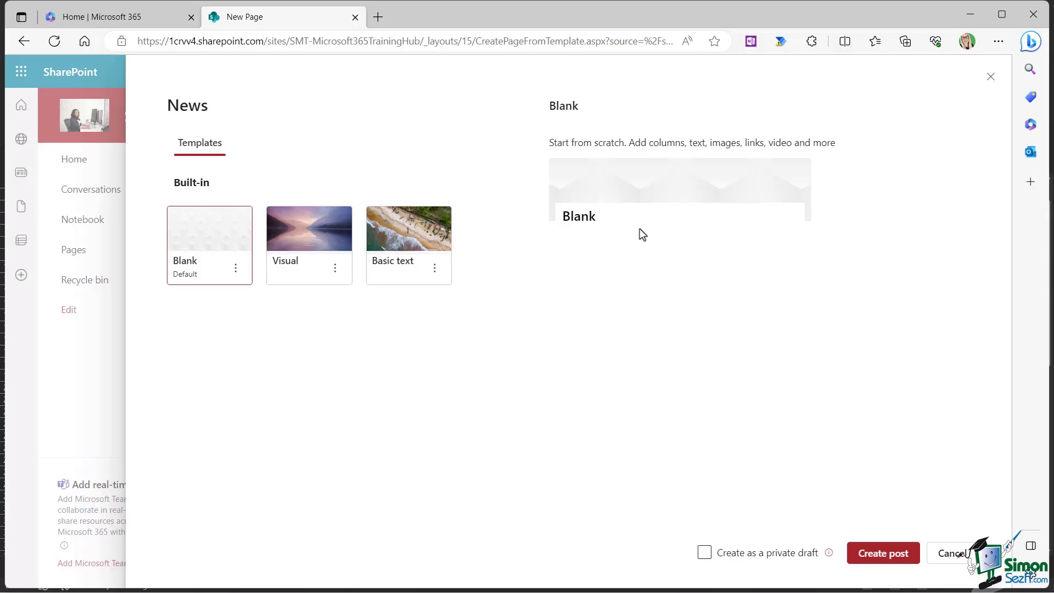
click(881, 552)
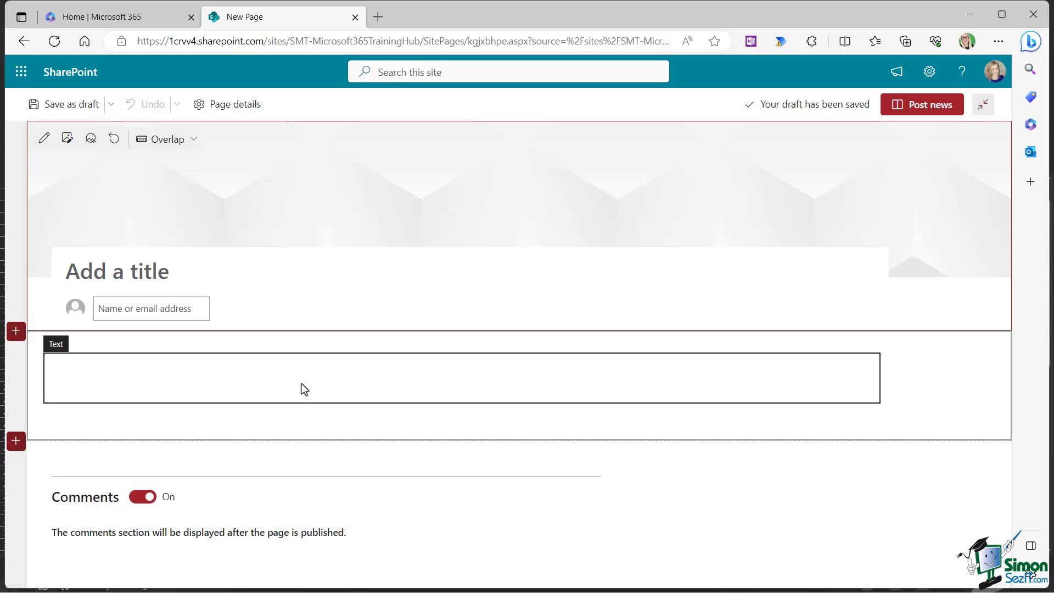
Step: Set the post's banner to the red and blue digital chart picture from the Technology stock images, and move its focal point slightly up
click(68, 139)
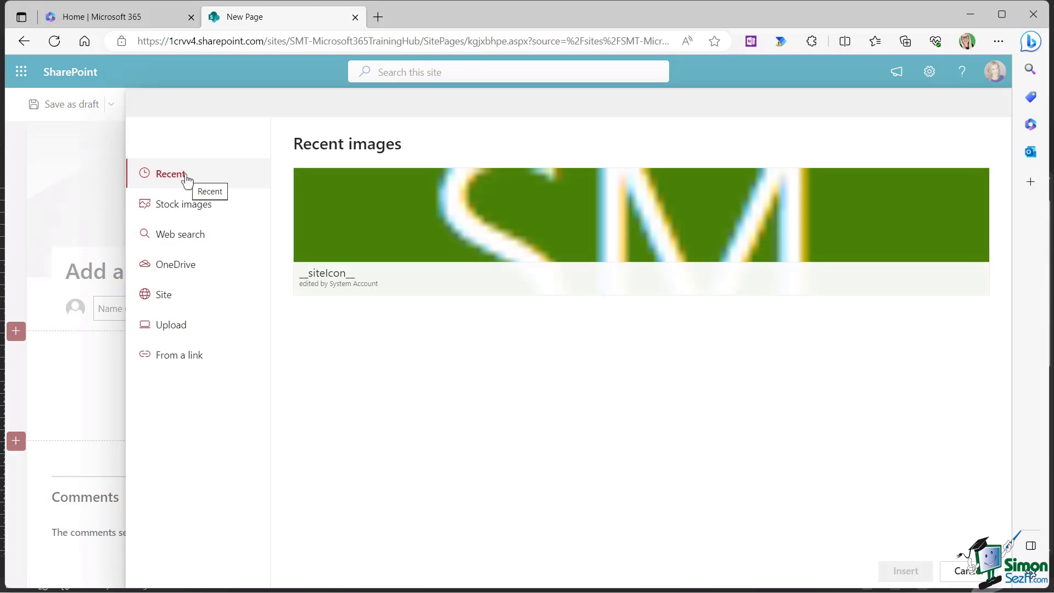
click(182, 209)
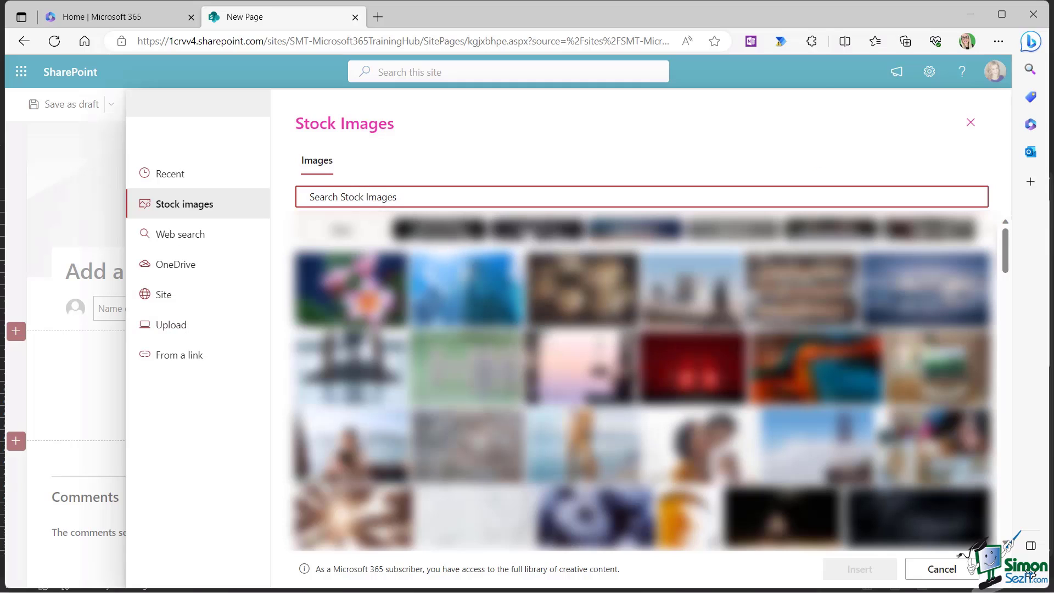
click(537, 229)
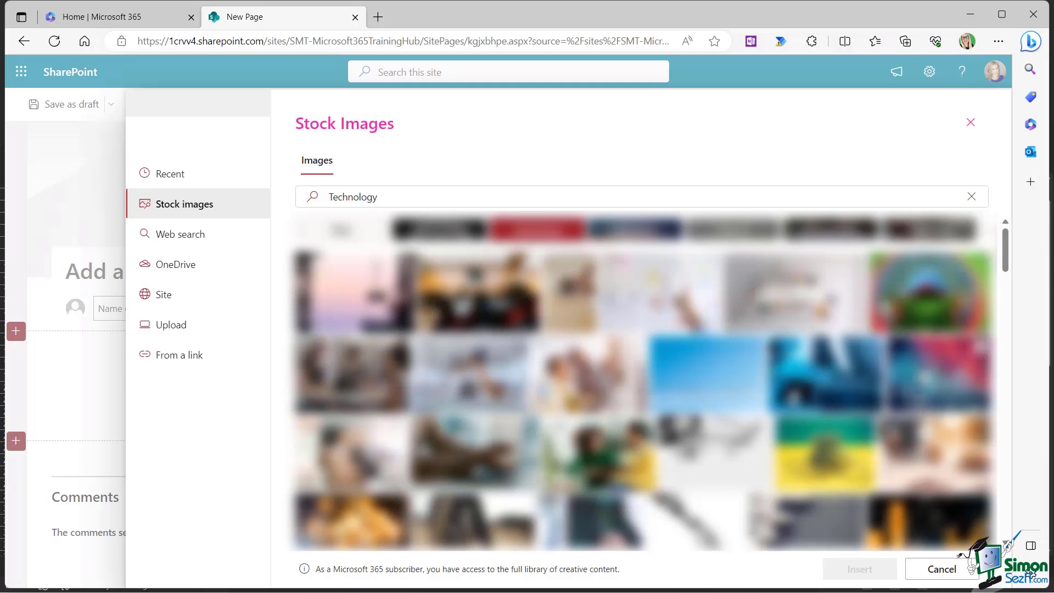
click(926, 375)
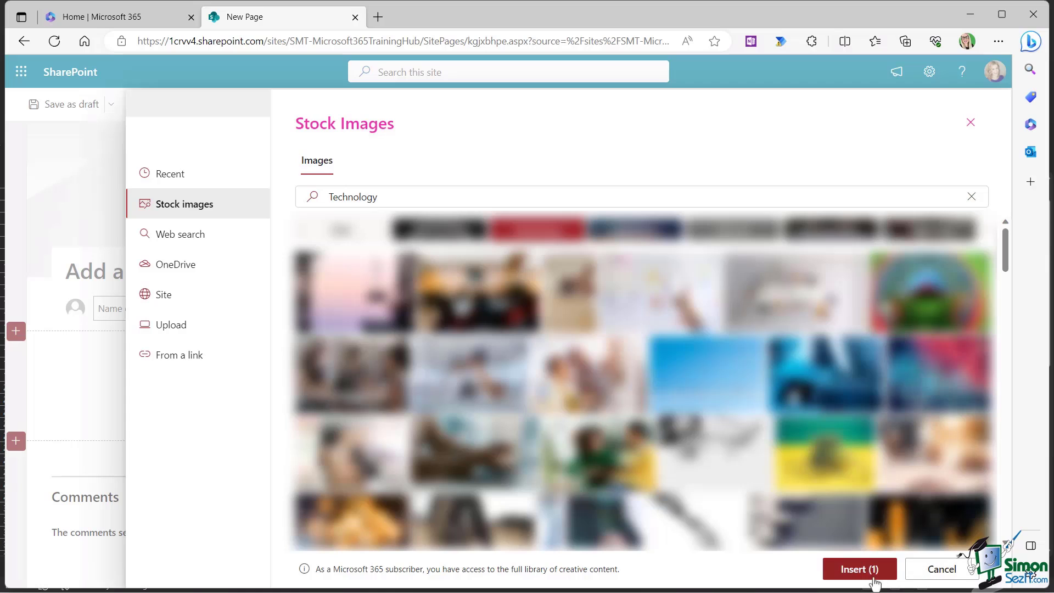
click(859, 569)
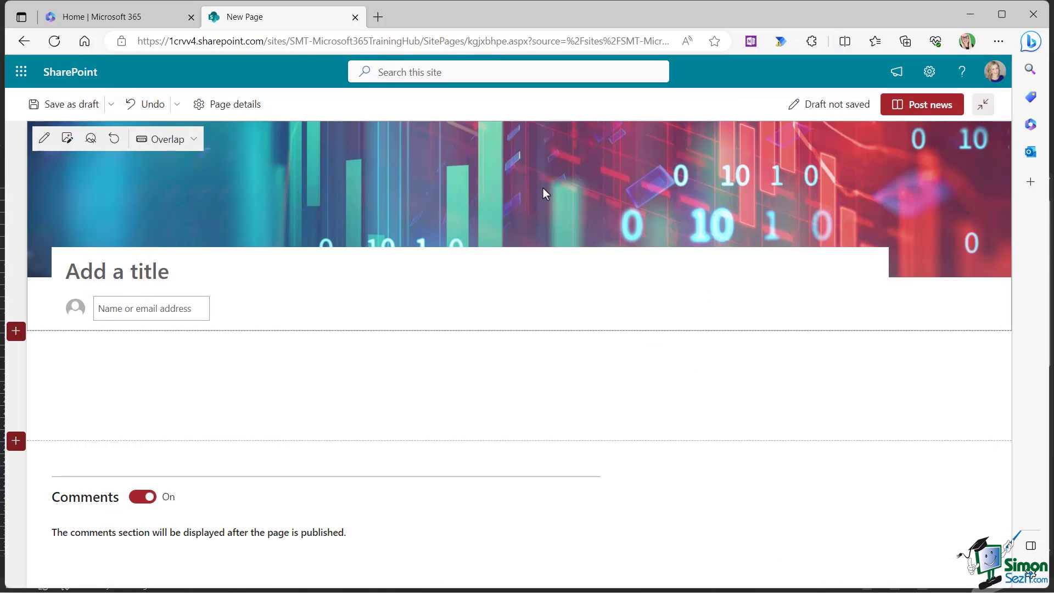
click(91, 141)
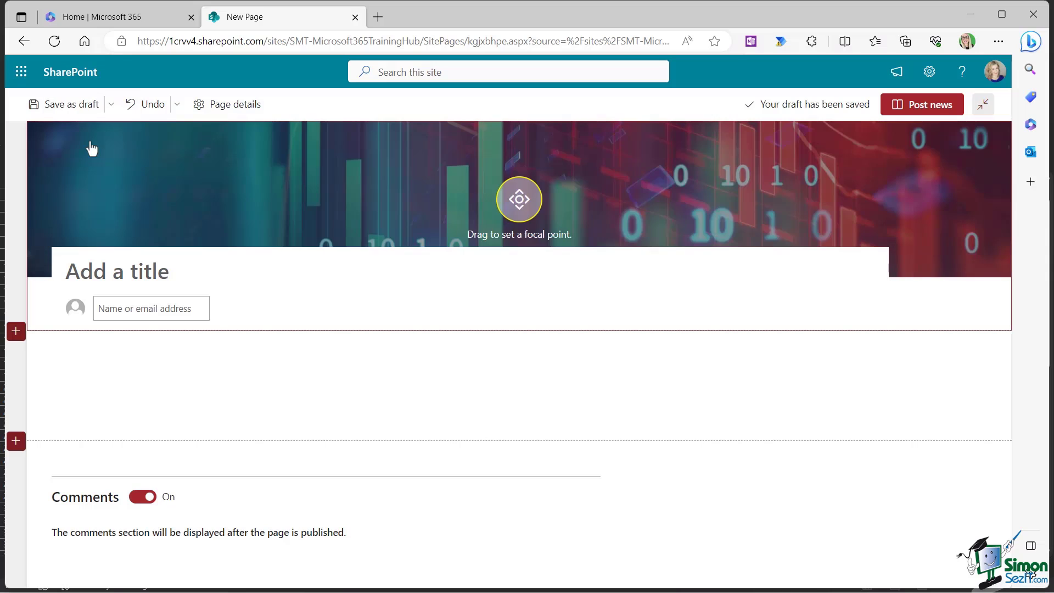
mouse_move(521, 204)
mouse_down()
mouse_move(521, 162)
mouse_move(520, 226)
mouse_move(519, 176)
mouse_move(518, 189)
mouse_up()
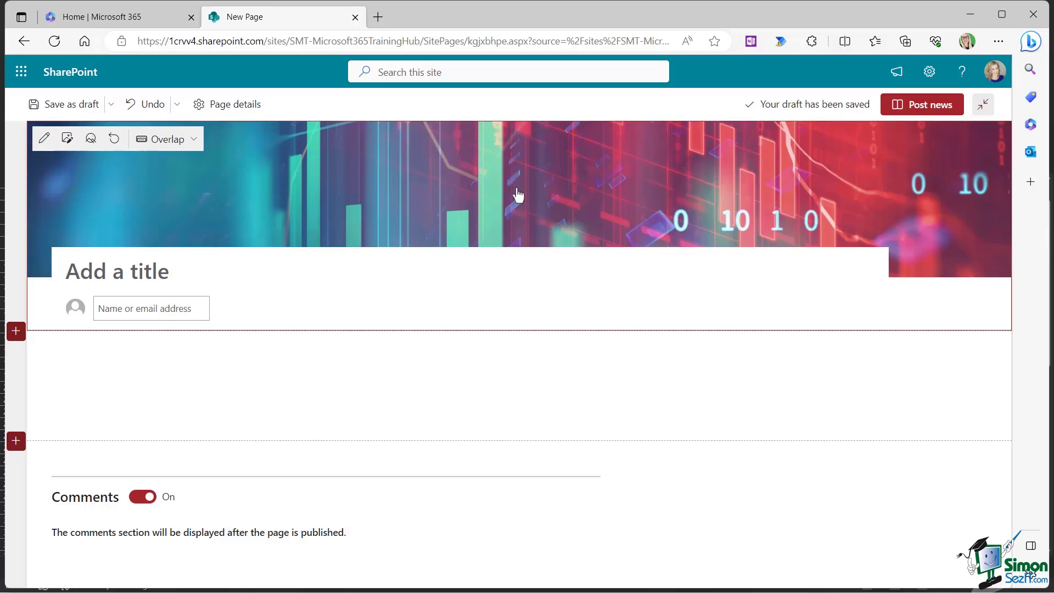
Step: Try the Image and title and Plain layouts on the post's title area, and apply the Color block layout
click(194, 144)
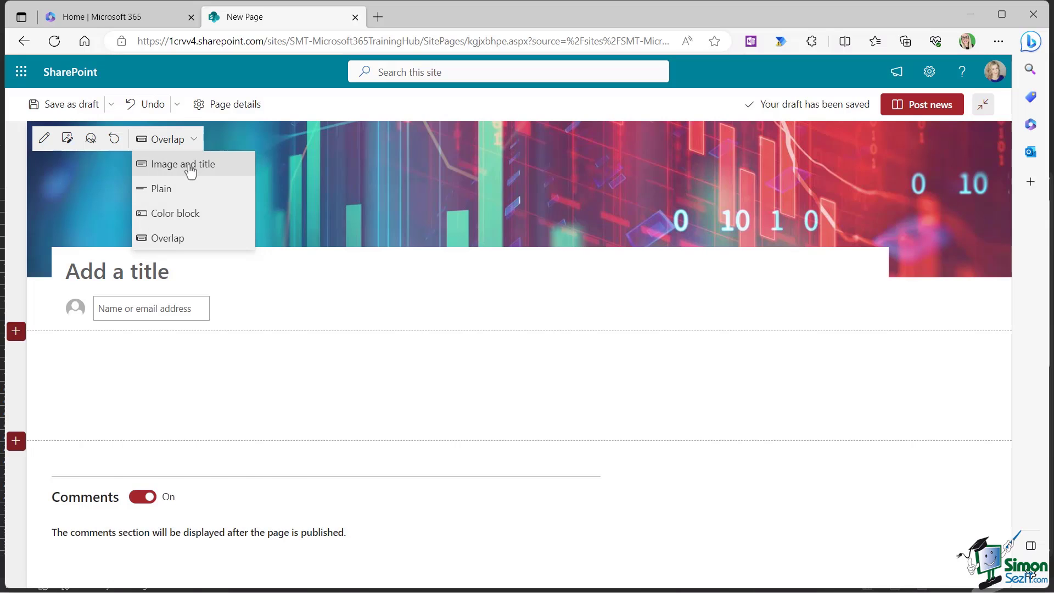
click(189, 165)
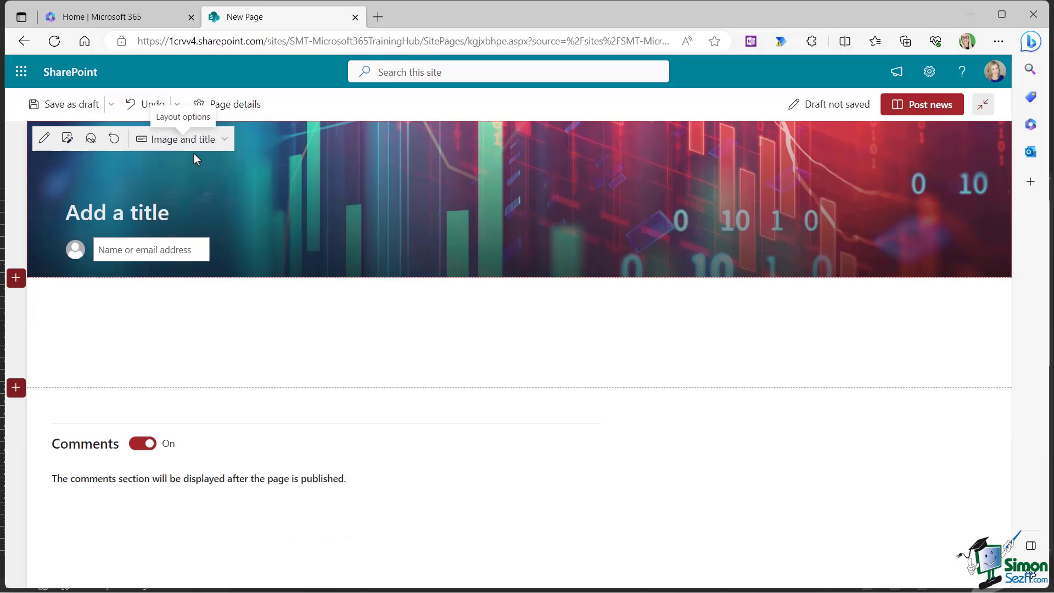
click(219, 139)
click(169, 185)
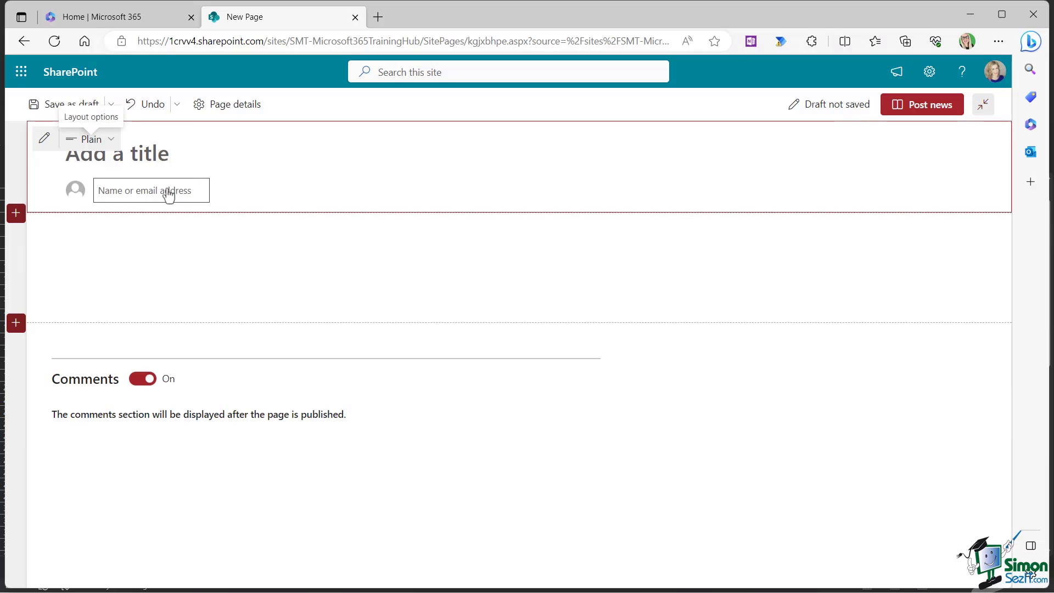
click(112, 144)
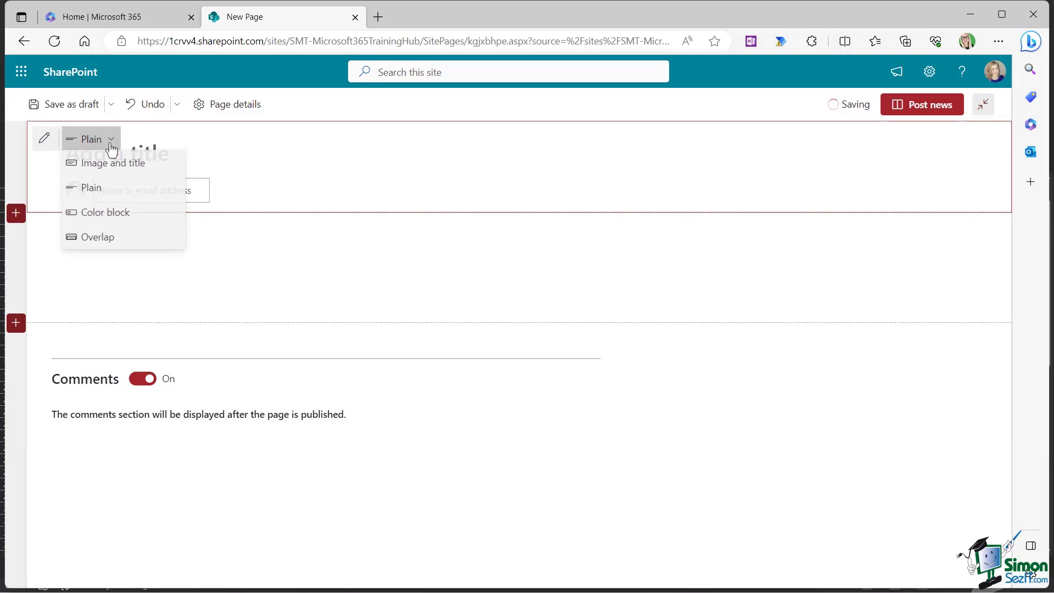
click(107, 213)
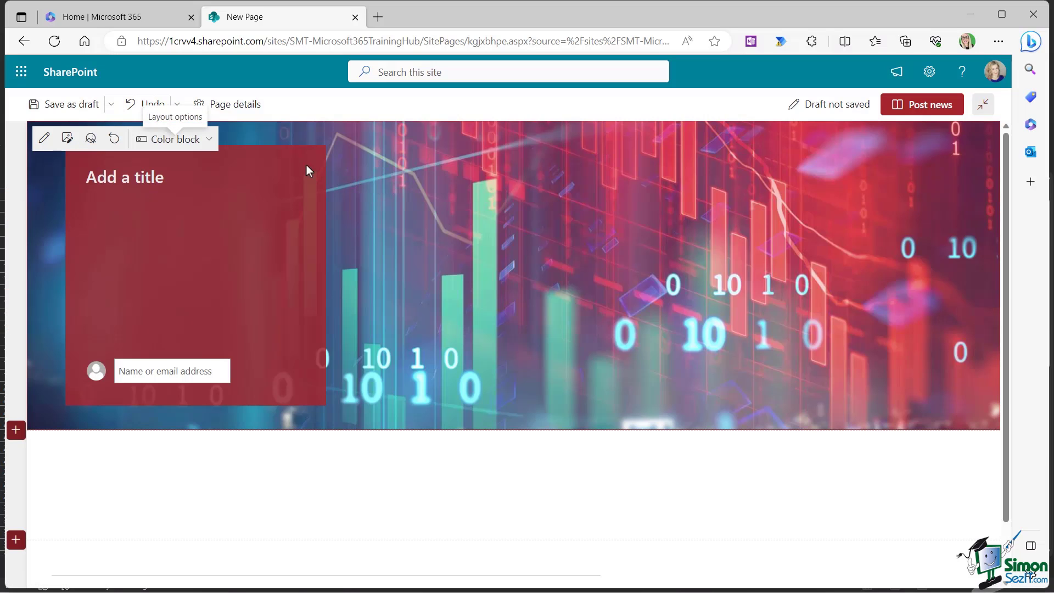
Step: Apply the Overlap layout to the news post's title area and set its alignment to Center
click(202, 140)
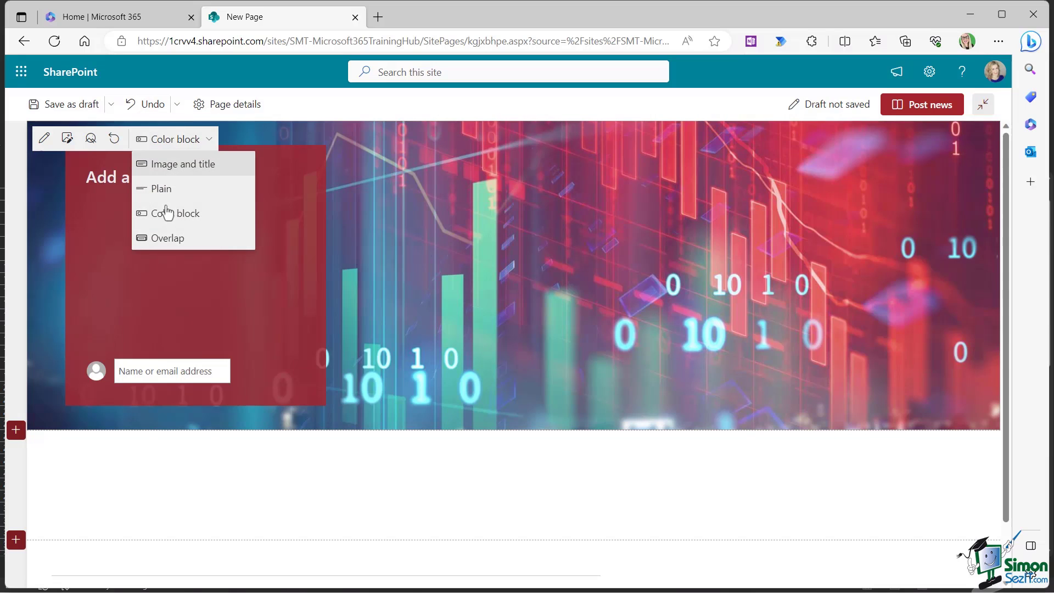
click(165, 237)
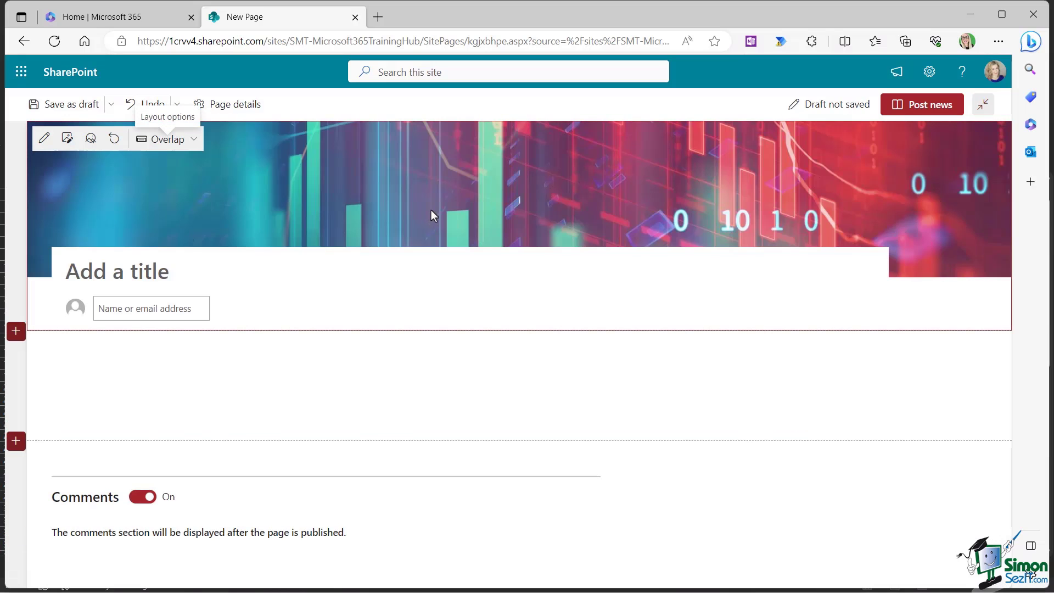
click(45, 139)
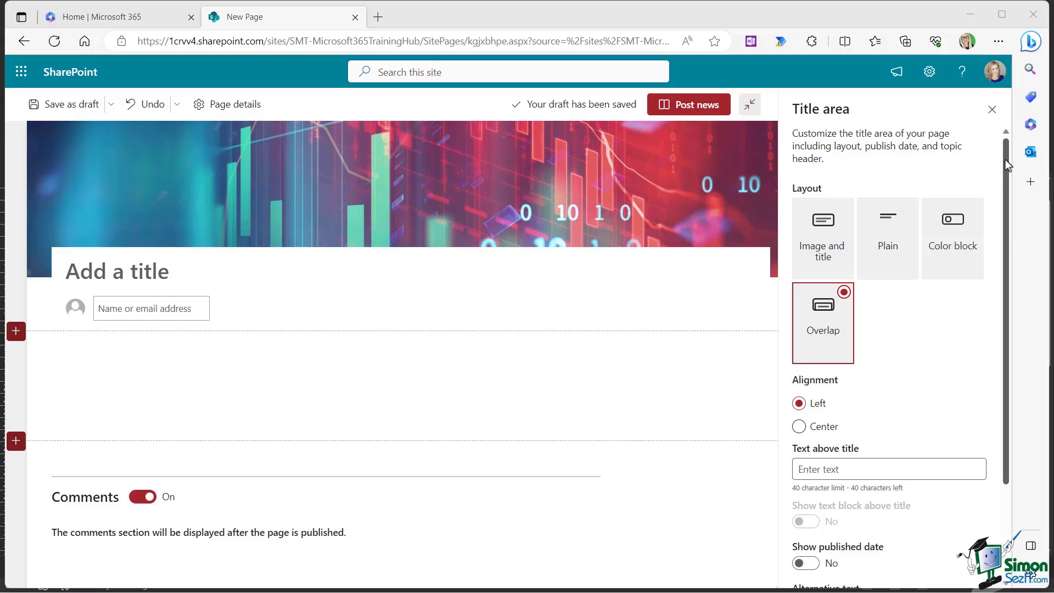
drag(1009, 175, 1006, 233)
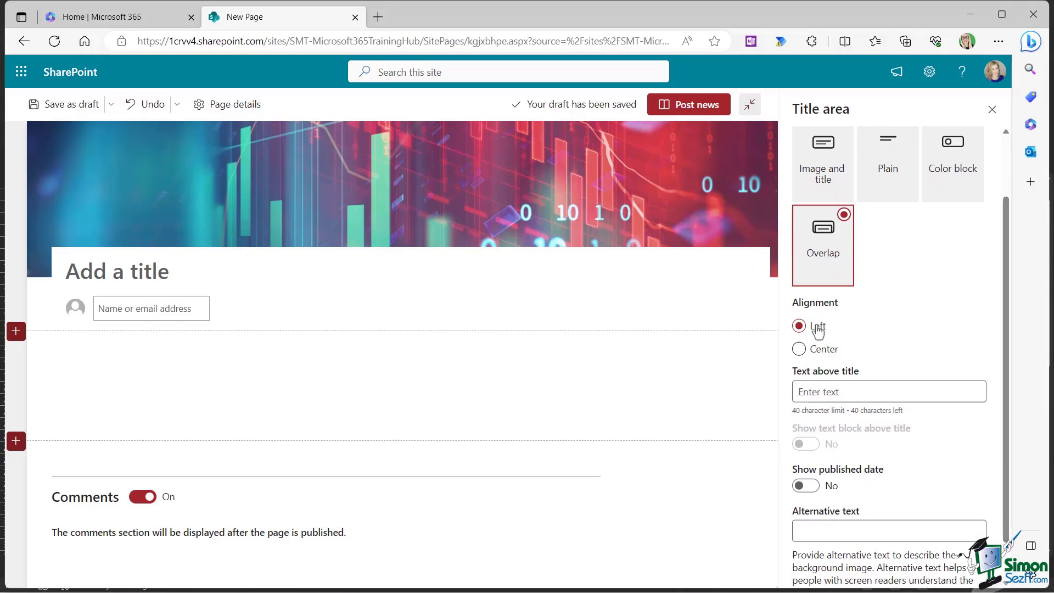
mouse_move(130, 263)
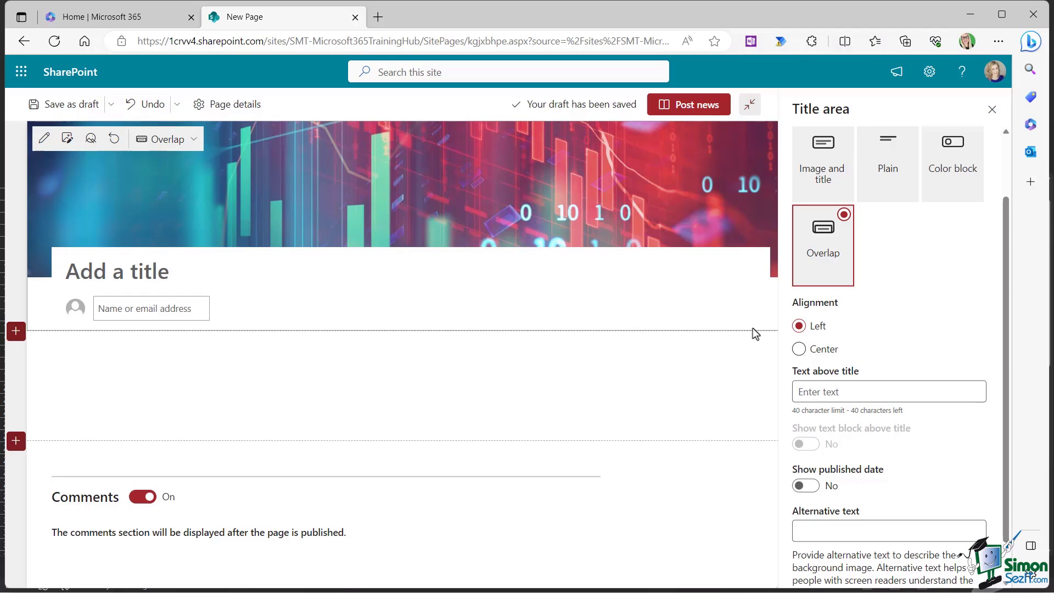
click(799, 350)
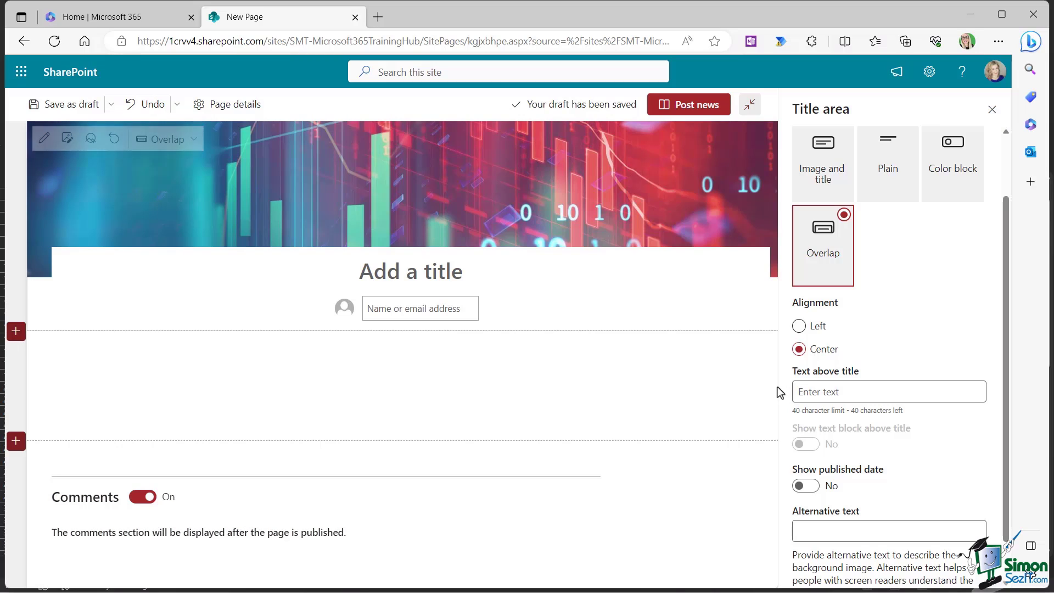
Step: Add the text "Latest News" above the post's title and turn on the published date in the title area
click(848, 391)
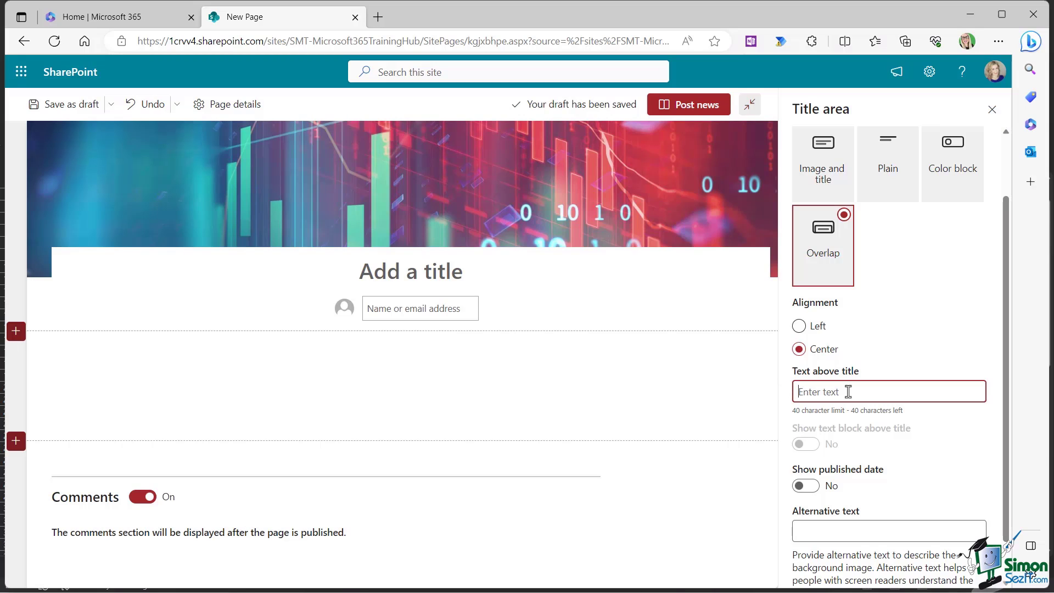
text(Latest News)
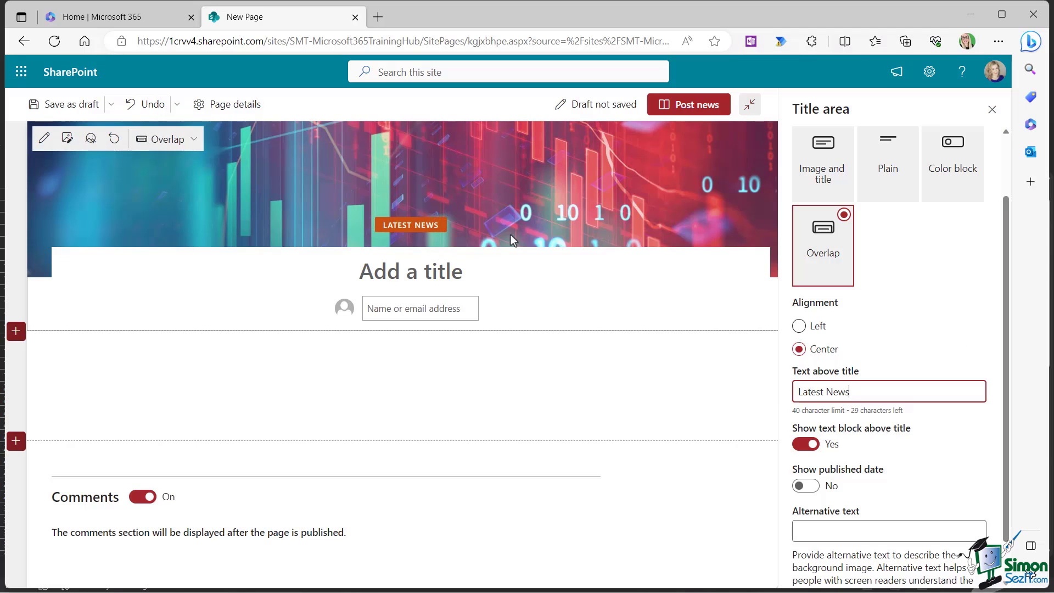
scroll(972, 321, down, 1)
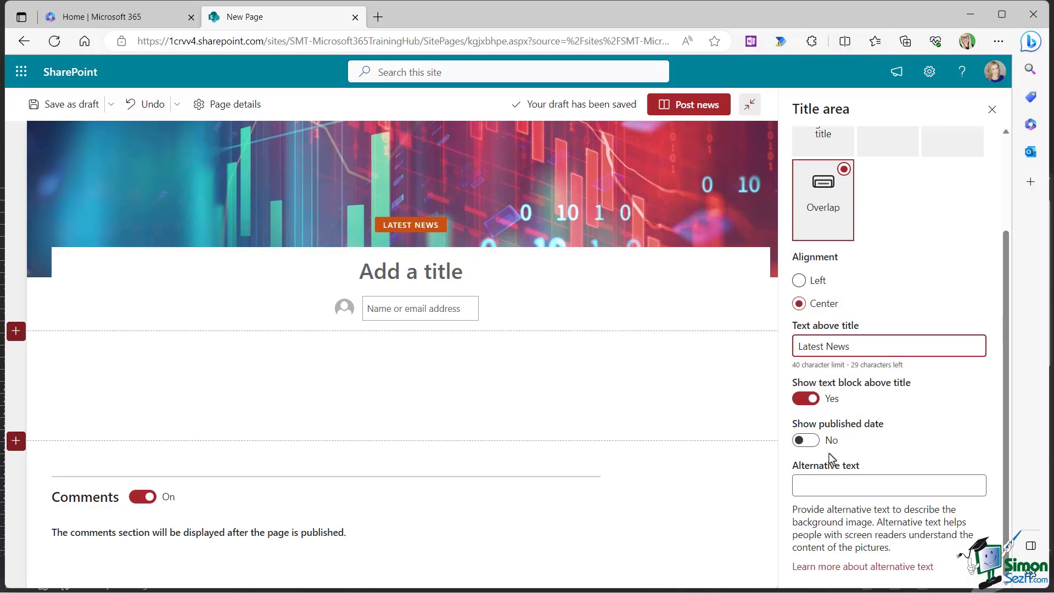
click(806, 441)
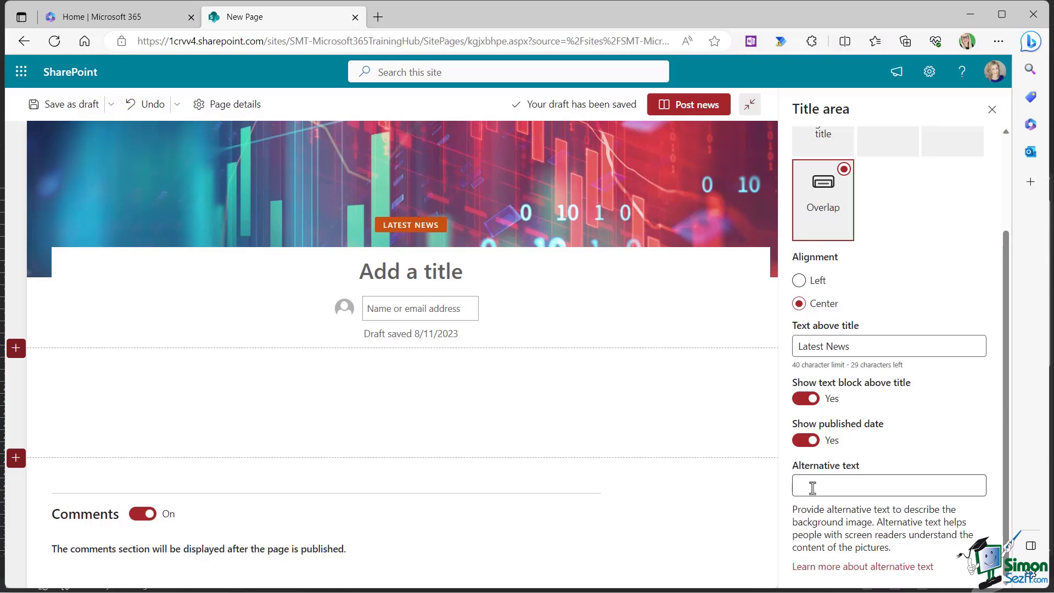
click(992, 112)
Step: Title the news post "Latest Excel Updates" and assign the site owner as its author from the people suggestions
click(414, 285)
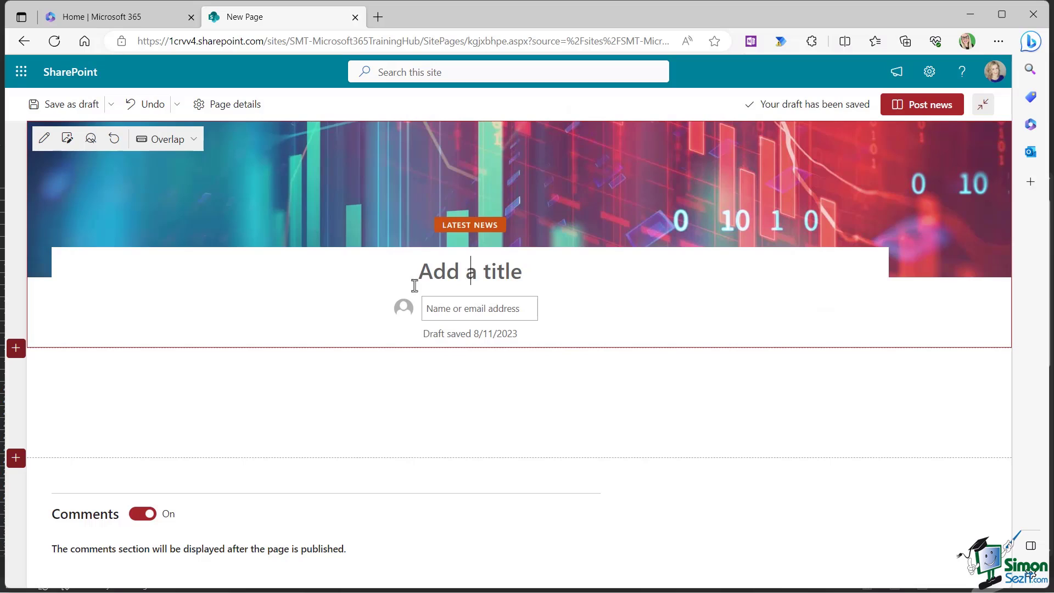
text(Latest Excel Updates)
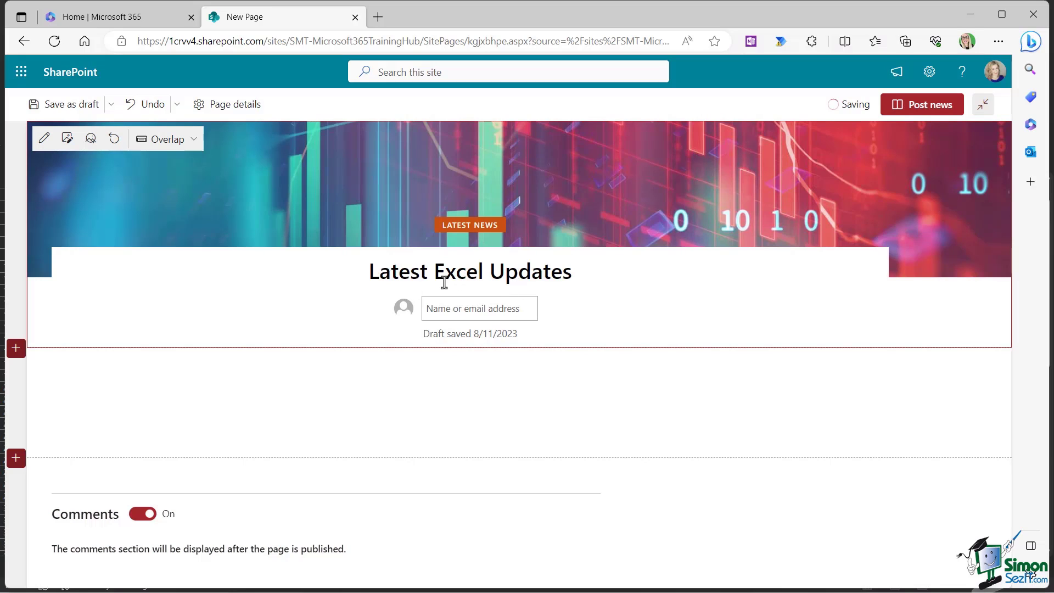
click(445, 309)
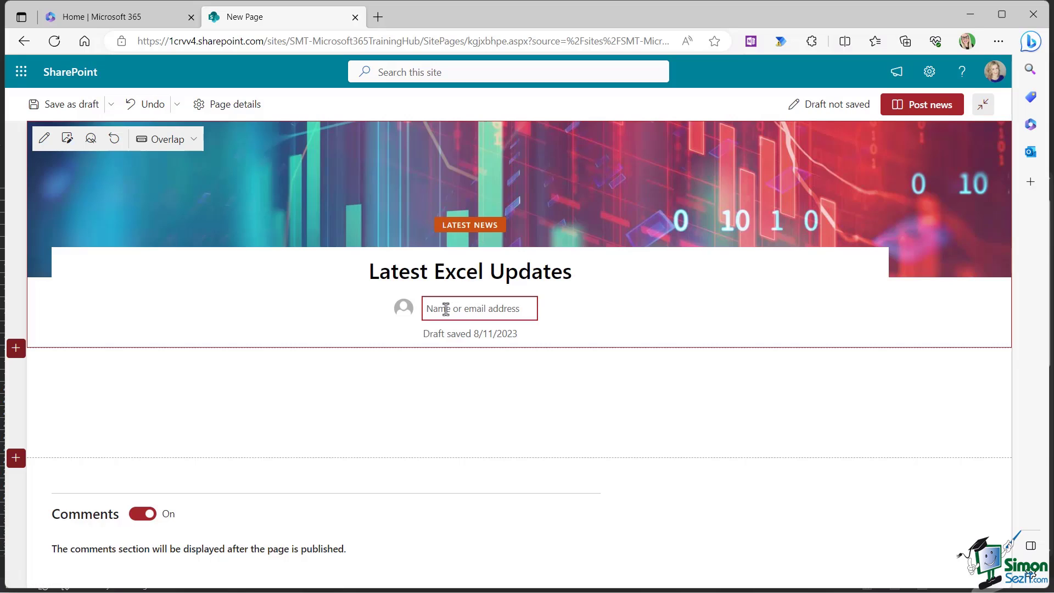
text(d)
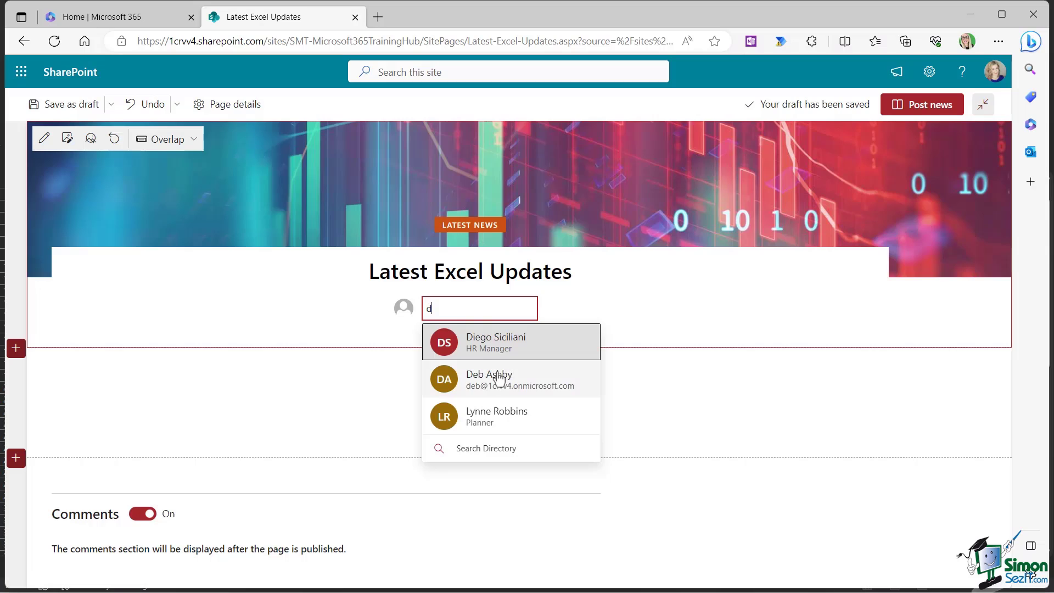
click(496, 379)
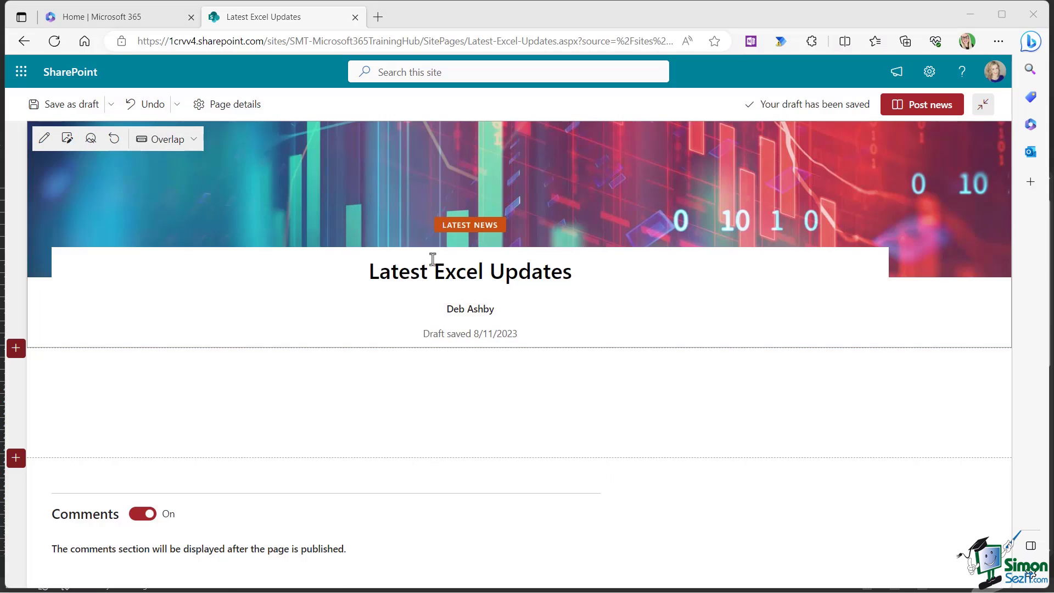
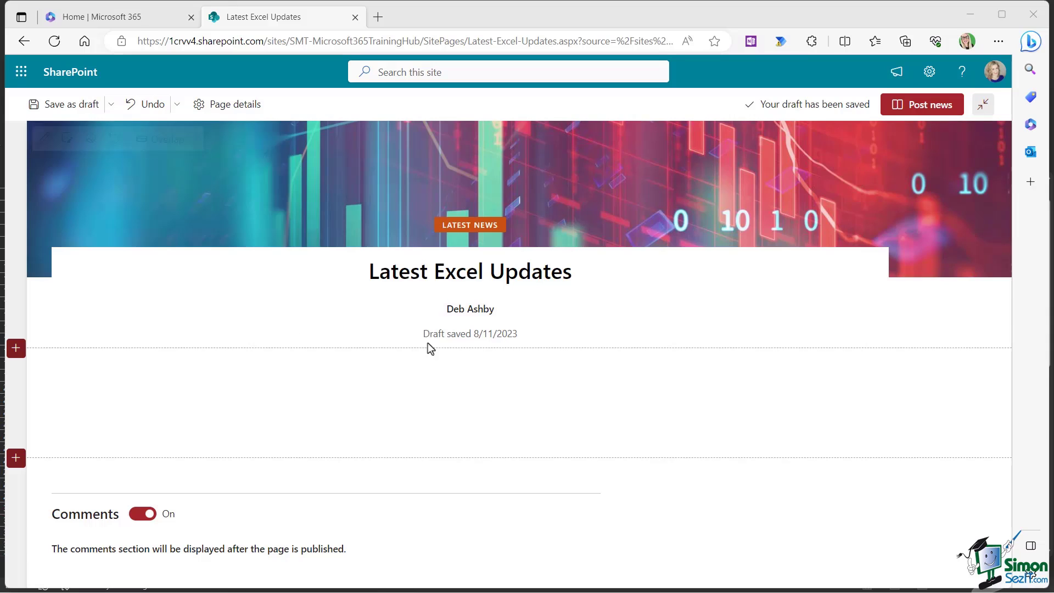
Step: Paste the copied June 2023 Excel update text into the post's body and bullet the feature lists under Excel for web, Windows and Mac
click(65, 387)
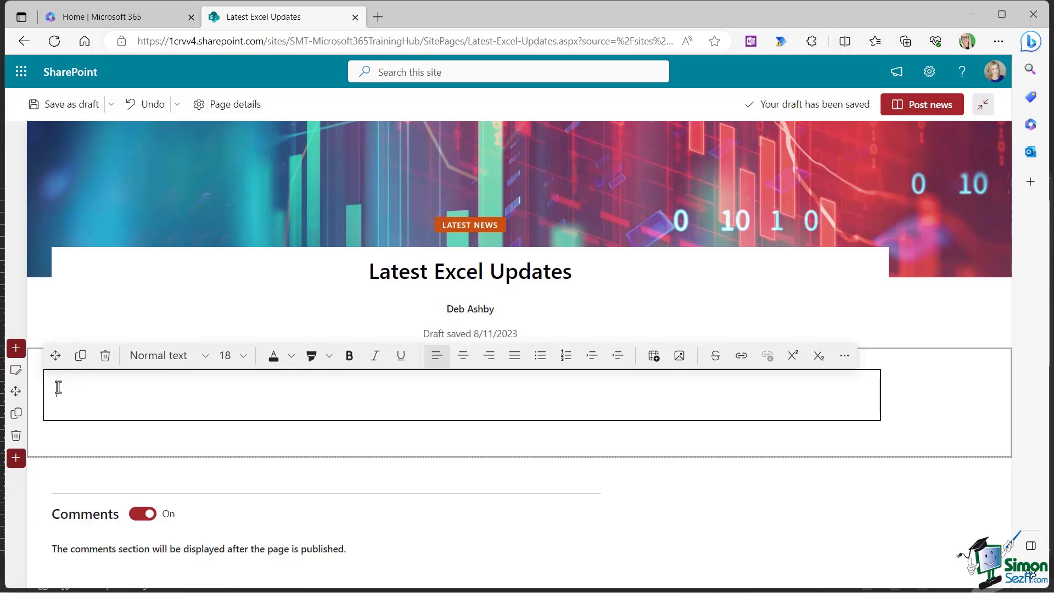
key(ctrl+v)
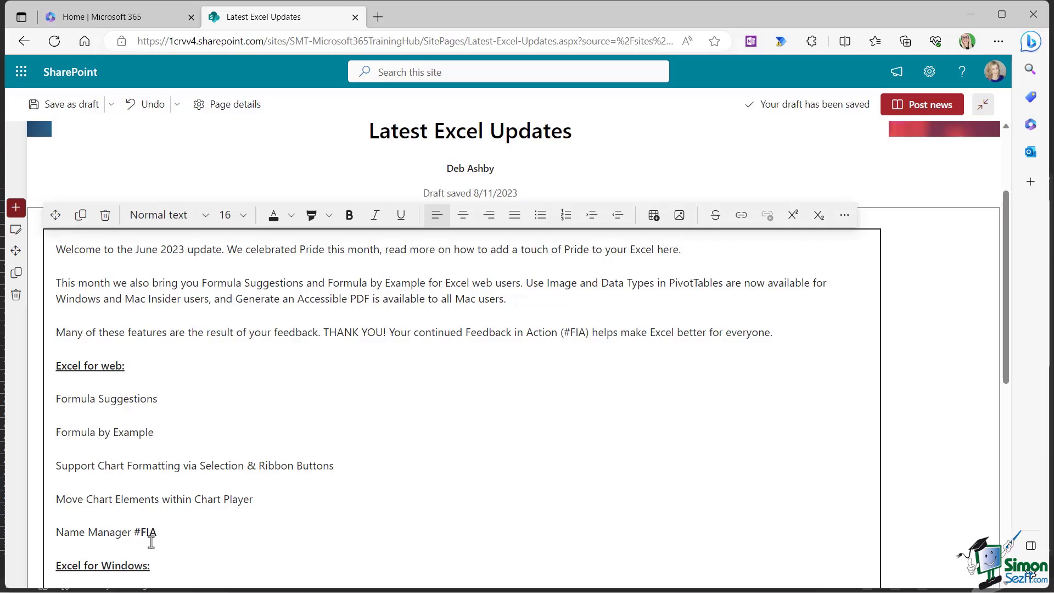
drag(157, 532, 41, 397)
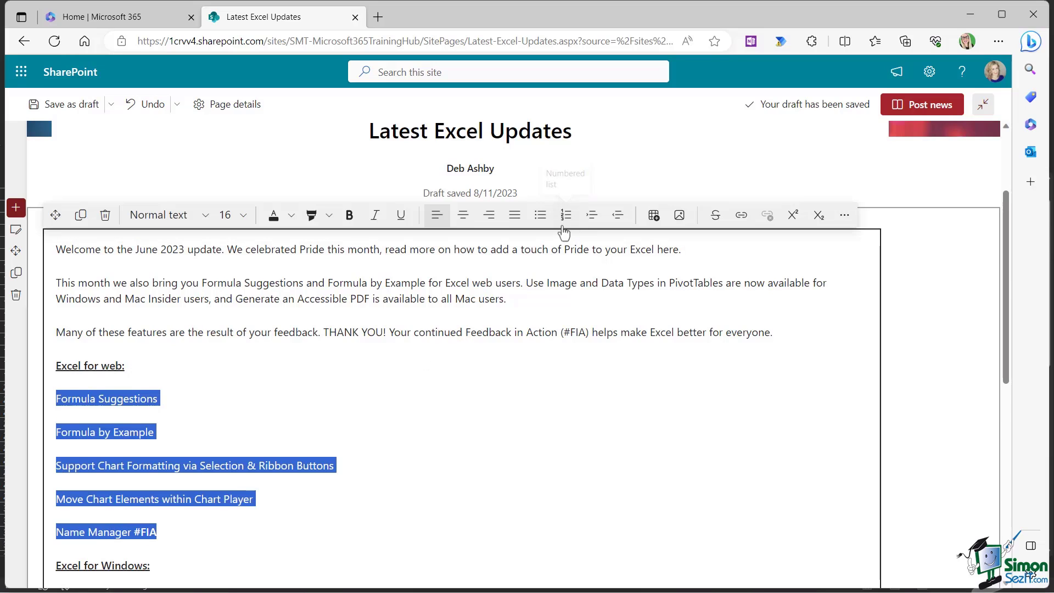
click(541, 216)
scroll(541, 219, down, 5)
drag(475, 399, 11, 220)
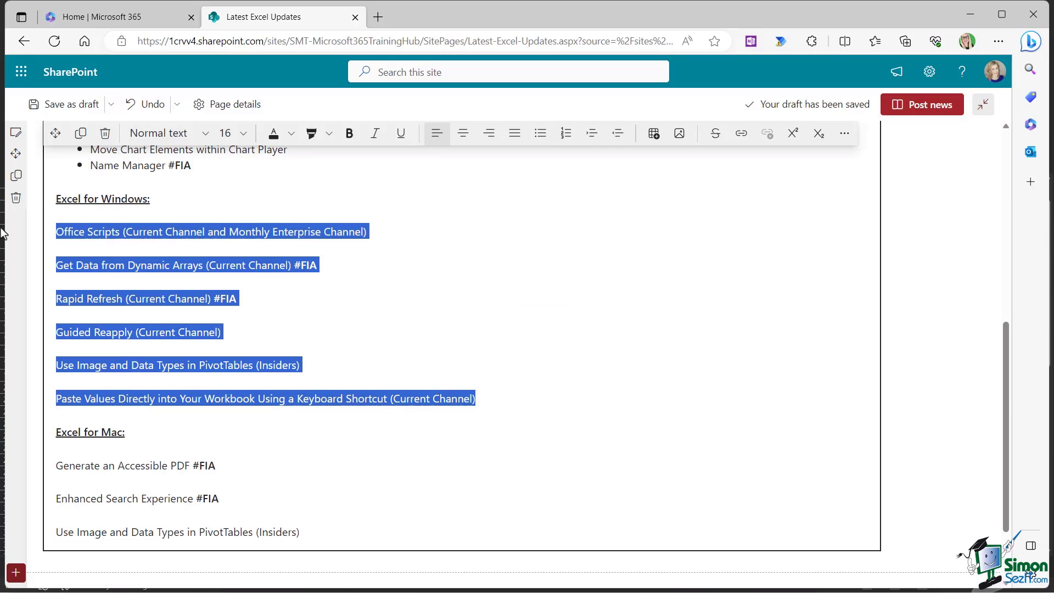
click(540, 133)
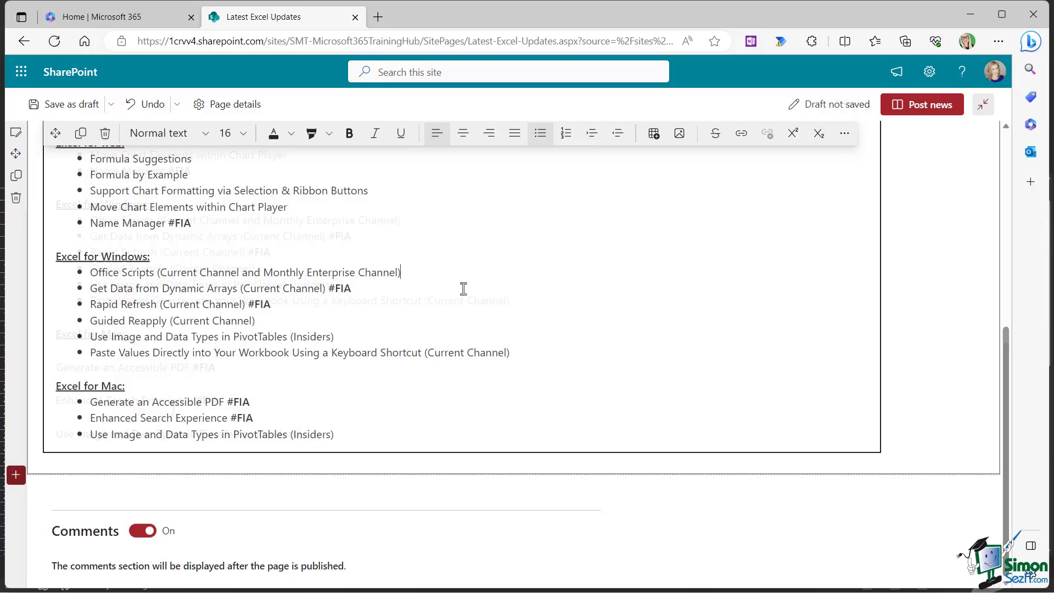
Step: Save the news post as a draft and look through the saved page
scroll(461, 287, up, 5)
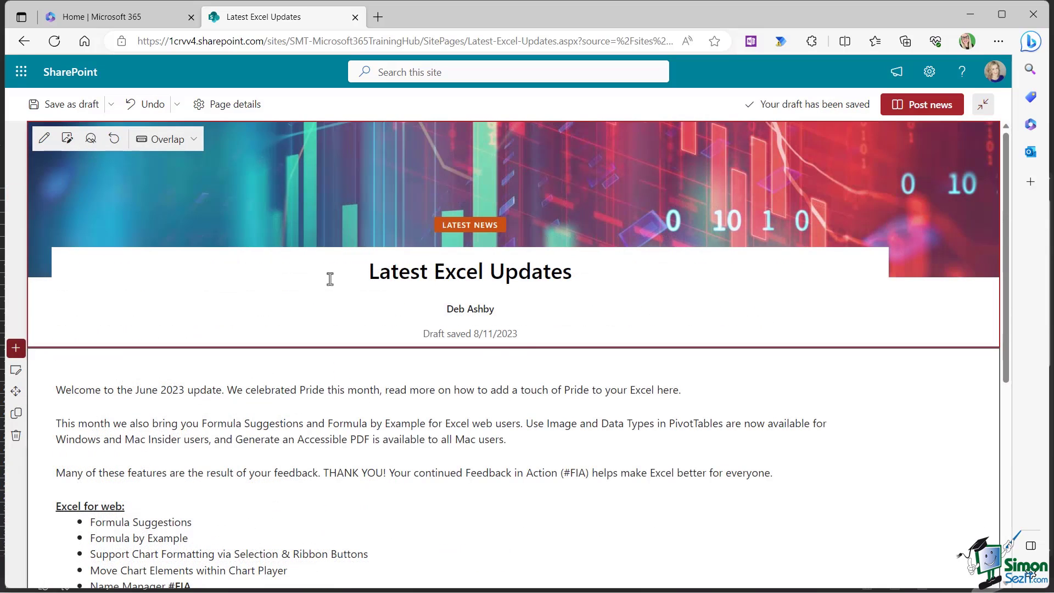
click(64, 108)
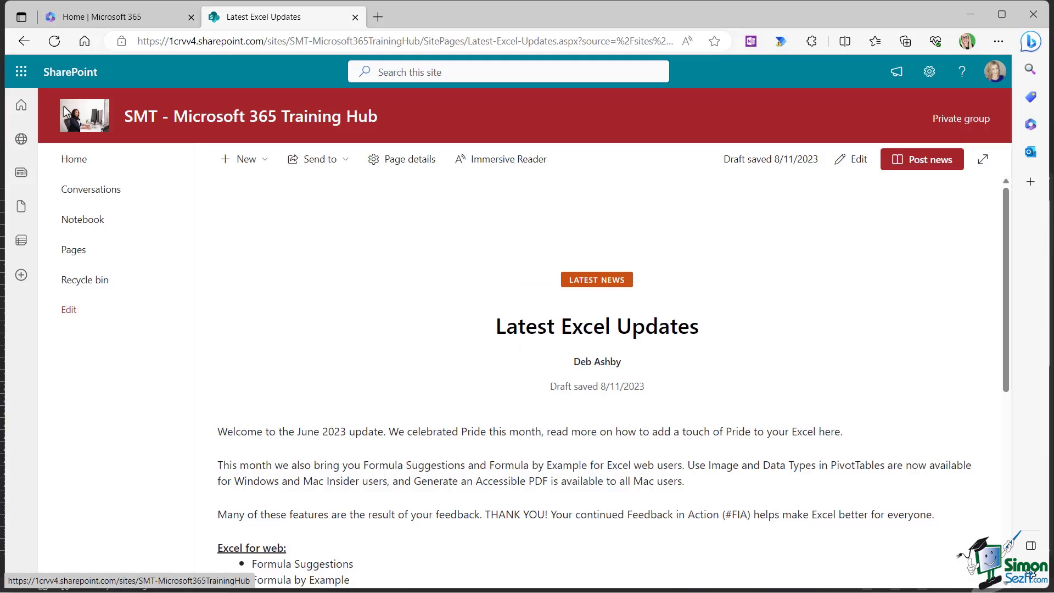
scroll(339, 284, down, 3)
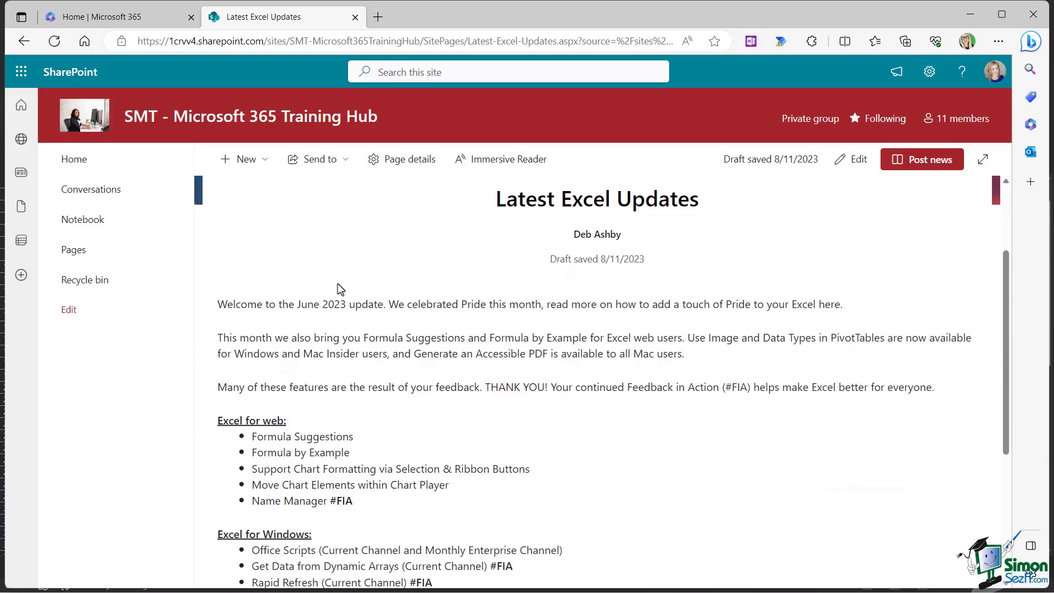
scroll(339, 284, up, 2)
scroll(338, 283, up, 1)
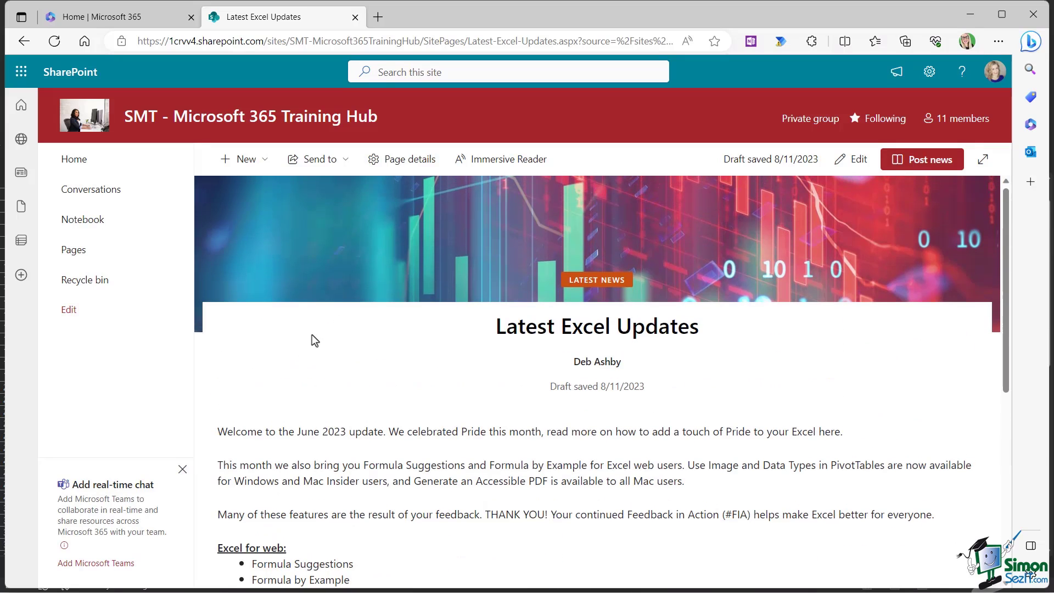
Step: Reopen the Latest-Excel-Updates draft from the Activity section of the site's home page and post it as news
click(73, 166)
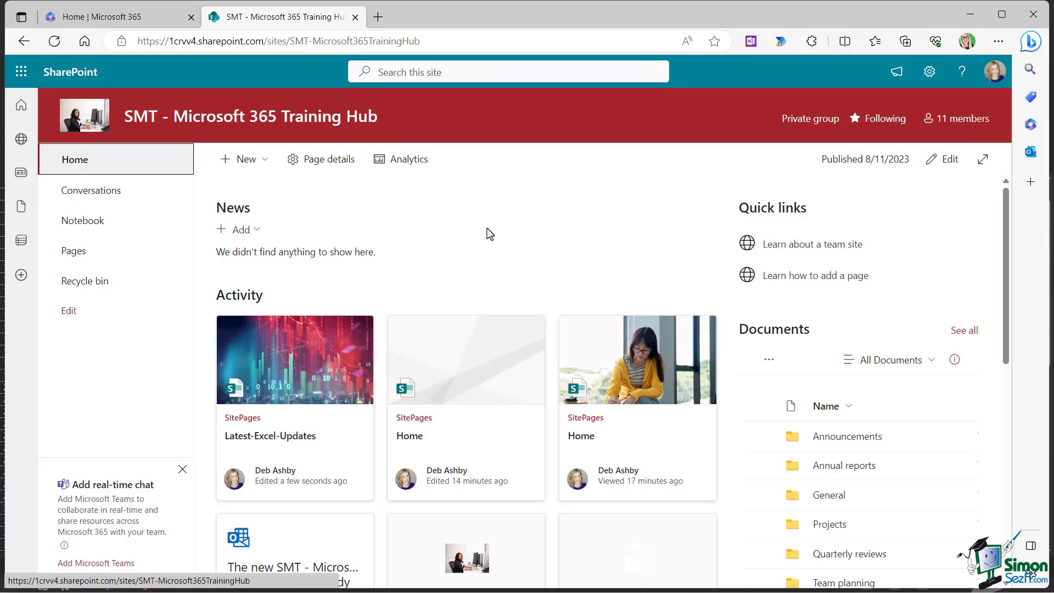
scroll(486, 228, down, 1)
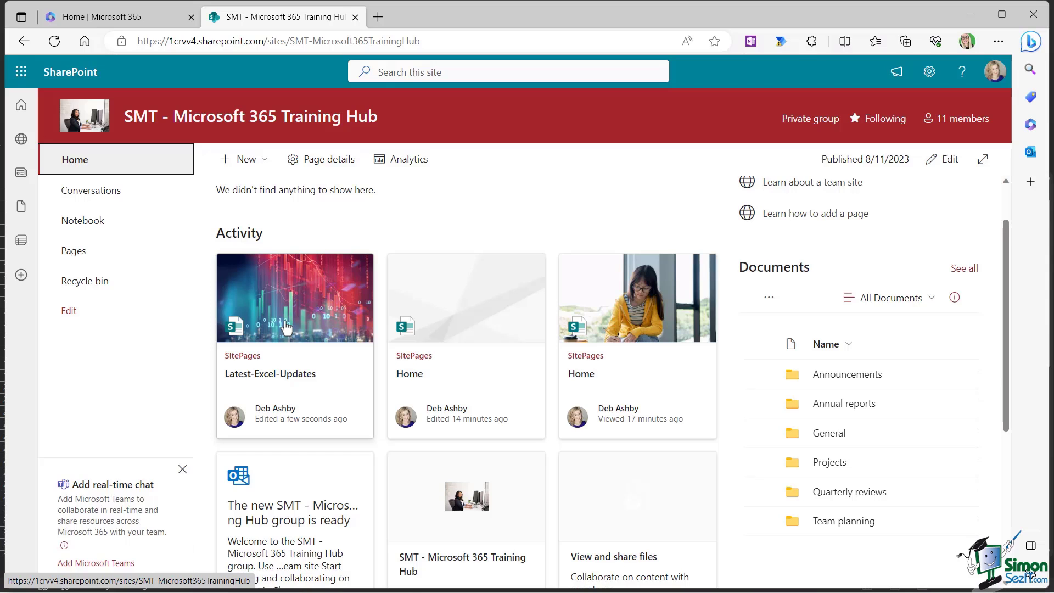
click(286, 328)
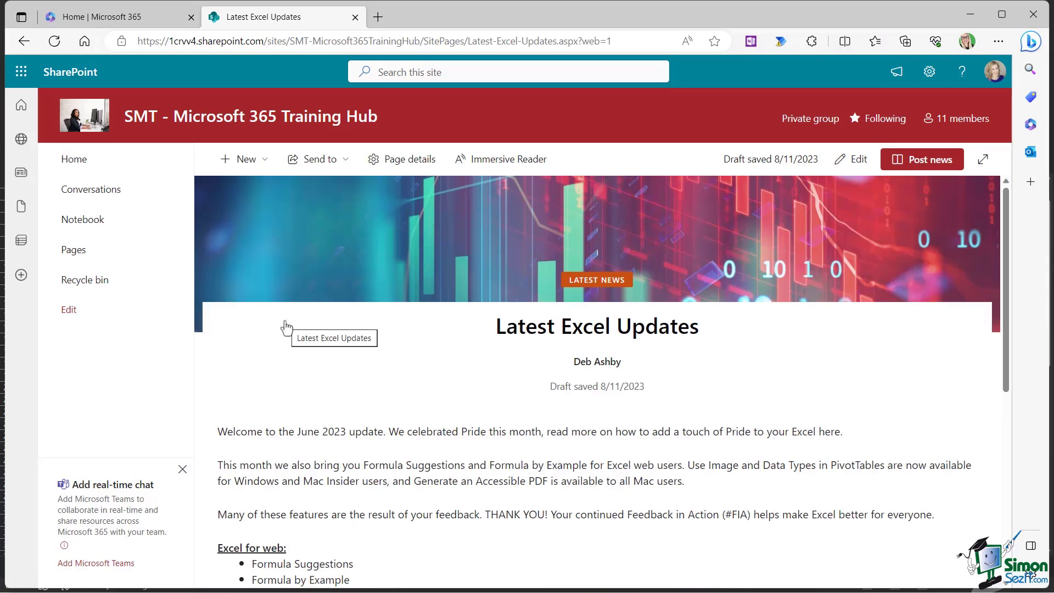
click(927, 159)
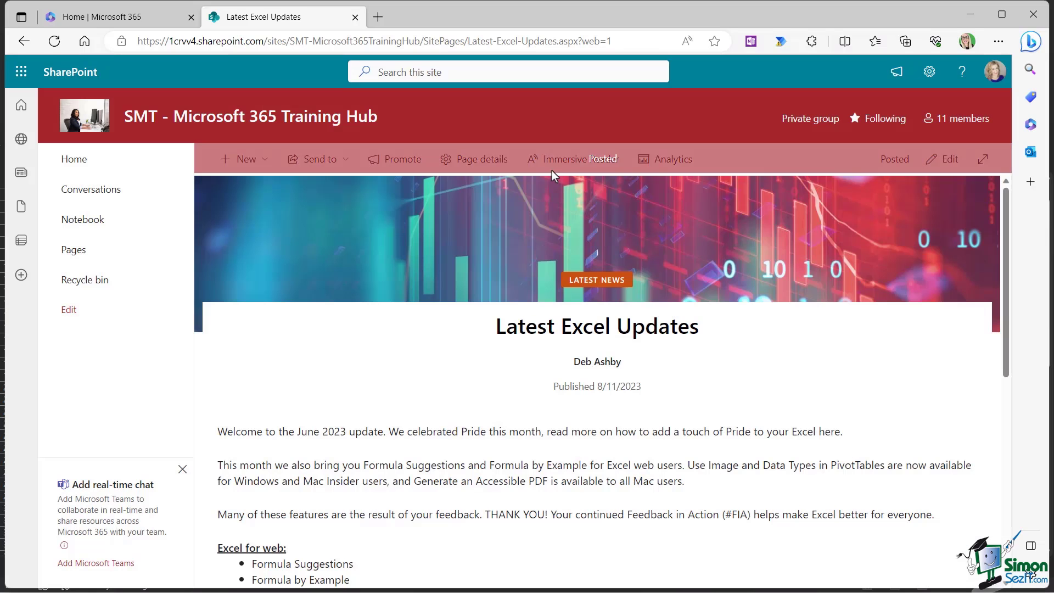
Step: View the published post in the home page's News section and open Latest-Excel-Updates.aspx from the site's Pages library
click(76, 164)
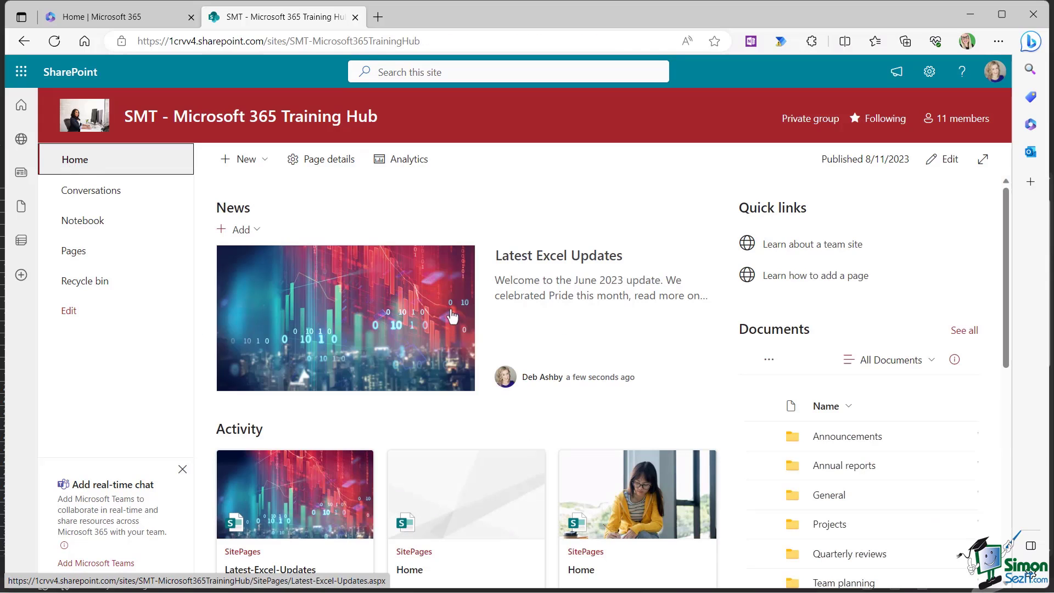
click(72, 253)
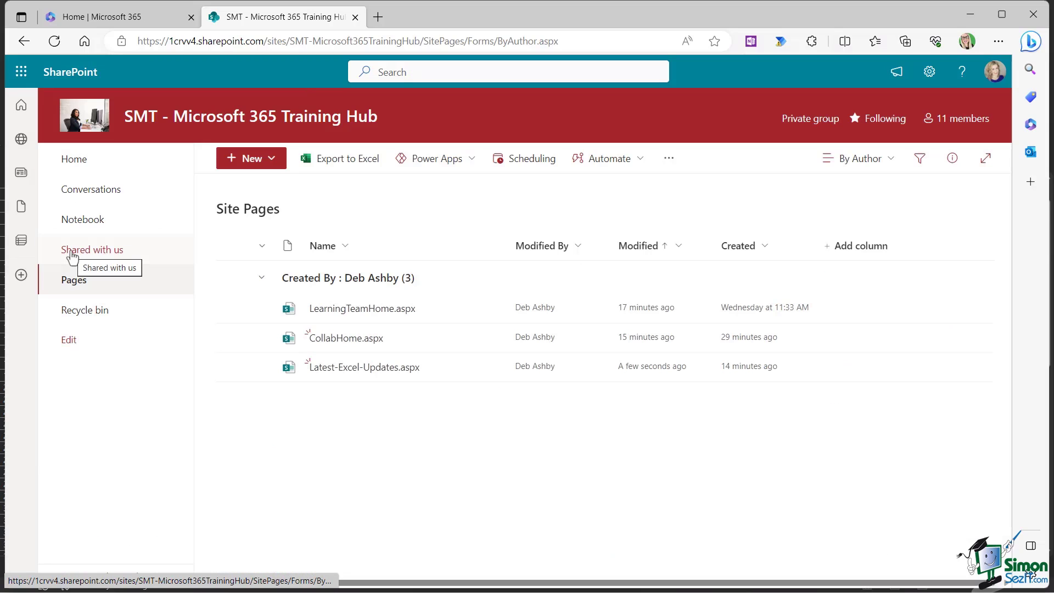
mouse_move(398, 379)
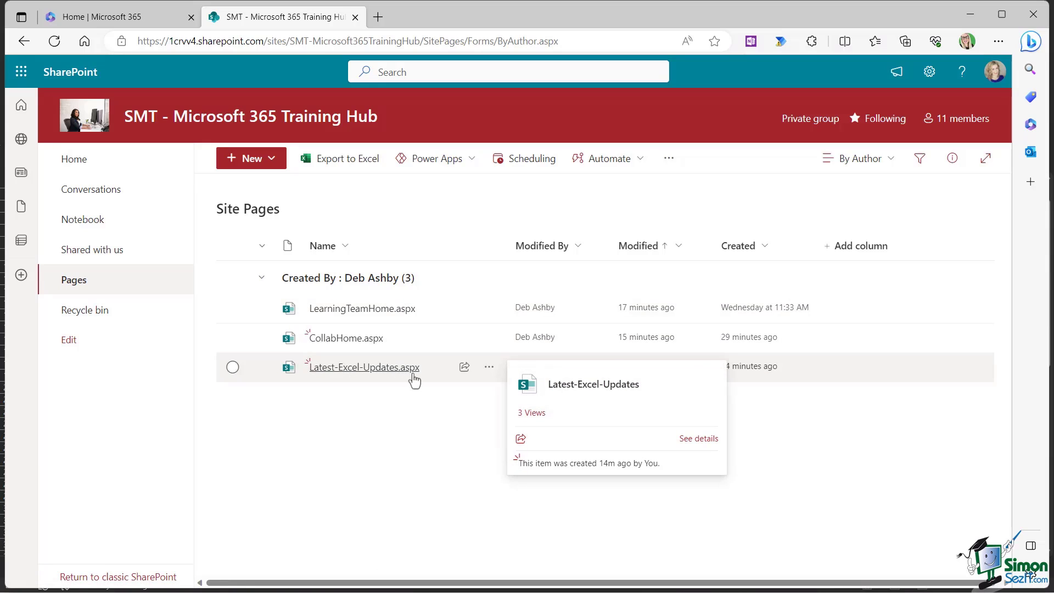
click(364, 374)
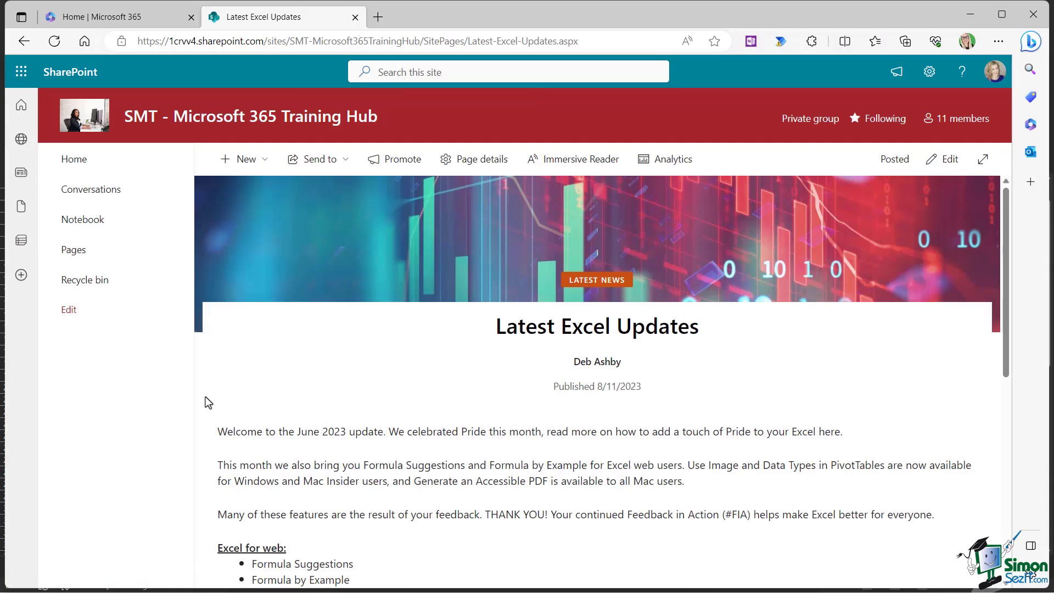
click(73, 160)
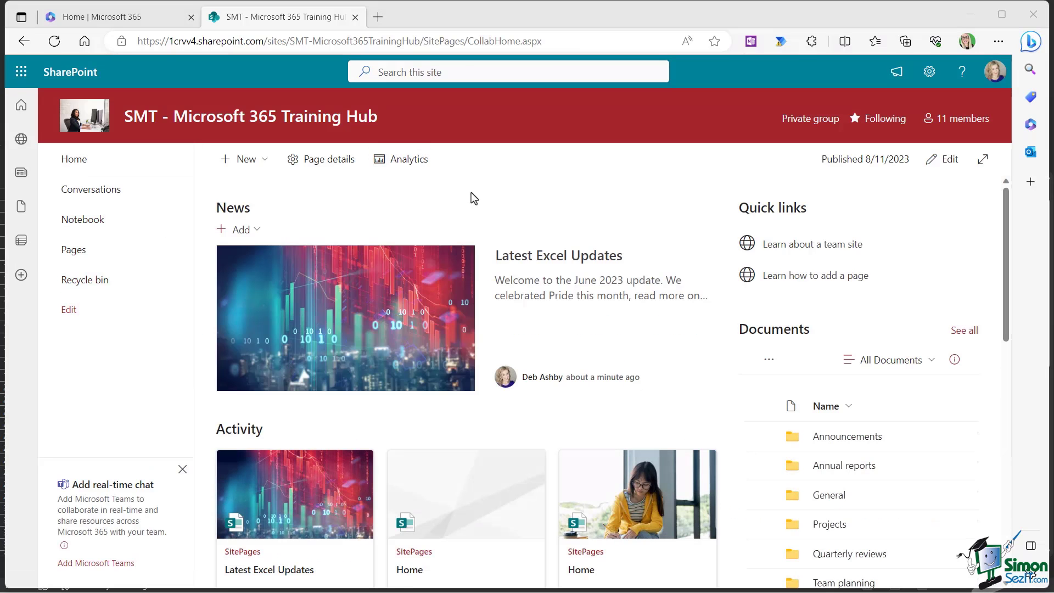
click(252, 229)
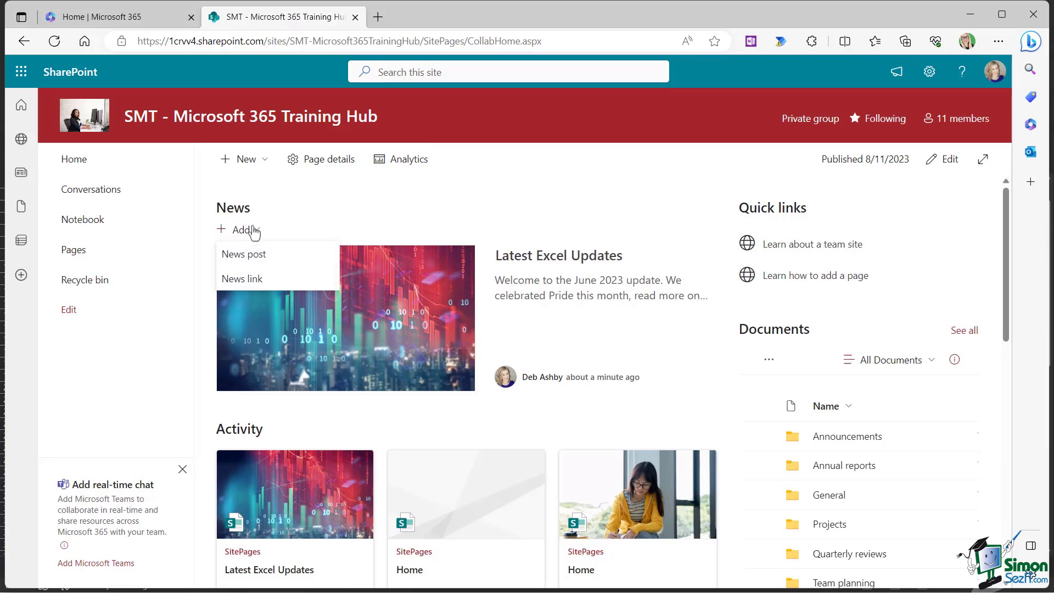
click(243, 279)
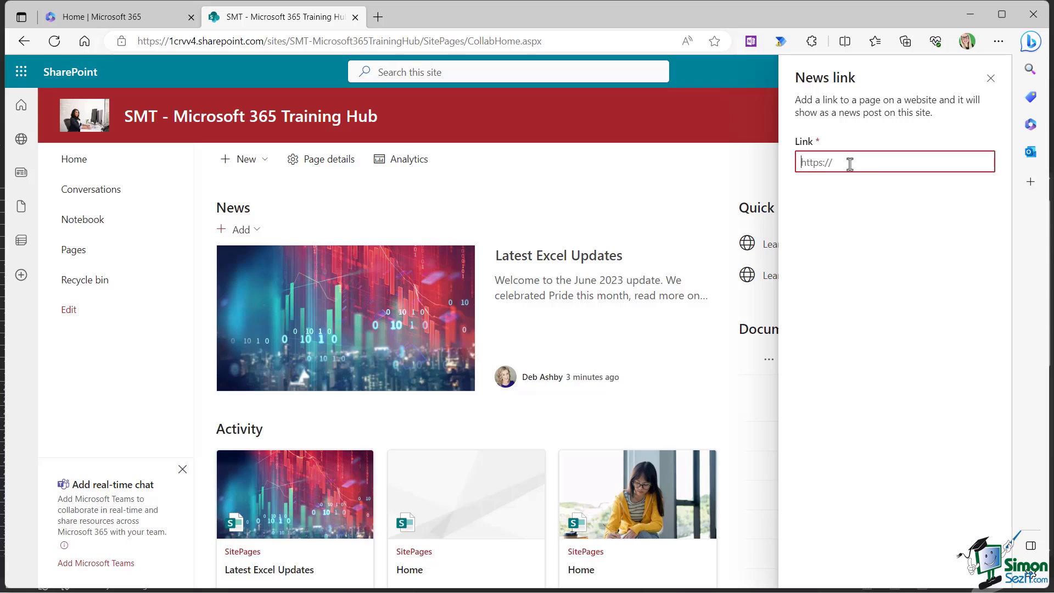
text(https://support.microsoft.com/en-gb)
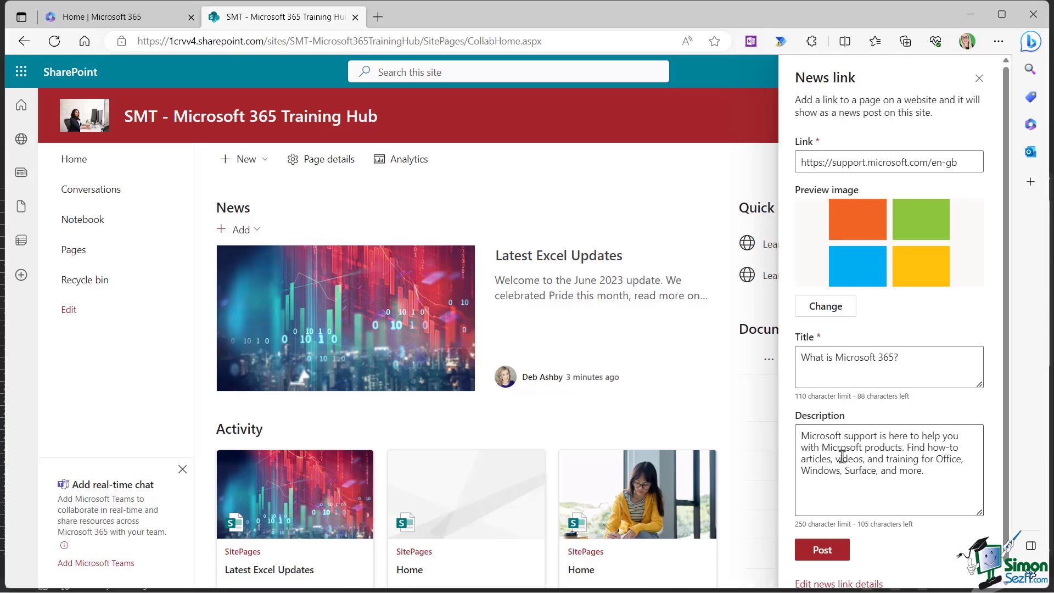
scroll(842, 455, down, 1)
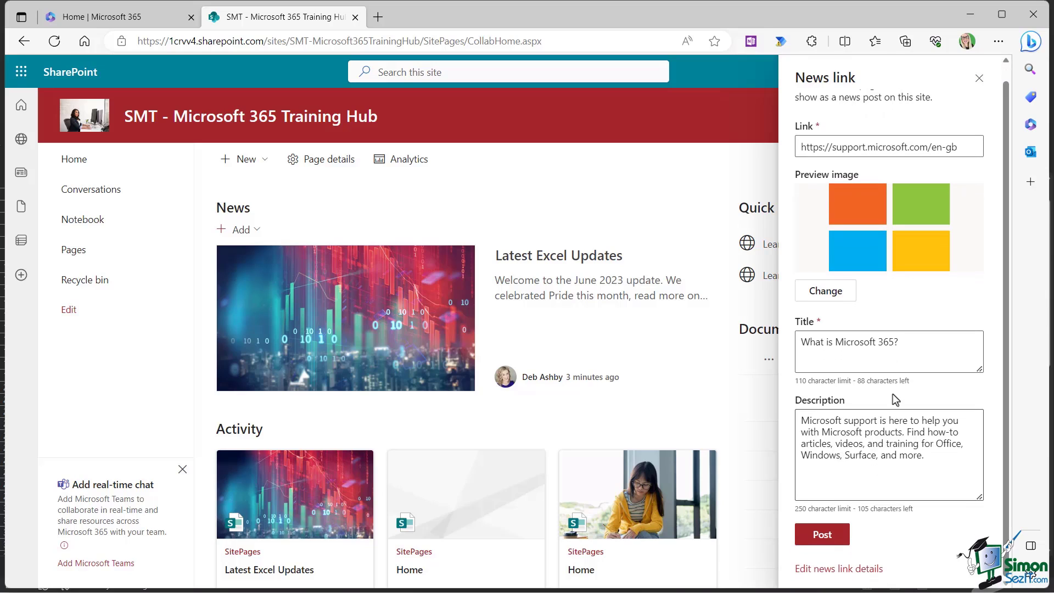
click(823, 535)
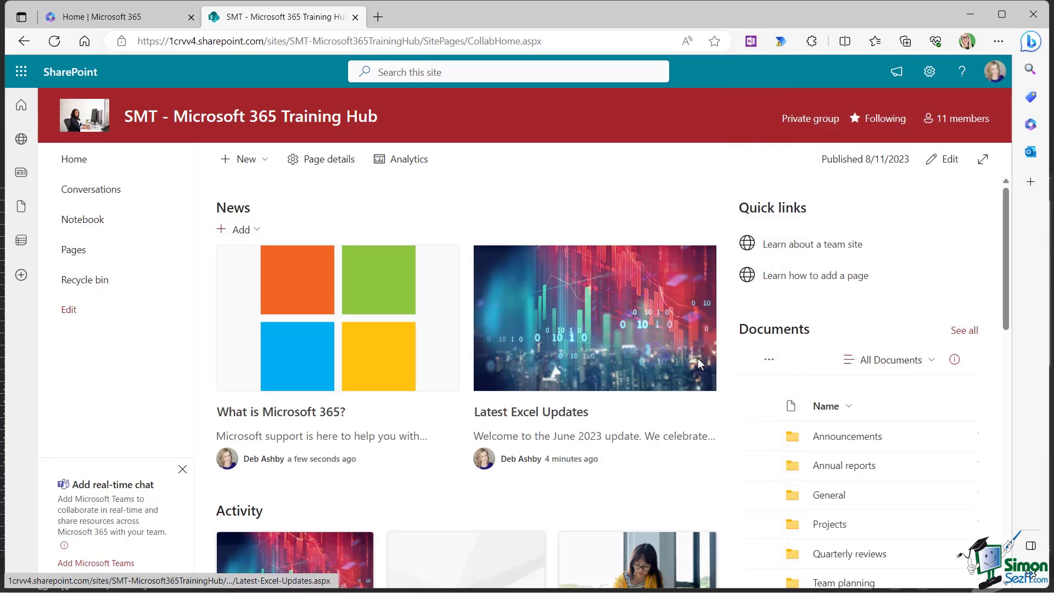
click(341, 301)
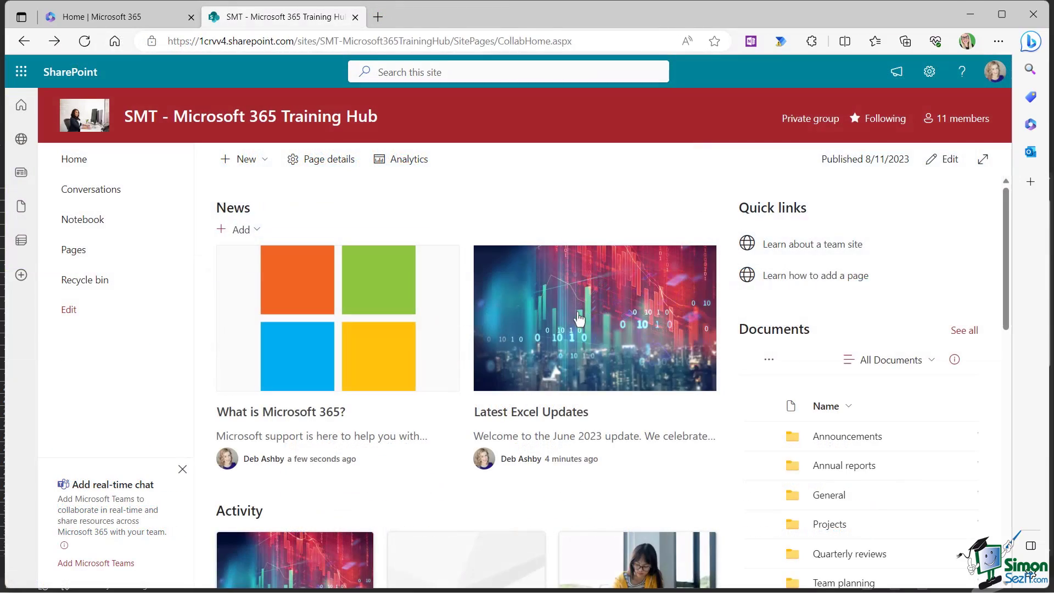
click(709, 321)
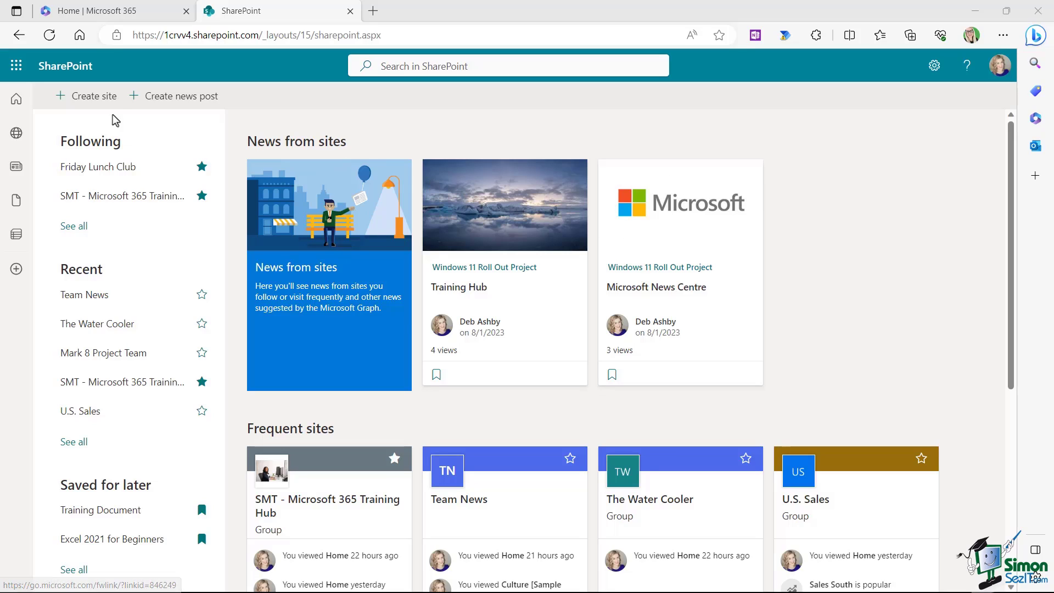
Step: Create a communication site named Microsoft 365 Training Schedule with English as its language, and skip choosing a template
click(103, 101)
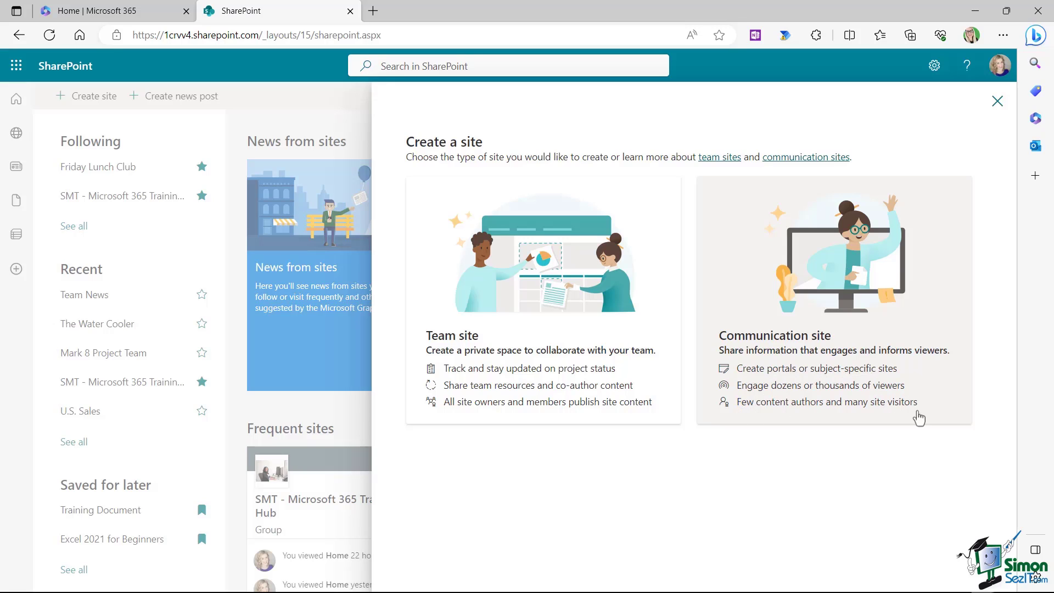
click(834, 268)
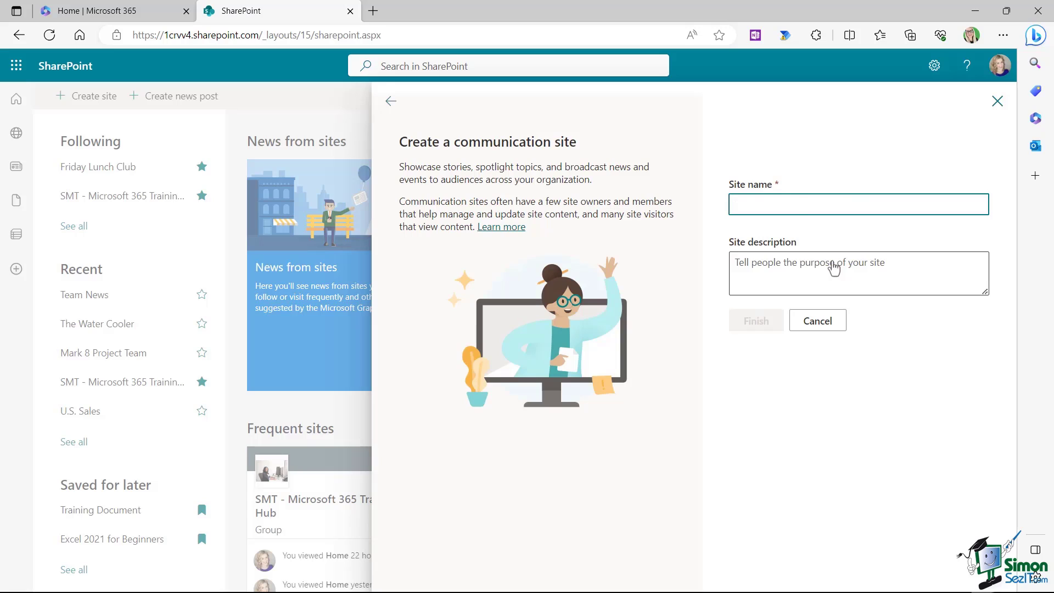
text(Microsoft 365 Training Schedule)
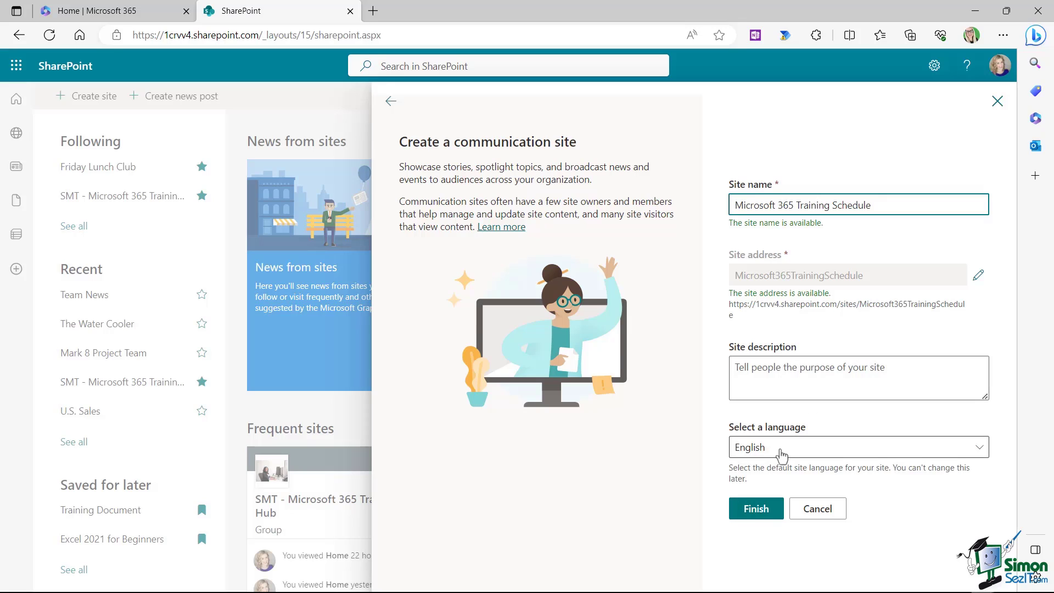
click(750, 515)
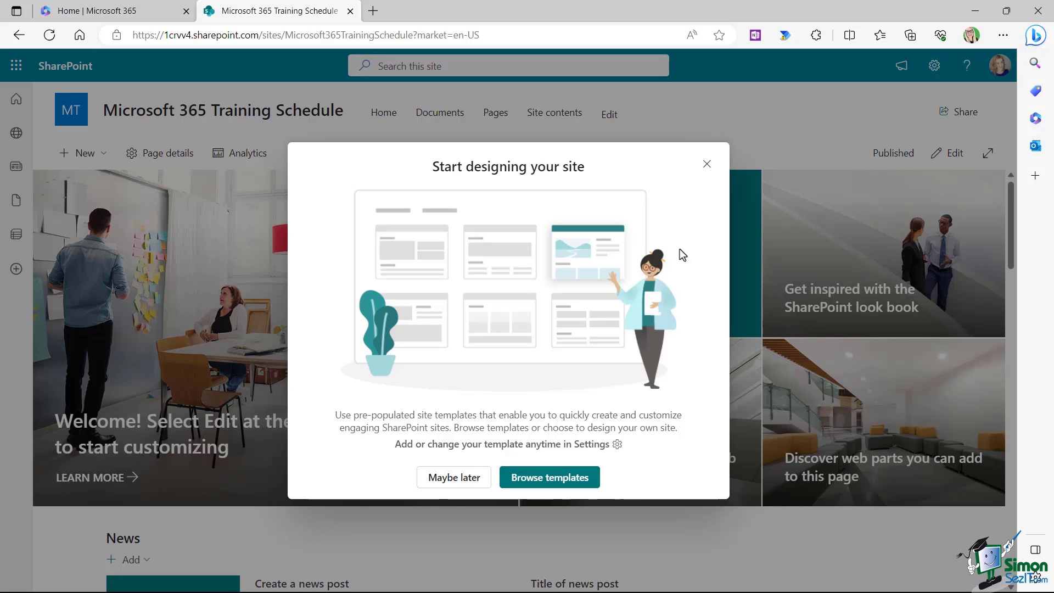
click(707, 166)
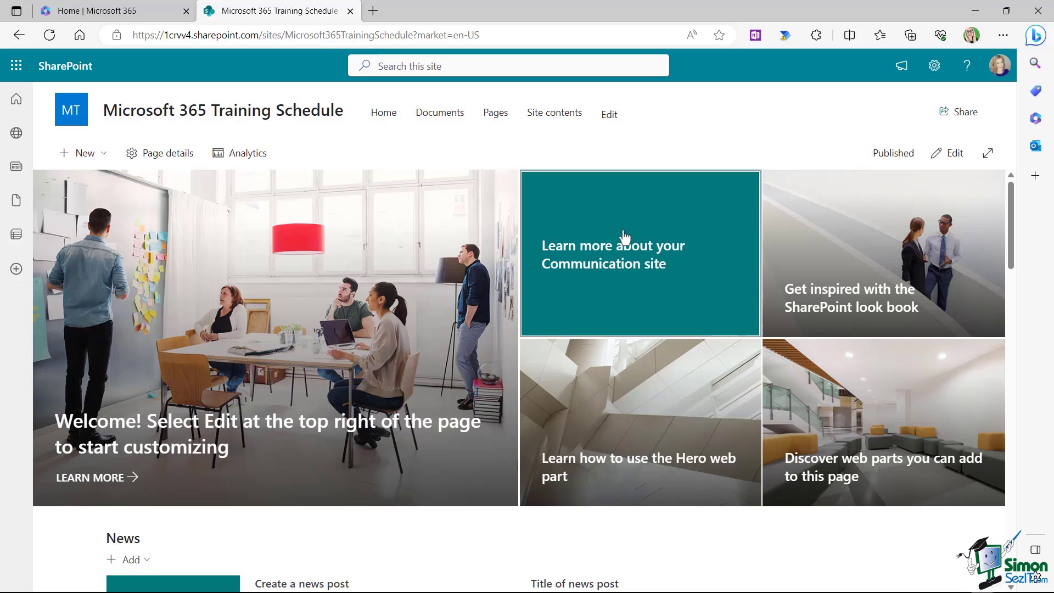
Step: Look through the new site's home page and the help article linked from the Learn more about your Communication site tile
scroll(548, 307, down, 5)
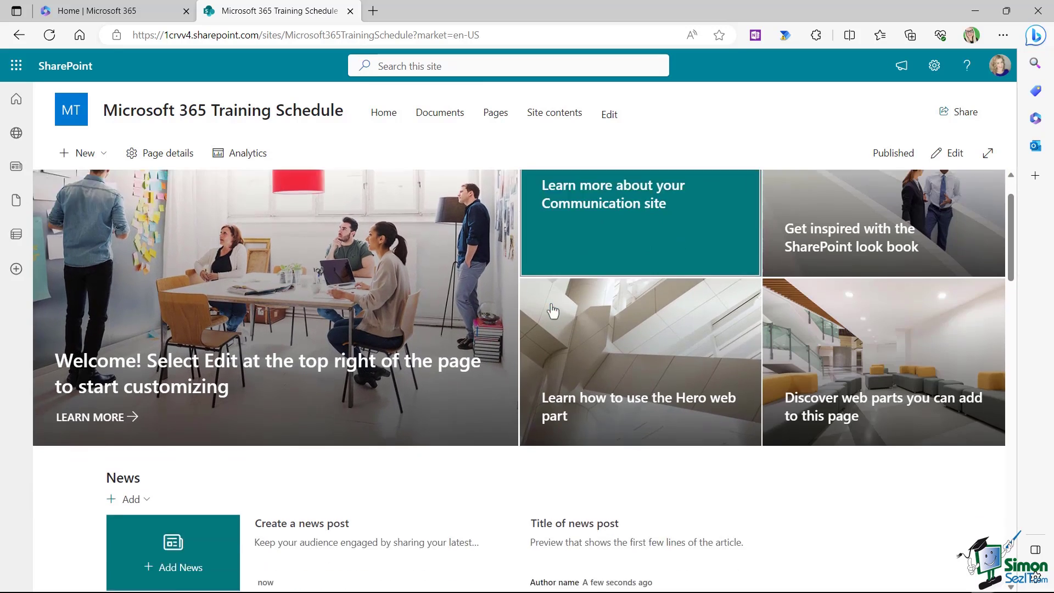
scroll(551, 303, up, 5)
scroll(551, 307, up, 2)
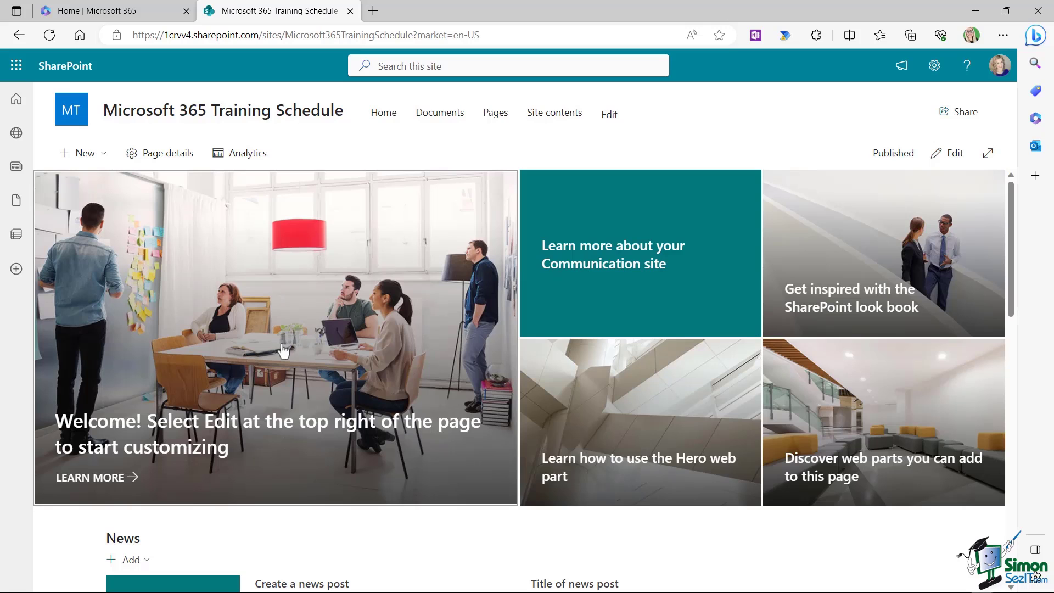
click(265, 363)
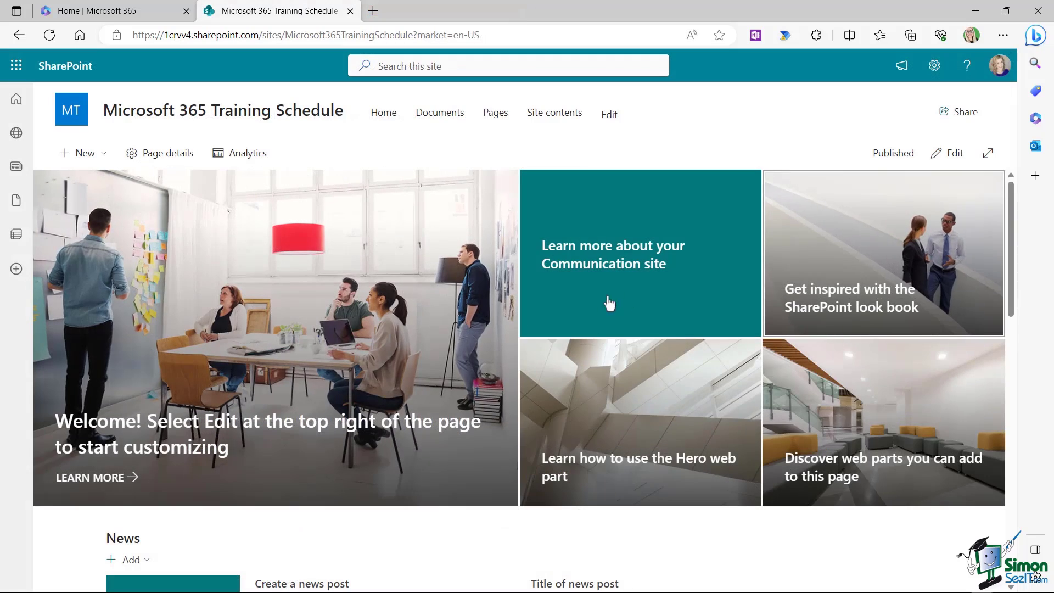
click(603, 261)
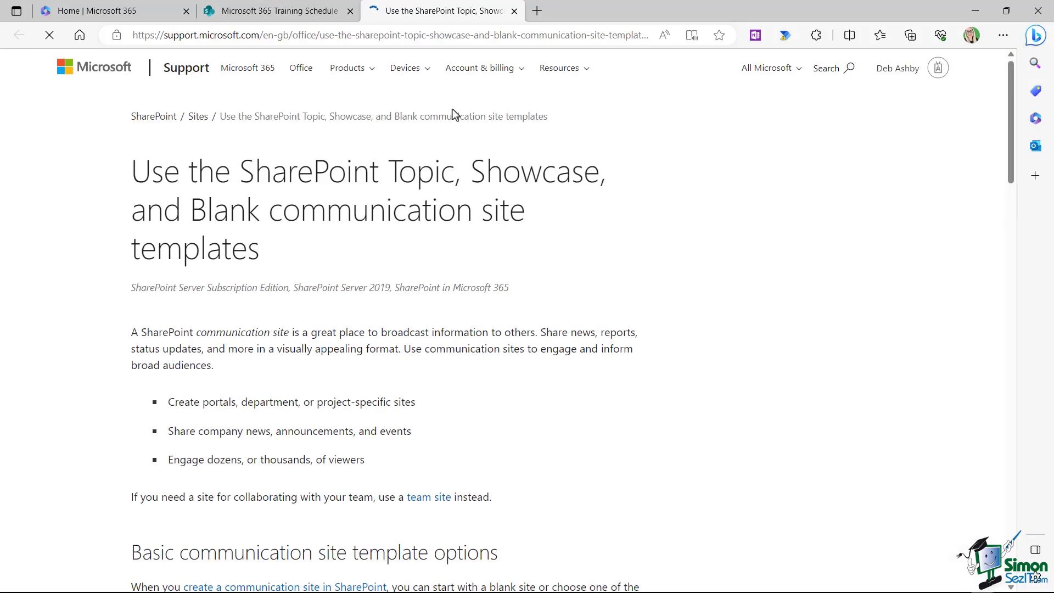
click(514, 12)
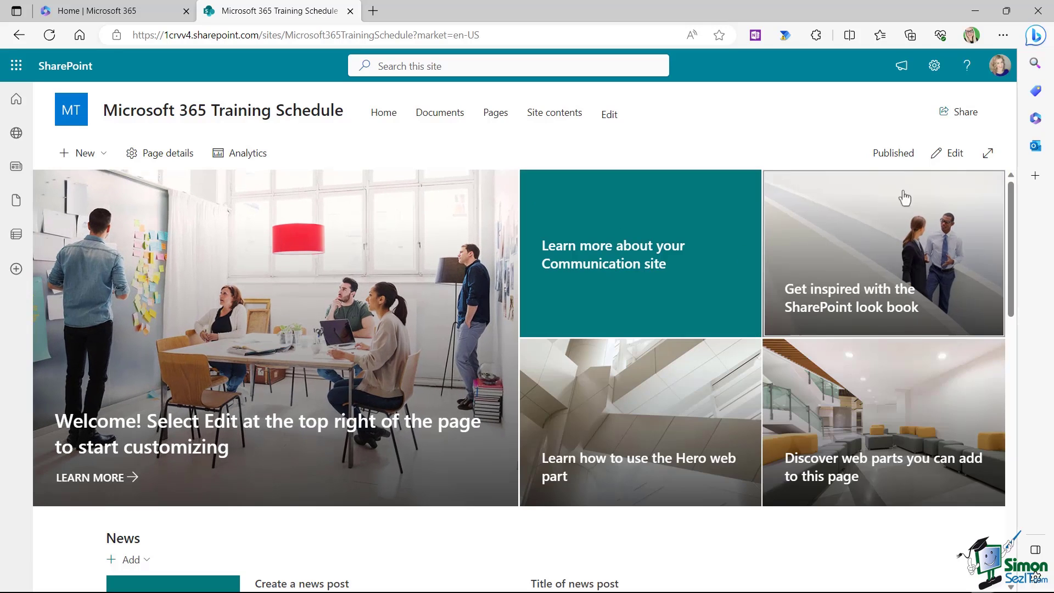
Step: Open the new site's home page for editing and choose Tiles as the Hero web part's layout category
click(942, 156)
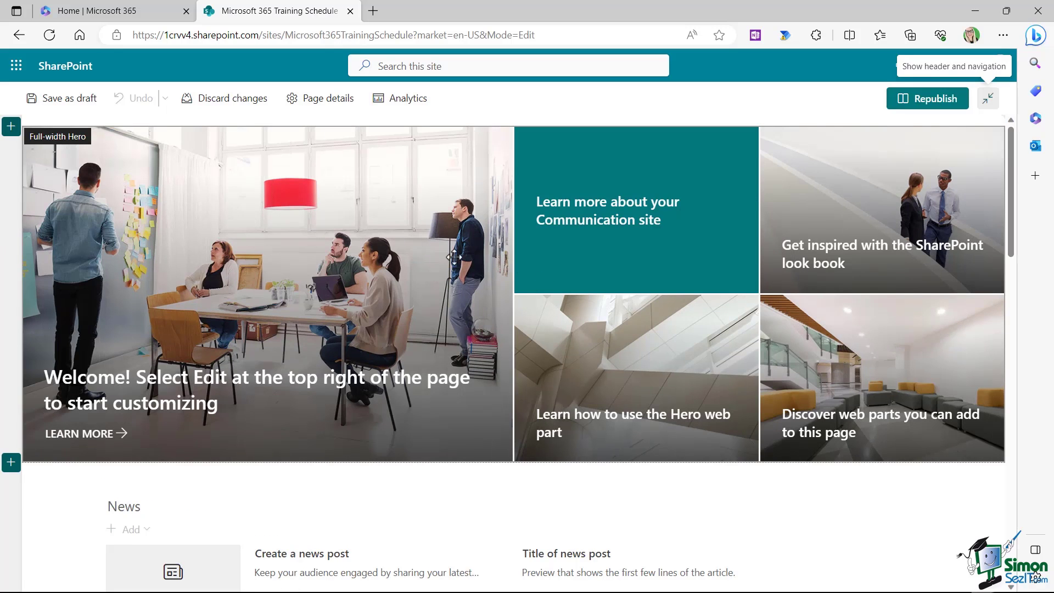
click(190, 202)
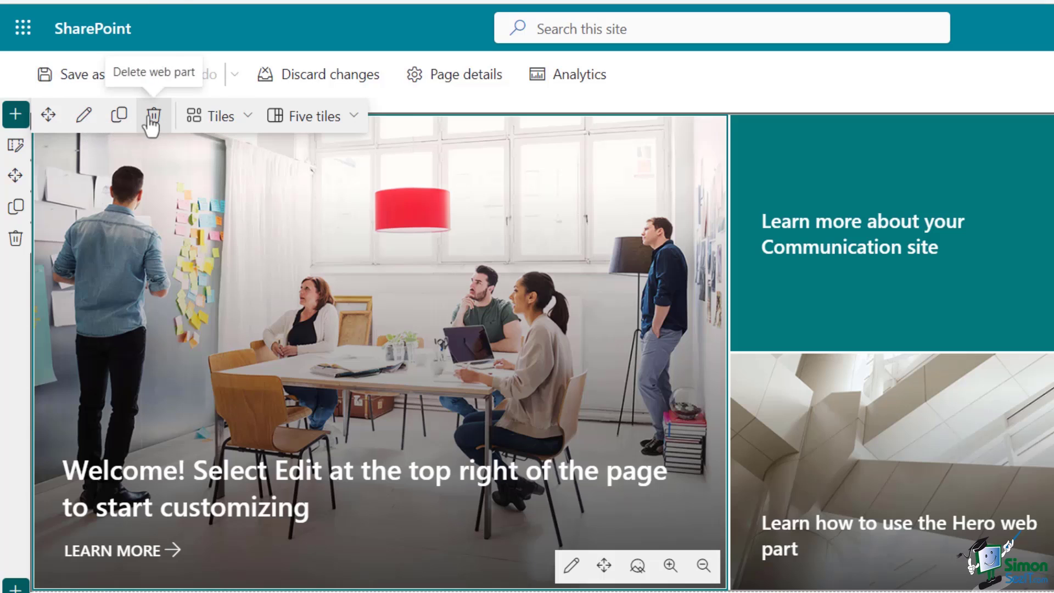
click(241, 118)
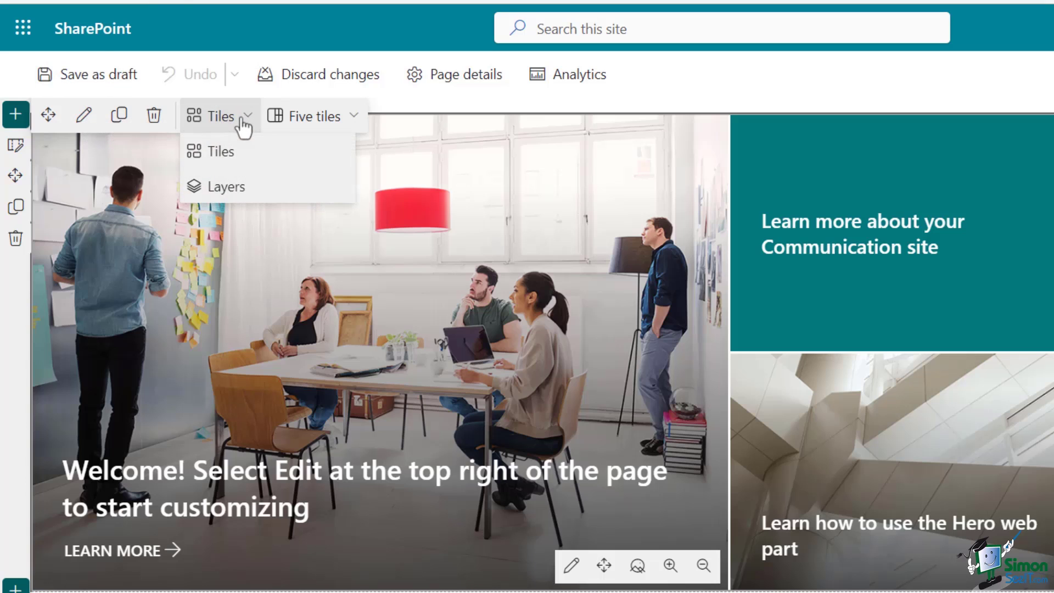
click(229, 154)
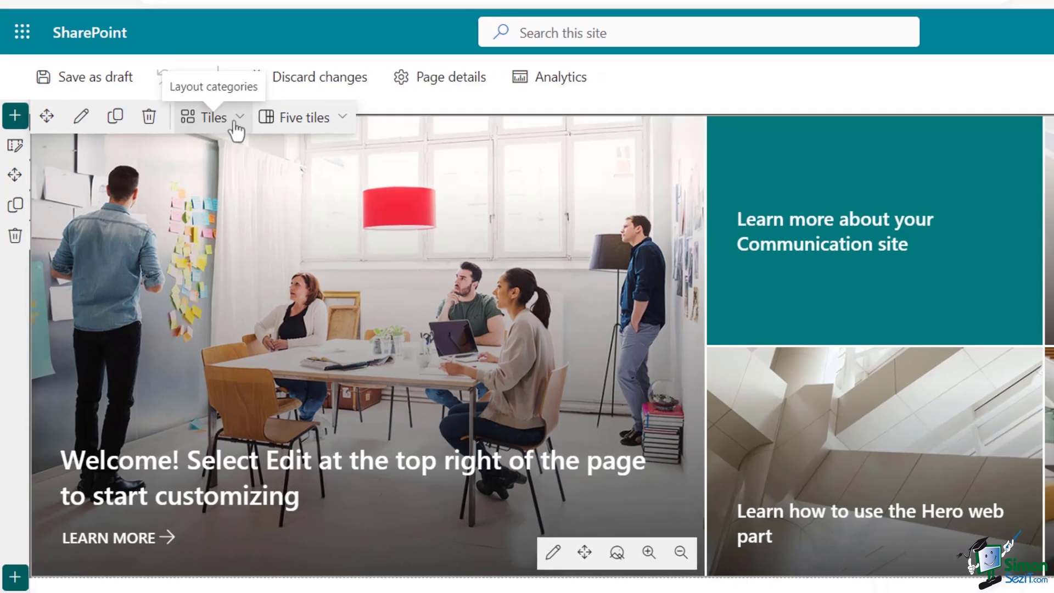
Step: Try the Layers layout on the Hero web part and switch it back to Tiles
click(241, 116)
click(162, 178)
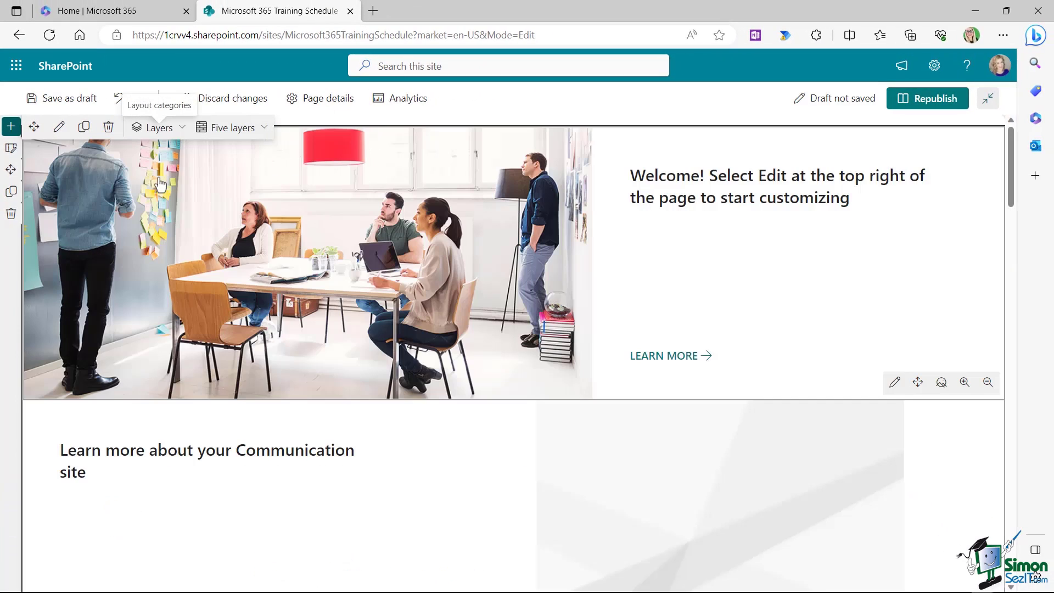
click(177, 133)
click(156, 151)
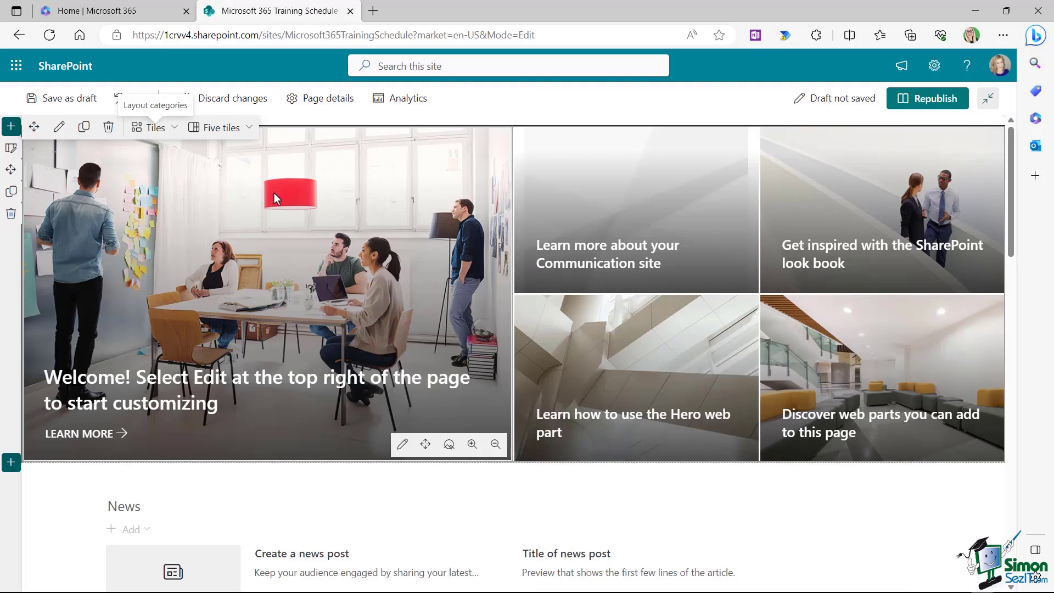
Step: Try the three-tile, two-tile and one-tile layouts on the Hero web part and return it to Five tiles
click(248, 130)
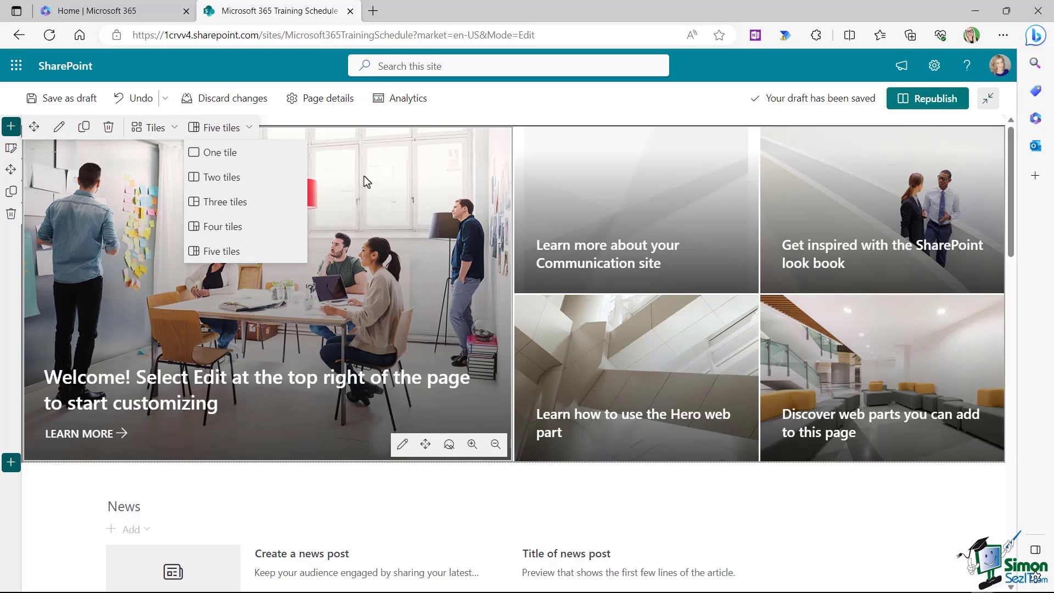
click(230, 203)
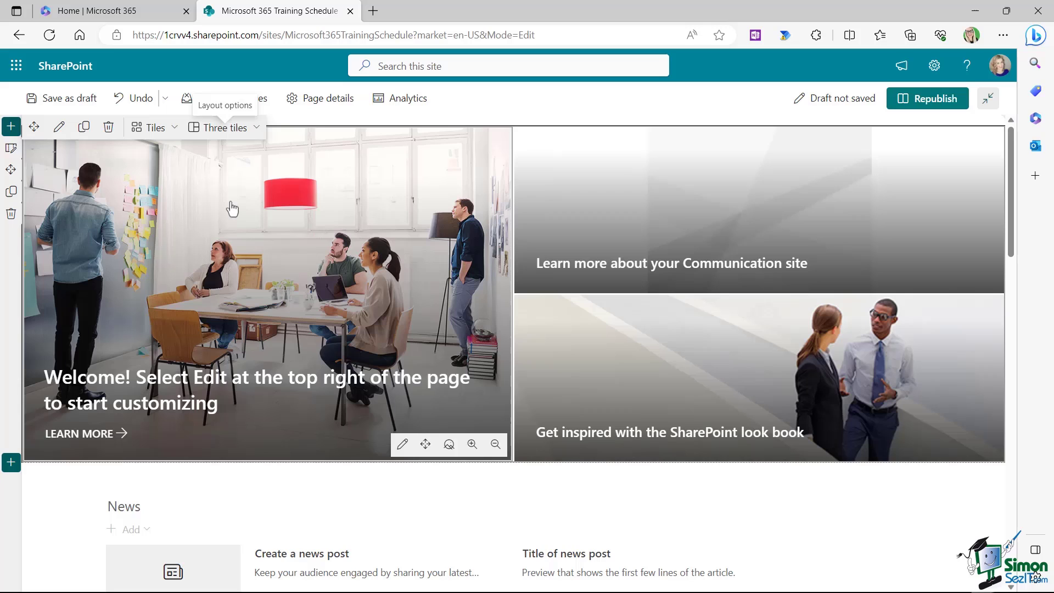
click(252, 130)
click(229, 176)
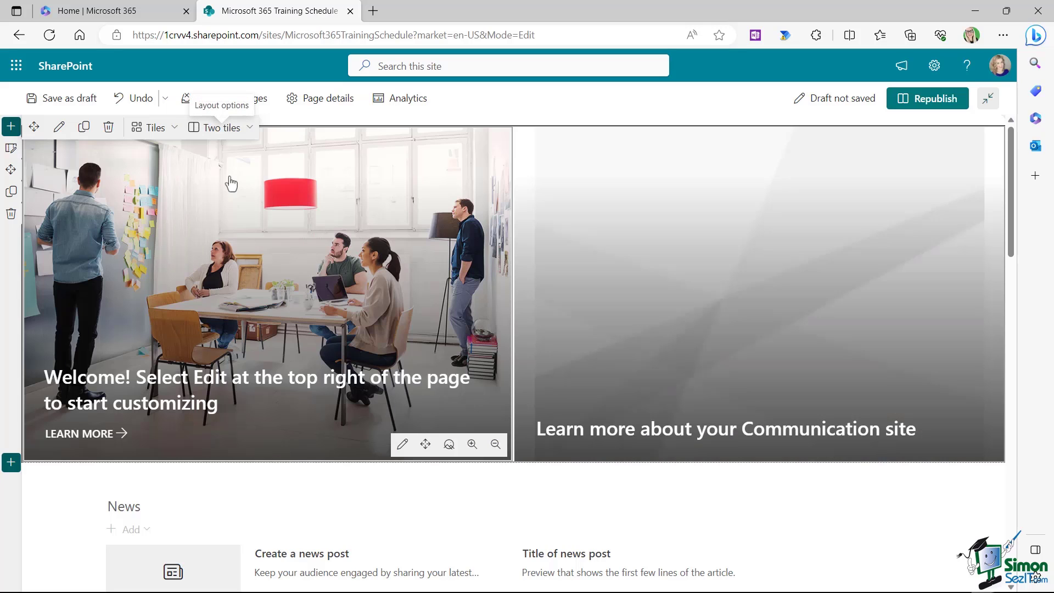
click(235, 129)
click(232, 153)
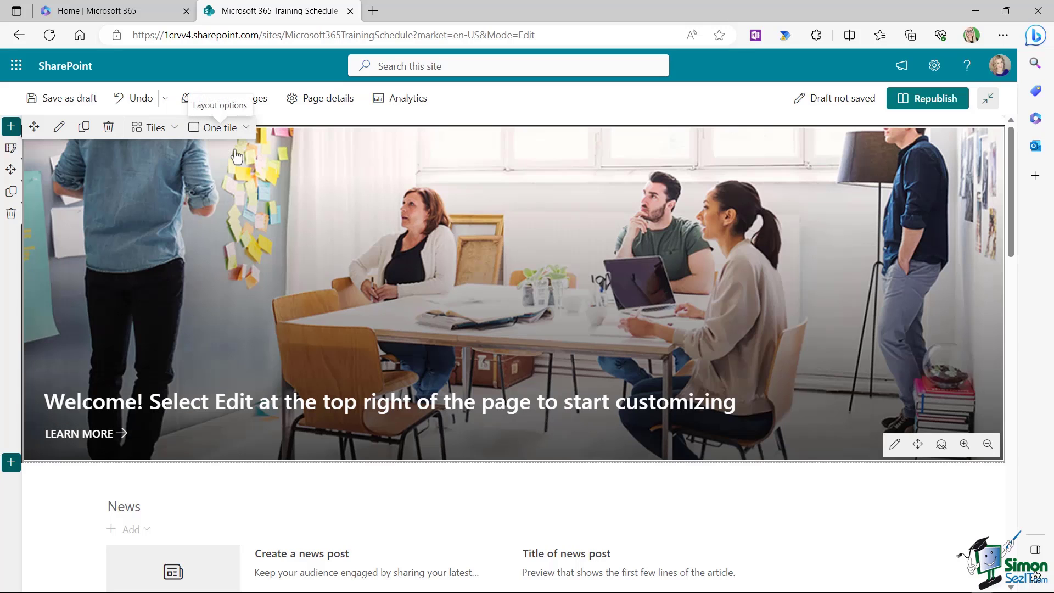
click(233, 128)
click(231, 250)
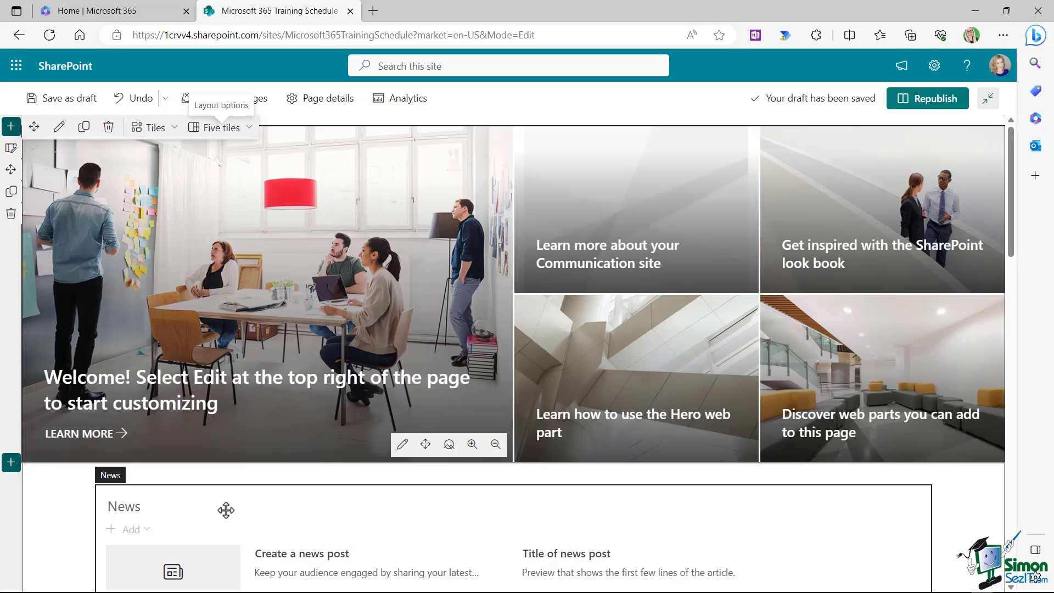
Step: Examine the editing controls of the News and Hero web parts and the controls for their page sections
scroll(75, 498, down, 5)
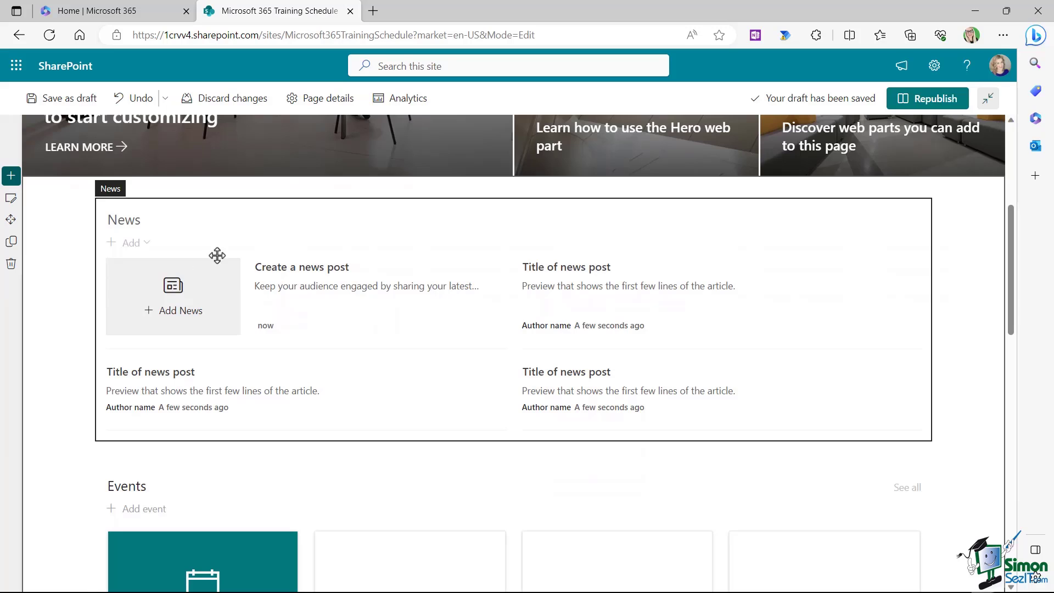
click(273, 245)
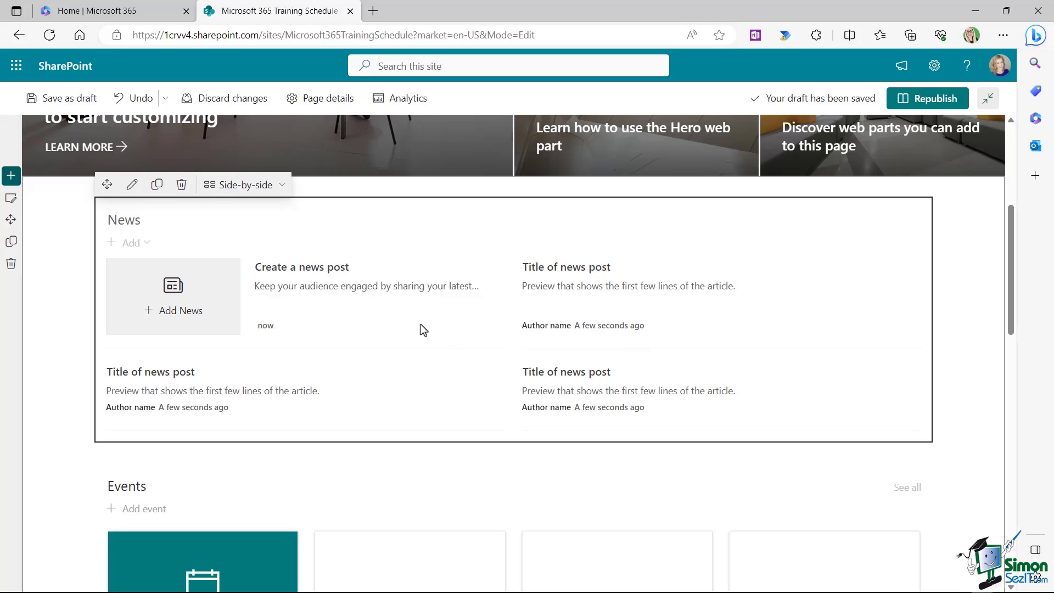
scroll(420, 323, up, 5)
click(428, 302)
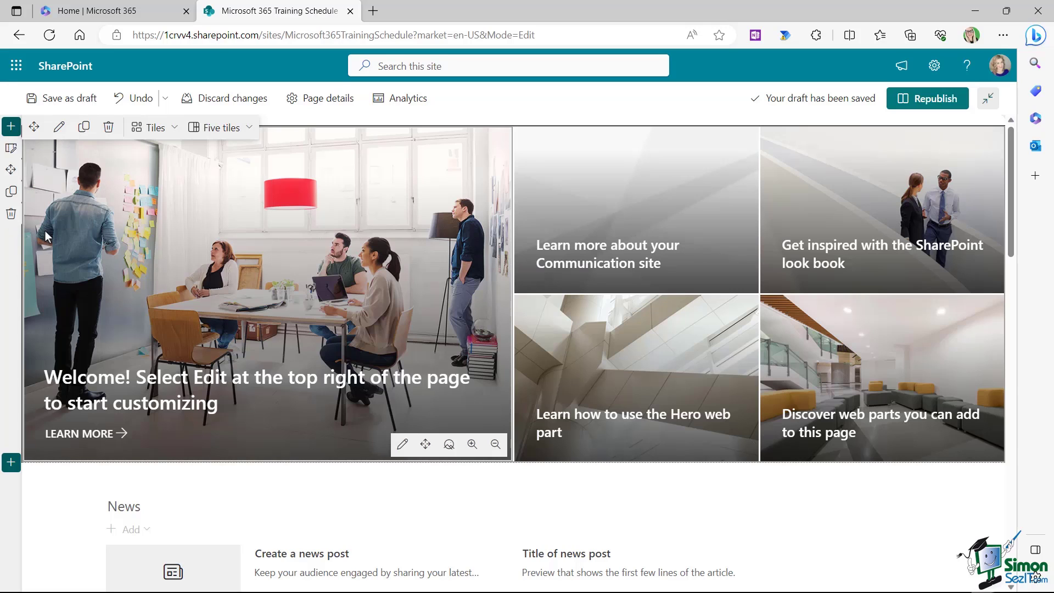
scroll(117, 357, down, 4)
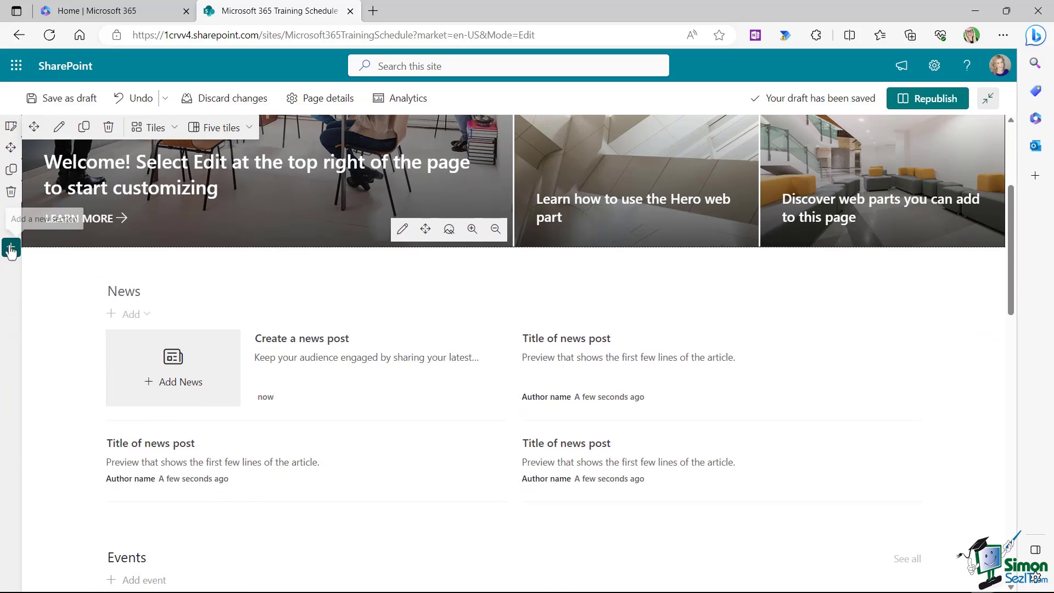
scroll(54, 314, up, 4)
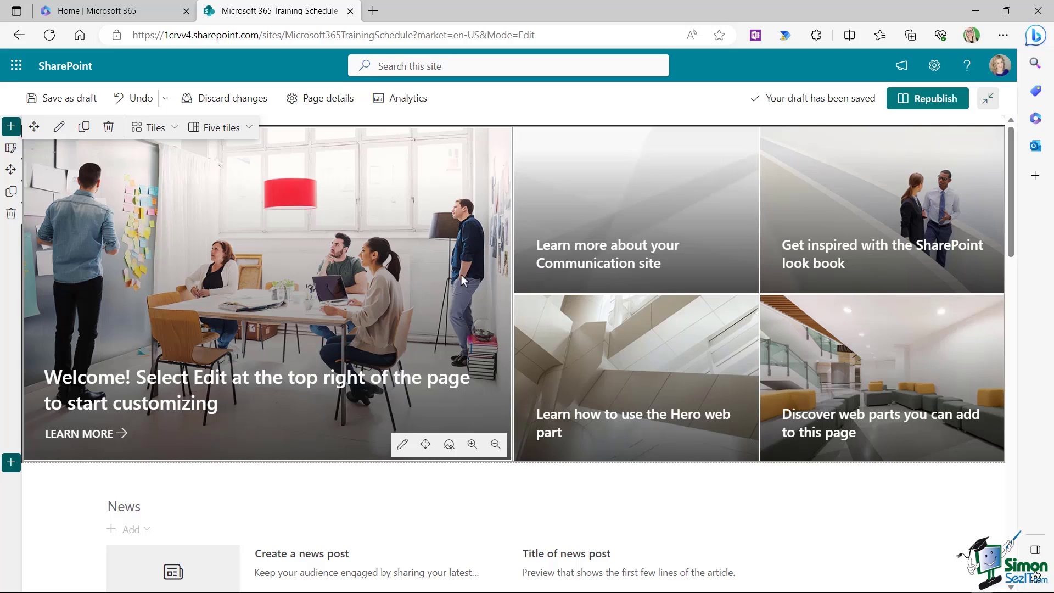
Step: Republish the Training Schedule home page, and open that site from the followed sites on the SharePoint start page
click(927, 104)
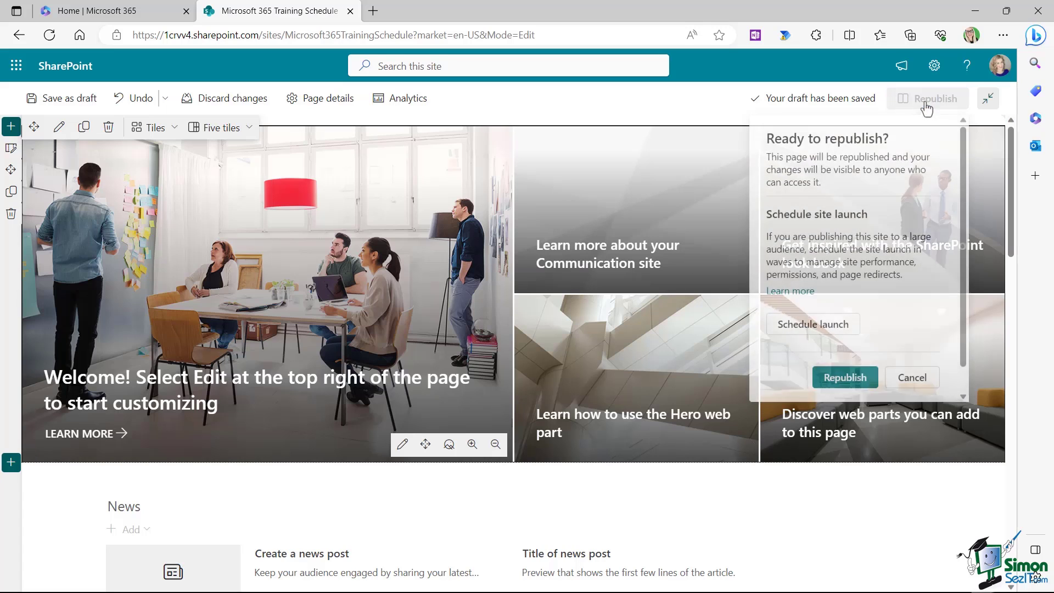
click(844, 380)
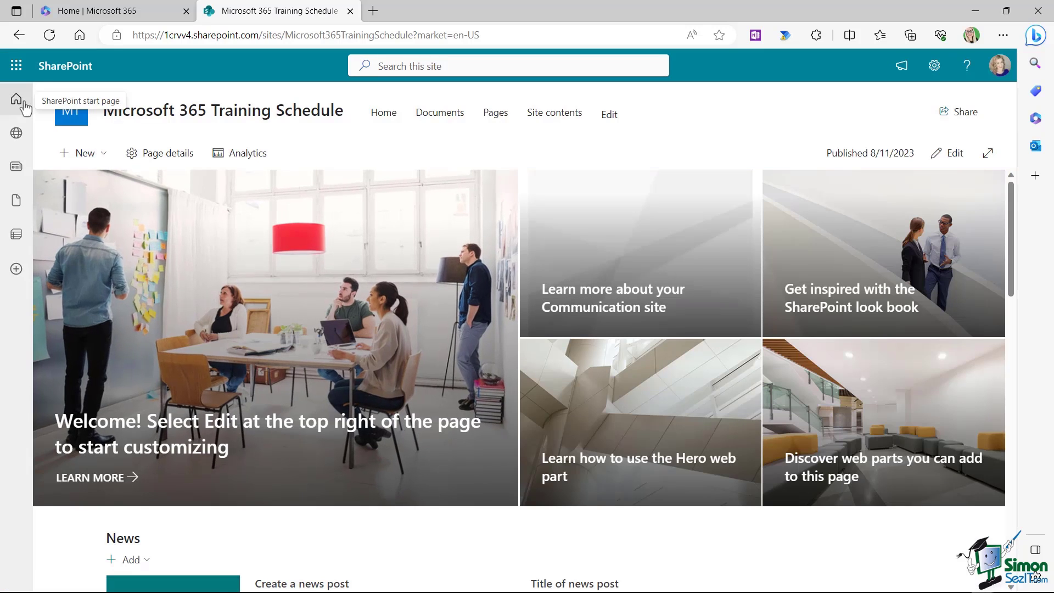
click(24, 105)
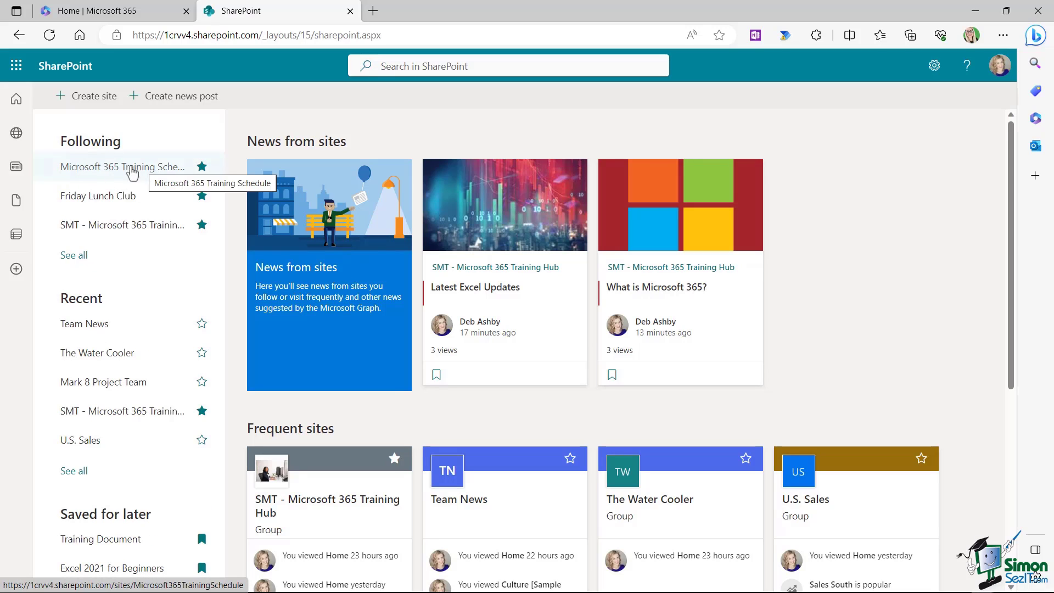
click(111, 173)
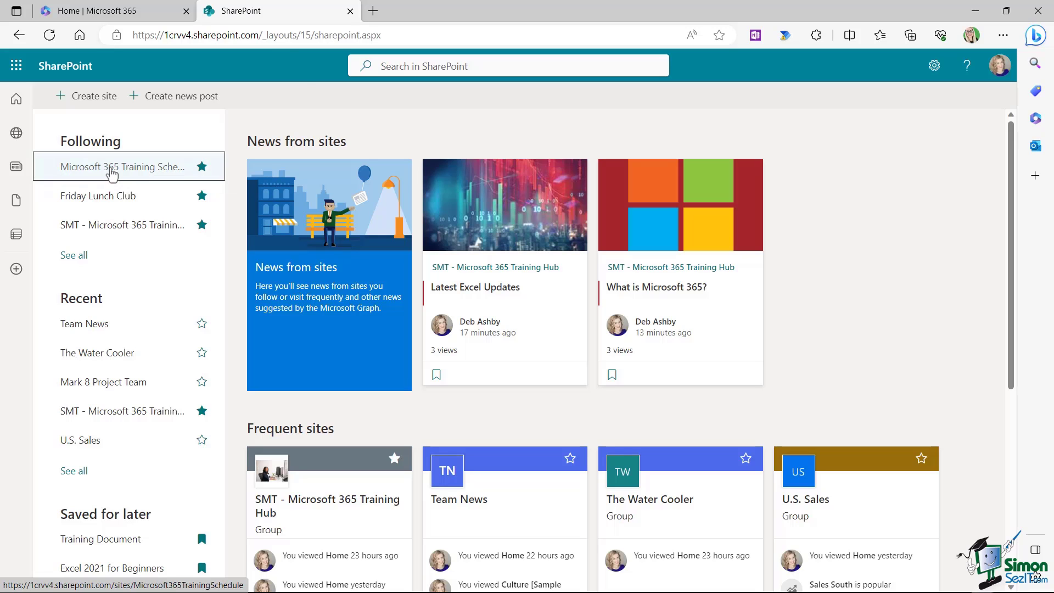
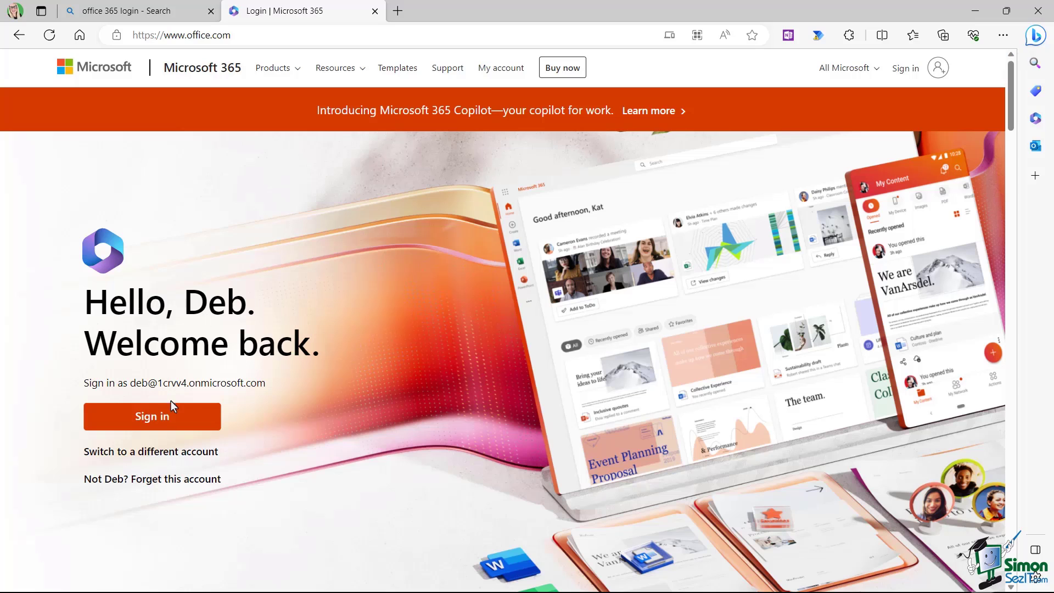
Step: Sign in to Microsoft 365 with the remembered account and switch to SharePoint
click(155, 422)
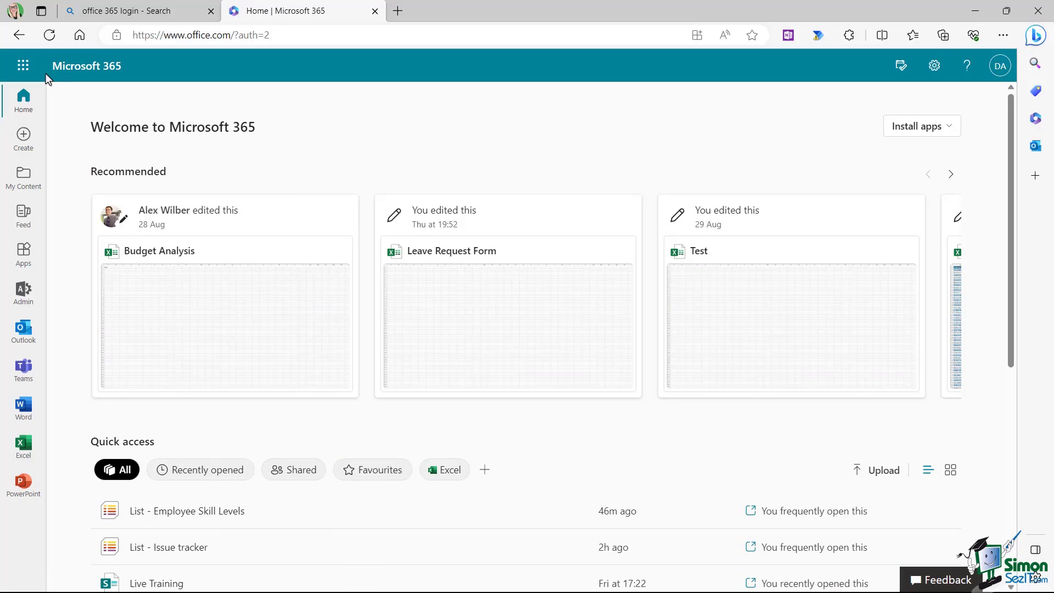
click(23, 68)
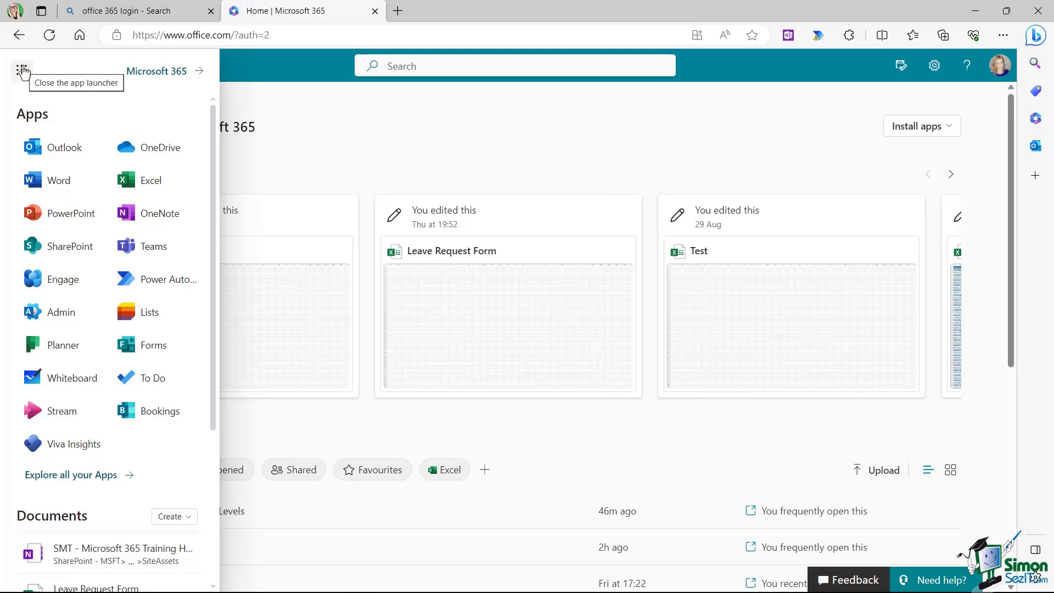
click(61, 254)
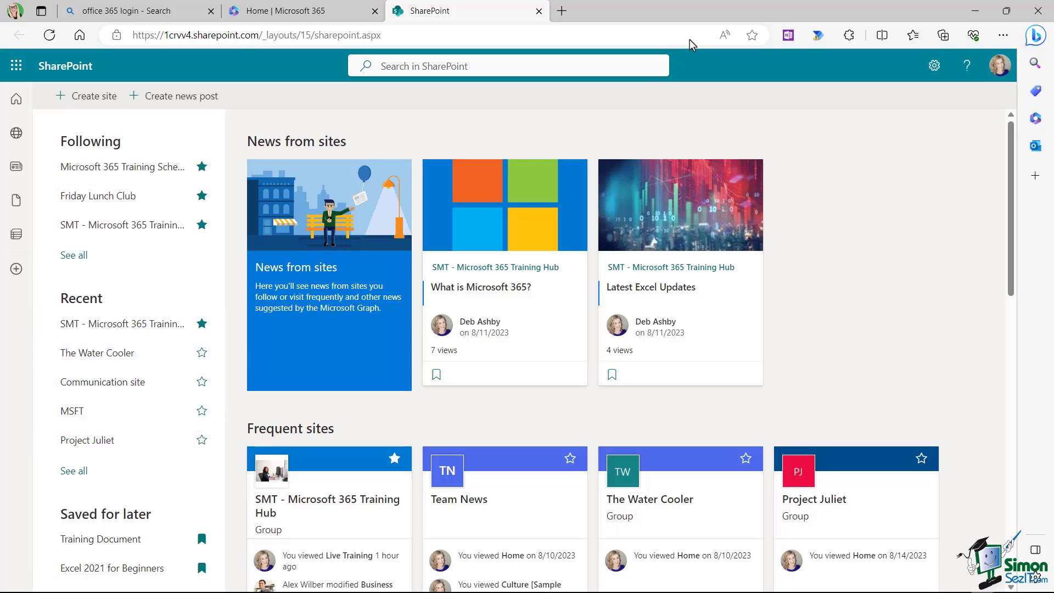
Step: Review the SharePoint settings options and the frequent sites on the start page
click(933, 66)
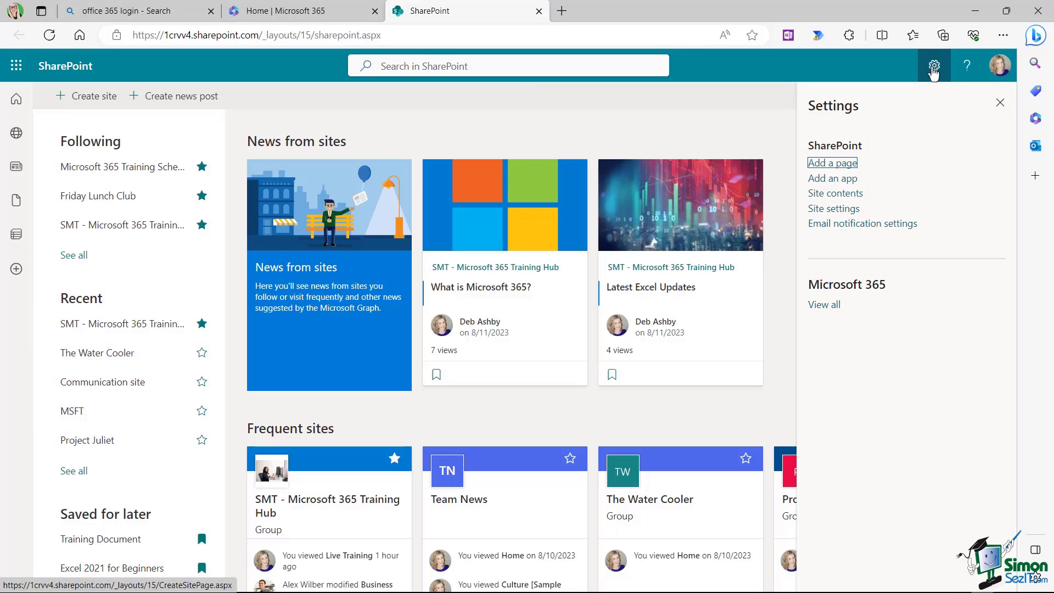
click(791, 125)
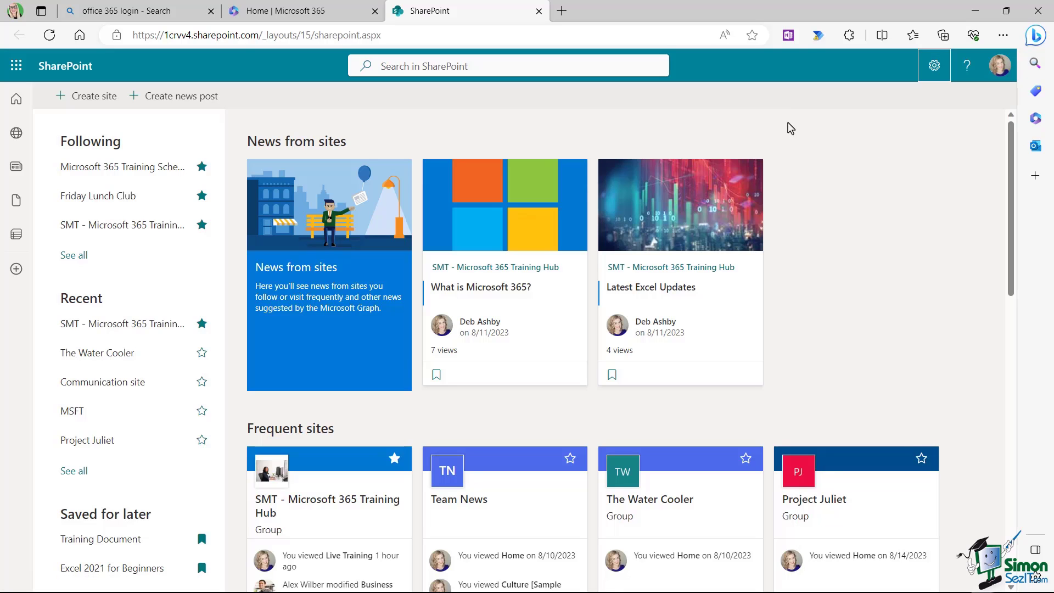
scroll(790, 127, down, 1)
scroll(790, 128, down, 5)
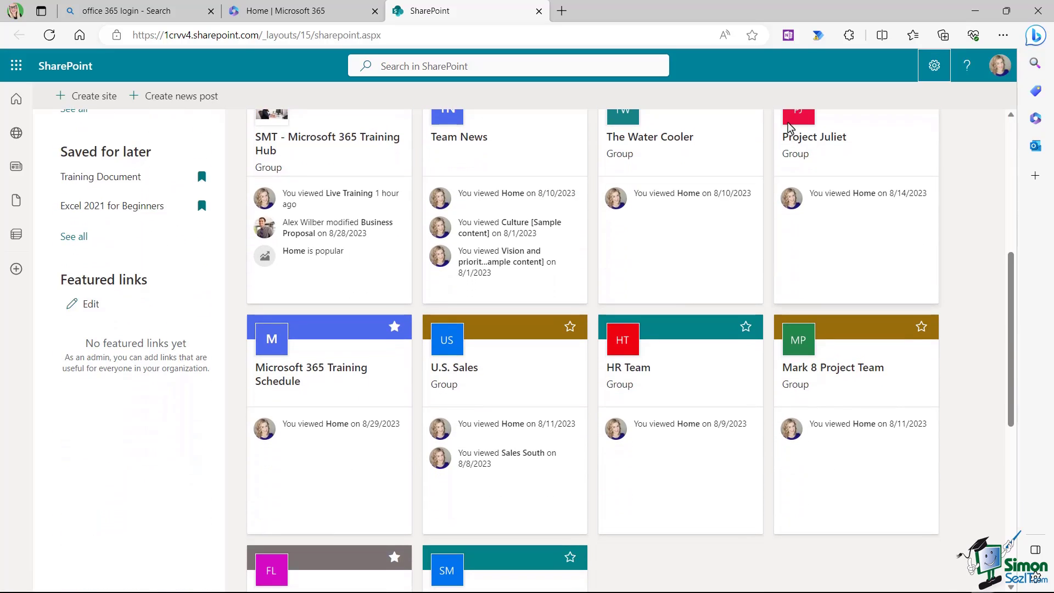
scroll(788, 129, up, 6)
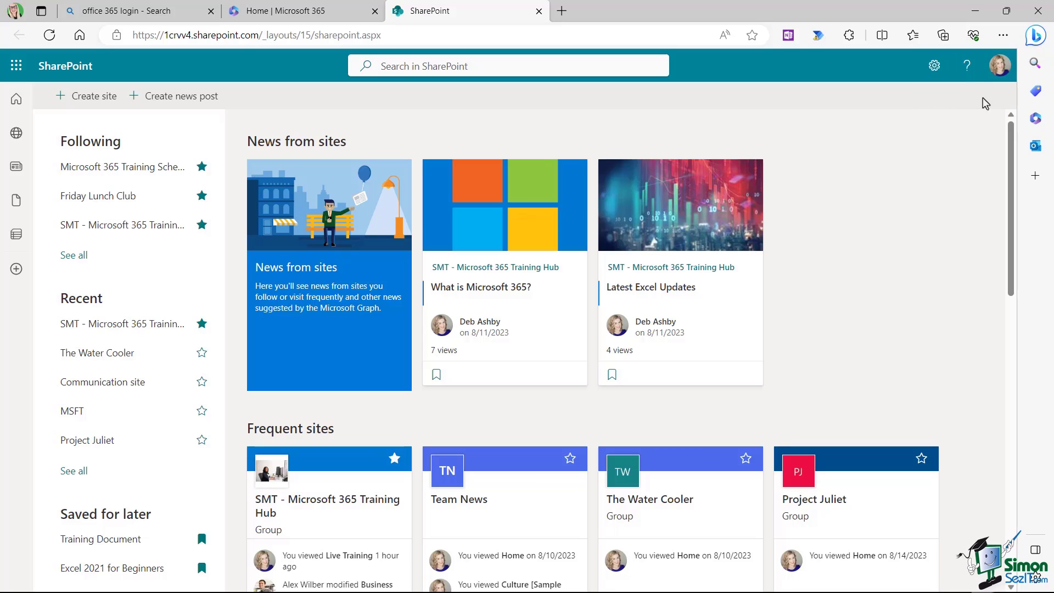
Step: Open the account's Microsoft 365 profile and review the contact information section of its update page
click(998, 66)
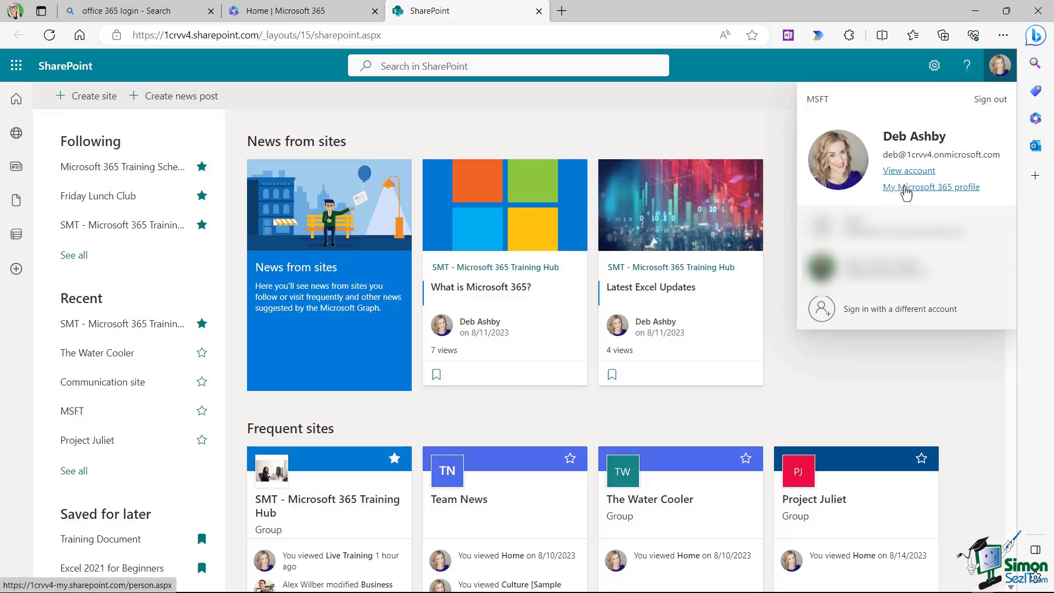
click(904, 189)
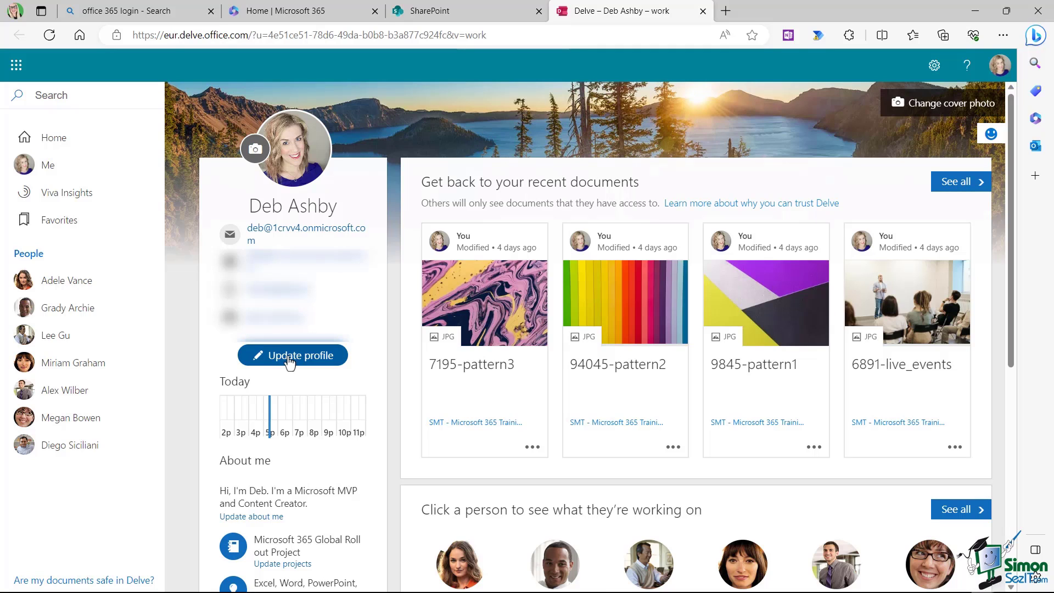
click(286, 355)
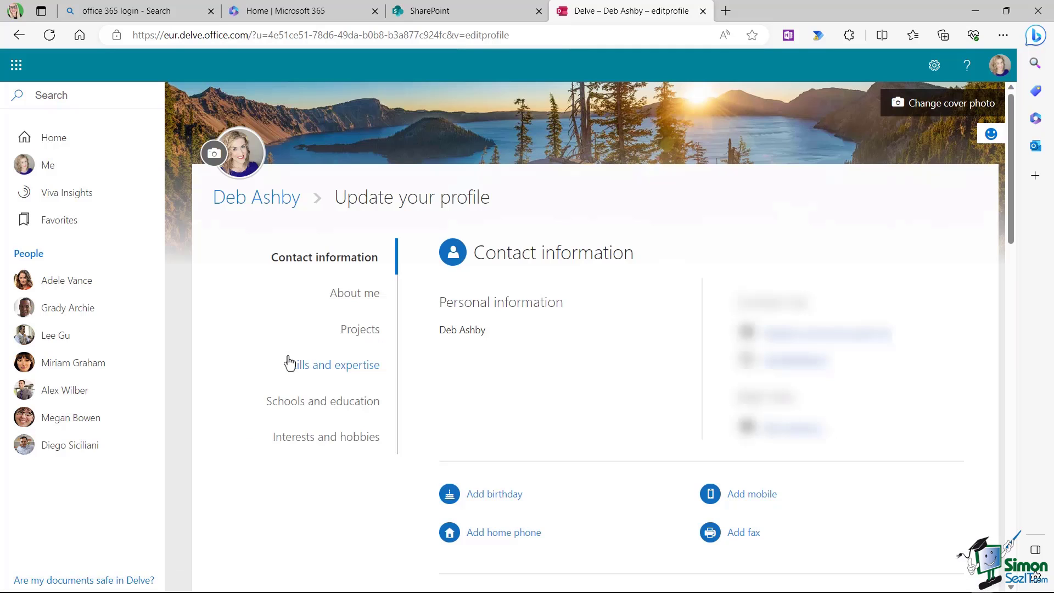
scroll(591, 308, down, 3)
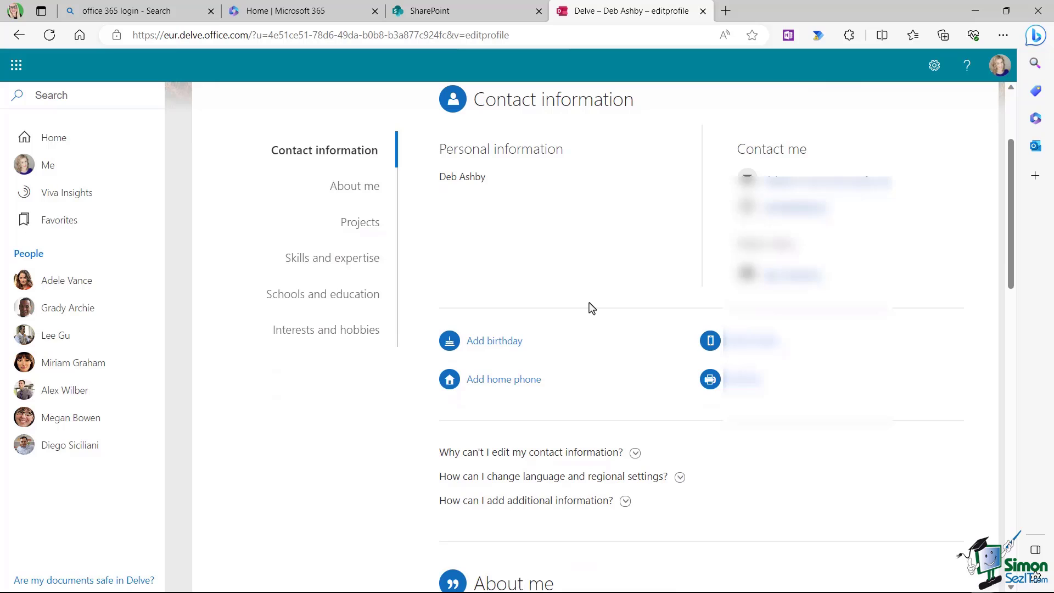
scroll(592, 308, up, 3)
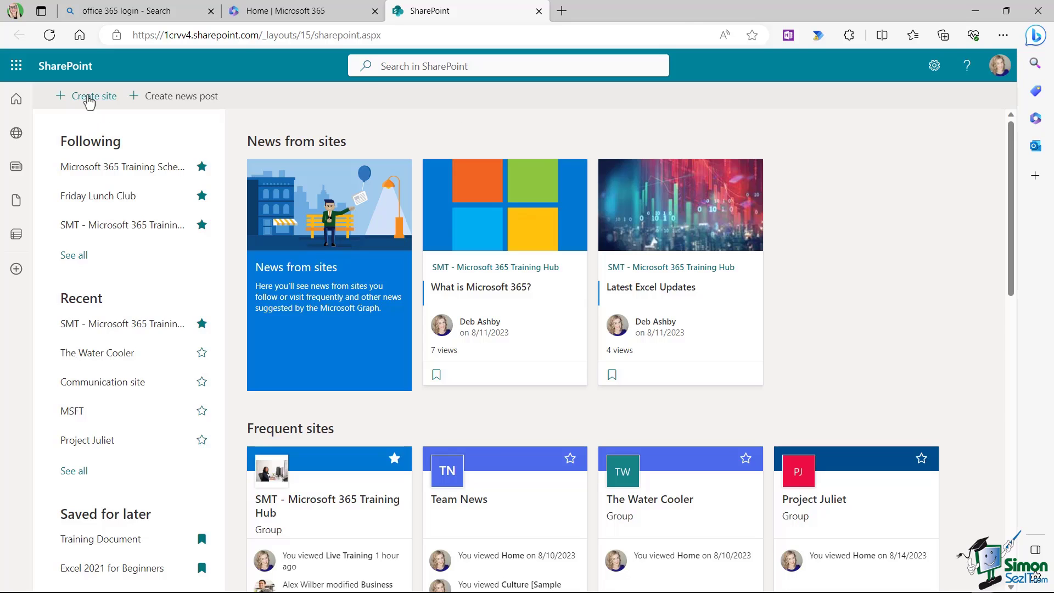
Step: Set up a new private team site named Contoso Travel with English as its language
click(90, 101)
click(553, 277)
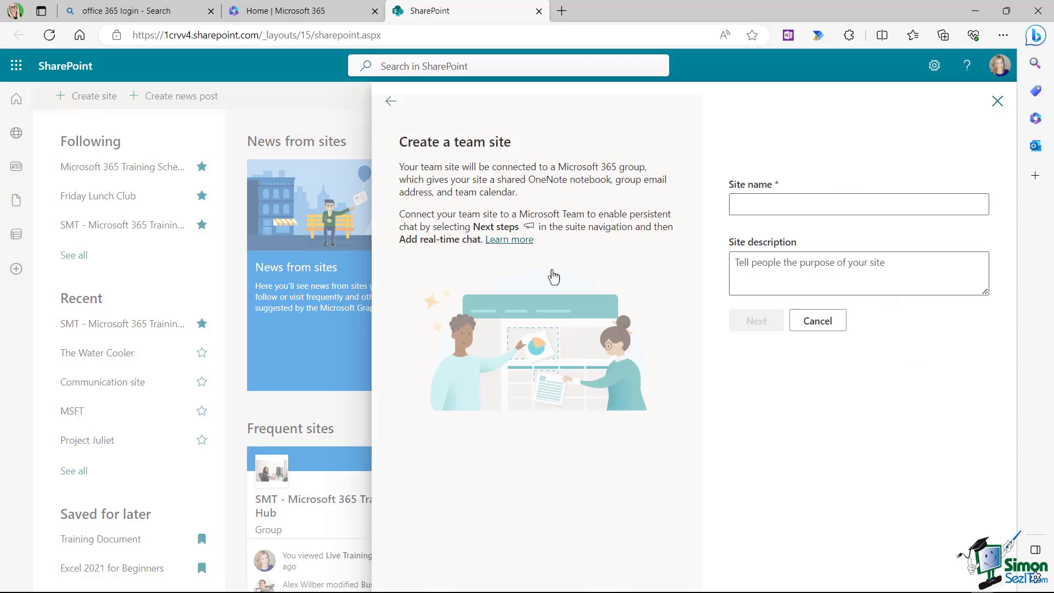
click(761, 207)
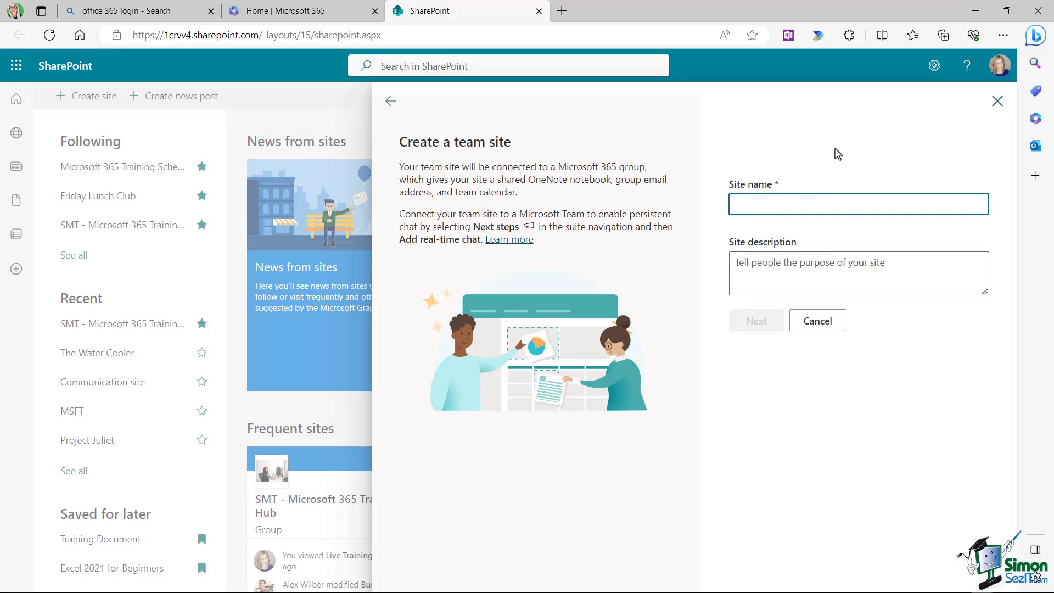
text(Contoso Travel)
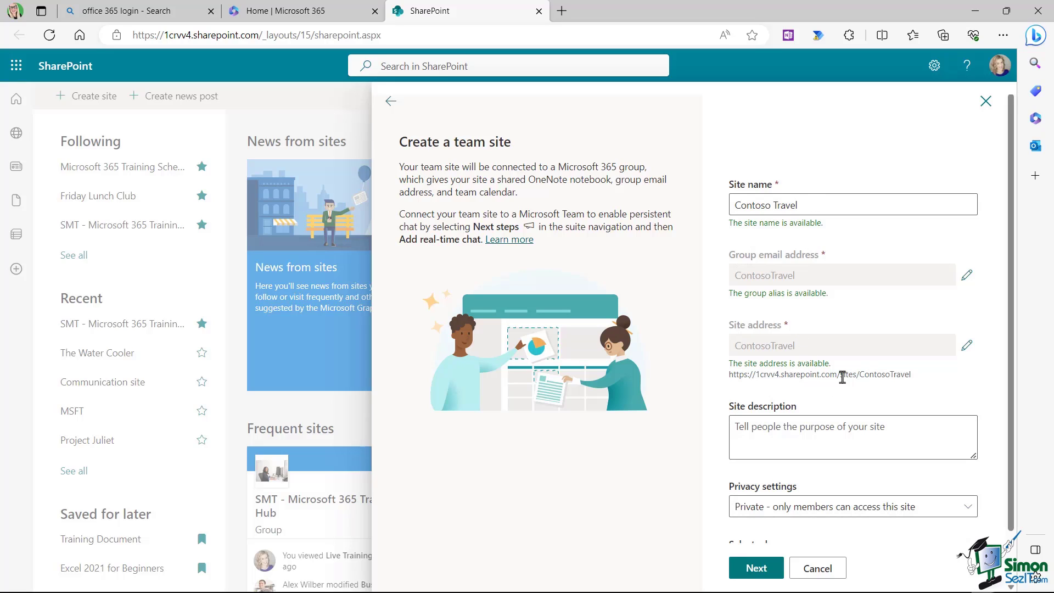
scroll(841, 377, down, 1)
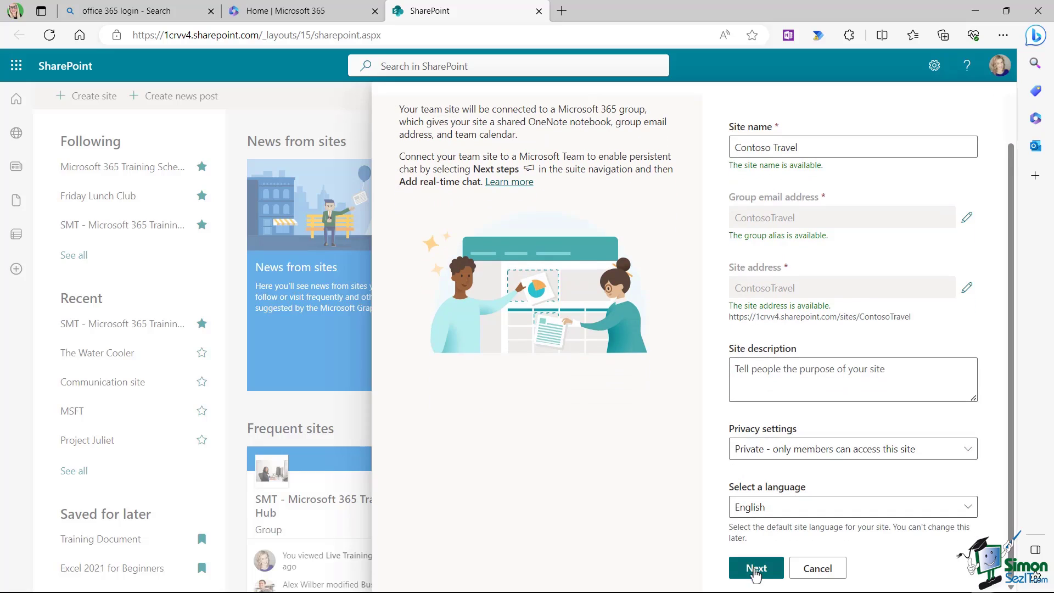
click(755, 567)
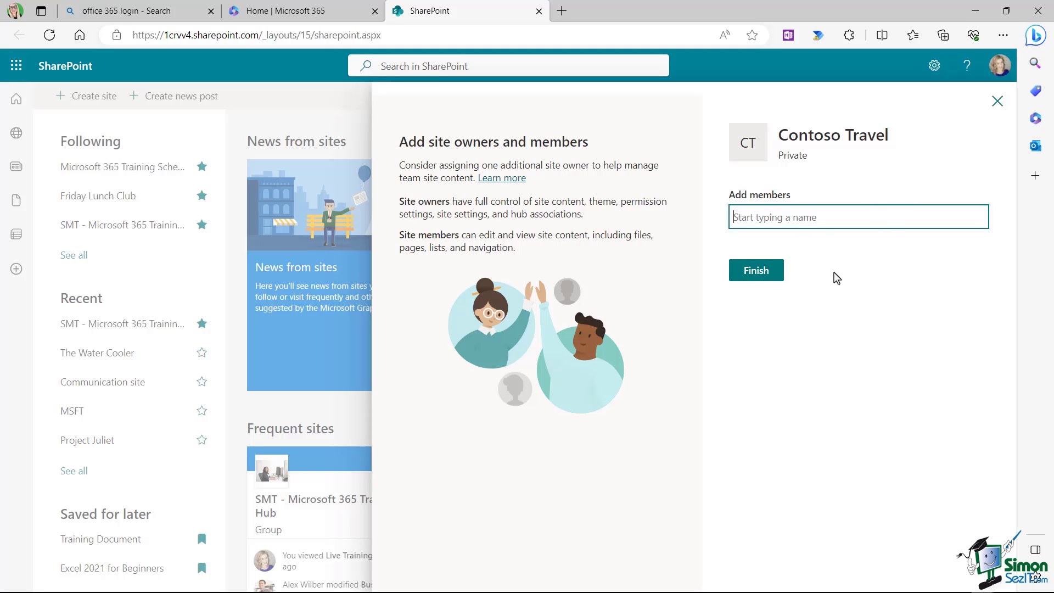
Step: Add two colleagues as members of the Contoso Travel site and finish creating it, dismissing the template and next-steps suggestions
text(adele)
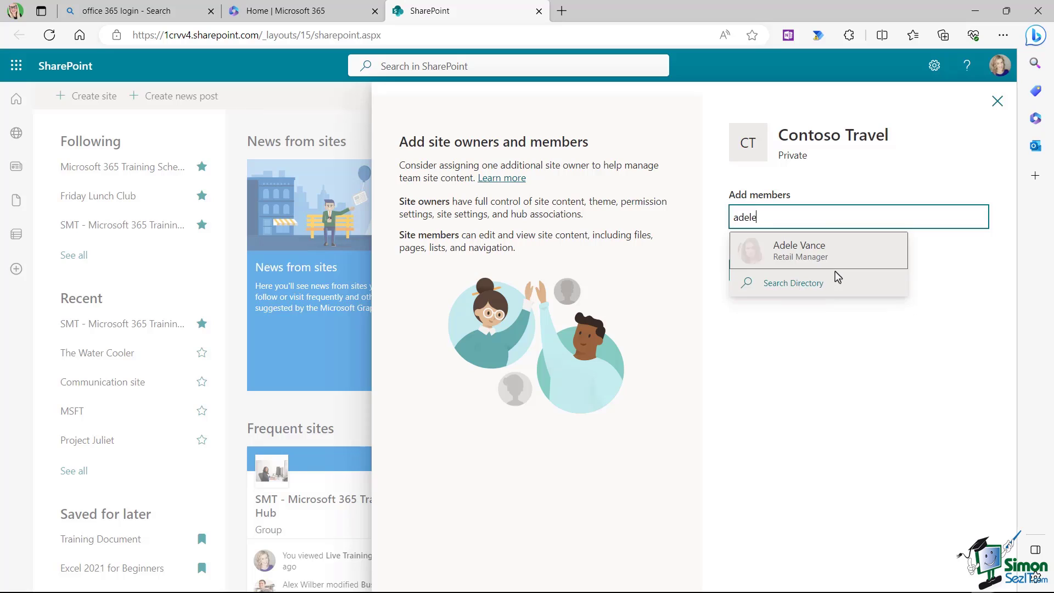
click(828, 259)
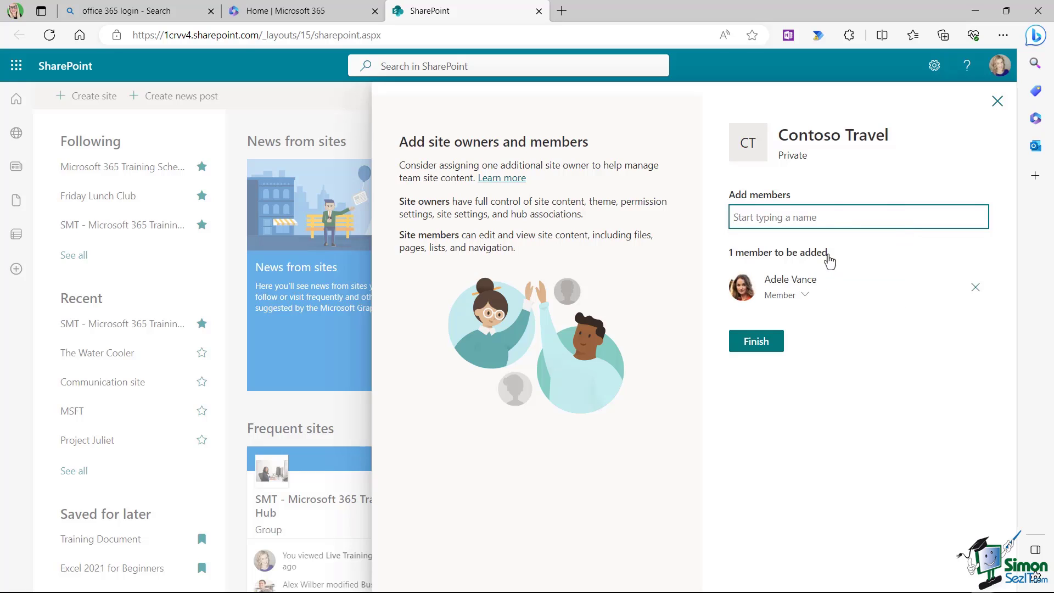
text(lee)
click(828, 258)
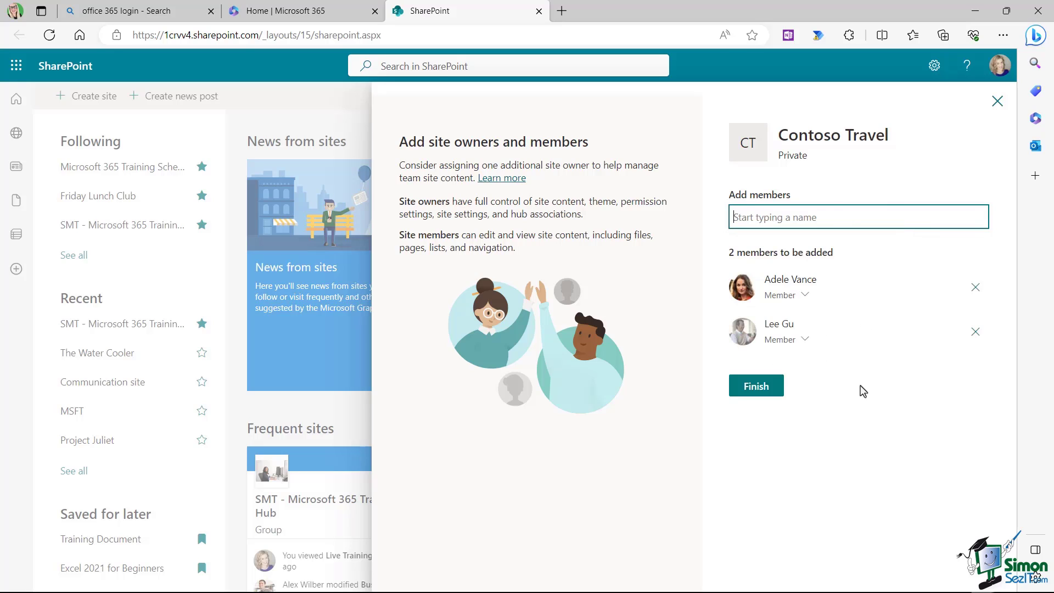
click(769, 395)
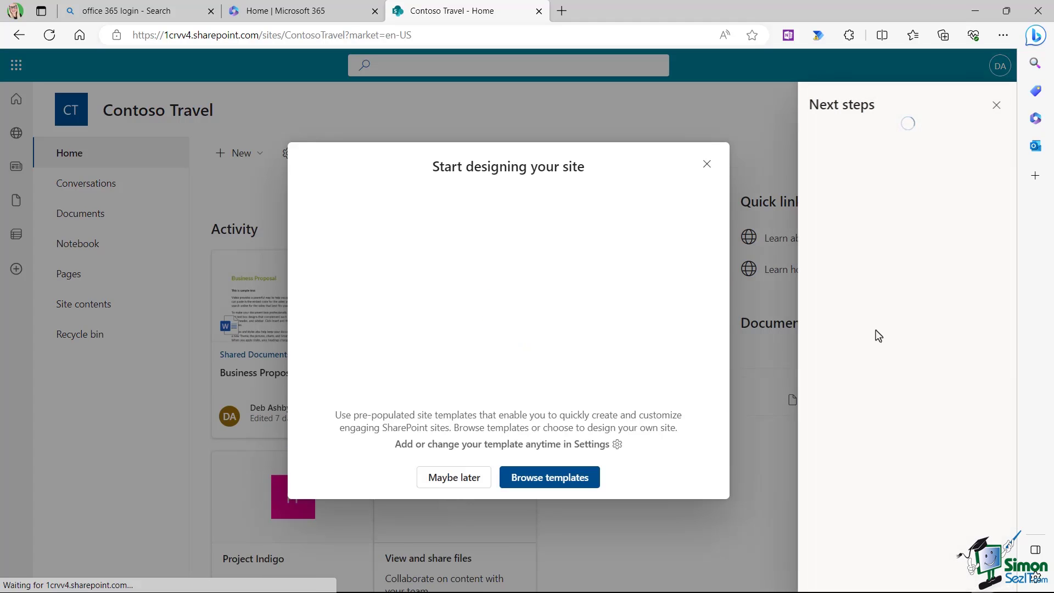
click(707, 164)
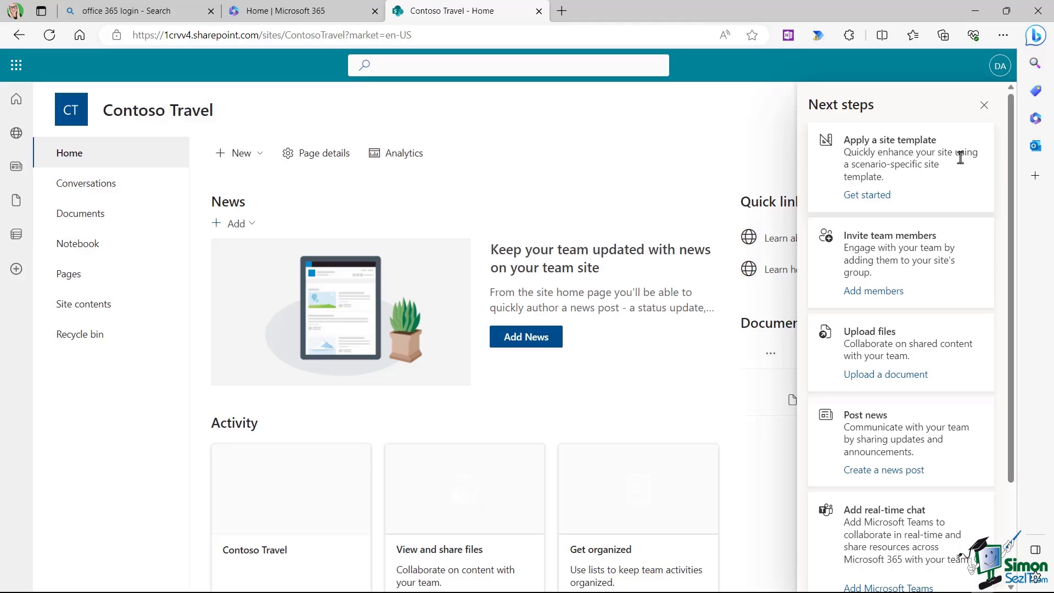
click(983, 105)
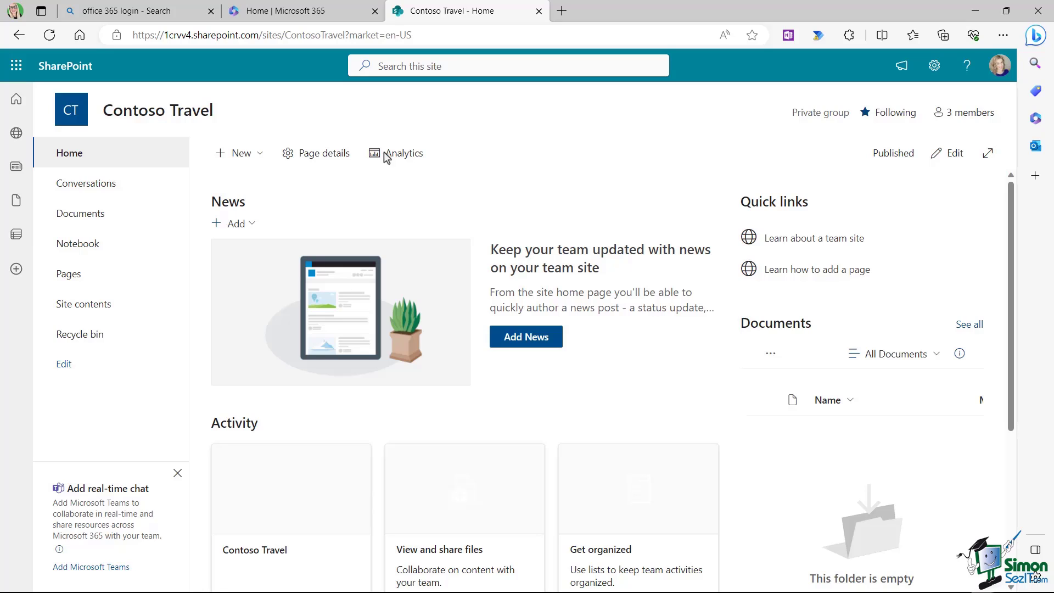
click(248, 225)
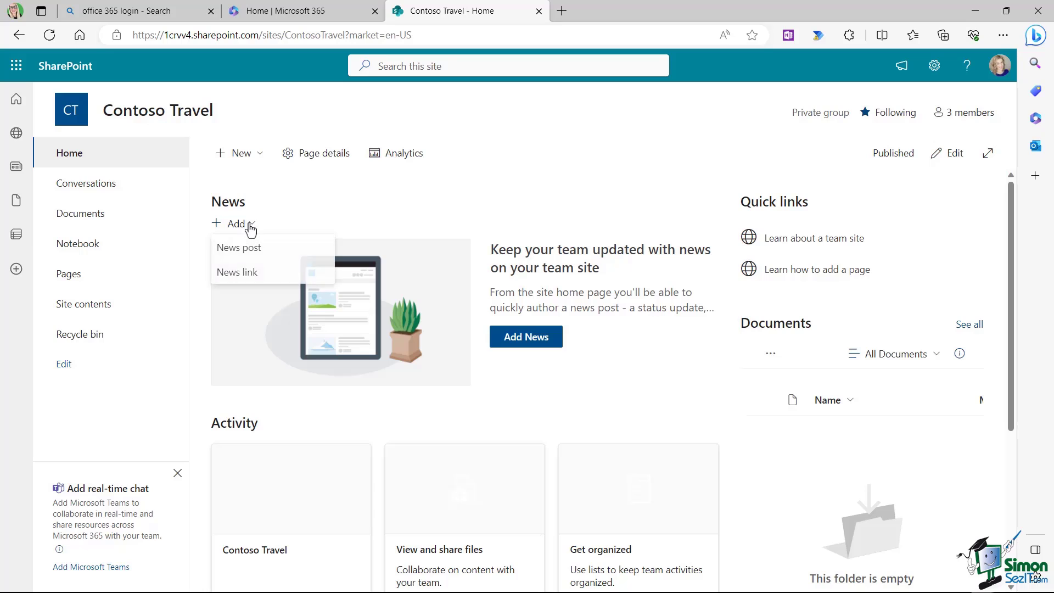
click(248, 275)
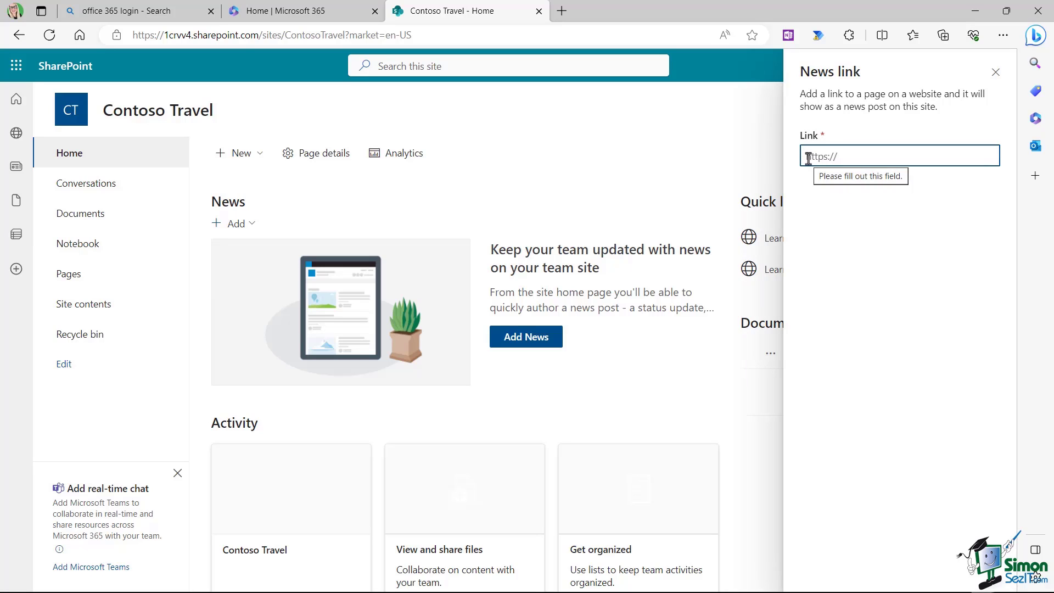
key(ctrl+v)
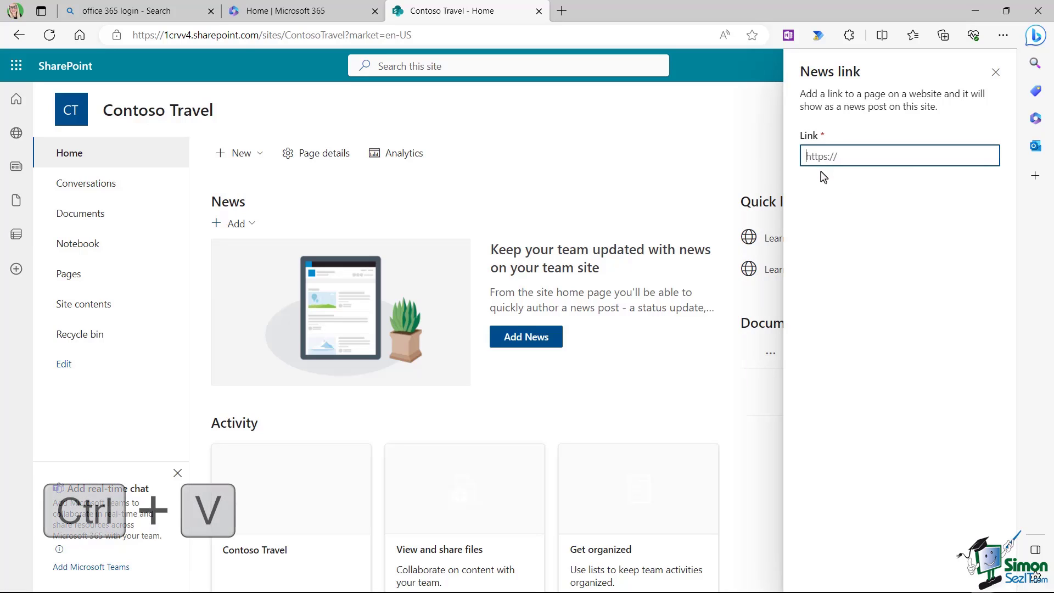
text(https://www.cntraveller.com/)
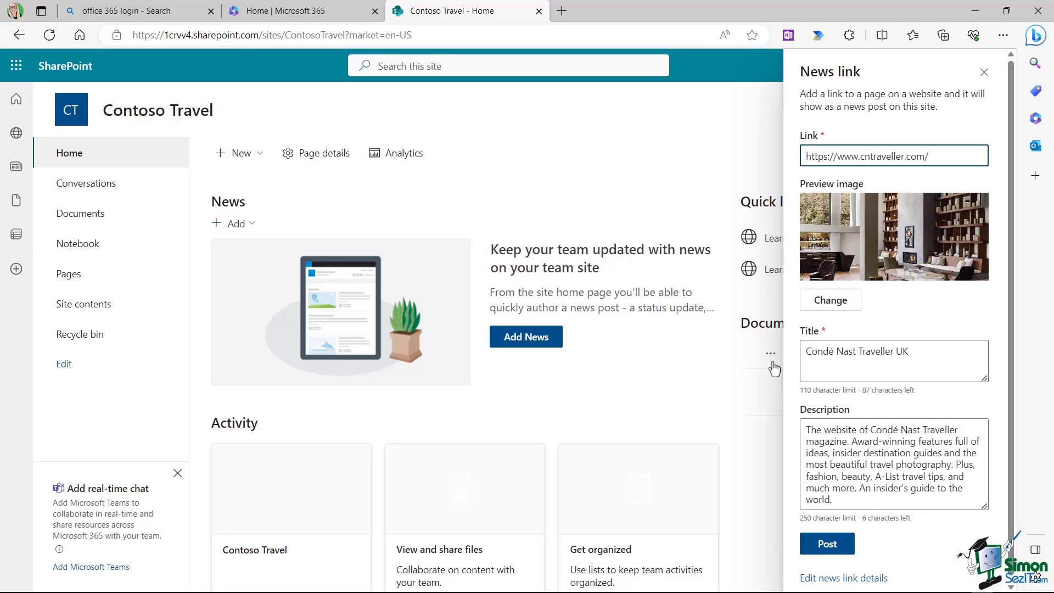
click(826, 543)
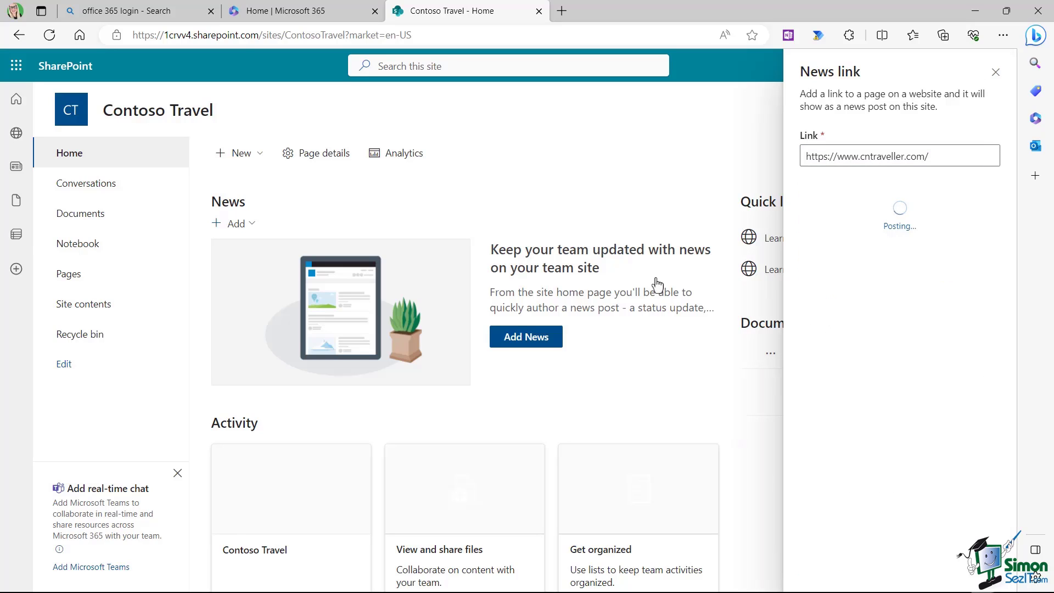
click(250, 224)
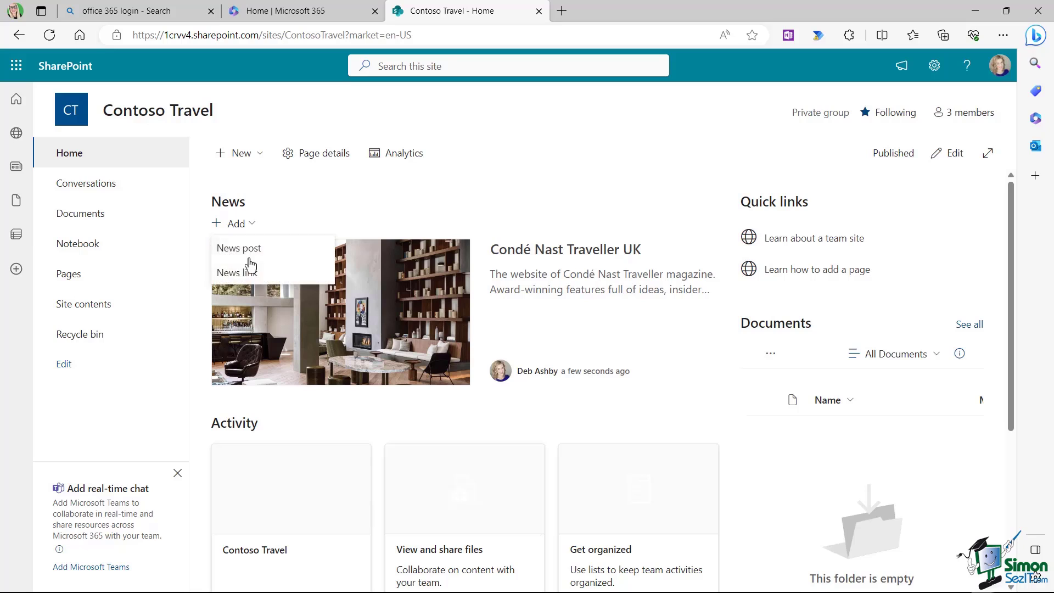
click(239, 273)
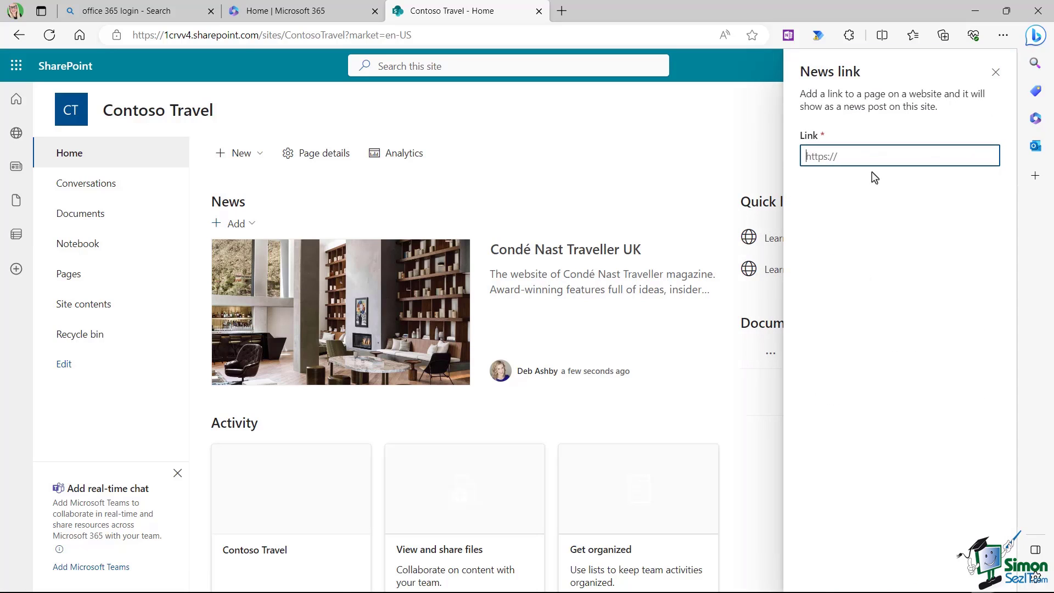
text(https://www.lonelyplanet.com/)
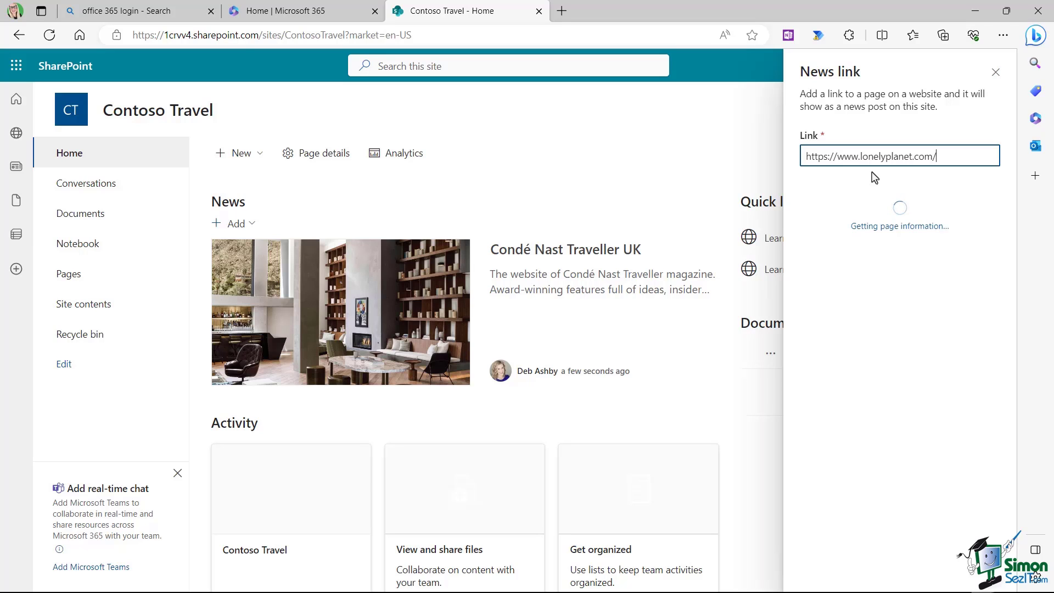
click(824, 549)
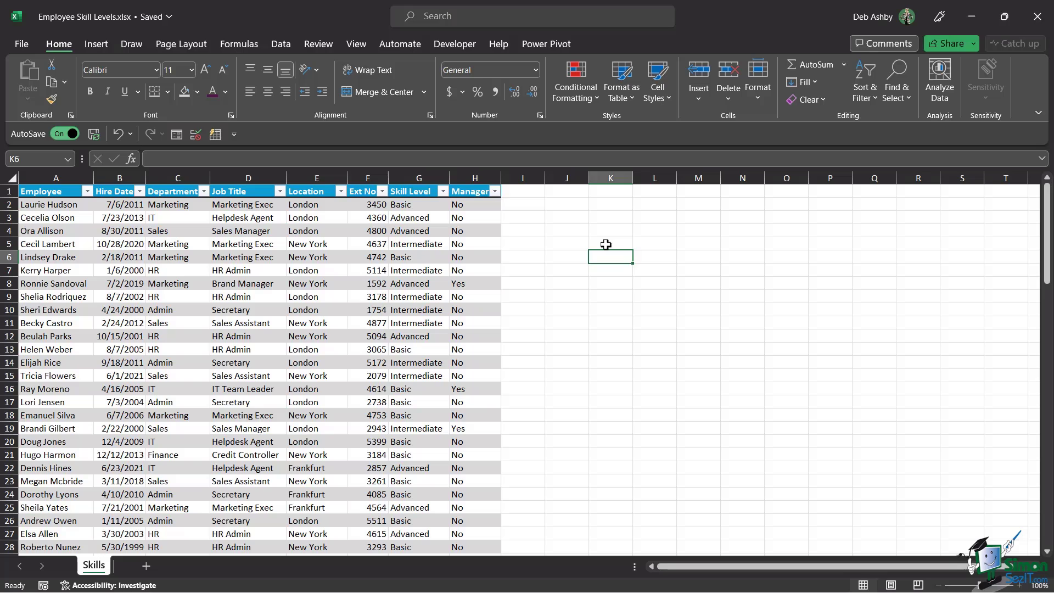
Step: In Excel, examine the rows of the Employee Skill Levels table and its columns from Hire Date to Manager
click(396, 259)
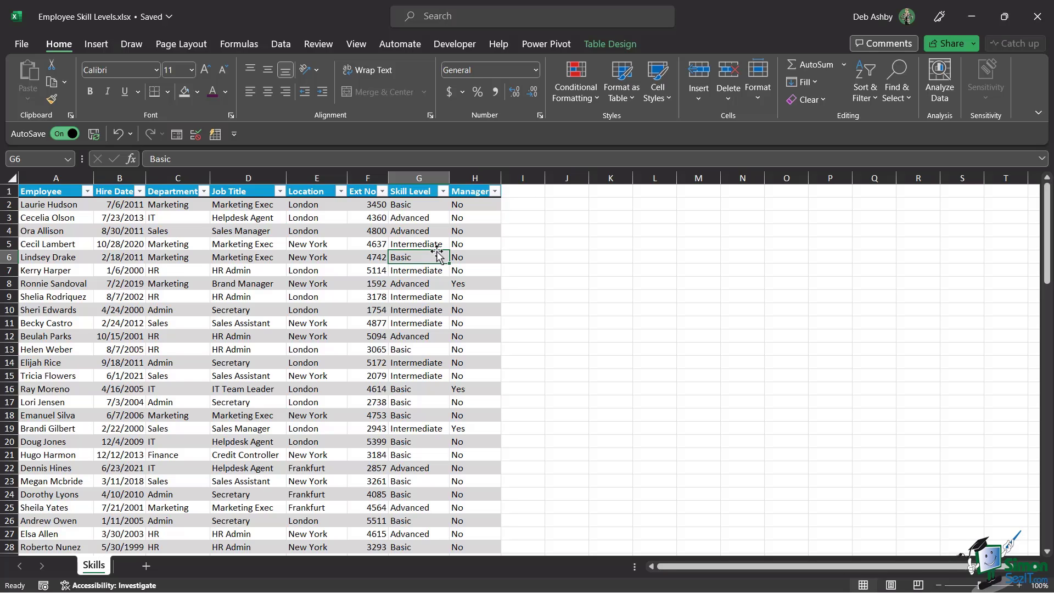
click(12, 204)
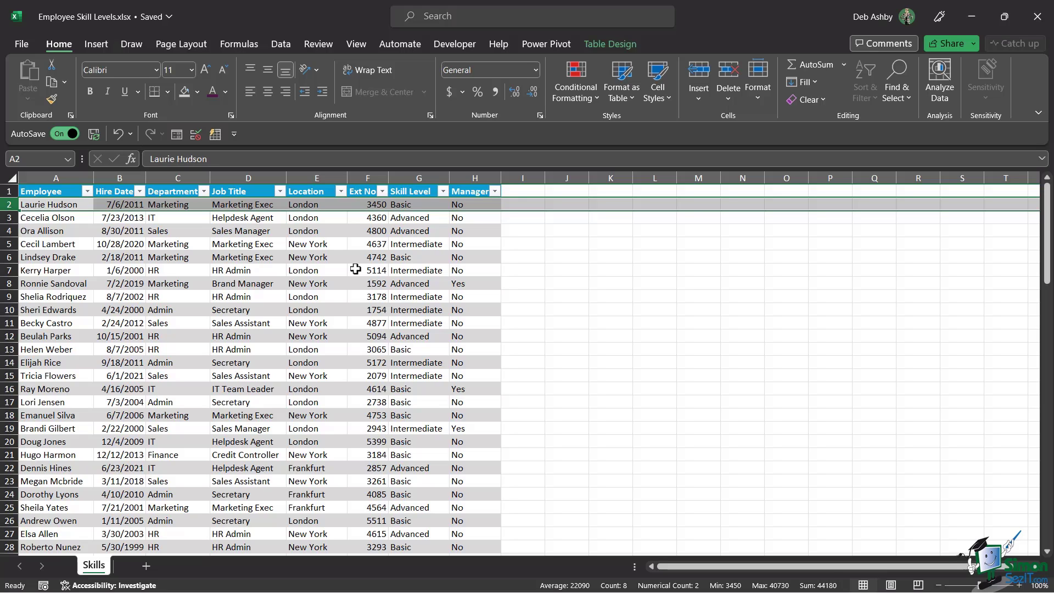
click(157, 272)
scroll(156, 277, down, 11)
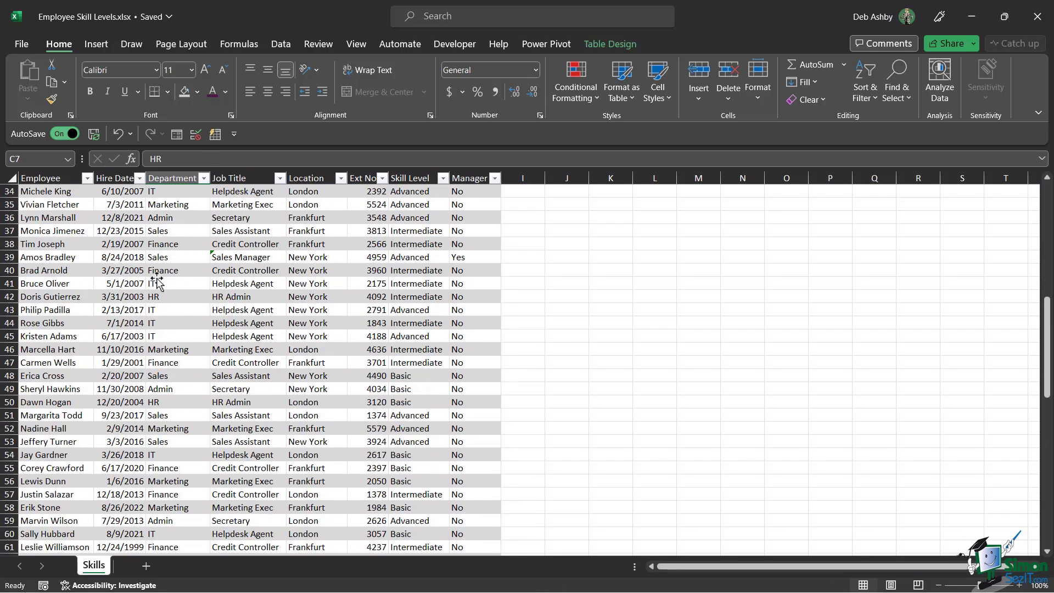
scroll(156, 281, up, 11)
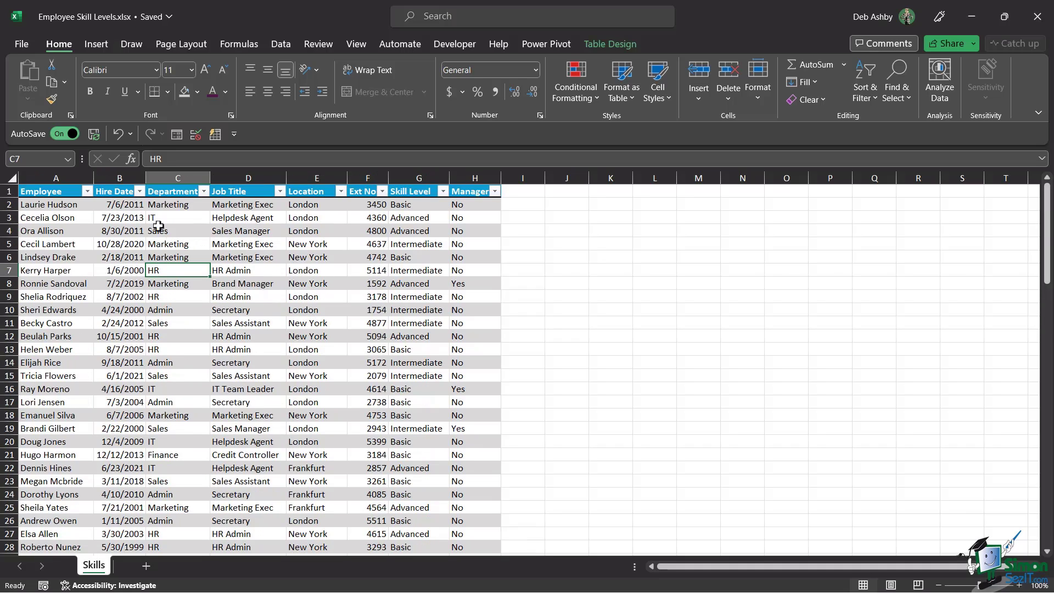
click(118, 205)
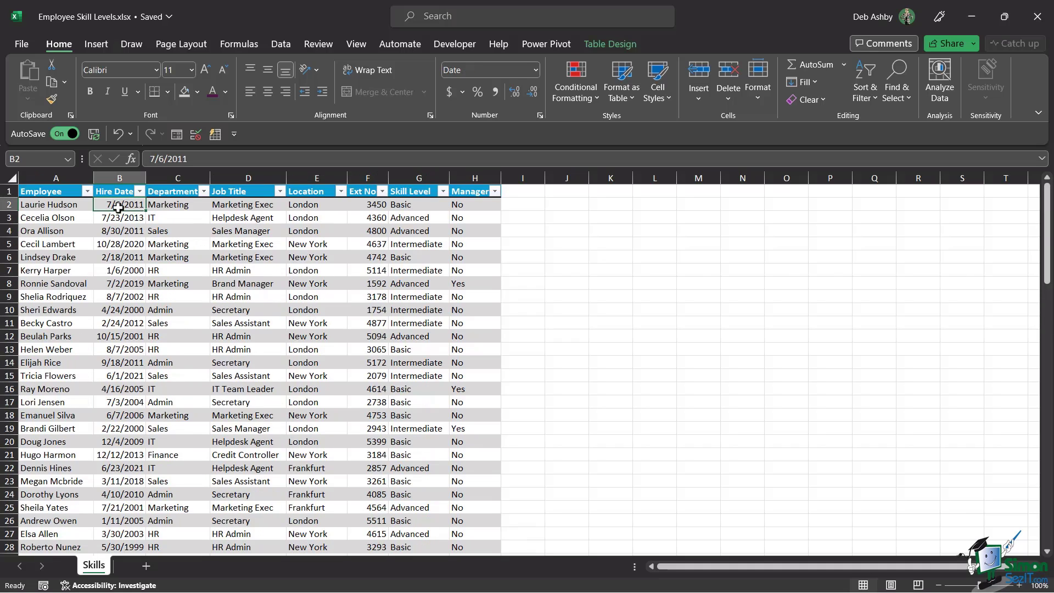
click(177, 207)
click(255, 206)
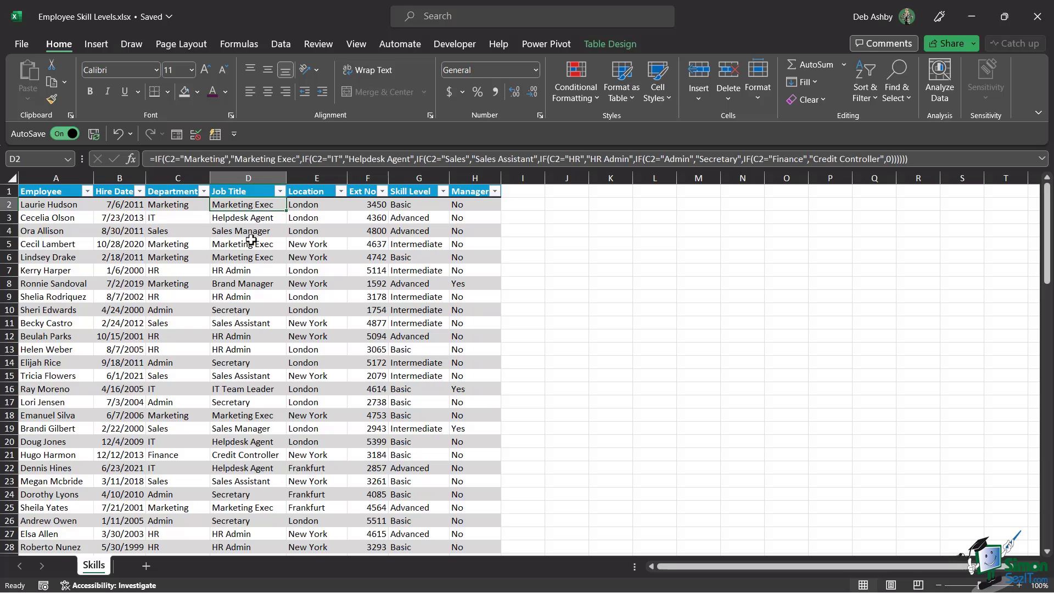
click(306, 206)
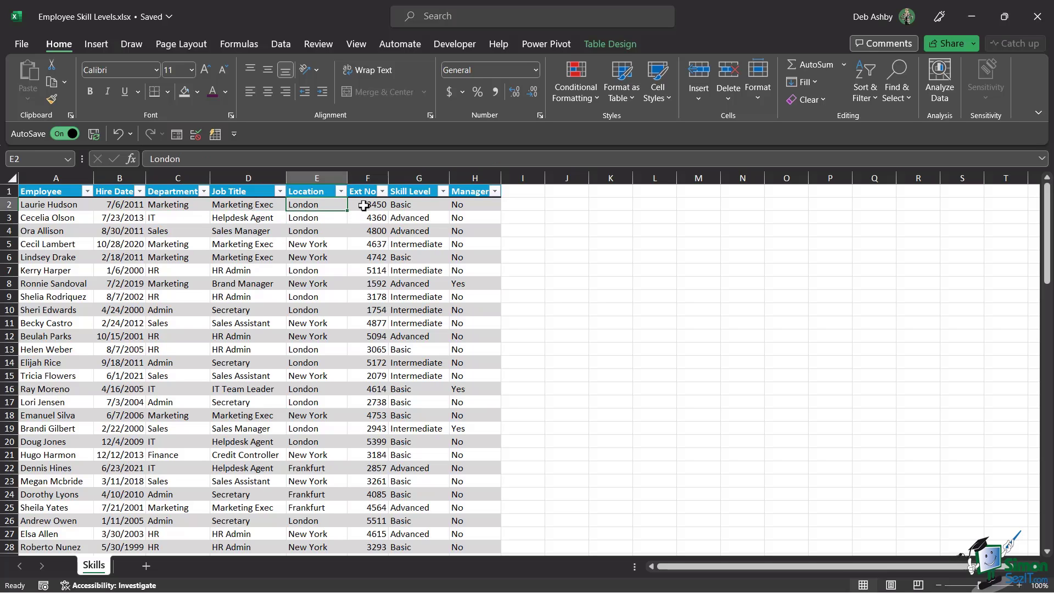
click(363, 206)
click(422, 204)
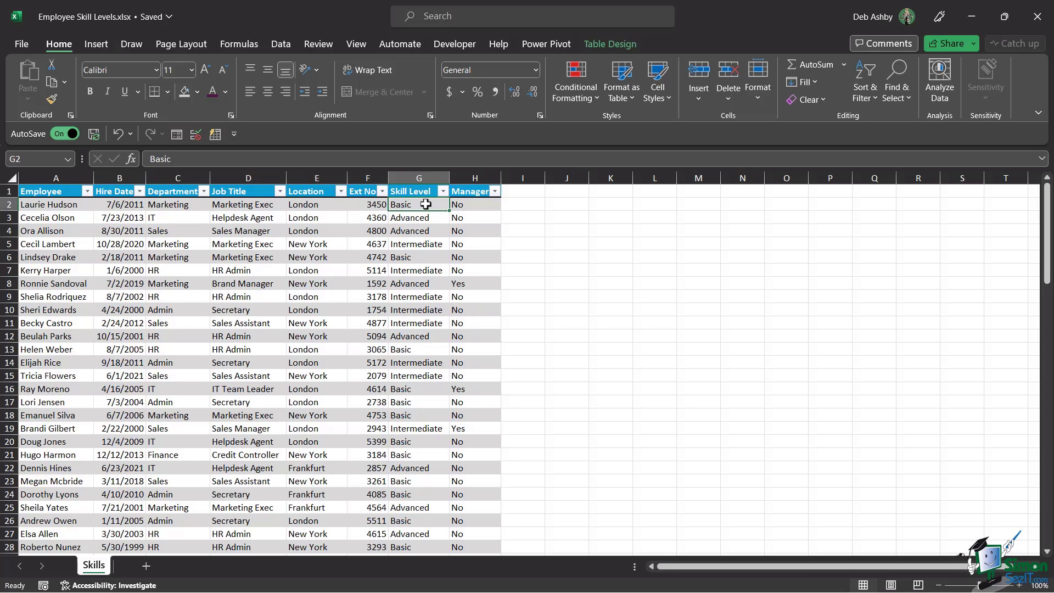
click(472, 207)
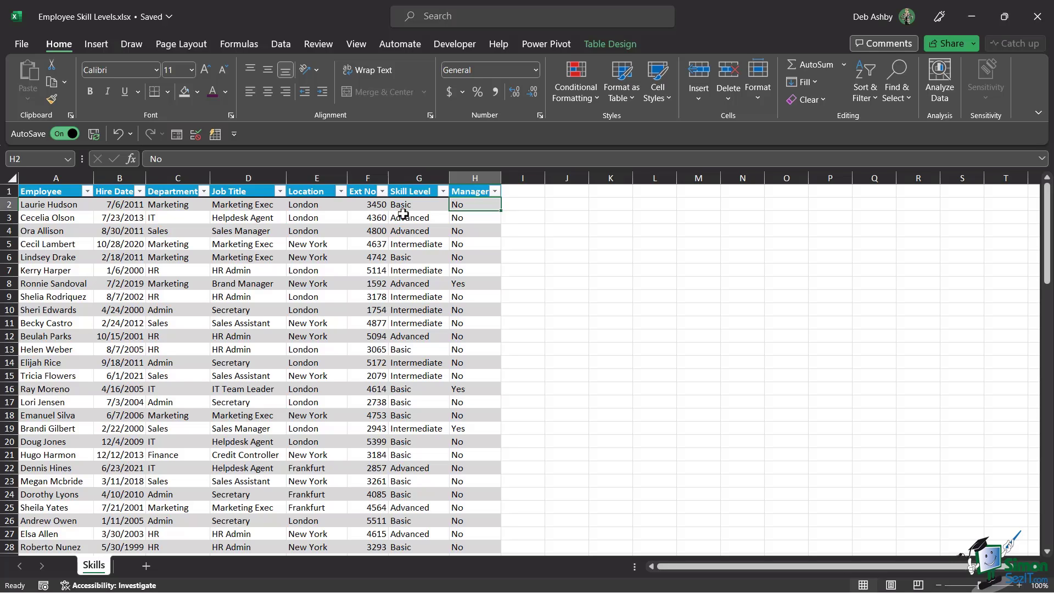
click(358, 229)
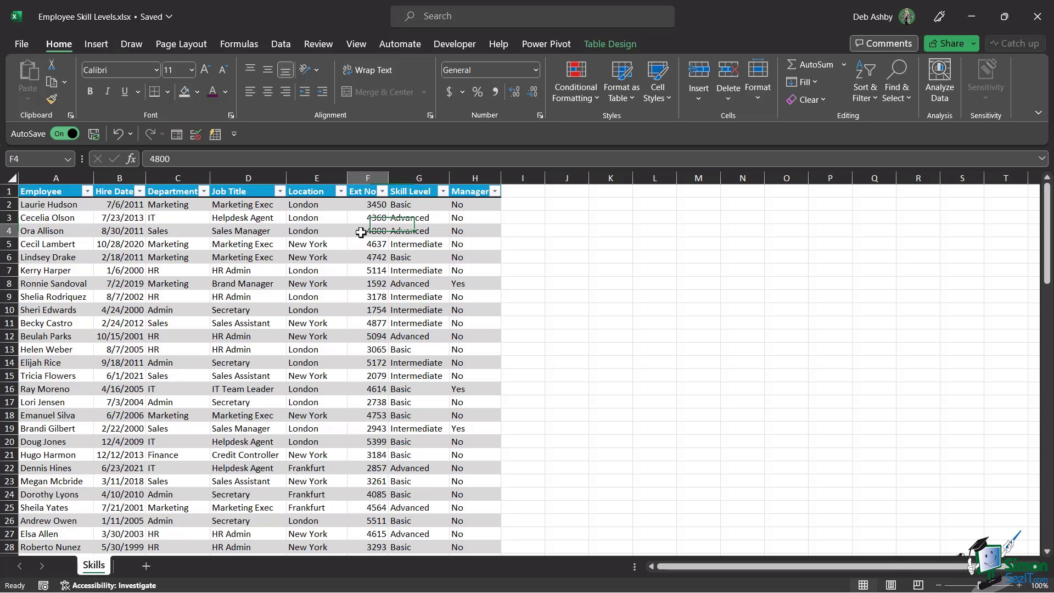
click(419, 229)
click(317, 233)
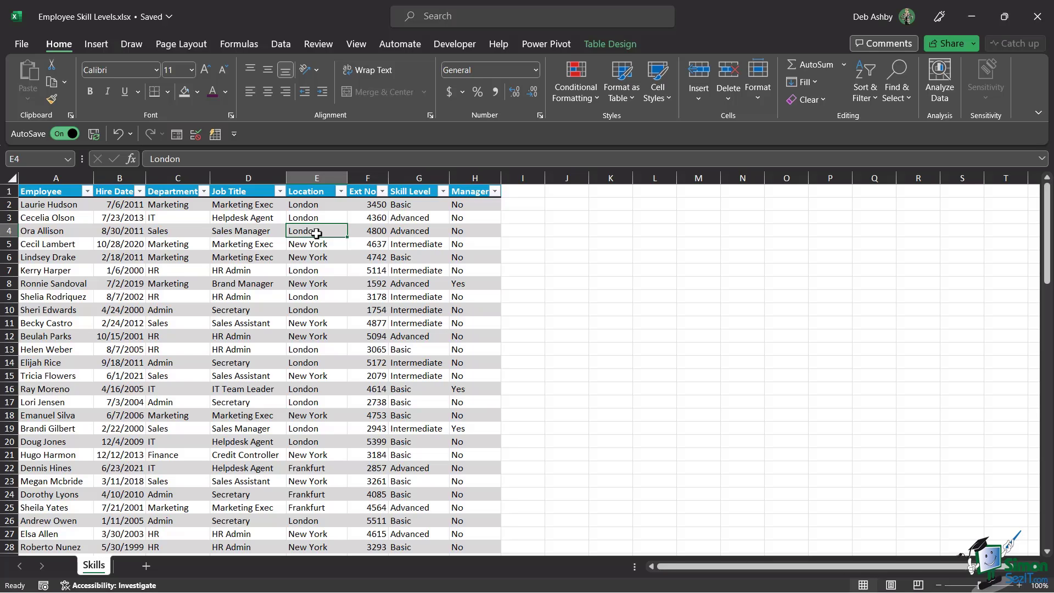
click(439, 230)
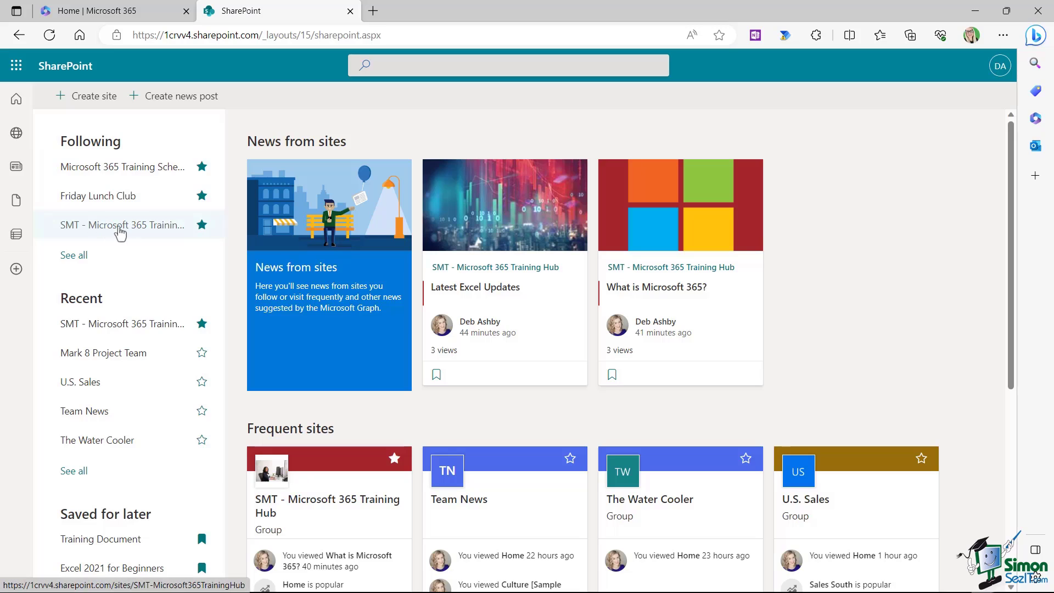
Step: In SharePoint, open the Documents library from the site contents of the SMT - Microsoft 365 Training Hub and copy its web address
click(118, 230)
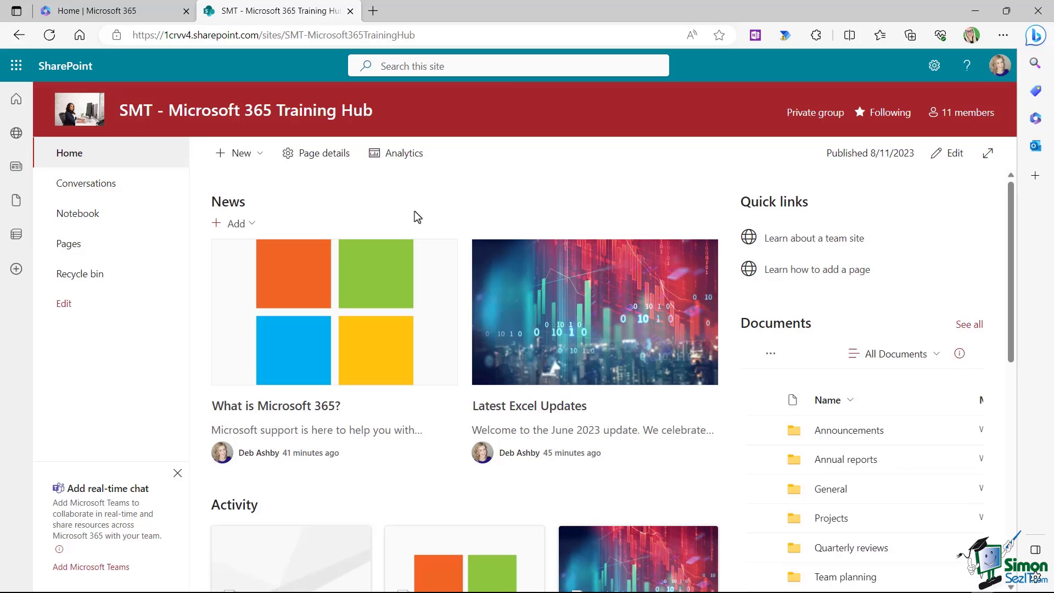
scroll(414, 211, down, 2)
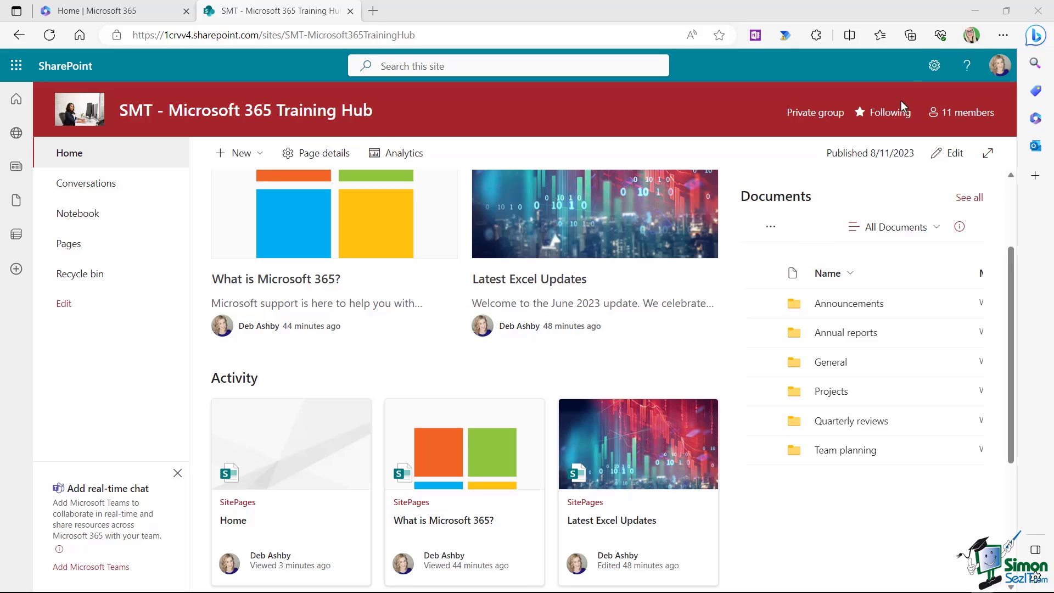
click(933, 67)
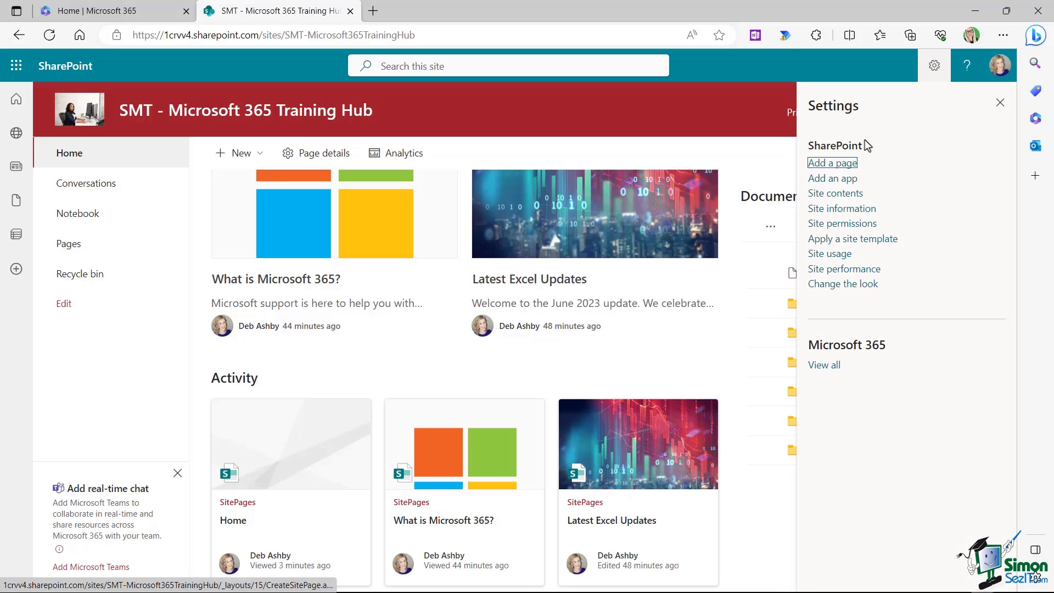
click(836, 194)
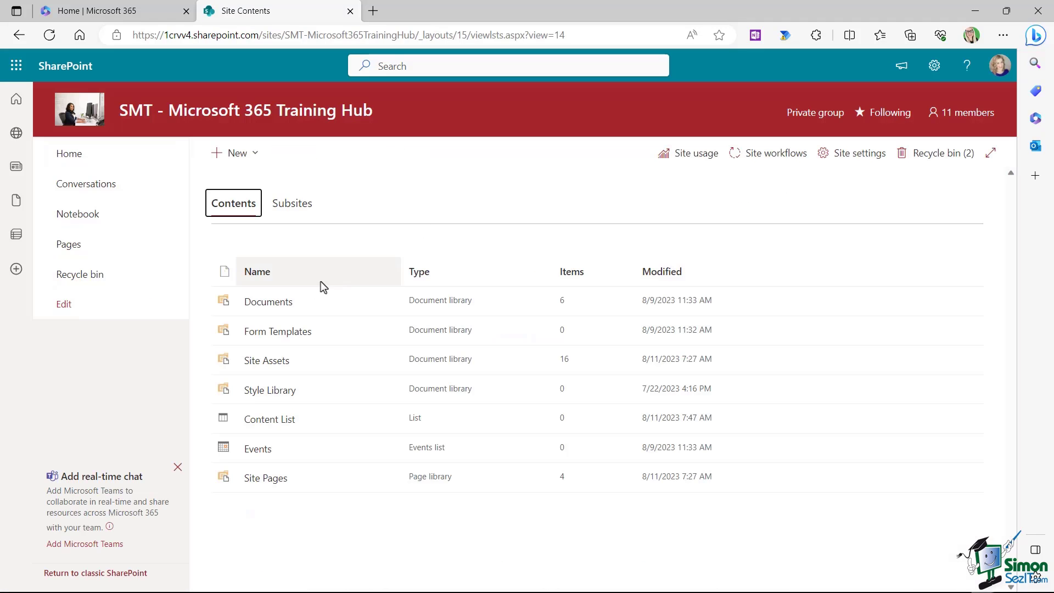
click(280, 308)
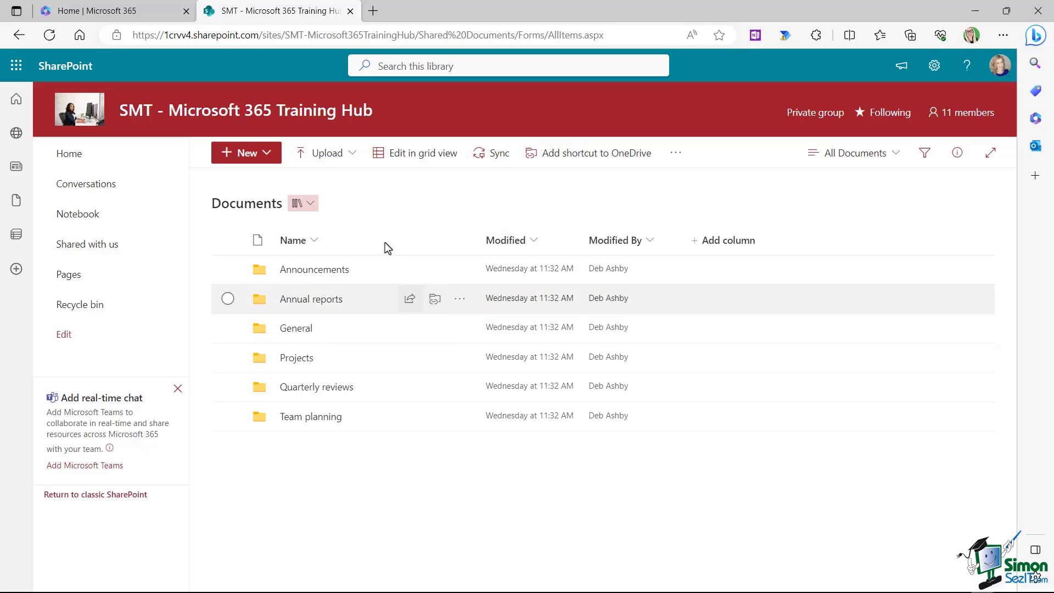
click(278, 36)
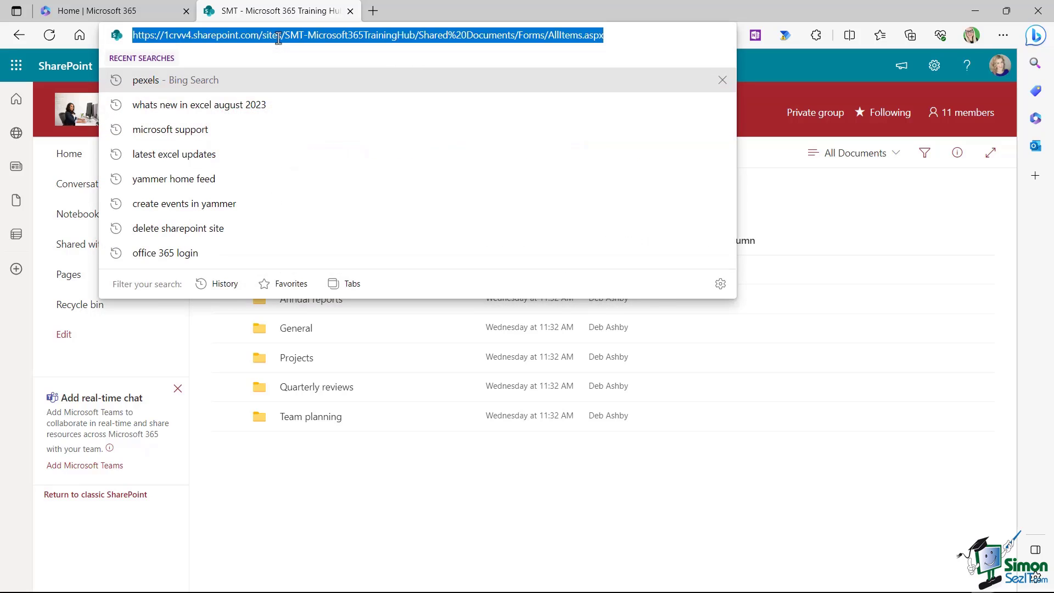
key(ctrl+c)
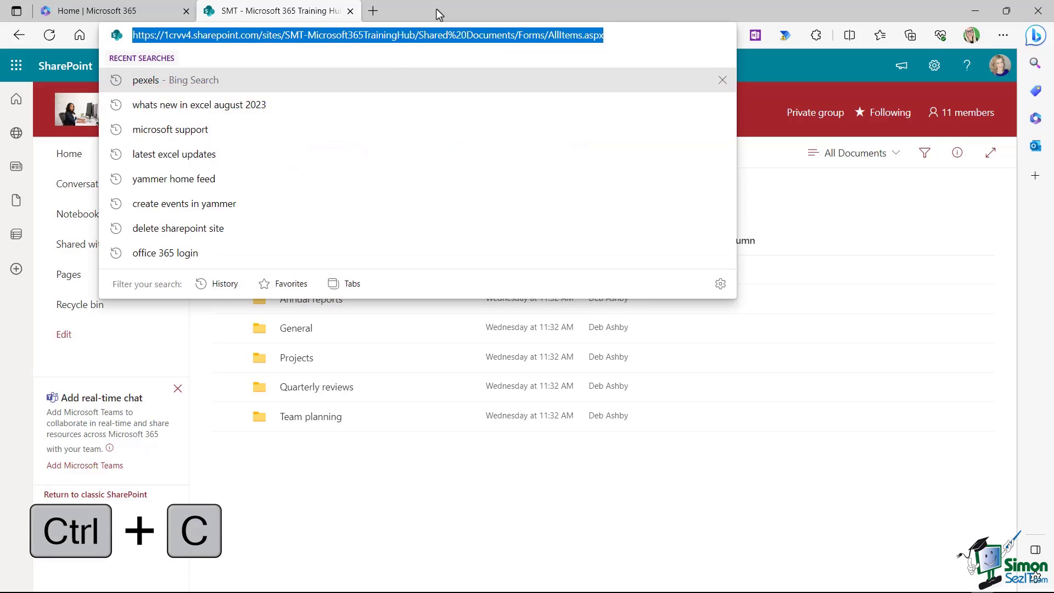
click(112, 361)
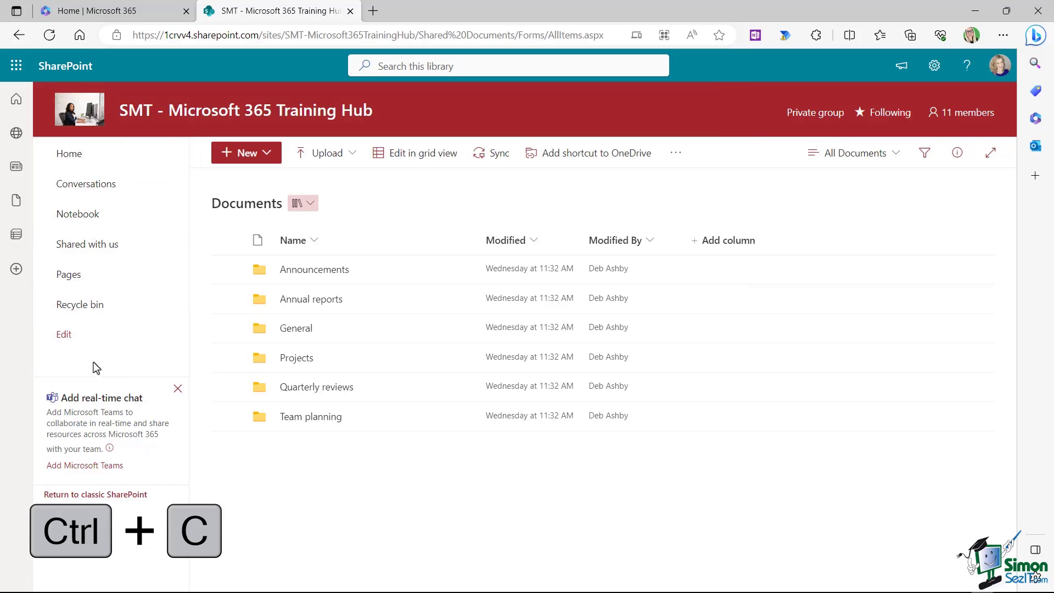
Step: Edit the site navigation and insert a link below Pages, using the copied Documents library URL as its address
click(64, 335)
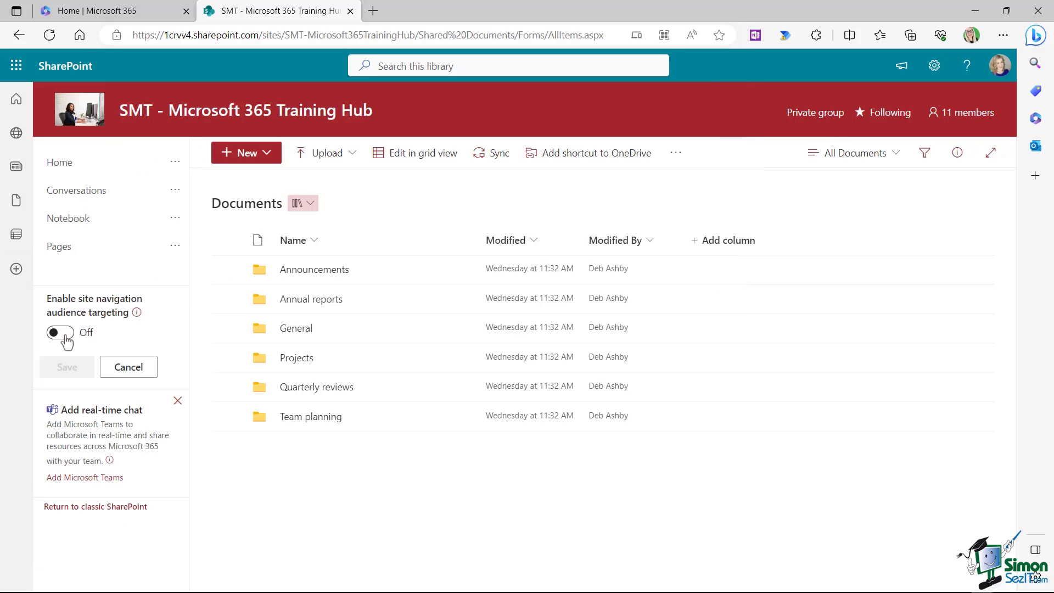
mouse_move(112, 263)
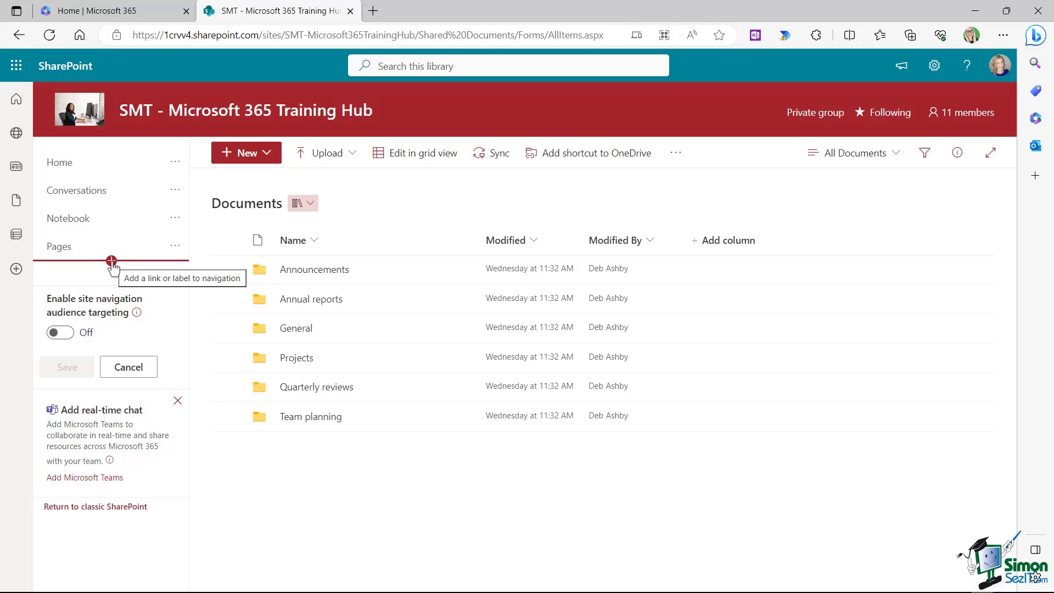
click(112, 262)
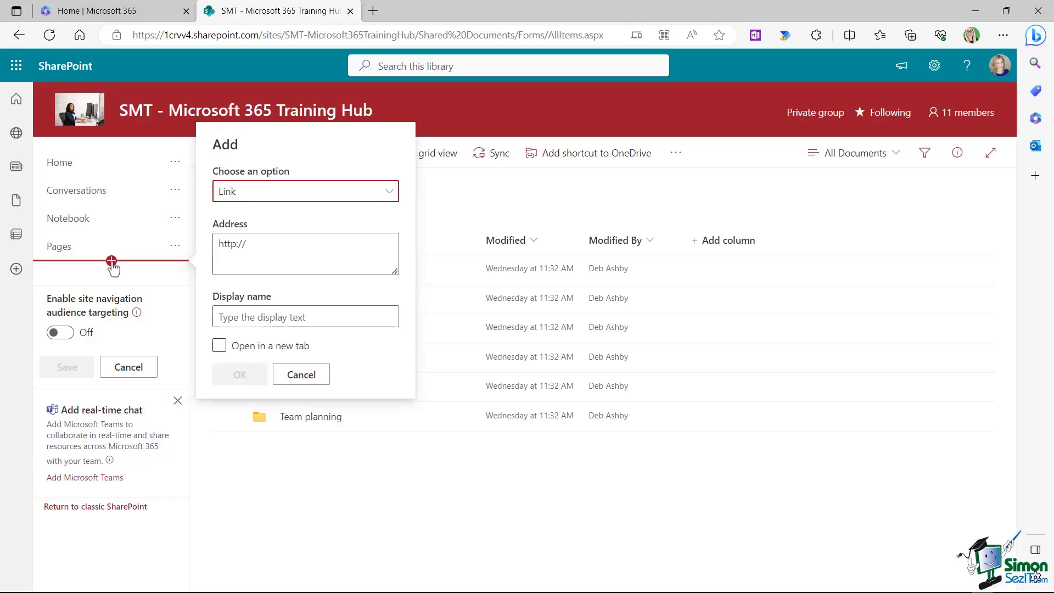
click(252, 245)
drag(252, 245, 197, 241)
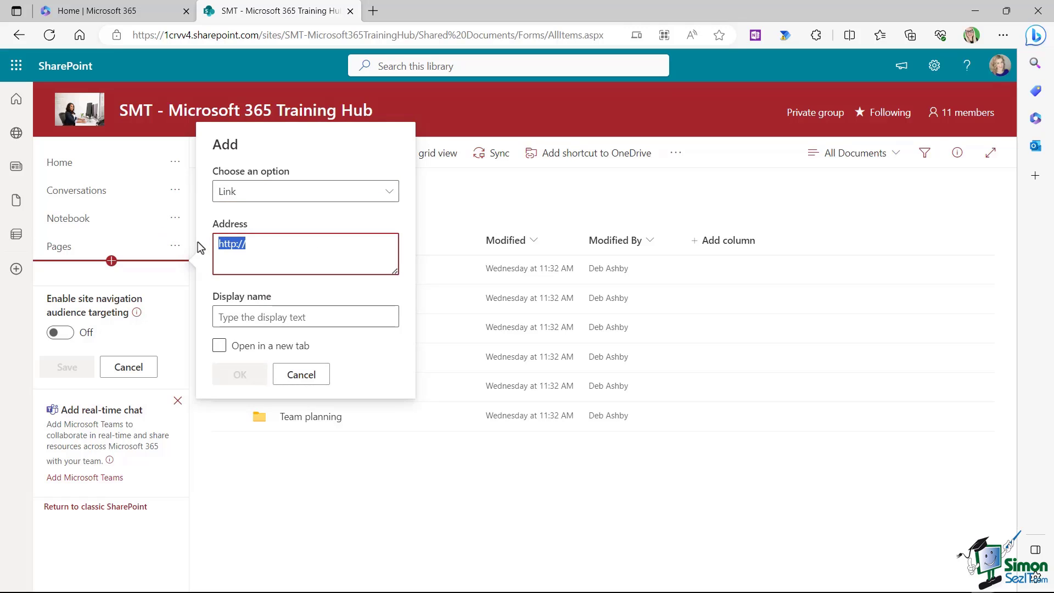
text(https://1crvv4.sharepoint.com/sites/SMT-Microsoft365TrainingHub/Shared%20Documents/Forms/AllItems.aspx)
Step: Make the link open in a new tab with the display name Document Library, save the navigation and return to the site's home page
click(277, 347)
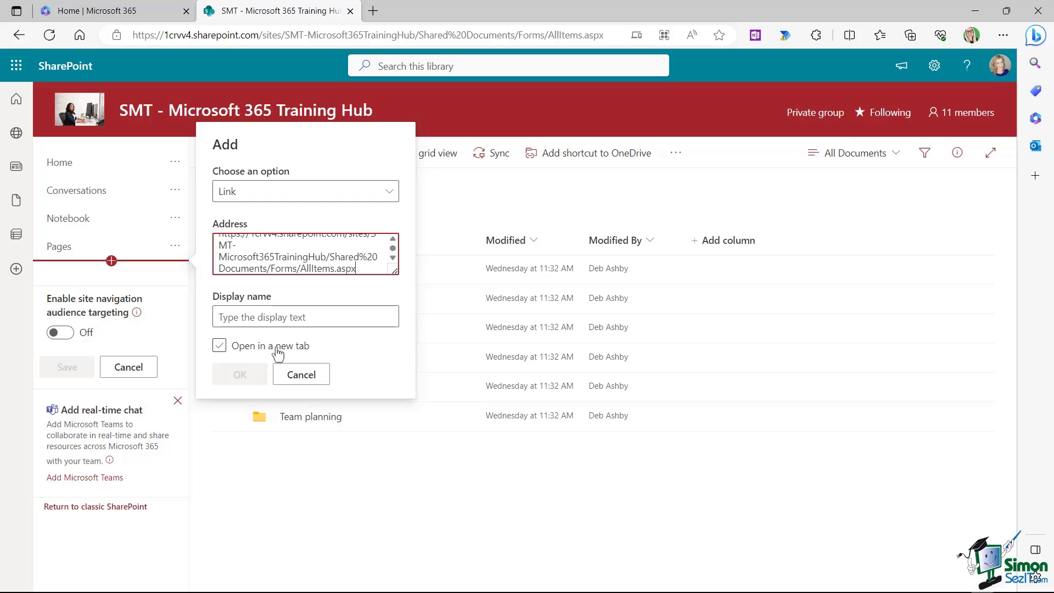
click(242, 349)
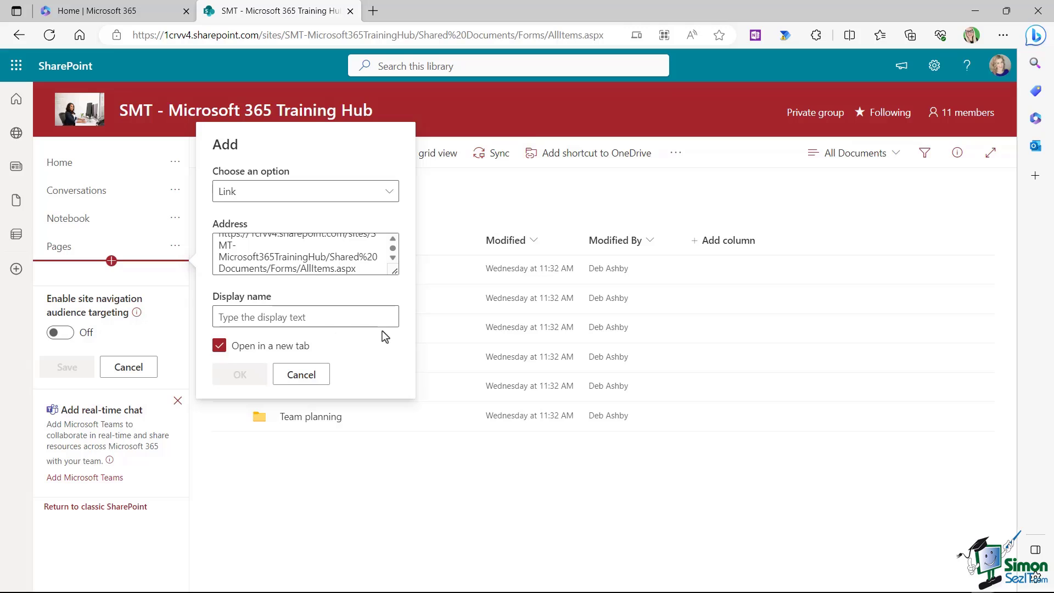
click(261, 316)
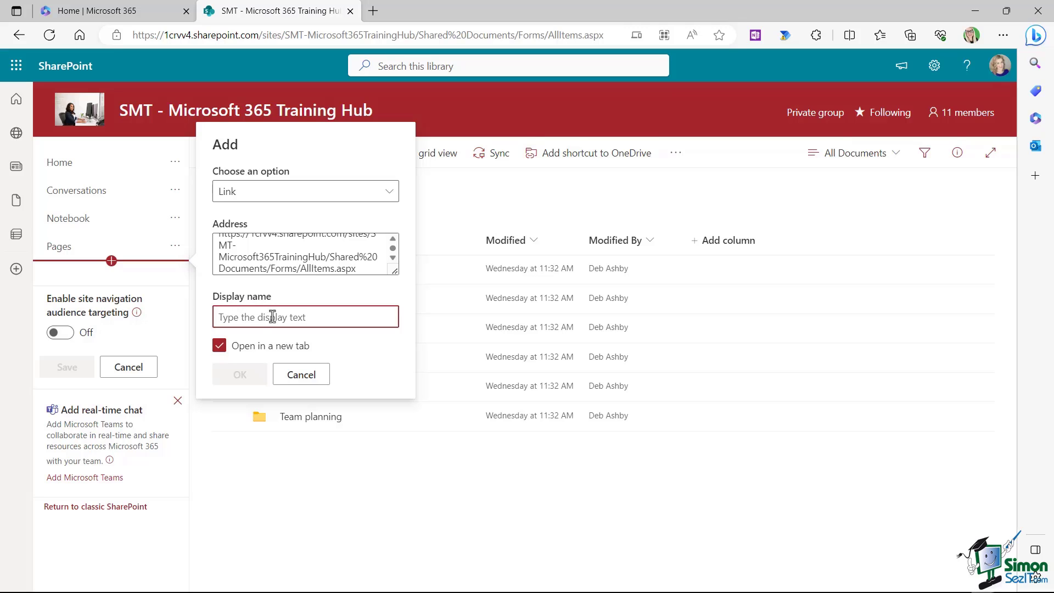
text(Document Library)
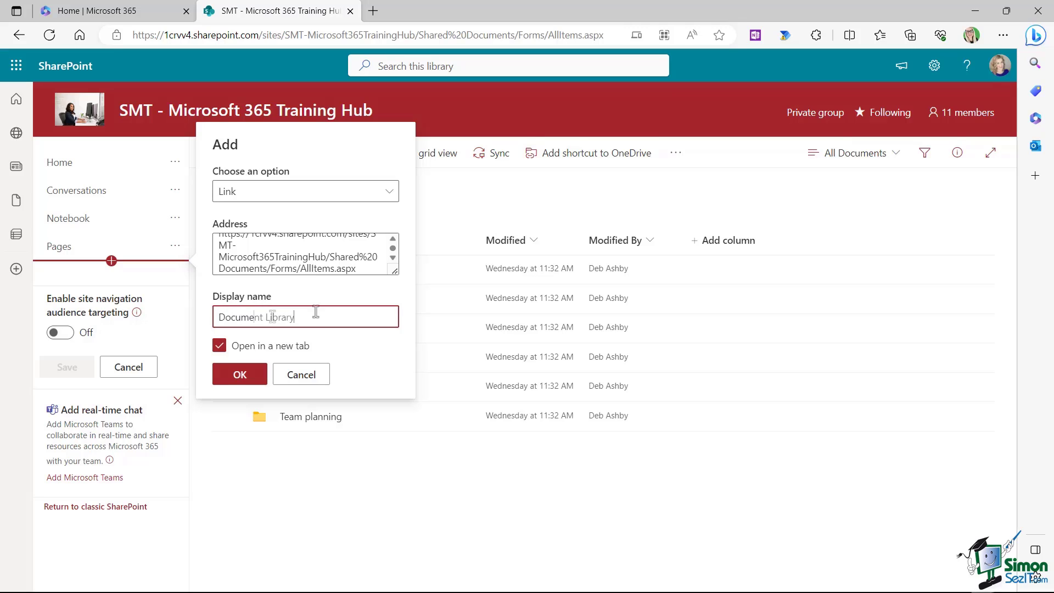
click(240, 375)
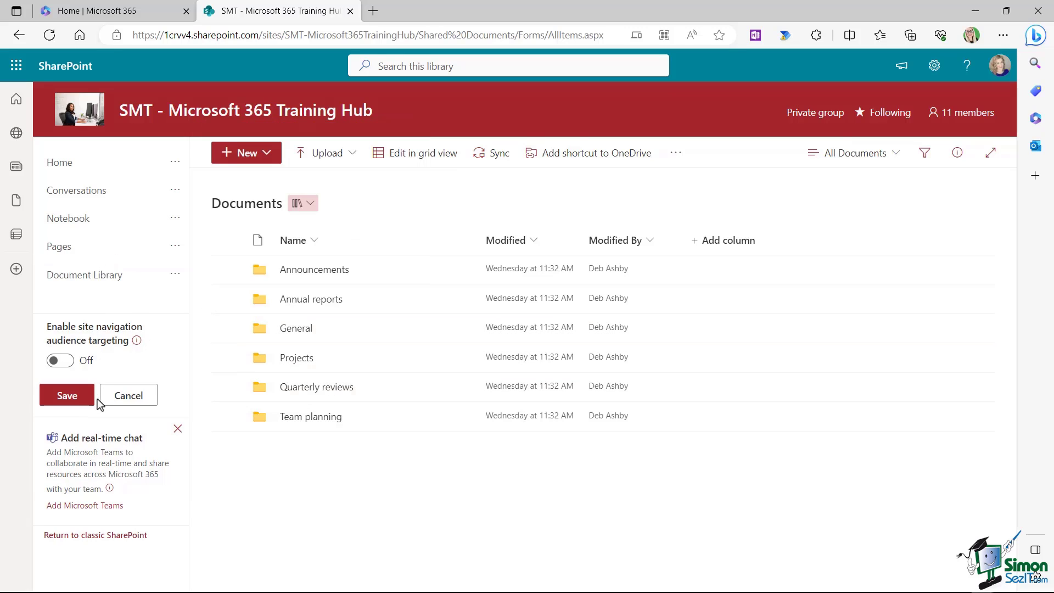
click(73, 393)
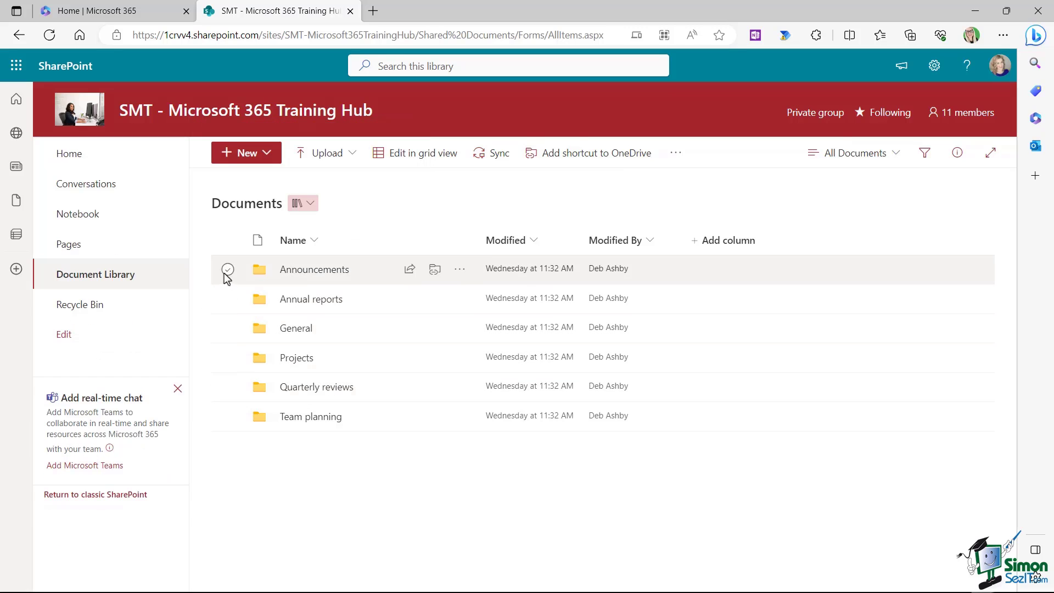
click(77, 161)
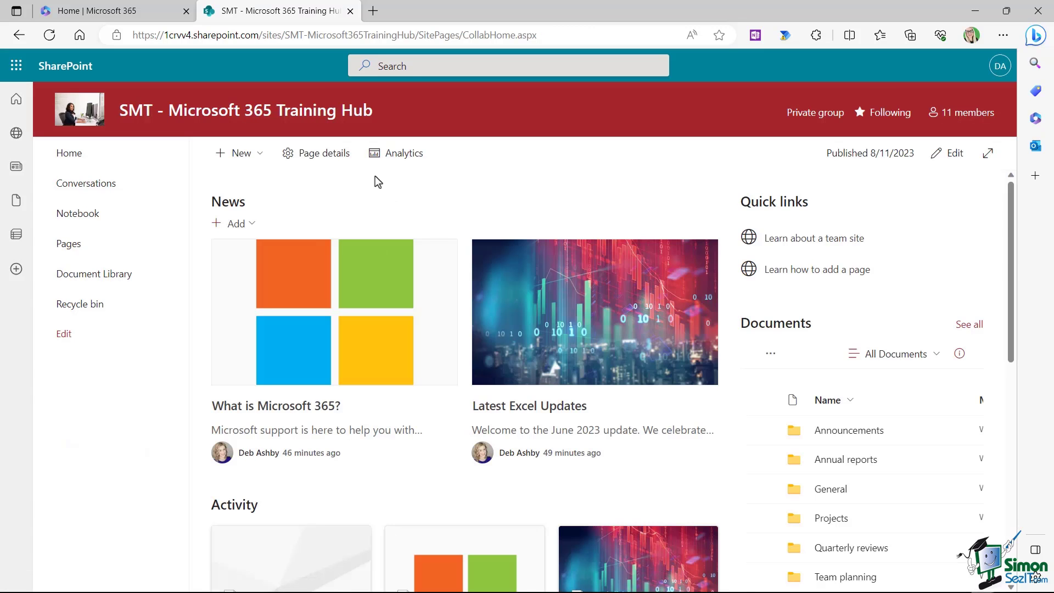
Step: Open the General folder in the site's Document Library and upload the file Employee Skill Levels.xlsx into it
click(80, 275)
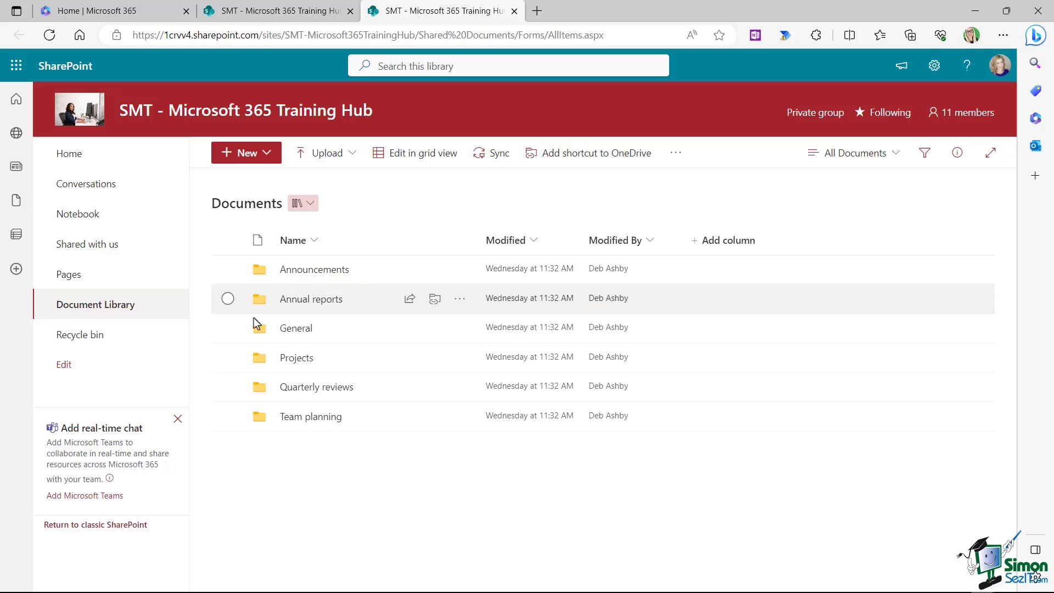
click(295, 328)
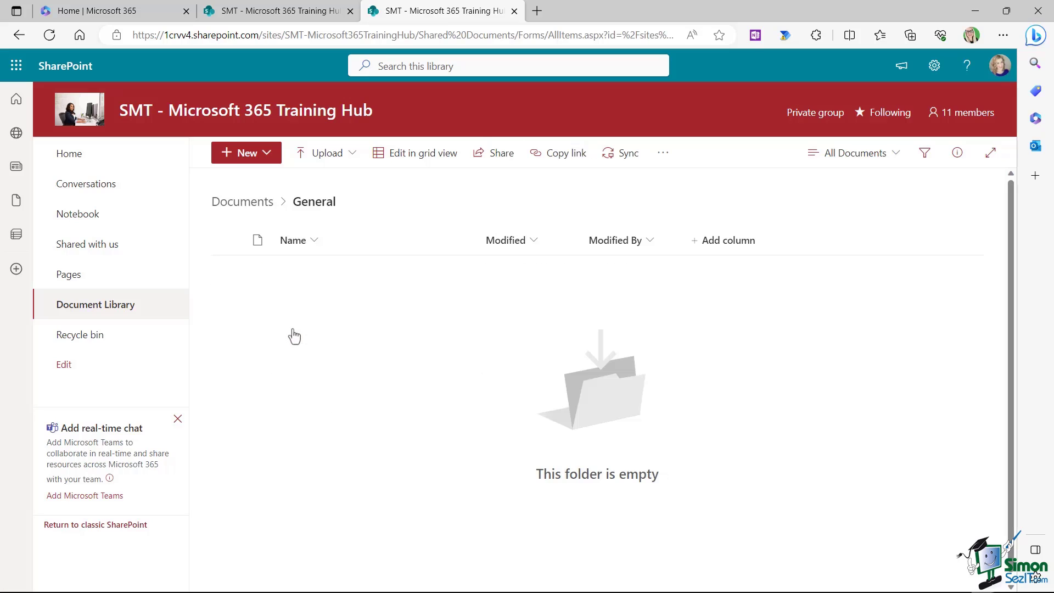
click(352, 154)
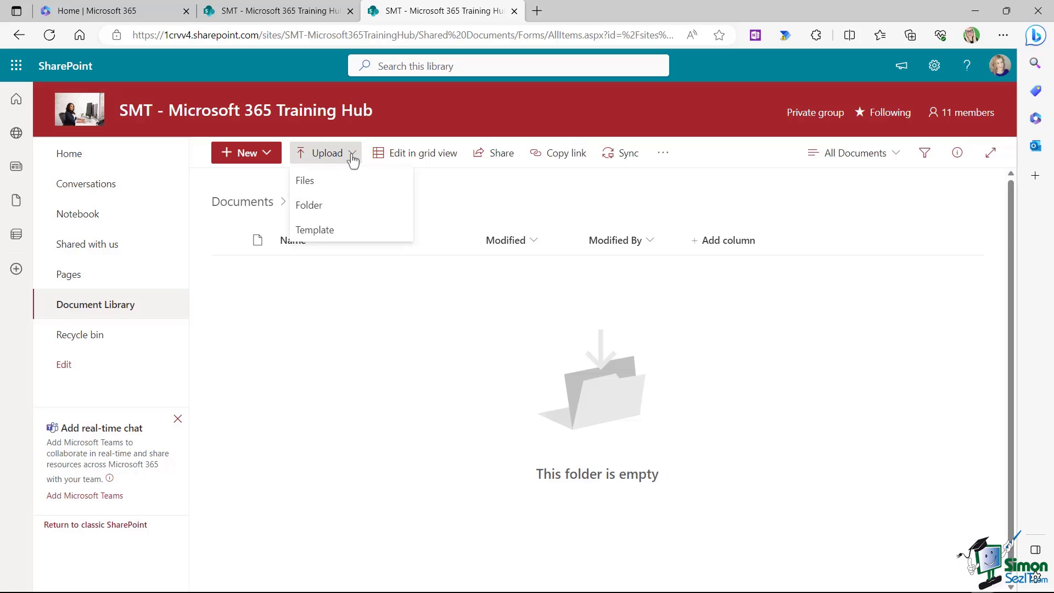
click(319, 186)
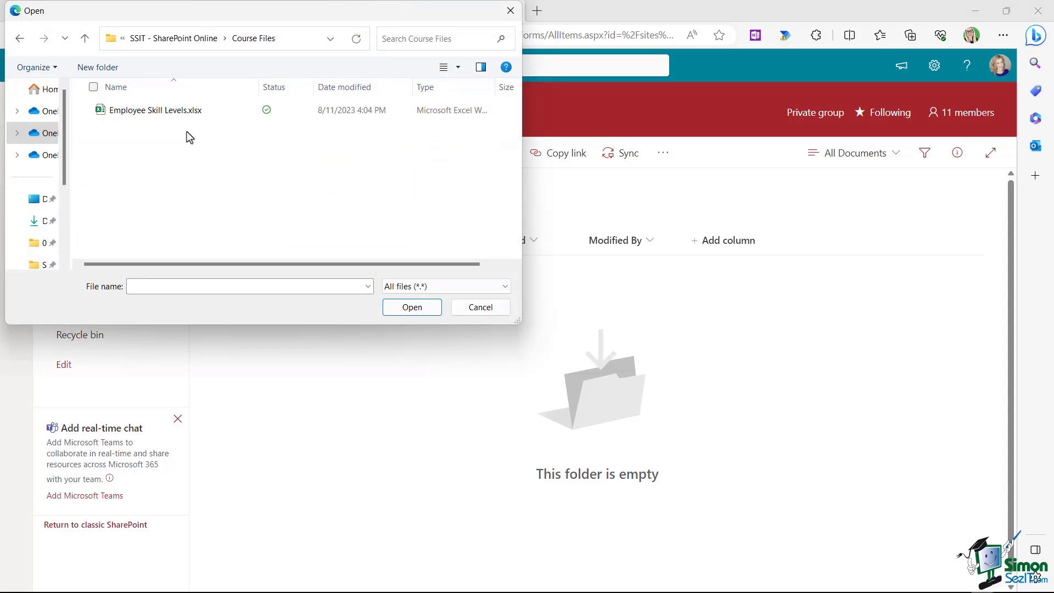
click(110, 112)
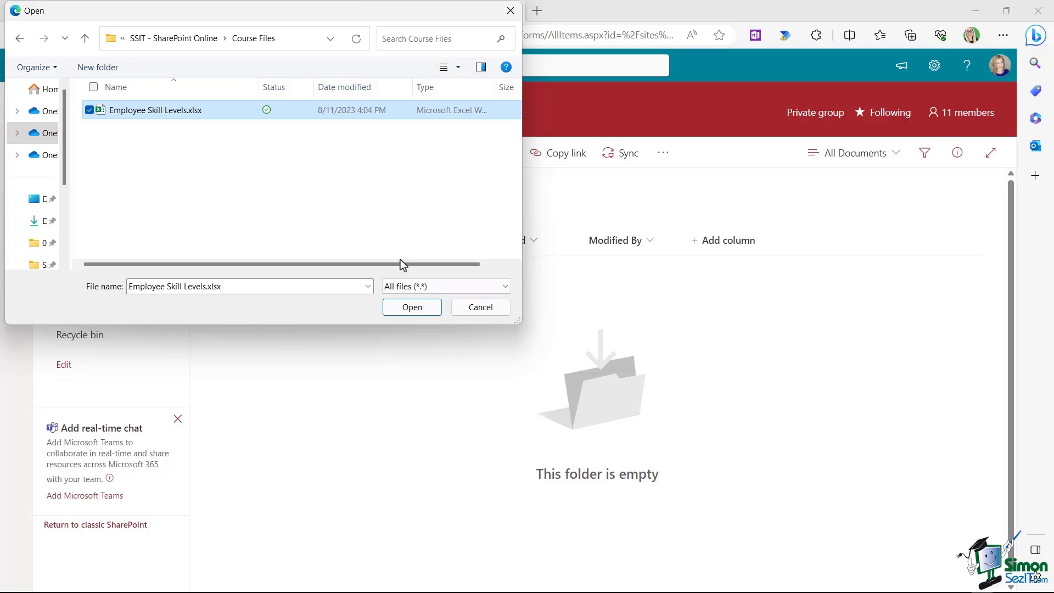
click(411, 307)
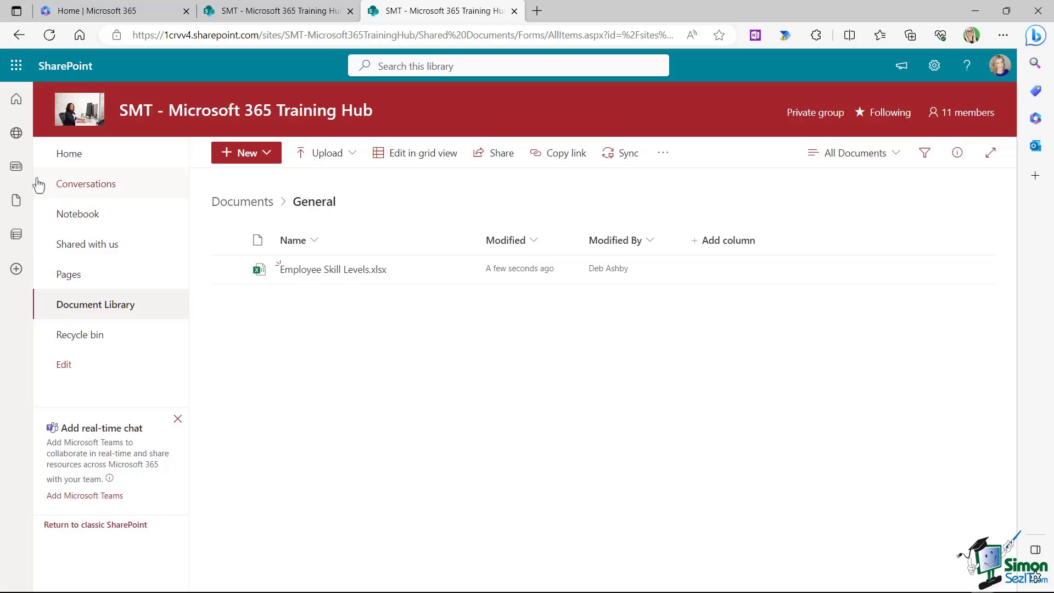
Step: Return to the site's home page and open Employee Skill Levels.xlsx from the General folder in the Documents section
click(63, 156)
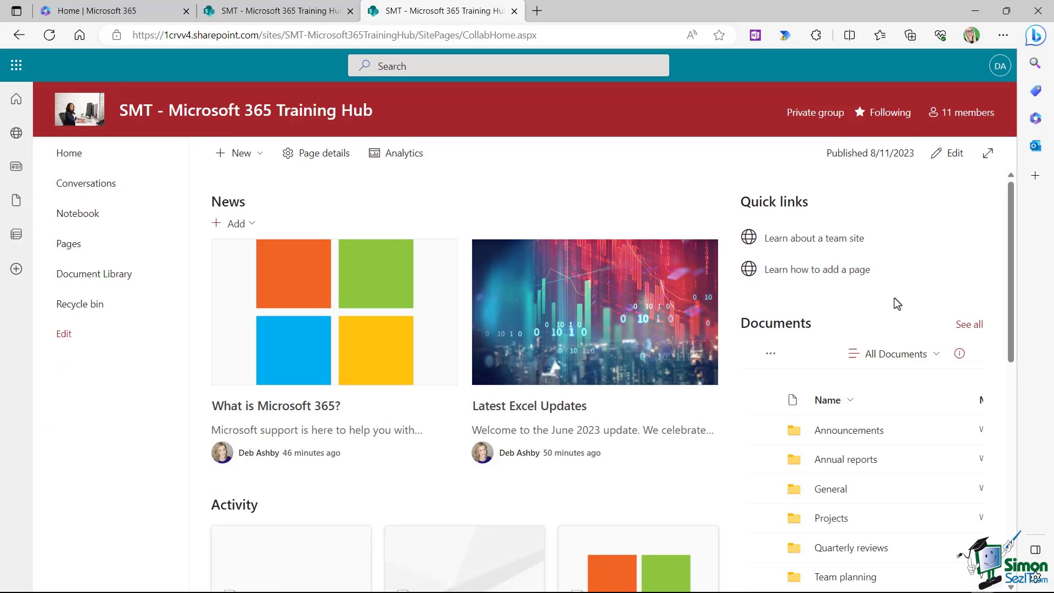
scroll(849, 309, down, 2)
scroll(845, 307, down, 1)
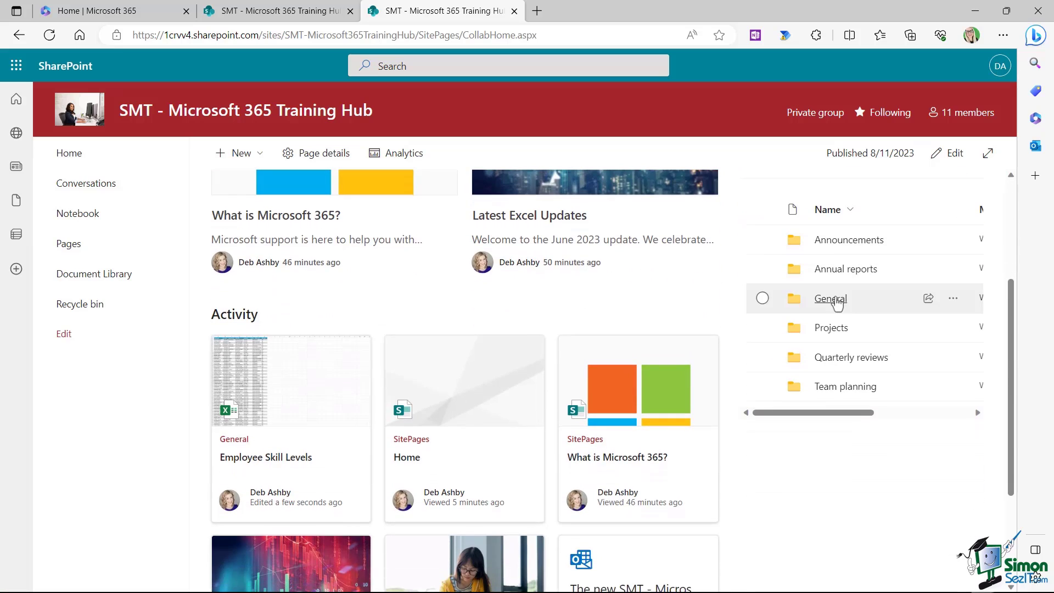
scroll(851, 275, up, 1)
click(827, 363)
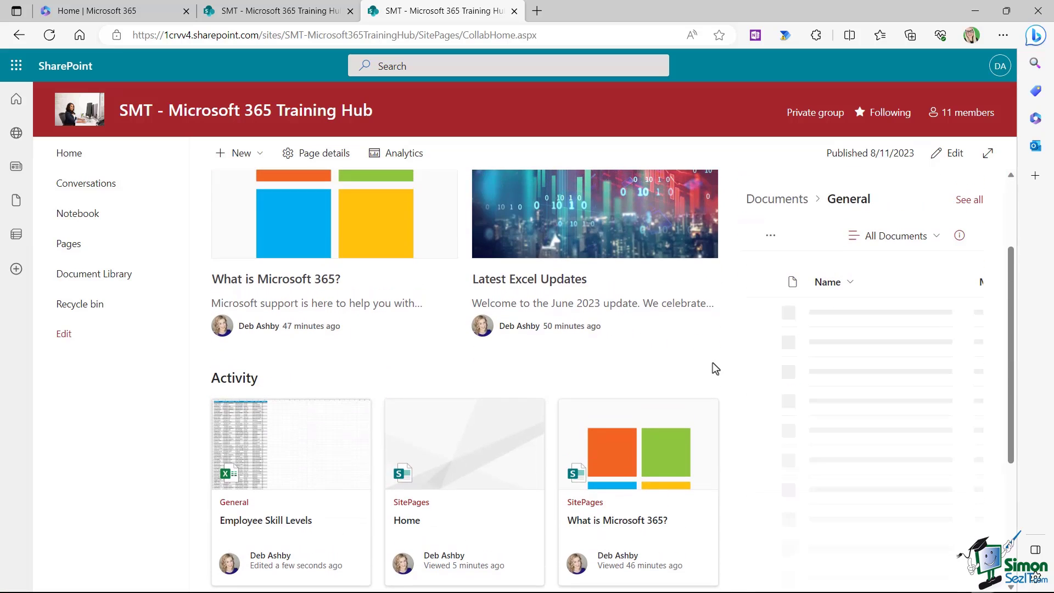
click(847, 313)
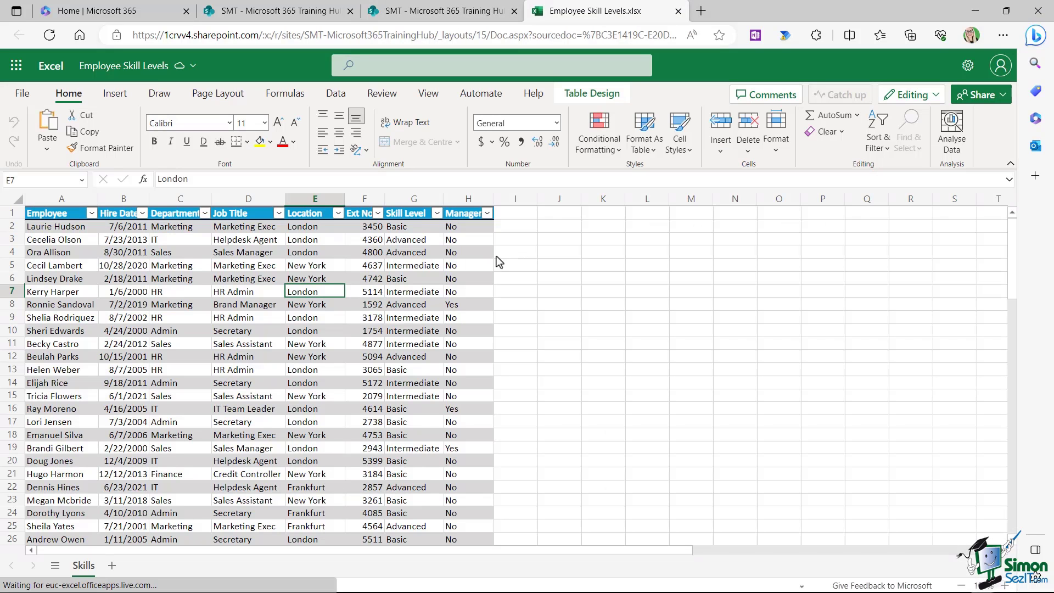
Step: Examine the Skill Level entries in the workbook, then close it and go back to the Training Hub home page
click(423, 253)
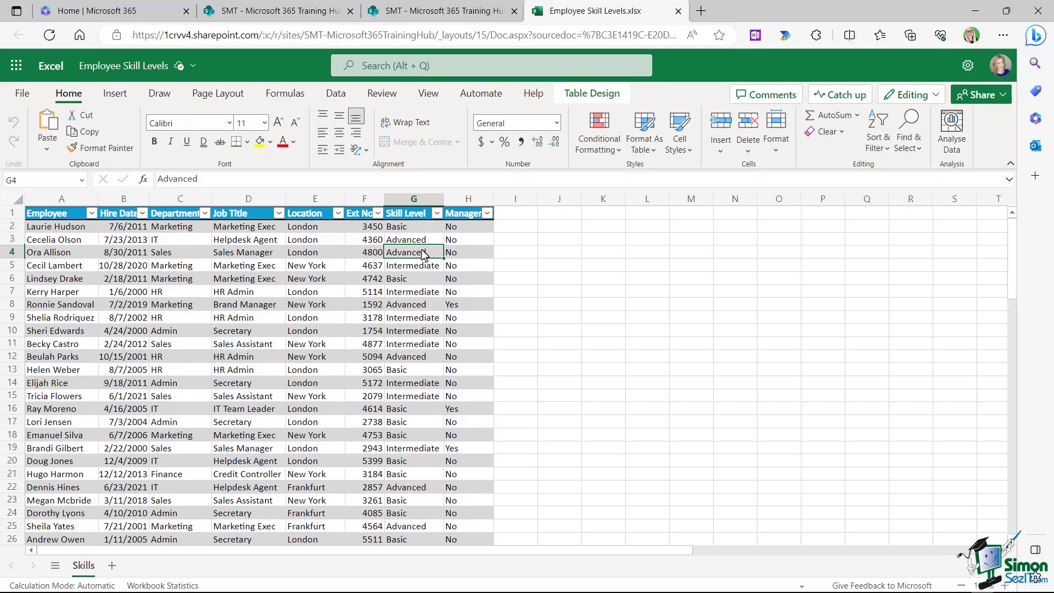
click(423, 240)
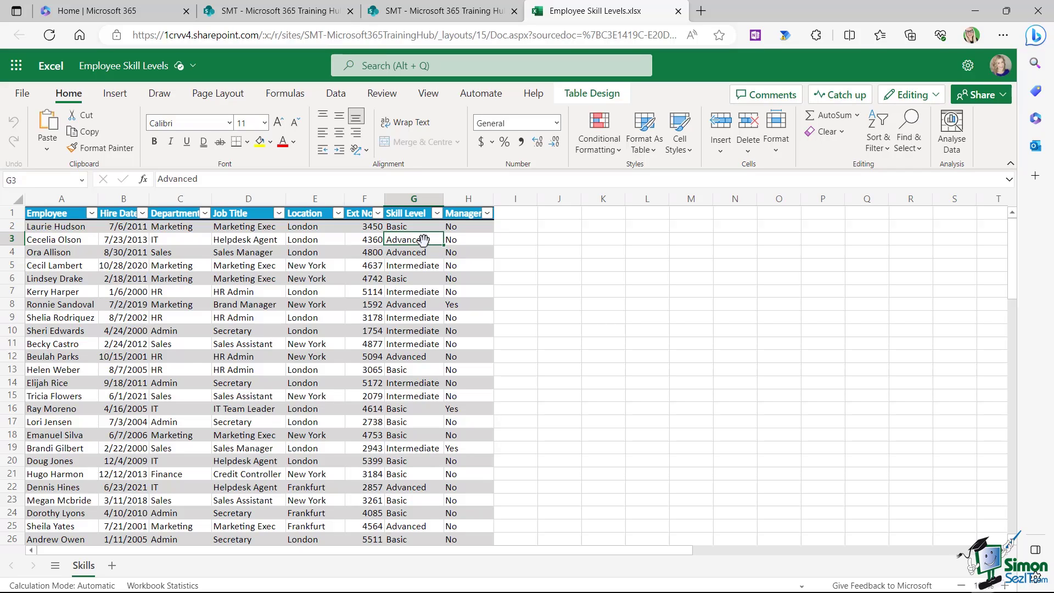
click(678, 12)
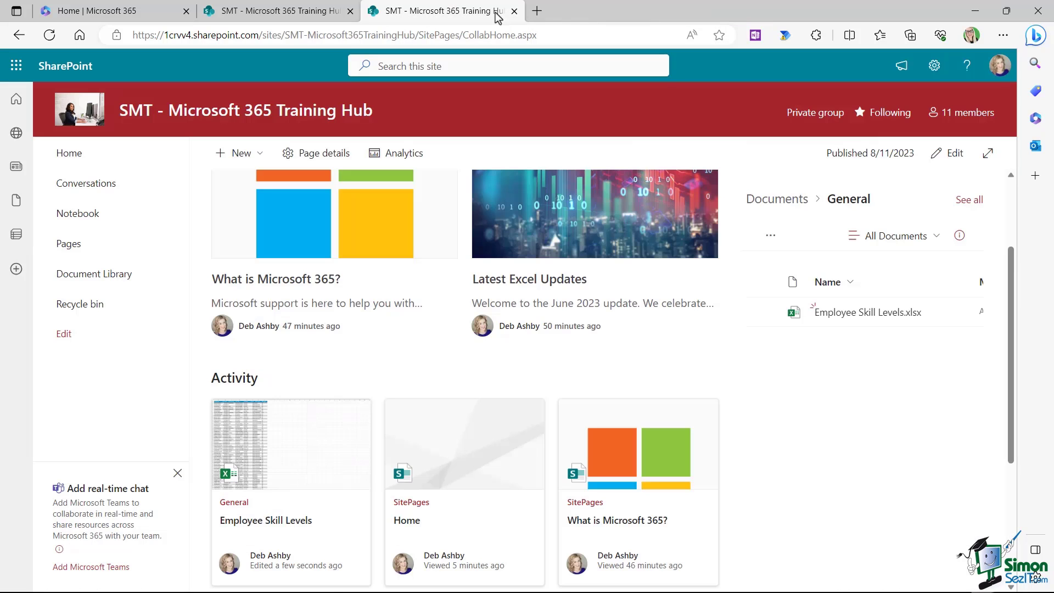
scroll(409, 248, up, 2)
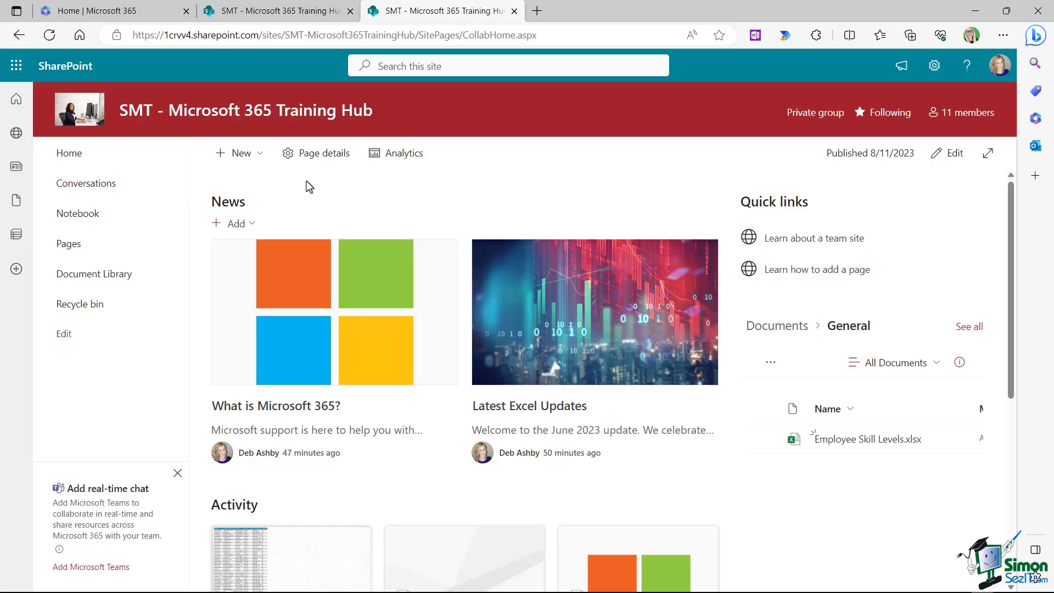
Step: Start a new list from Excel, using Employee Skill Levels.xlsx from the General folder of the site's Documents library as the source
click(262, 158)
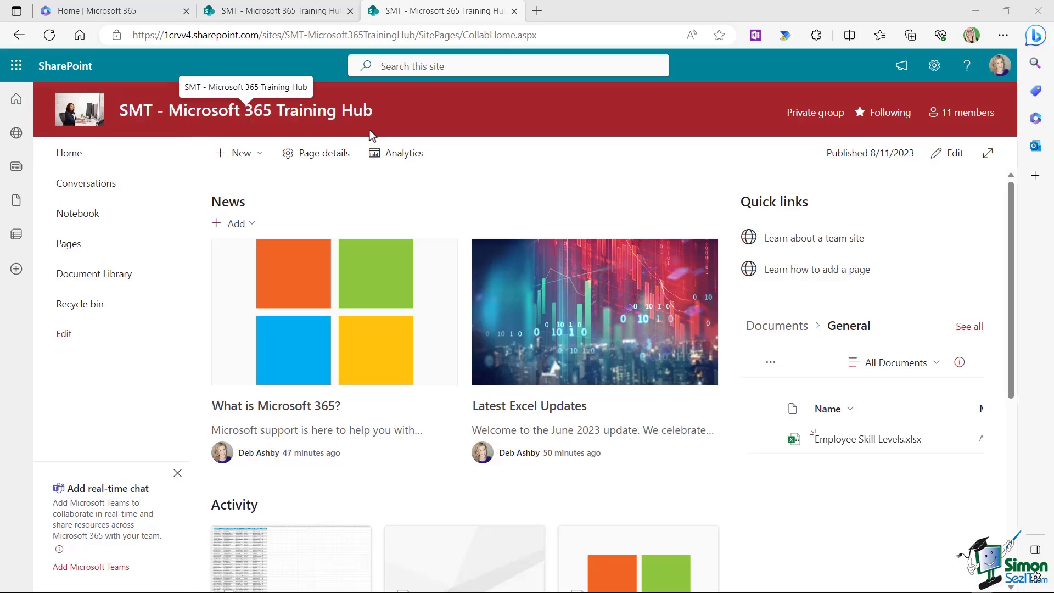
click(262, 159)
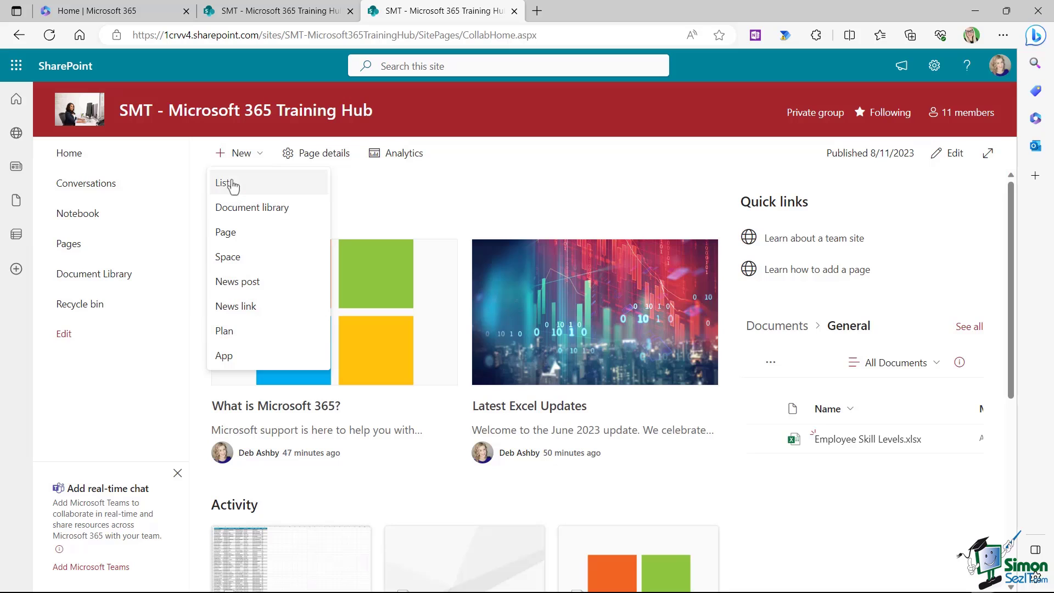
click(265, 190)
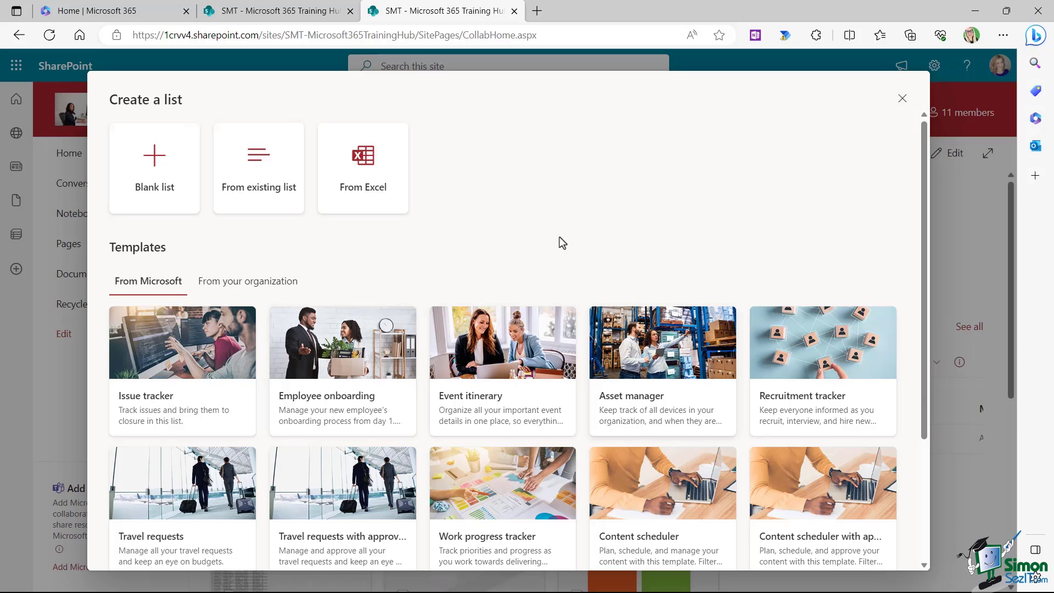
scroll(559, 222, down, 3)
scroll(559, 223, up, 3)
click(367, 180)
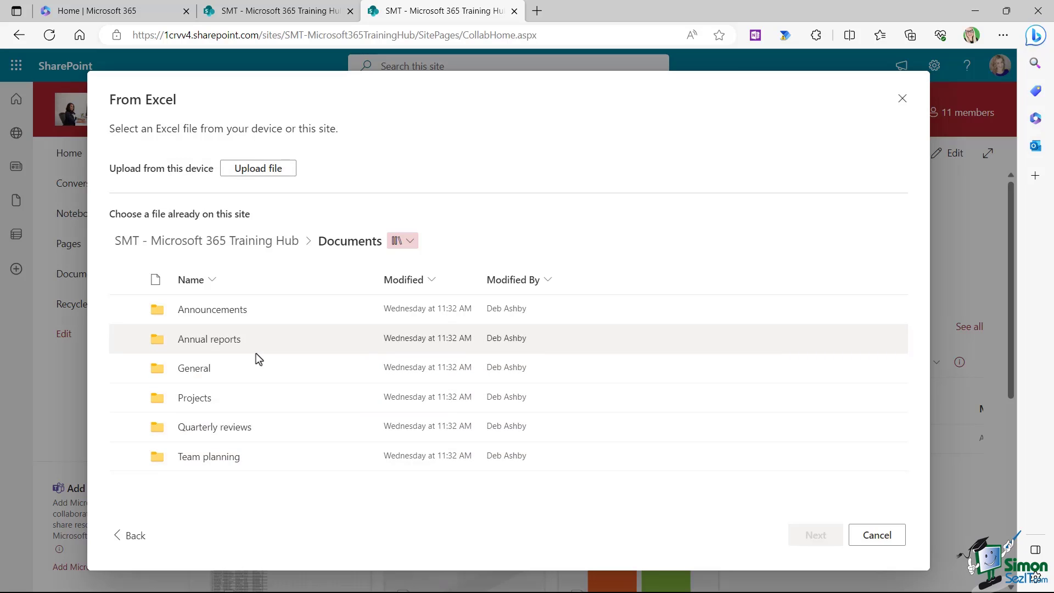
click(192, 370)
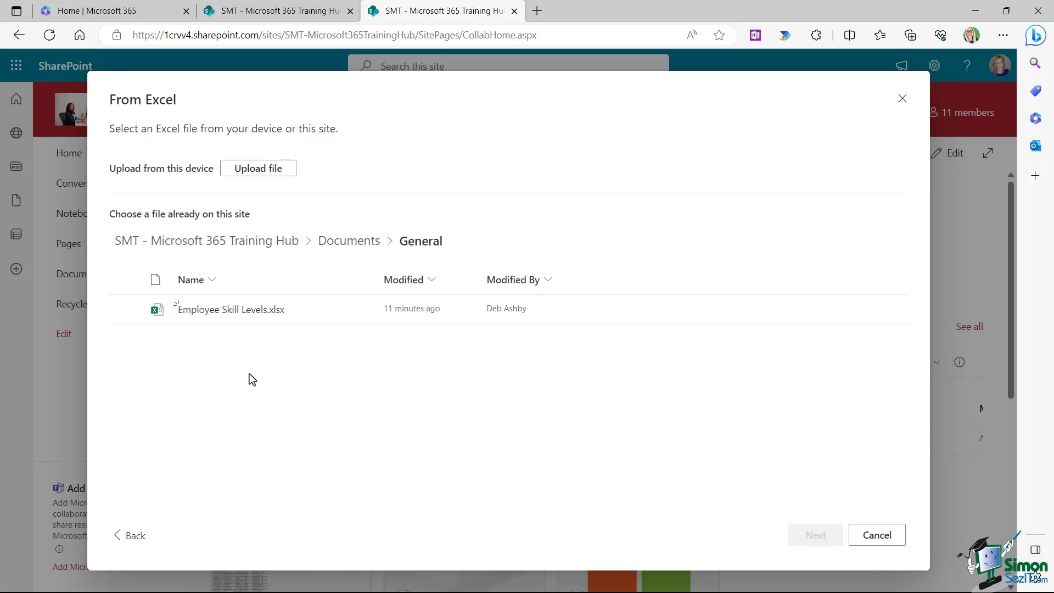
click(181, 316)
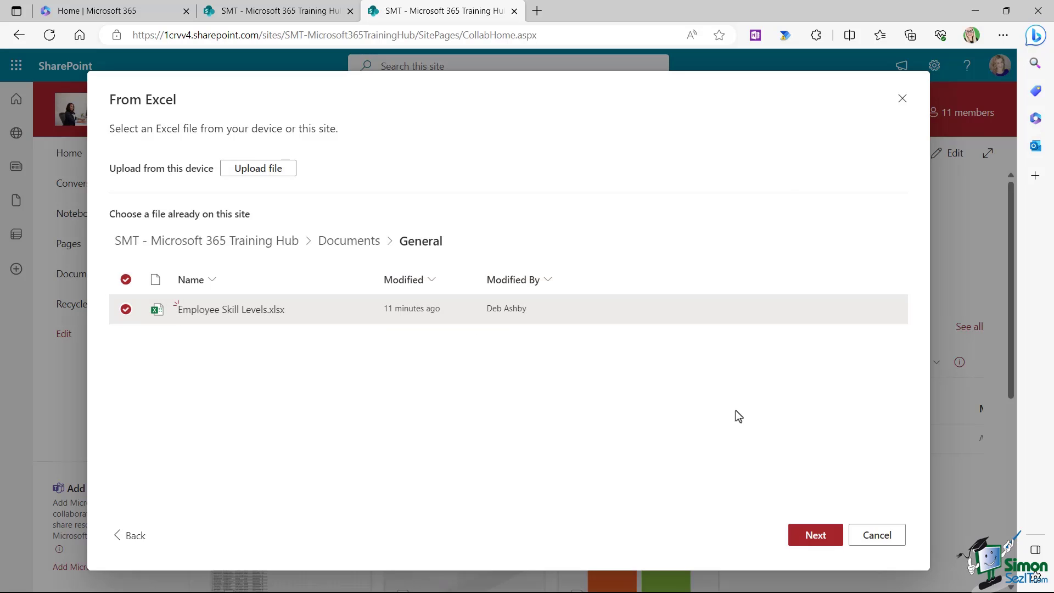
click(805, 538)
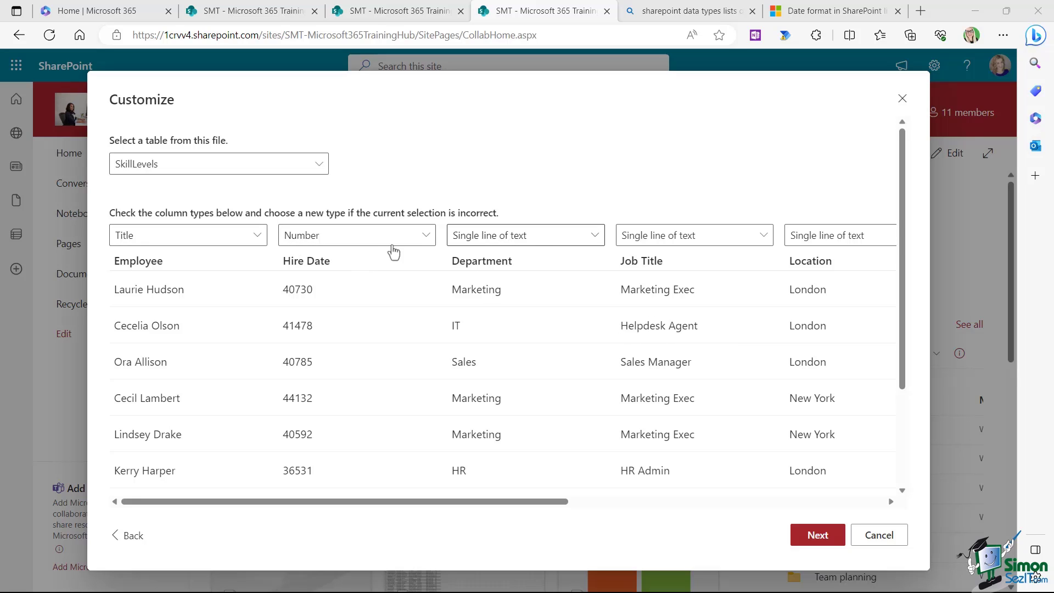
Step: Try Single line of text as the import type of the Employee column
click(255, 237)
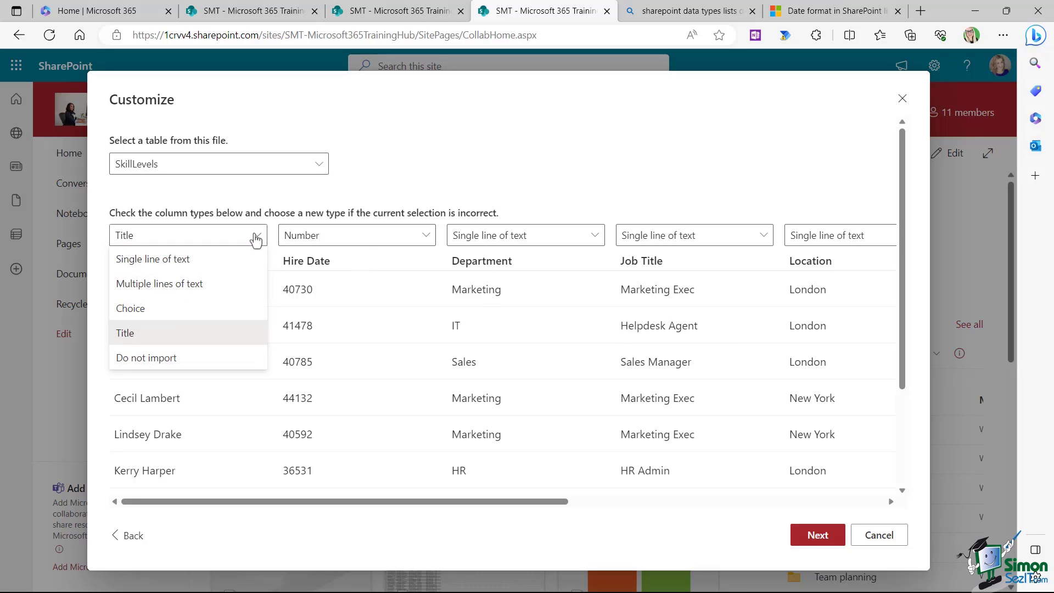
click(387, 193)
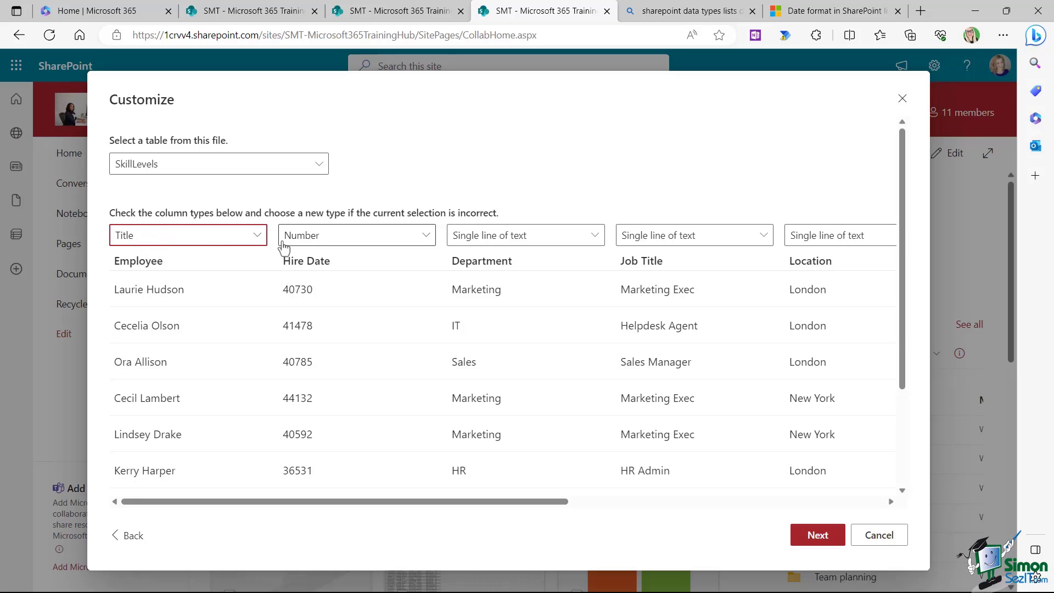
click(257, 236)
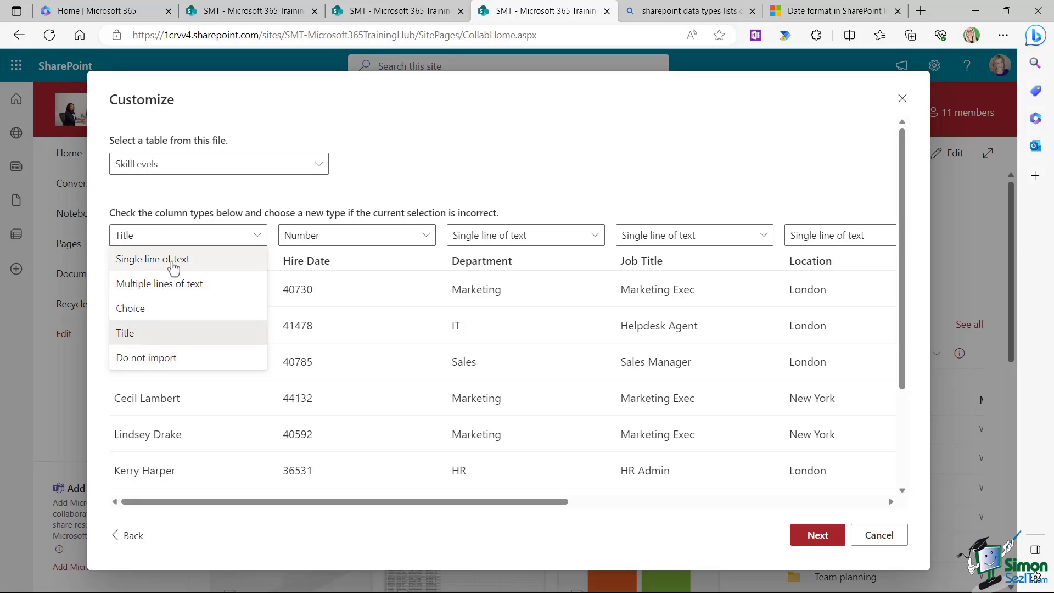
click(174, 262)
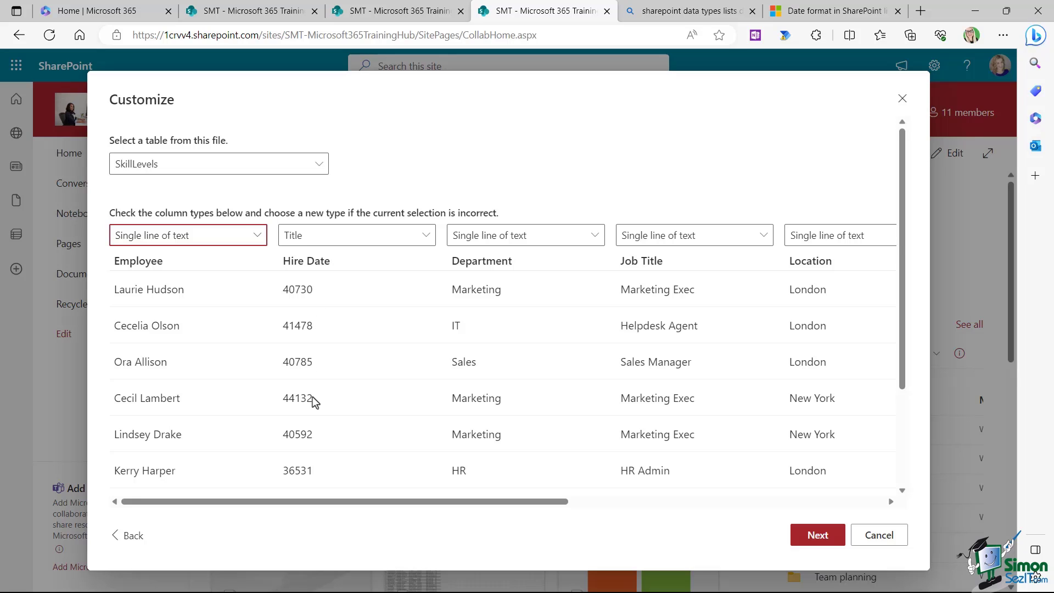
Step: Import Hire Date as Date and time with Employee as Title, and accept the types of the remaining columns
click(426, 236)
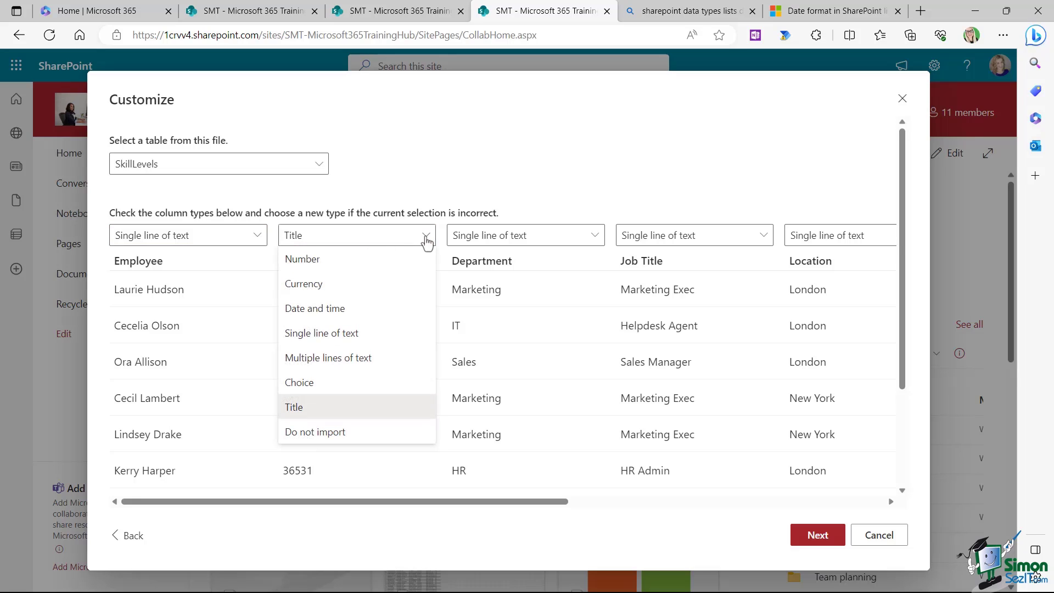
click(340, 312)
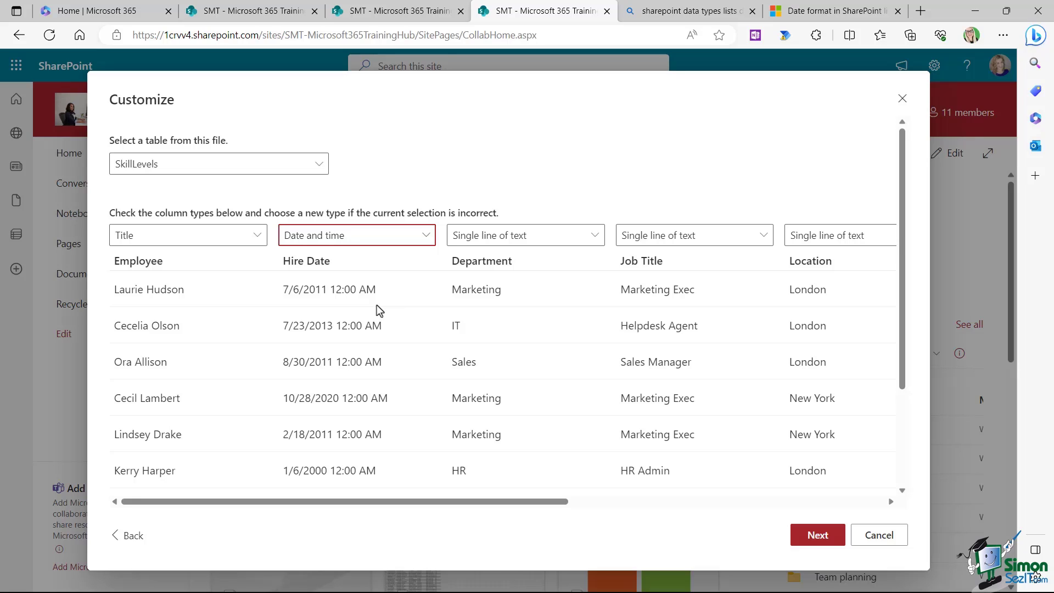
click(424, 236)
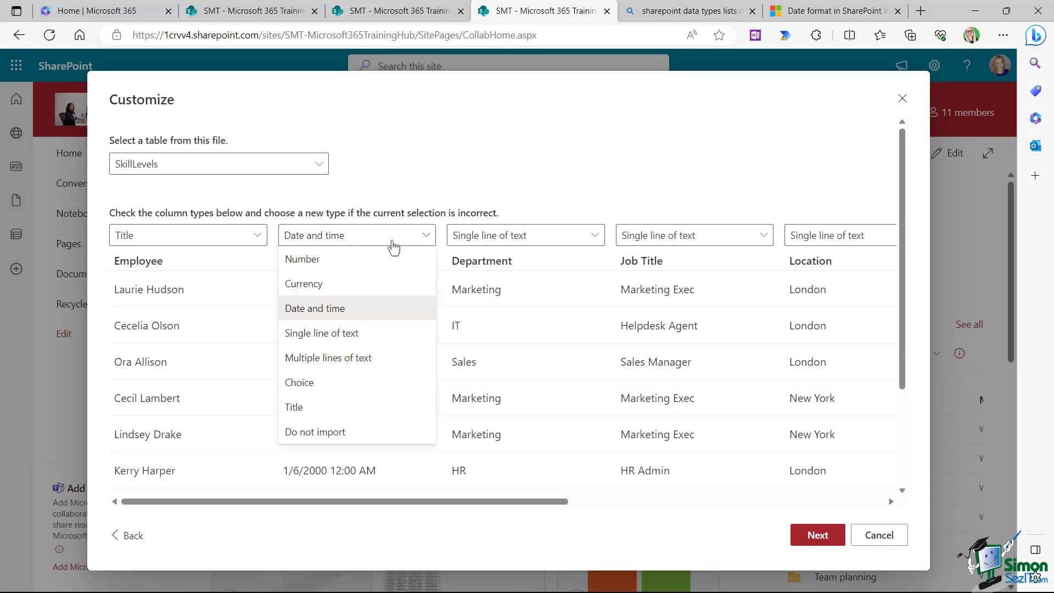
click(411, 177)
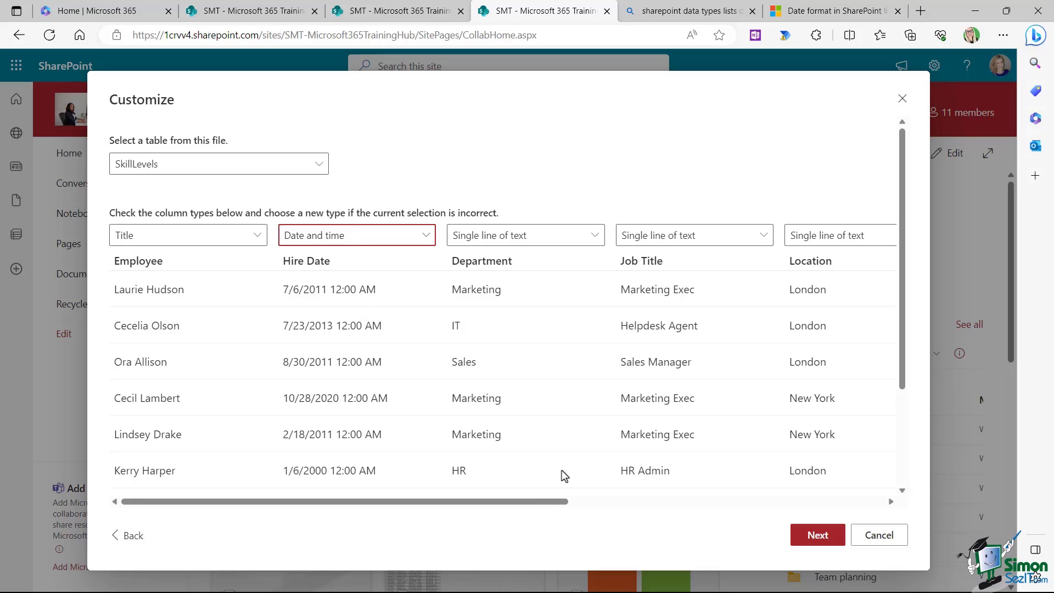
drag(554, 508, 880, 499)
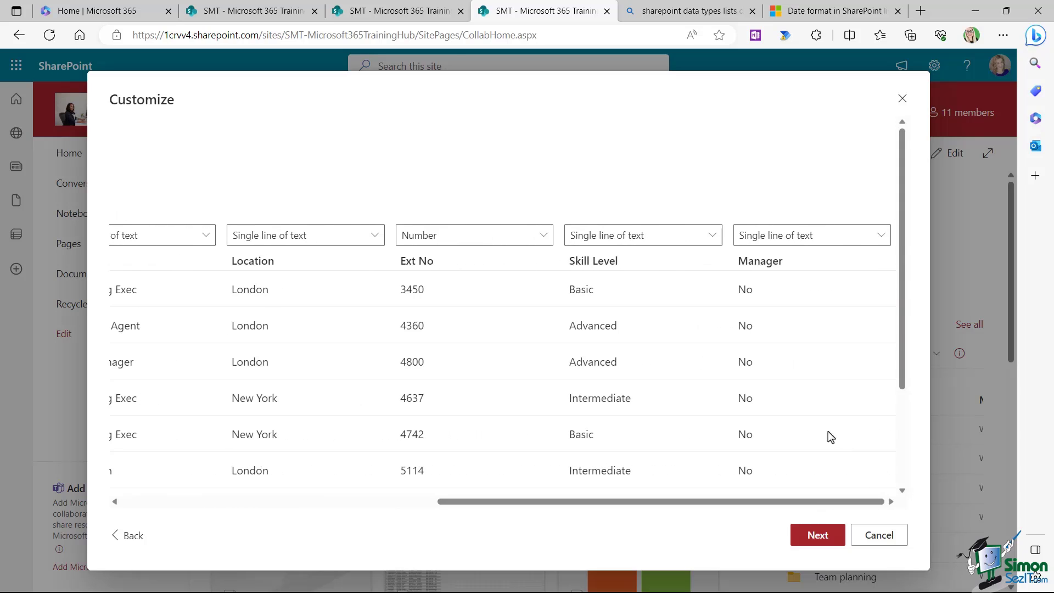
click(826, 536)
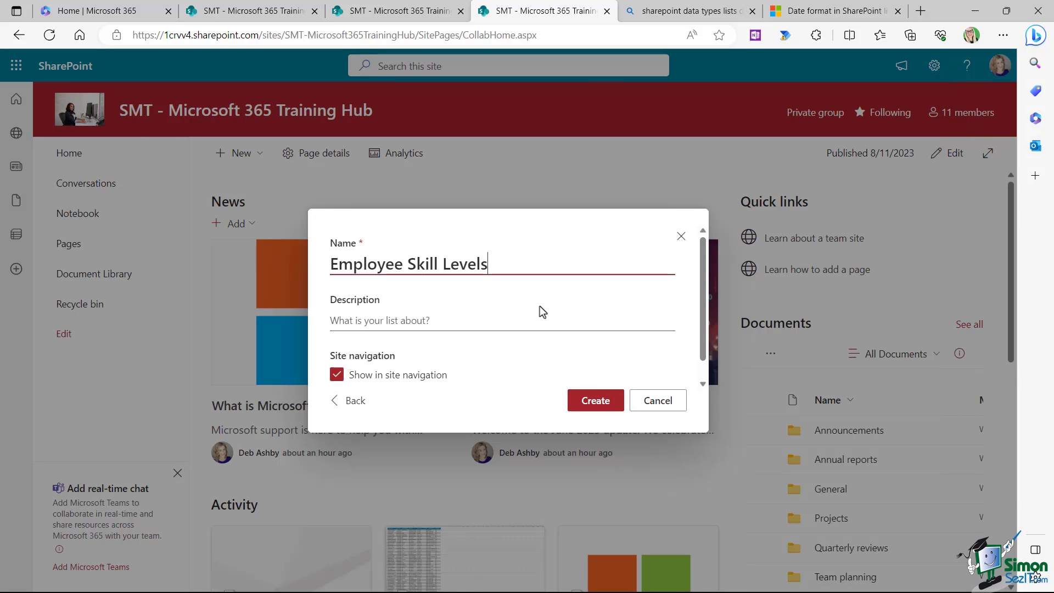
Step: Name the list "List - Employee Skill Levels", keep it shown in the site navigation and create it
click(332, 265)
text(List)
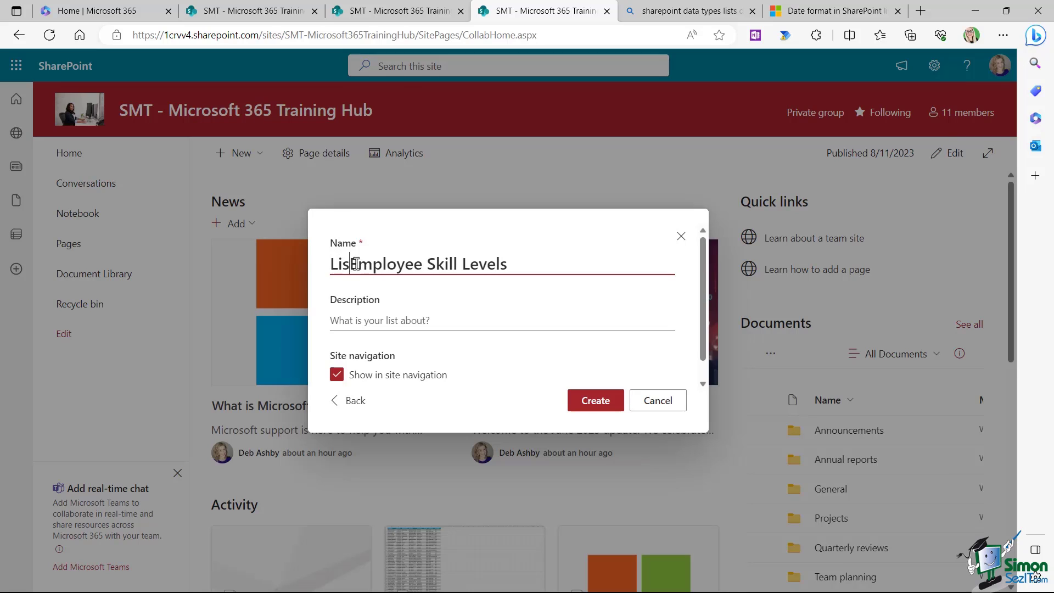
text( -)
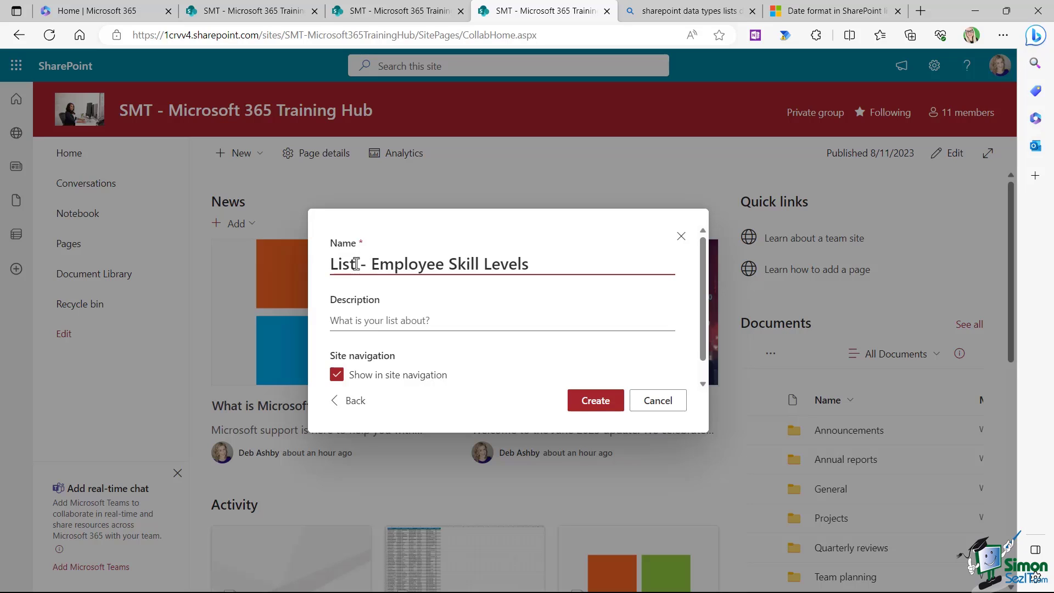
click(528, 234)
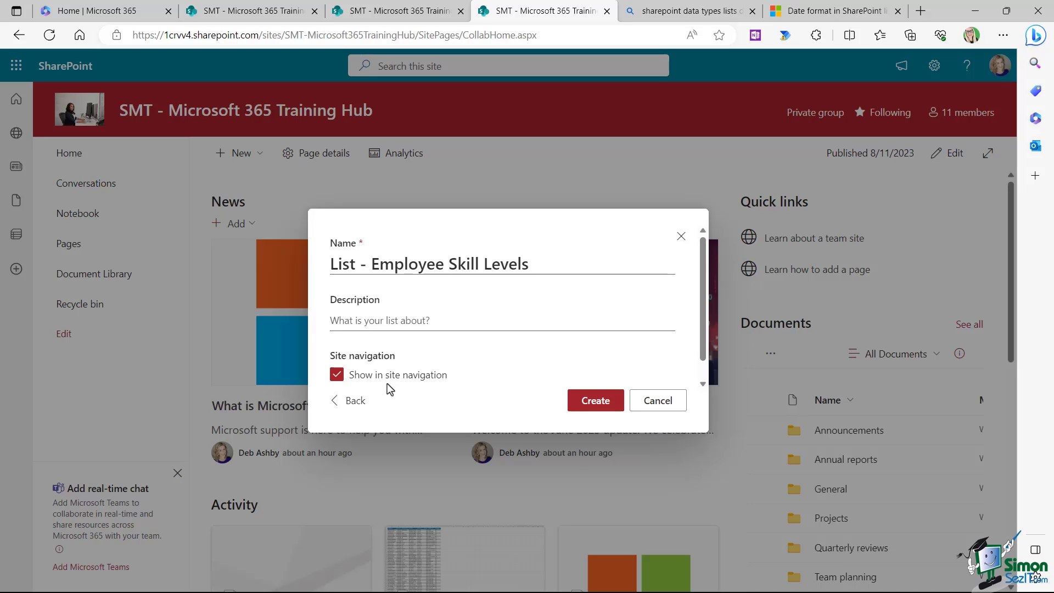
click(593, 401)
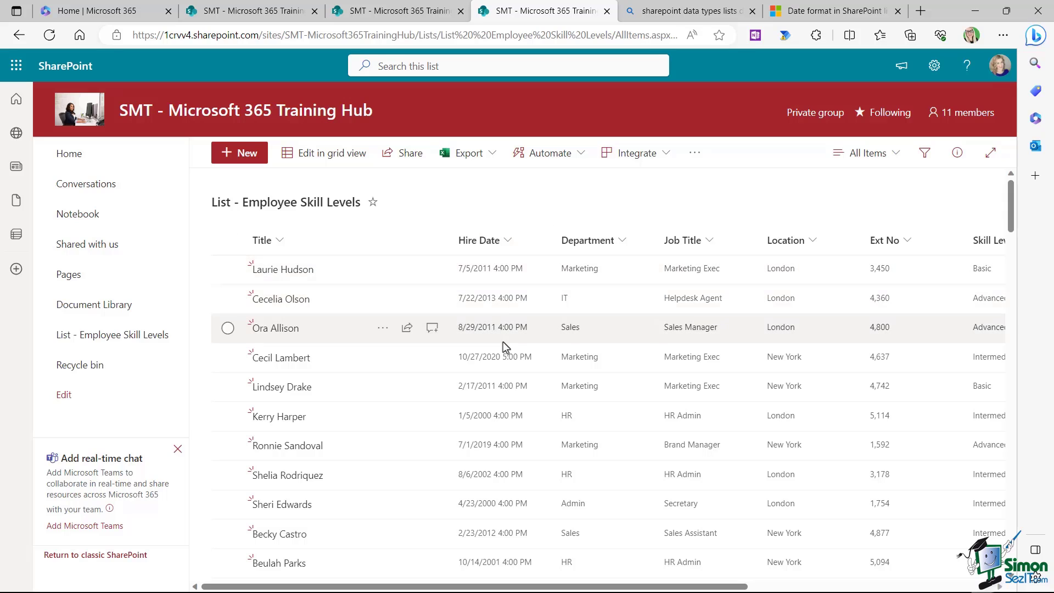
Step: Edit the Hire Date column so it does not include the time, and save the column
click(507, 241)
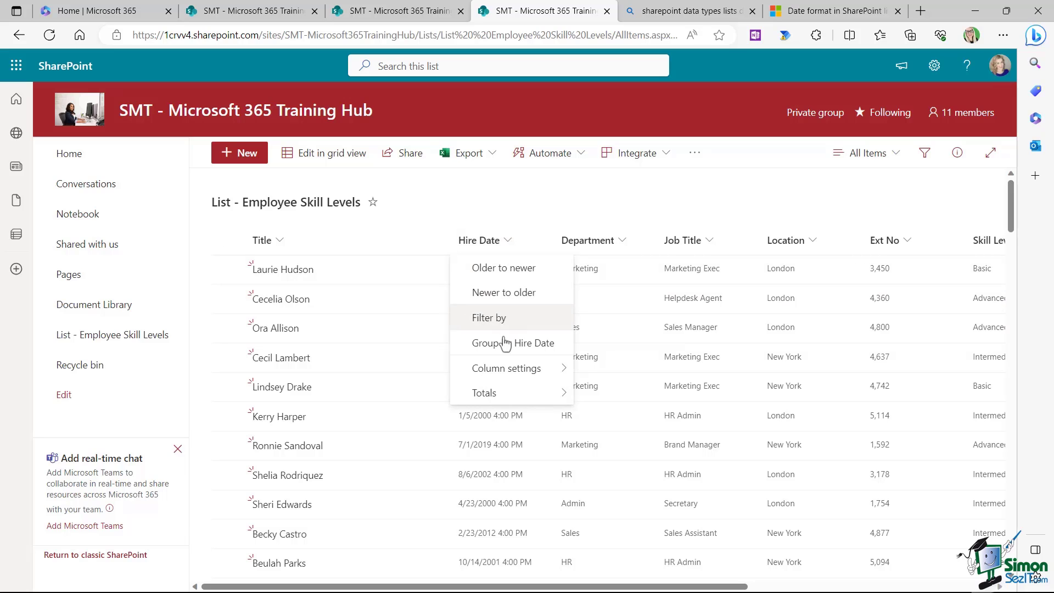
mouse_move(504, 373)
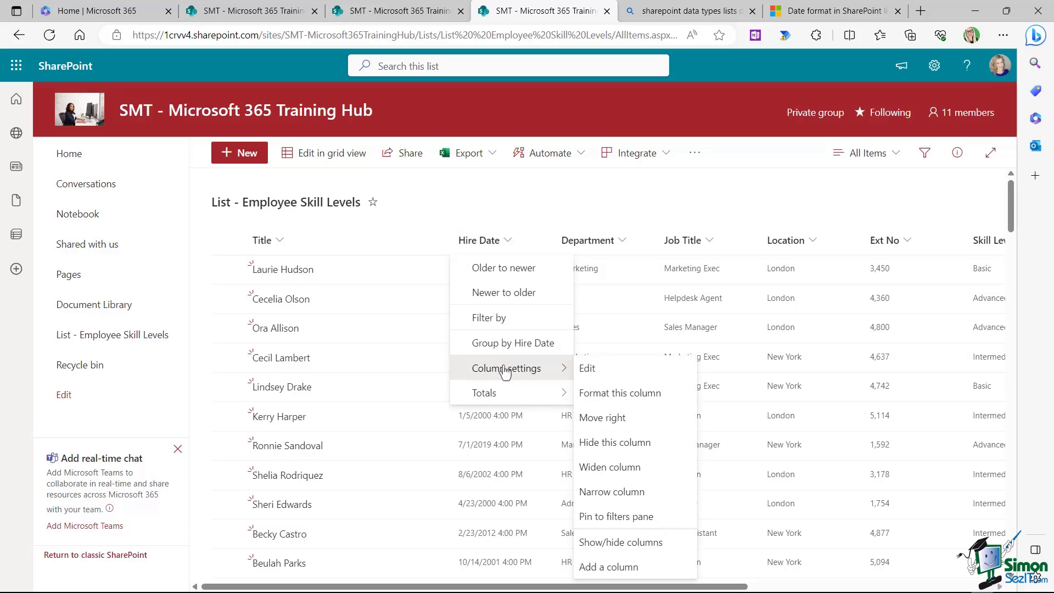
click(595, 368)
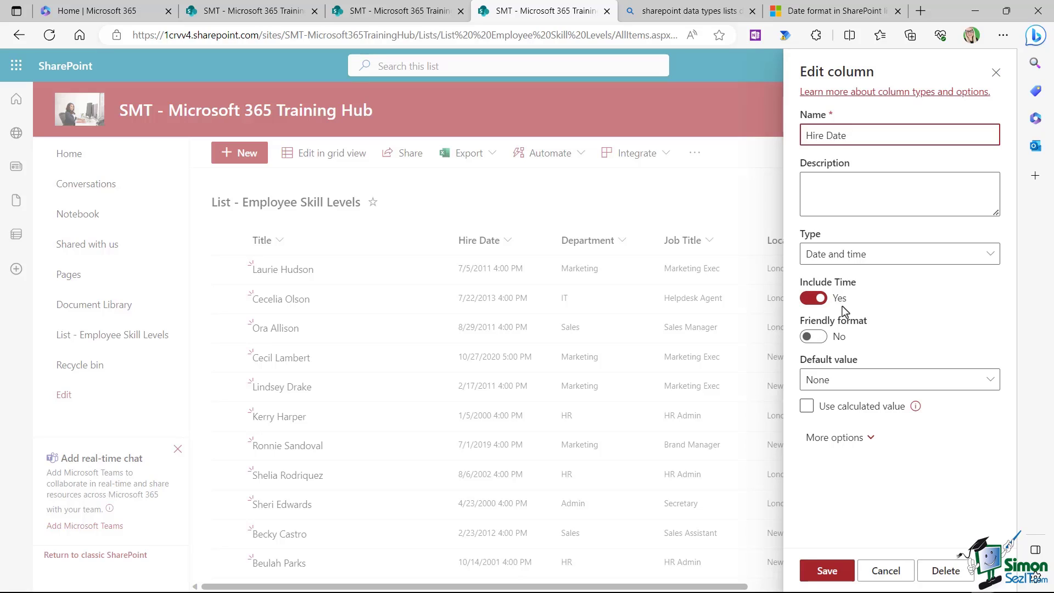
click(813, 298)
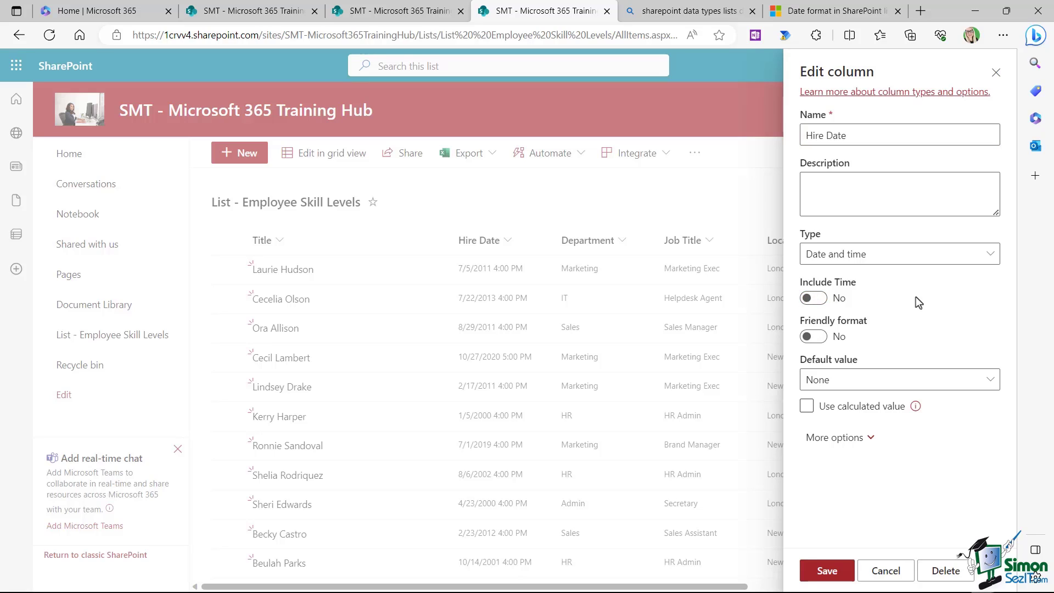
click(821, 570)
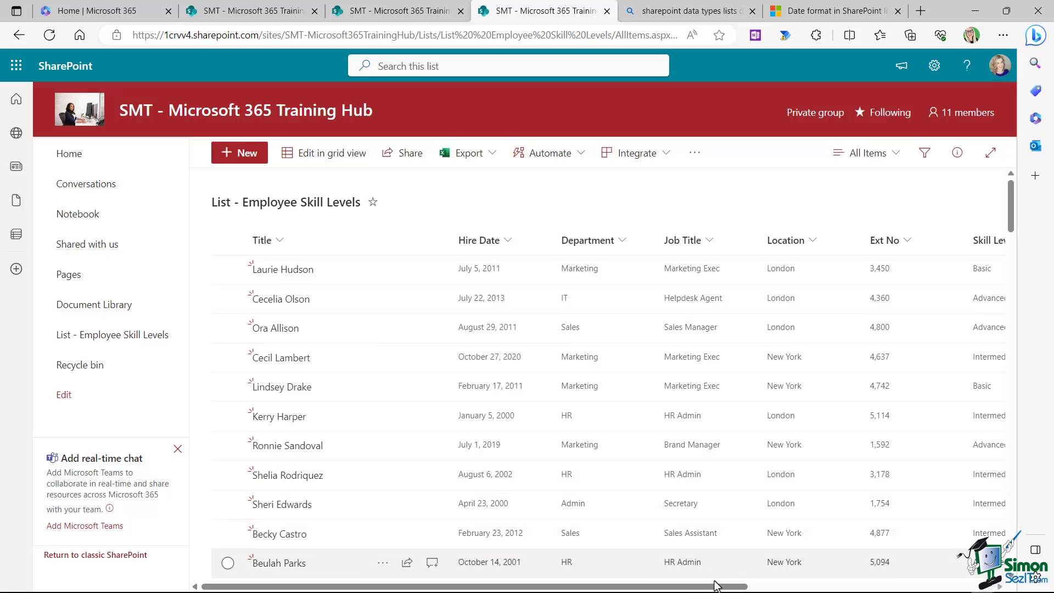
Step: Edit the Ext No column to use 0 decimal places and no thousands separator, and save it
drag(715, 589, 860, 588)
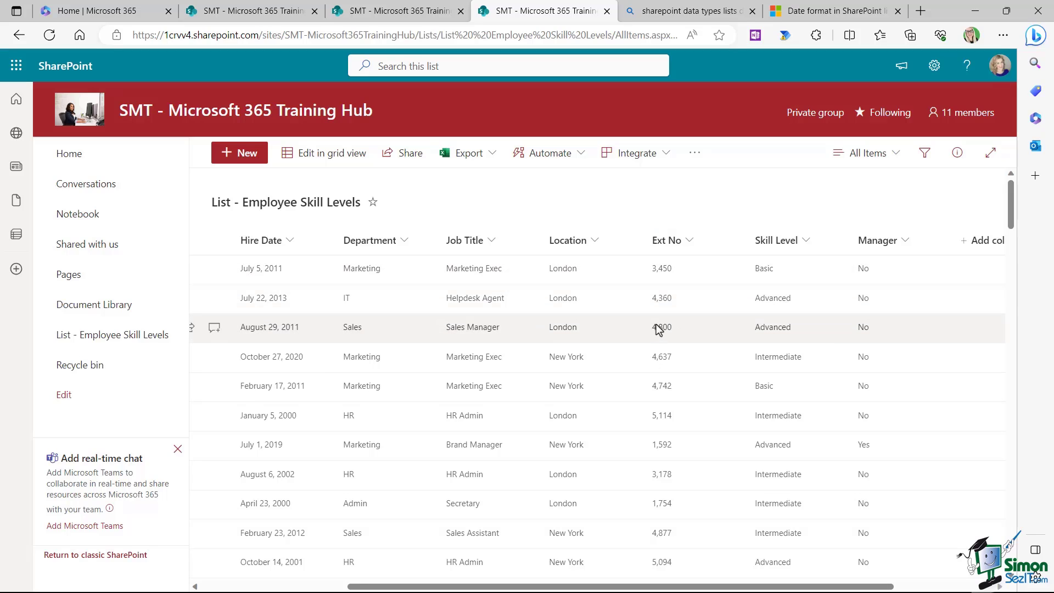
click(689, 243)
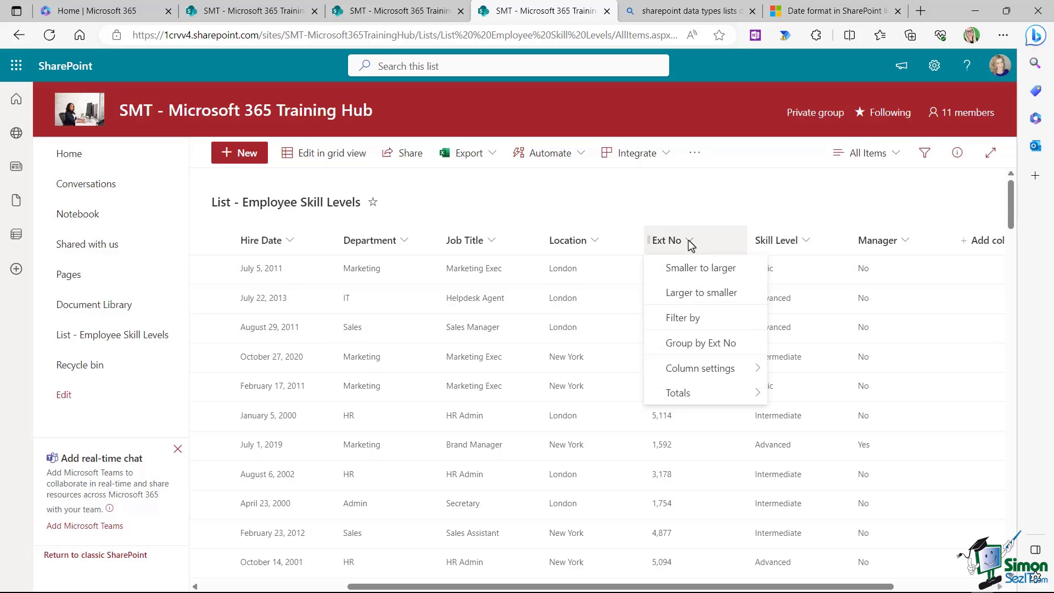
mouse_move(689, 373)
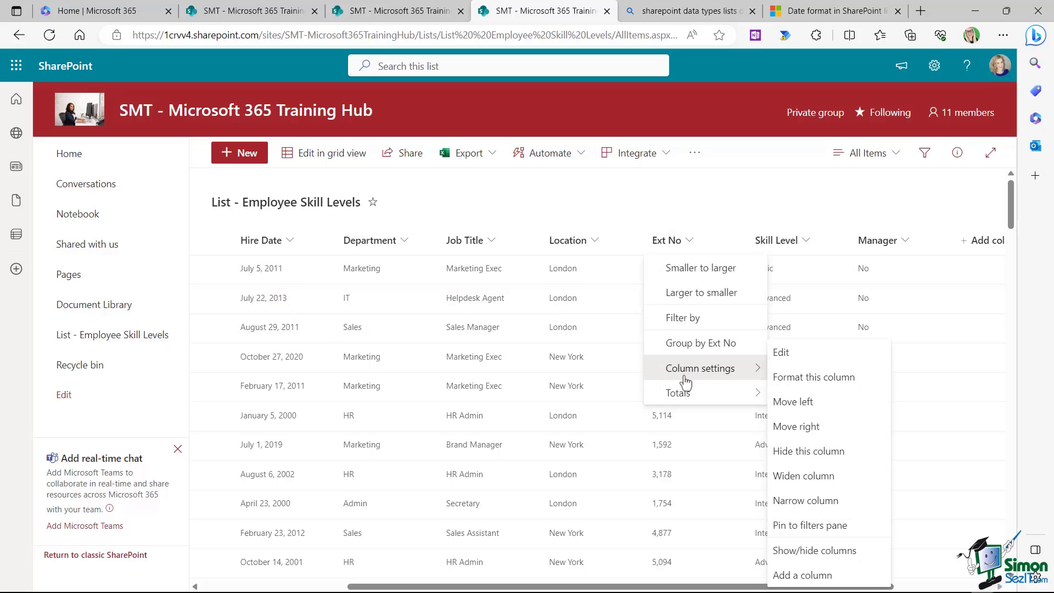
click(786, 358)
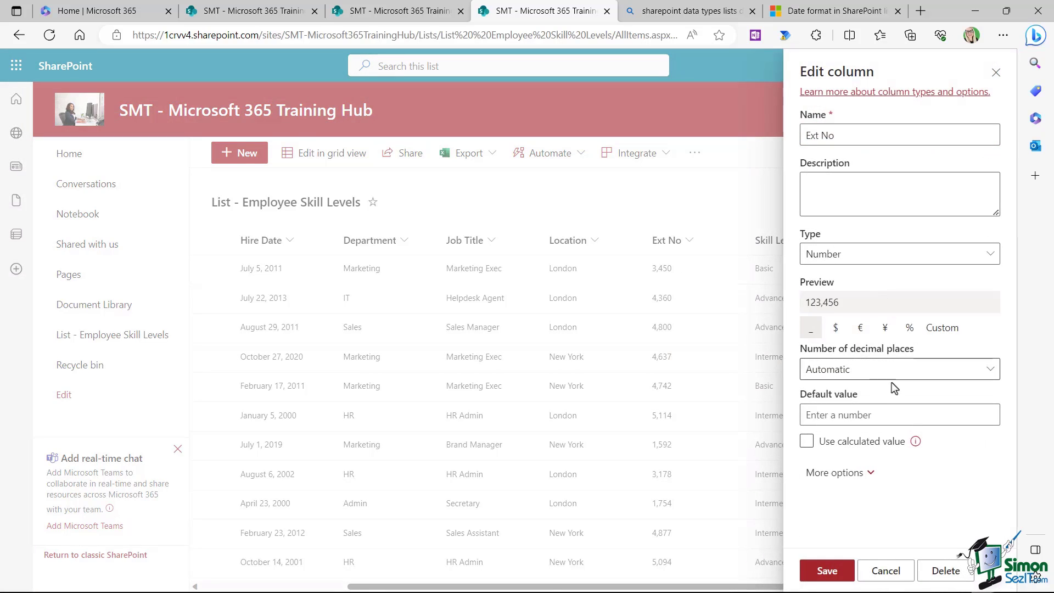
click(911, 375)
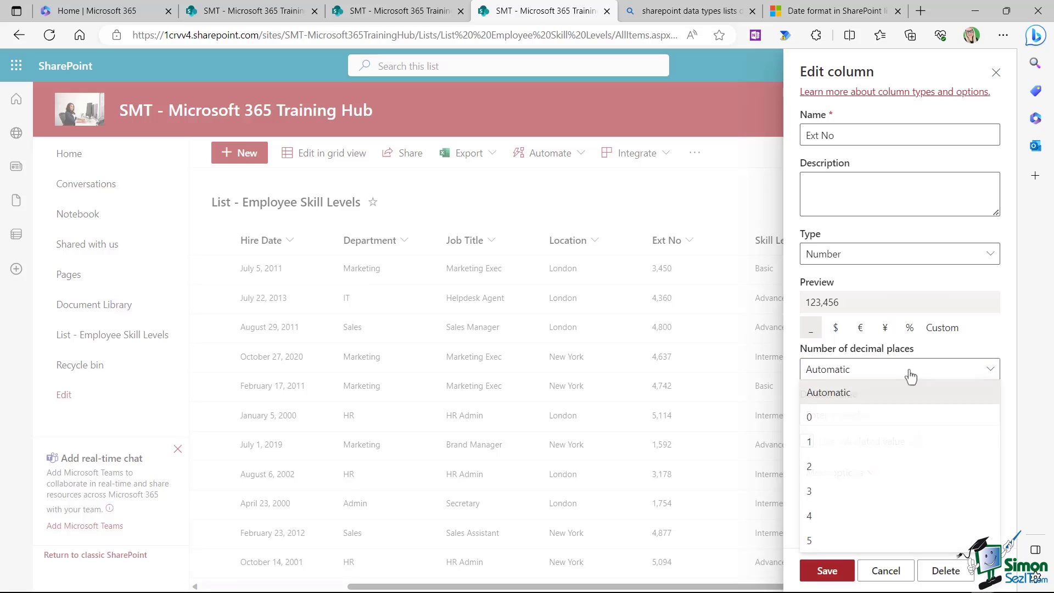
click(816, 418)
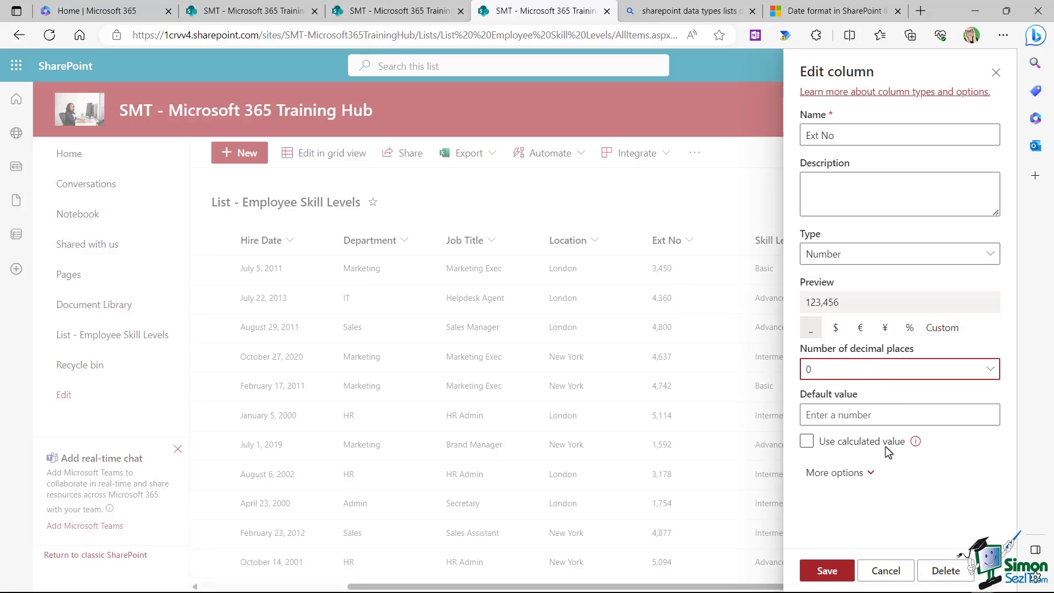
click(867, 477)
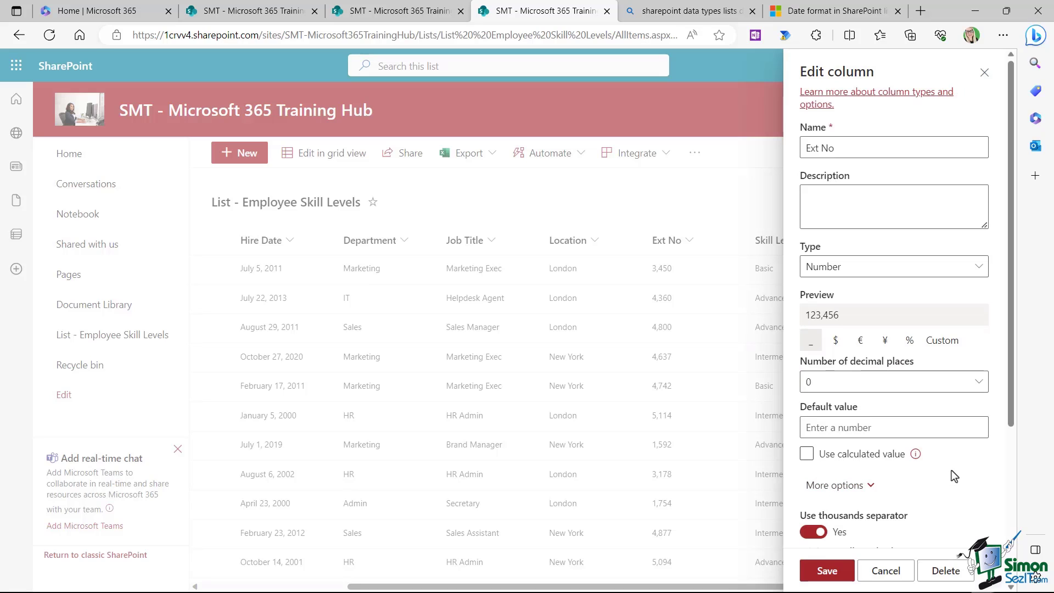
scroll(954, 475, down, 4)
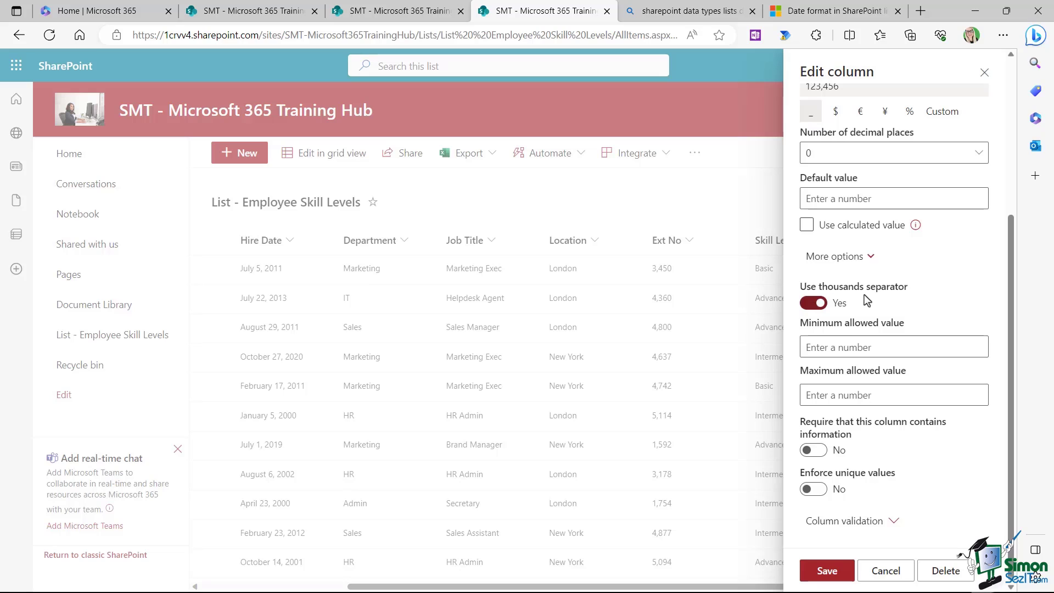
click(812, 303)
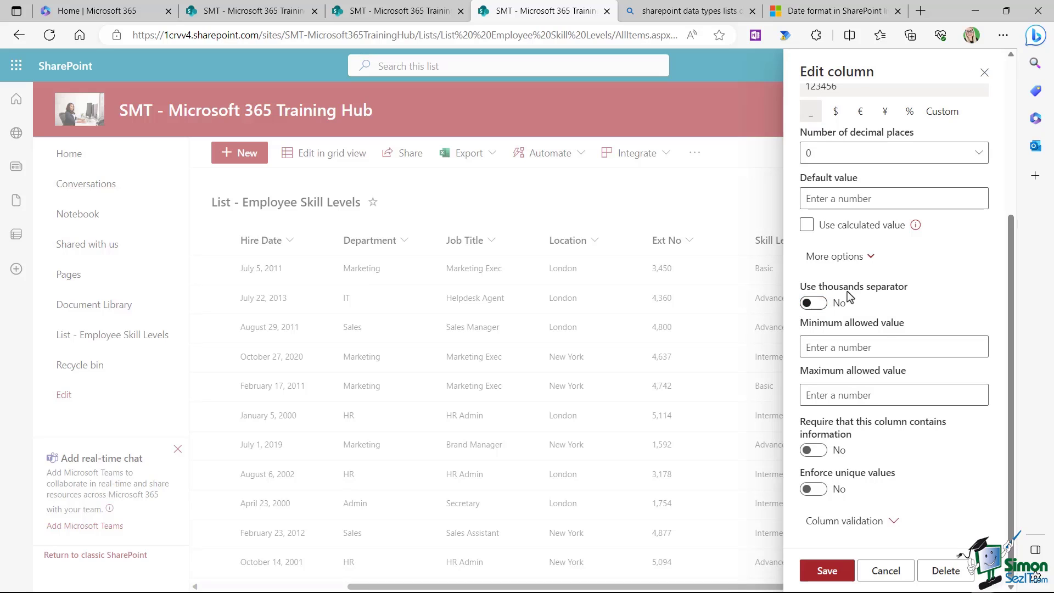
click(825, 569)
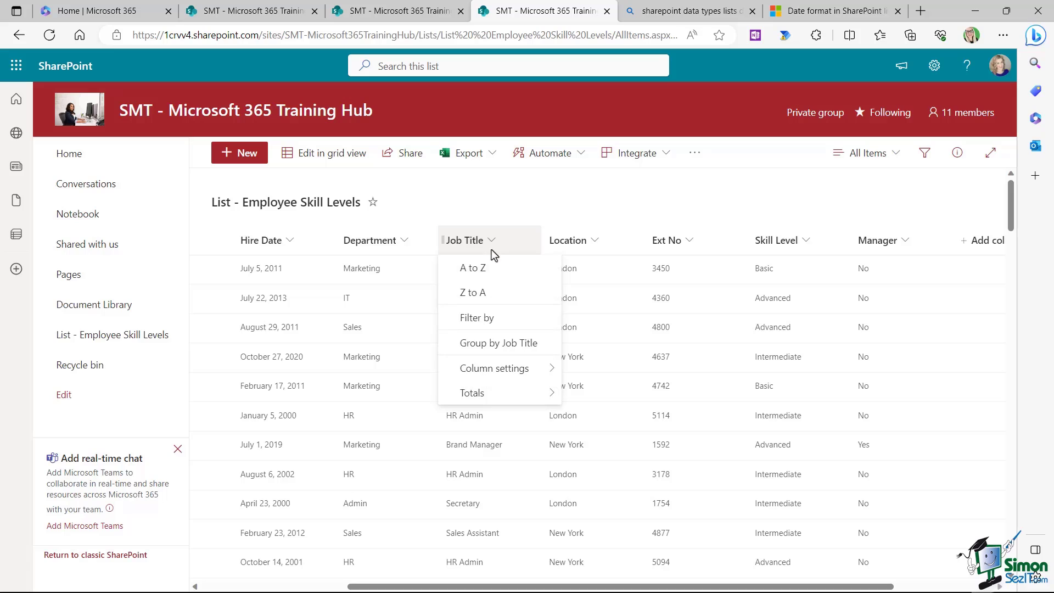
Step: Open the formatting options of the Job Title column and switch to formatting the whole view
mouse_move(508, 368)
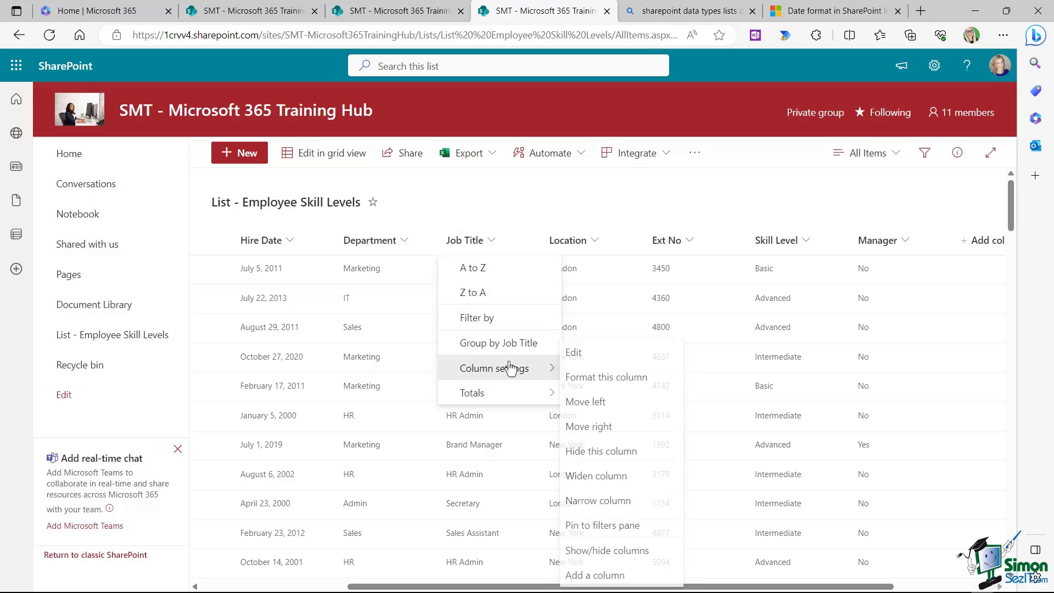
click(591, 378)
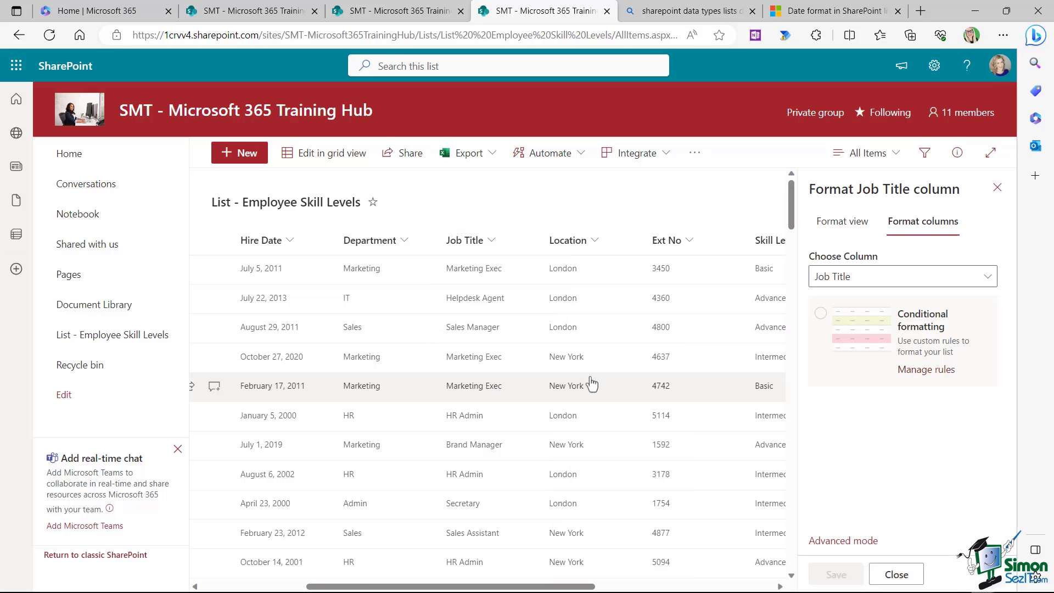
click(827, 225)
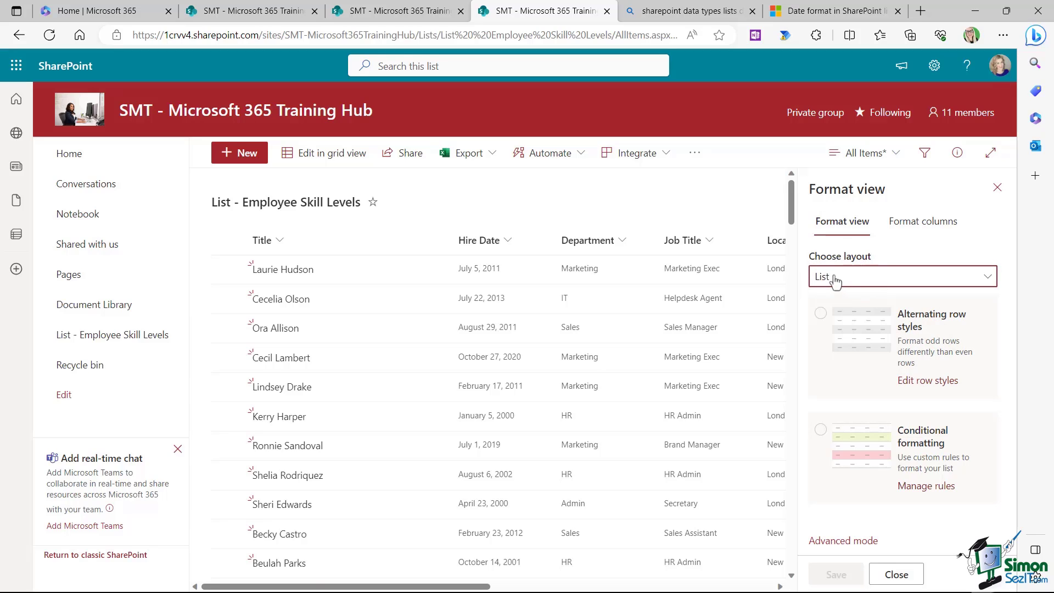
Step: Try the Gallery layout for the view and look through the card content options in the Card Designer
click(985, 276)
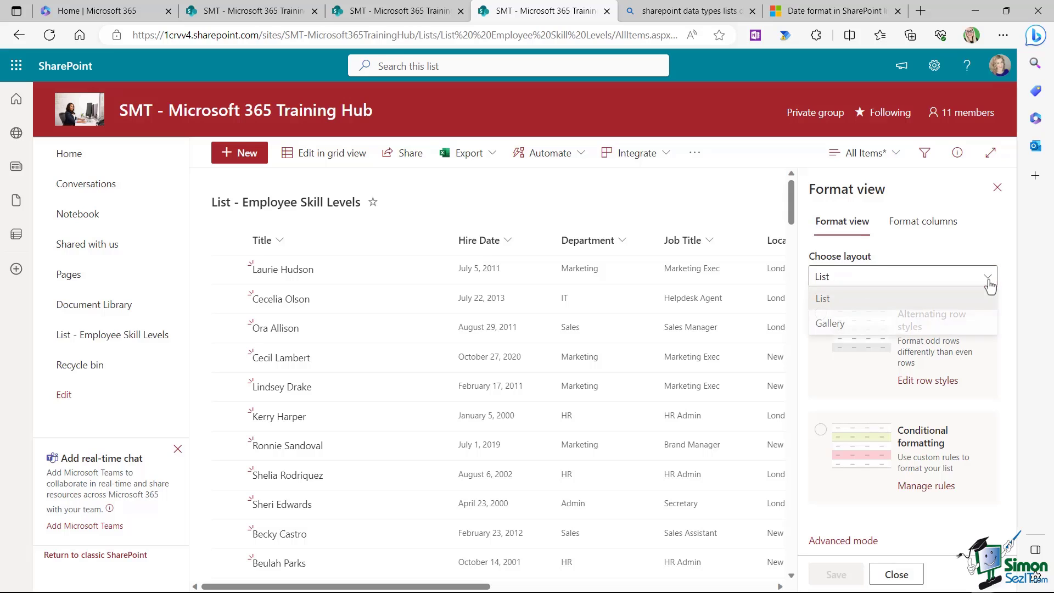
click(852, 325)
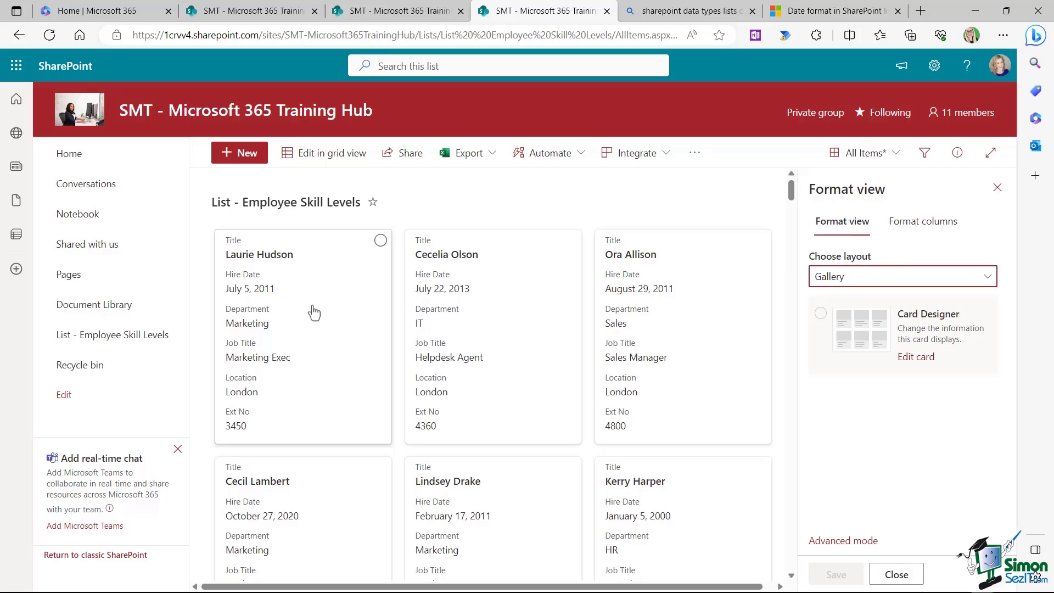
scroll(579, 222, down, 3)
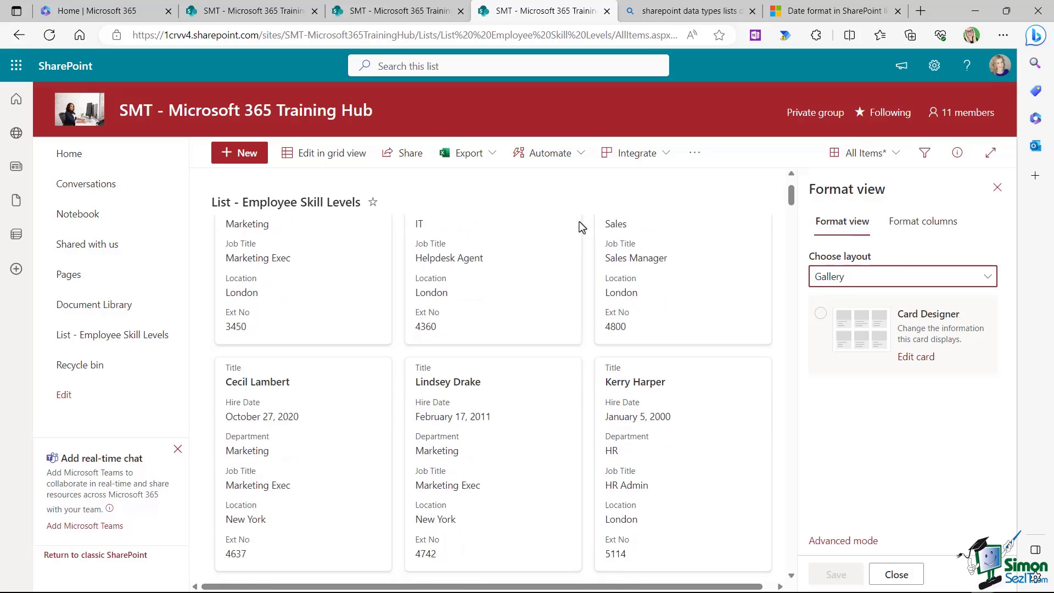
scroll(579, 221, up, 3)
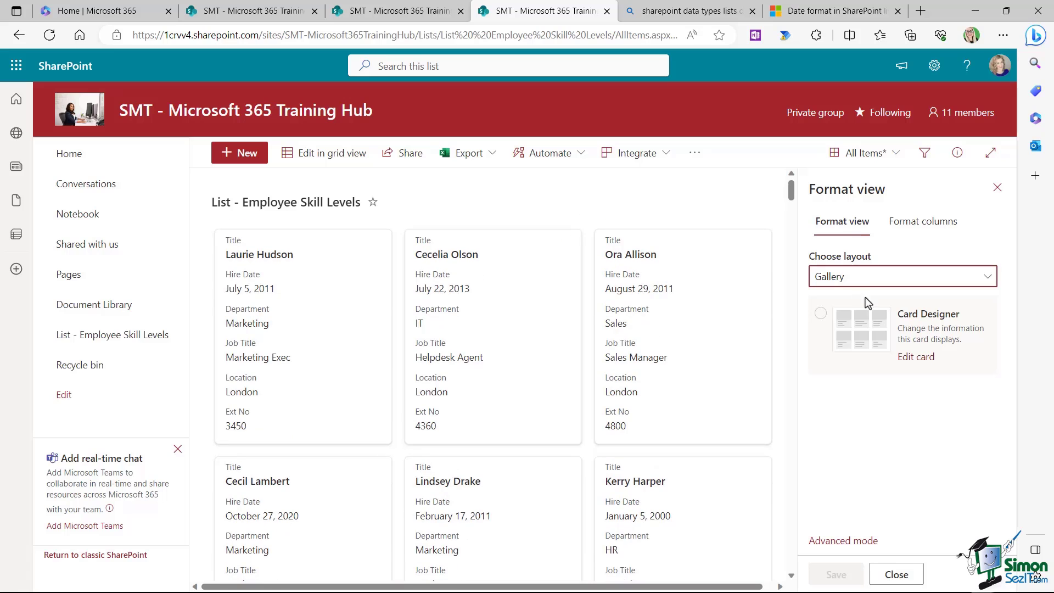
click(912, 358)
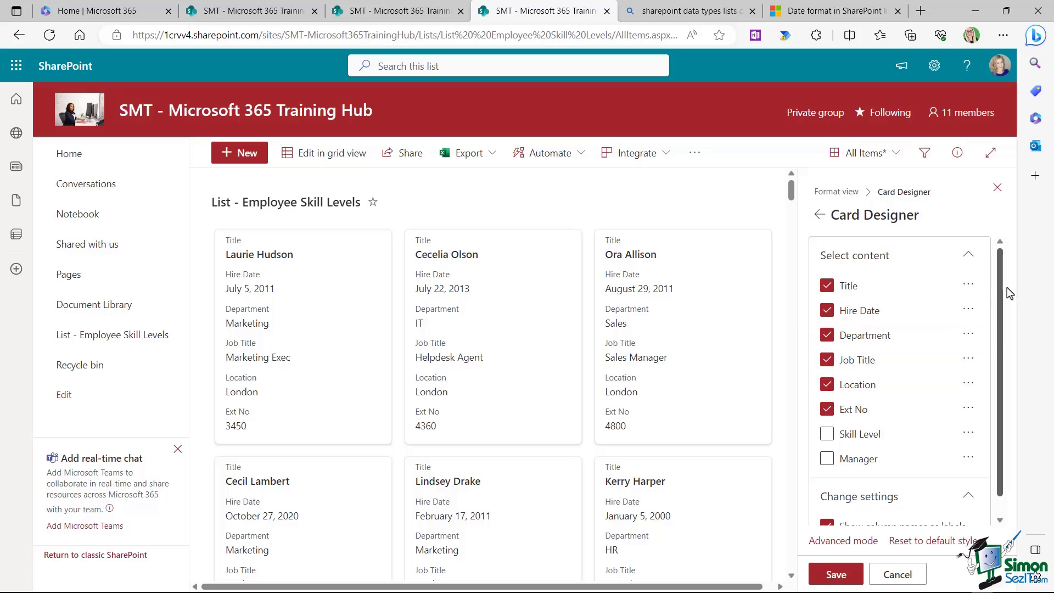
mouse_move(1000, 282)
mouse_down()
mouse_move(1000, 353)
mouse_move(994, 266)
mouse_up()
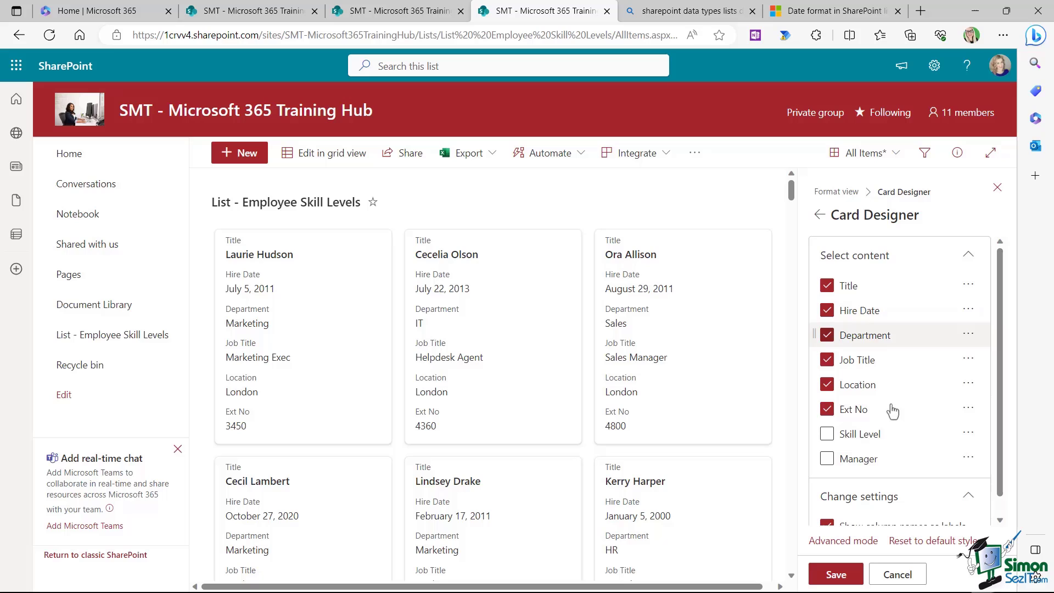
Step: Set the view back to the List layout and apply alternating row styles
click(819, 215)
click(983, 277)
click(878, 299)
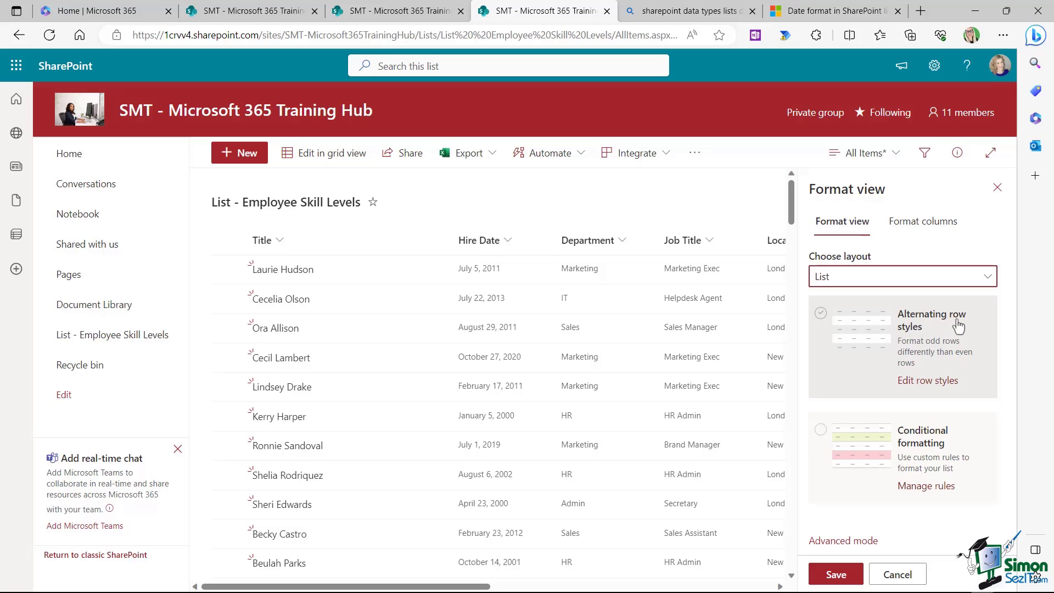
click(820, 313)
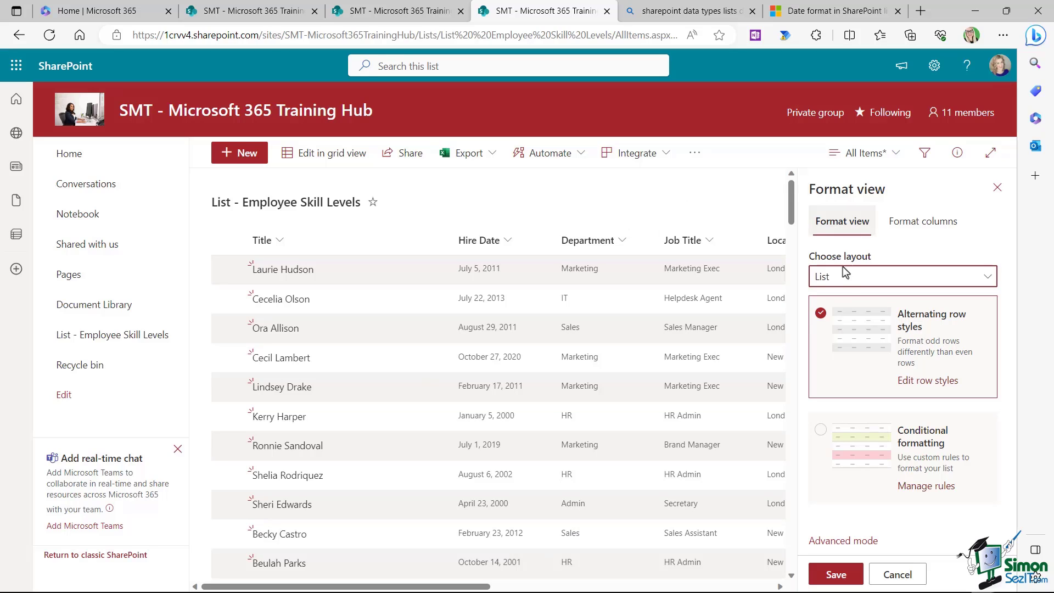
Step: Try a light orange fill for the odd rows and a light green fill for the even rows
click(912, 380)
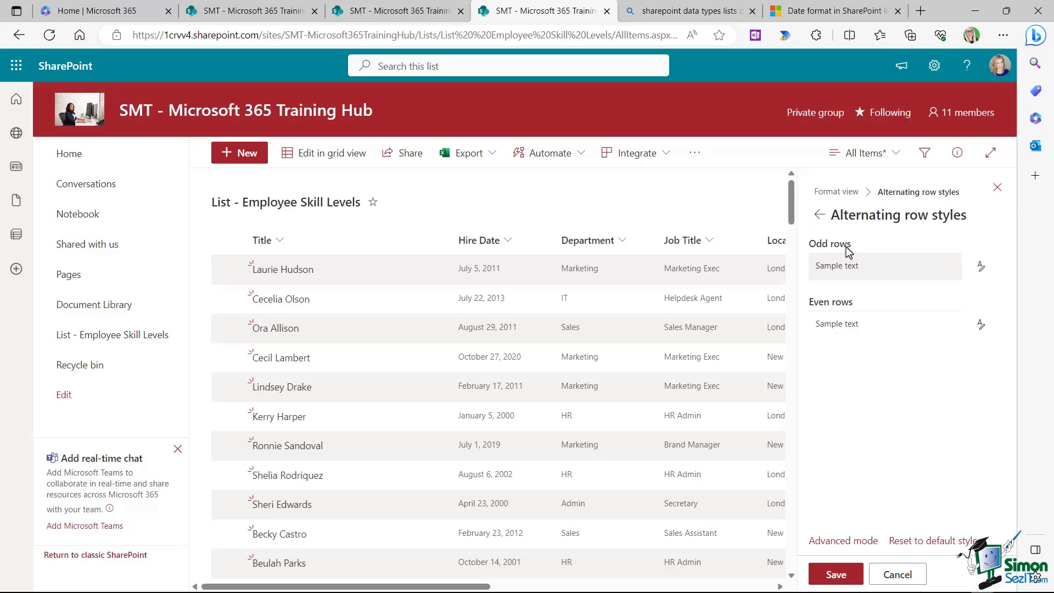
click(981, 269)
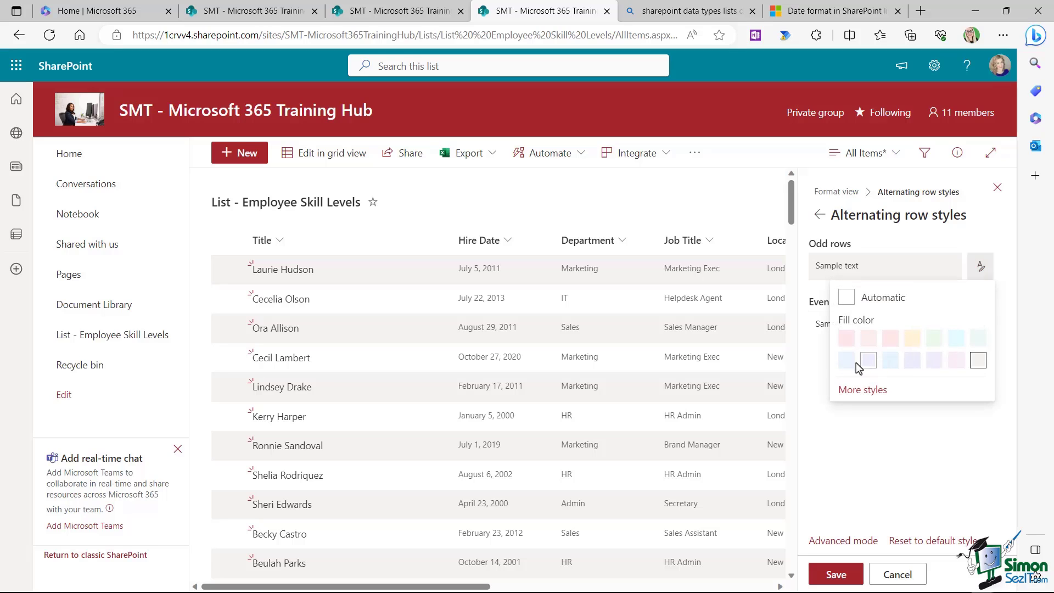
click(912, 337)
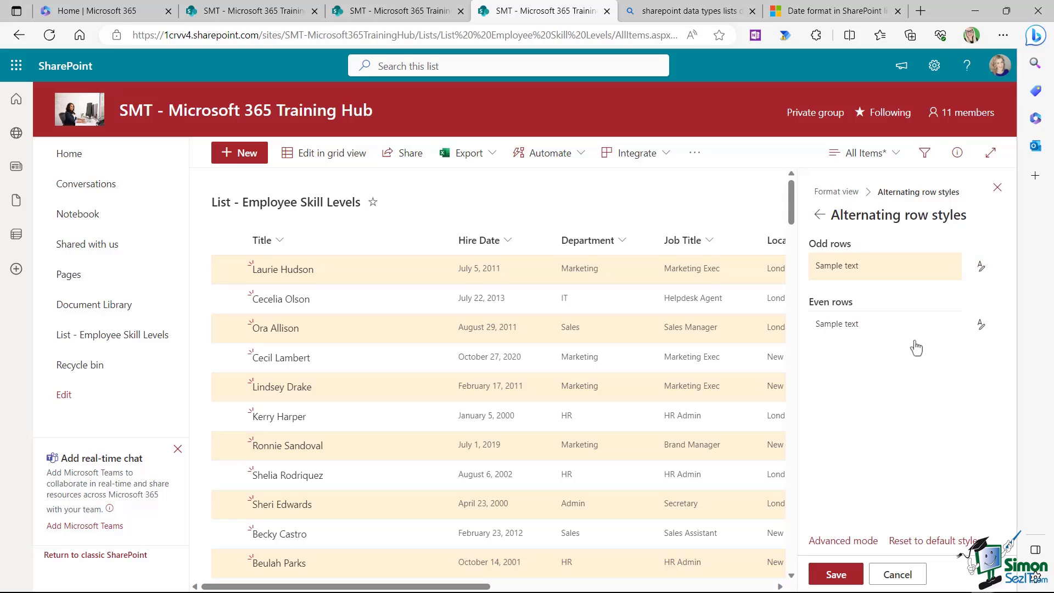
click(980, 328)
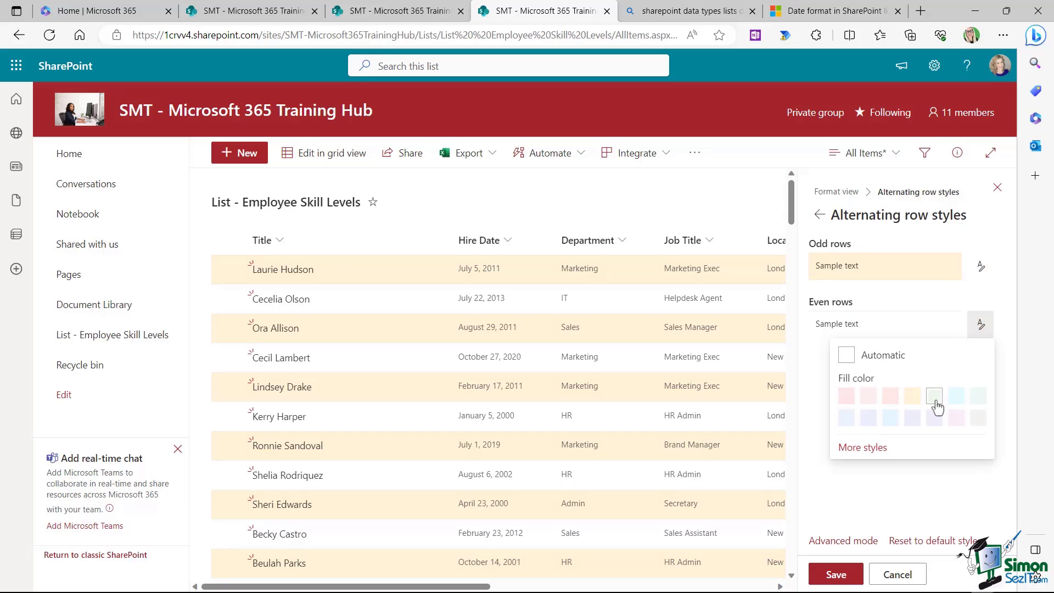
click(934, 396)
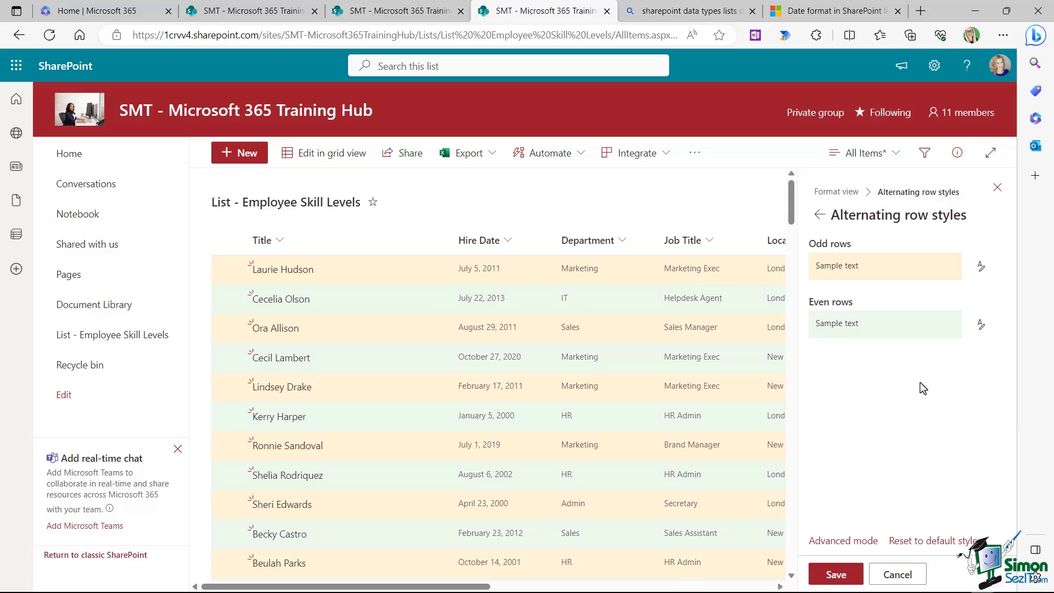
Step: Set the even rows to the Automatic style and the odd rows to a light grey fill, and save the view formatting
click(981, 328)
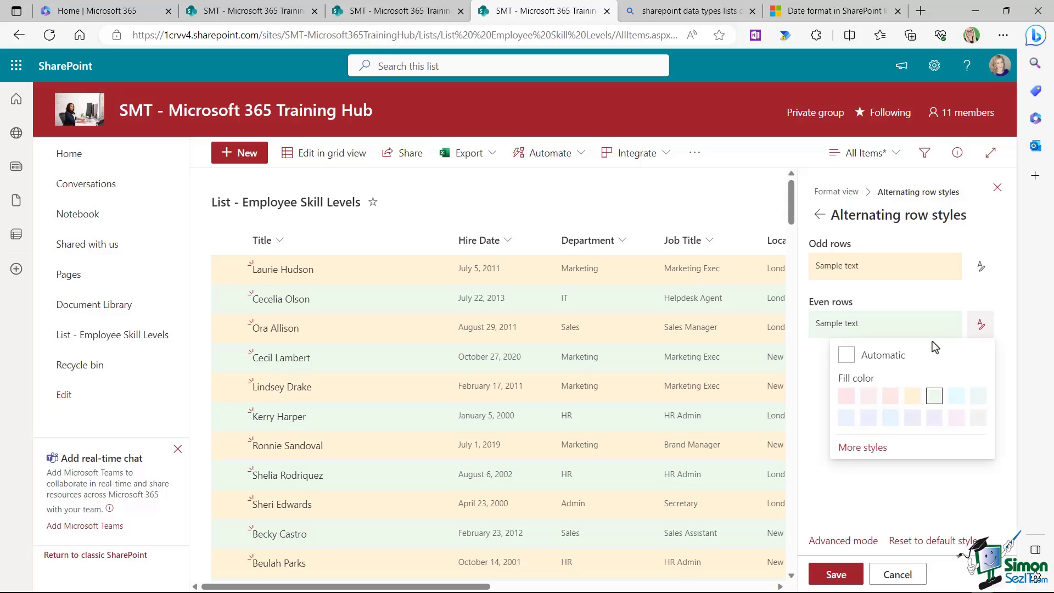
click(846, 355)
click(981, 269)
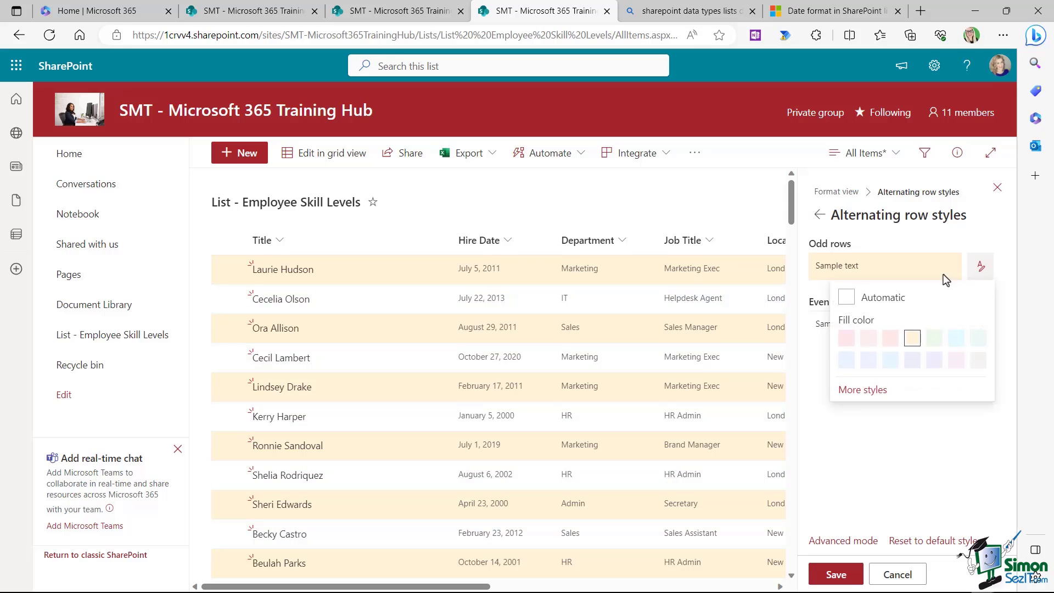
click(977, 360)
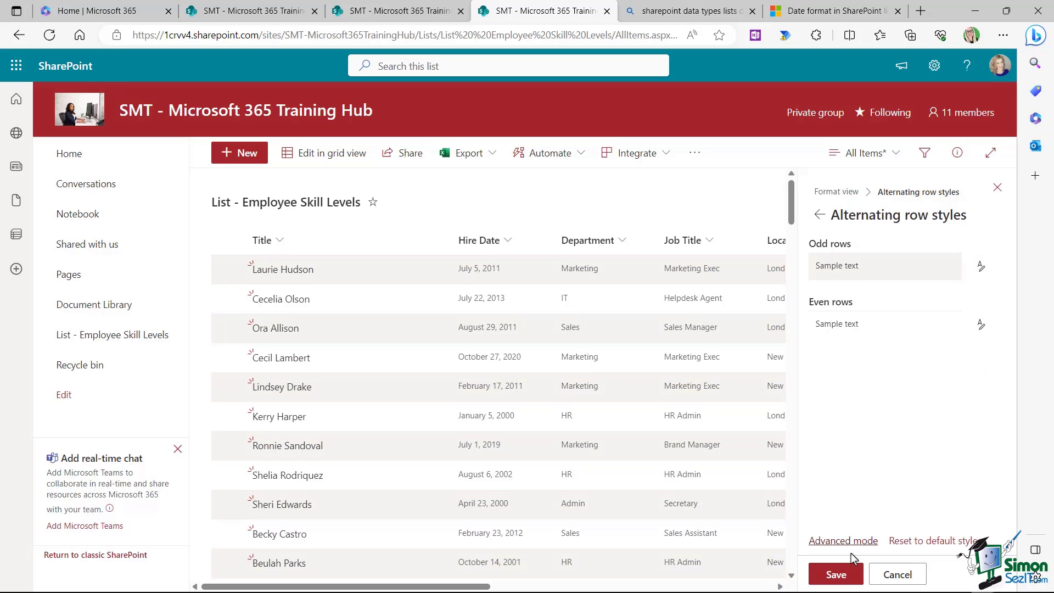
click(840, 575)
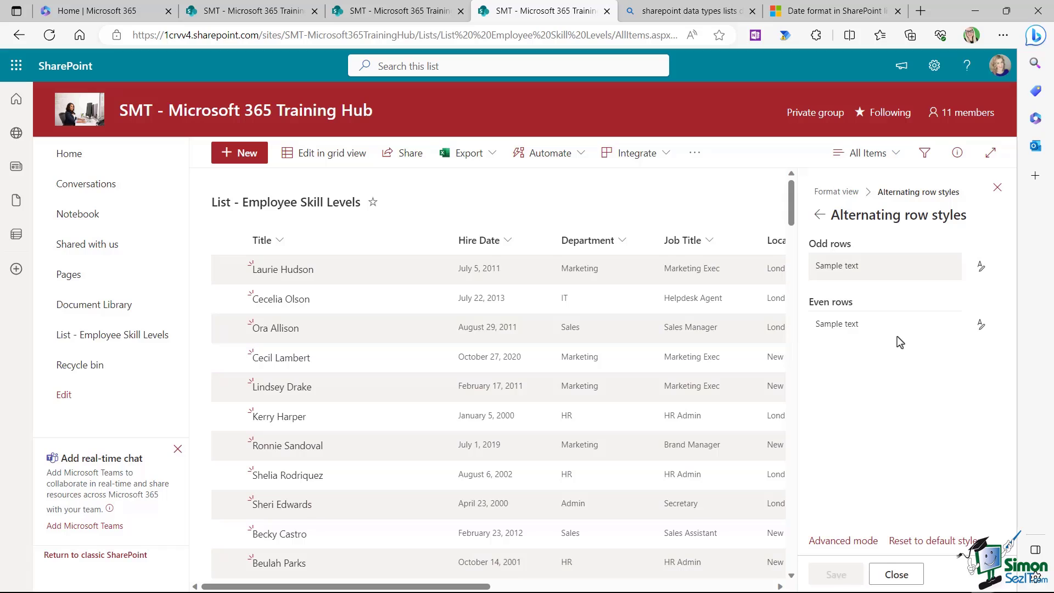
Step: Close the alternating row styles settings of the employee skill levels list
click(997, 188)
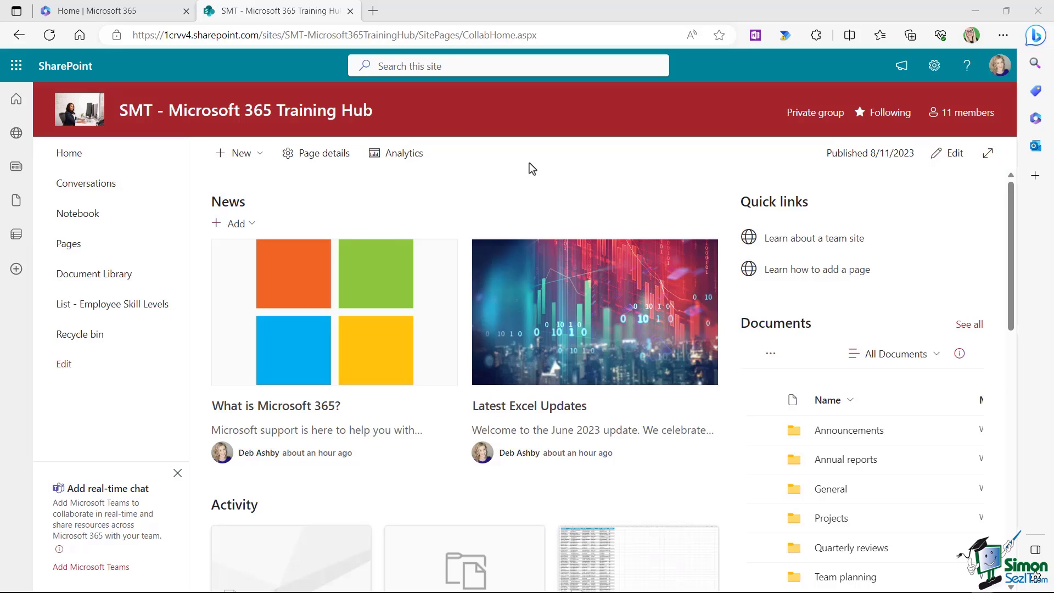
Step: Create a blank list named "List - Completed Training" on the Training Hub site, keeping it shown in the site navigation
click(254, 157)
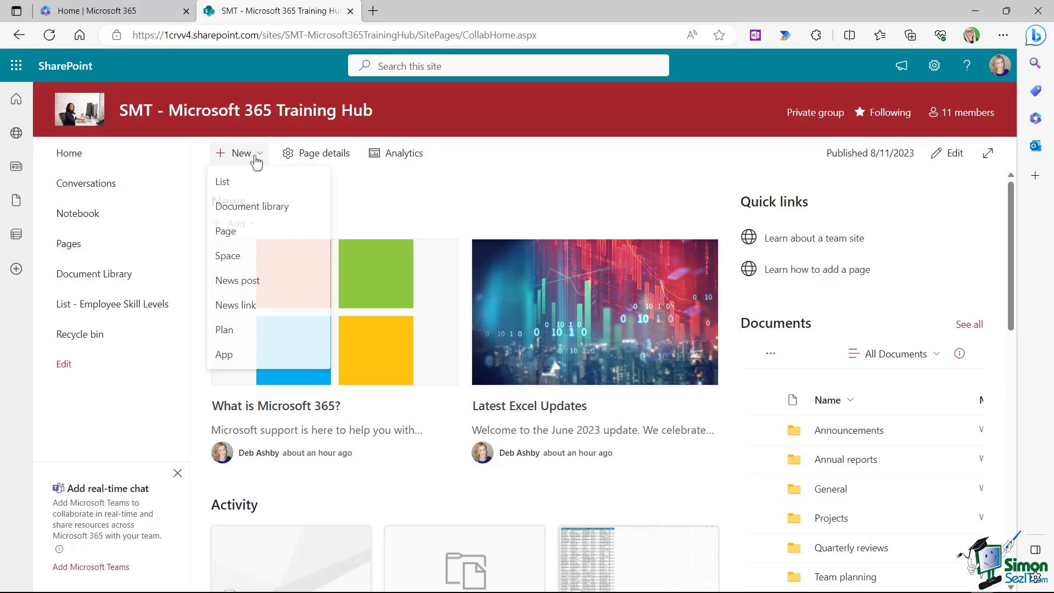
click(248, 190)
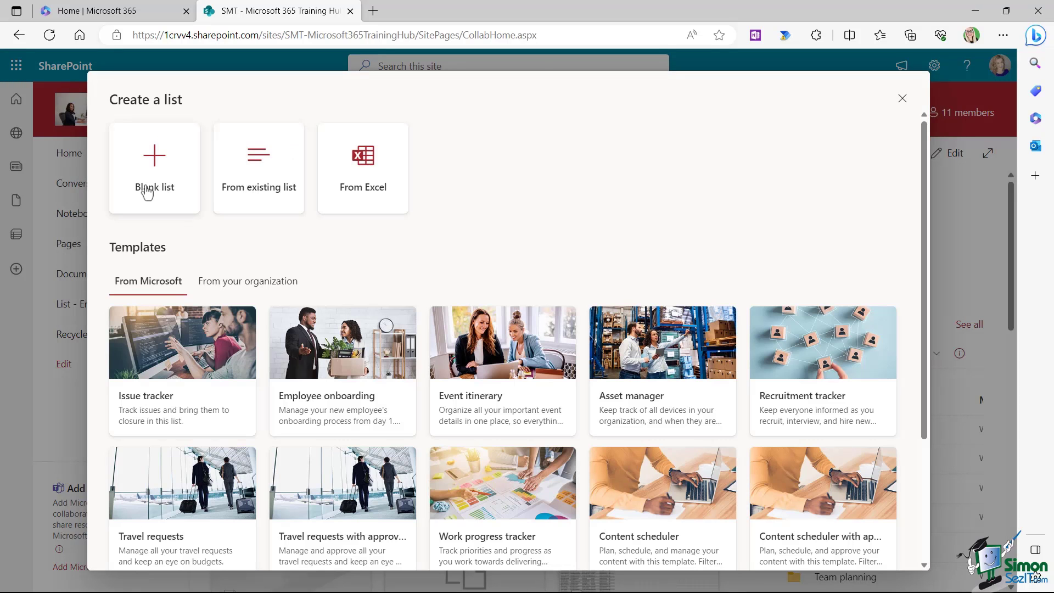
click(147, 192)
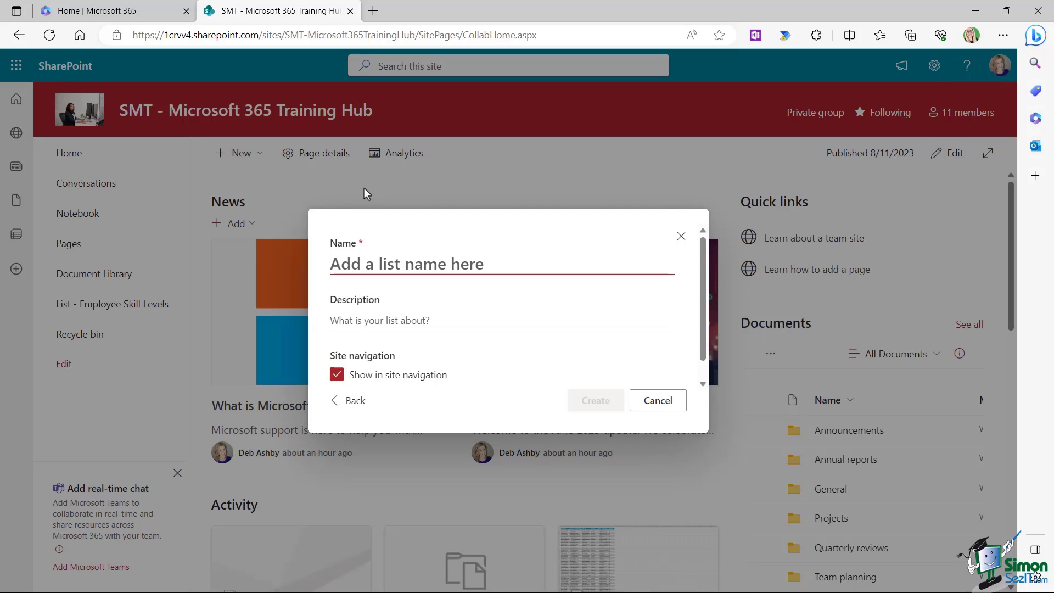
text(List)
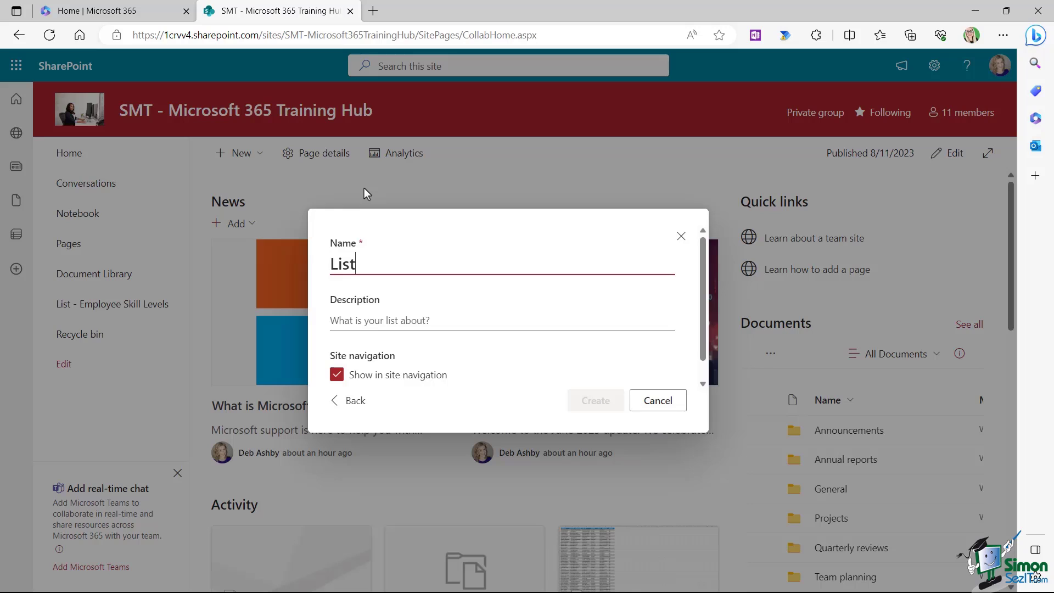
text( -)
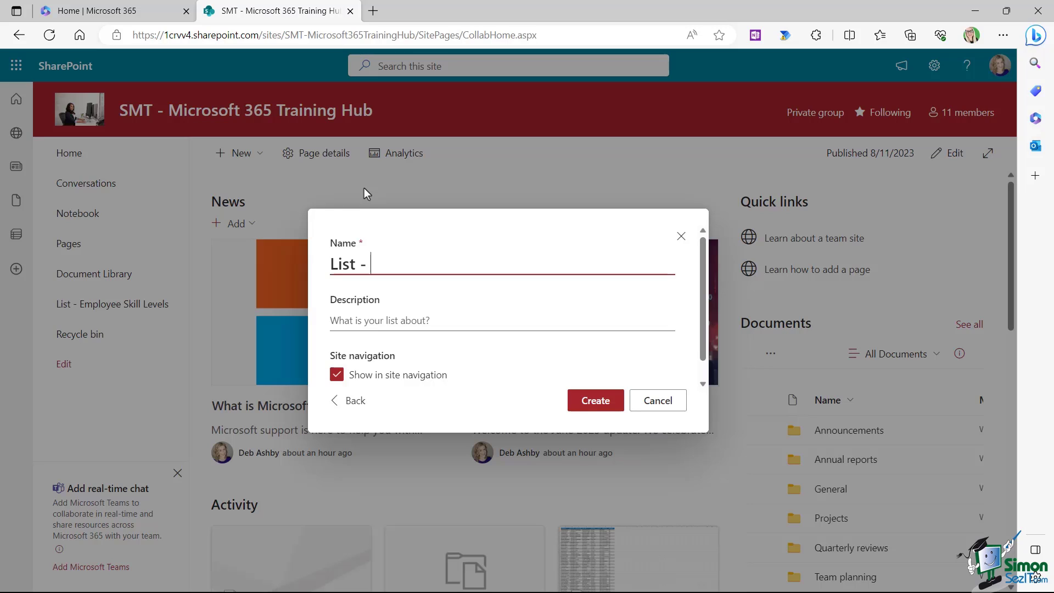
text(Co)
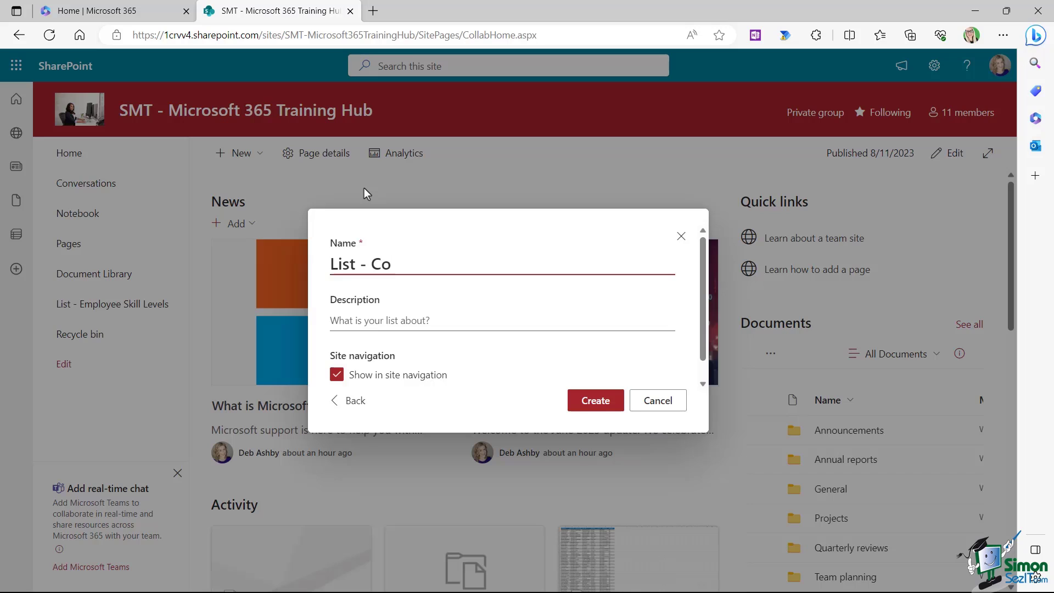
text(mpleted Training)
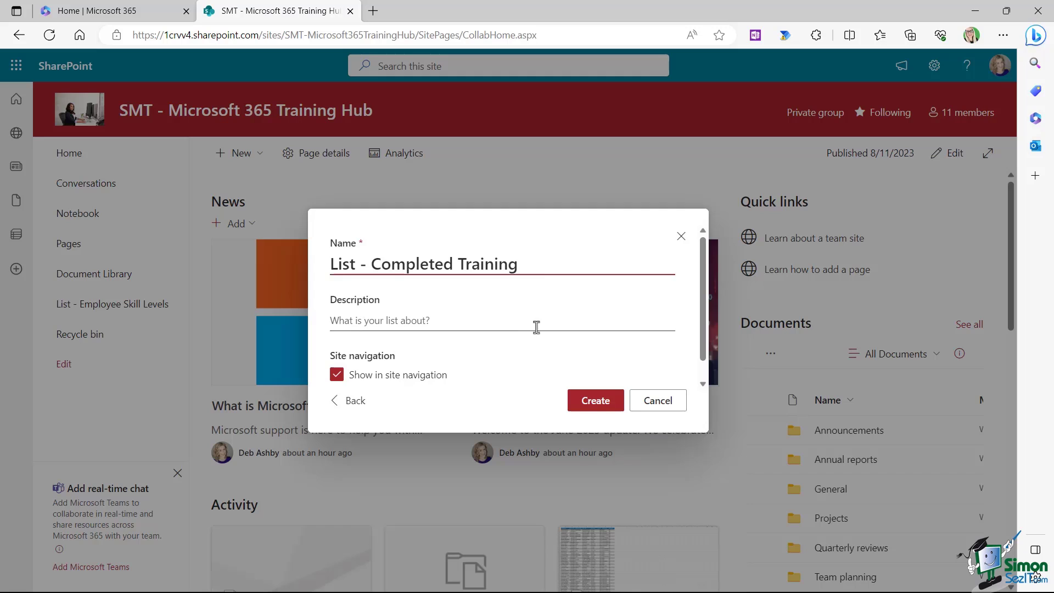
click(592, 405)
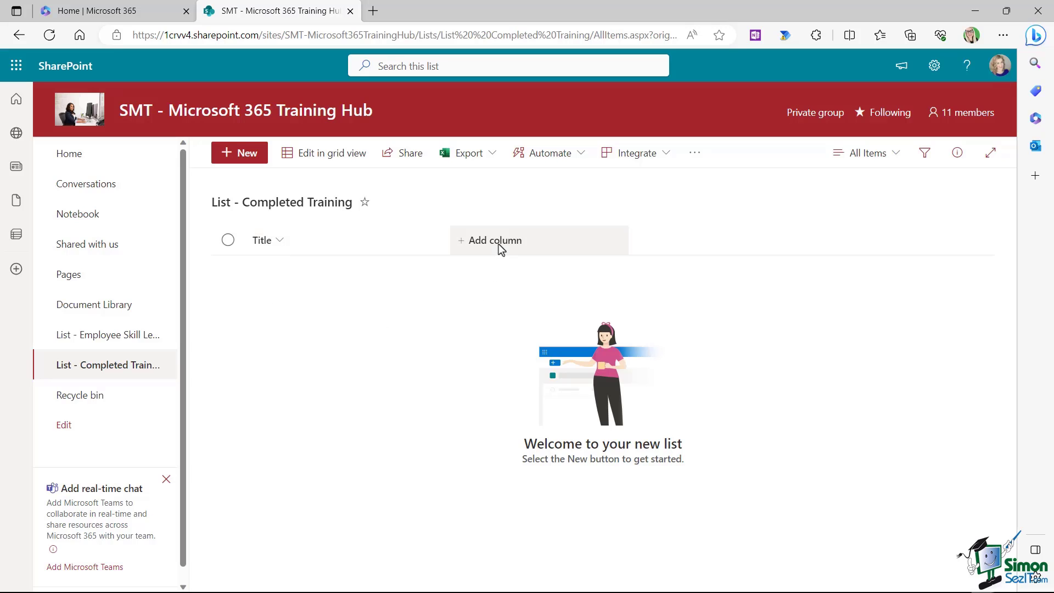
Step: Open the column settings of the Title column in the Completed Training list
click(280, 242)
mouse_move(310, 368)
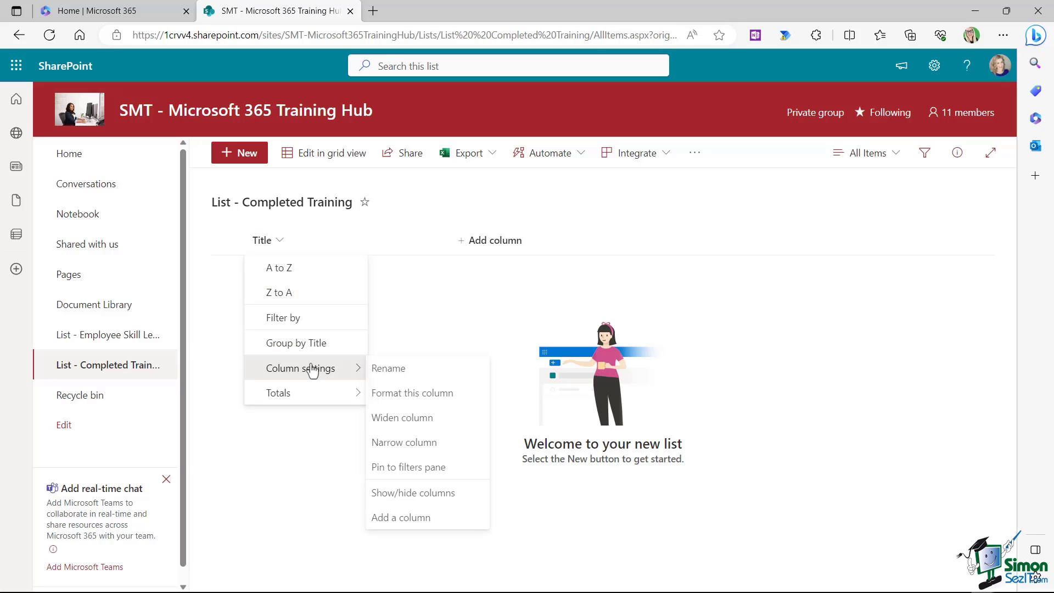
Step: Rename the Title column of the Completed Training list to Employee Name
click(432, 370)
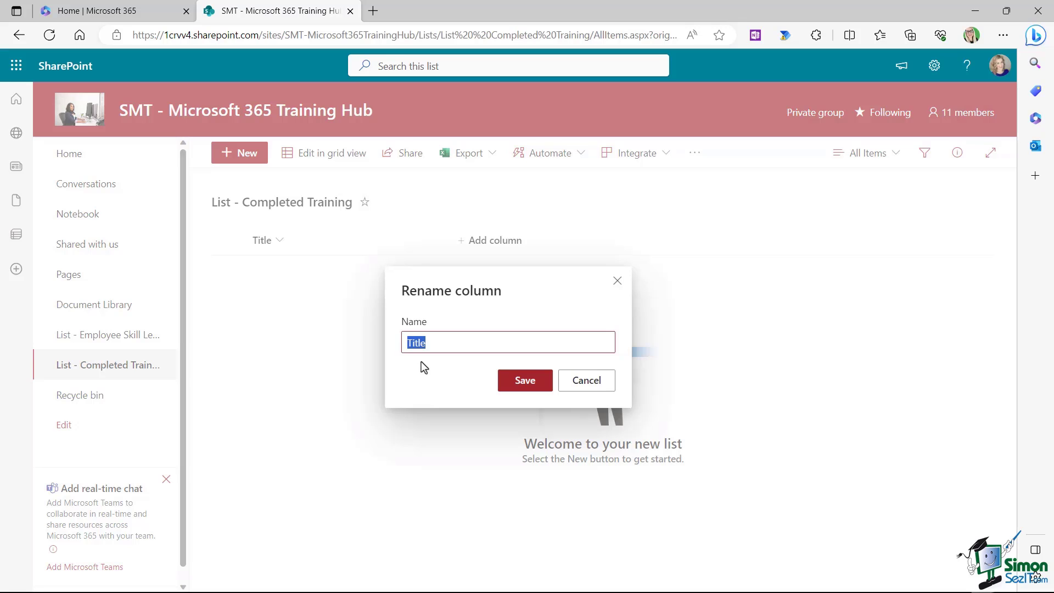
text(Employee Name)
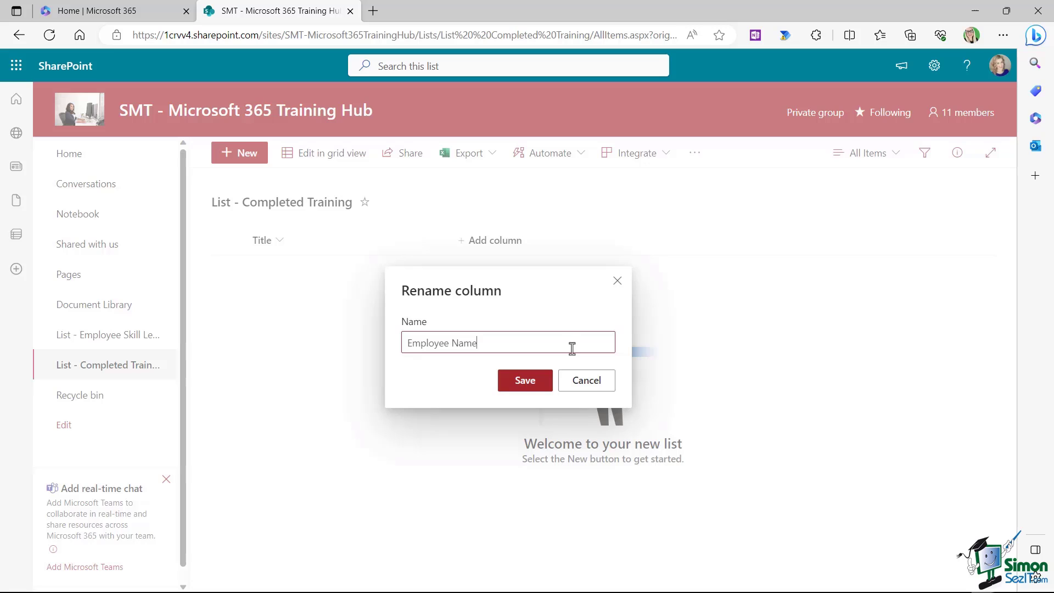
click(521, 386)
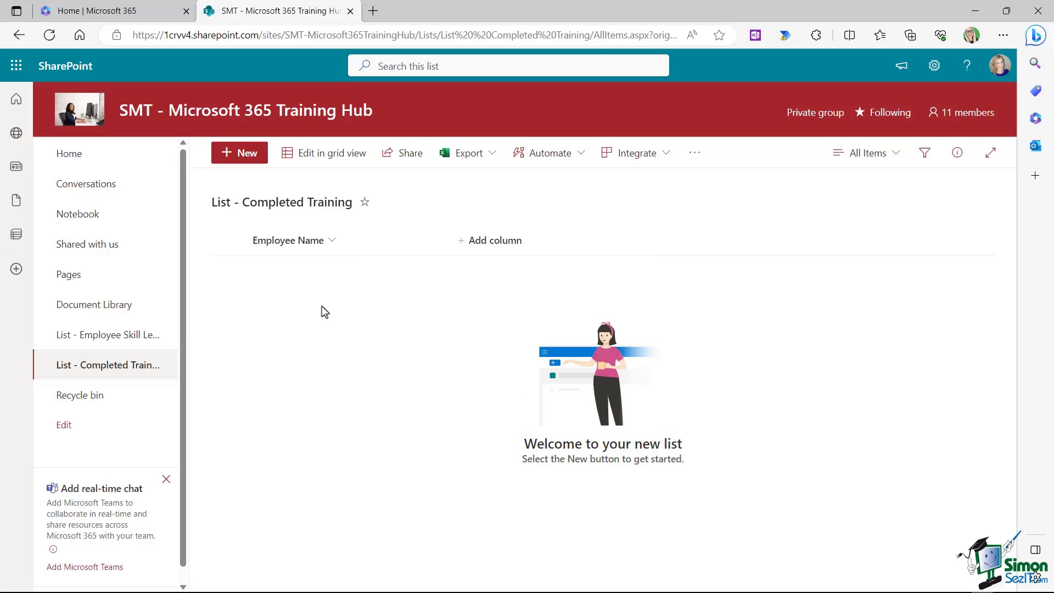
Step: Narrow the Employee Name column of the list
click(331, 241)
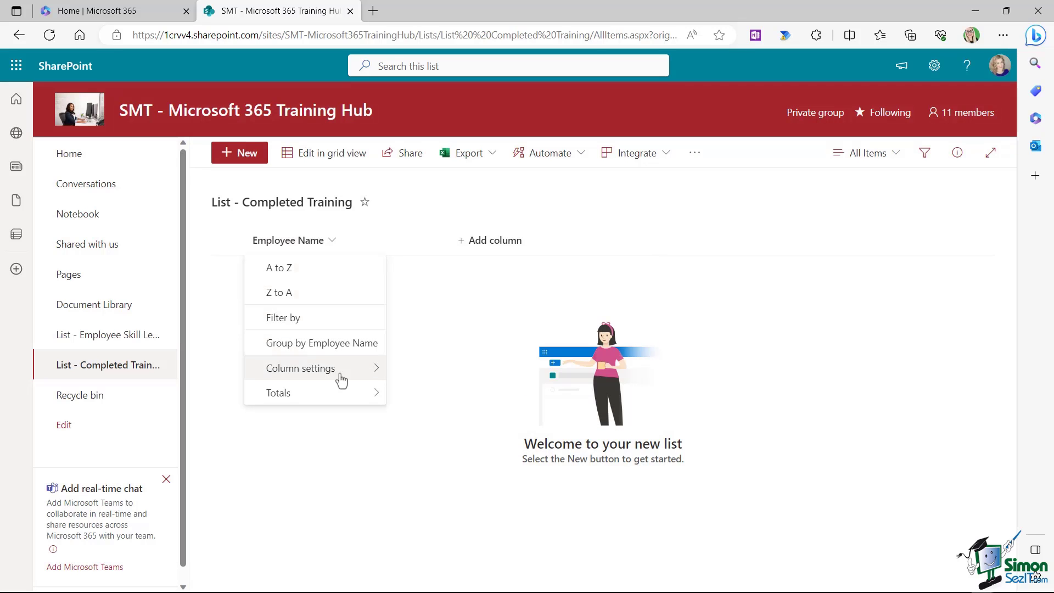
mouse_move(342, 372)
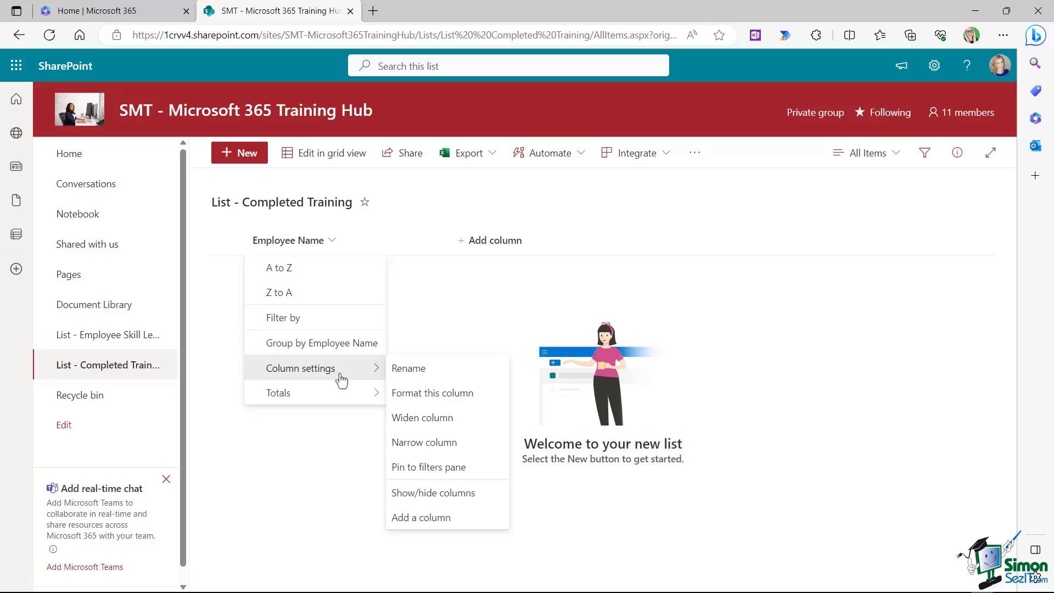
click(431, 393)
click(323, 289)
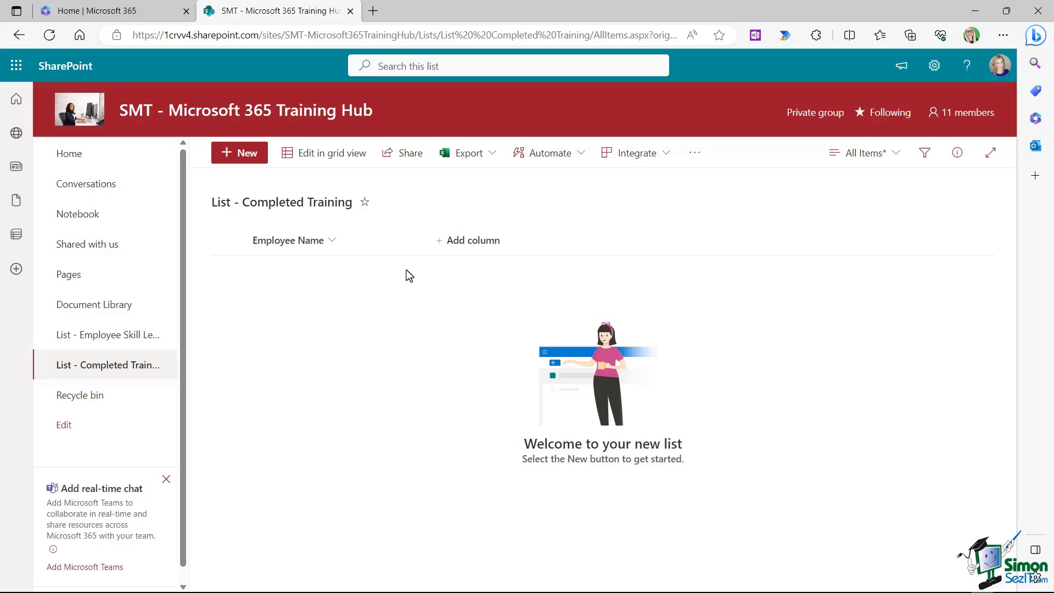
Step: Start a new column of type Choice in the list and name it Application
click(475, 243)
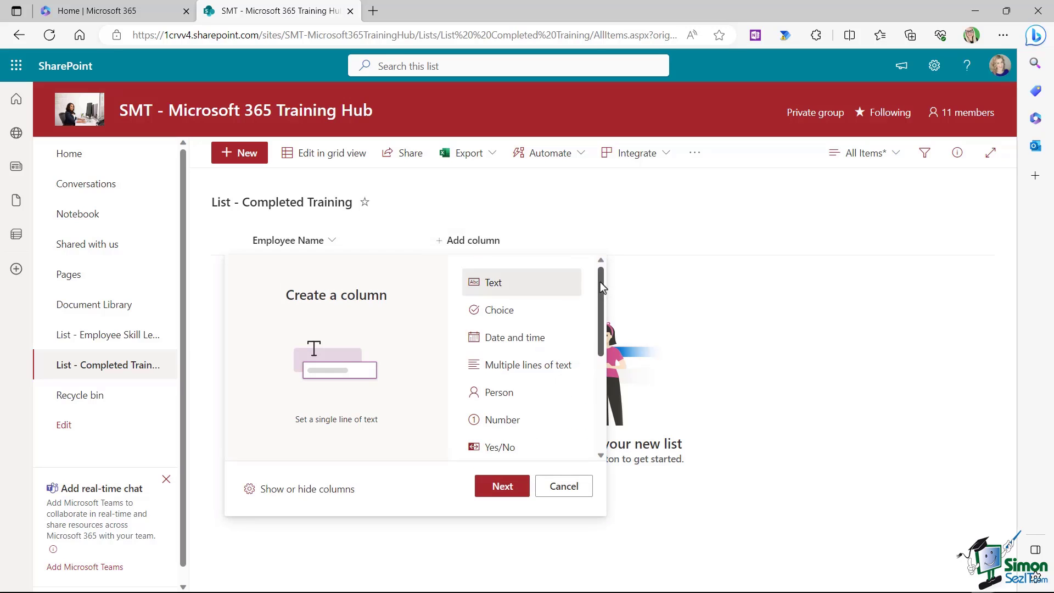
drag(602, 289, 472, 304)
drag(601, 295, 604, 374)
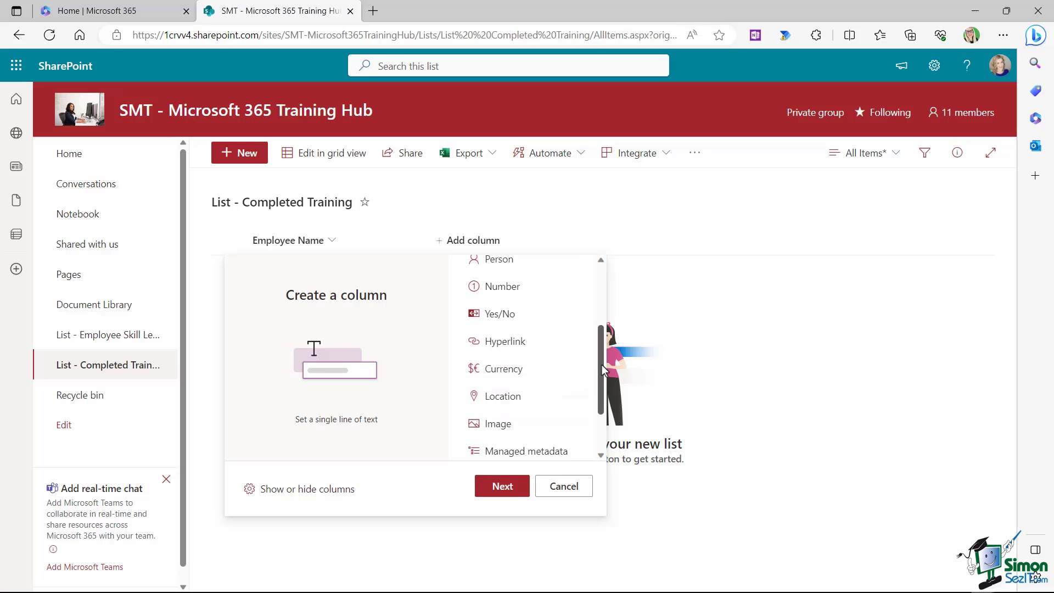
drag(602, 374, 604, 289)
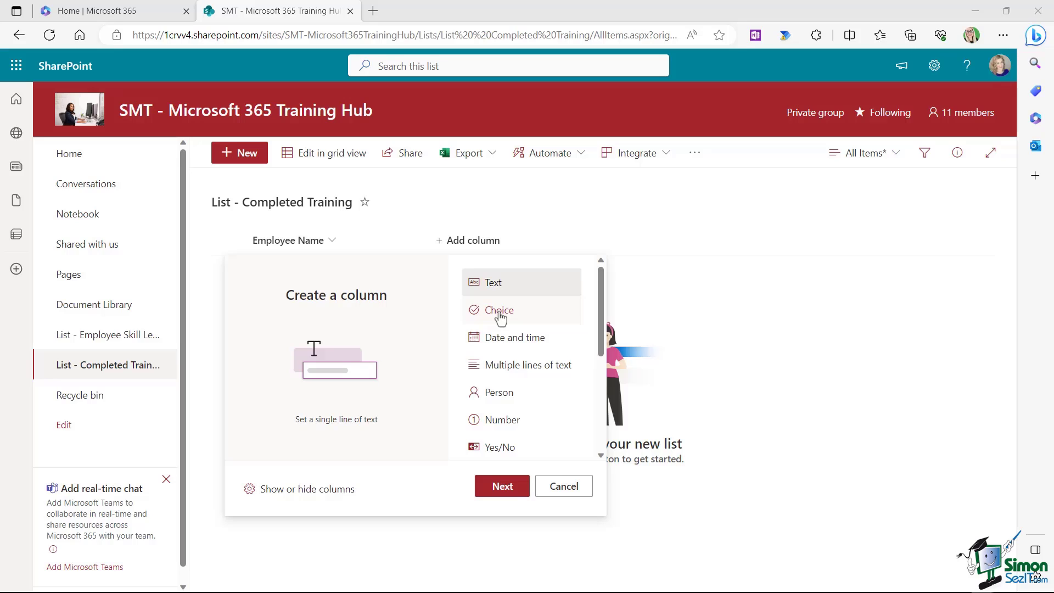
click(499, 310)
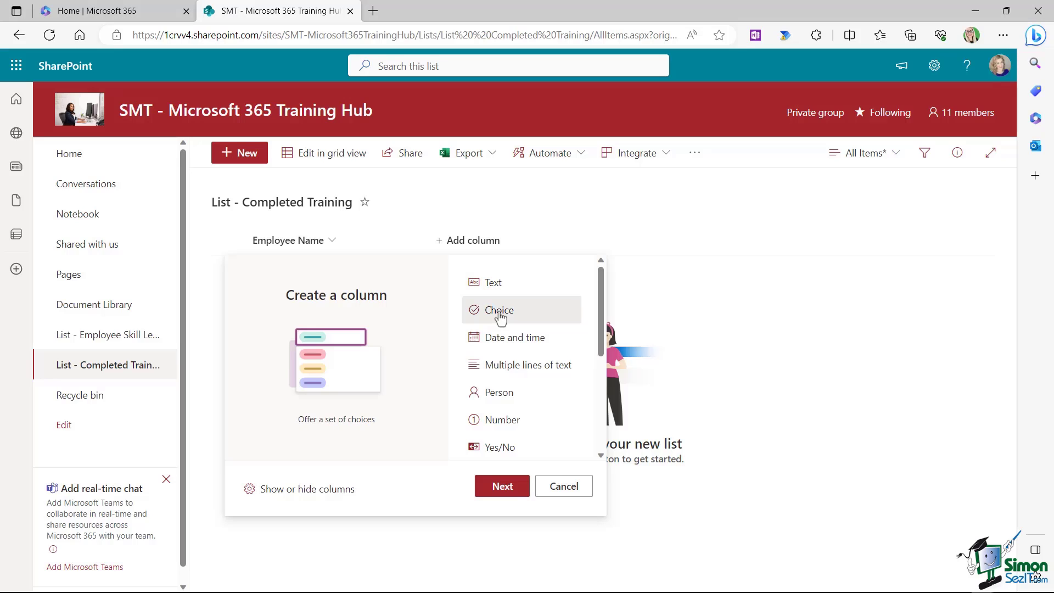
click(501, 486)
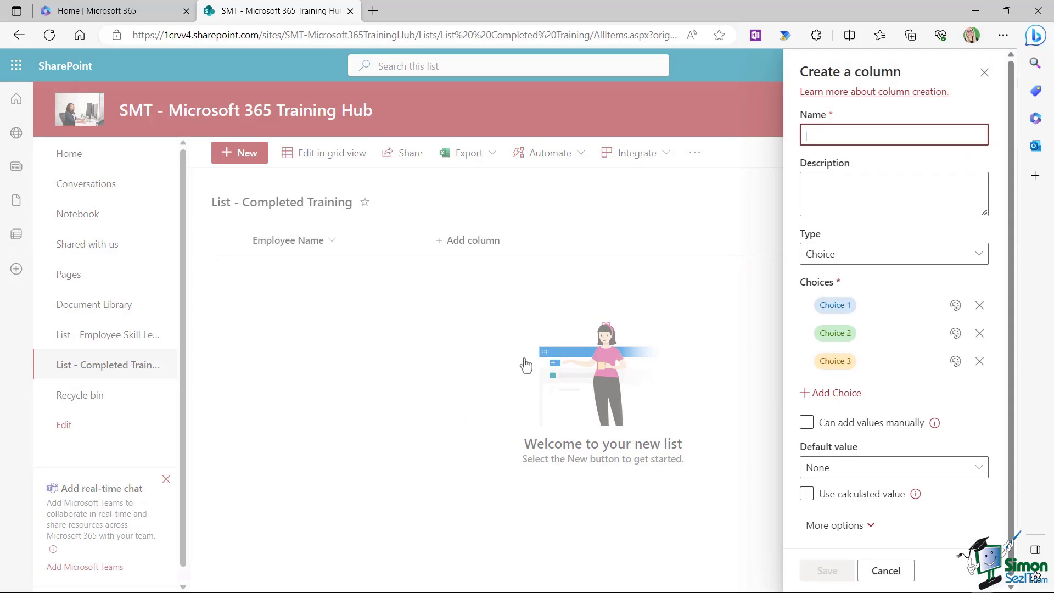
click(819, 137)
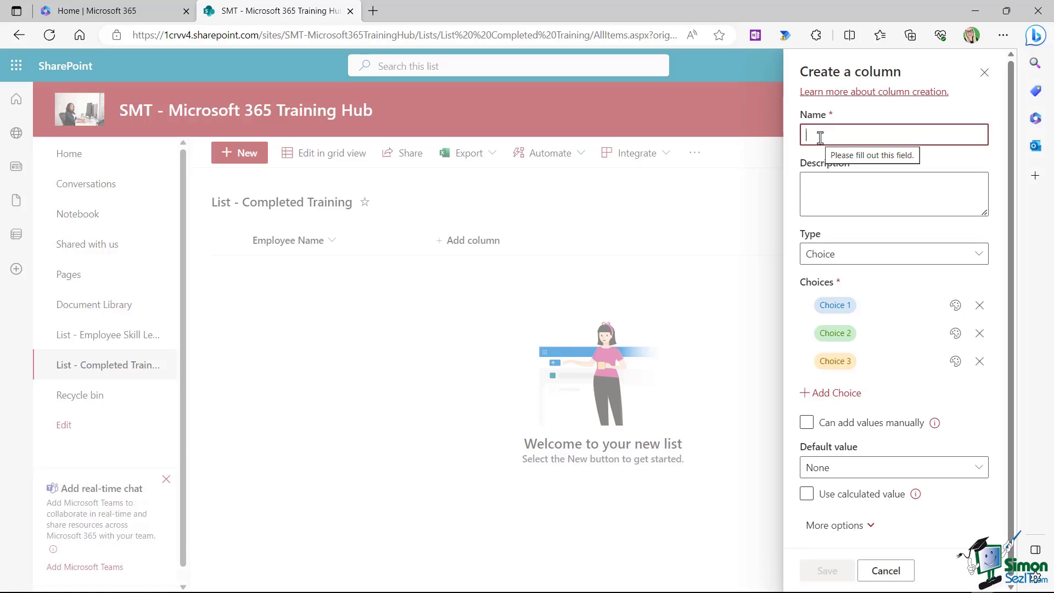
text(Application)
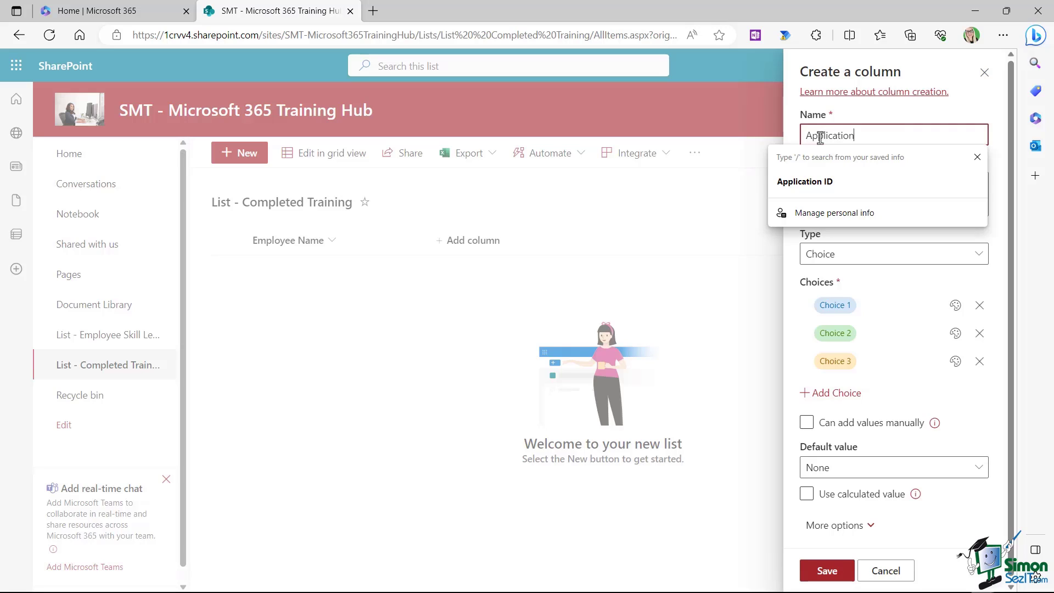
key(Escape)
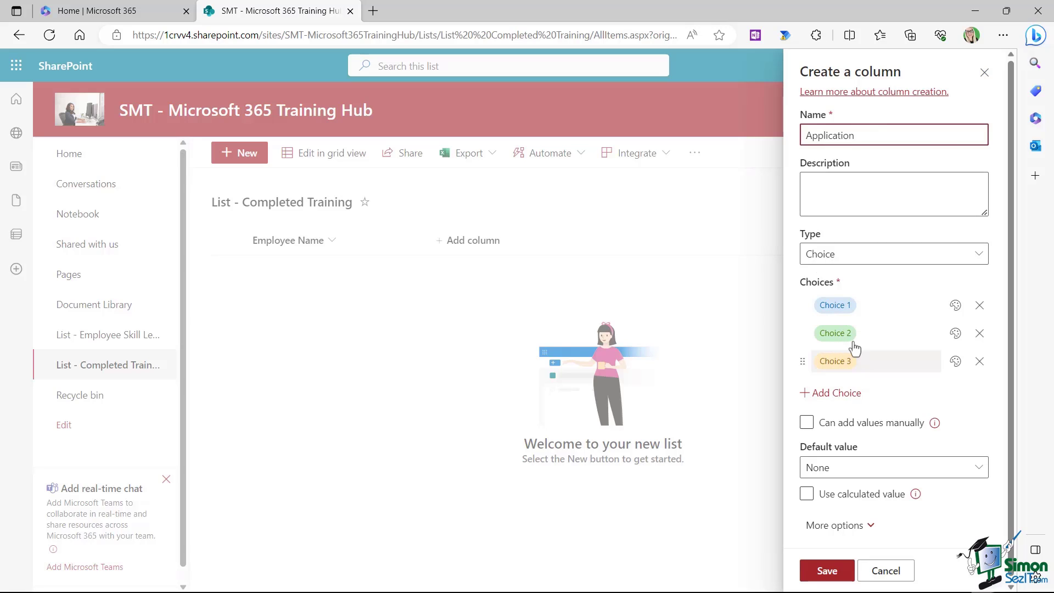
Step: Replace the three default choices of the Application column with Excel, Word and PowerPoint
click(835, 306)
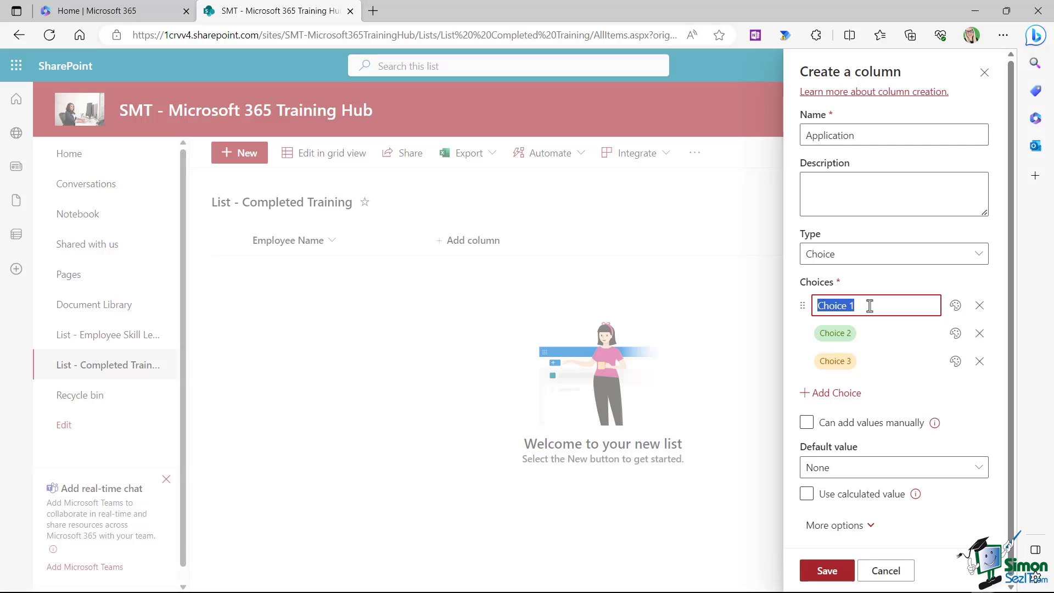
text(Excel)
click(850, 336)
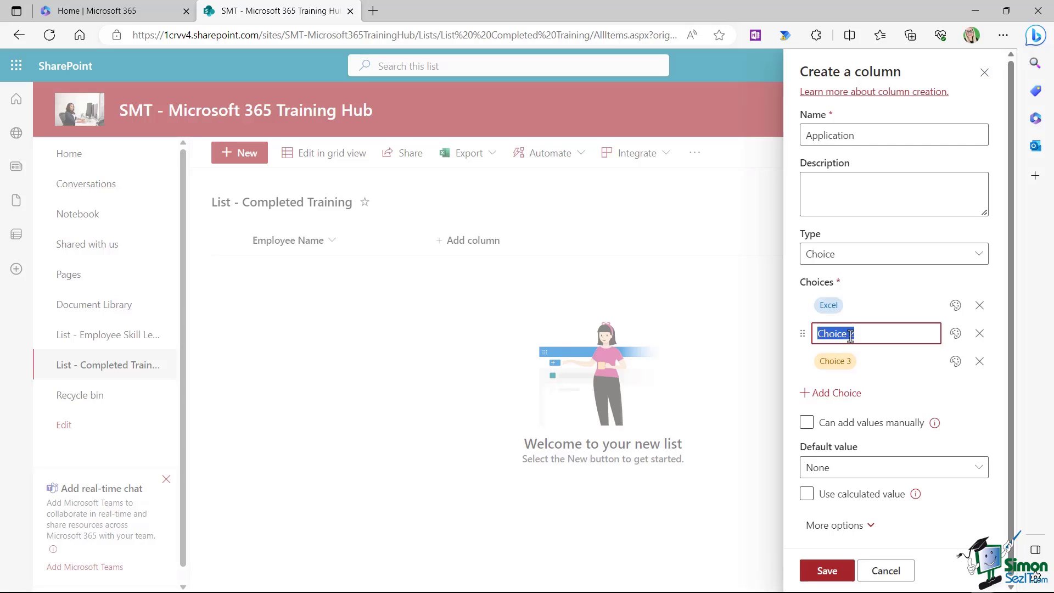
text(Word)
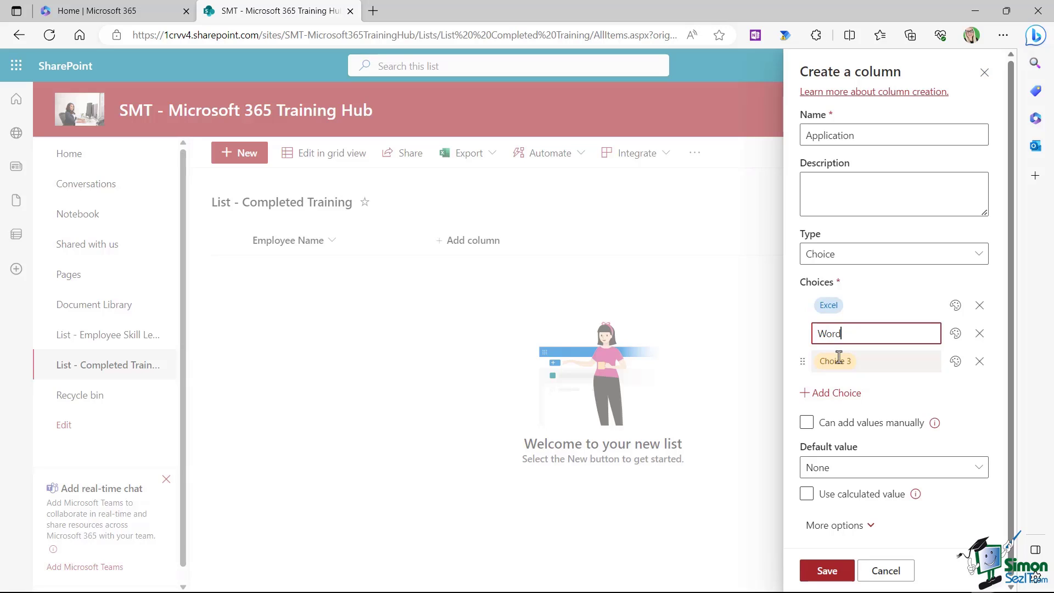
click(838, 360)
text(PowerPoint)
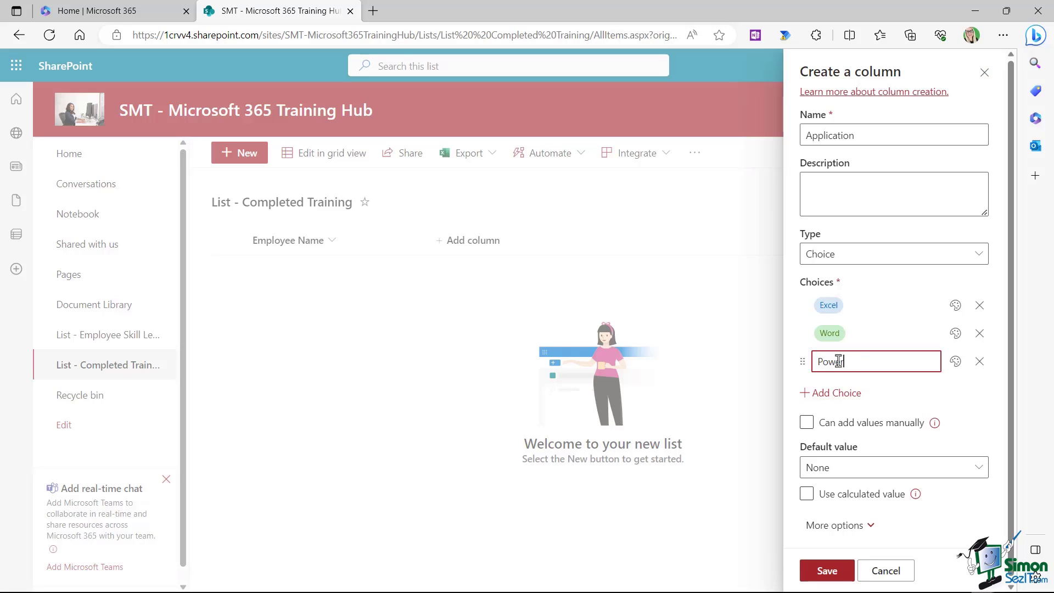
Step: Add two more choices named Outlook and OneNote below PowerPoint
click(840, 393)
click(872, 390)
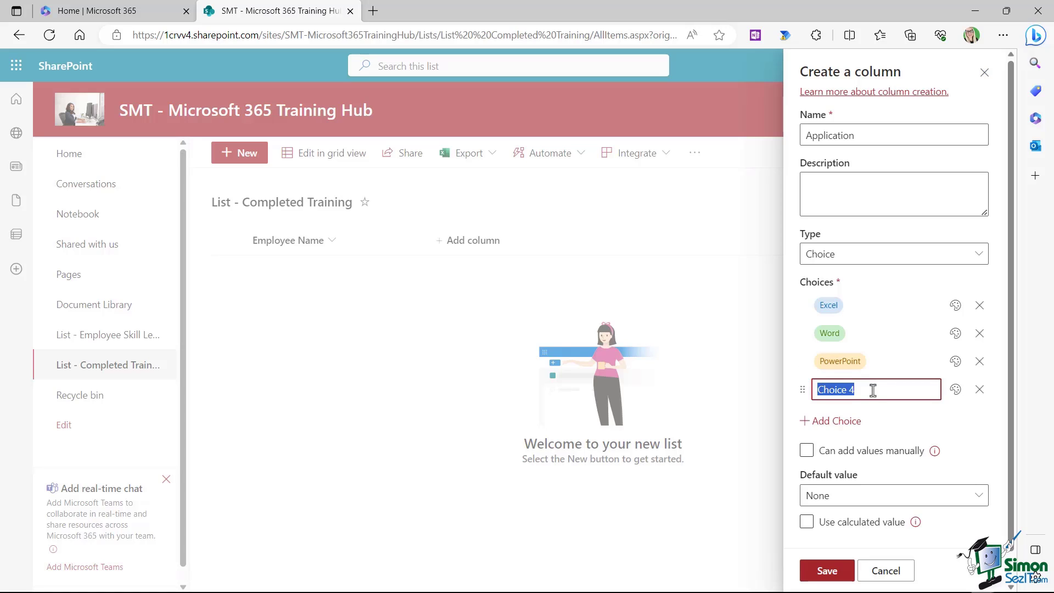
text(Outlook)
click(840, 420)
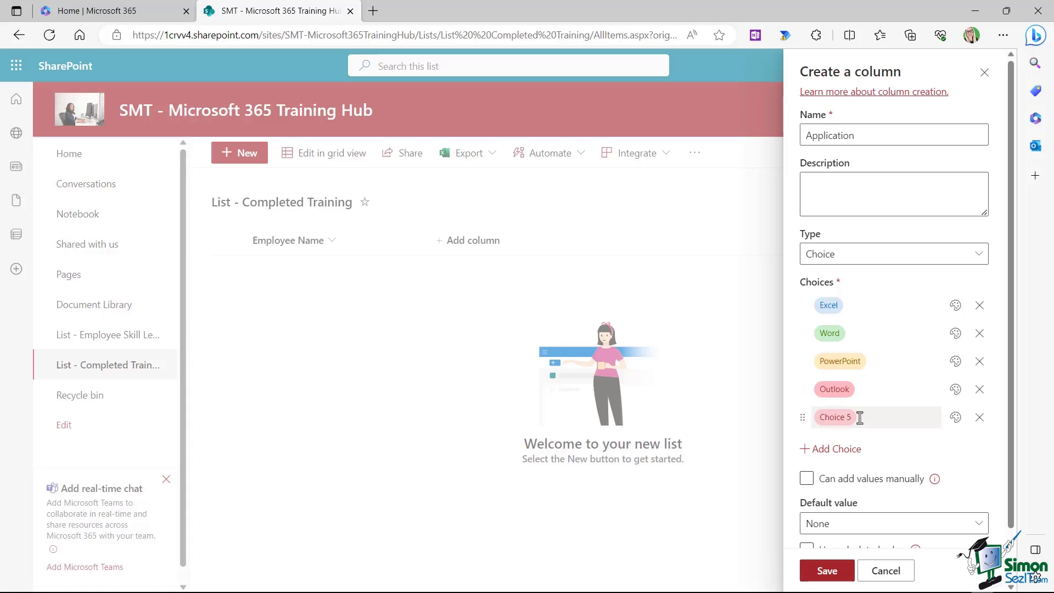
click(860, 418)
text(OneNote)
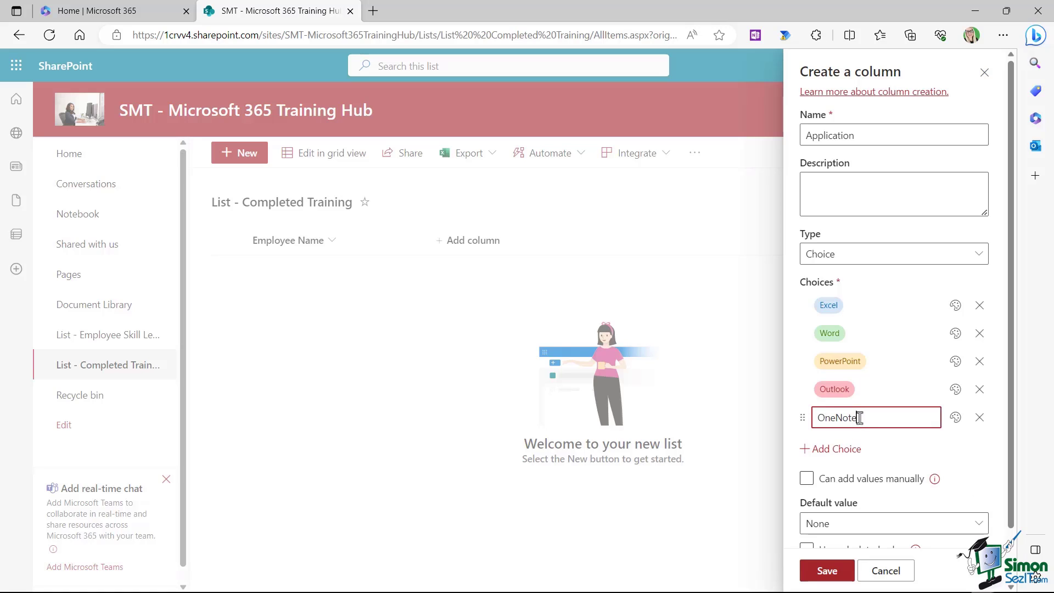
Step: Add a sixth choice named SharePoint to the Application column
click(866, 448)
click(868, 446)
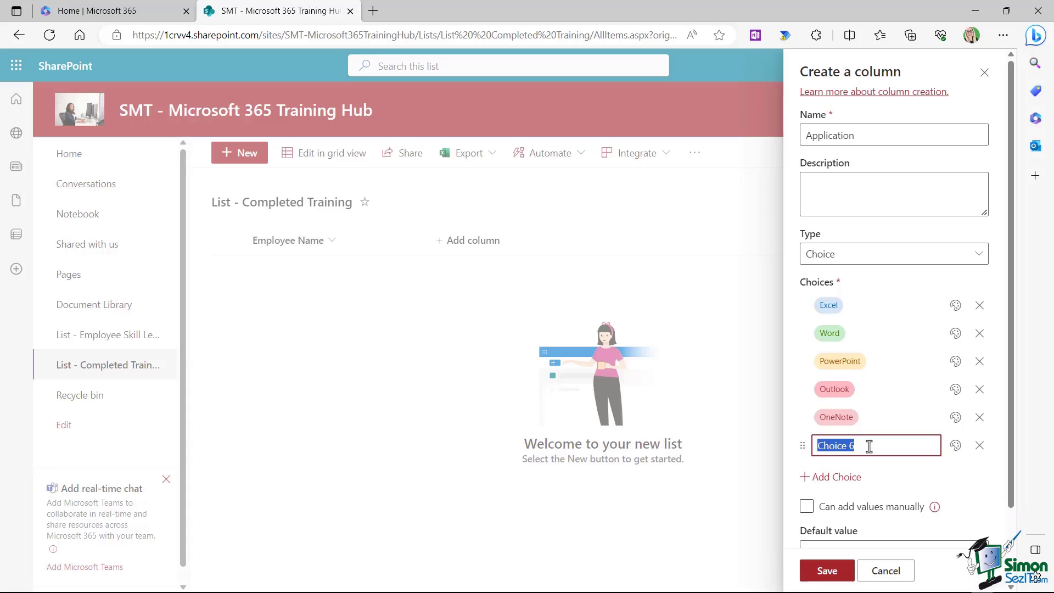
text(Share)
text(Point)
key(Return)
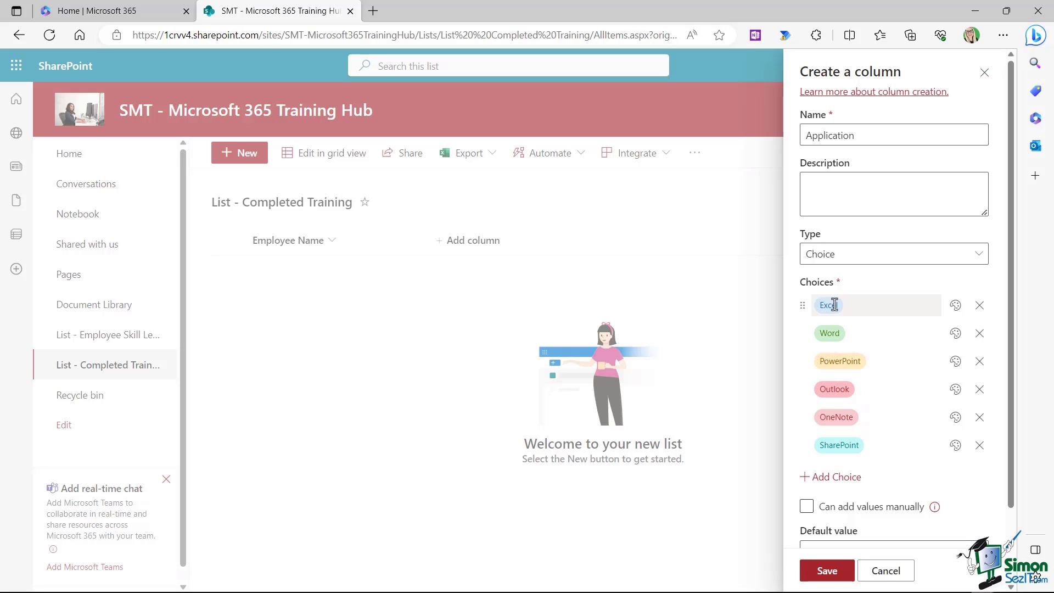
Step: Set the fill colors of the choices to bright blue for Excel, indigo blue for Word and dark blue for PowerPoint
click(955, 306)
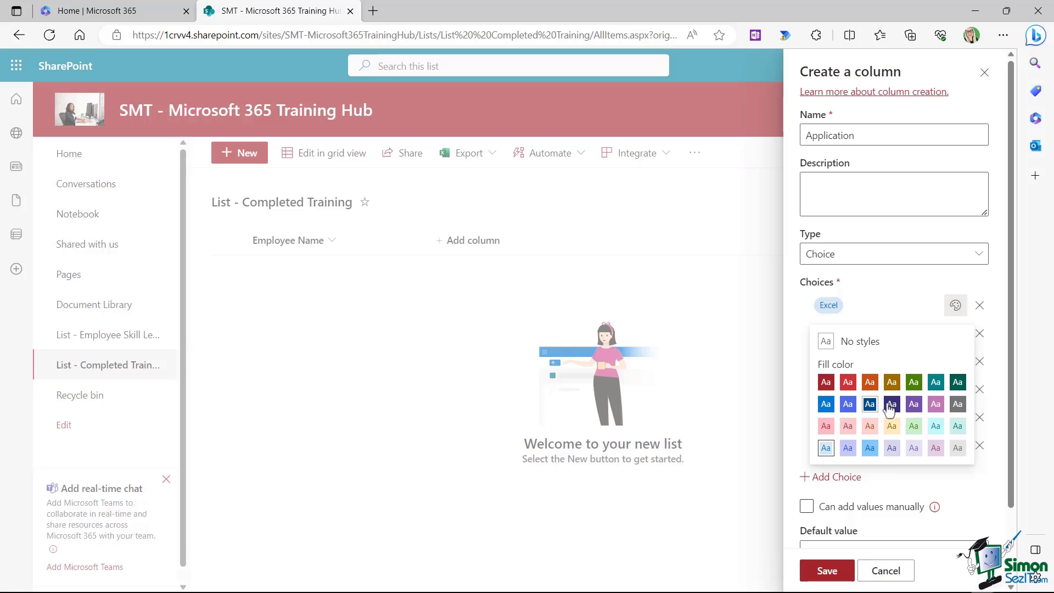
click(825, 406)
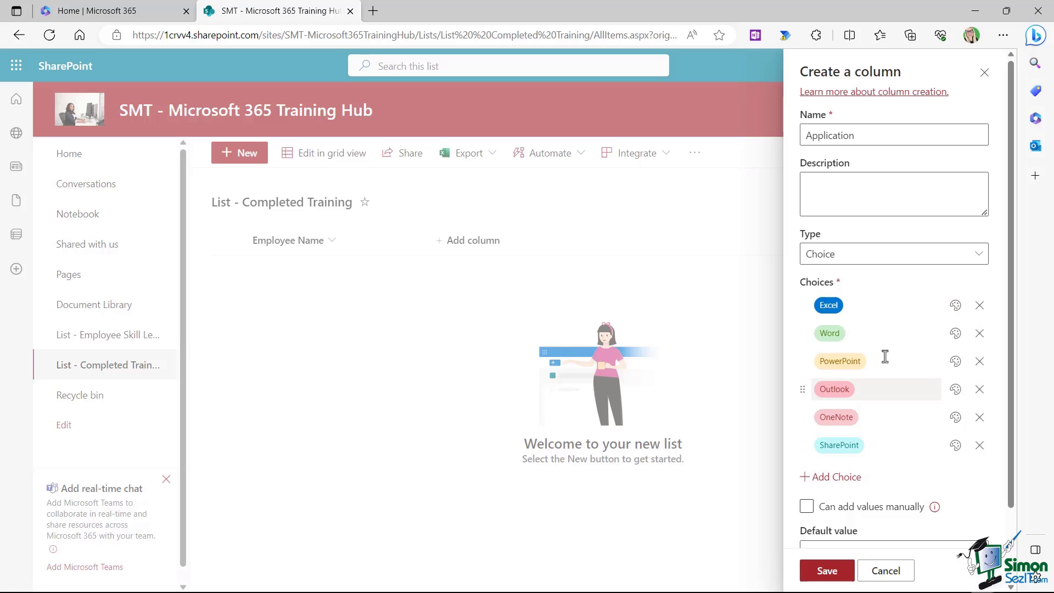
click(947, 341)
click(841, 434)
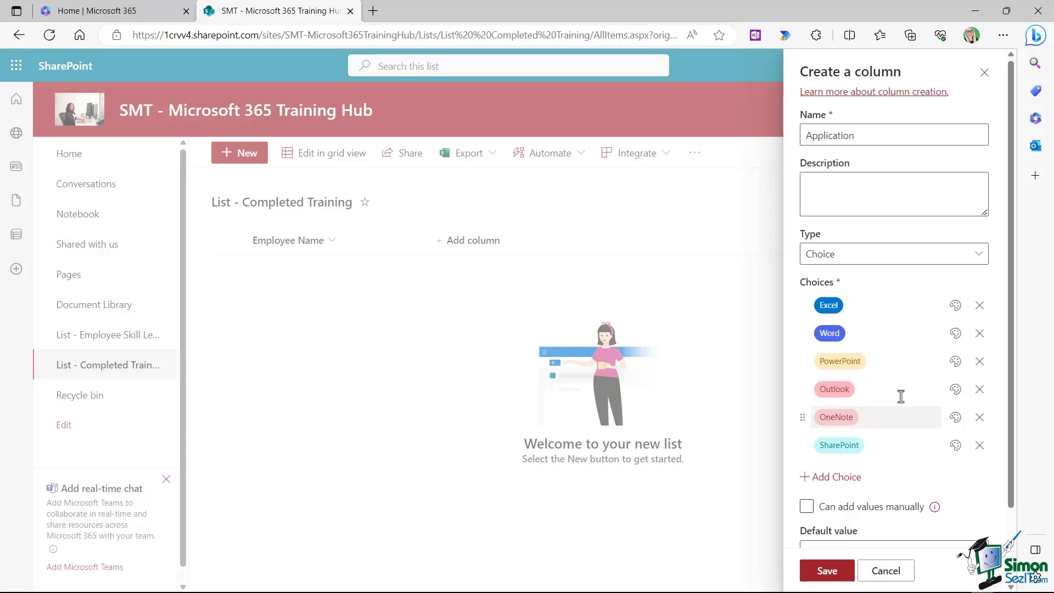
click(954, 362)
click(865, 462)
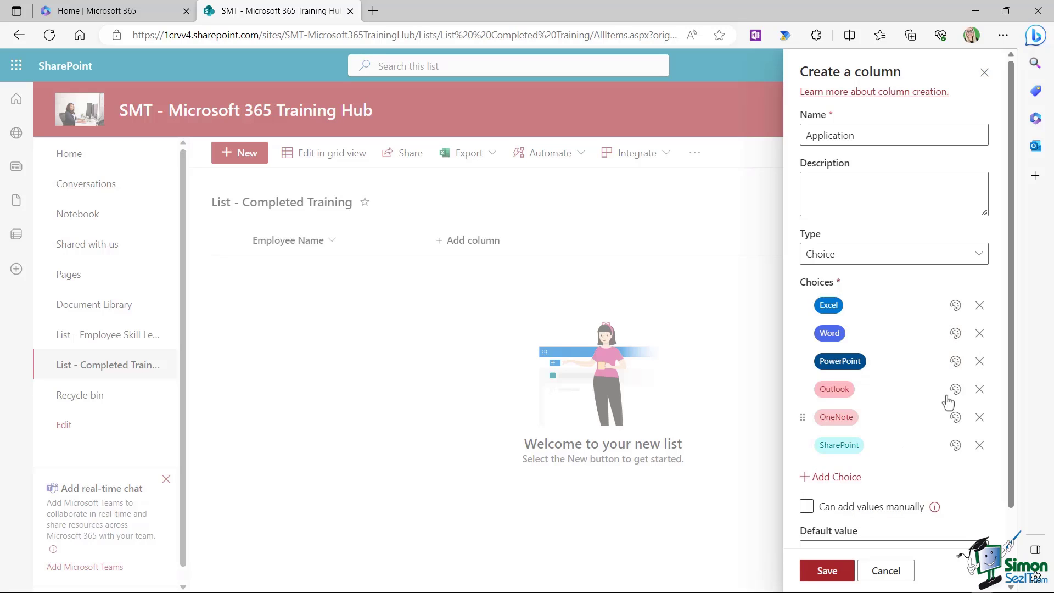
Step: Set the fill colors of the choices to dark purple for Outlook, medium purple for OneNote and pink for SharePoint
click(954, 391)
click(890, 493)
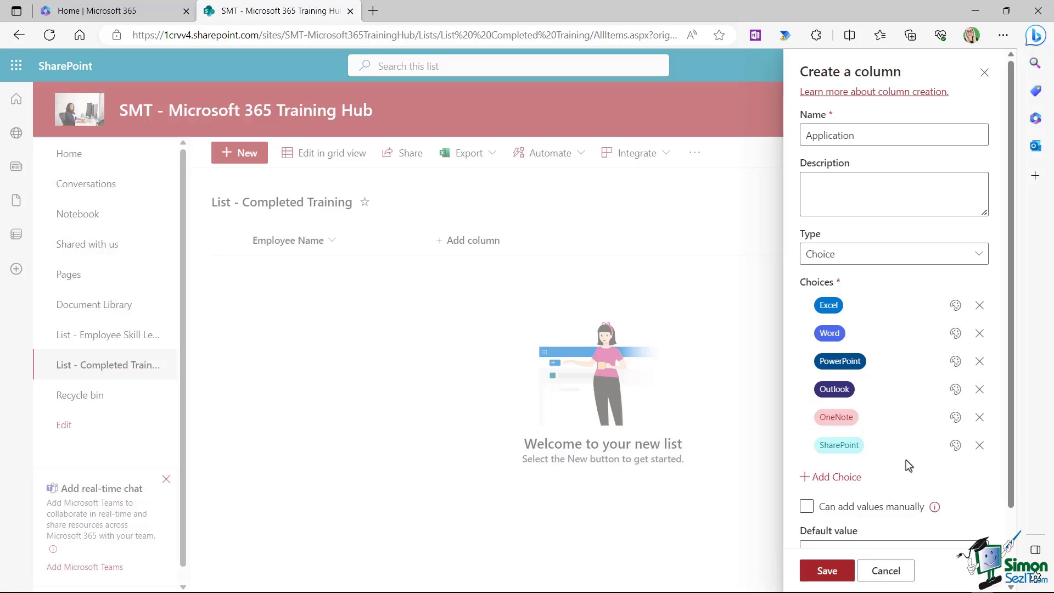
click(954, 417)
click(914, 521)
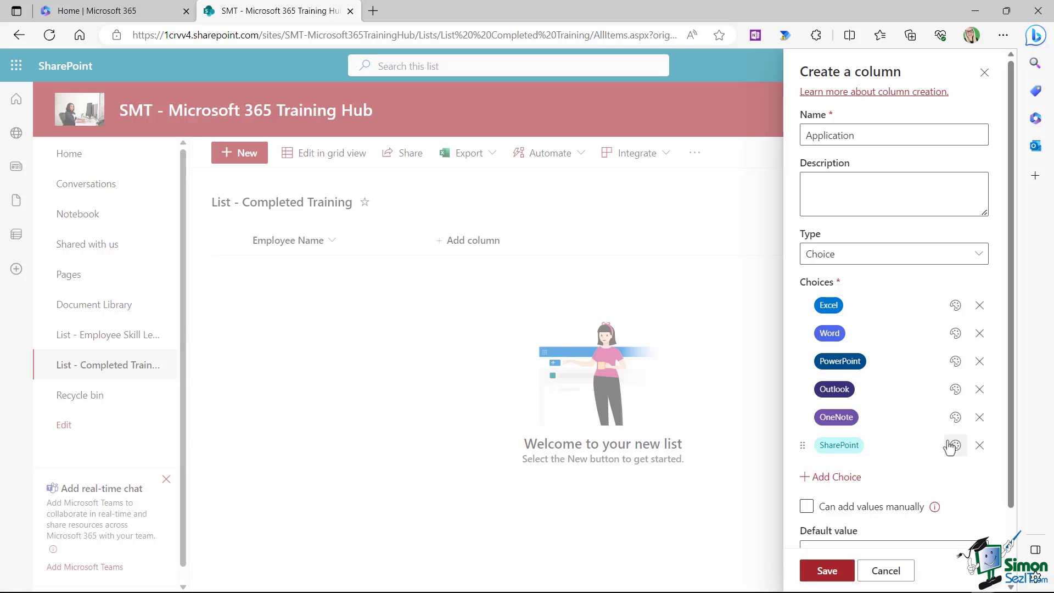
click(954, 444)
click(934, 372)
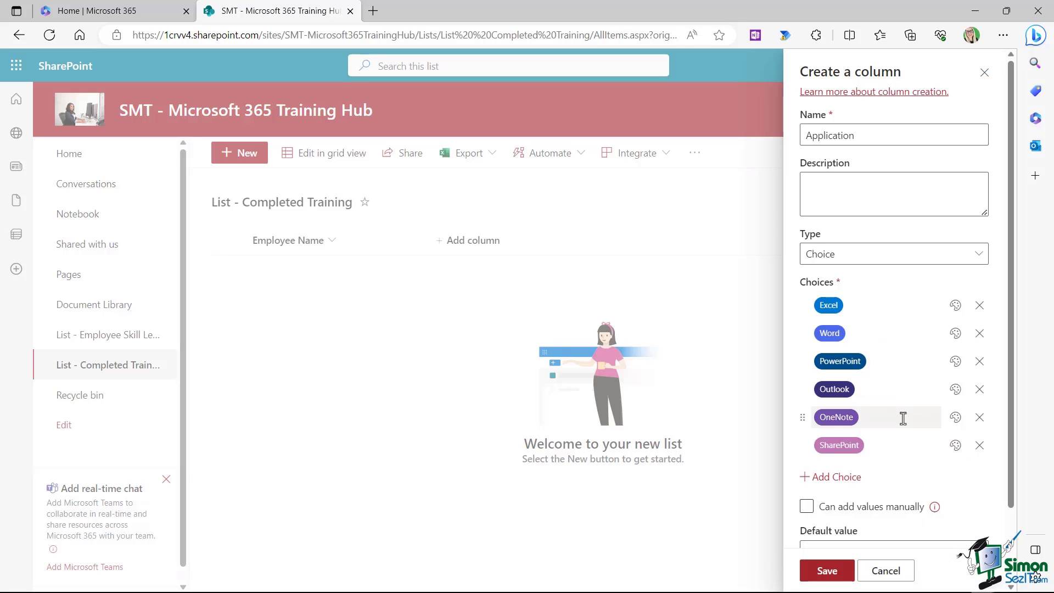
Step: Set the default value of the Application column to None
scroll(979, 301, down, 2)
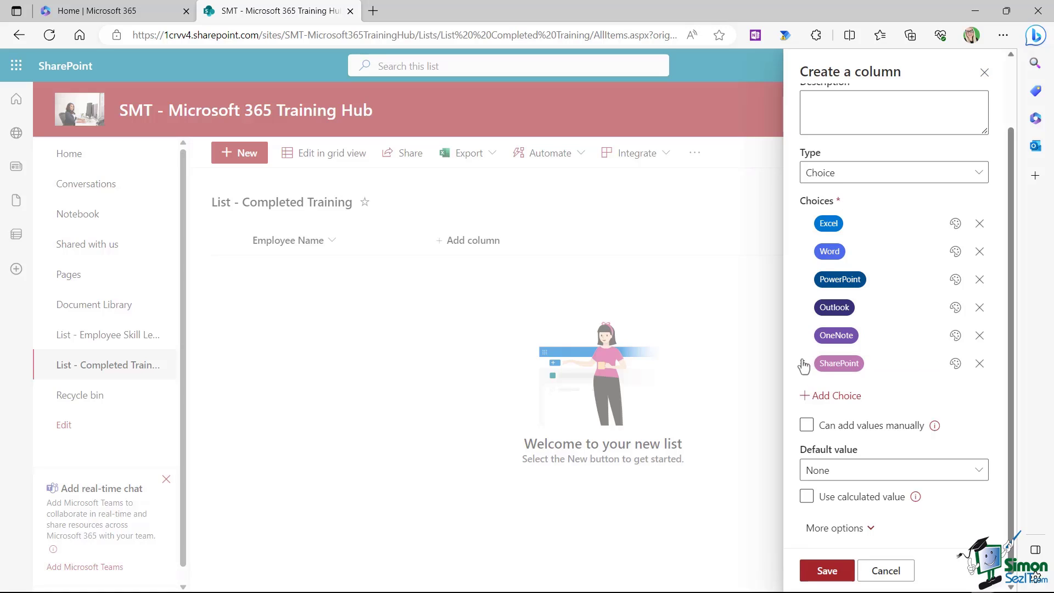
mouse_move(803, 365)
mouse_down()
mouse_move(807, 327)
mouse_move(809, 374)
mouse_up()
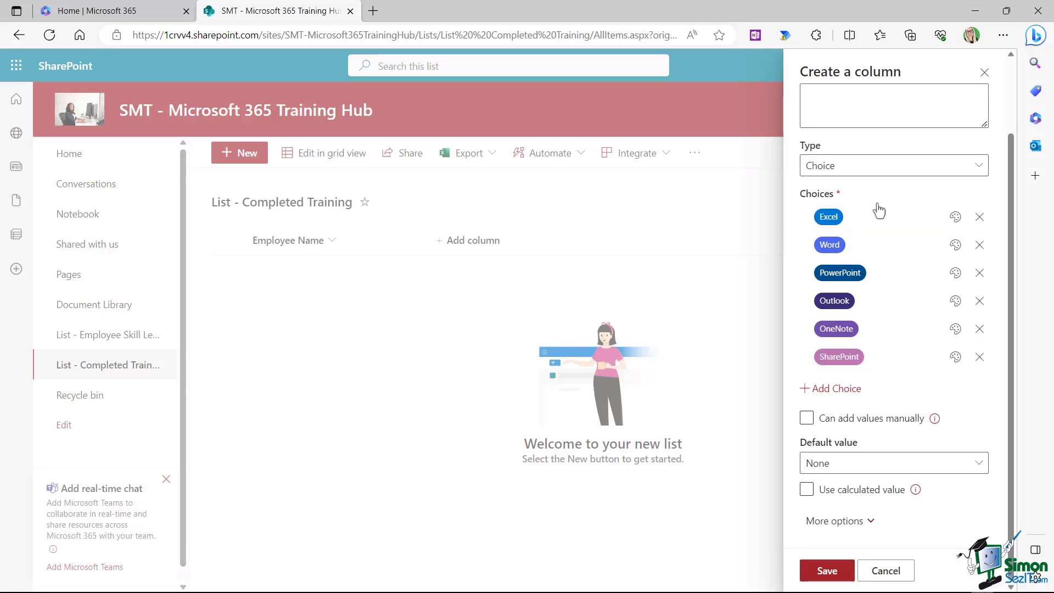
click(837, 417)
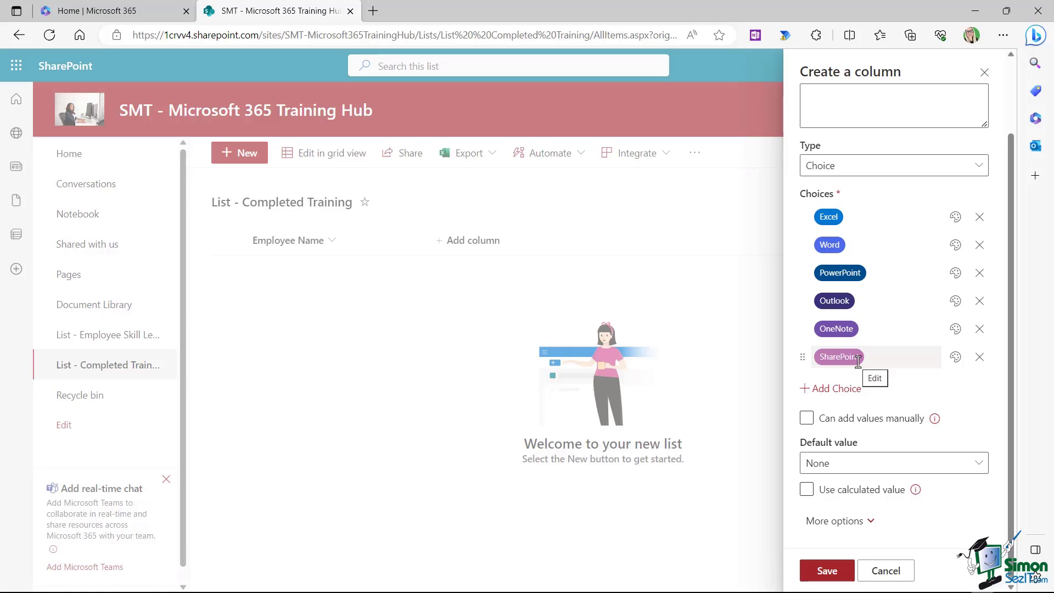
click(811, 420)
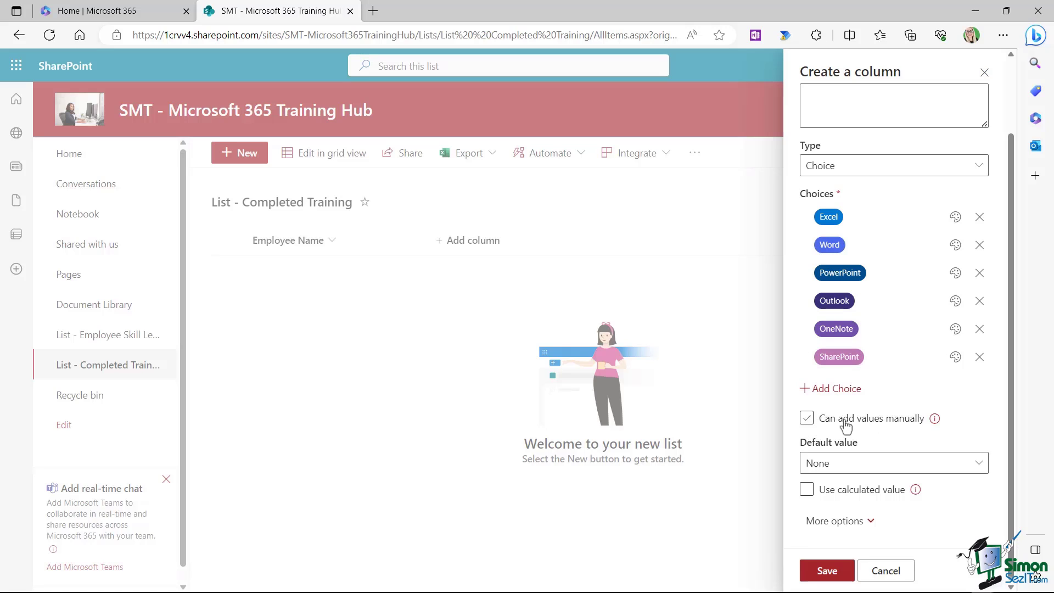
click(979, 466)
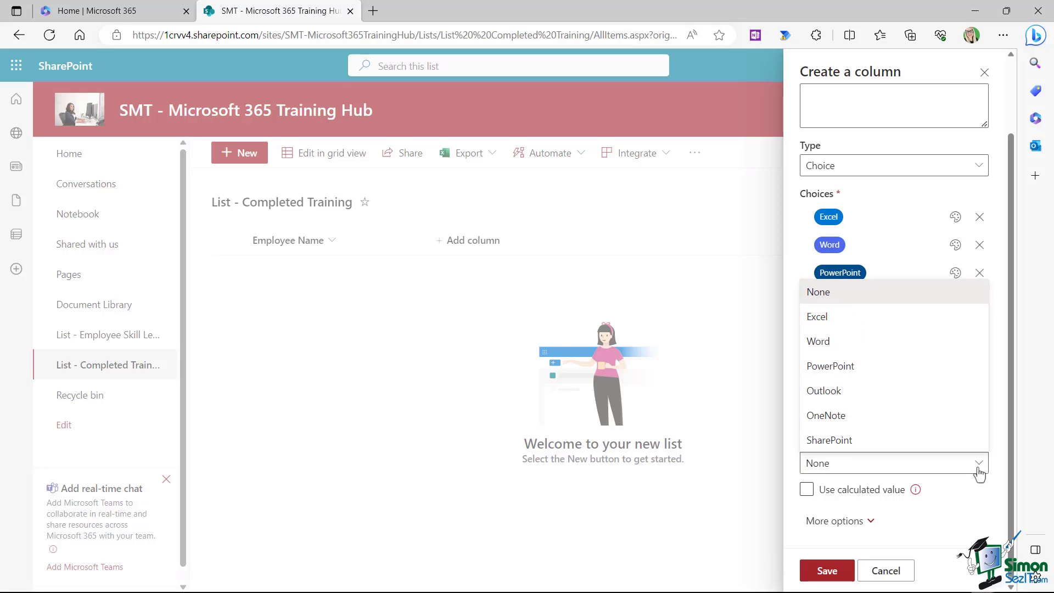
click(863, 300)
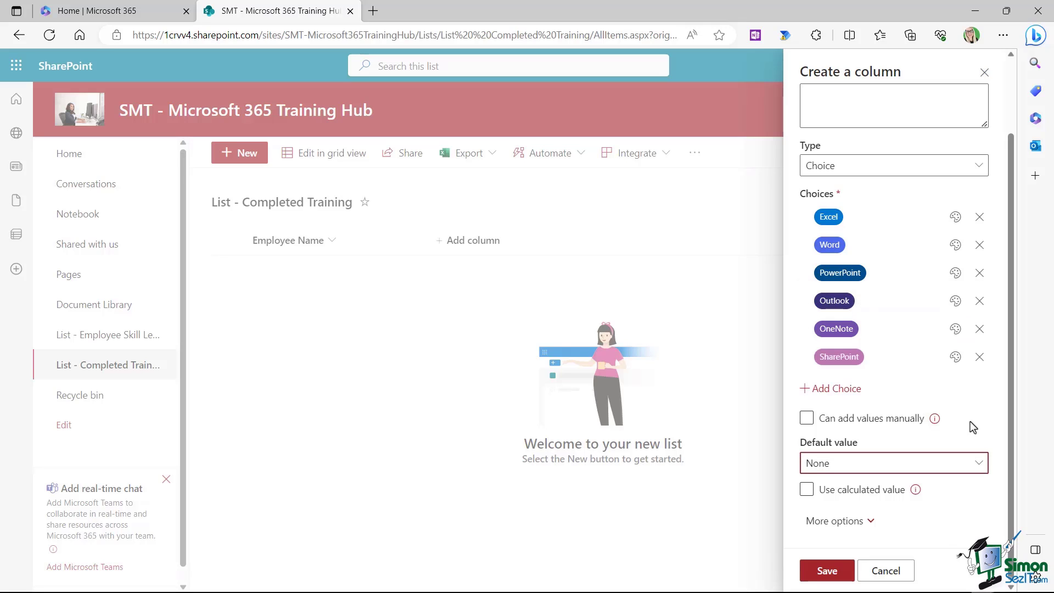
Step: Allow multiple selections in the Application column and save the new column
click(873, 521)
scroll(939, 479, down, 4)
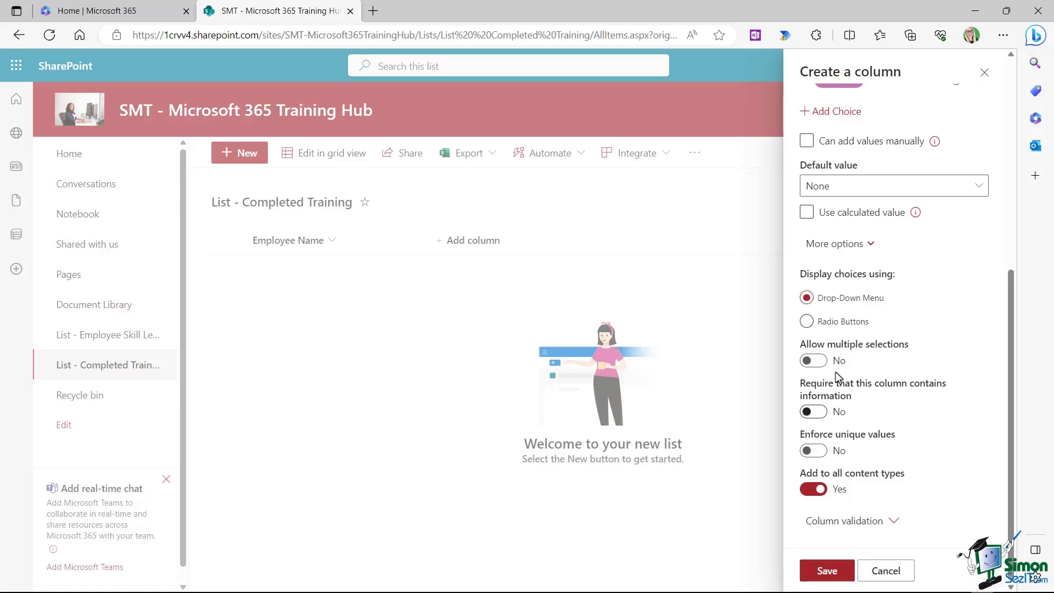
click(813, 360)
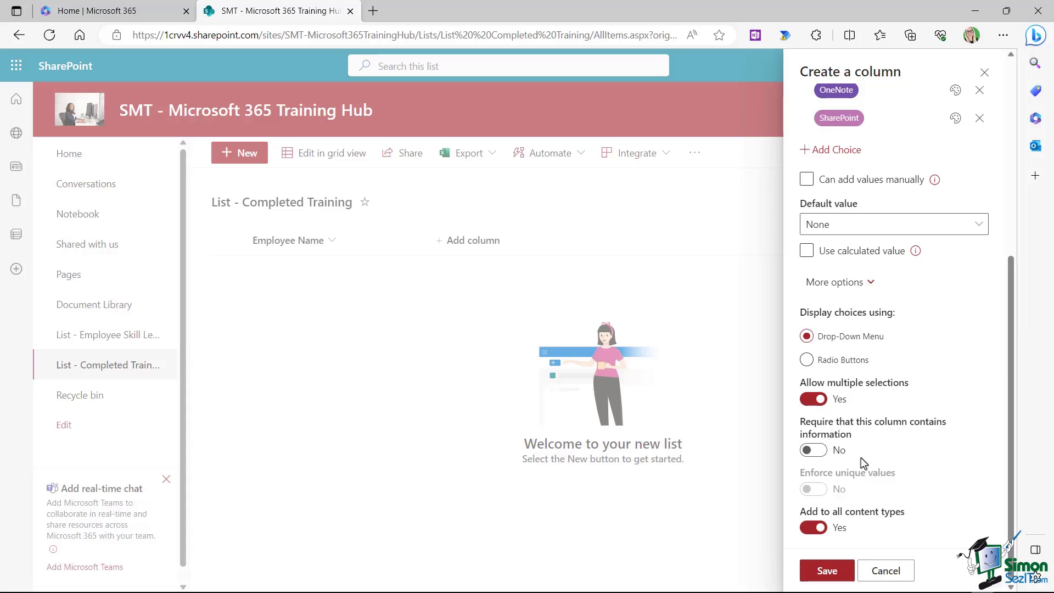
click(826, 571)
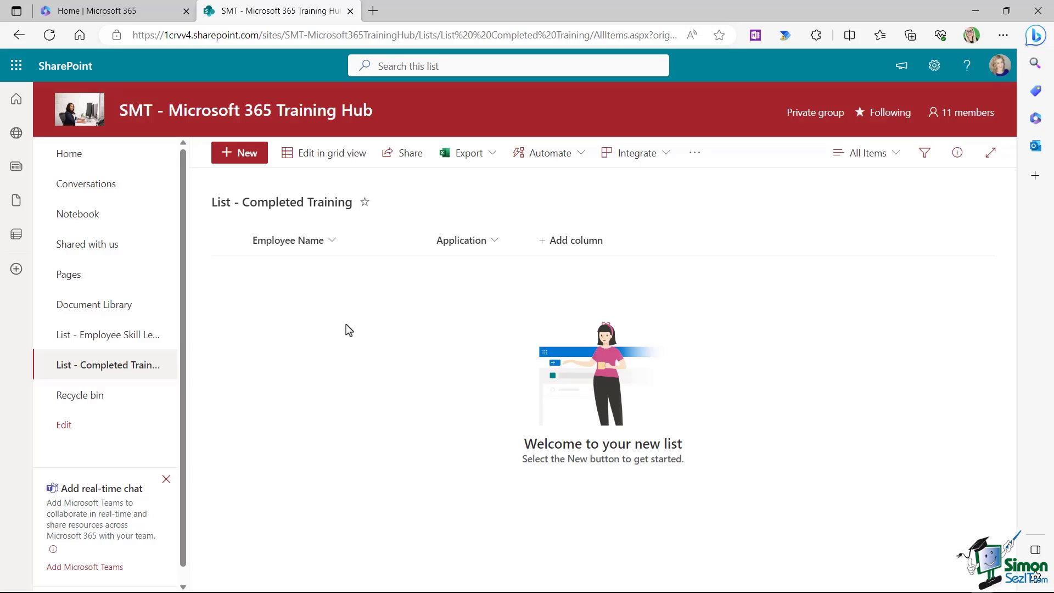
Step: Open the list in grid view and enter the first employee's full name in the Employee Name column
click(304, 164)
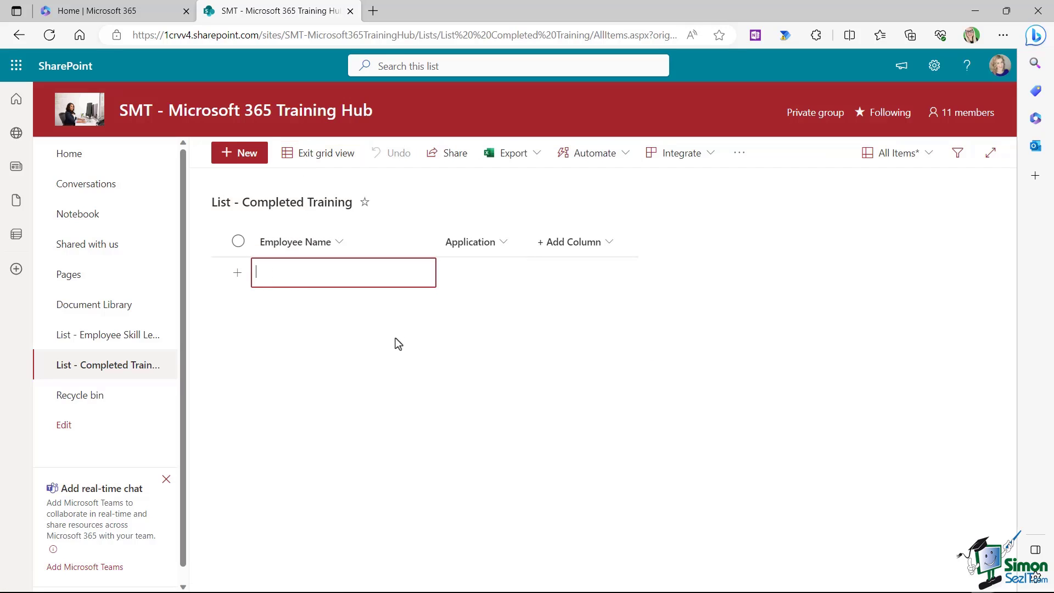
text(Deb Ashby)
key(Tab)
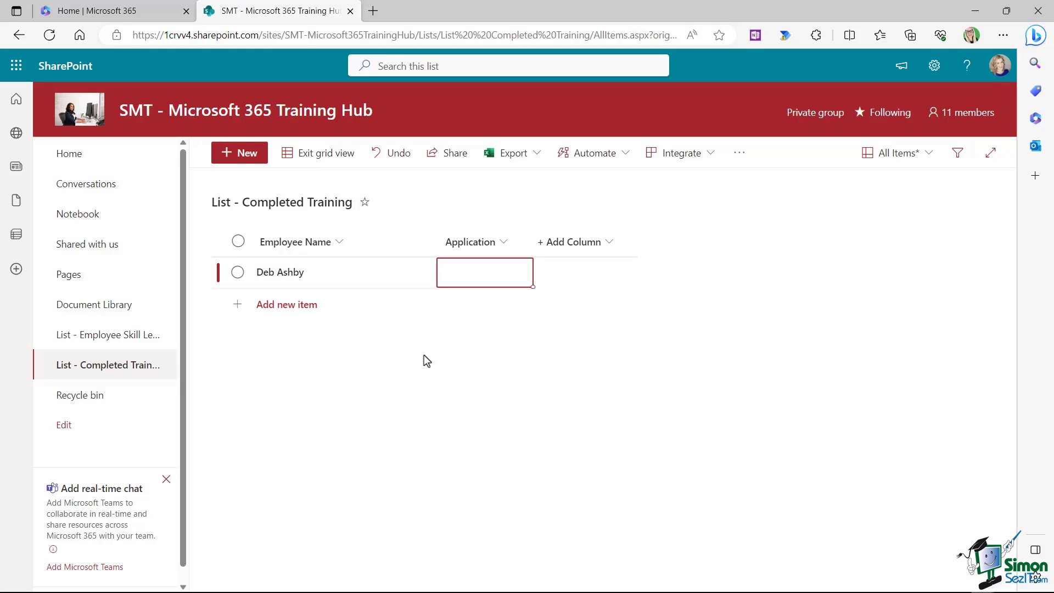
Step: Assign Excel, Outlook and SharePoint as the applications for the first employee
click(514, 271)
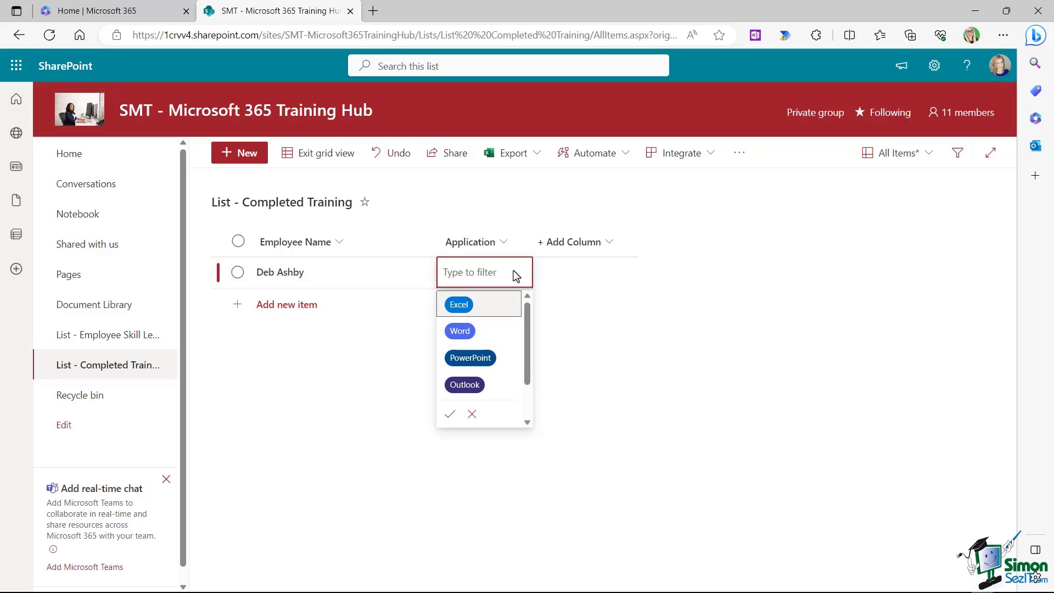
mouse_move(526, 317)
mouse_down()
mouse_move(525, 355)
mouse_move(524, 298)
mouse_up()
click(471, 308)
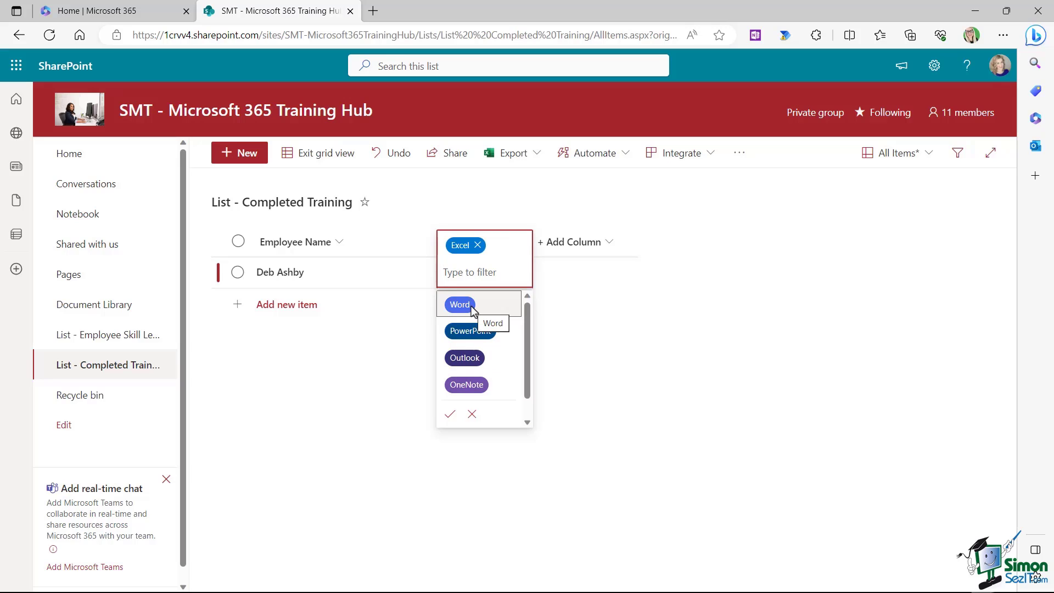
click(470, 357)
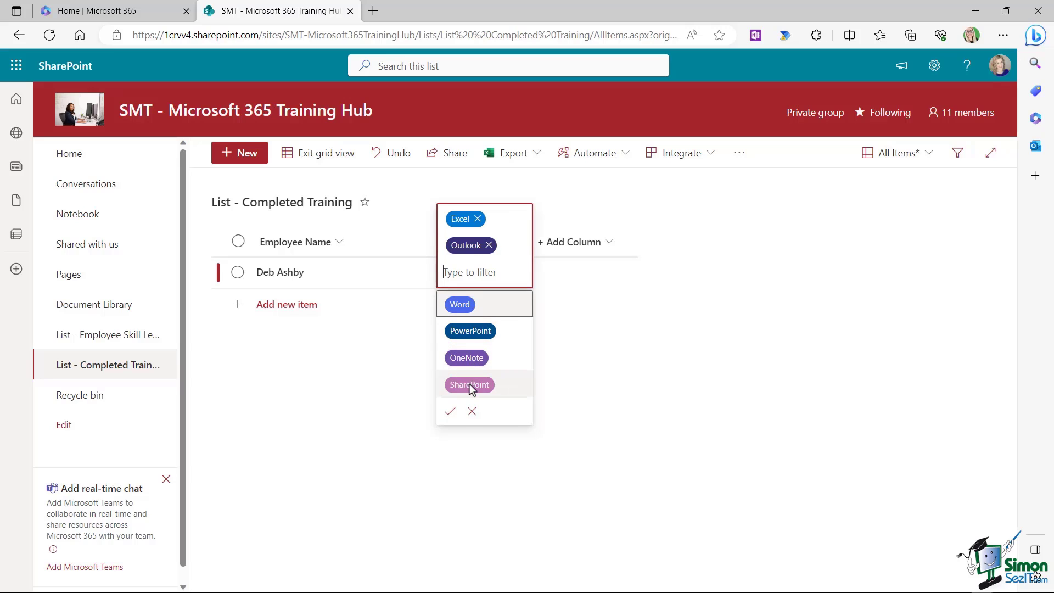
click(469, 384)
click(450, 386)
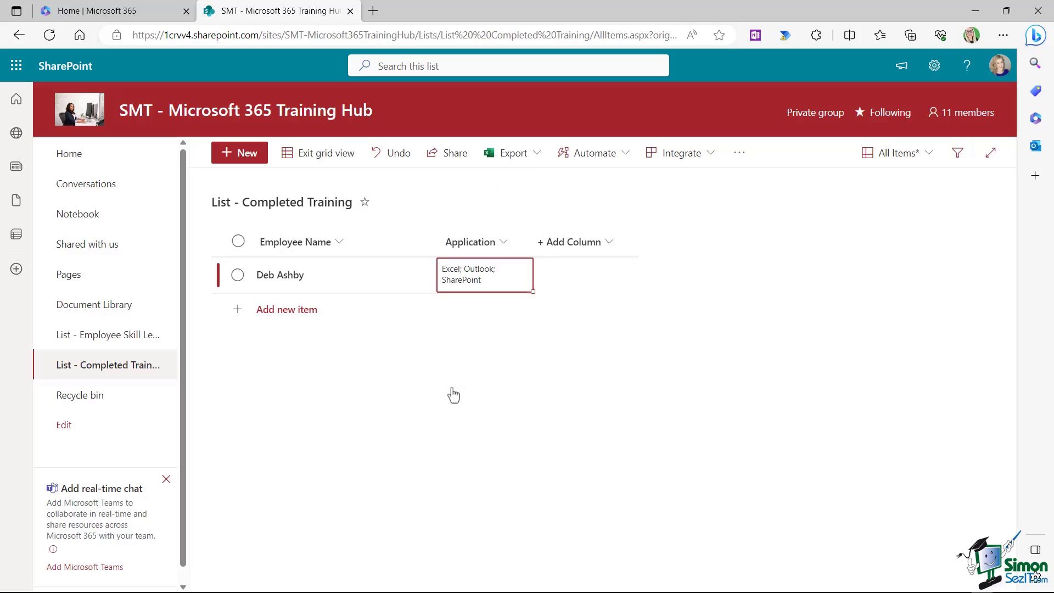
Step: Add a second list item with another employee's full name and PowerPoint as the application
click(273, 310)
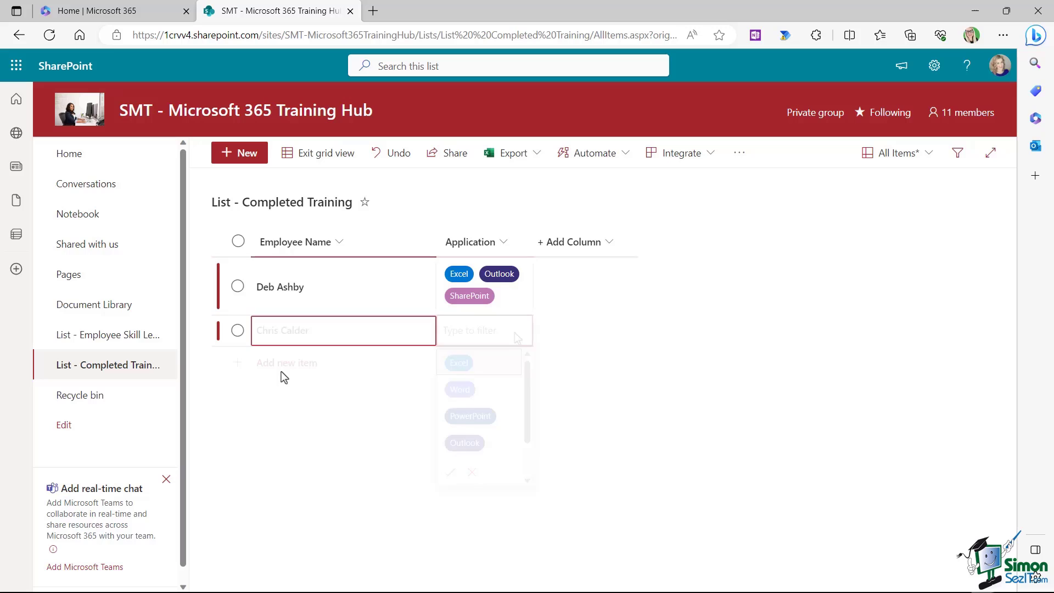
click(471, 416)
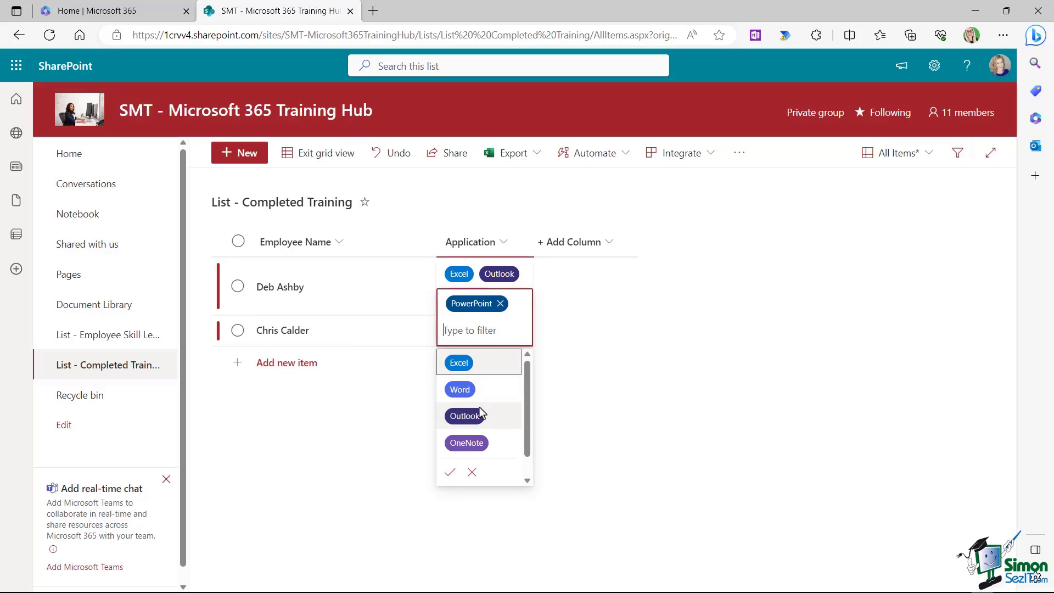
click(449, 472)
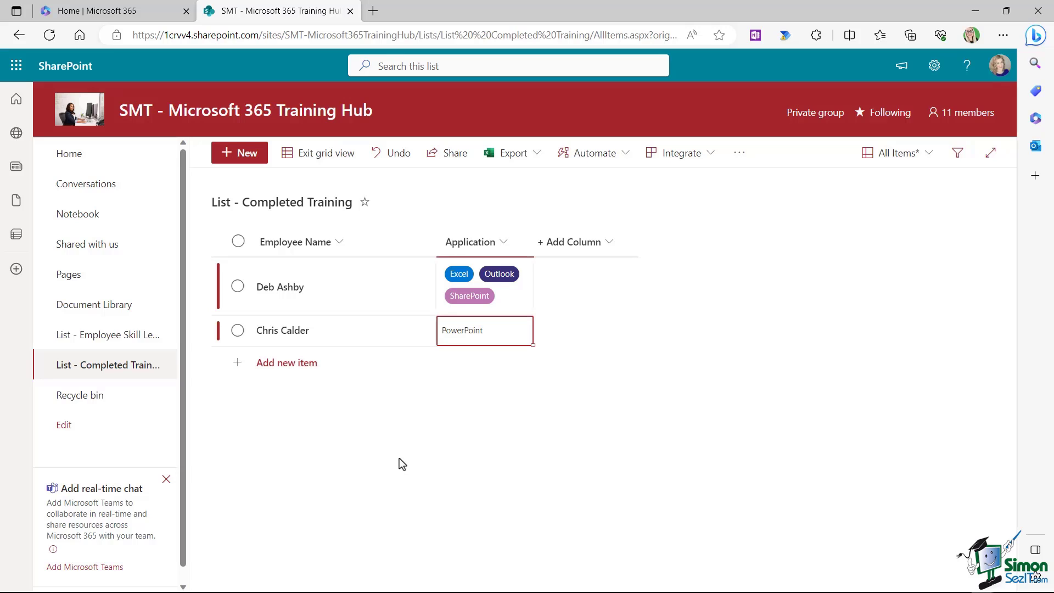
Step: Exit grid view and widen the Application column so the first employee's choices fit on one line
click(311, 154)
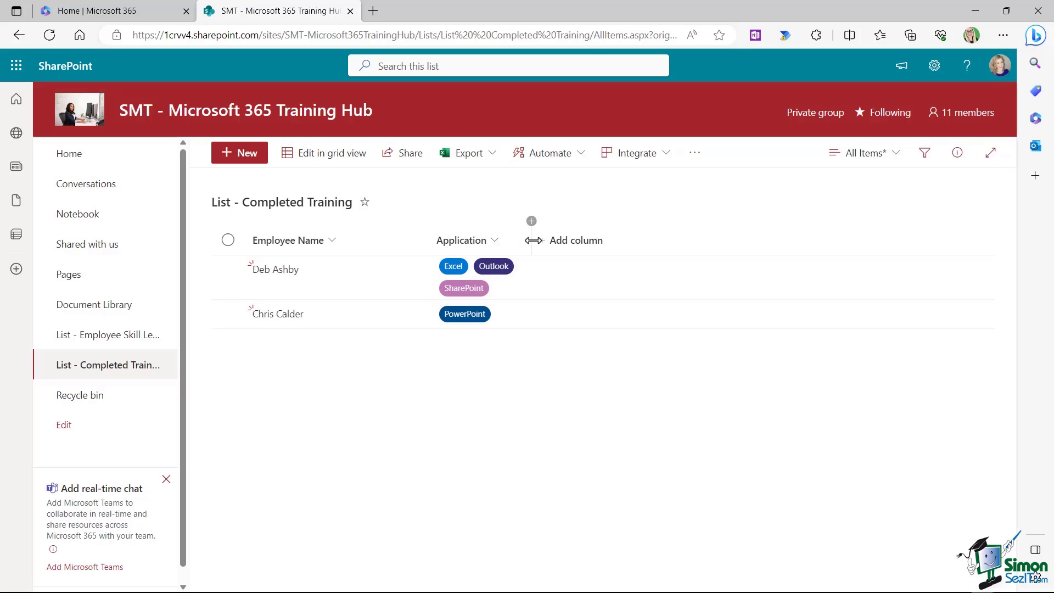
drag(532, 240, 616, 236)
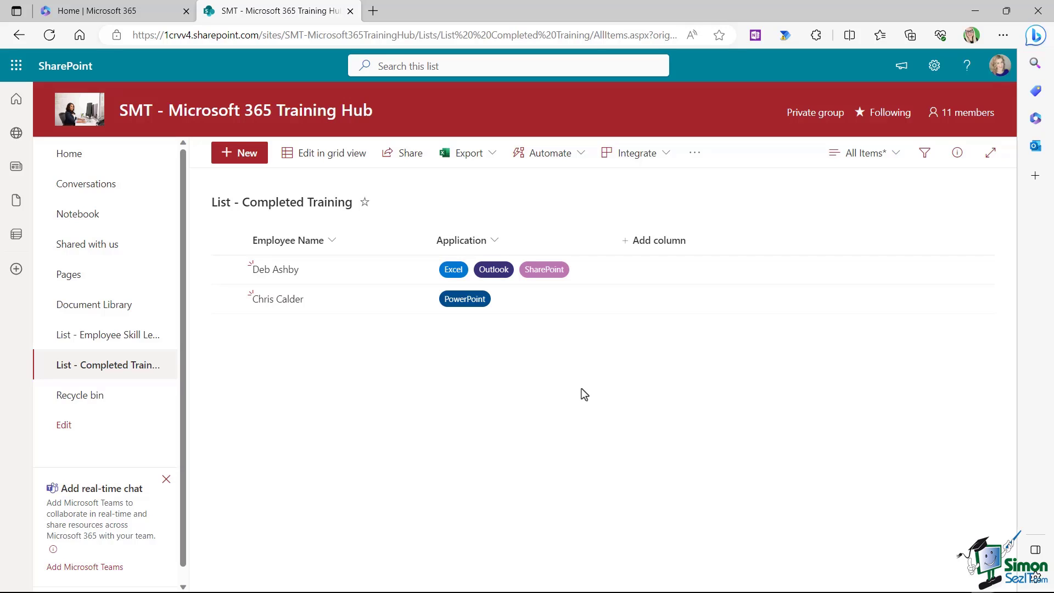
Step: Start a new Yes/No column named Completed with Yes as its default value
click(651, 243)
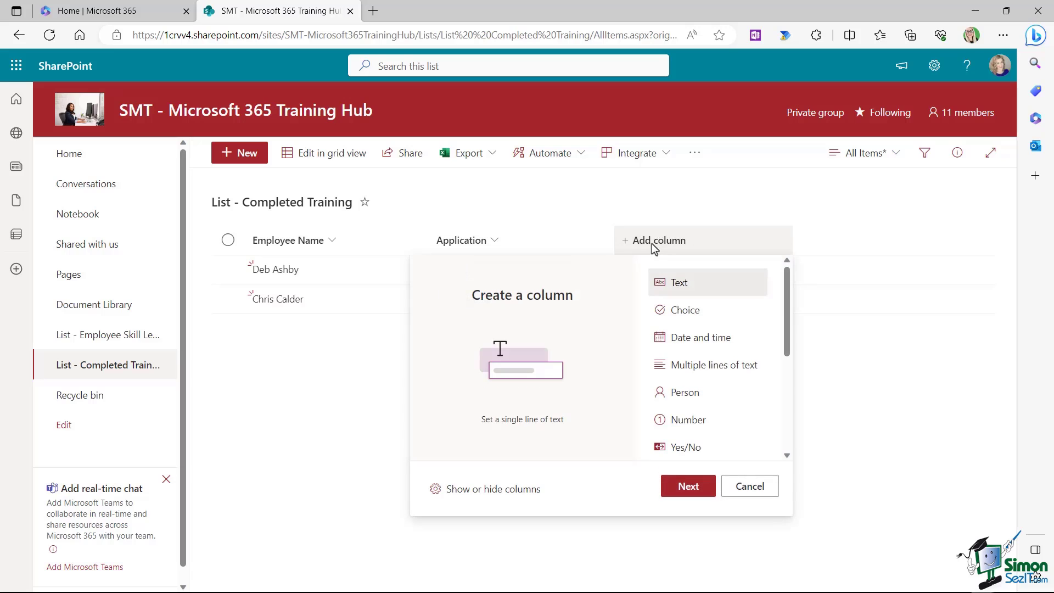
drag(787, 283, 787, 338)
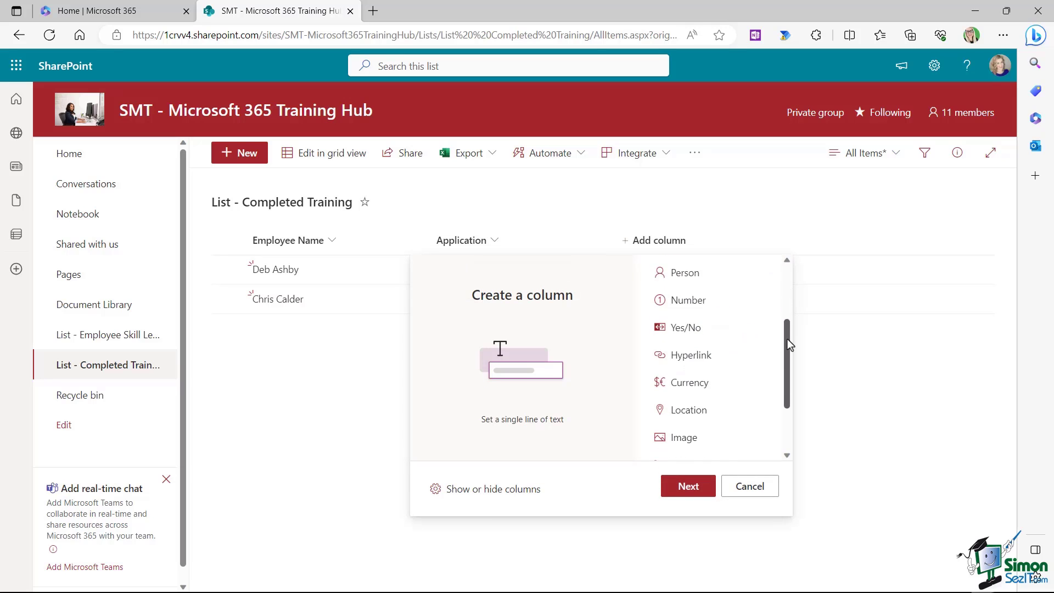
click(689, 318)
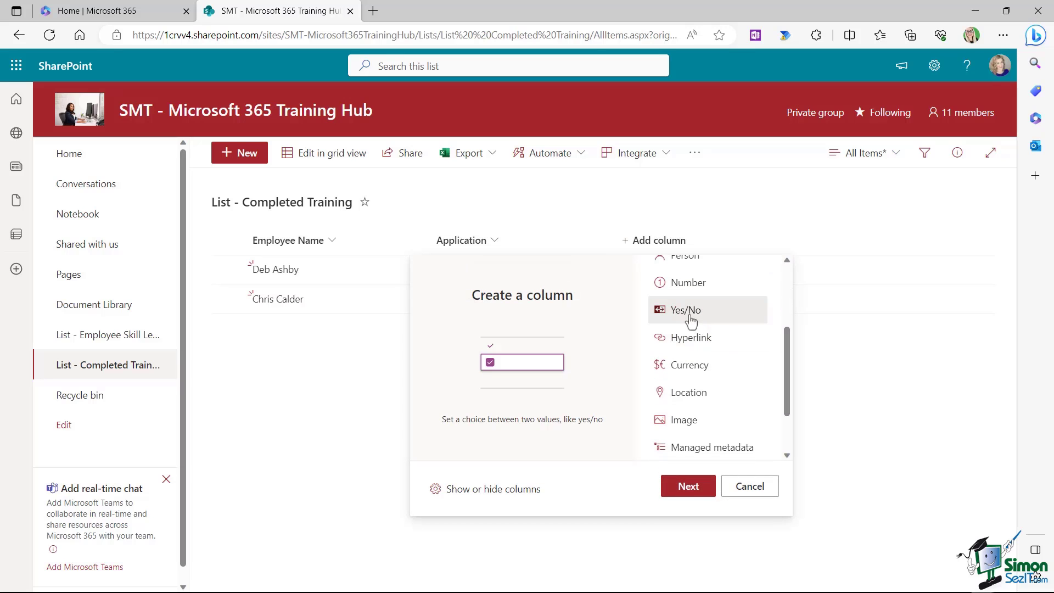
click(693, 490)
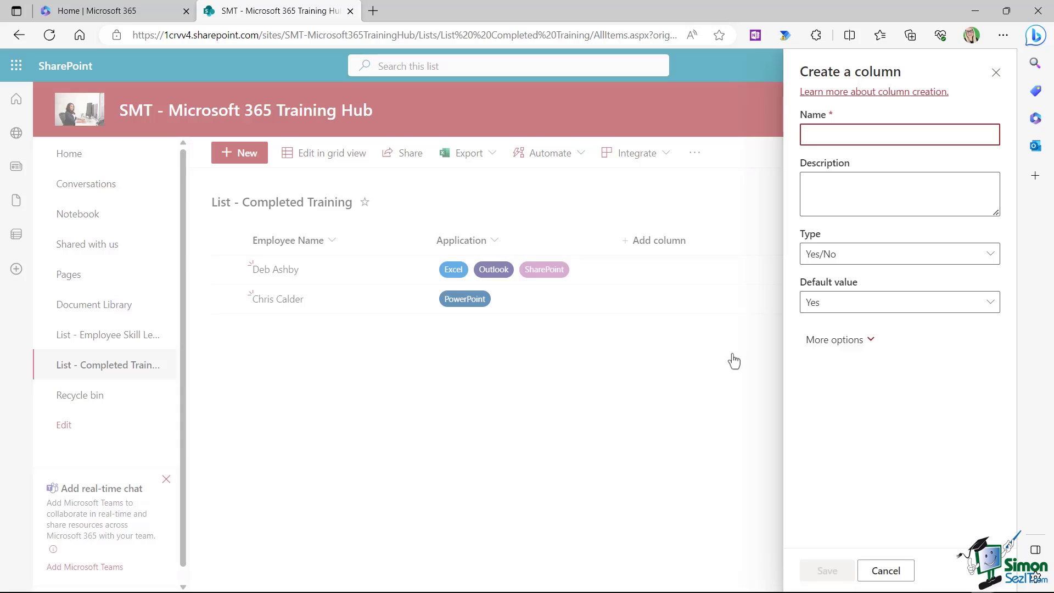
text(Completed)
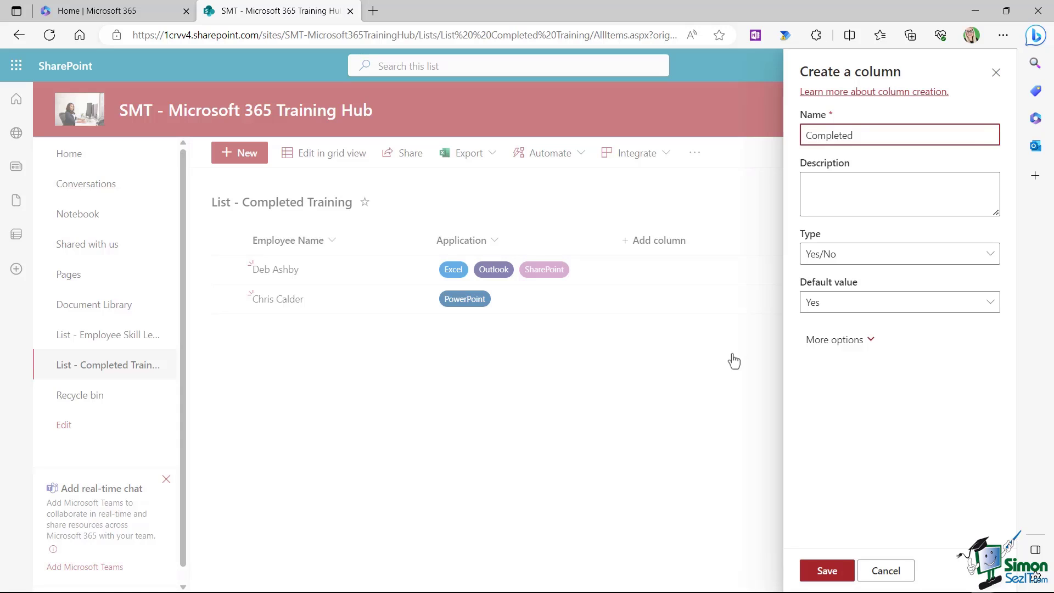
click(990, 302)
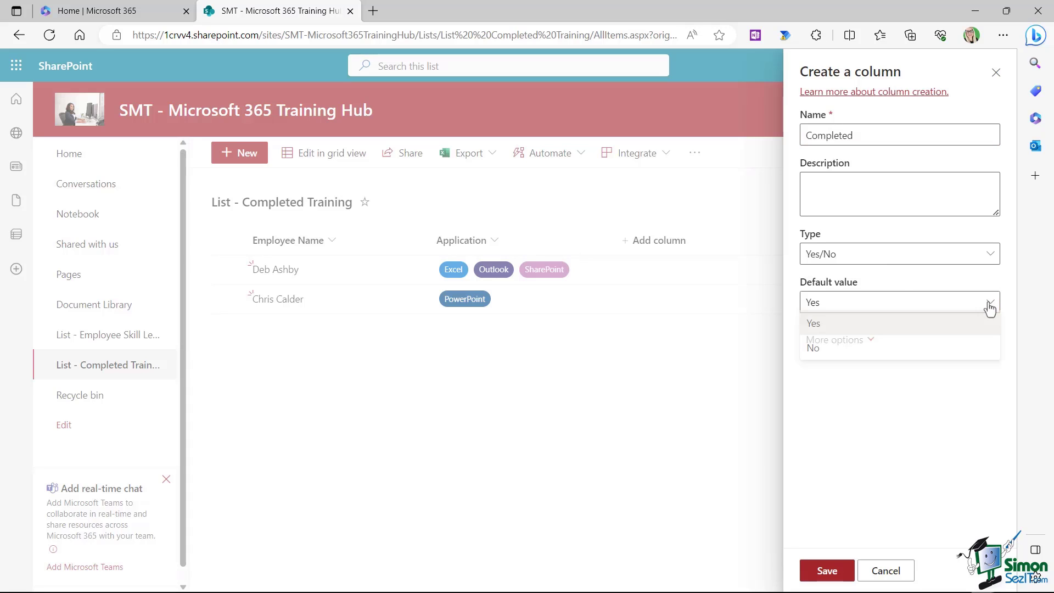
click(828, 329)
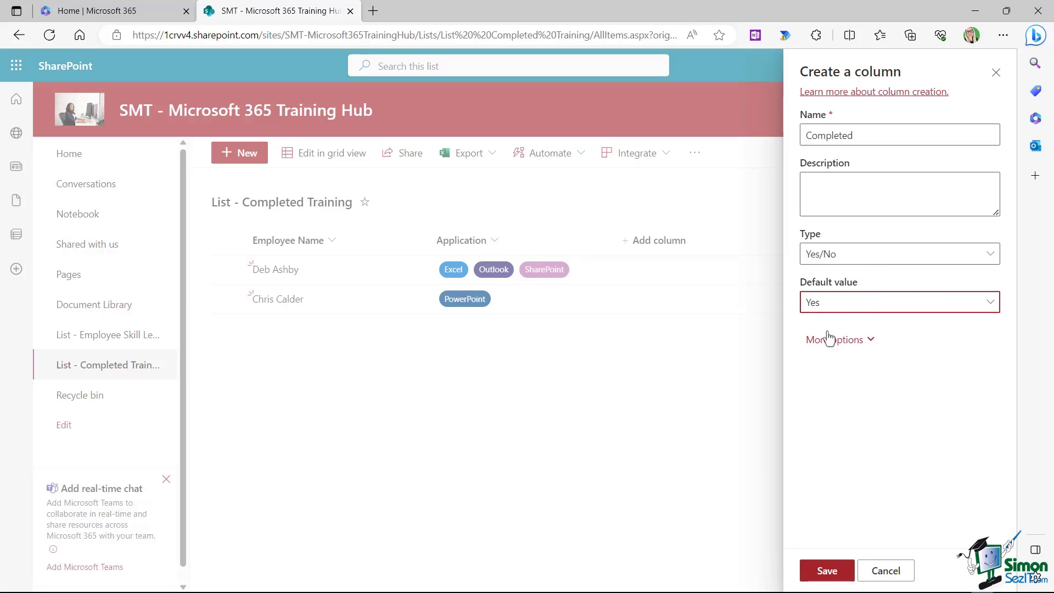
Step: Require the Completed column to contain information and save the column
click(870, 341)
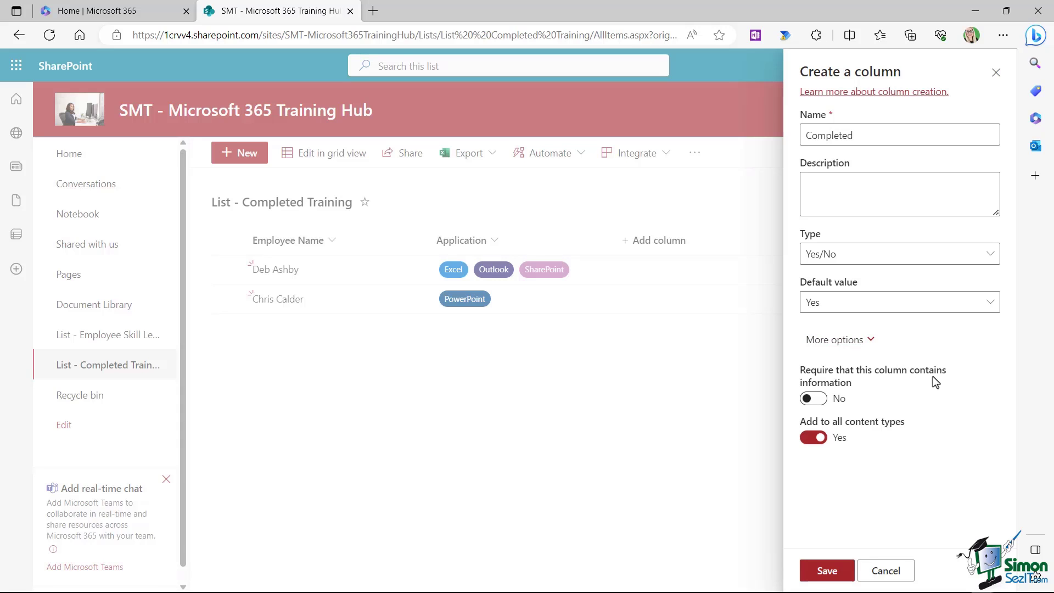
click(815, 399)
click(825, 571)
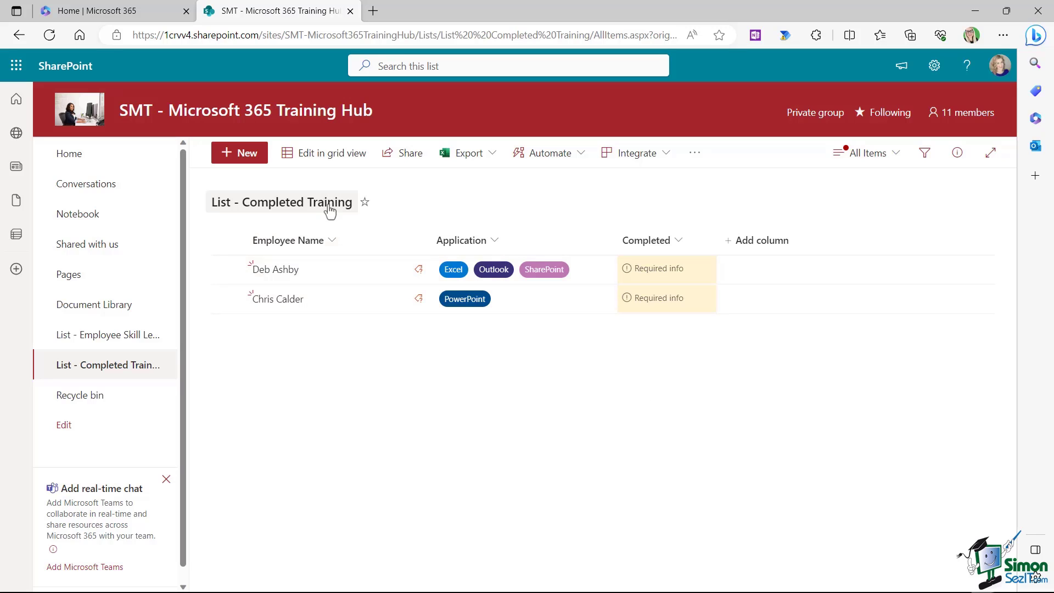
Step: Mark the first employee's item as completed in grid view, and return to the normal list view
click(324, 154)
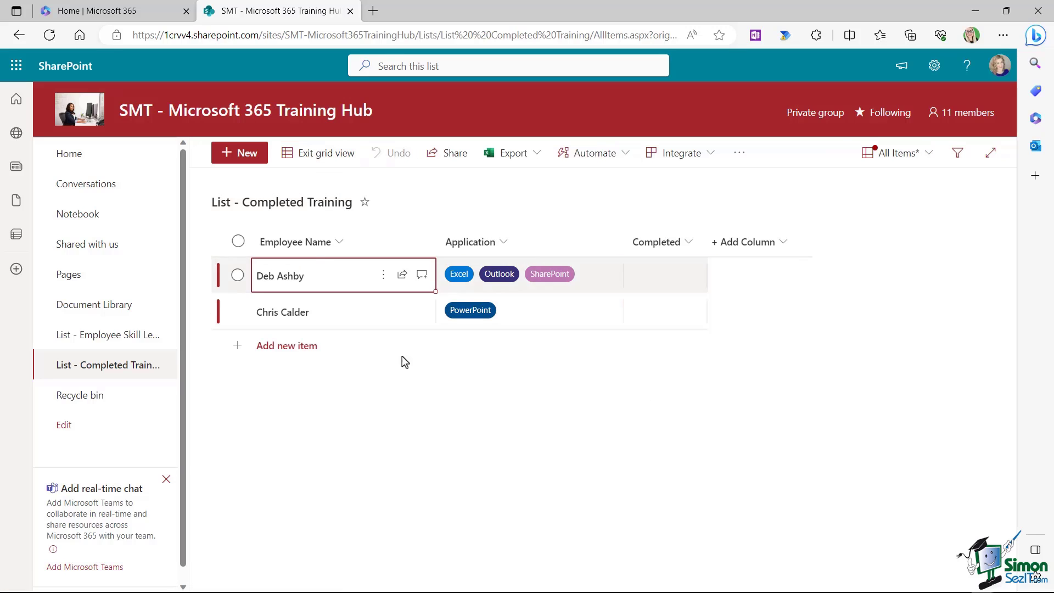
click(694, 285)
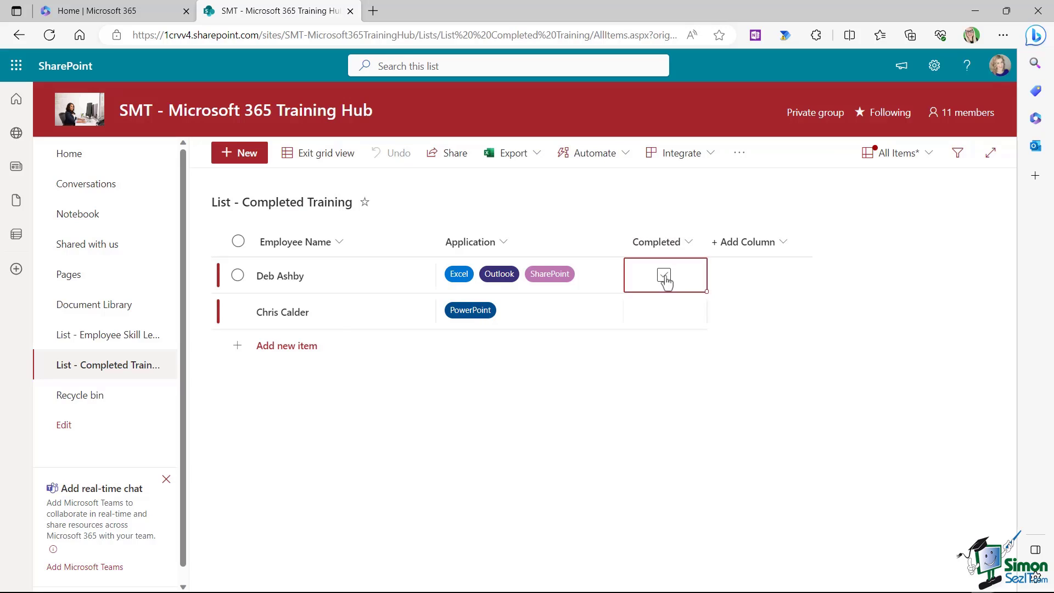
click(664, 276)
click(321, 158)
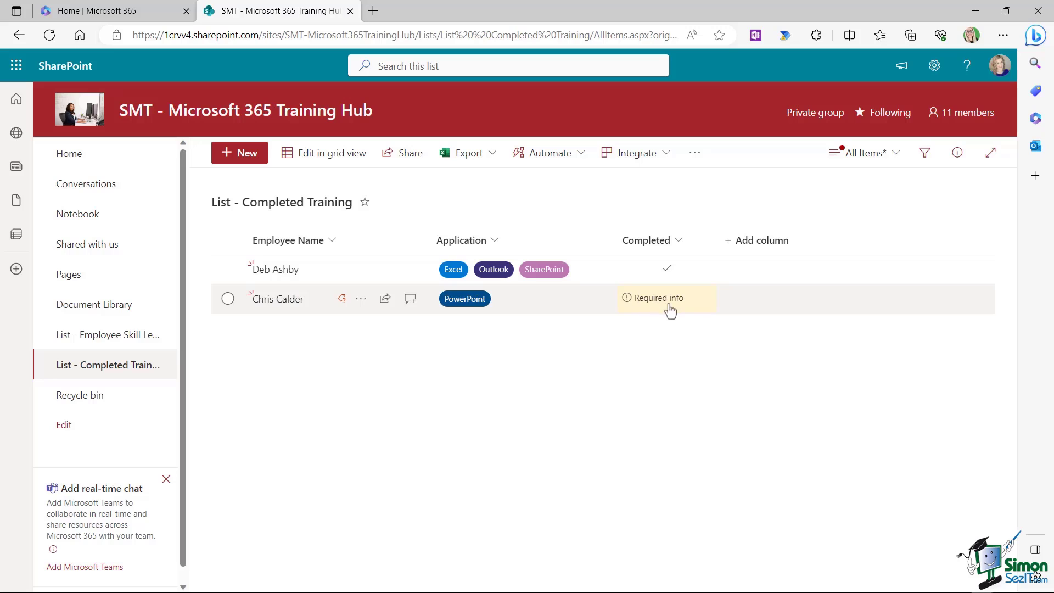
Step: Edit the Completed column so that it no longer requires information, and save the change
click(677, 240)
mouse_move(675, 372)
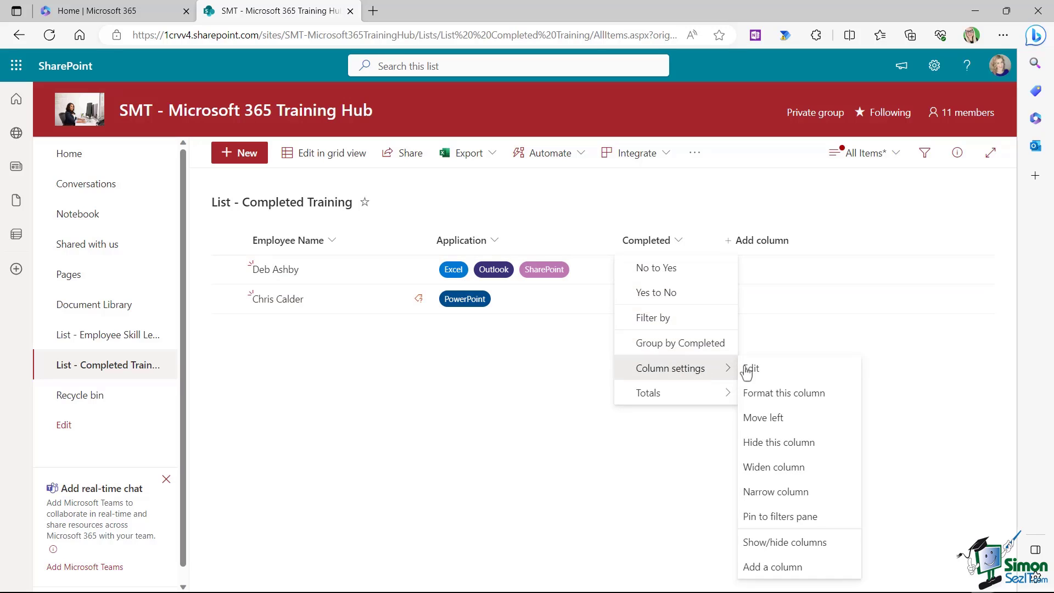
click(774, 369)
click(867, 342)
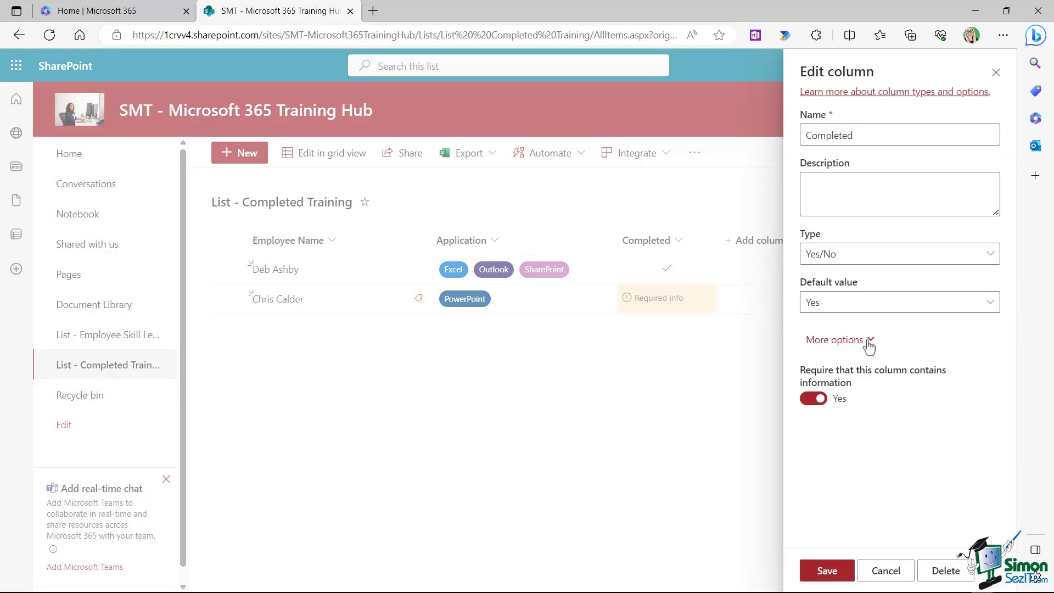
click(810, 399)
click(826, 571)
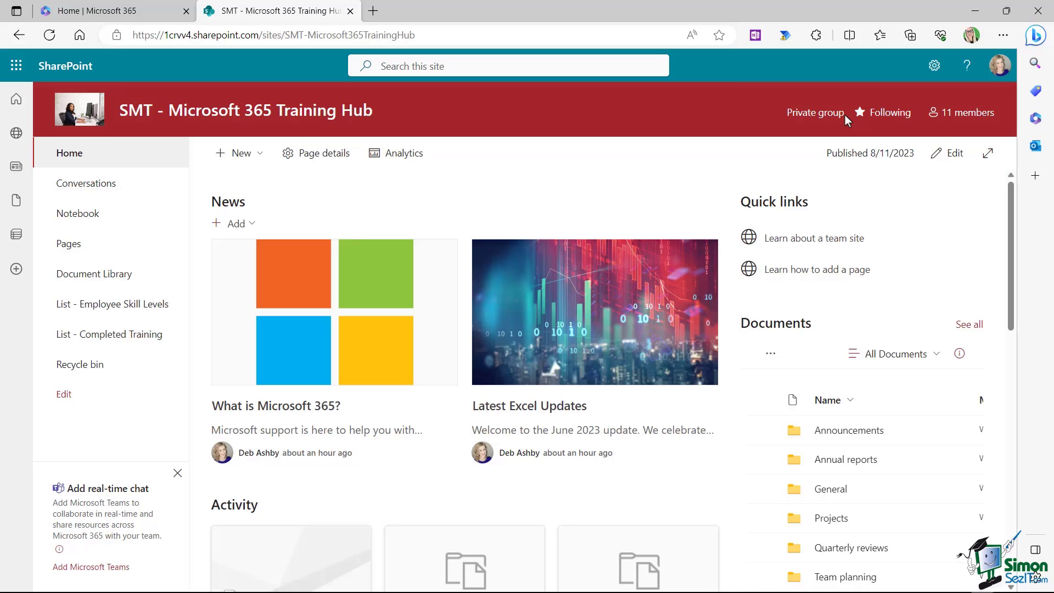
Step: Start a new list based on the existing Content List from the Mark 8 Project Team site
click(259, 157)
click(253, 193)
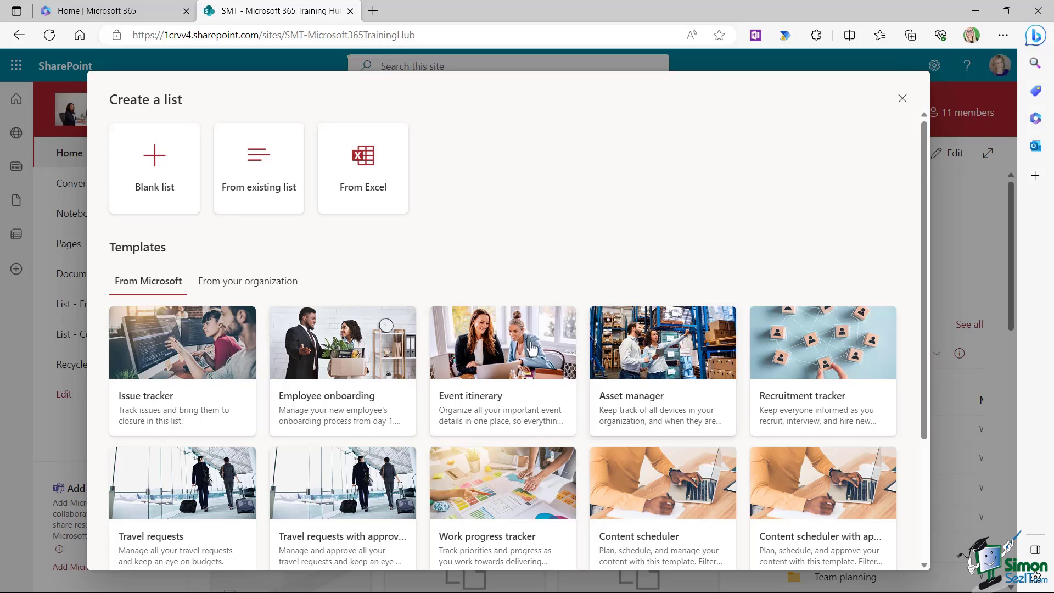
click(259, 168)
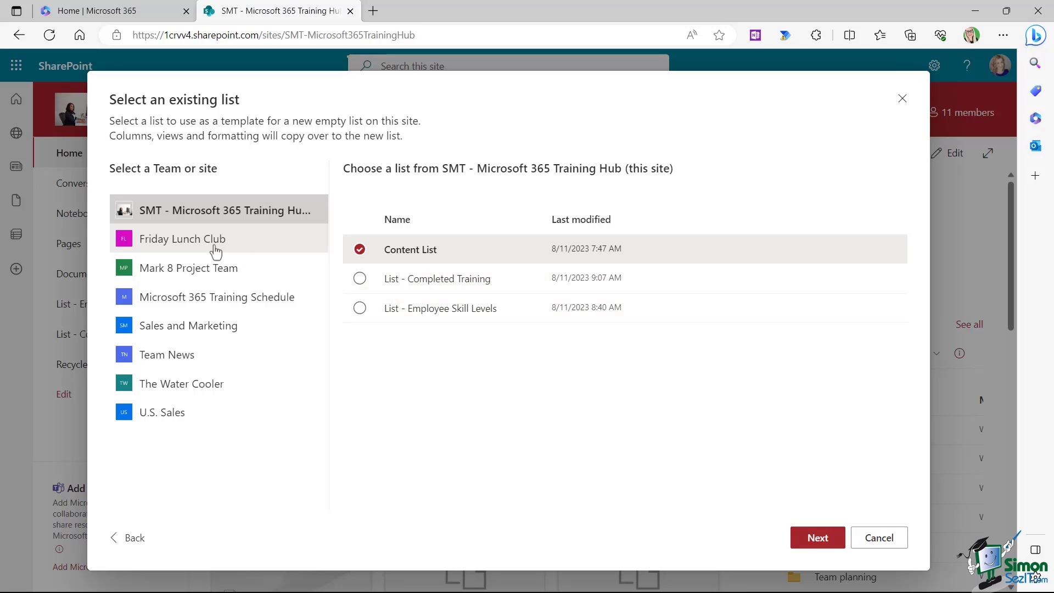
click(197, 246)
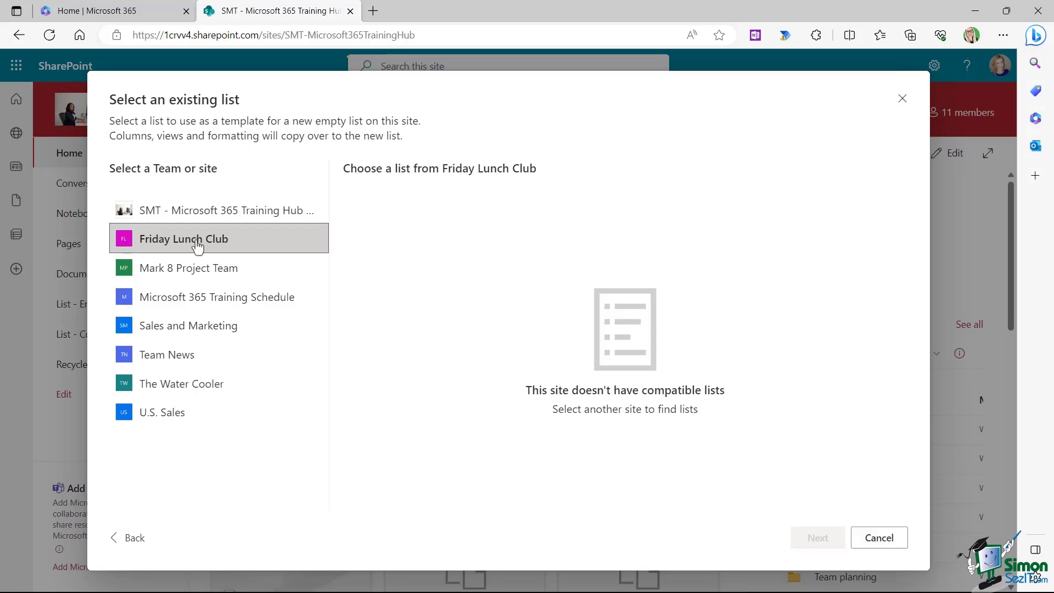
click(212, 273)
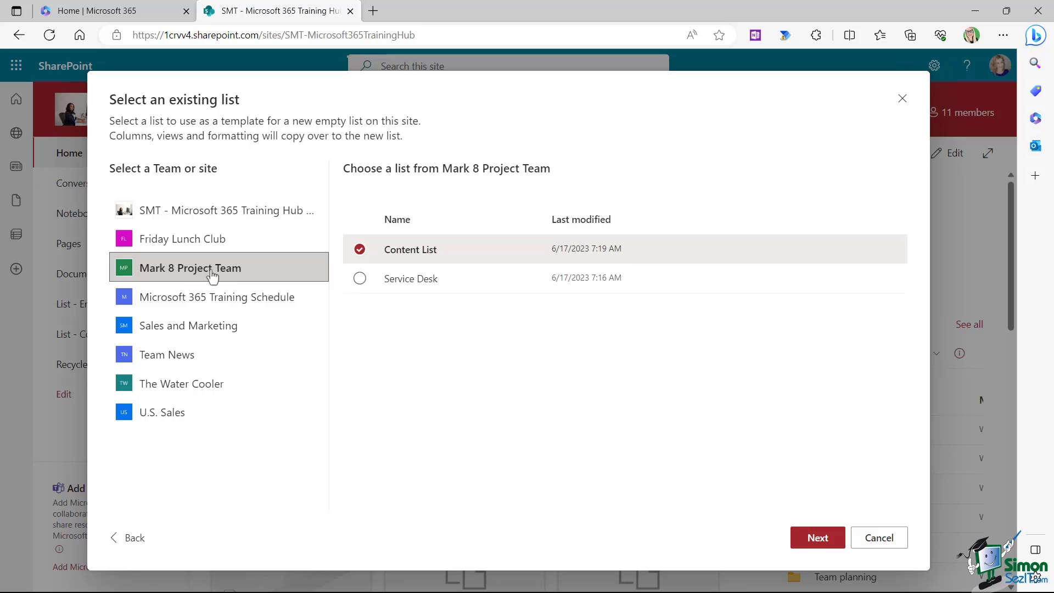
click(359, 250)
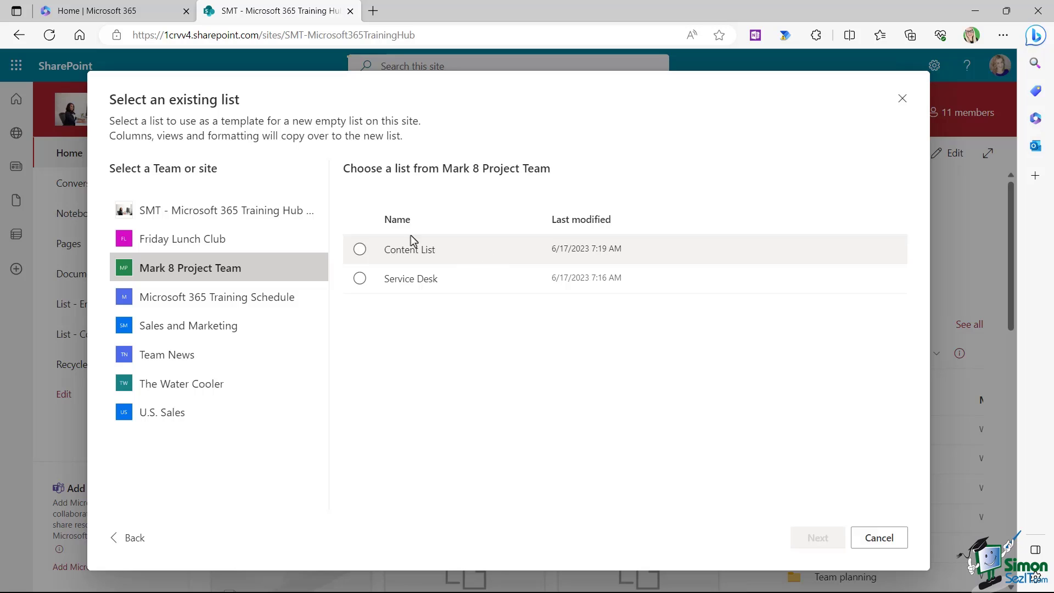
click(368, 251)
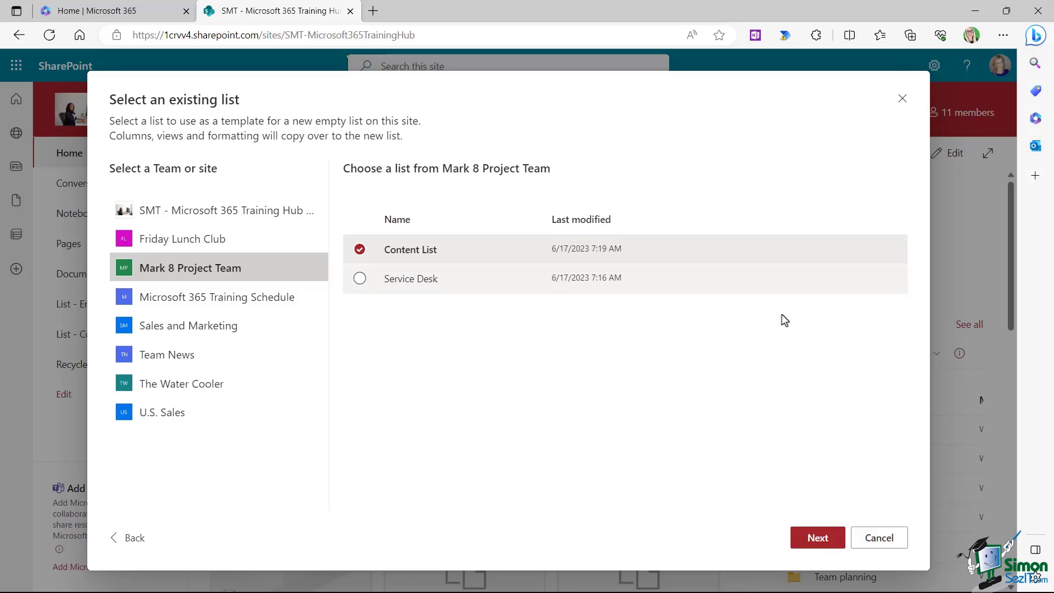
click(817, 540)
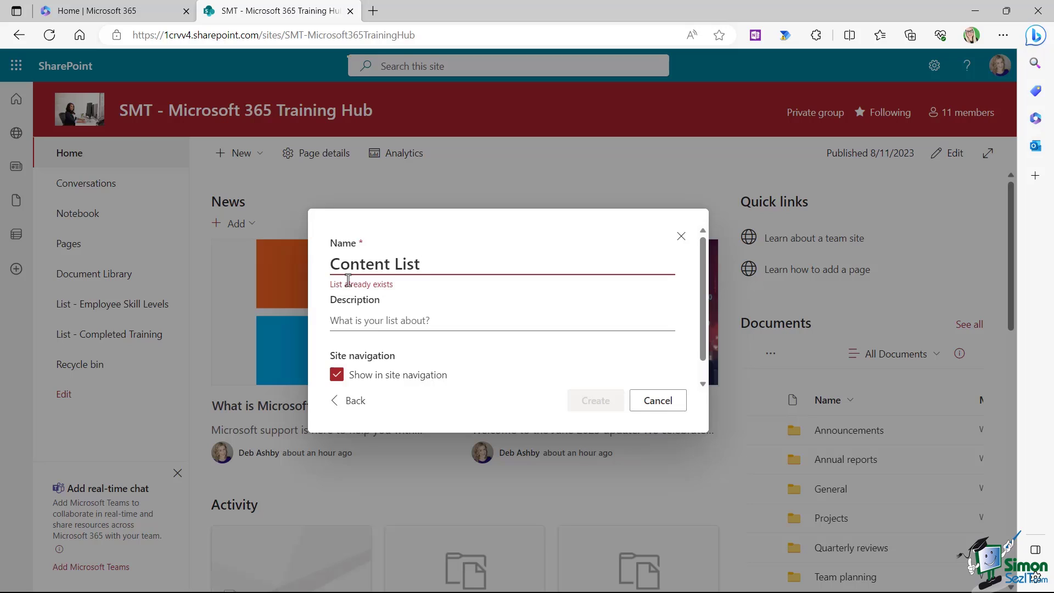
Step: Name the new list "List - Content List" and create it with its site navigation link
click(329, 265)
text(List -)
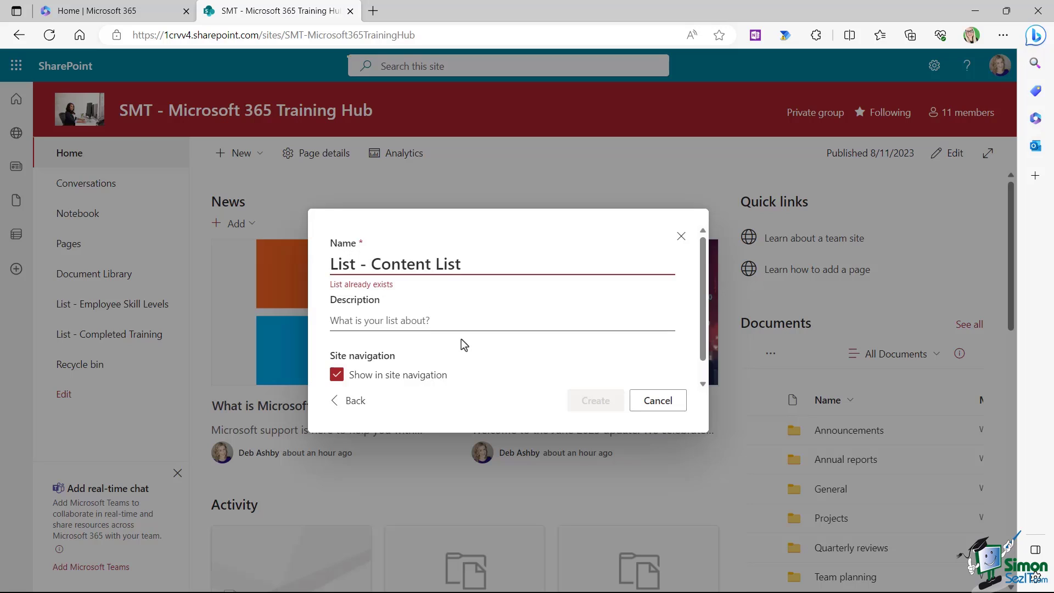
click(479, 324)
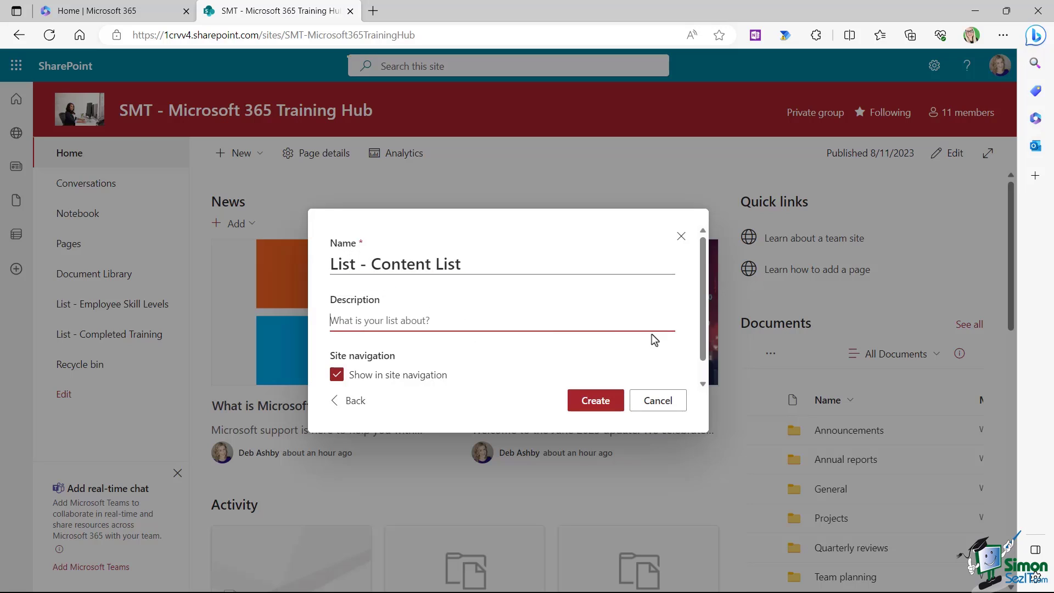
click(603, 403)
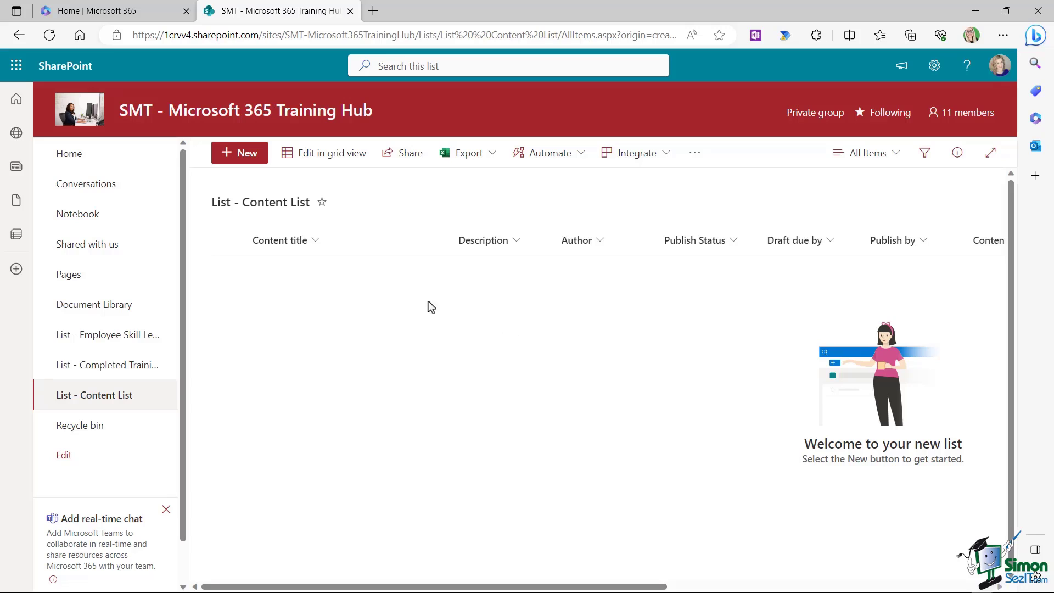
Step: Return to the site's home page and start another new list from the Microsoft Issue tracker template
click(80, 156)
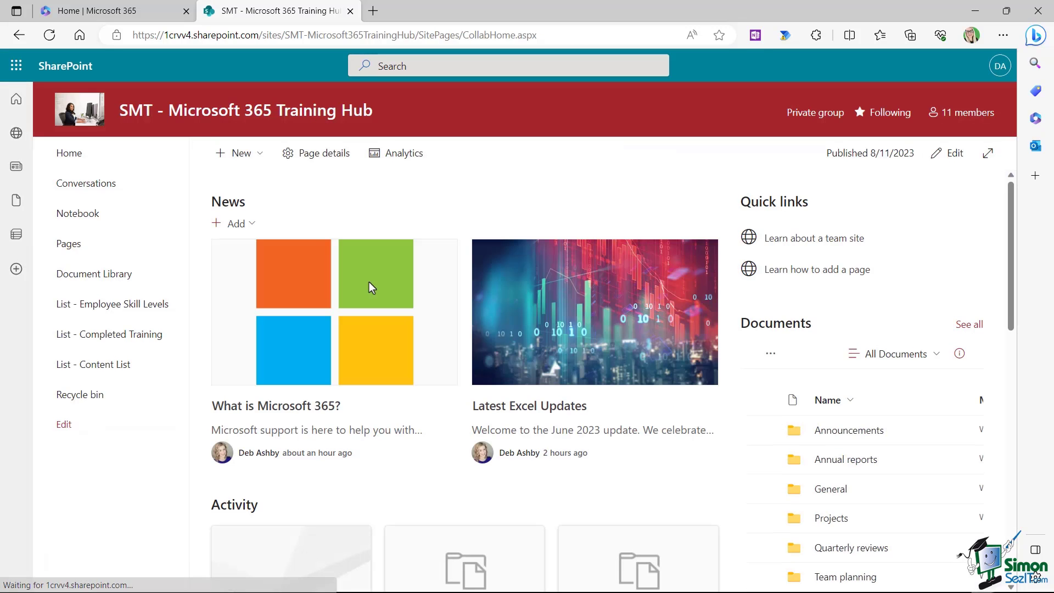
click(252, 157)
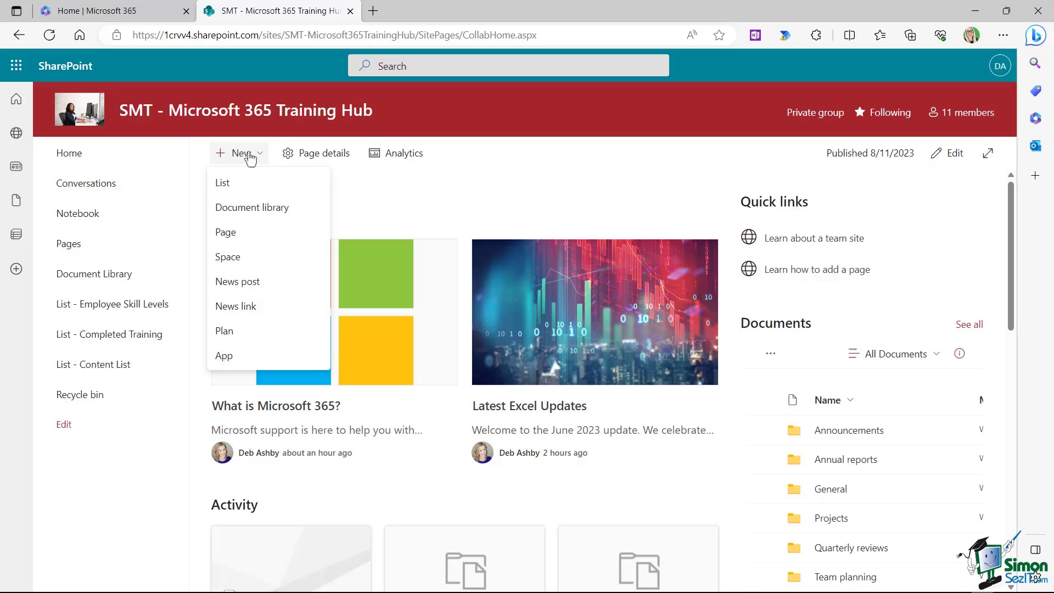
click(242, 184)
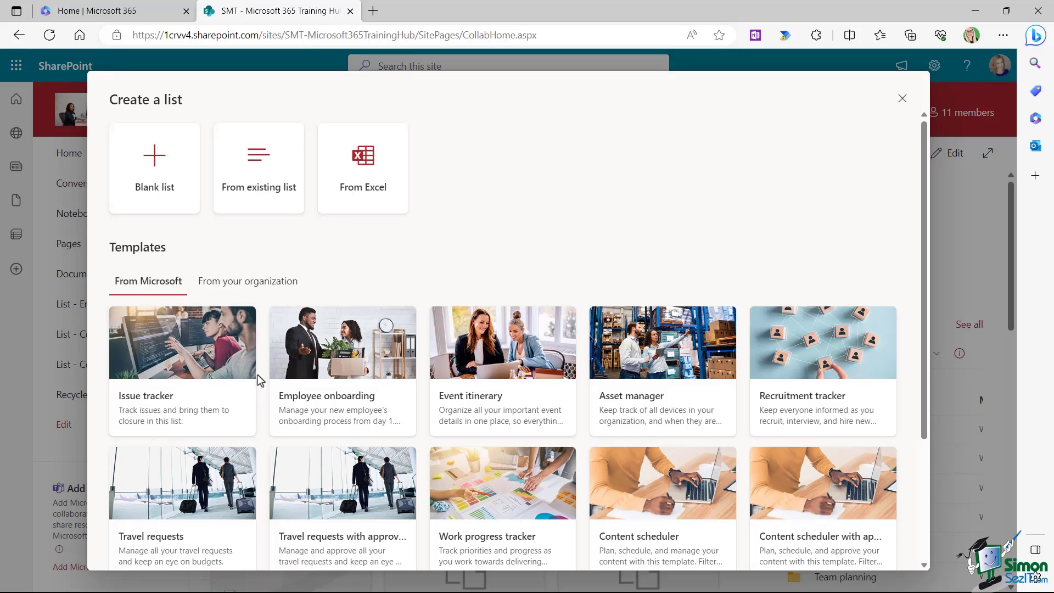
scroll(505, 279, down, 1)
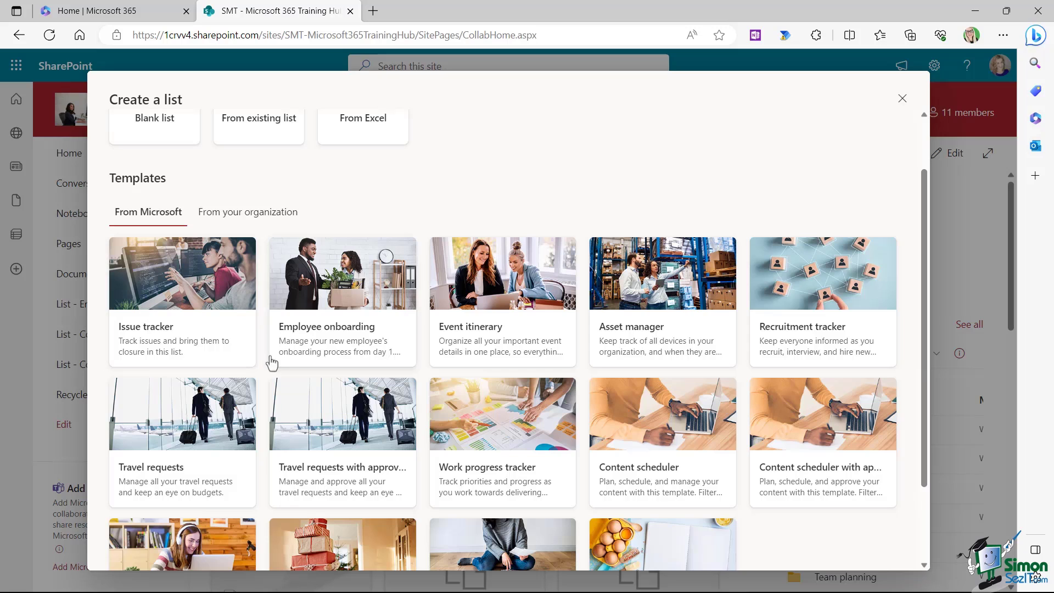
click(181, 302)
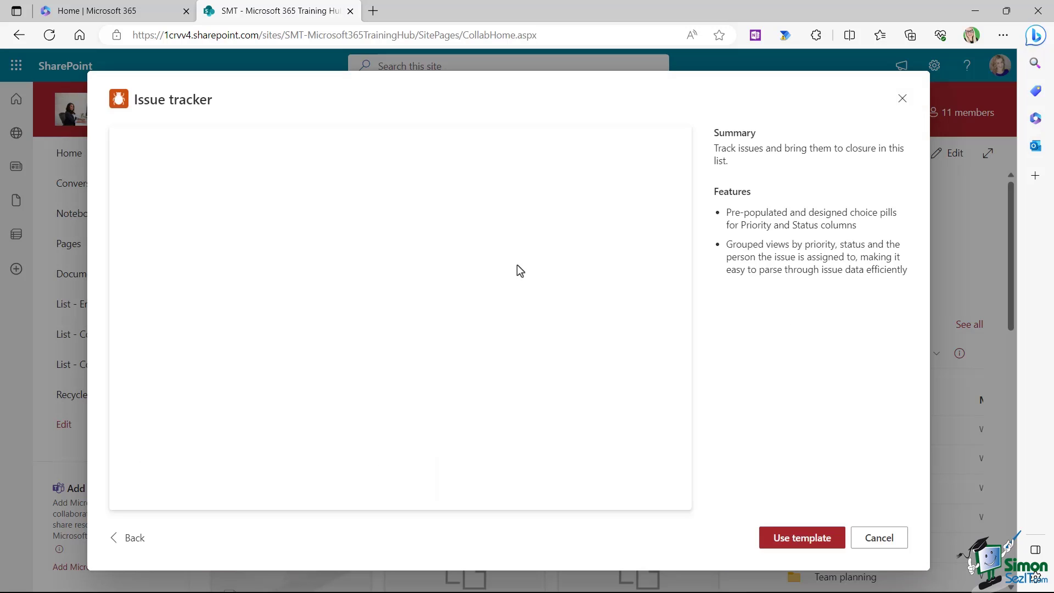
drag(686, 176, 697, 132)
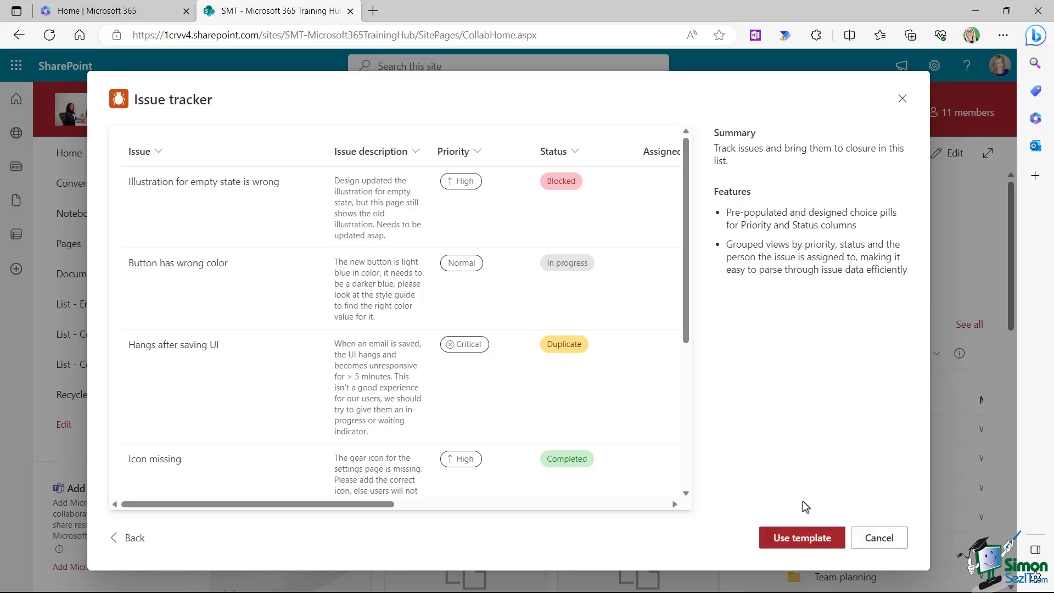
click(802, 537)
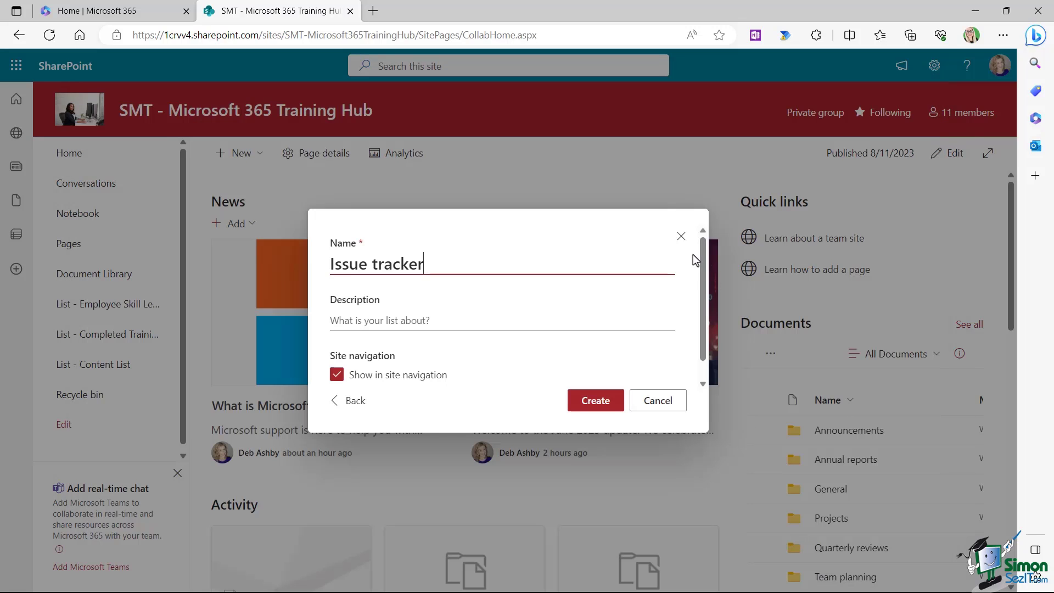
Step: Name the new list "List - Issue tracker" and create it with its site navigation link
click(331, 265)
text(List -)
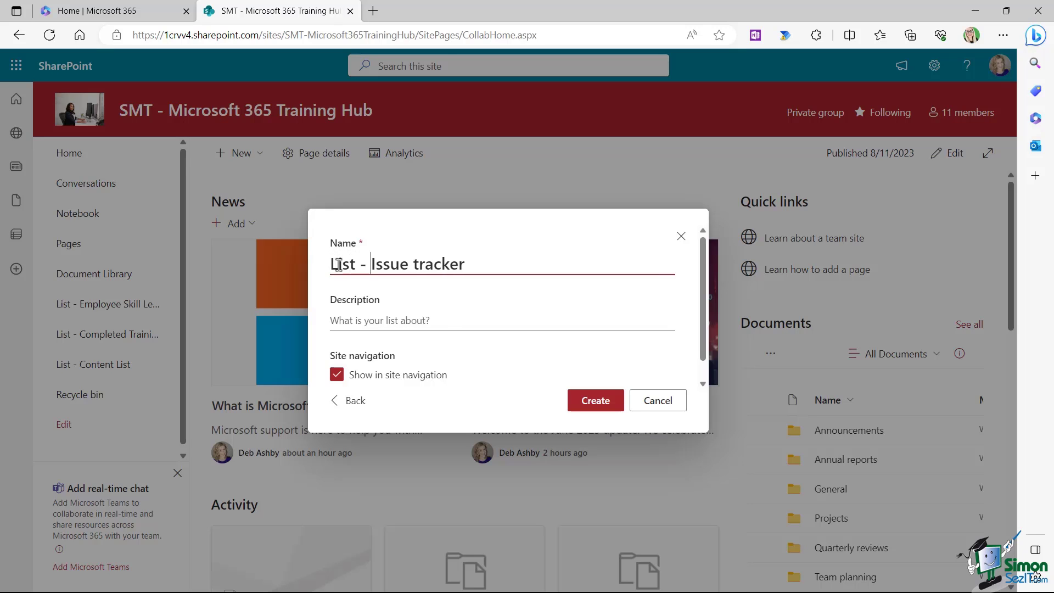
click(582, 400)
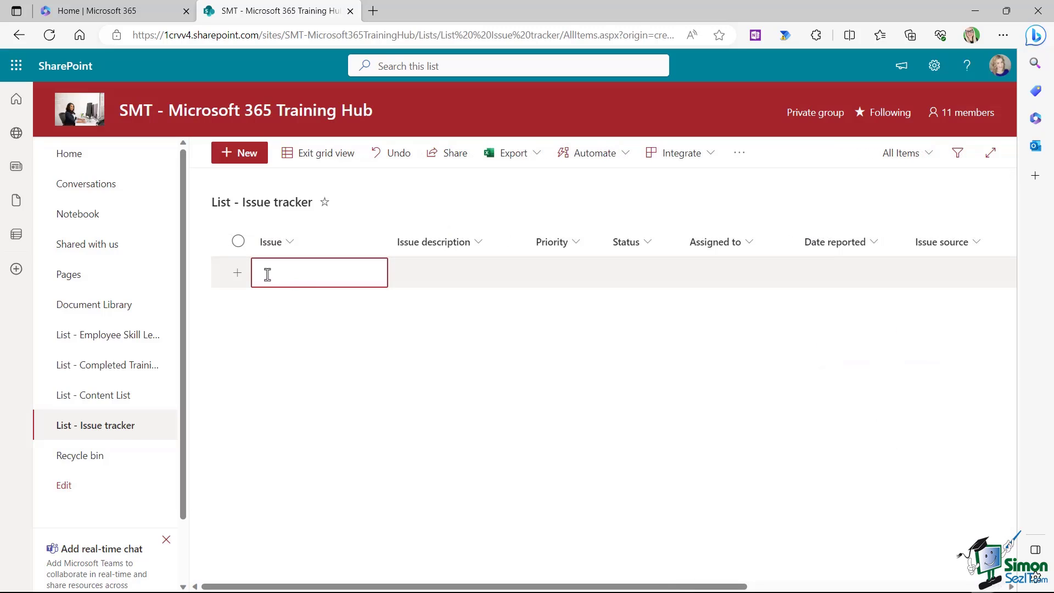
Step: Add the issue "Word crashing" with the description "Word keeps crashing whenever I save a long document"
text(Word)
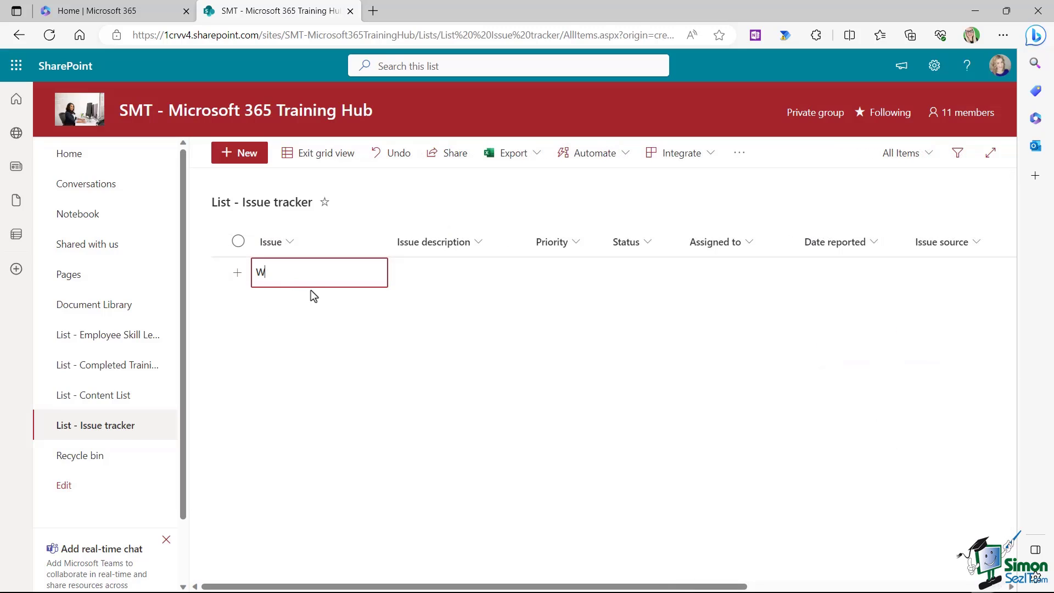
text( crashing)
key(Tab)
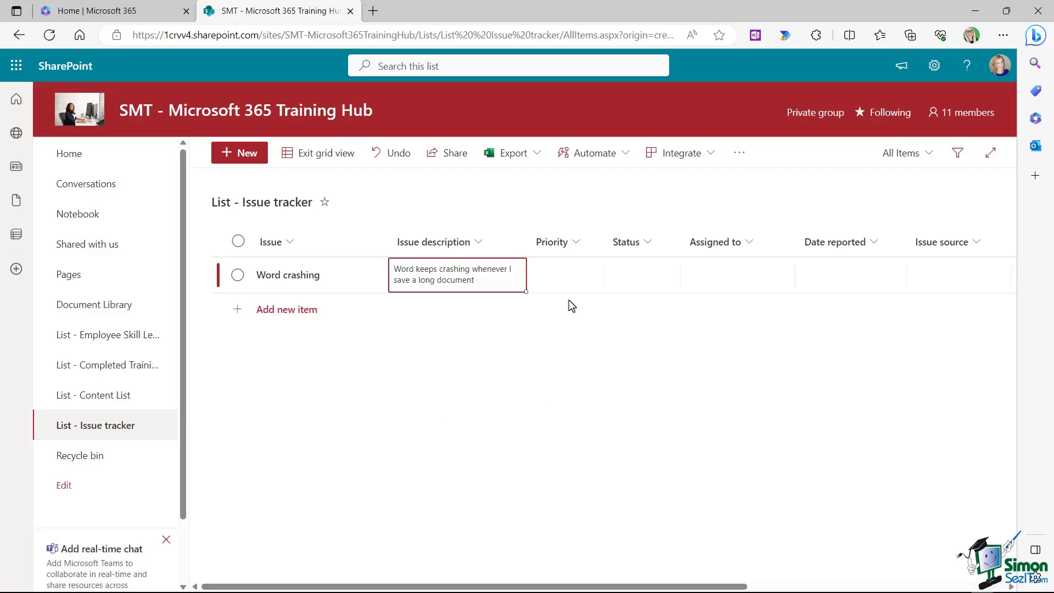
Step: Set the Word crashing issue's priority to High and its status to In progress
click(580, 271)
click(580, 272)
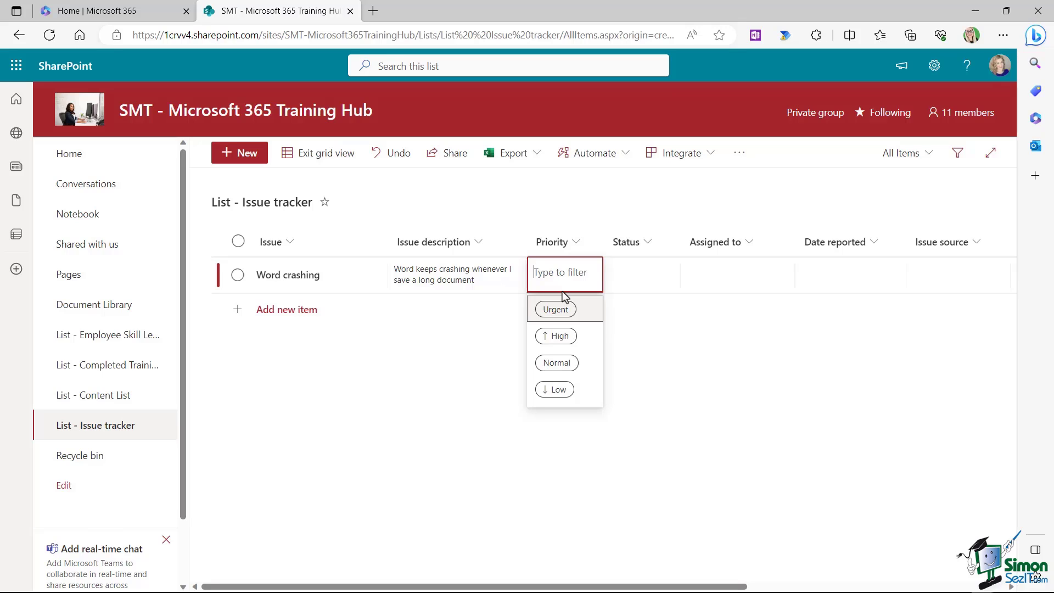
click(562, 336)
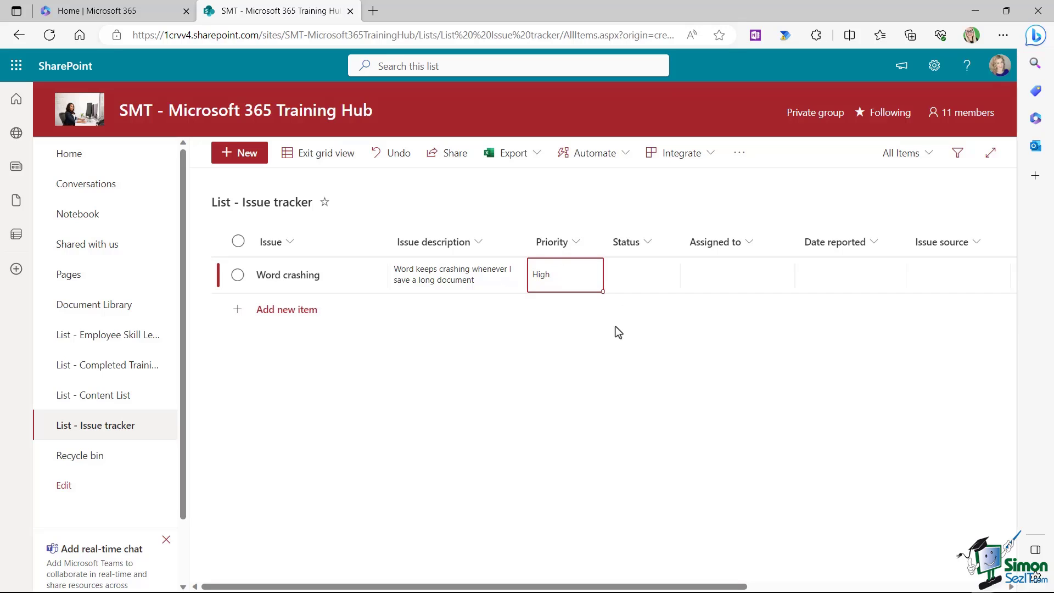
click(651, 275)
click(650, 275)
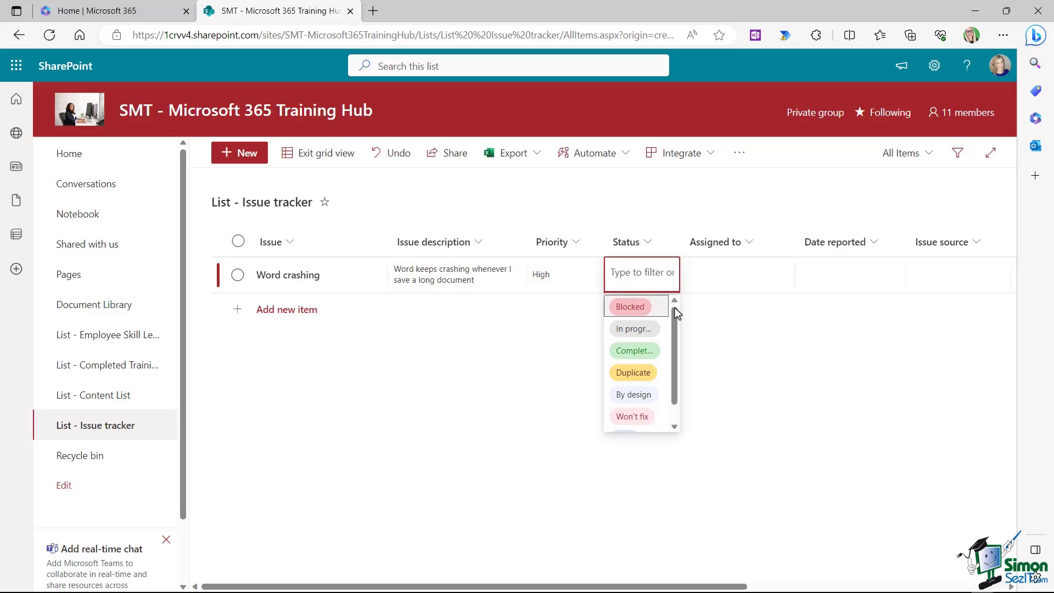
scroll(675, 310, down, 1)
scroll(675, 311, up, 1)
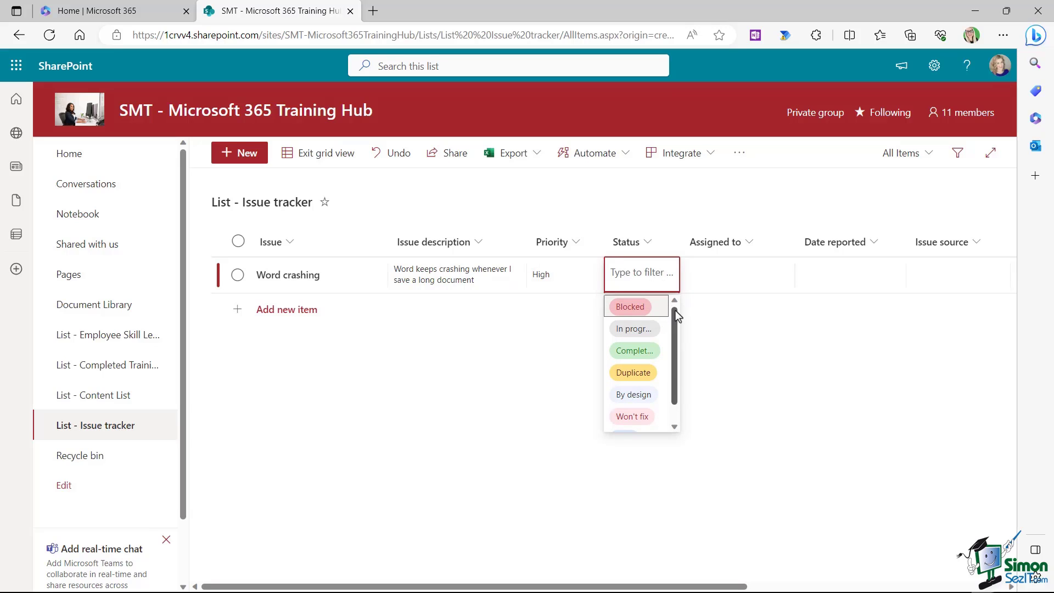
click(635, 329)
Step: Assign the Word crashing issue to the Retail Manager and set its date reported to 8/11/2023
click(737, 279)
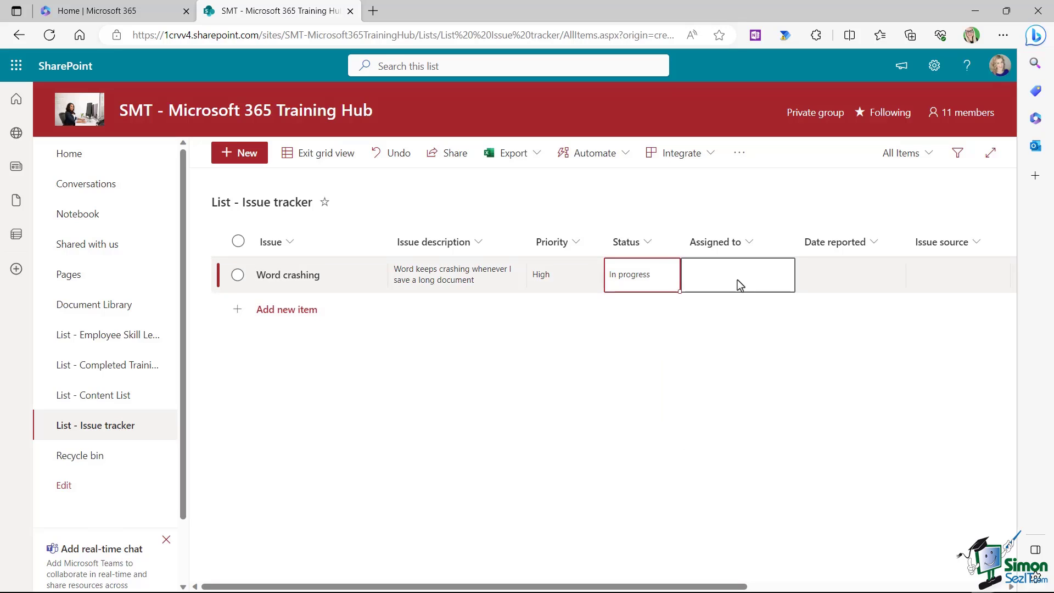
click(736, 279)
text(ade)
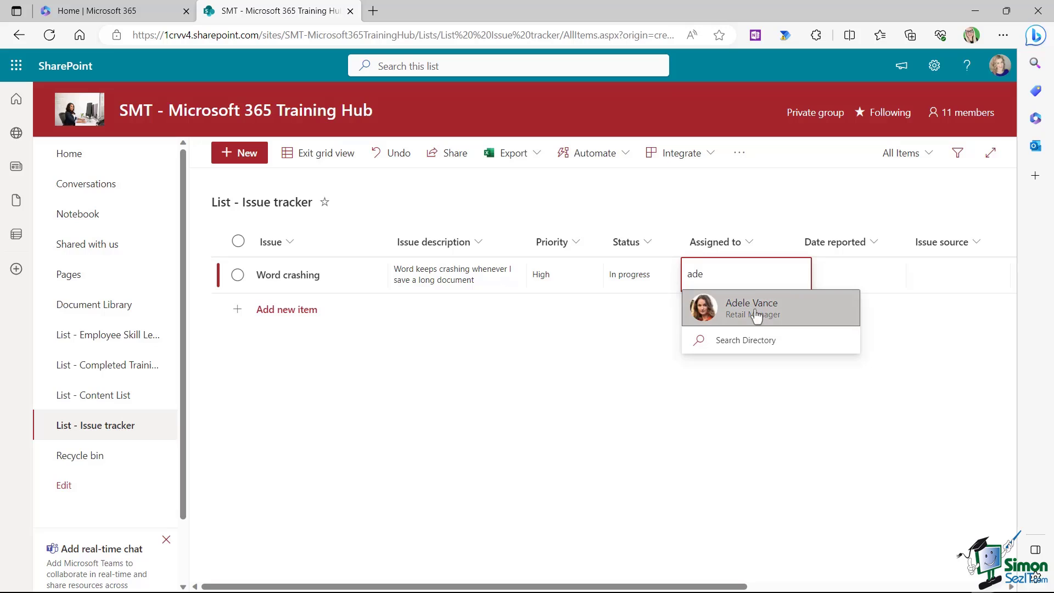
click(765, 324)
click(870, 268)
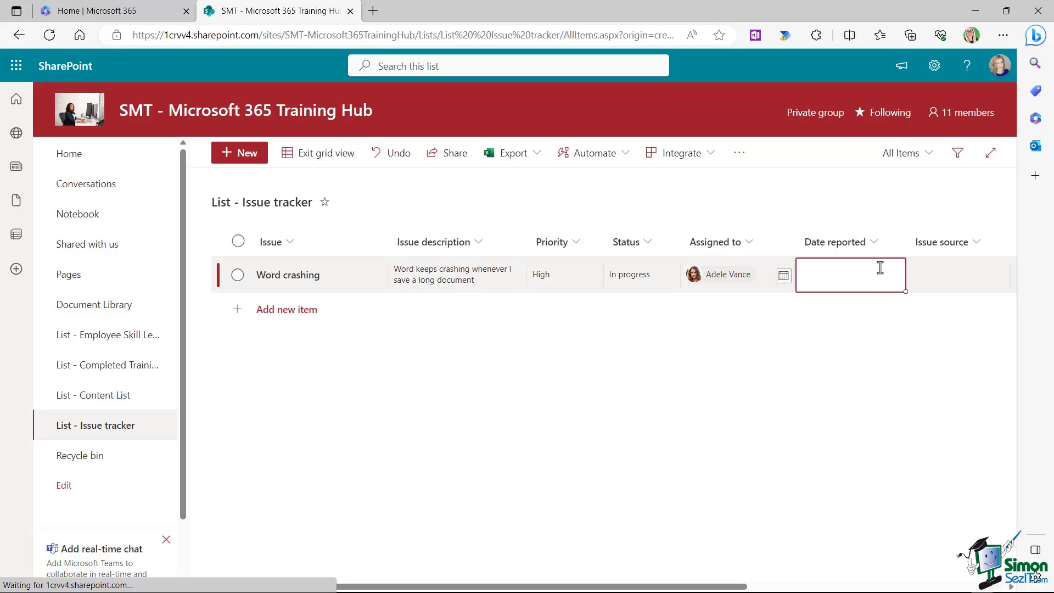
click(877, 277)
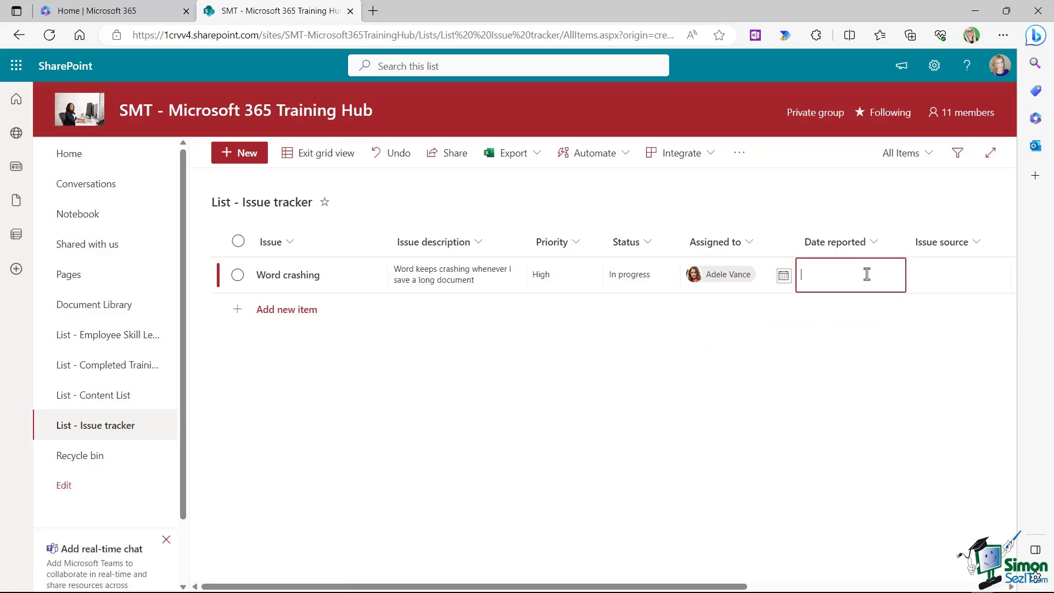
click(783, 276)
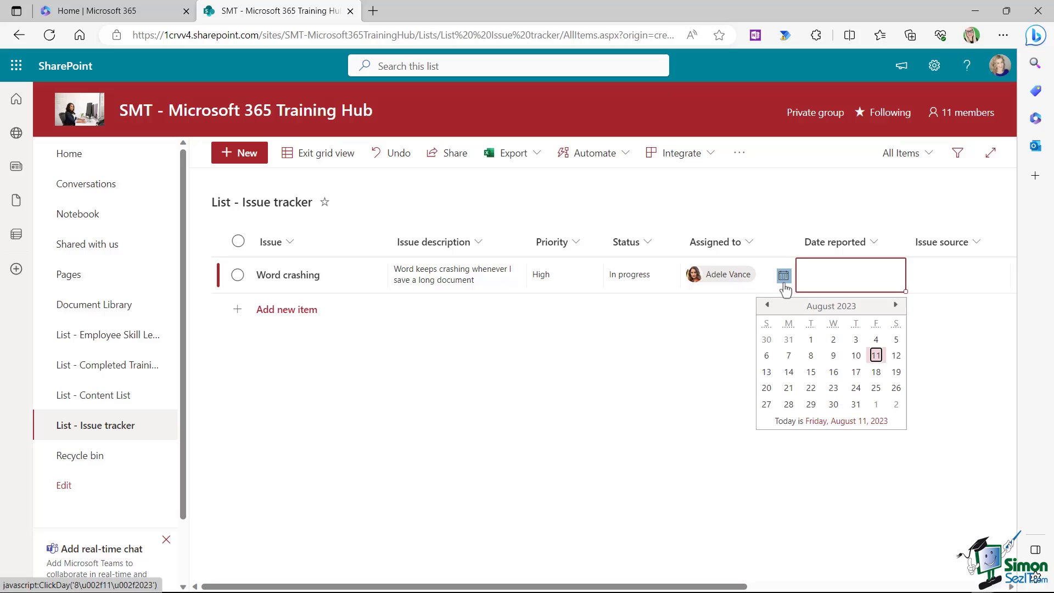
click(876, 356)
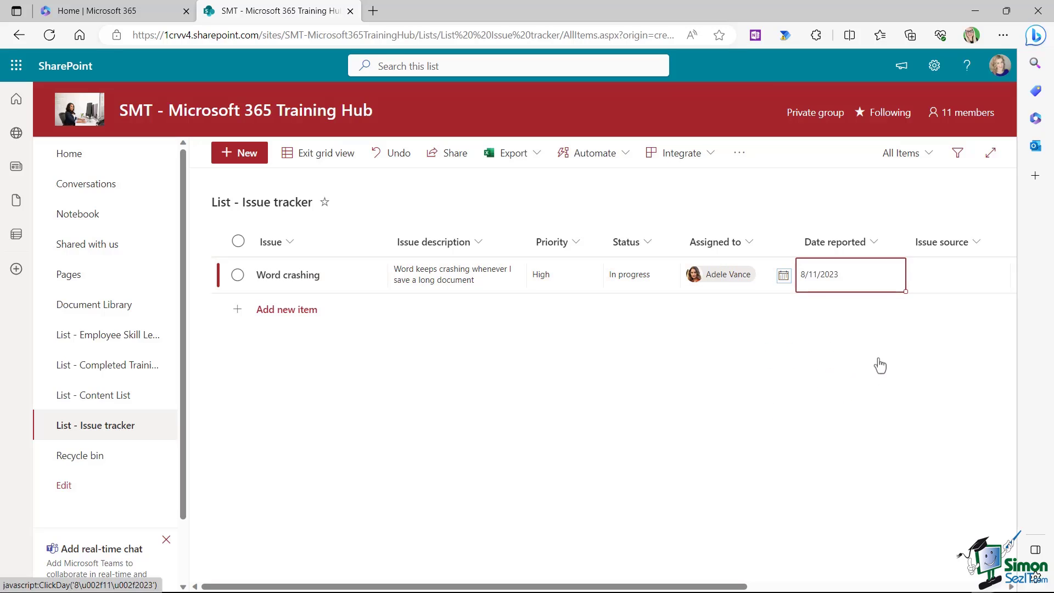
Step: Examine the issue's source link fields without entering anything, and check its remaining cells through the Images and associated files columns
click(955, 277)
click(955, 277)
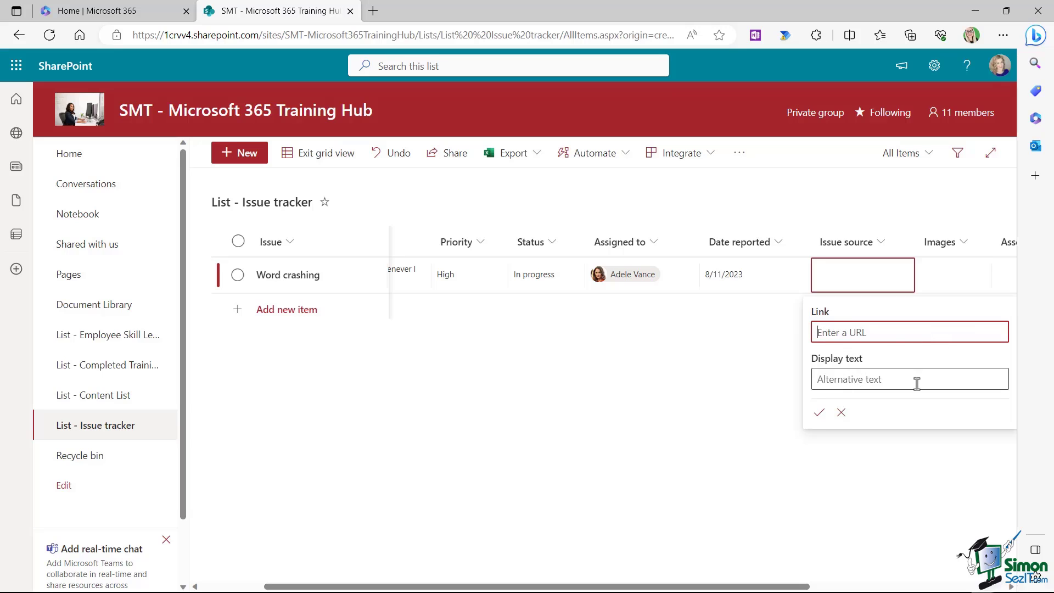
click(841, 412)
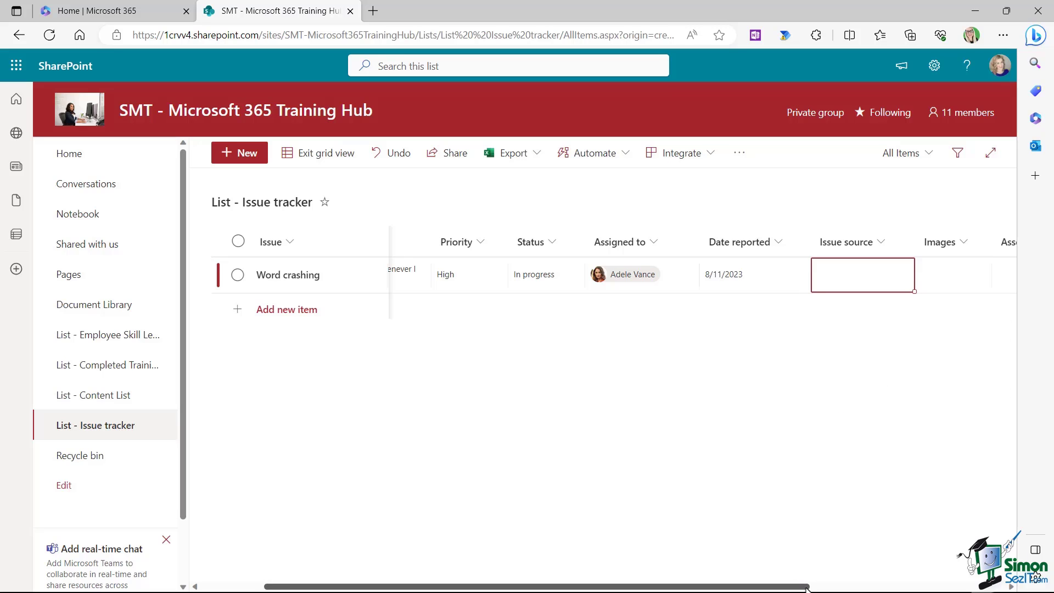
drag(807, 586, 977, 587)
click(743, 273)
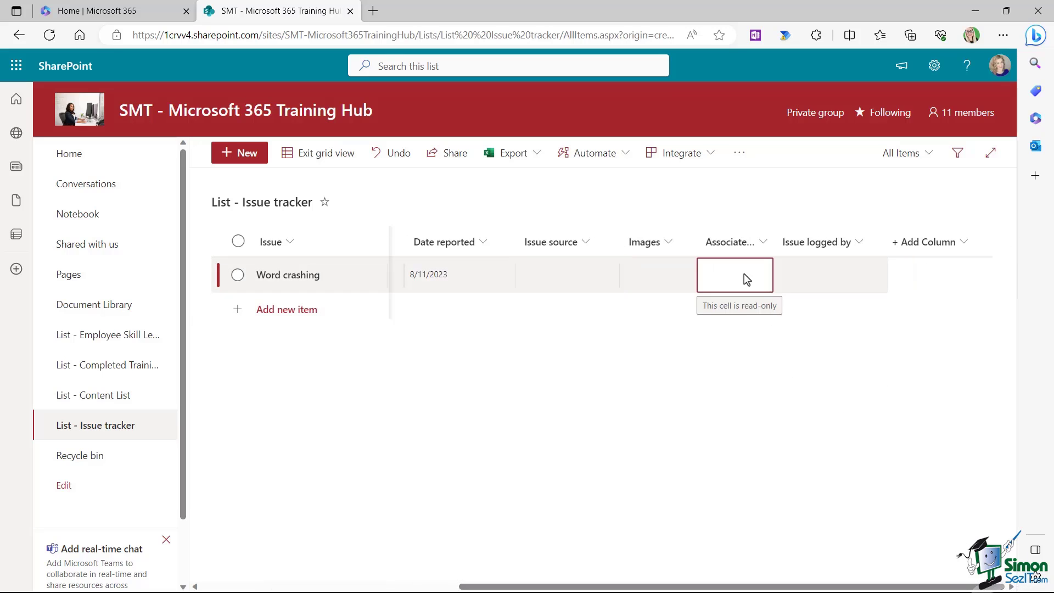
click(674, 263)
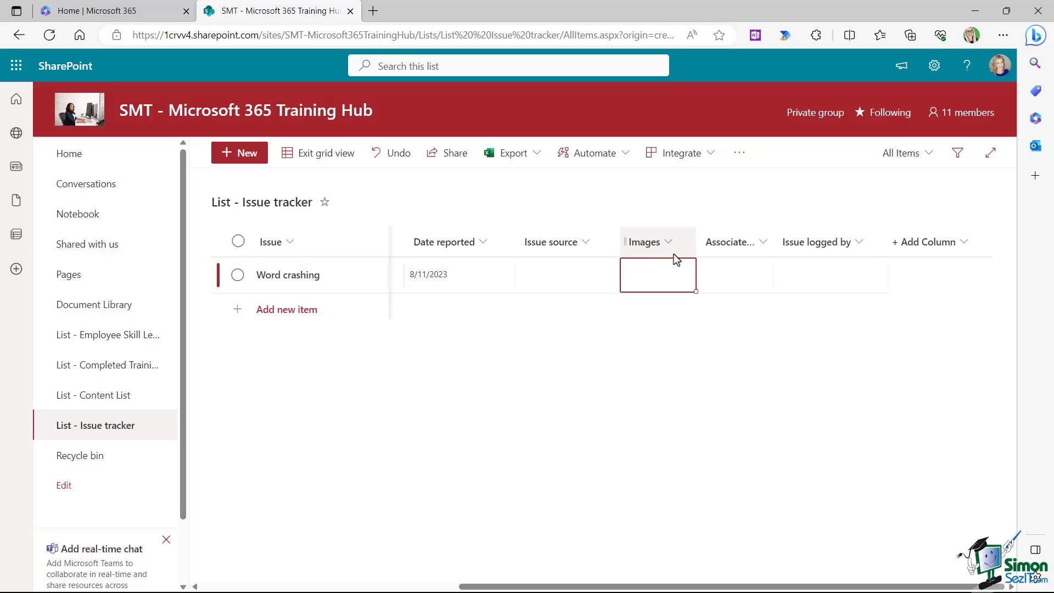
Step: Leave the Images cell empty and return the Issue tracker list from grid editing to its standard view
click(674, 272)
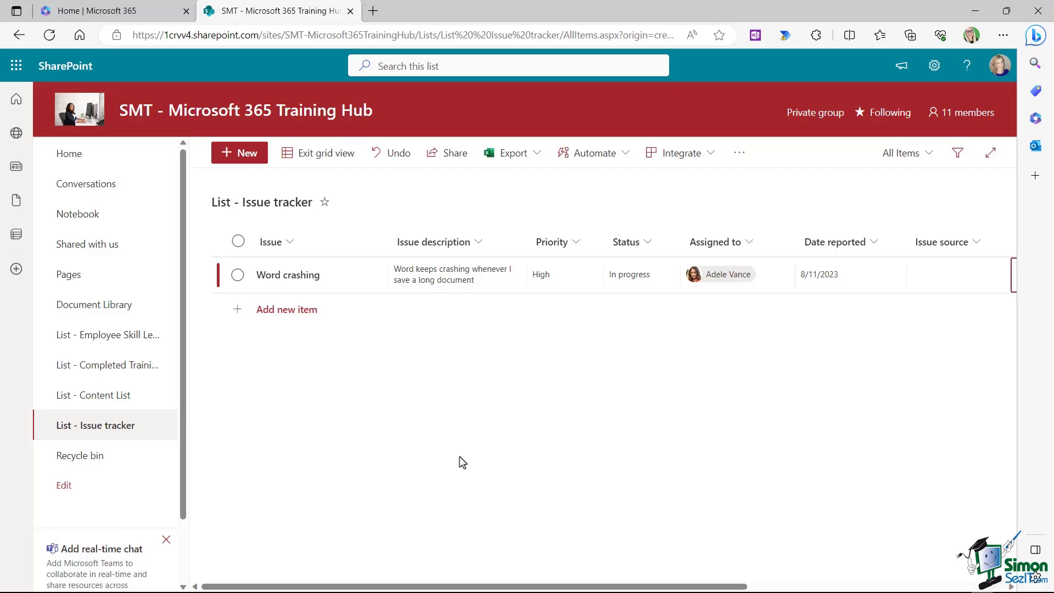
click(340, 154)
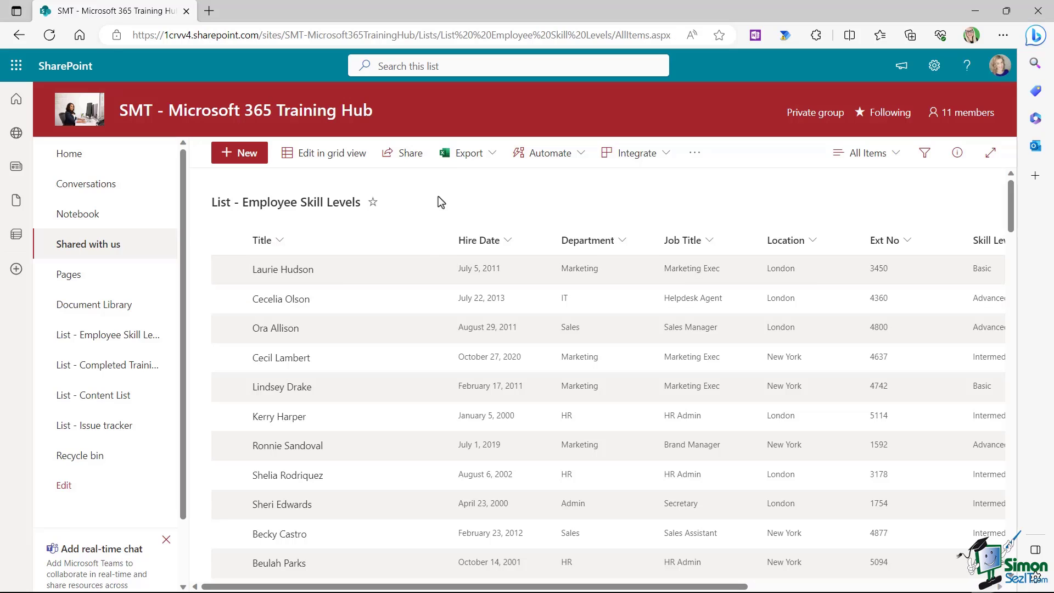
Step: Sort the Employee Skill Levels list by Title from A to Z, and re-sort it by Job Title from A to Z
scroll(471, 274, down, 5)
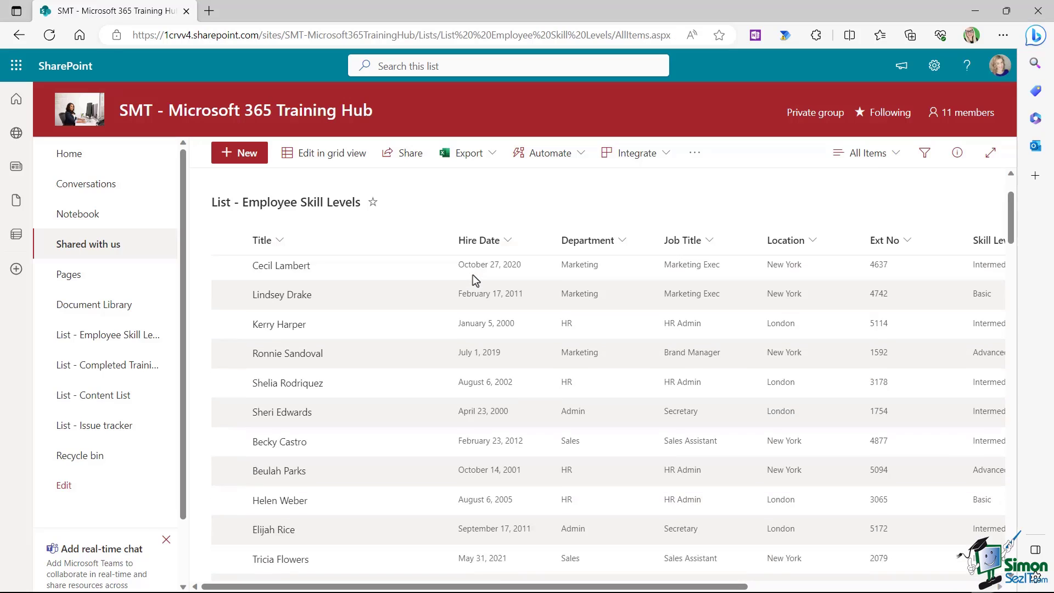
scroll(470, 274, down, 2)
scroll(467, 272, up, 8)
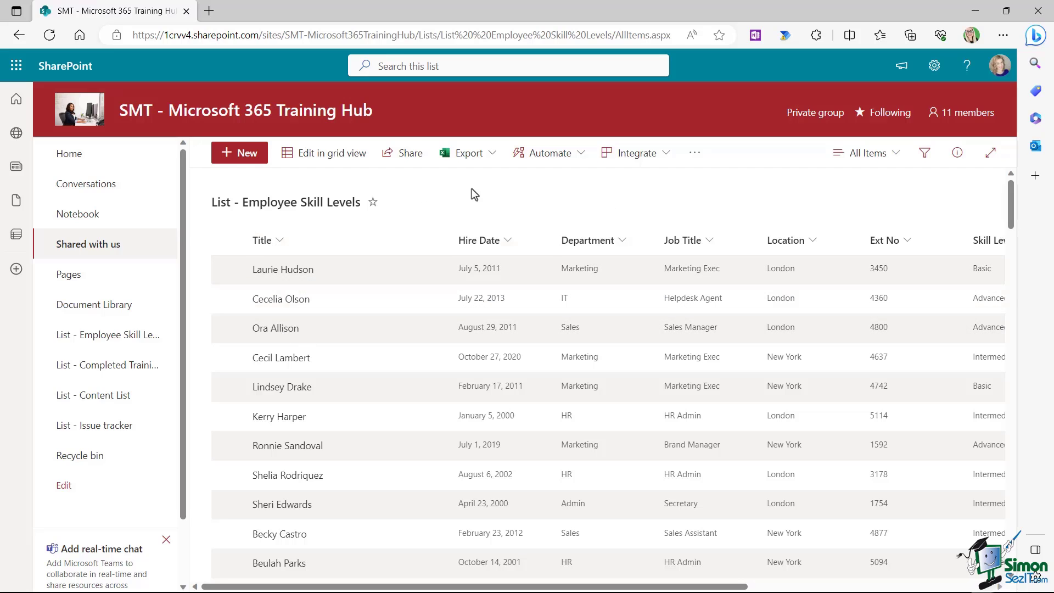
click(281, 244)
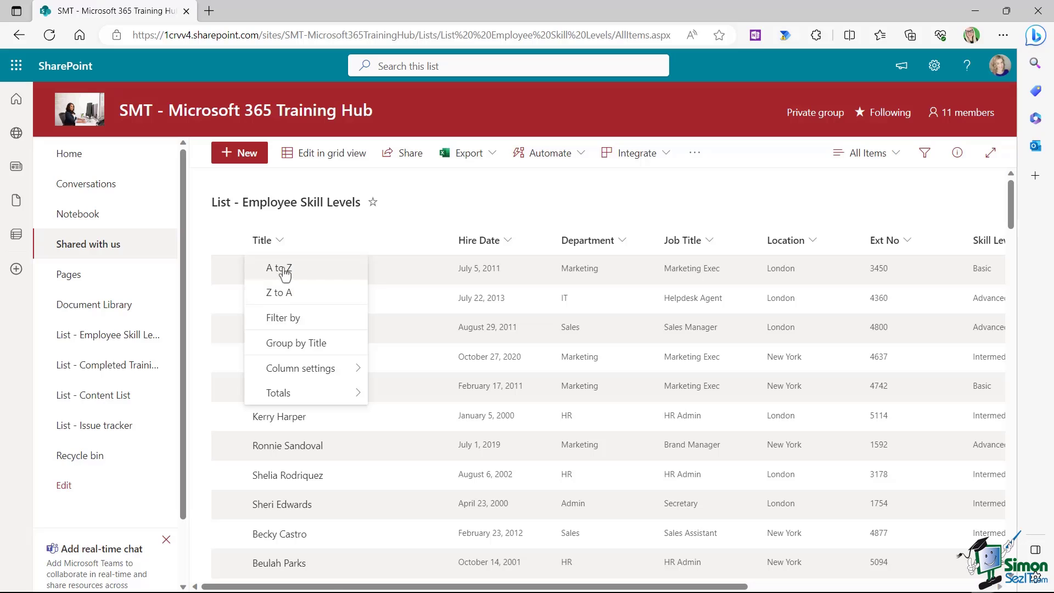
click(282, 269)
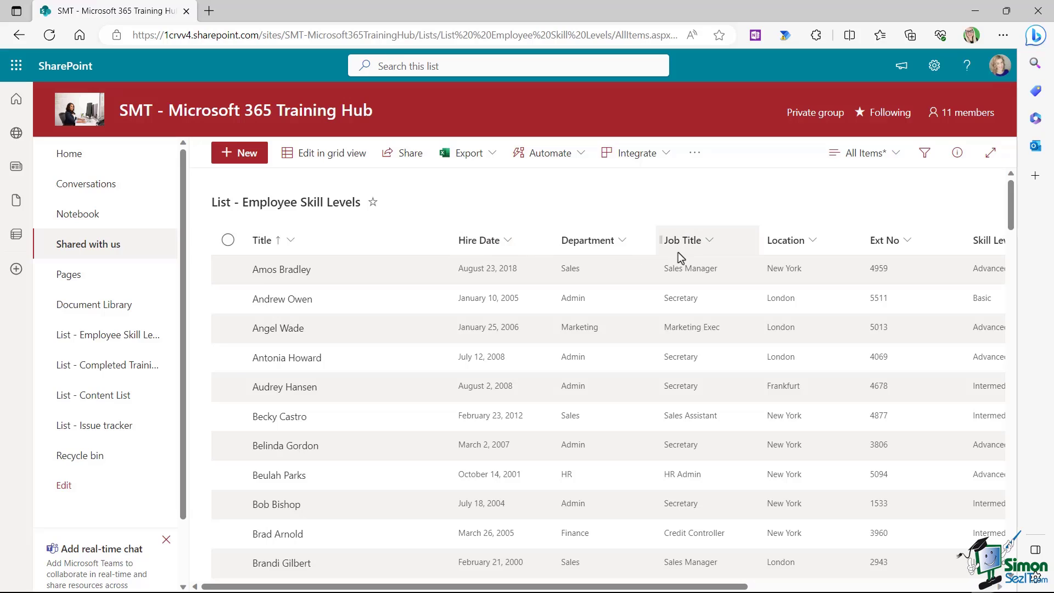
click(712, 241)
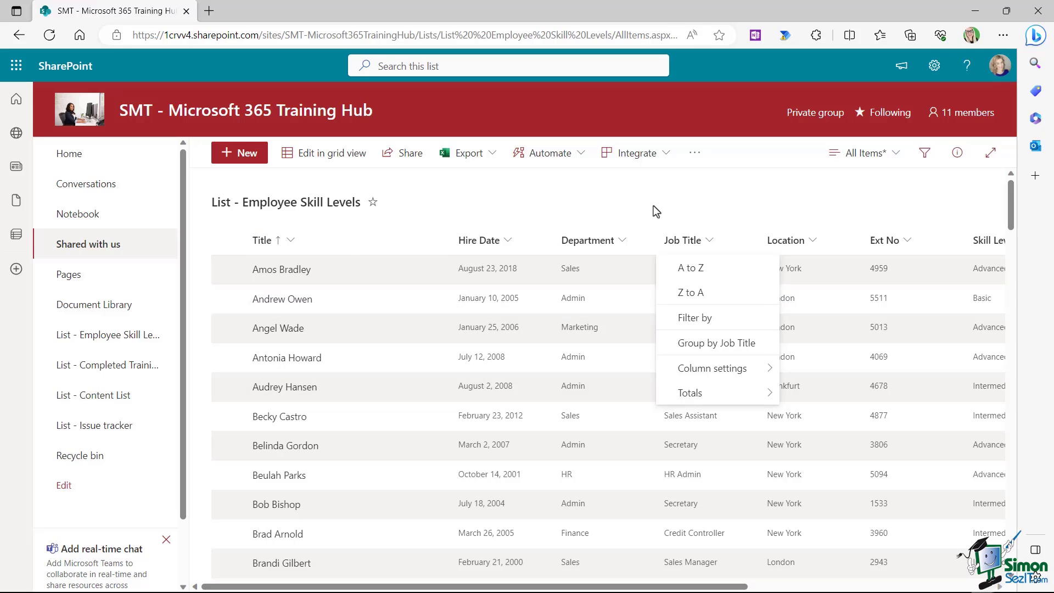
click(700, 277)
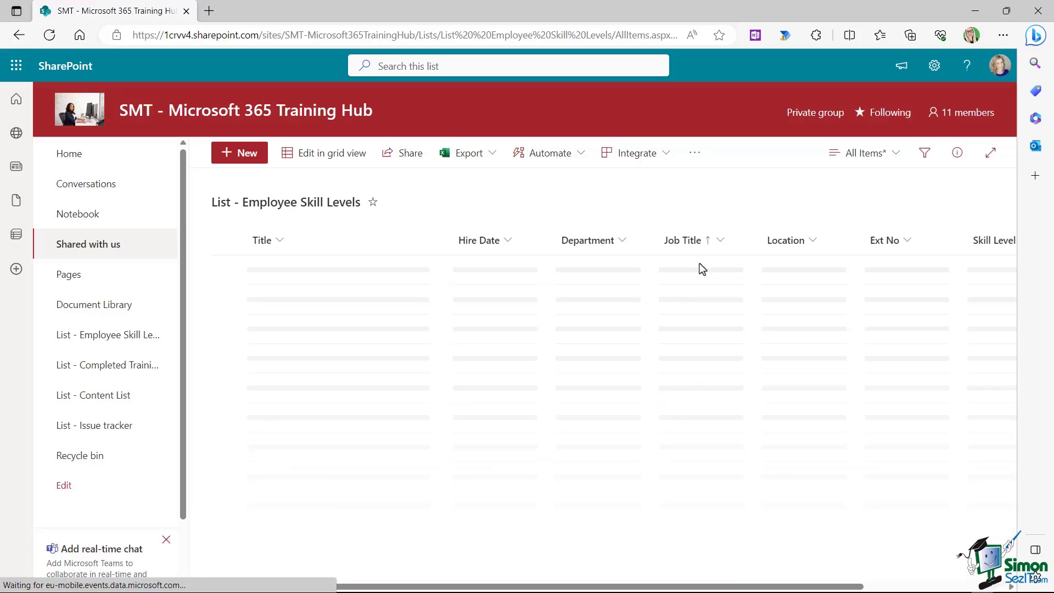
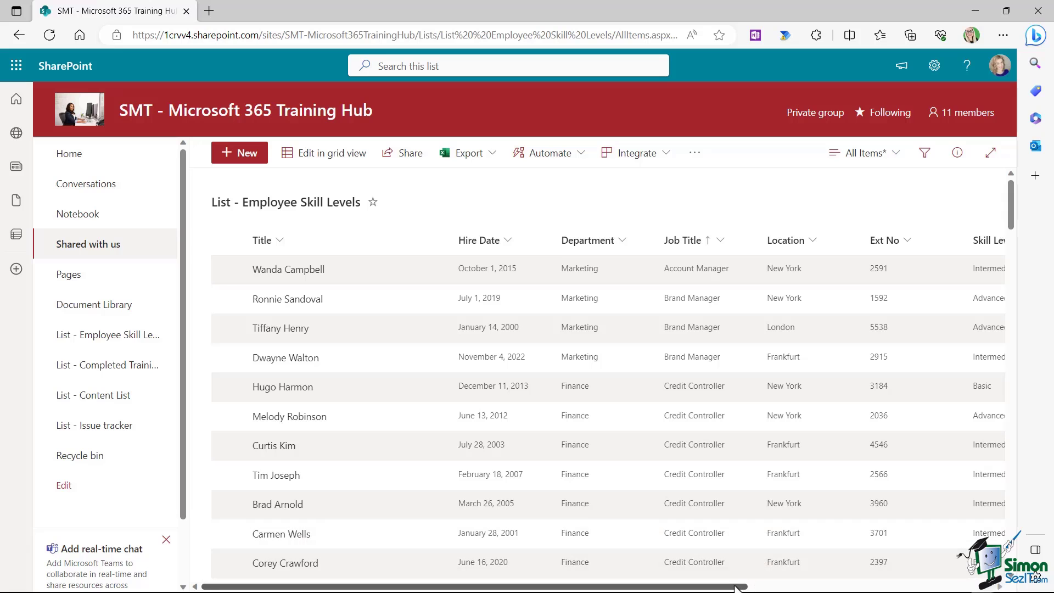
Step: Filter the Employee Skill Levels list by Skill Level to show only Basic
drag(748, 586, 962, 587)
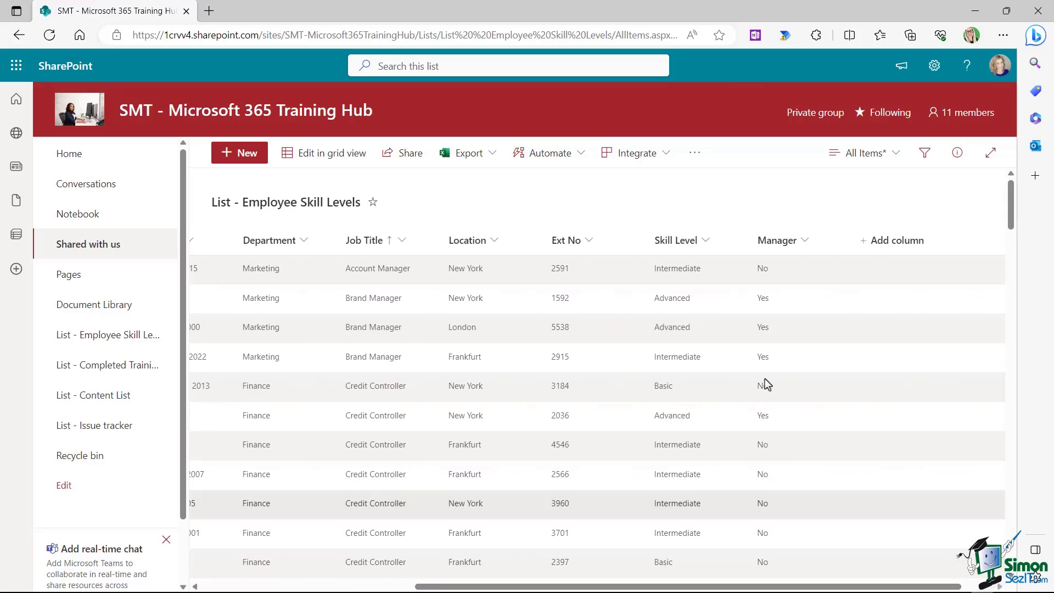
click(704, 239)
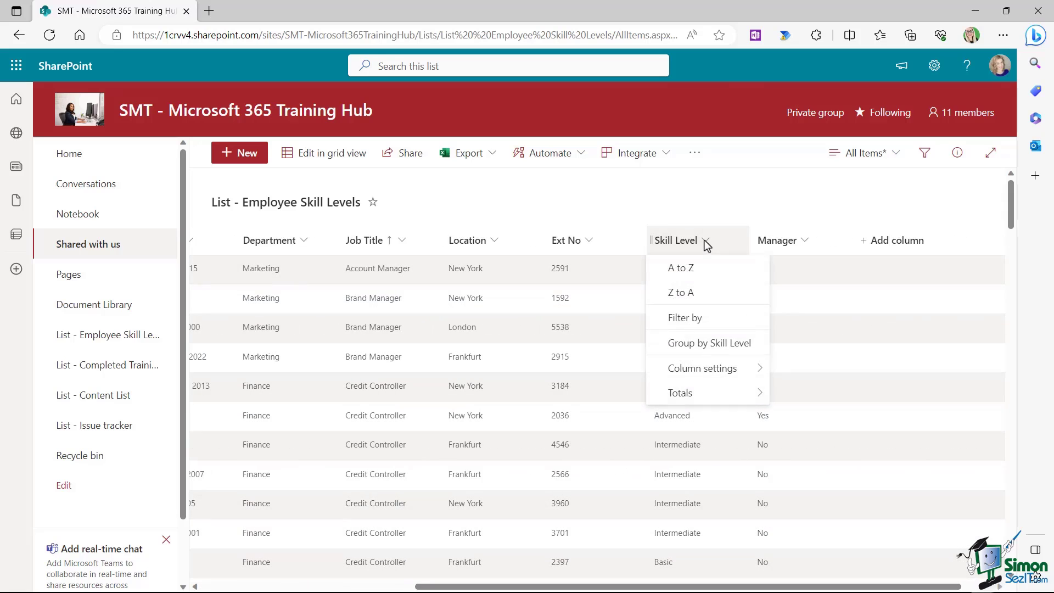
click(696, 319)
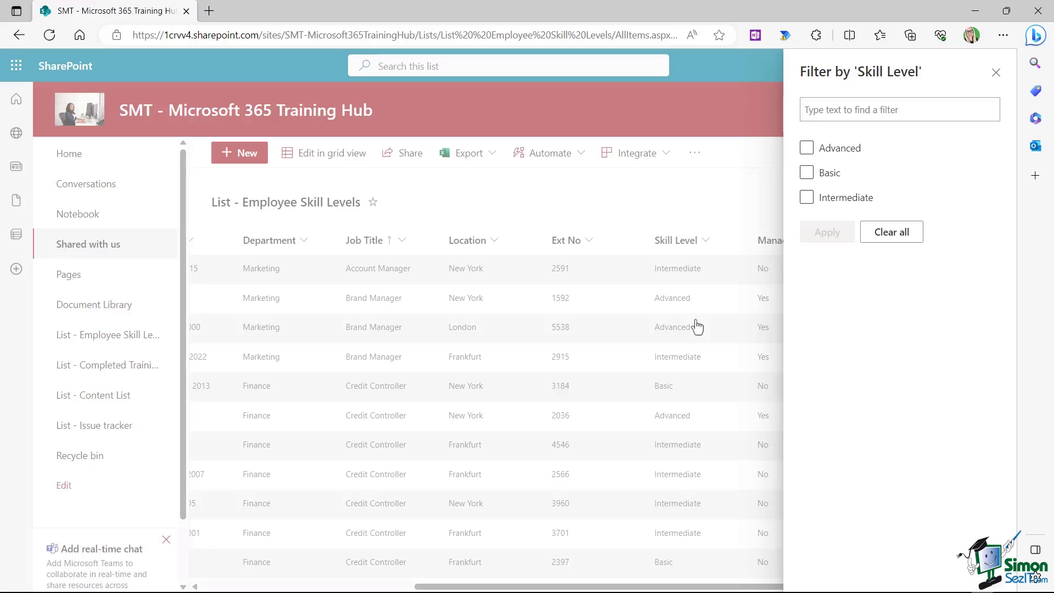
click(806, 197)
click(807, 172)
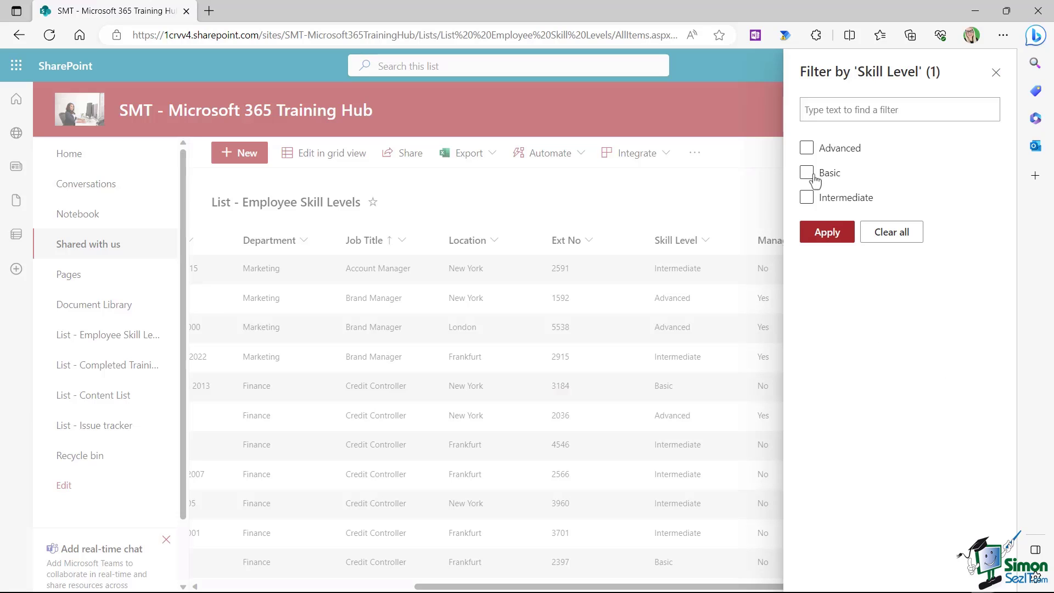
click(825, 234)
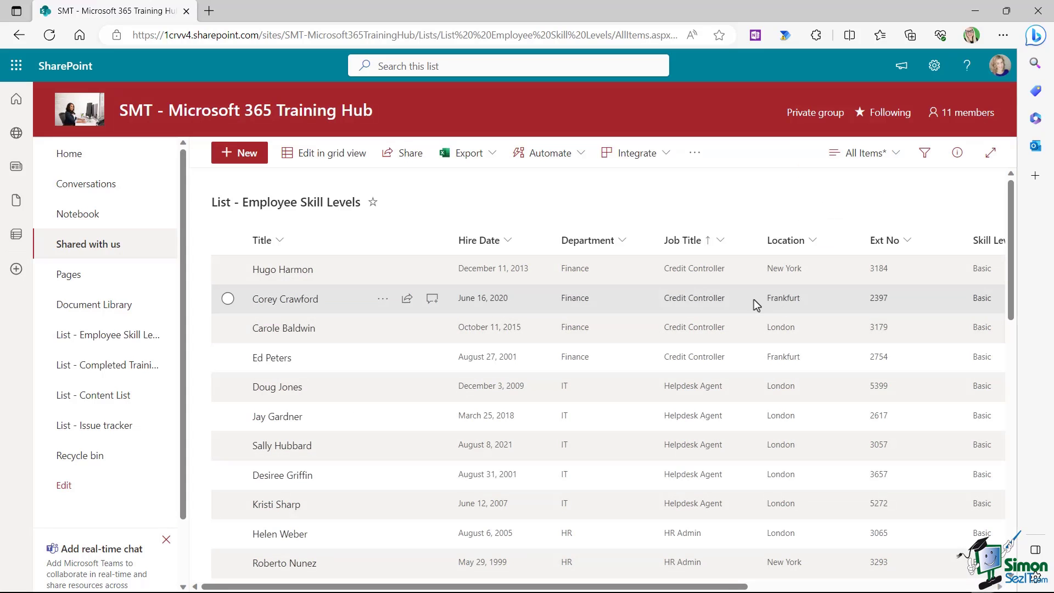
Step: Look through the employees at Basic level and clear the Skill Level filter
scroll(804, 300, down, 10)
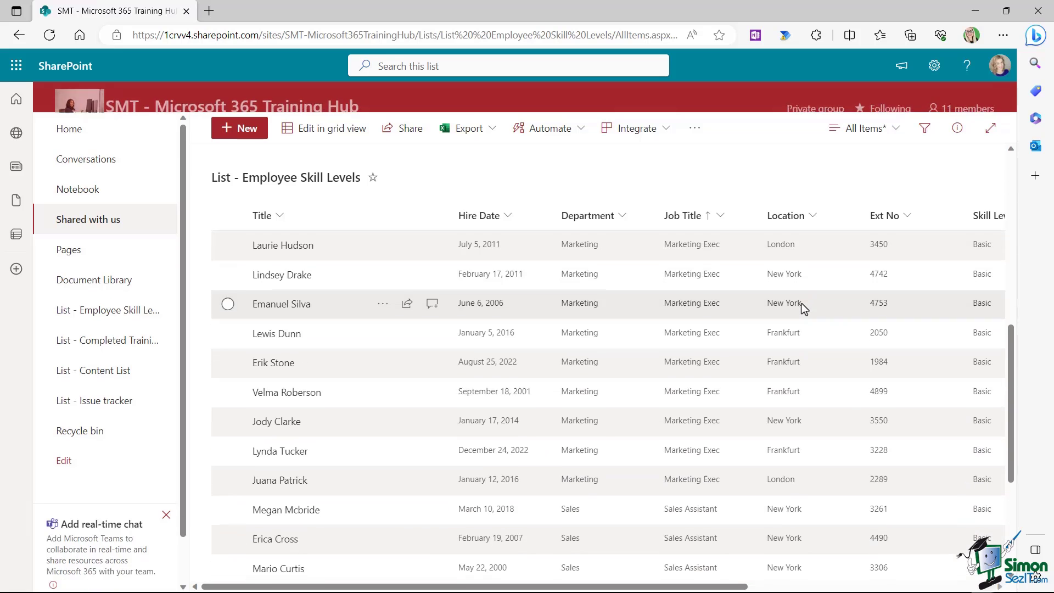
scroll(800, 303, up, 10)
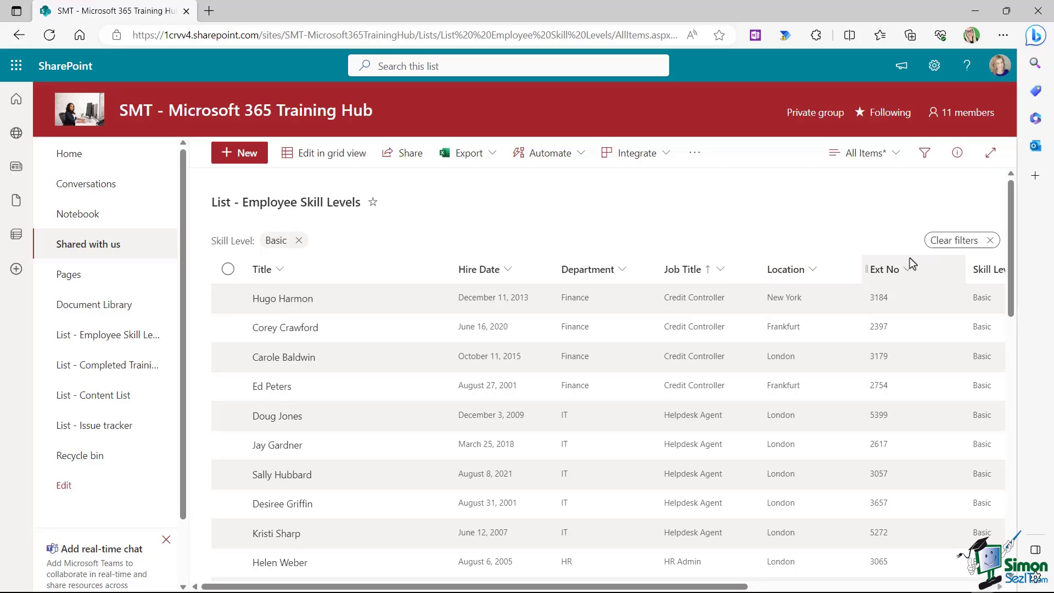
click(948, 246)
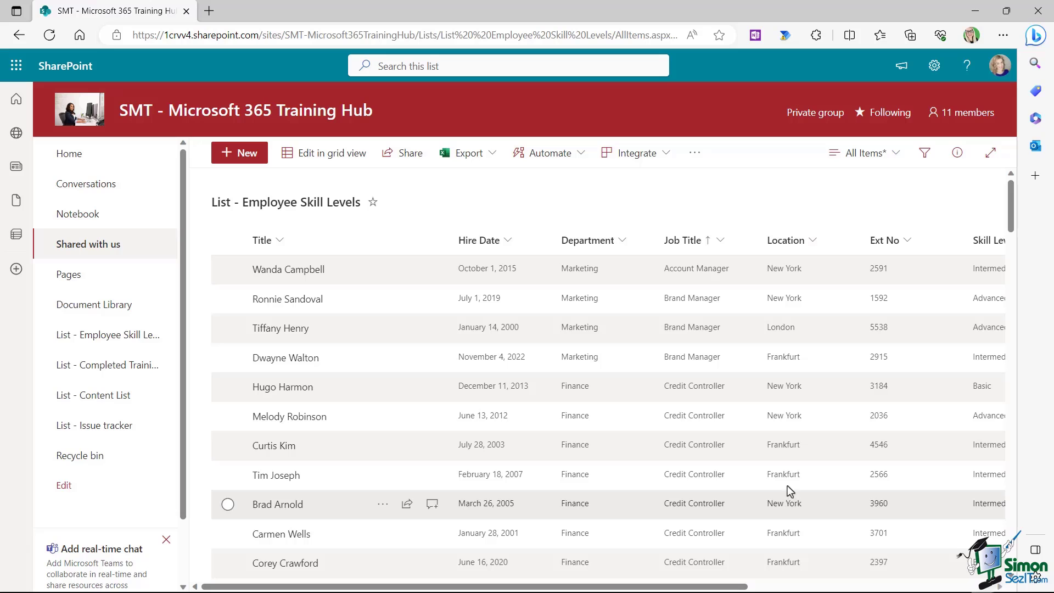
Step: Find the manager roles in the Job Title filter and show only Account Manager, Brand Manager, HR Manager and Sales Manager
click(721, 240)
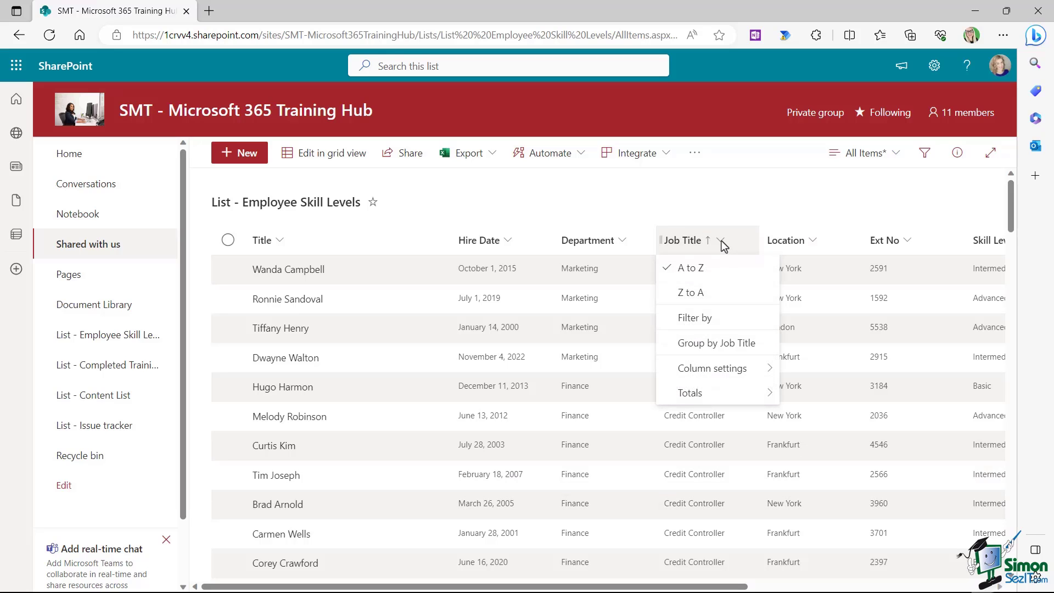
click(705, 318)
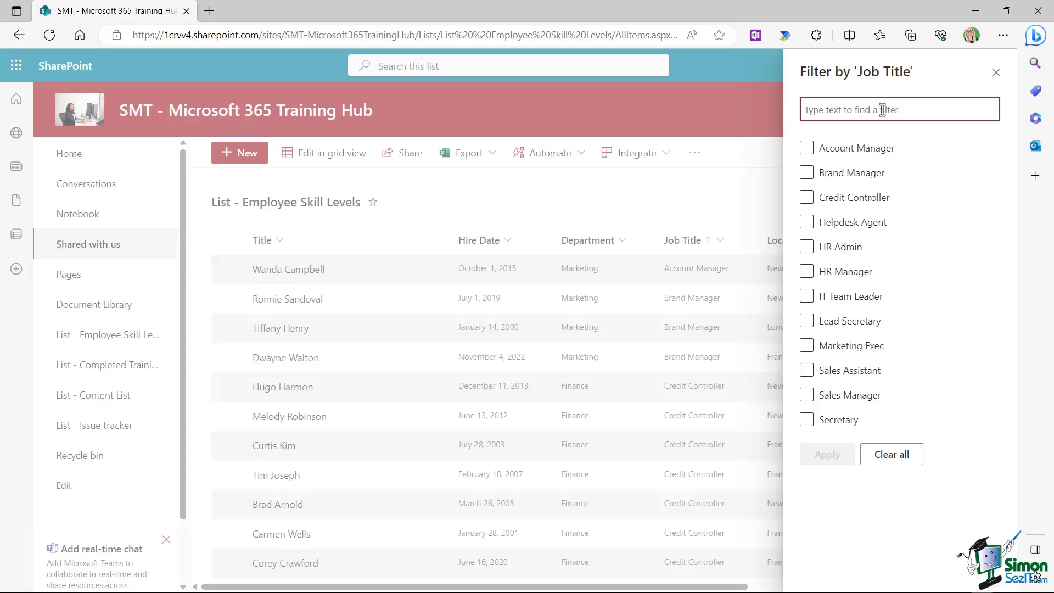
text(Manager)
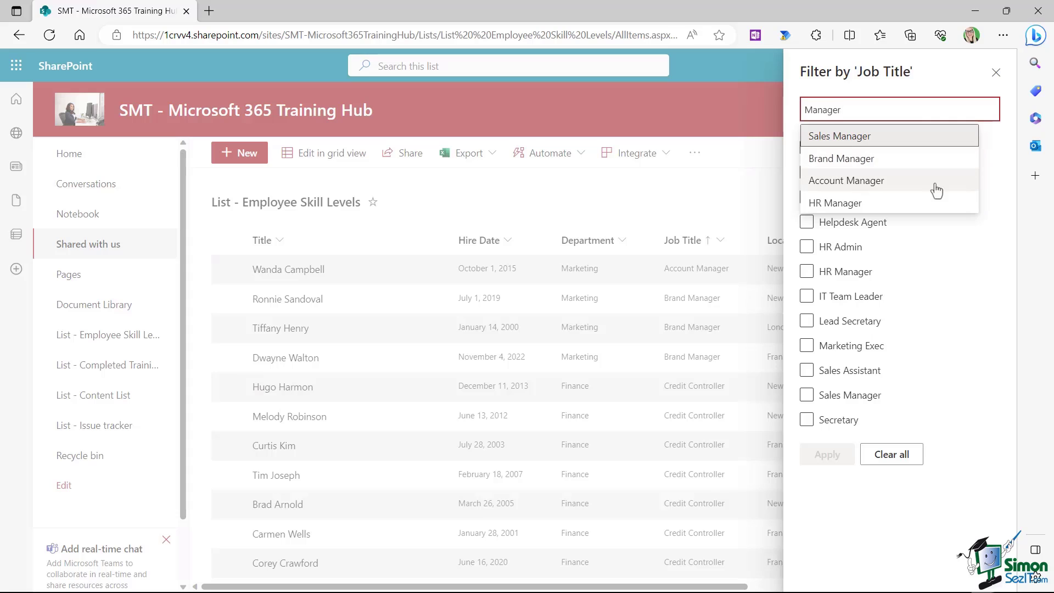
click(865, 159)
click(838, 157)
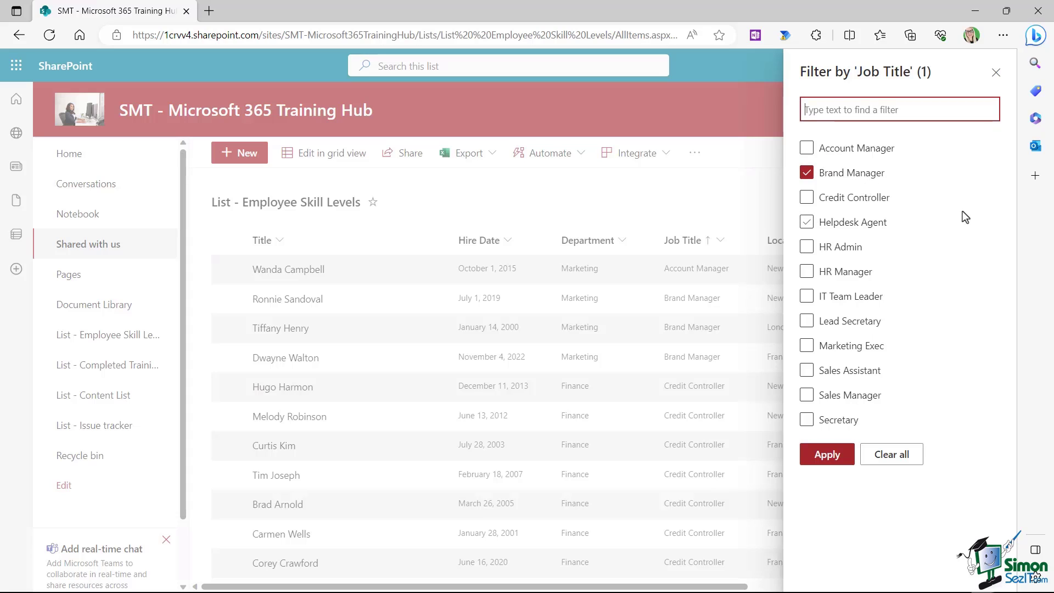
click(806, 148)
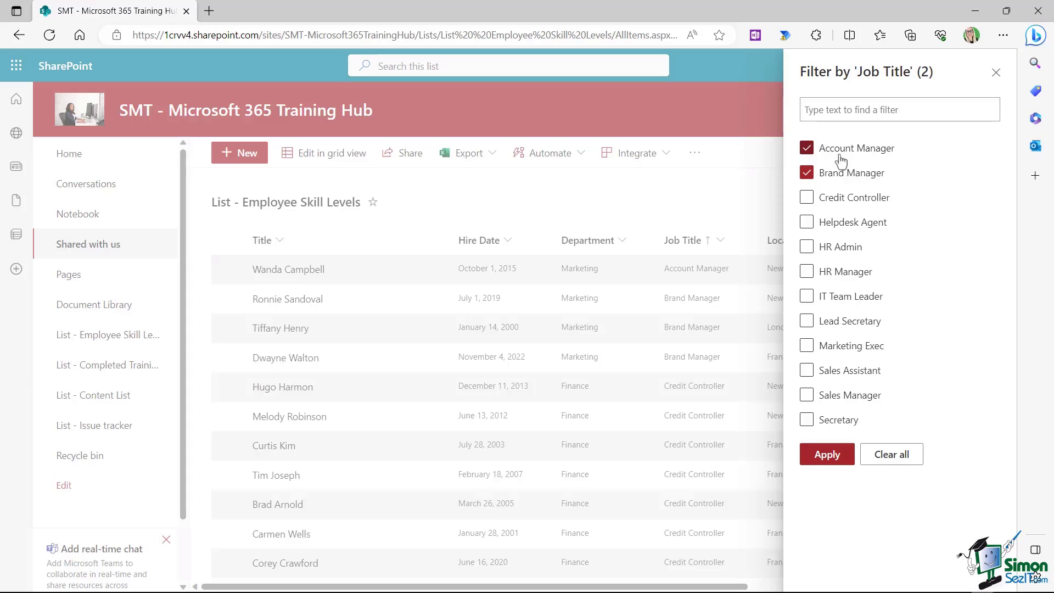
click(806, 271)
click(806, 394)
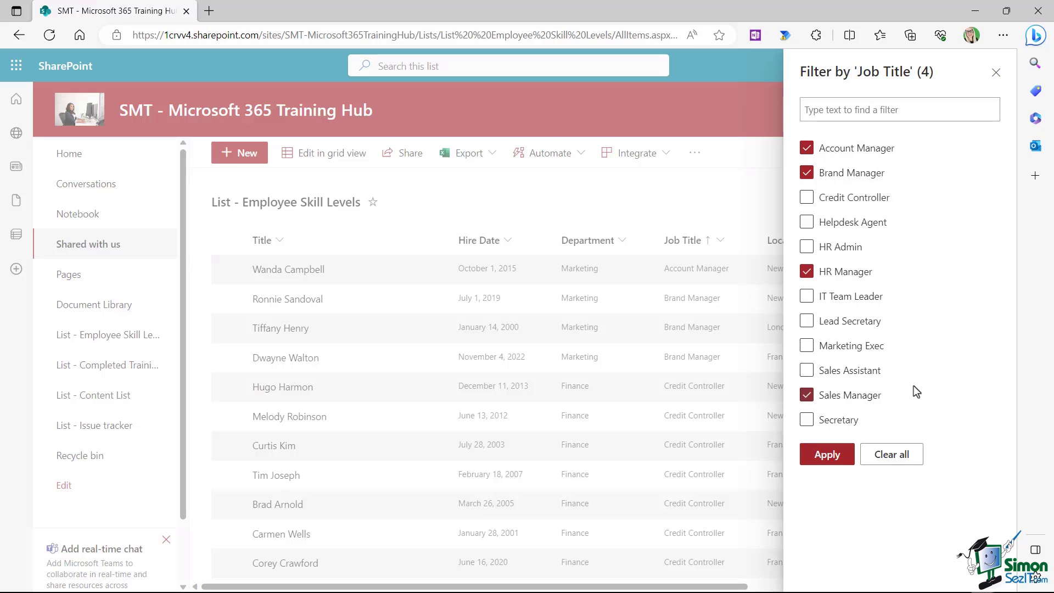
click(831, 460)
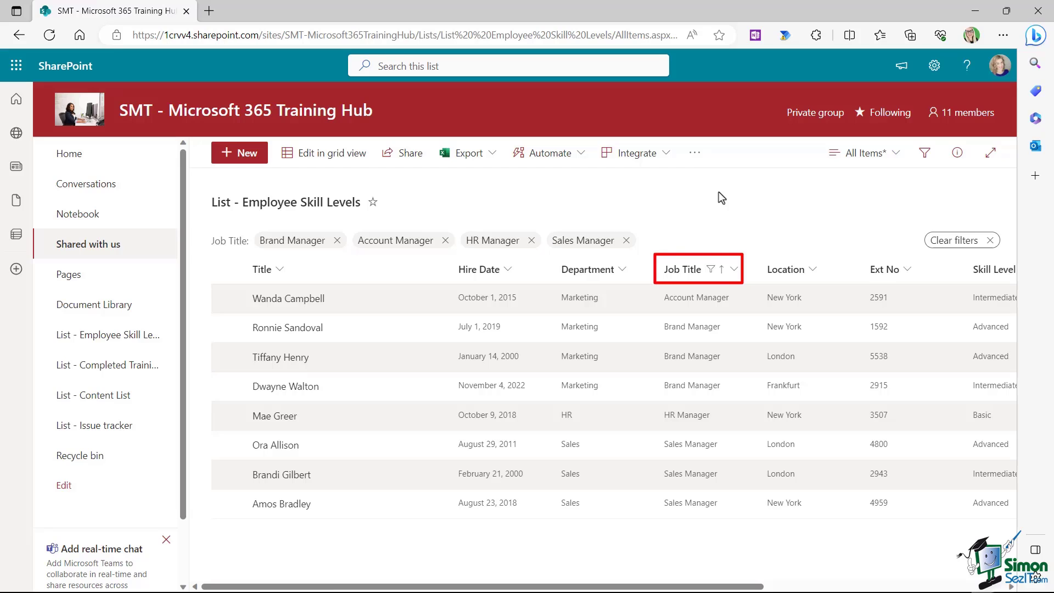
Step: Clear the Job Title filter and group the Employee Skill Levels list by Location
click(957, 240)
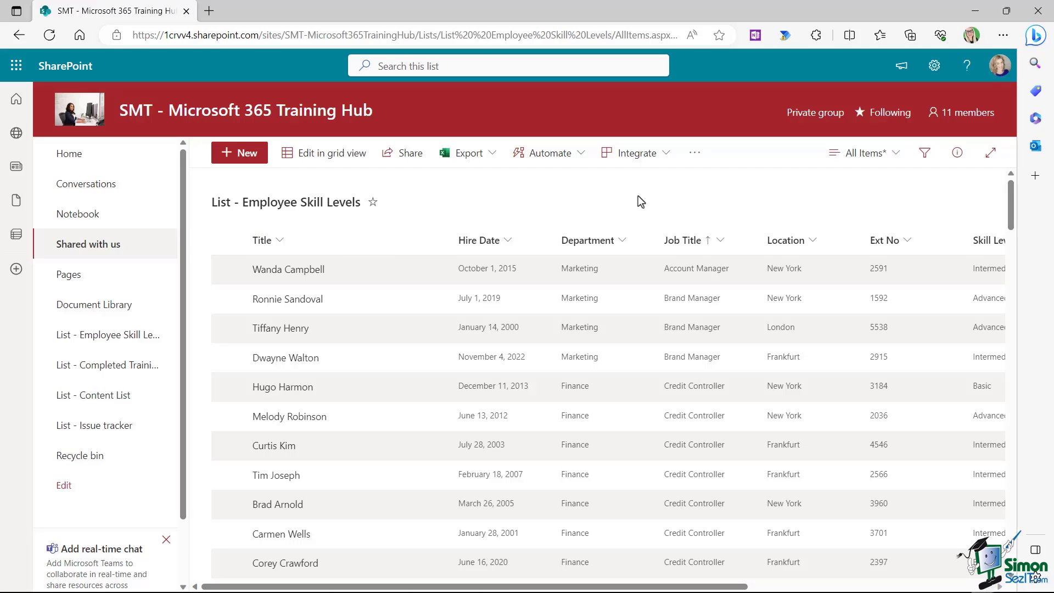
click(811, 243)
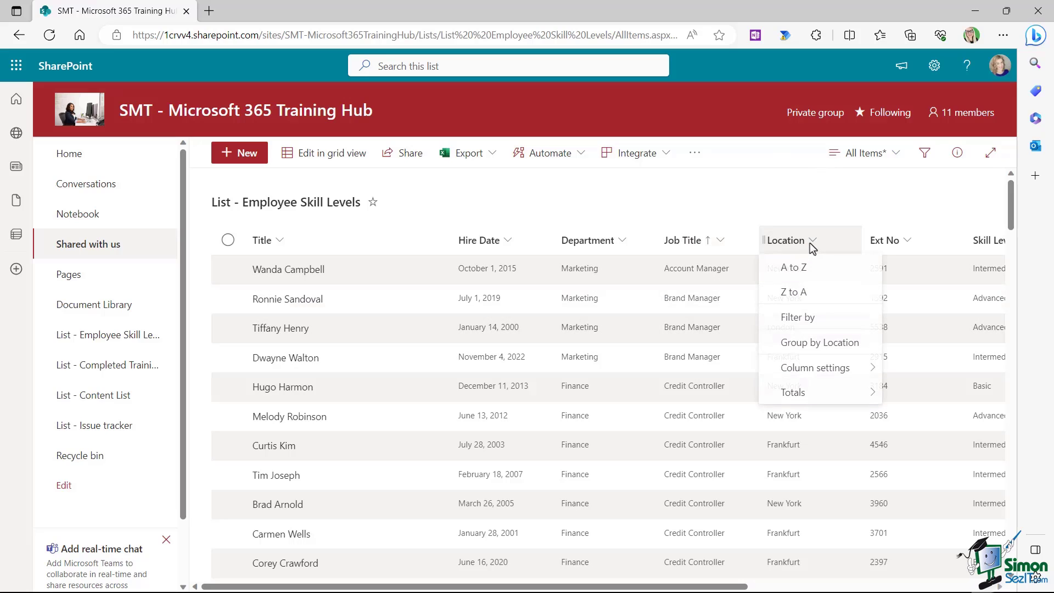
click(811, 354)
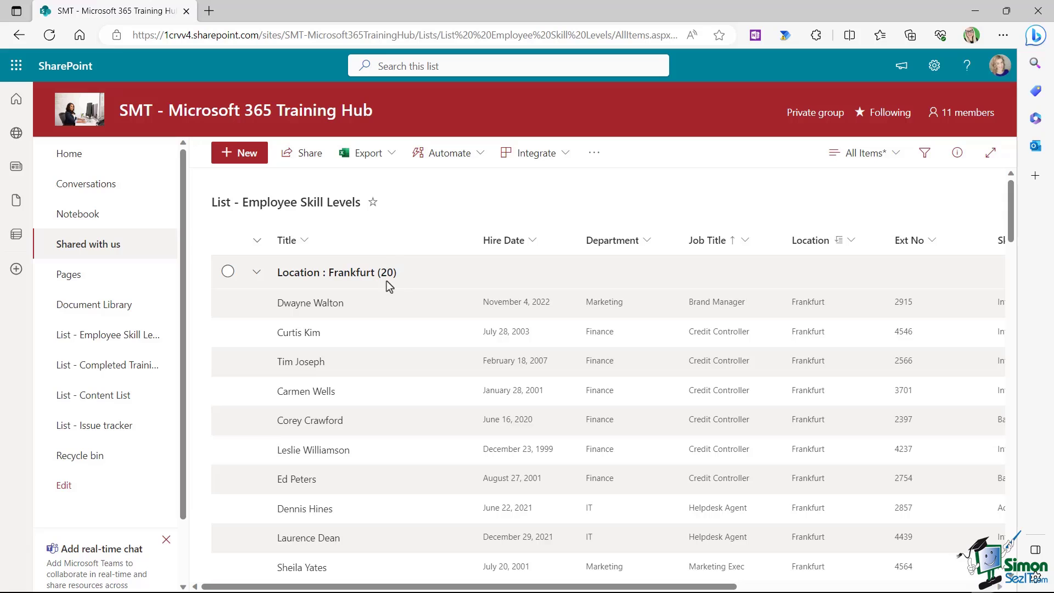
Step: Review the employees grouped by location, and collapse the Frankfurt and London groups
scroll(390, 283, down, 4)
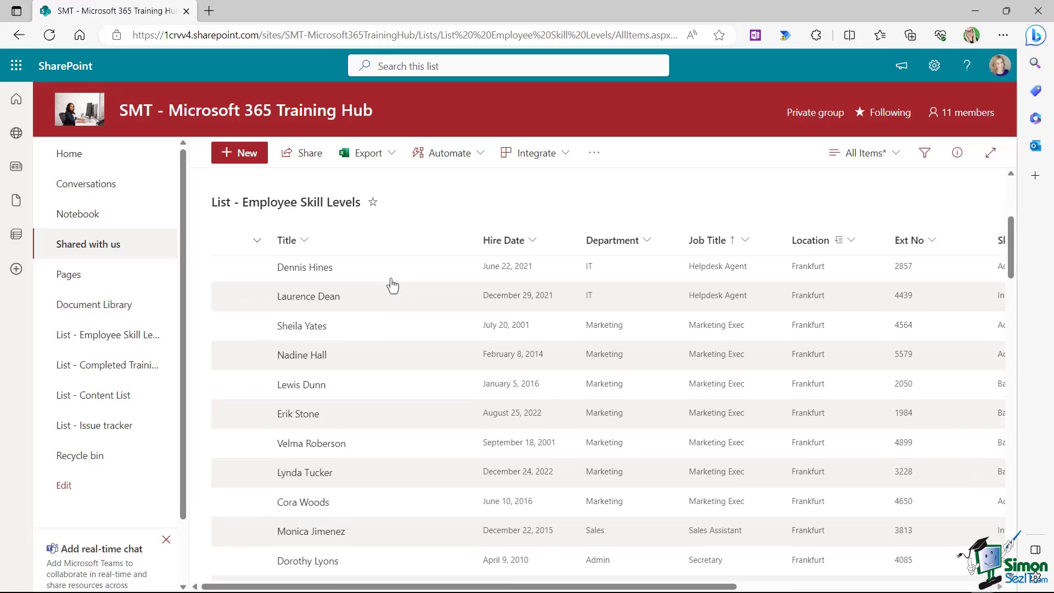
scroll(391, 281, down, 7)
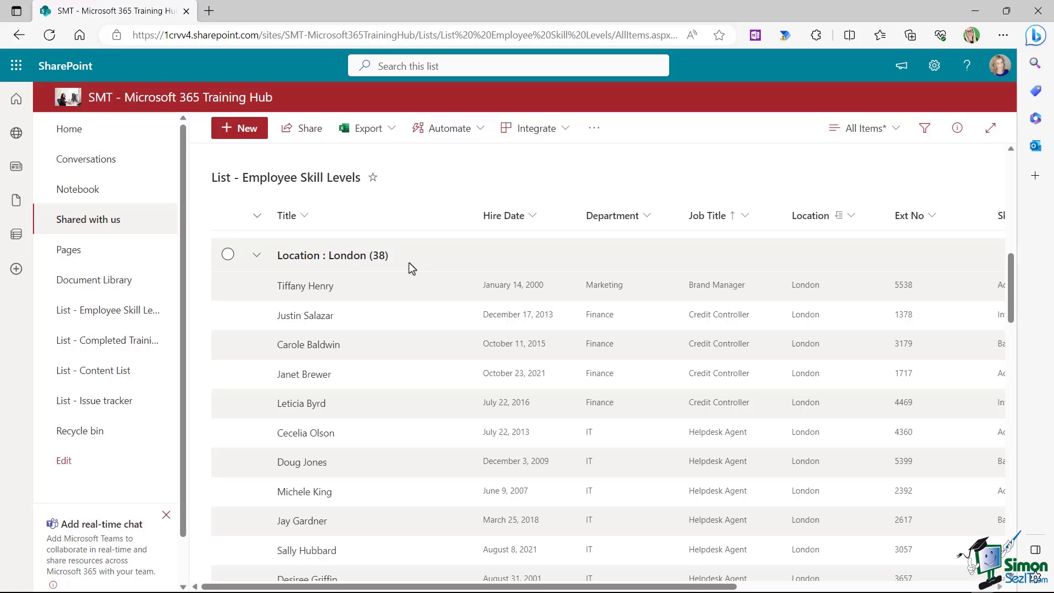
scroll(409, 265, down, 15)
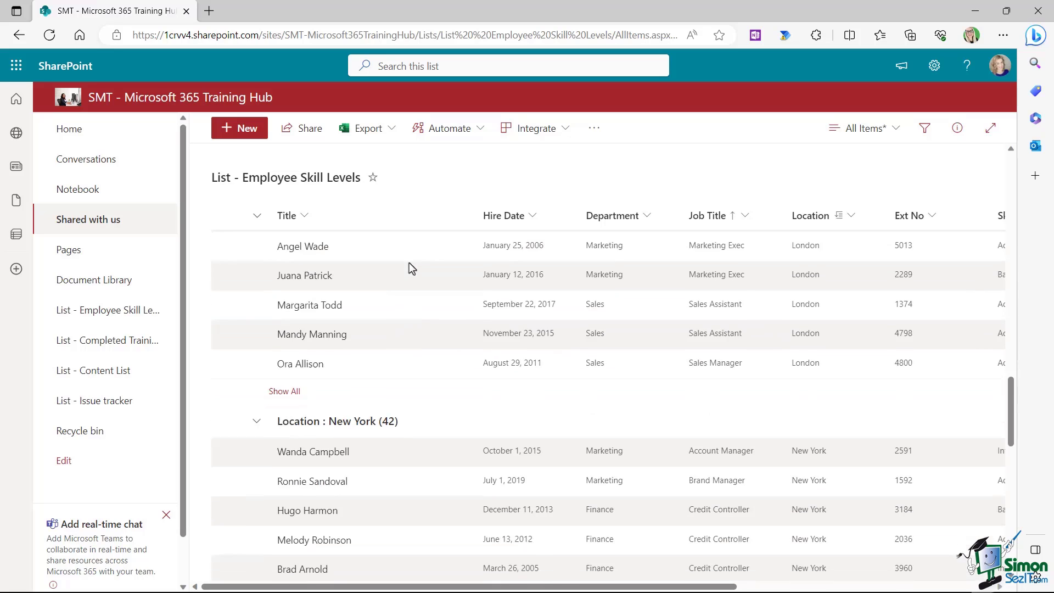
scroll(409, 265, down, 3)
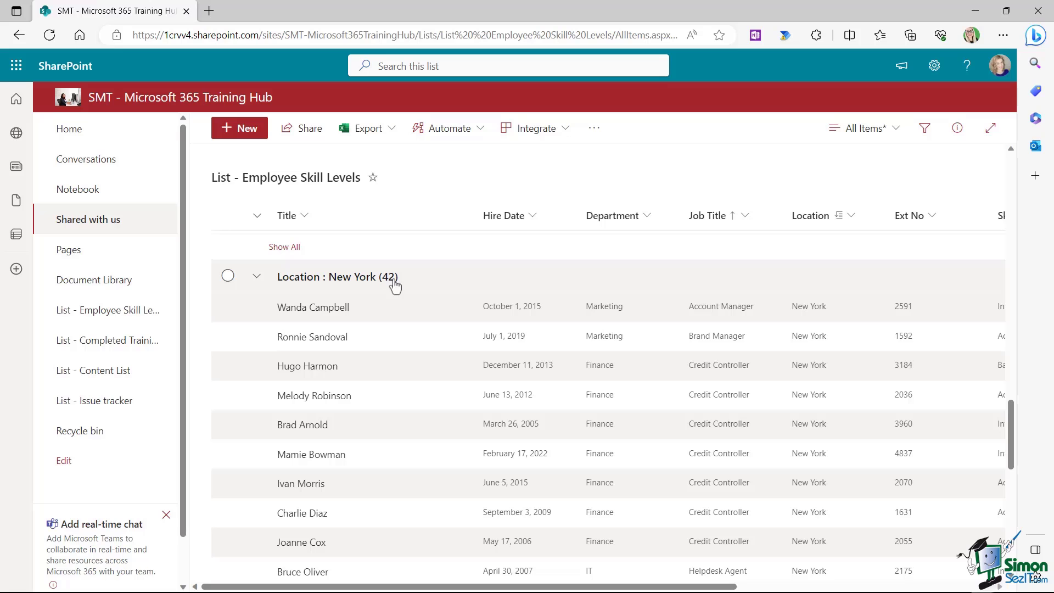
scroll(988, 283, up, 4)
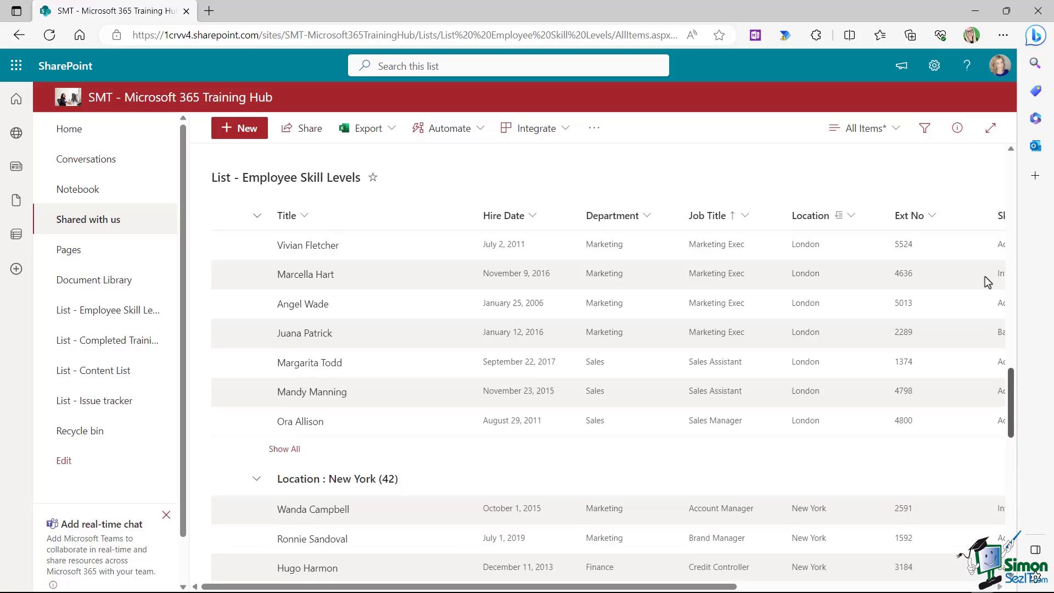
scroll(979, 231, up, 10)
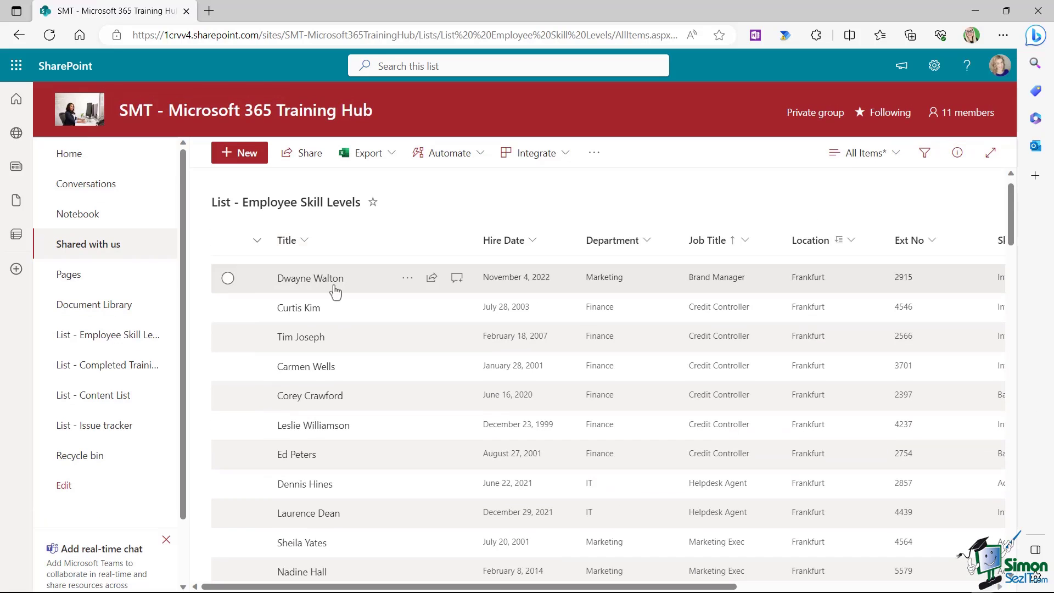
scroll(384, 324, up, 1)
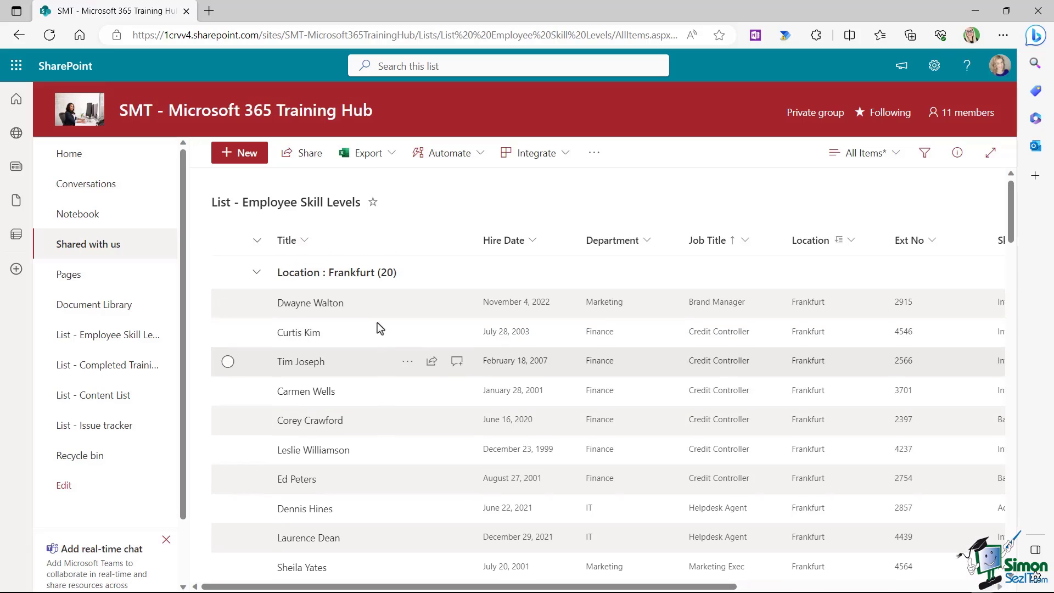
click(257, 273)
click(257, 306)
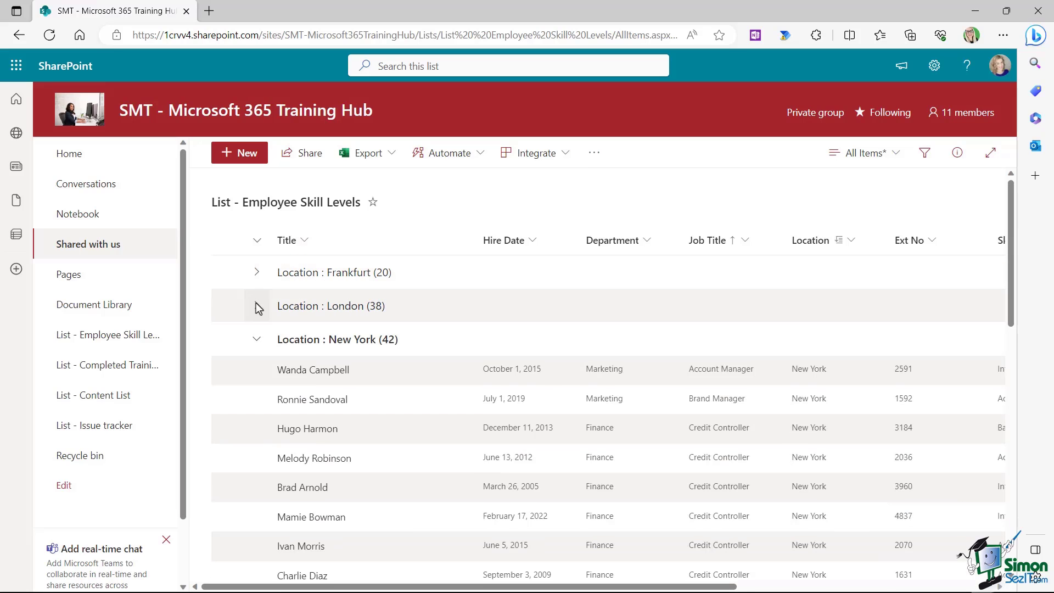
Step: Look through the New York employees, and expand the London and Frankfurt groups again
scroll(390, 357, down, 1)
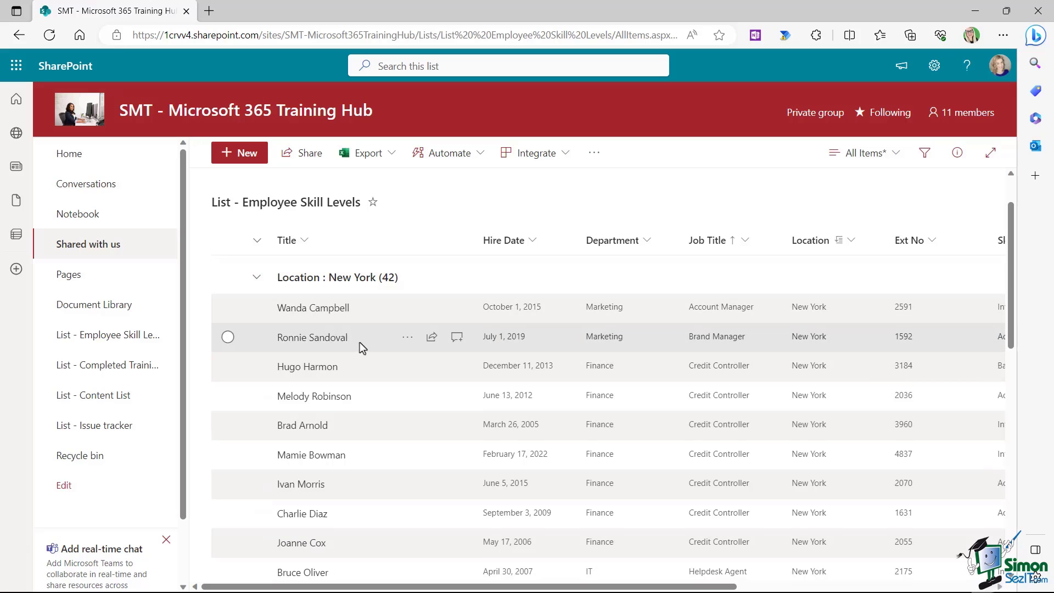
scroll(360, 341, down, 1)
scroll(360, 341, up, 2)
click(257, 308)
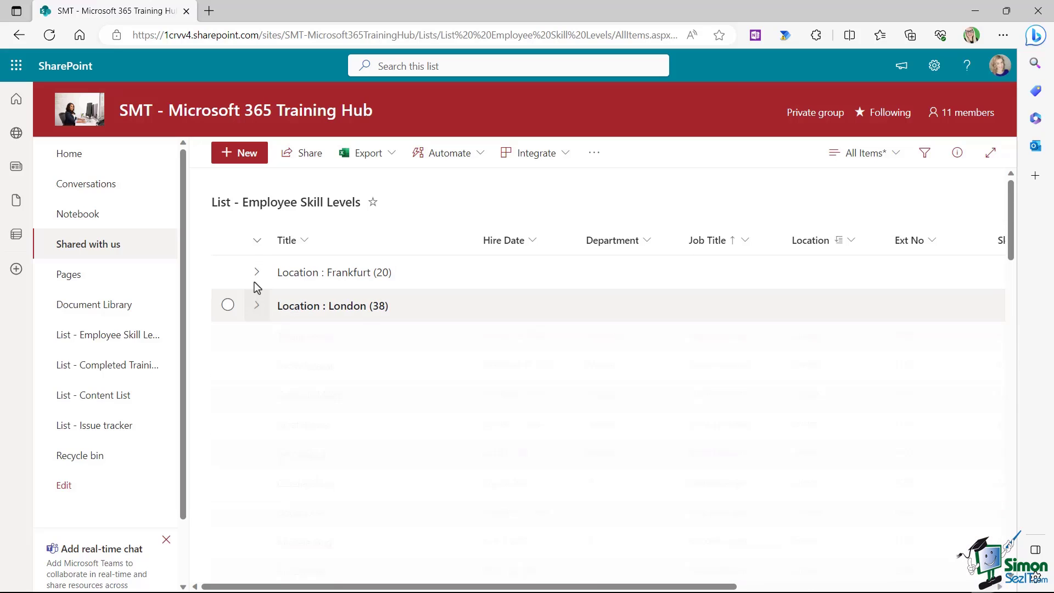
click(256, 273)
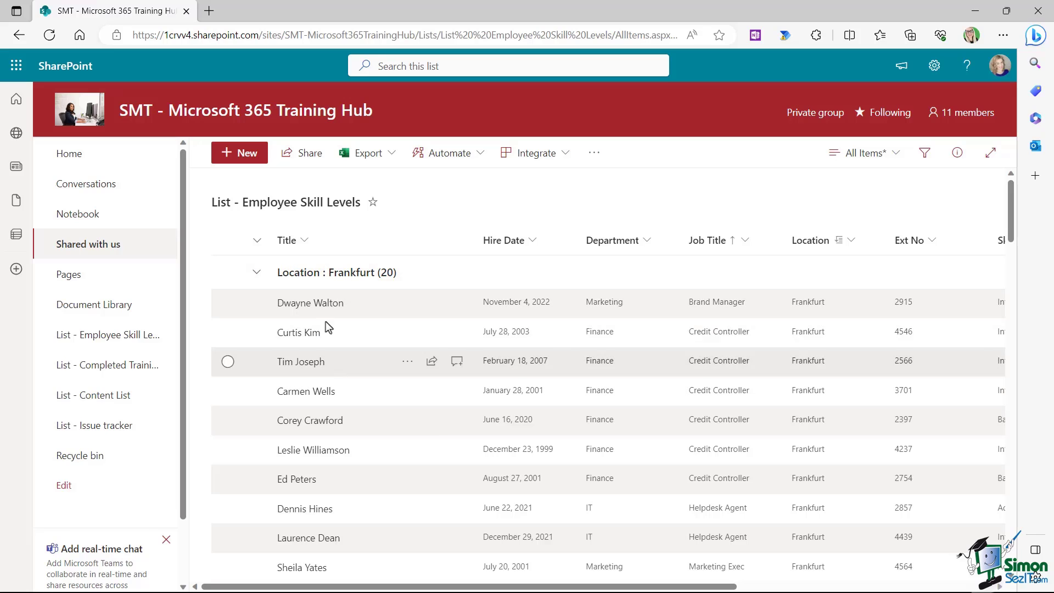
Step: Sort the grouped list by Title from A to Z and review the order of names within the location groups
click(305, 242)
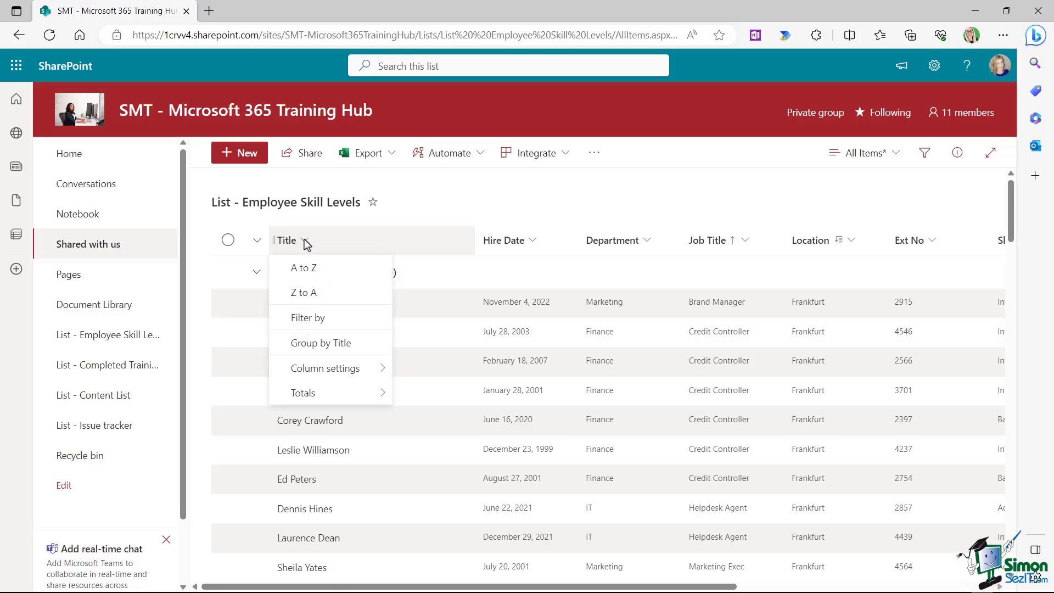
click(303, 267)
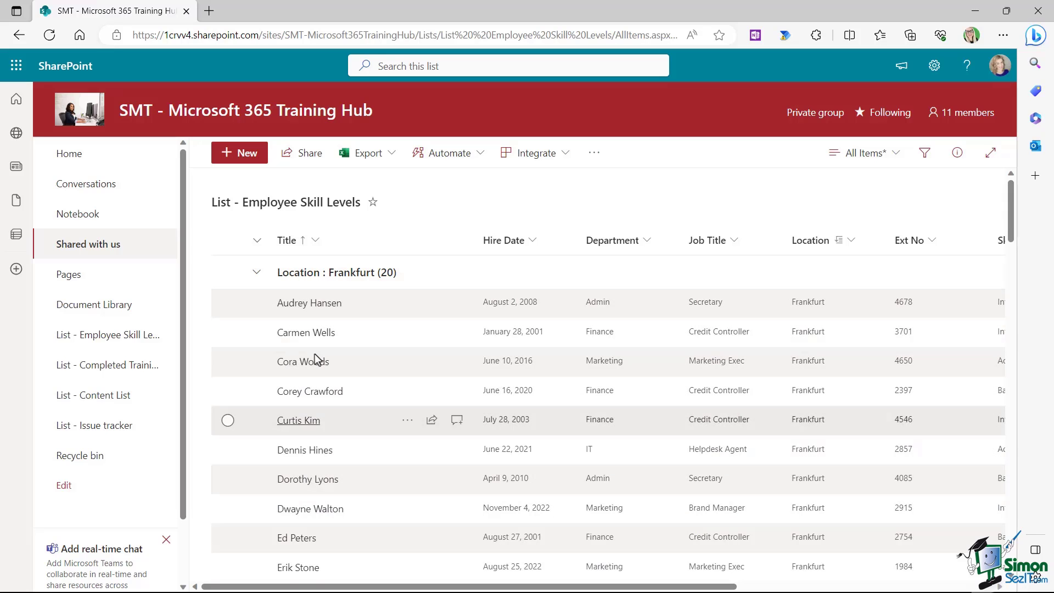
scroll(314, 354, down, 10)
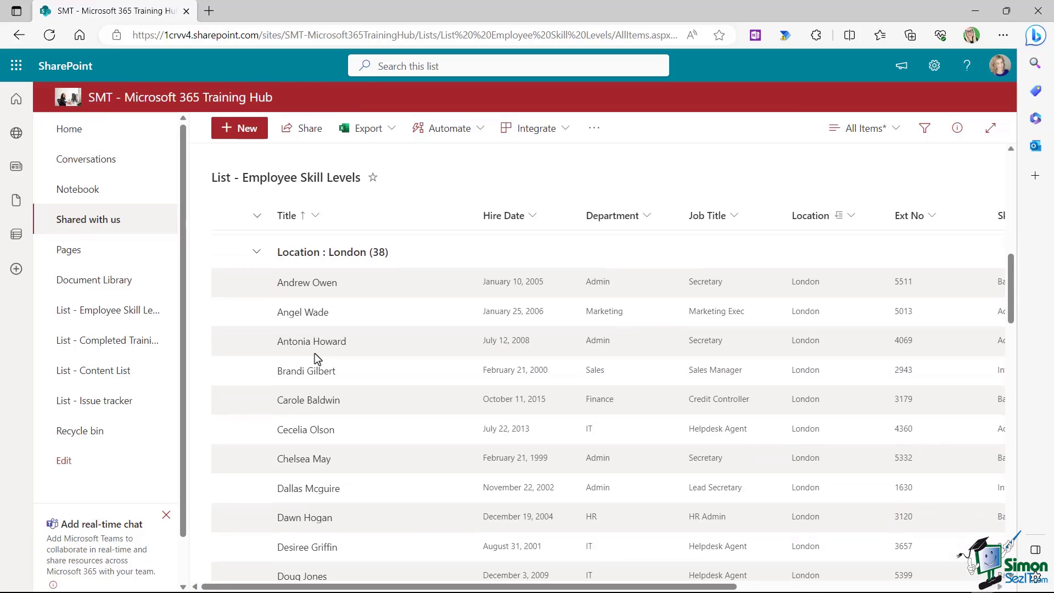
scroll(314, 353, up, 10)
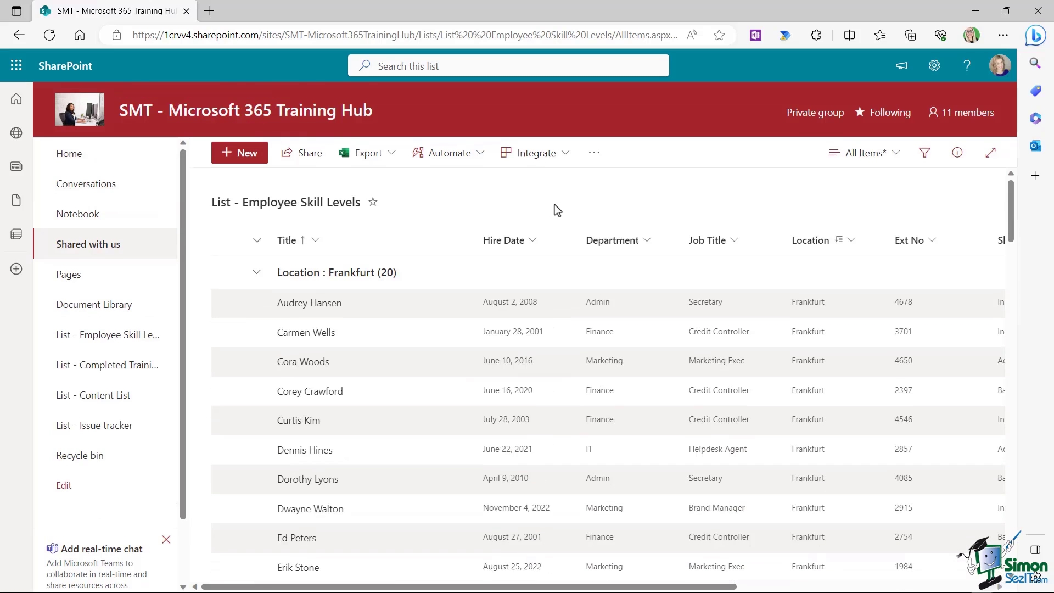
Step: Remove the grouping by Location and look through the ungrouped employee list
click(851, 240)
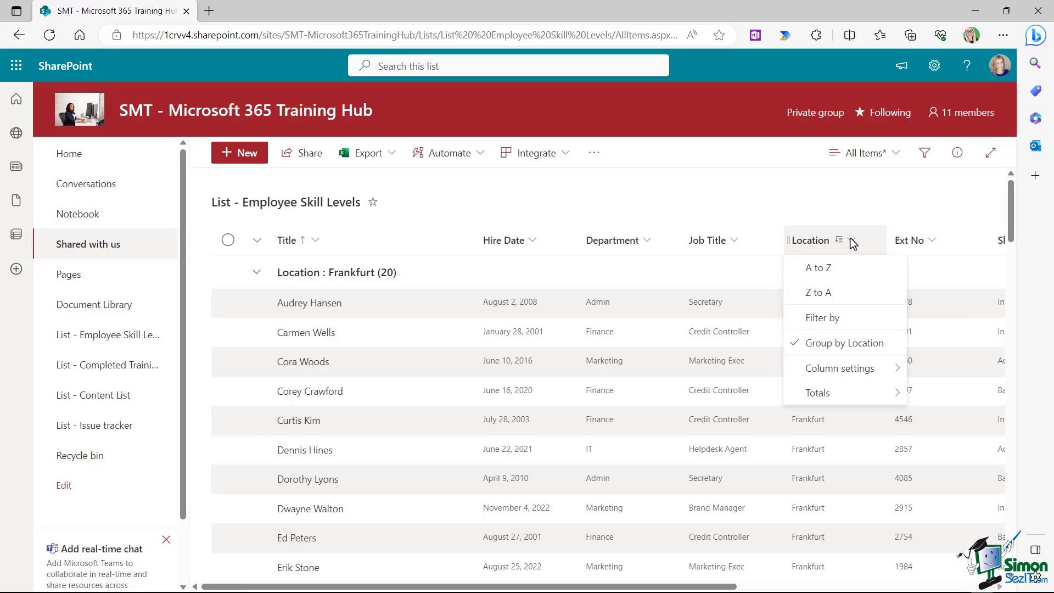
click(846, 344)
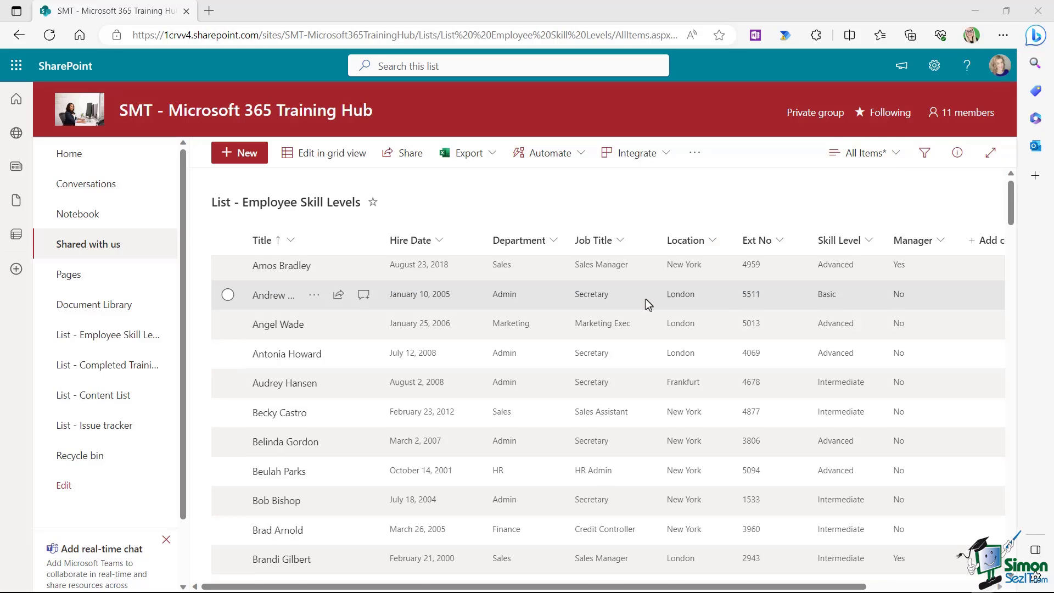
scroll(646, 299, down, 4)
scroll(644, 298, down, 3)
scroll(642, 298, up, 8)
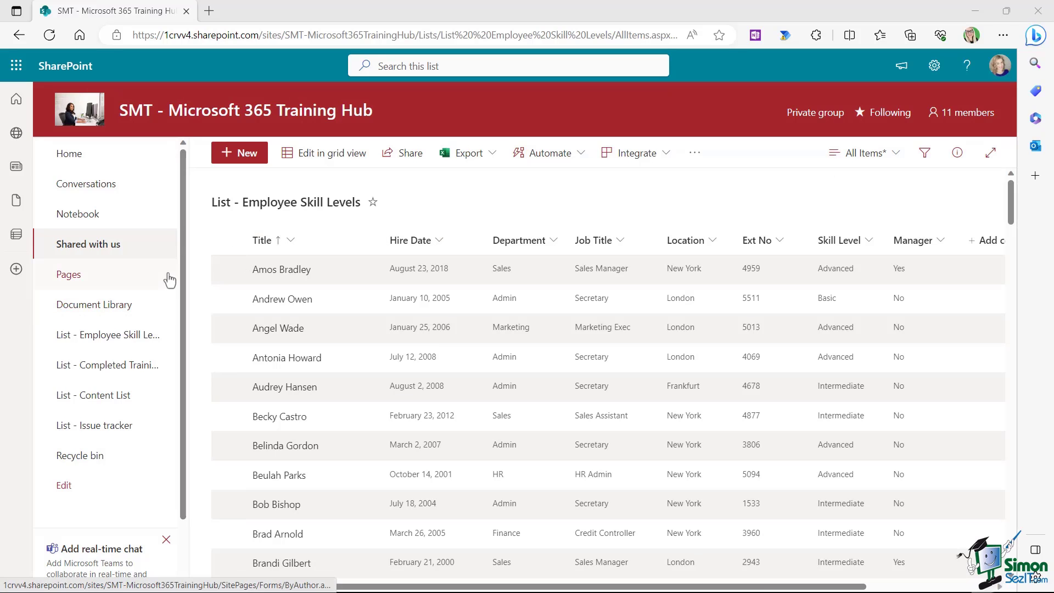
Step: View the Completed Training list and return to the Employee Skill Levels list in its default view
click(158, 337)
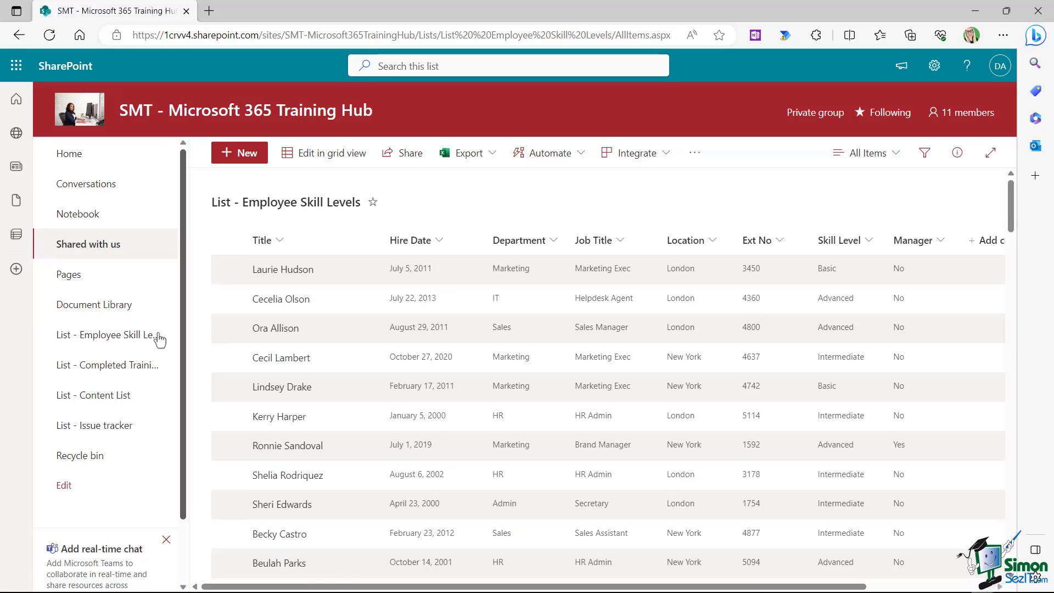
click(105, 371)
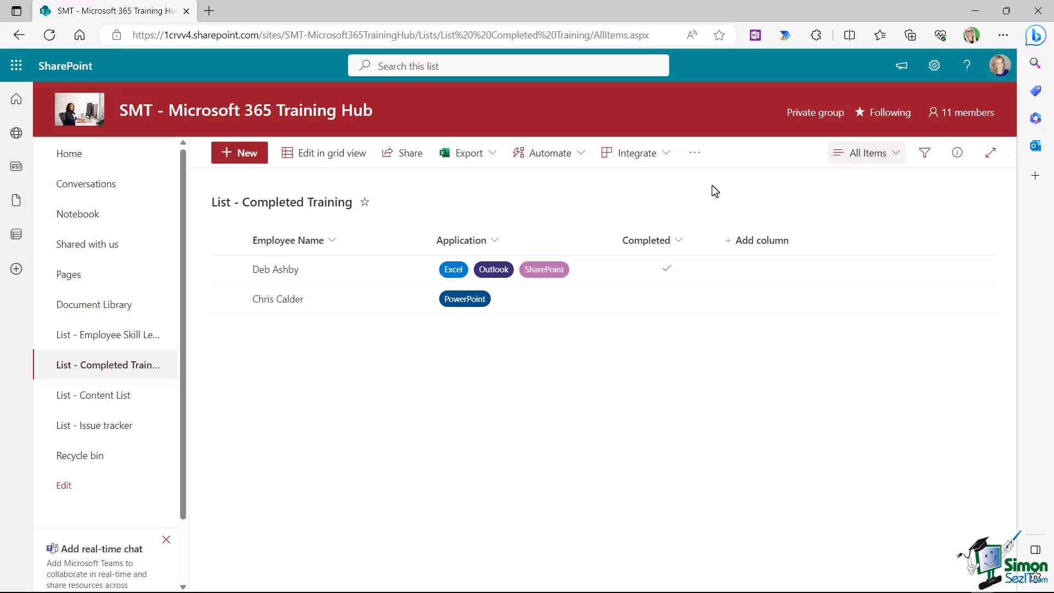
click(101, 343)
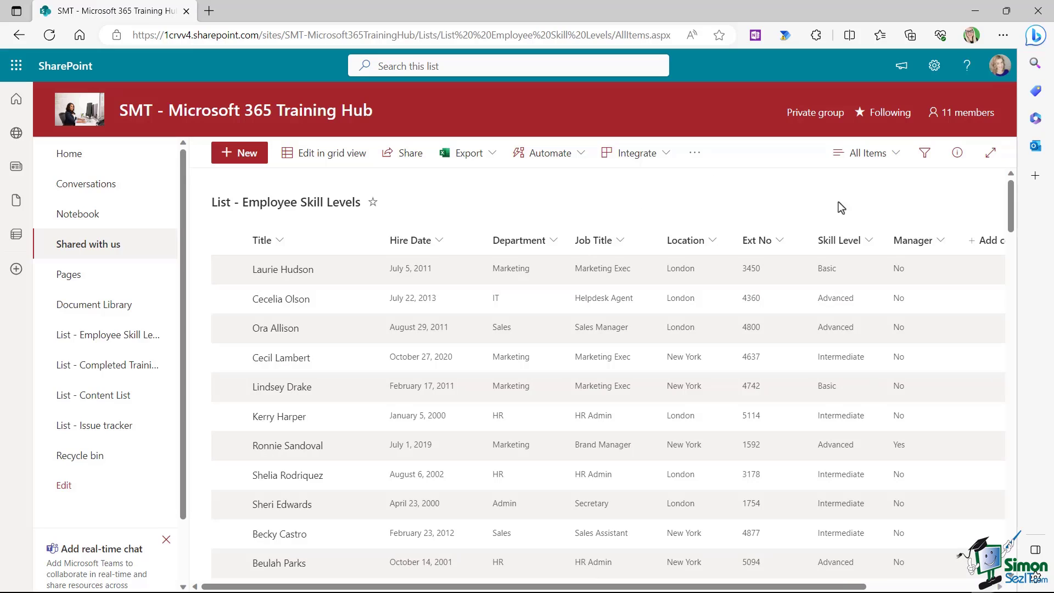
Step: Display the Employee Skill Levels list in the Compact List layout and look through its rows
click(896, 155)
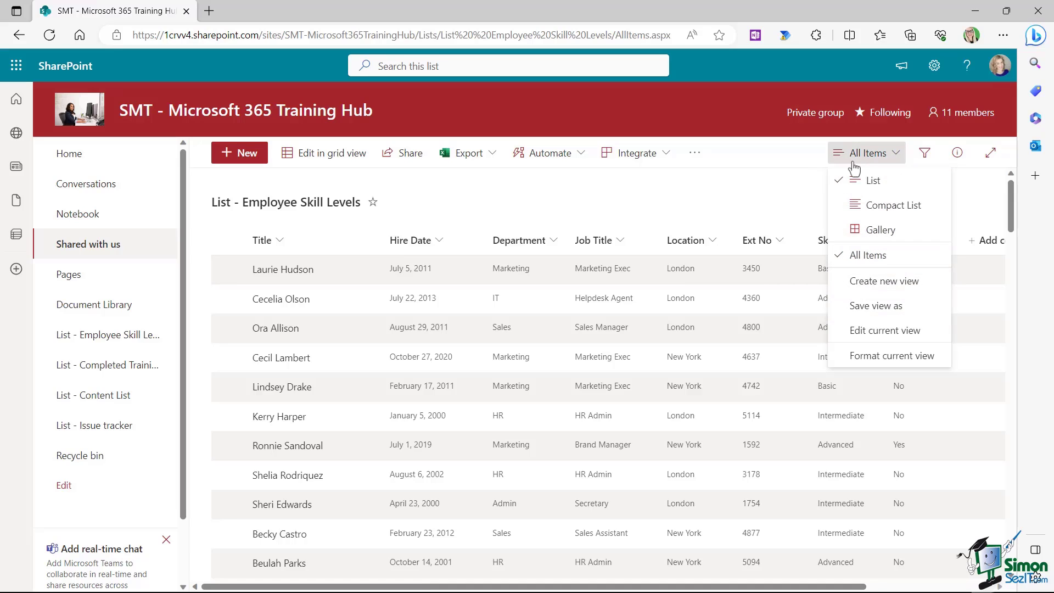
click(869, 208)
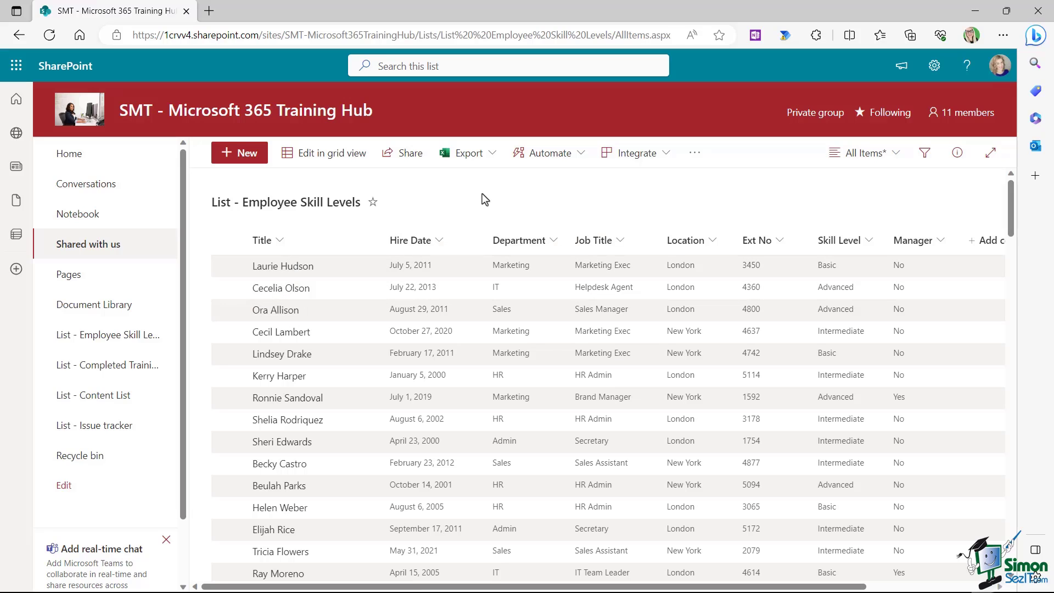
scroll(637, 300, down, 4)
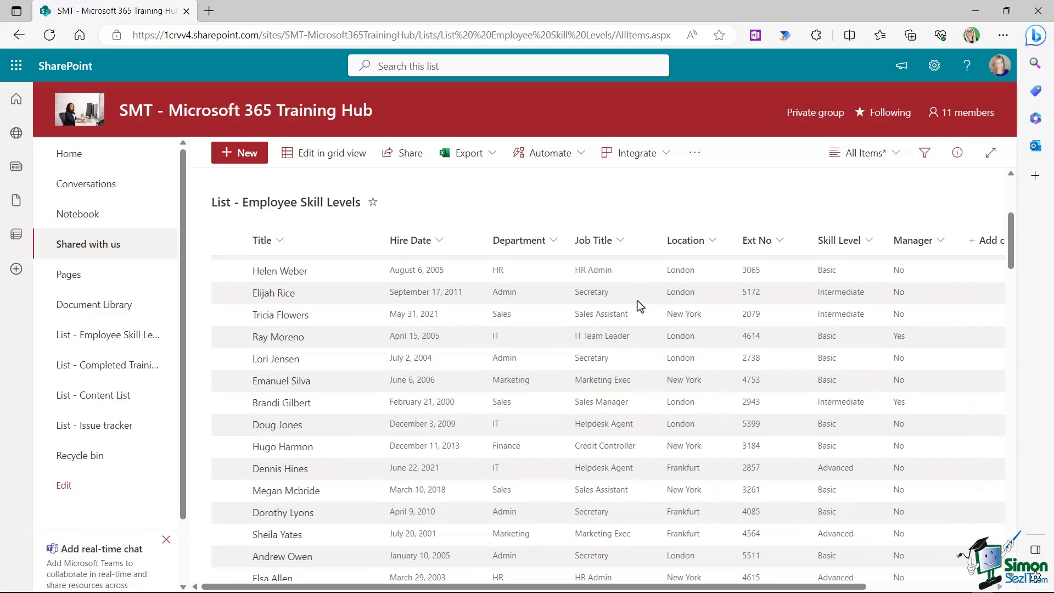
scroll(637, 300, up, 4)
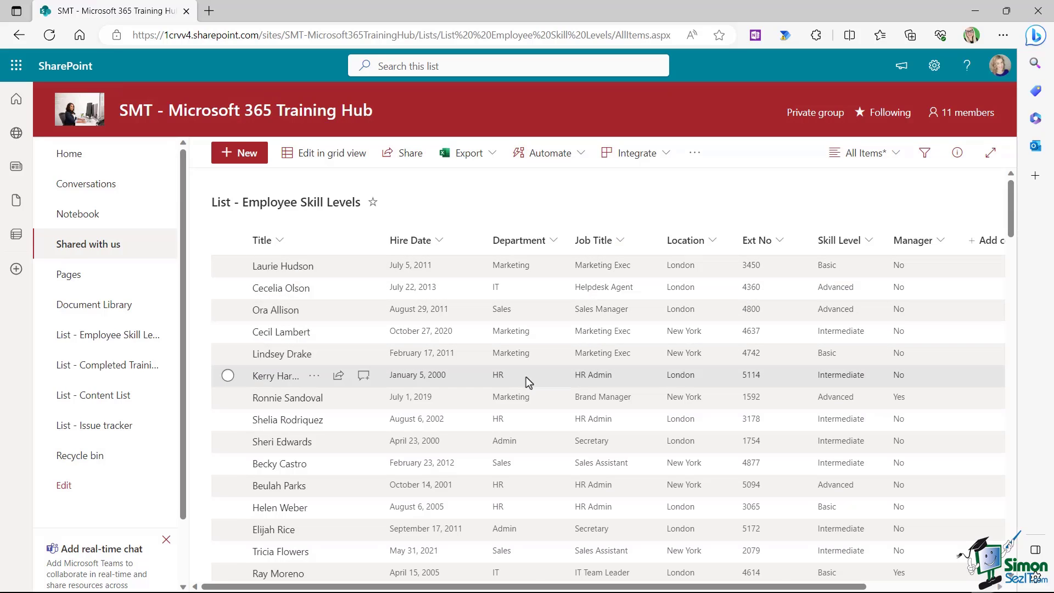
Step: Display the Employee Skill Levels list in the Gallery layout and browse the employee cards
click(892, 159)
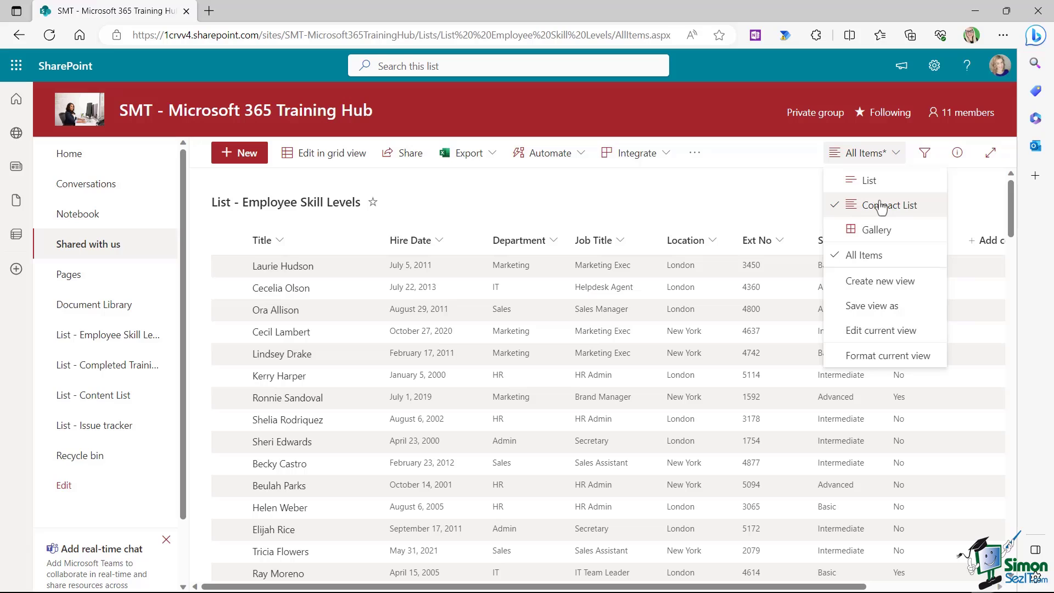
click(876, 231)
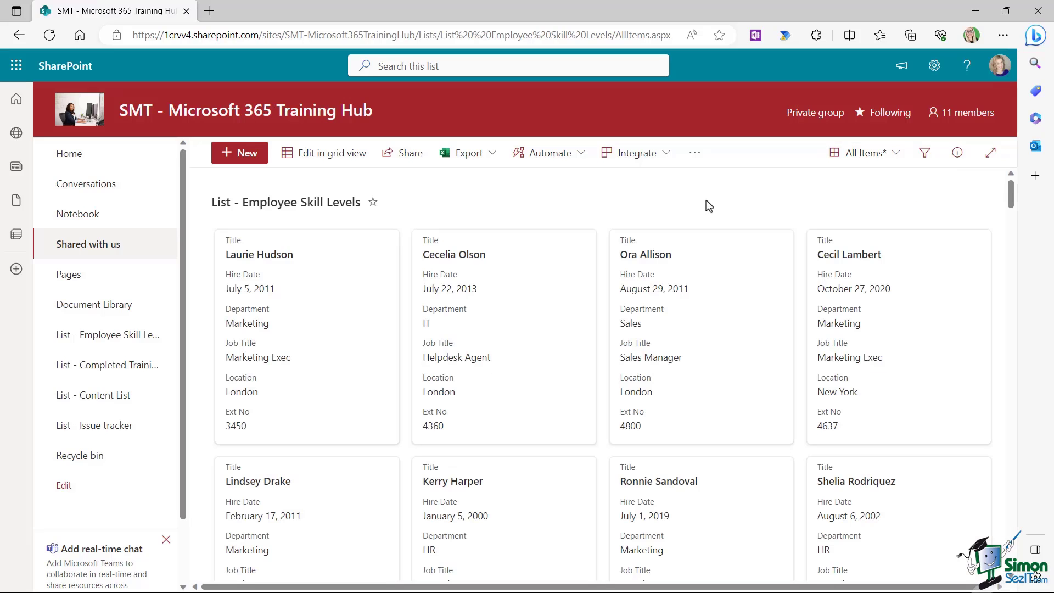
scroll(704, 201, down, 5)
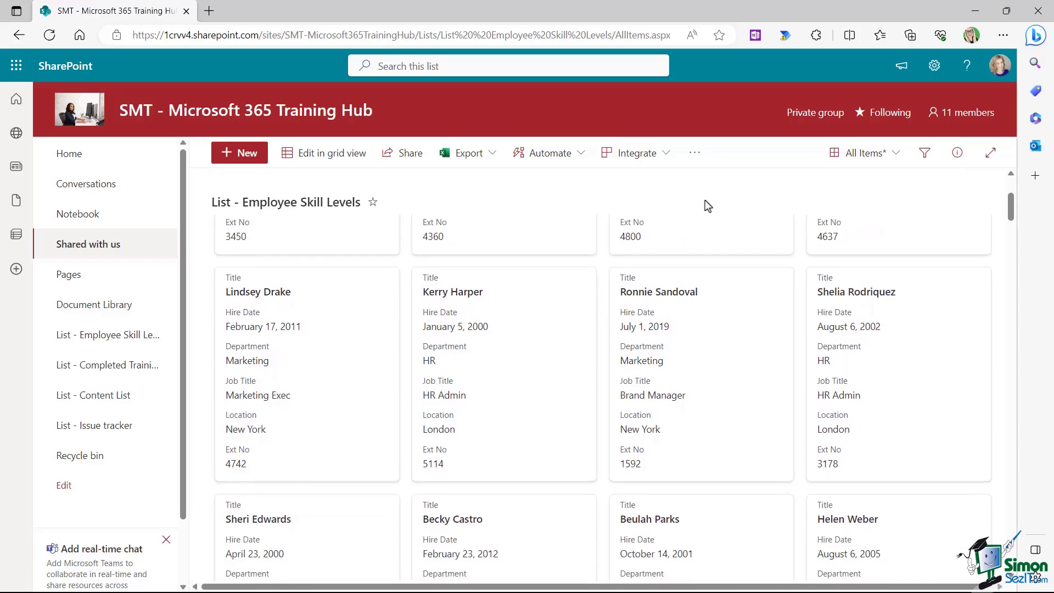
scroll(704, 200, down, 3)
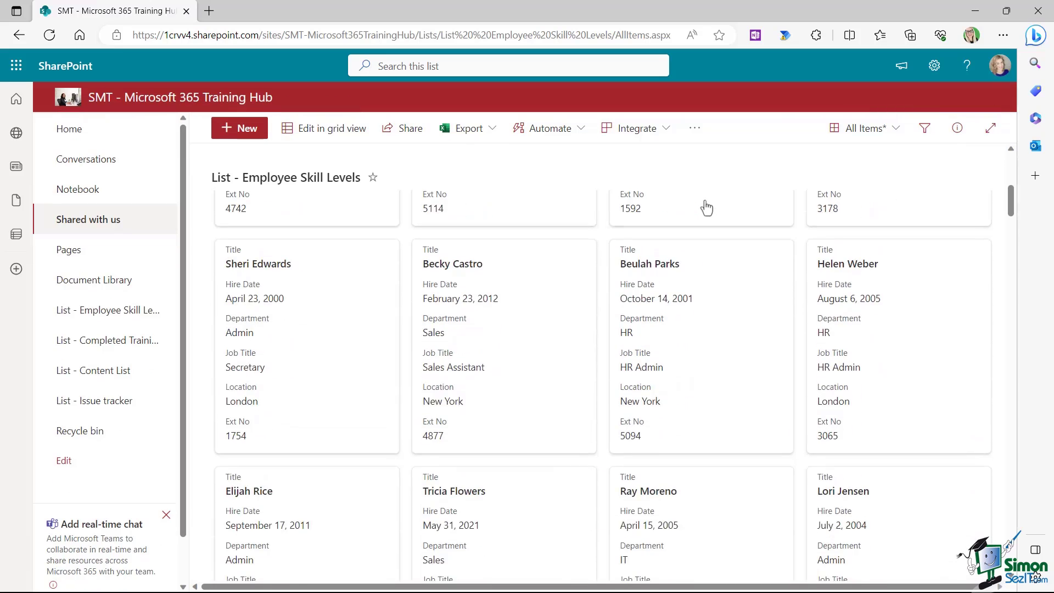
scroll(707, 207, up, 5)
scroll(707, 207, up, 3)
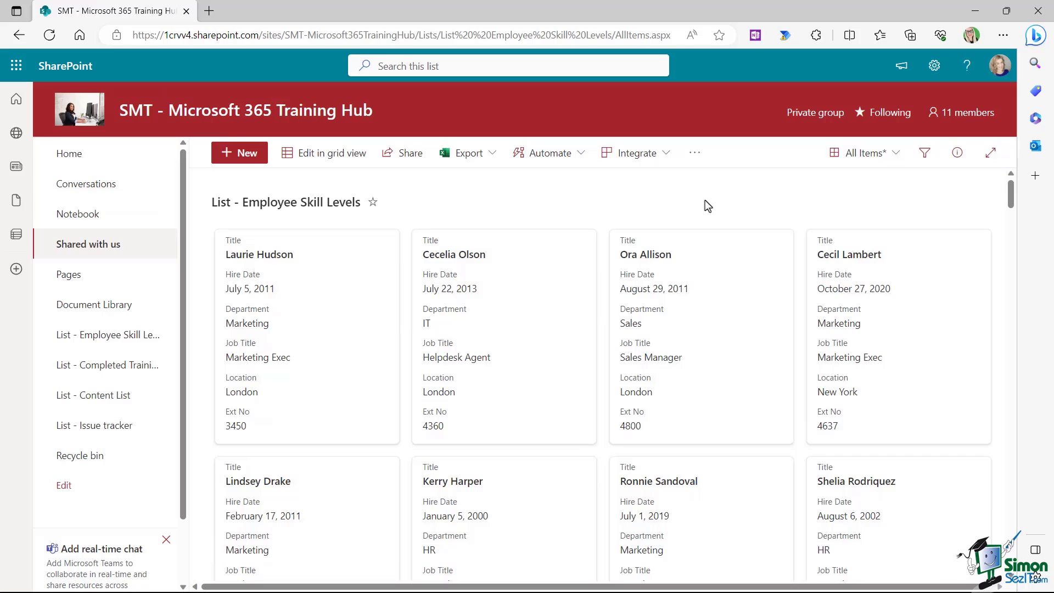
Step: Return the Employee Skill Levels list to the List layout and check the options for creating and saving views
click(893, 155)
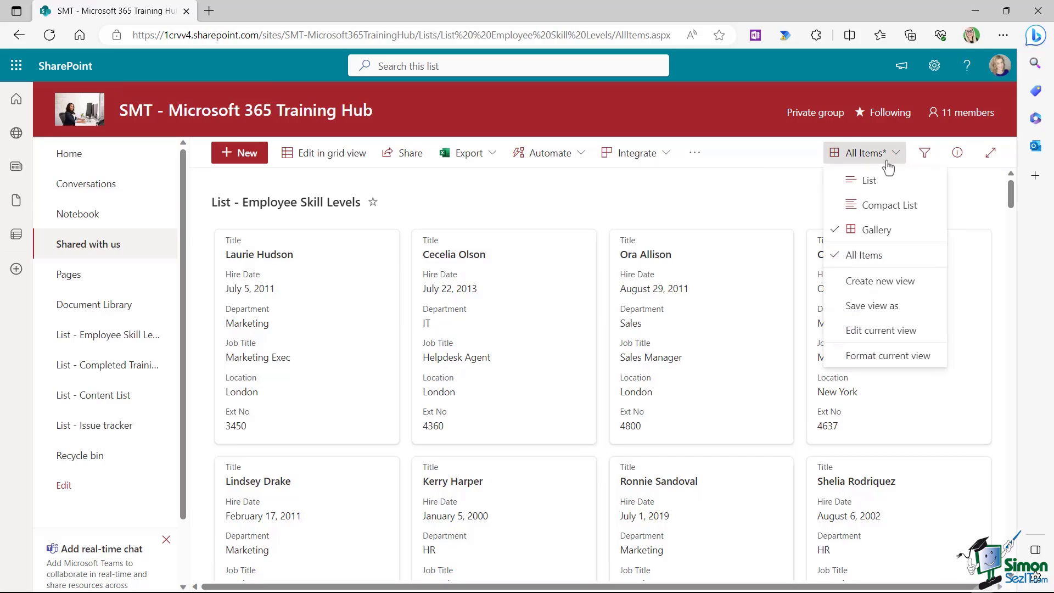
click(867, 181)
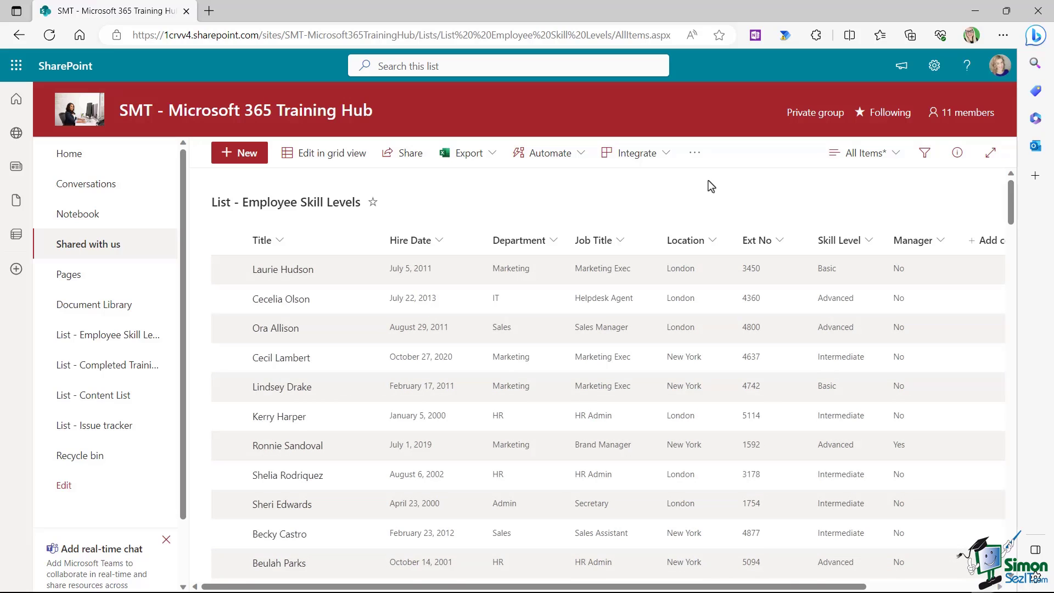
click(894, 155)
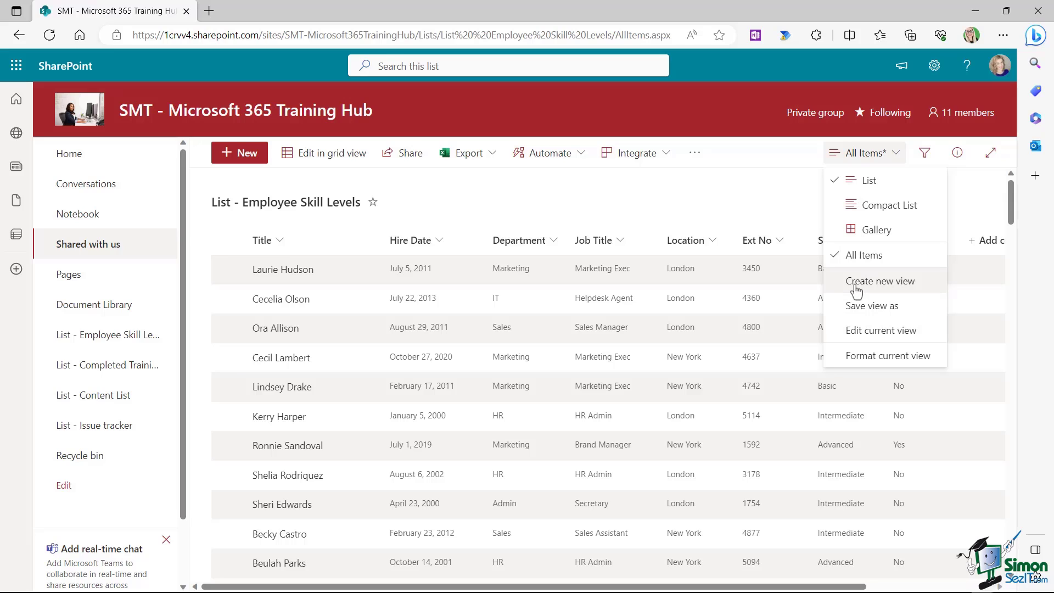
click(661, 199)
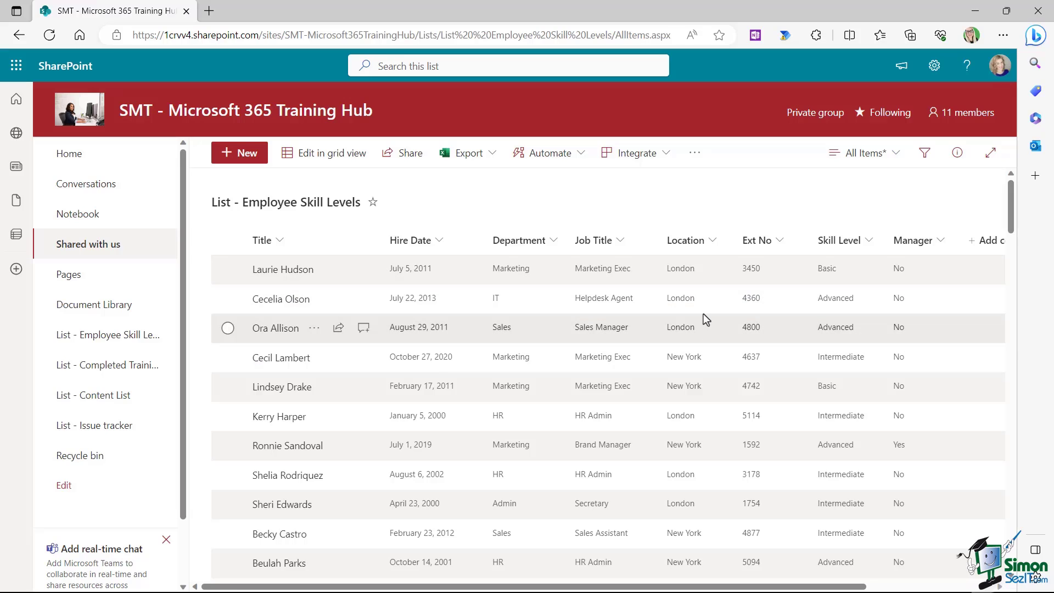
Step: Filter the Location column to show only Frankfurt and London, and review the filtered employees
click(712, 240)
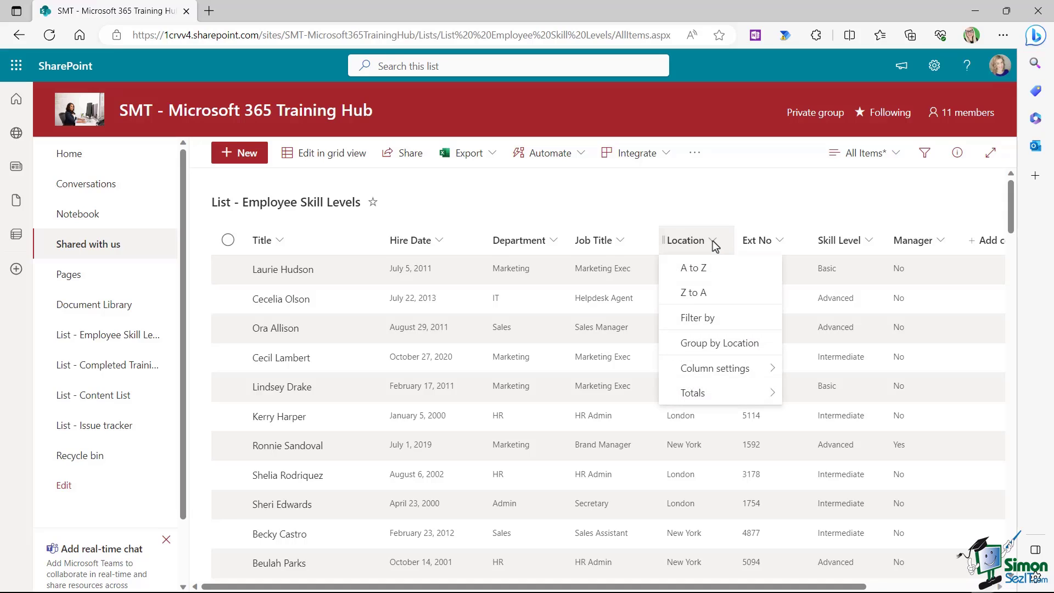
click(705, 320)
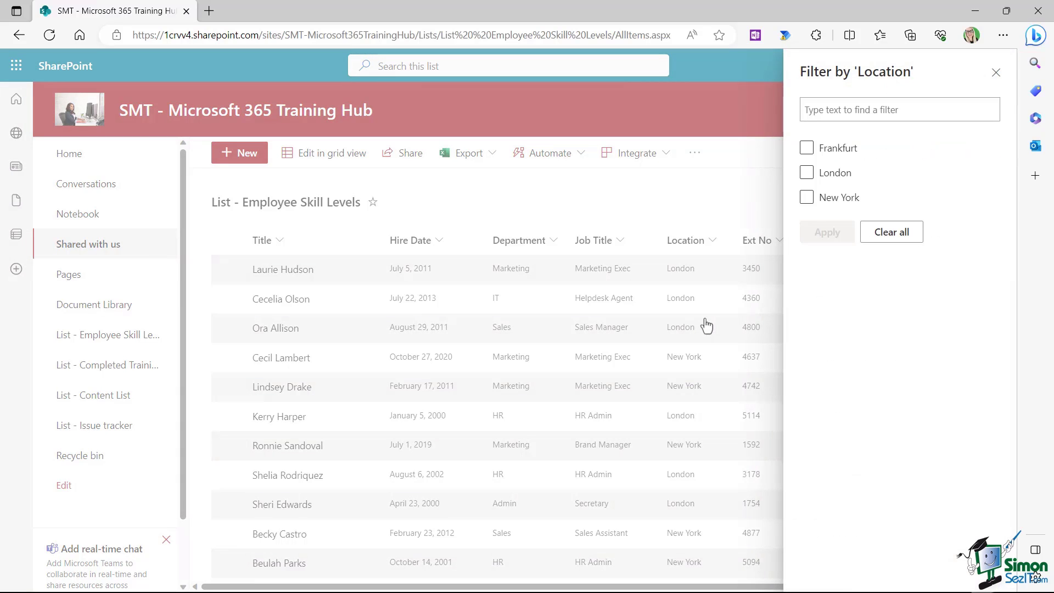
click(806, 148)
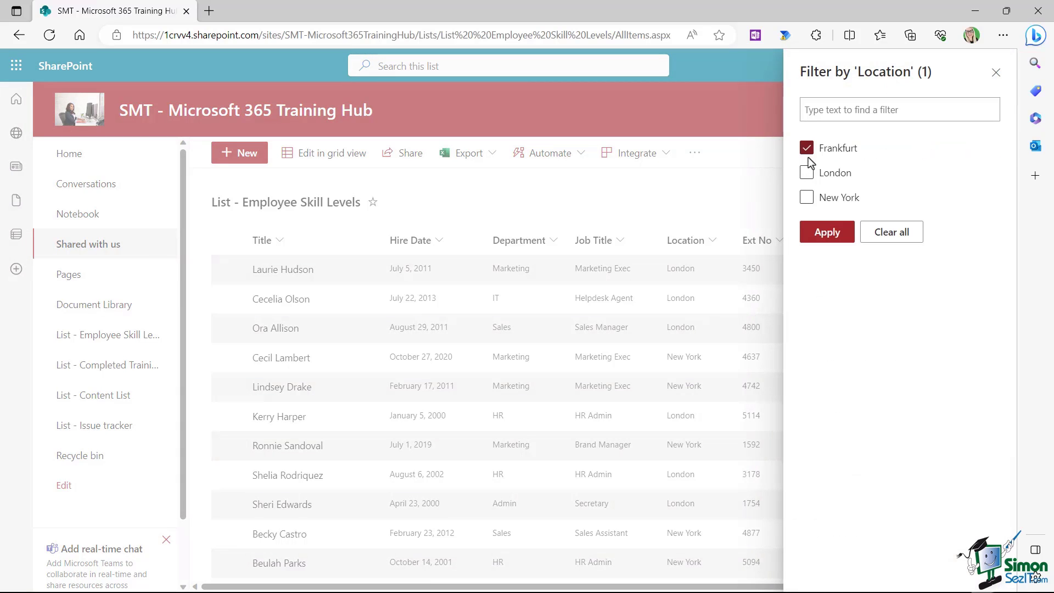
click(806, 173)
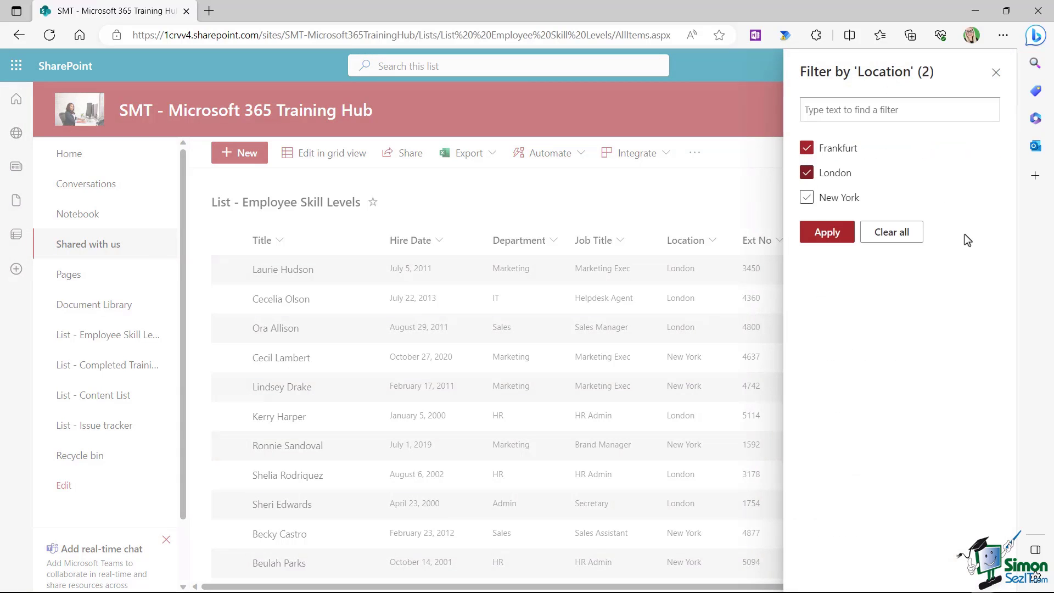
click(825, 235)
scroll(642, 282, down, 4)
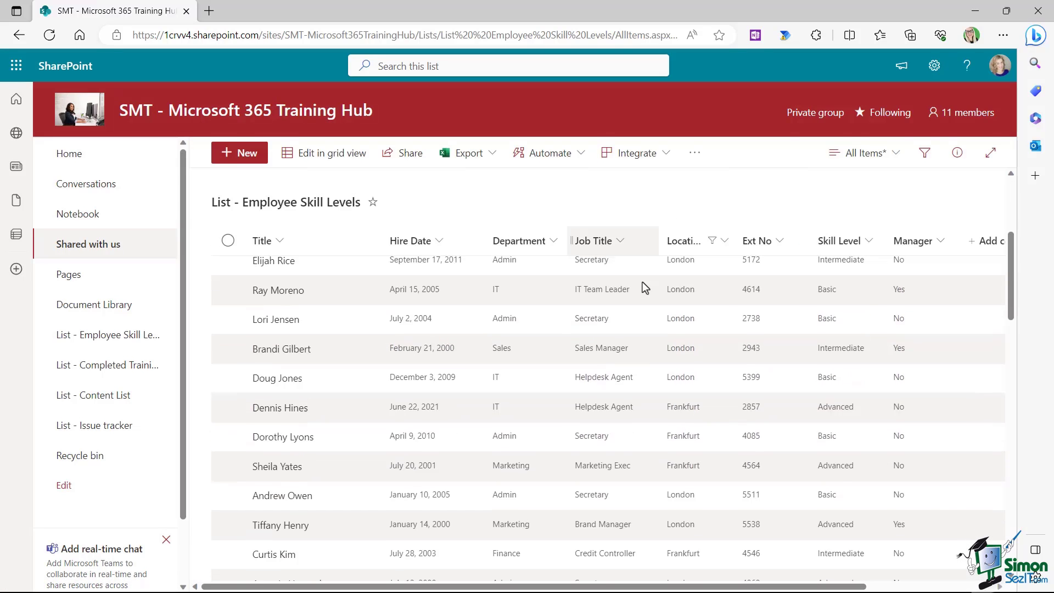
scroll(642, 282, up, 4)
scroll(642, 282, up, 1)
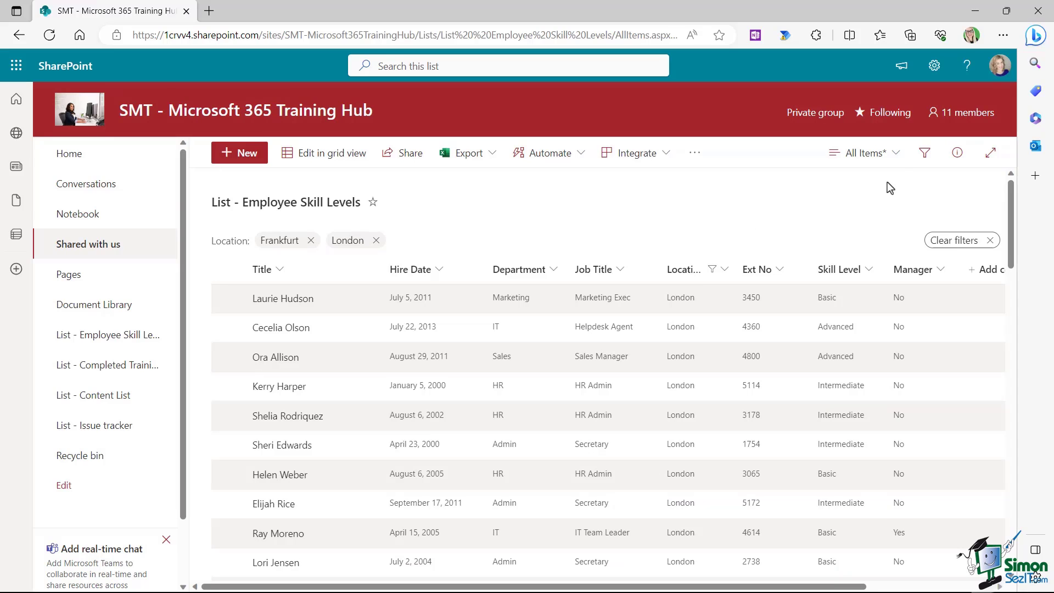
Step: Save the list filtered to Frankfurt and London as a public view named "European Region Only"
click(895, 156)
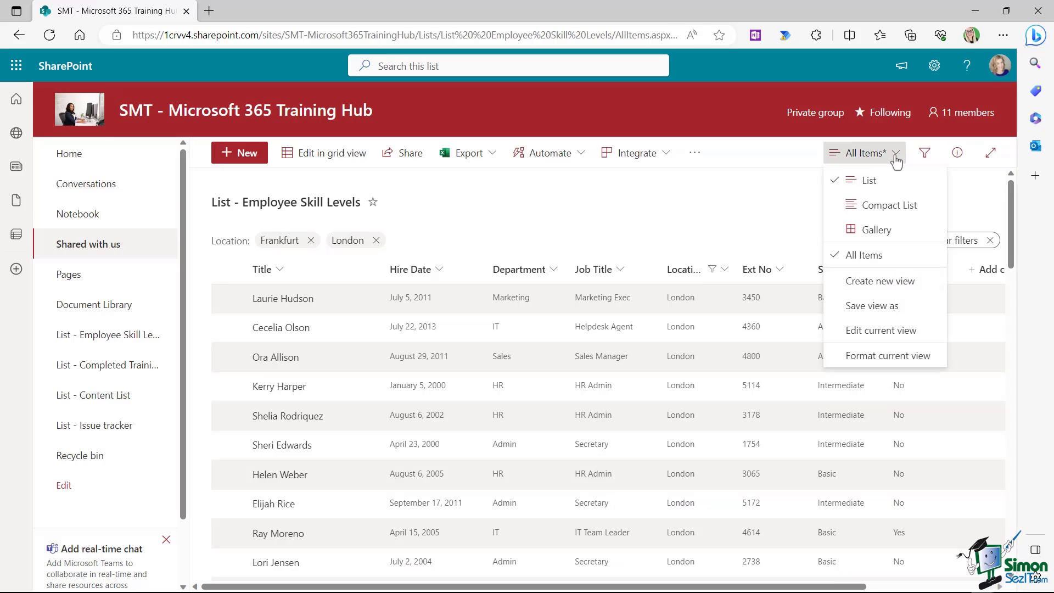
click(911, 307)
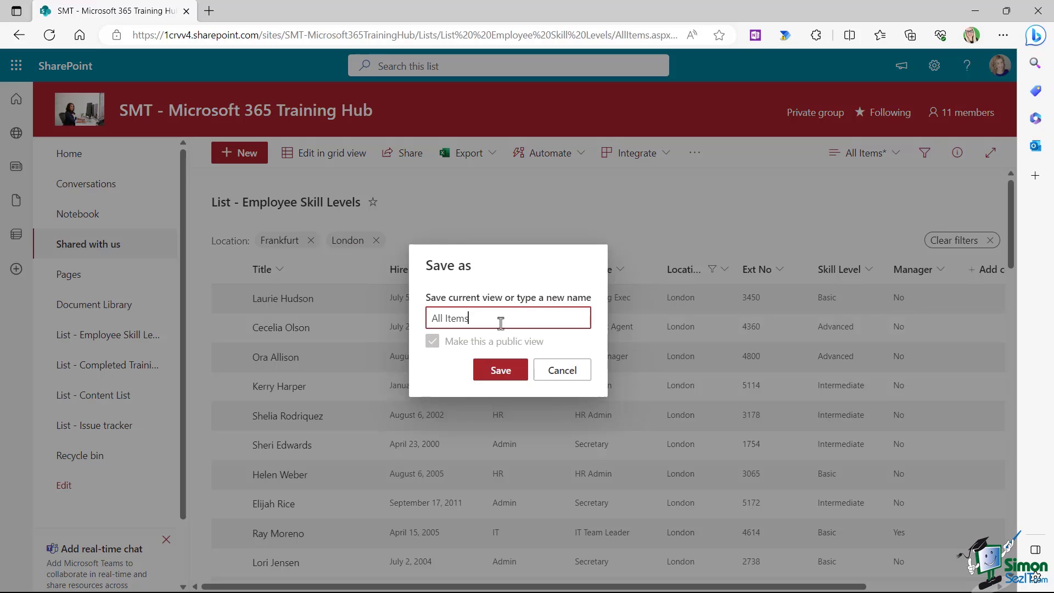
drag(479, 318, 415, 324)
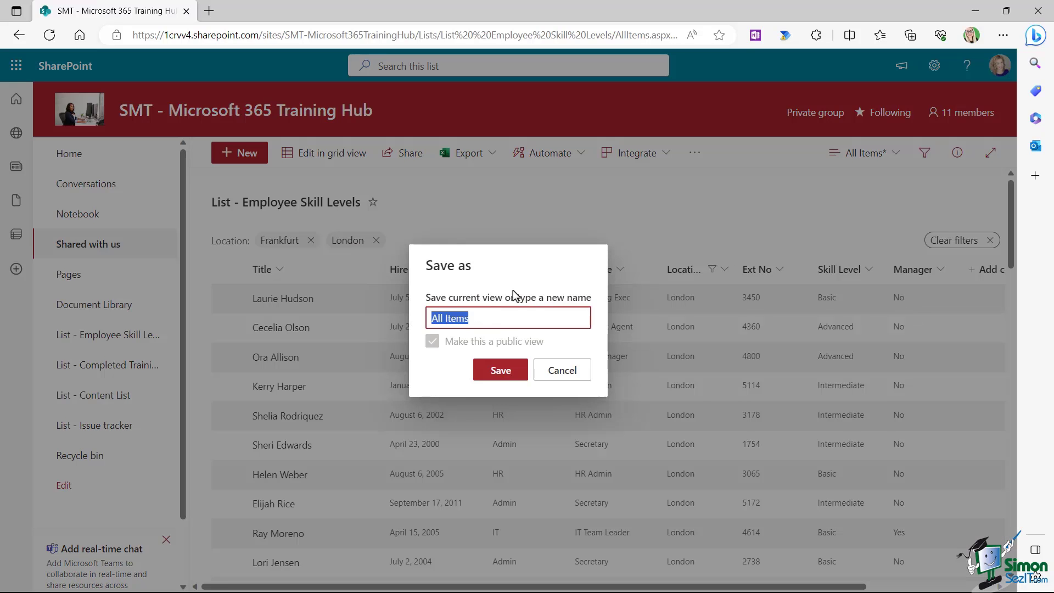
text(European Region Only)
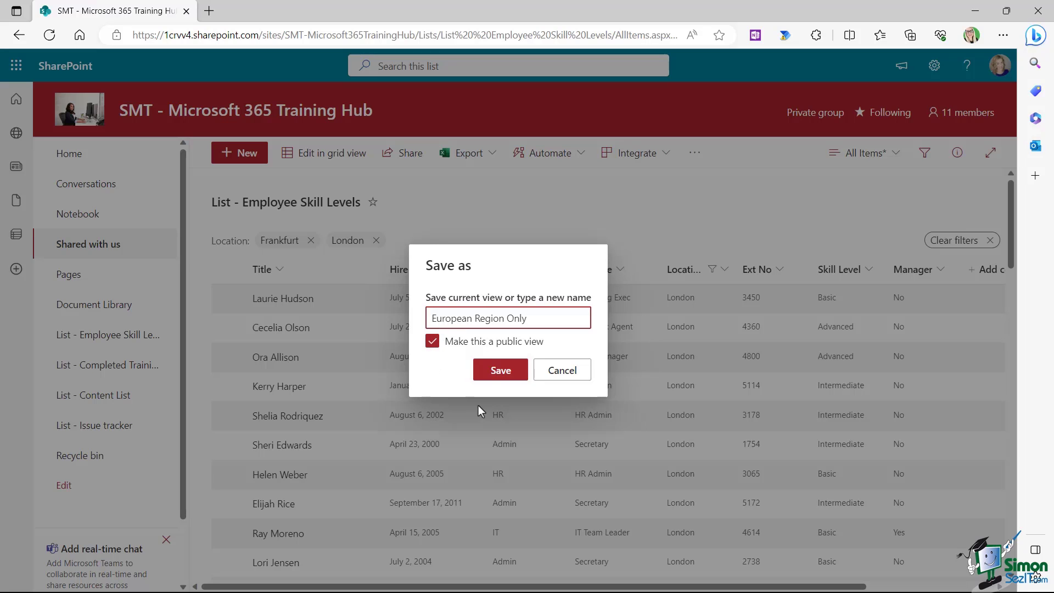
click(493, 371)
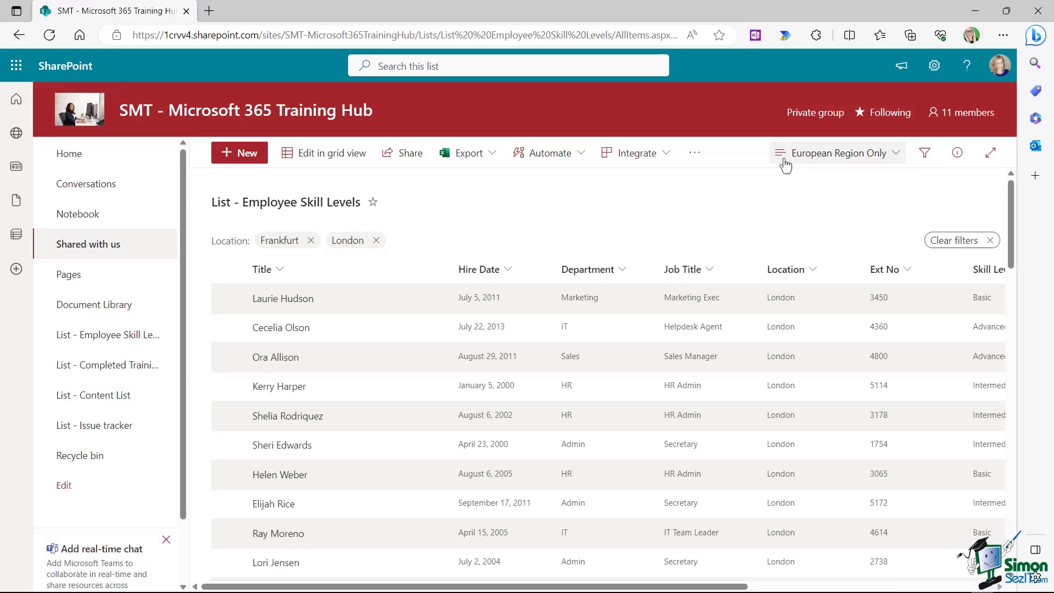
Step: Switch to the All Items view and back to European Region Only, and check the options for creating a view
click(896, 155)
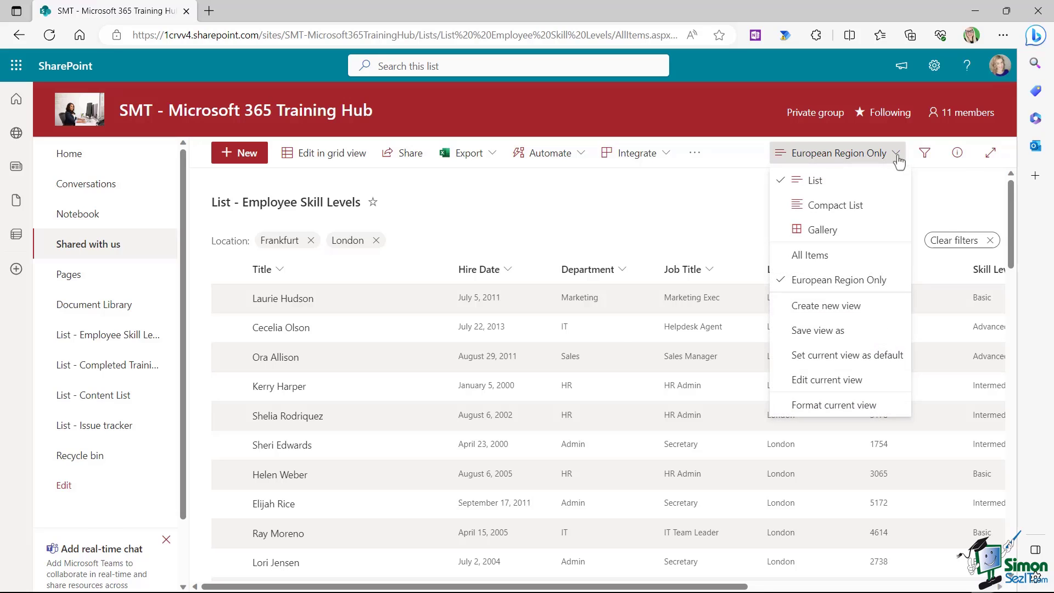
click(815, 255)
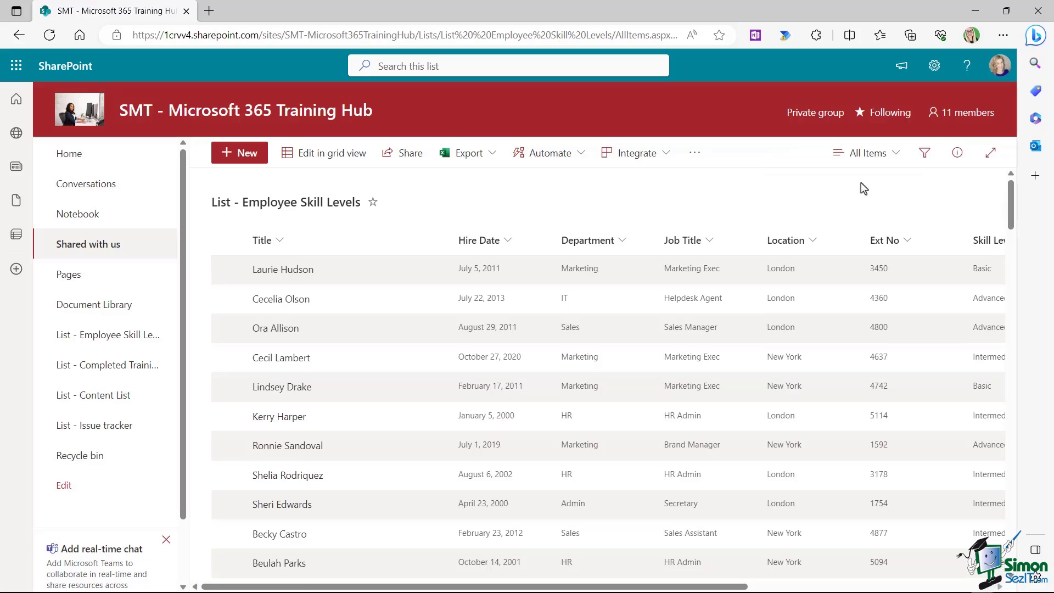
click(894, 154)
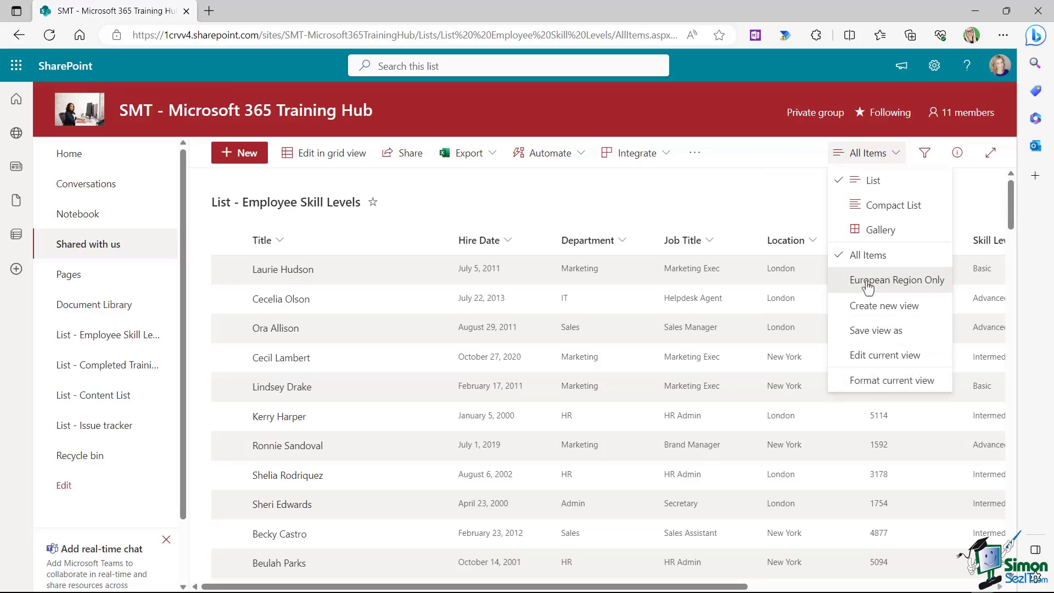
click(870, 279)
click(897, 155)
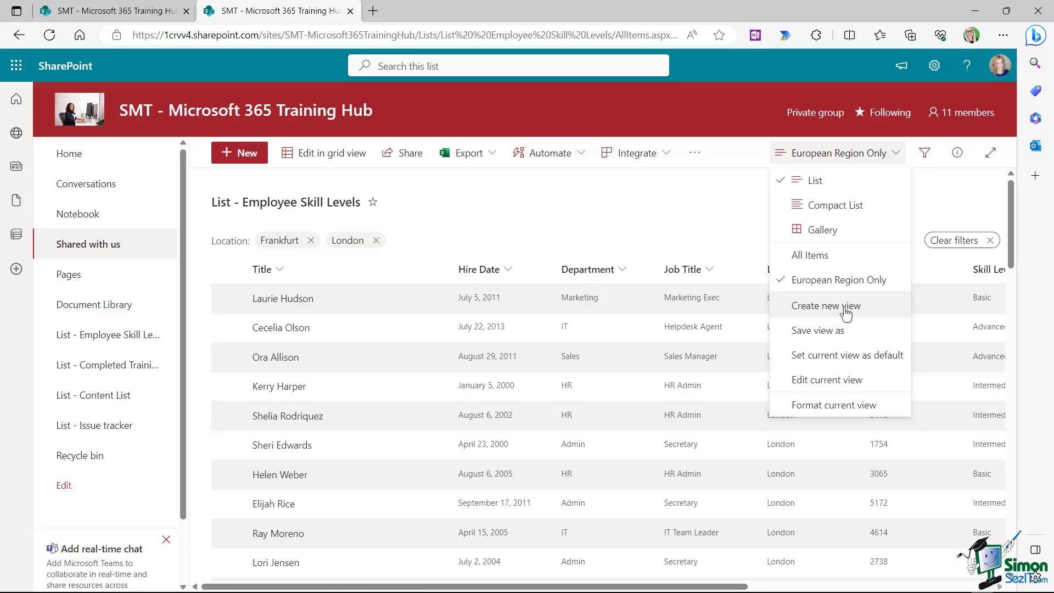
click(703, 223)
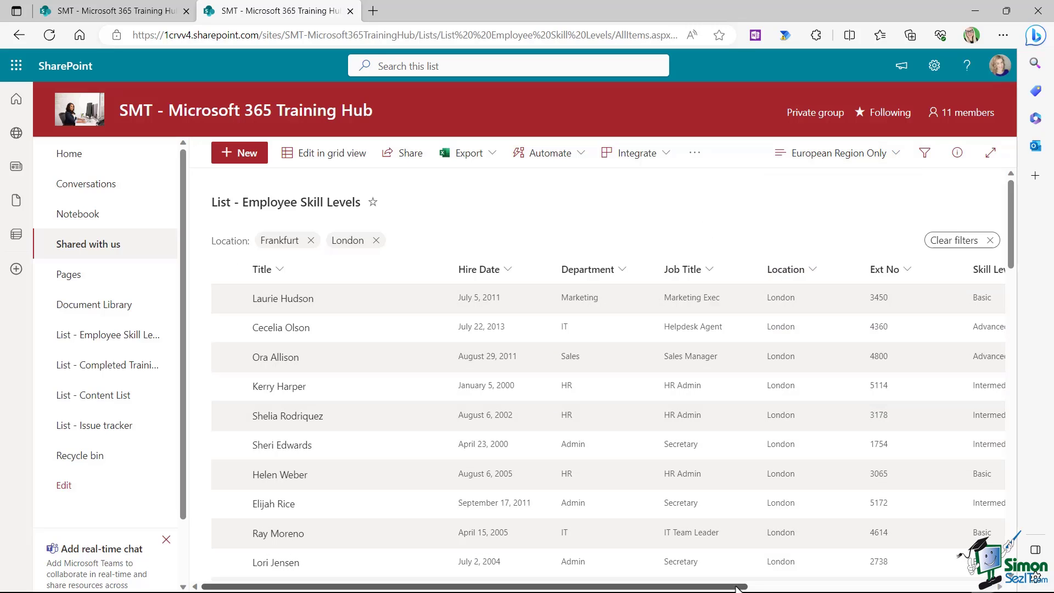
Step: Filter the Skill Level column of the European Region Only view to show only Advanced
drag(739, 586, 911, 588)
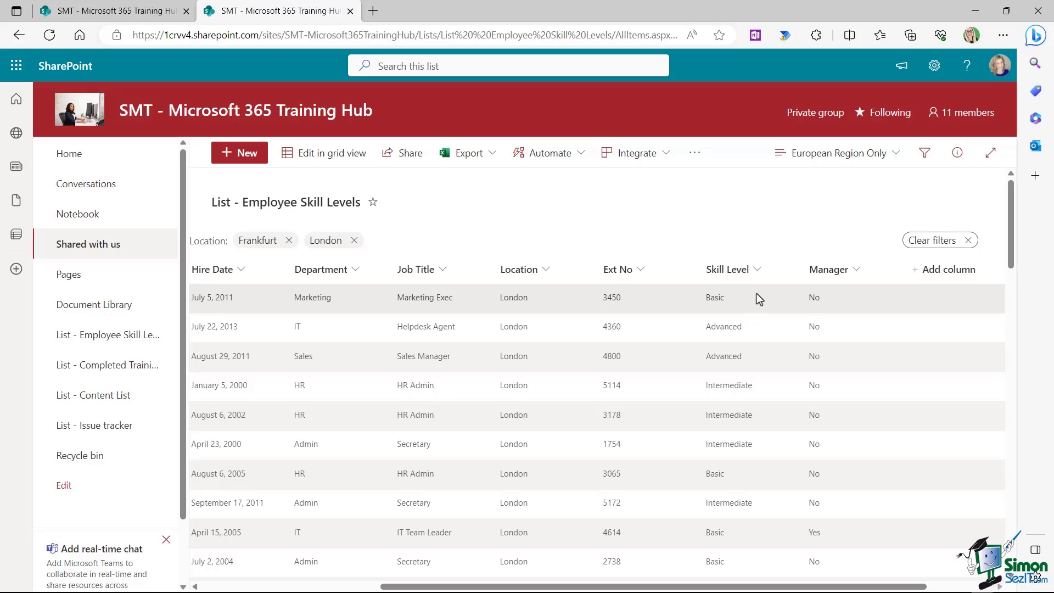
click(759, 269)
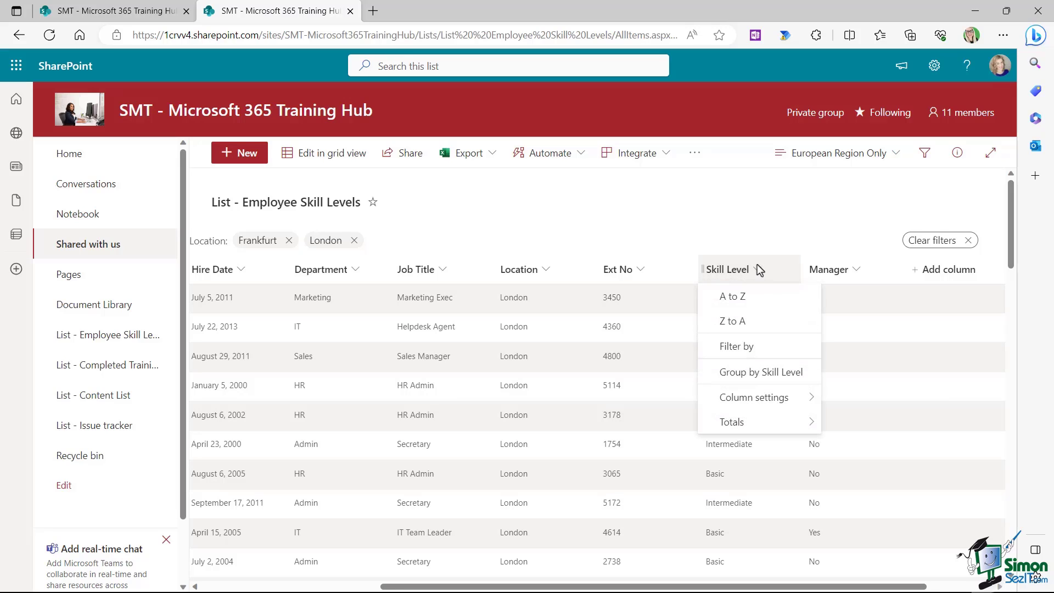
click(742, 346)
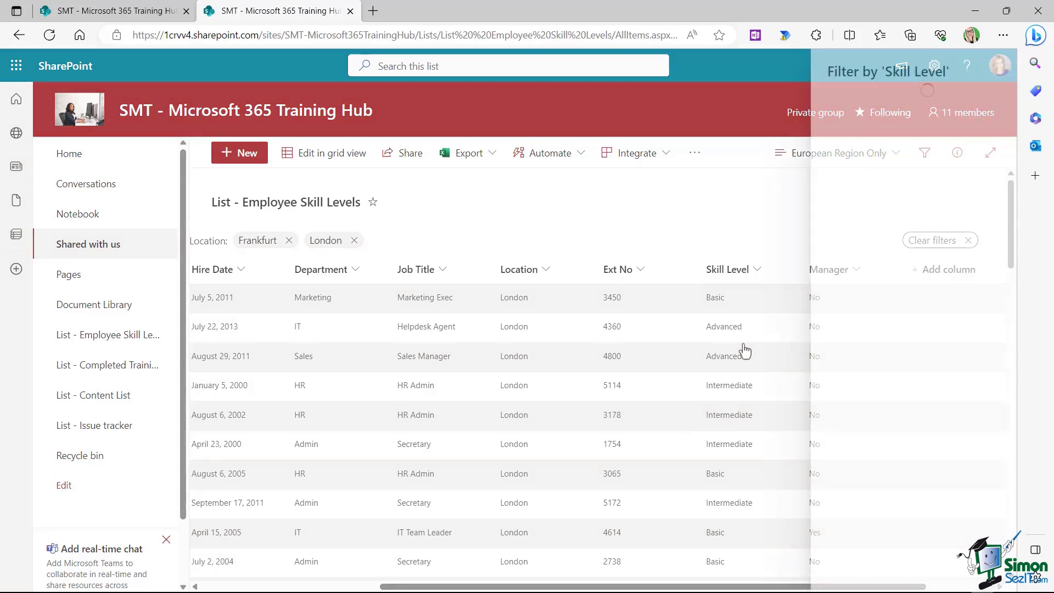
click(806, 148)
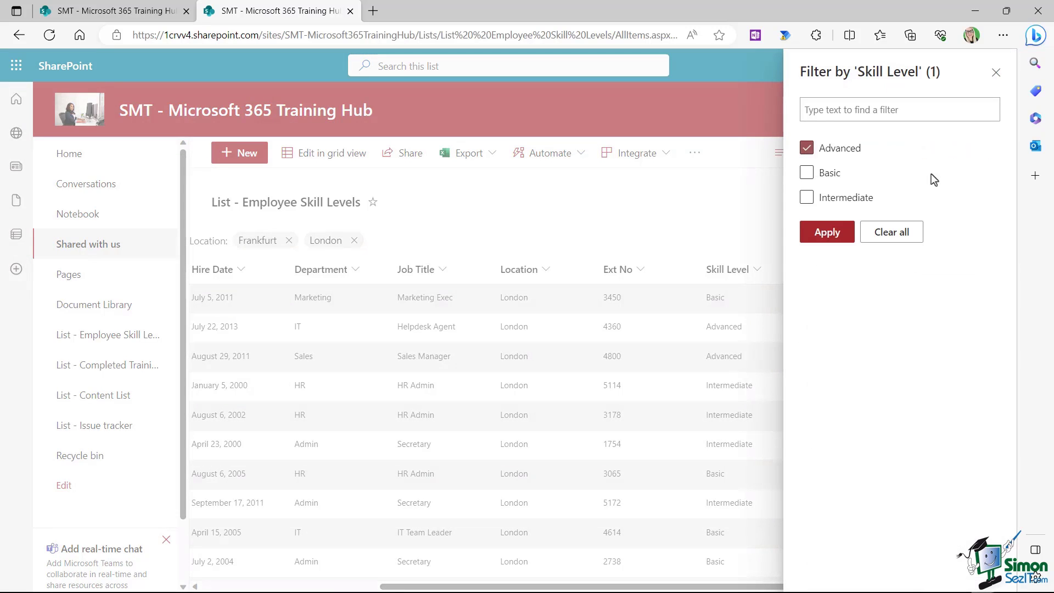
click(827, 232)
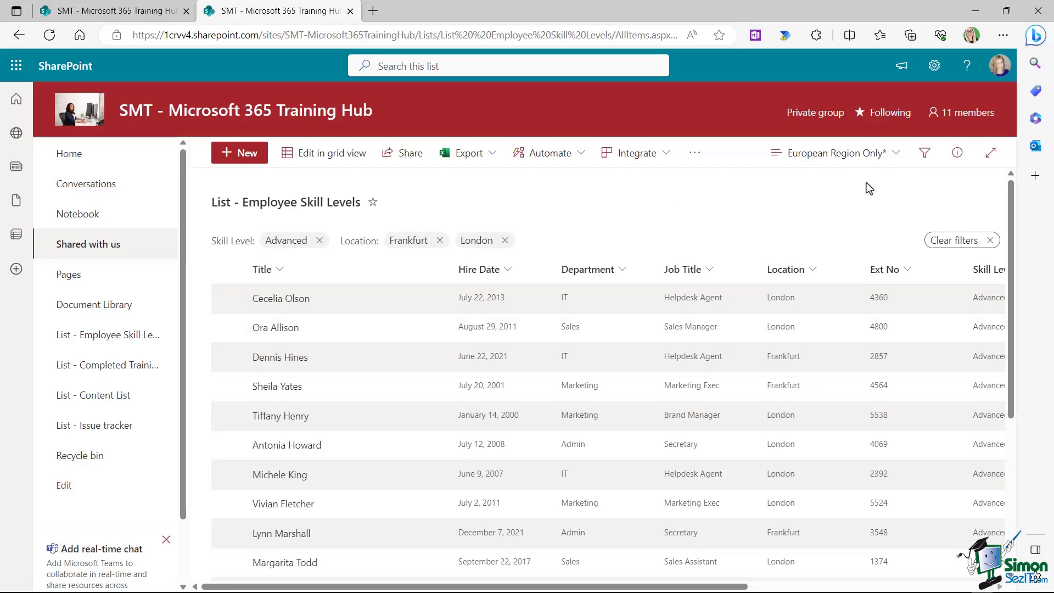
Step: Create a new public view named "Advanced Skill Level" shown as a List
click(896, 154)
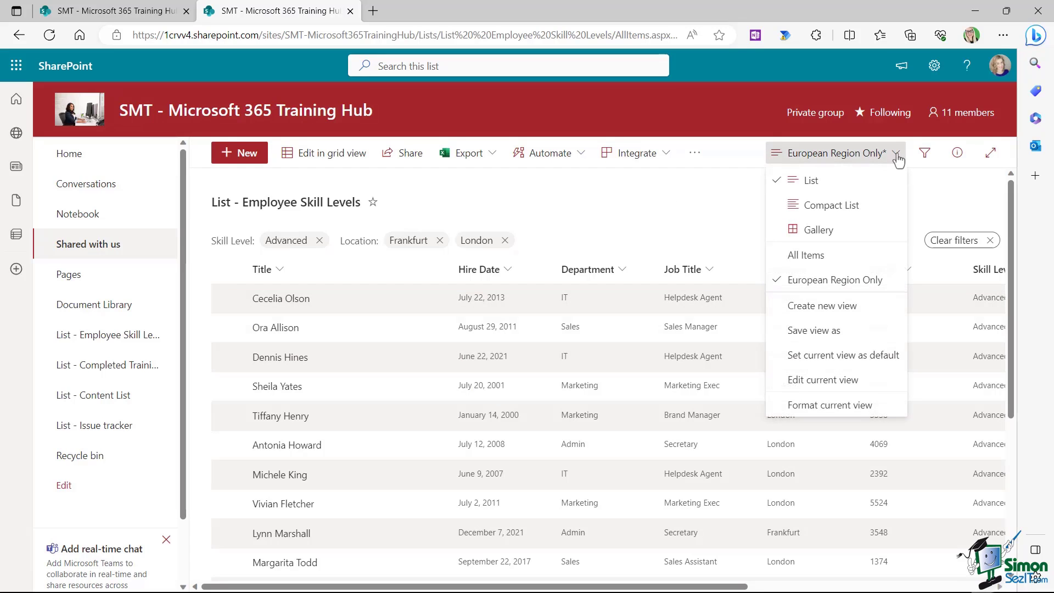
click(848, 308)
click(503, 273)
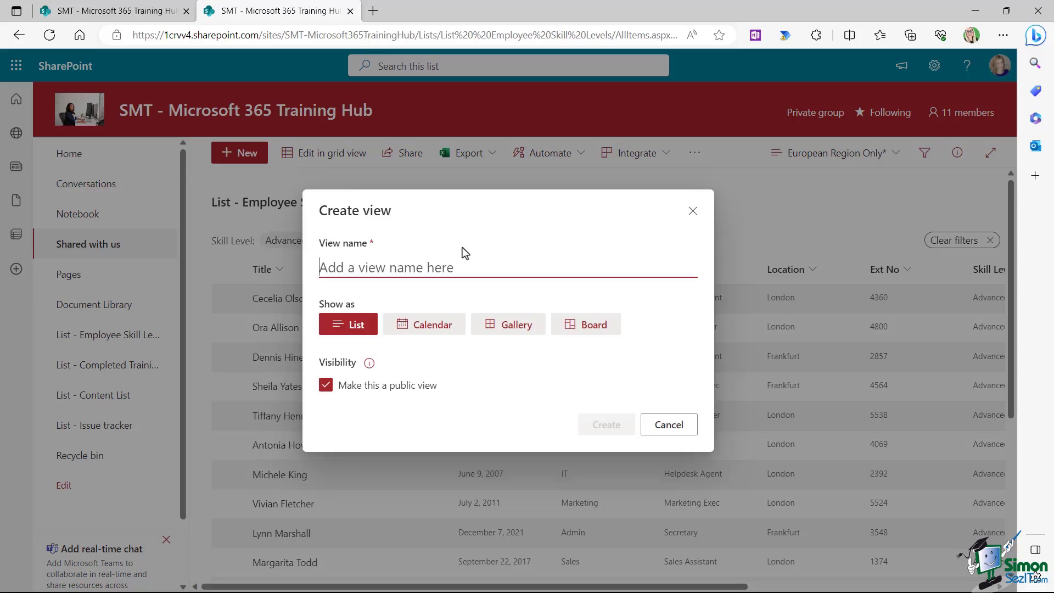
text(Advanced Skill Level)
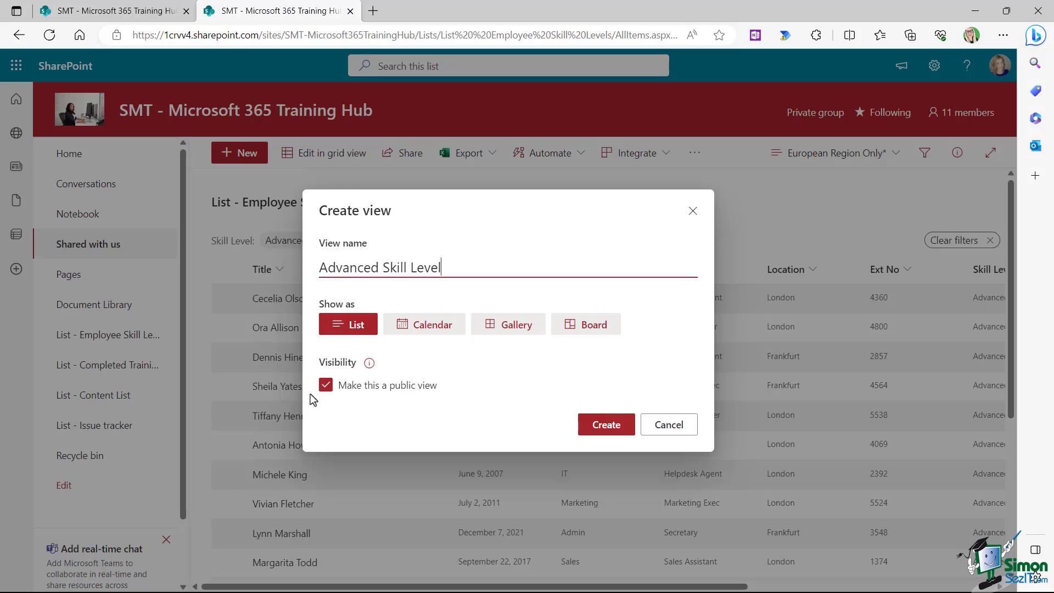
click(606, 424)
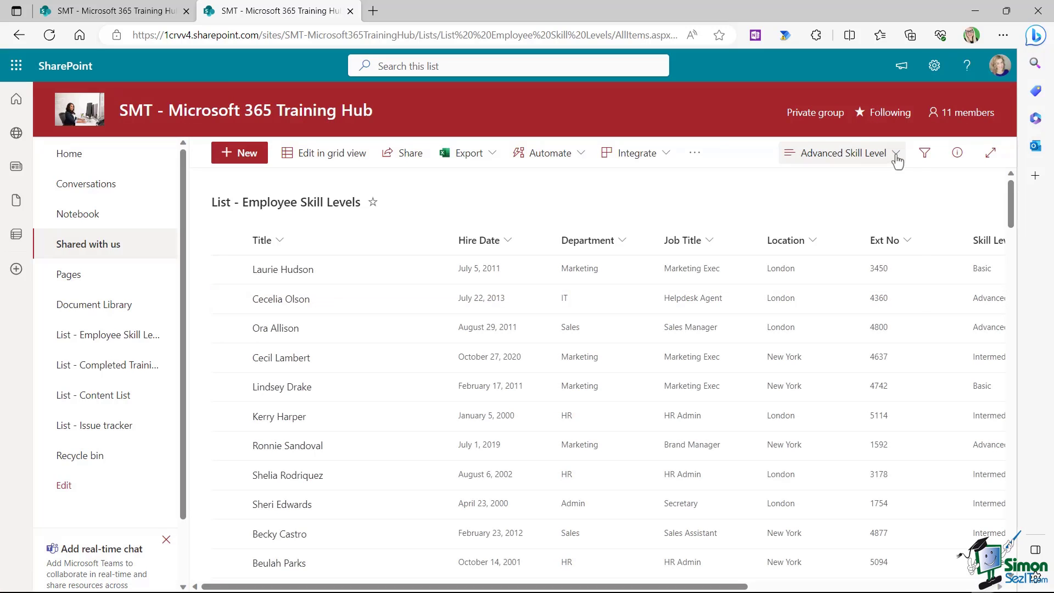
Step: Compare the saved views by switching to European Region Only and back to Advanced Skill Level
click(896, 154)
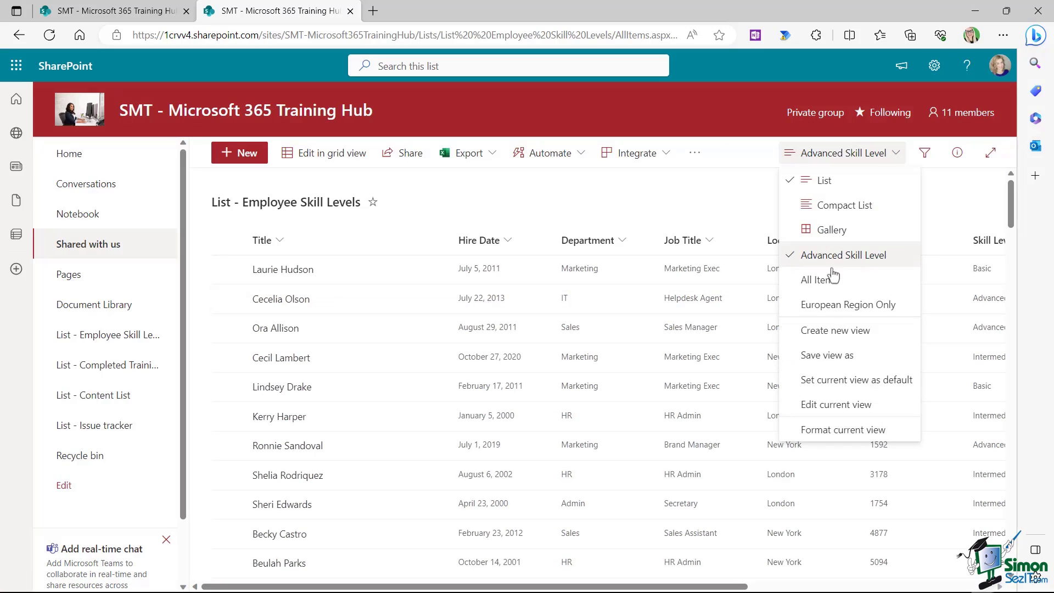
click(832, 306)
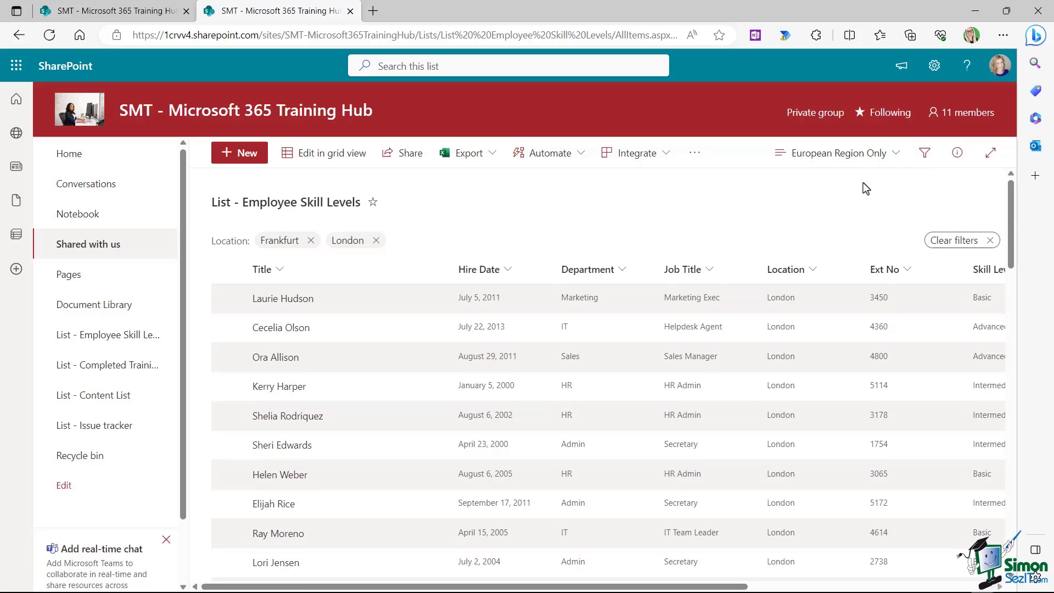
click(896, 156)
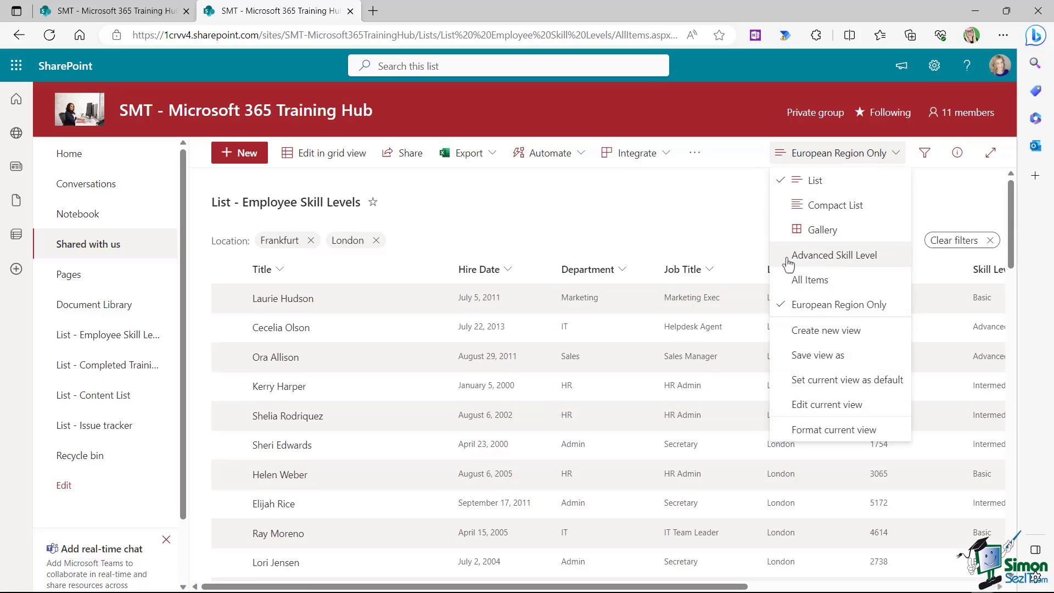
click(847, 258)
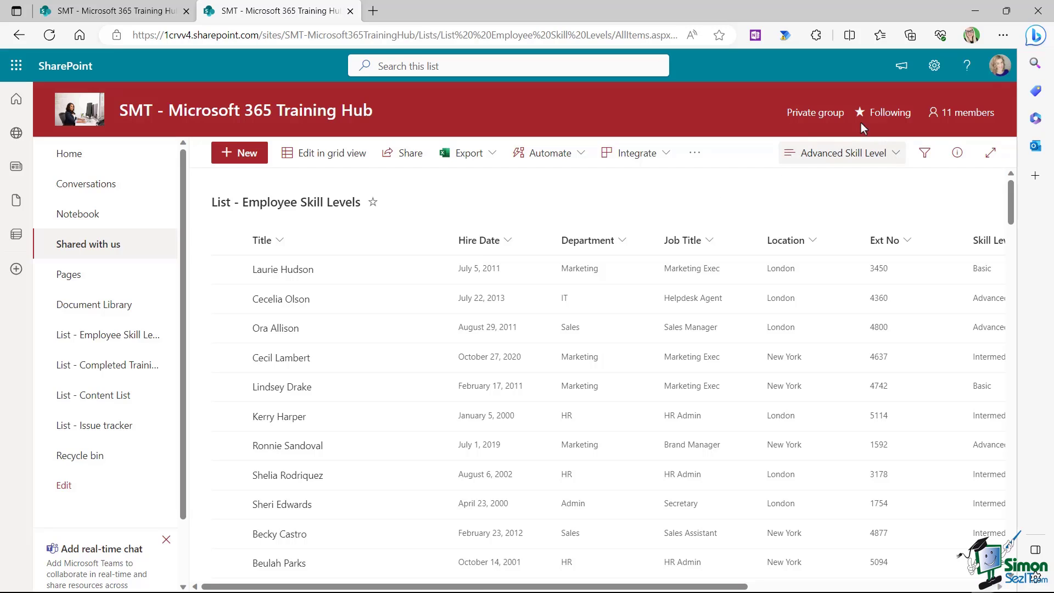
Step: Open the Advanced Skill Level view for editing and delete it, accepting the confirmation
click(896, 155)
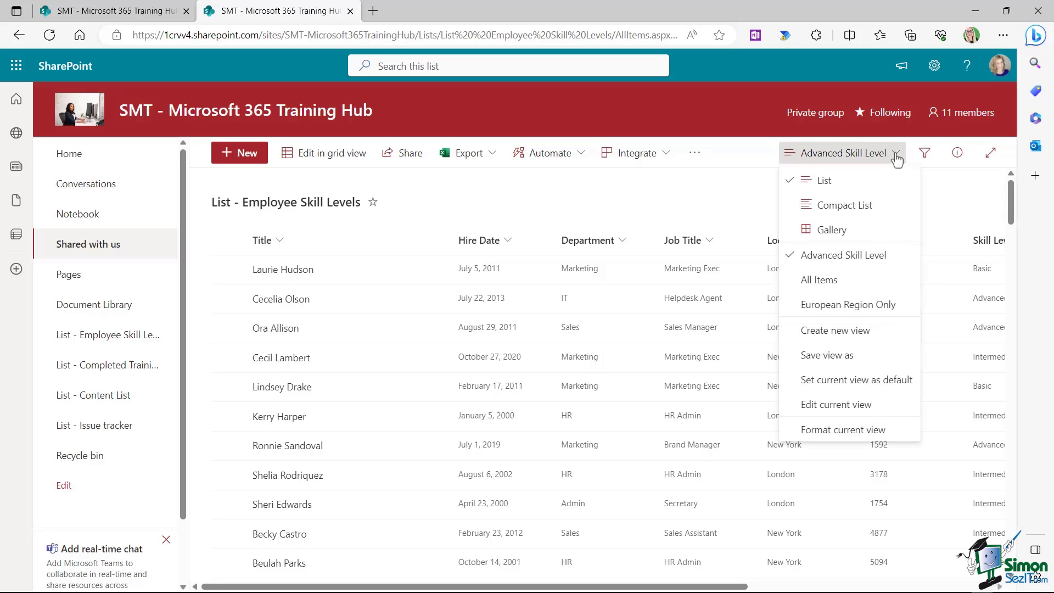
click(867, 406)
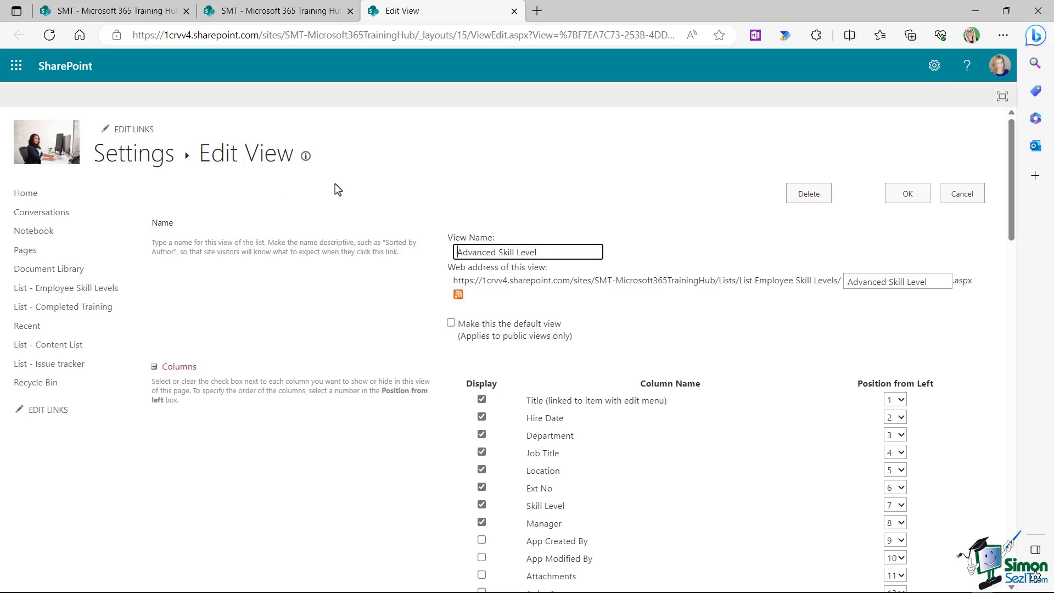
click(815, 197)
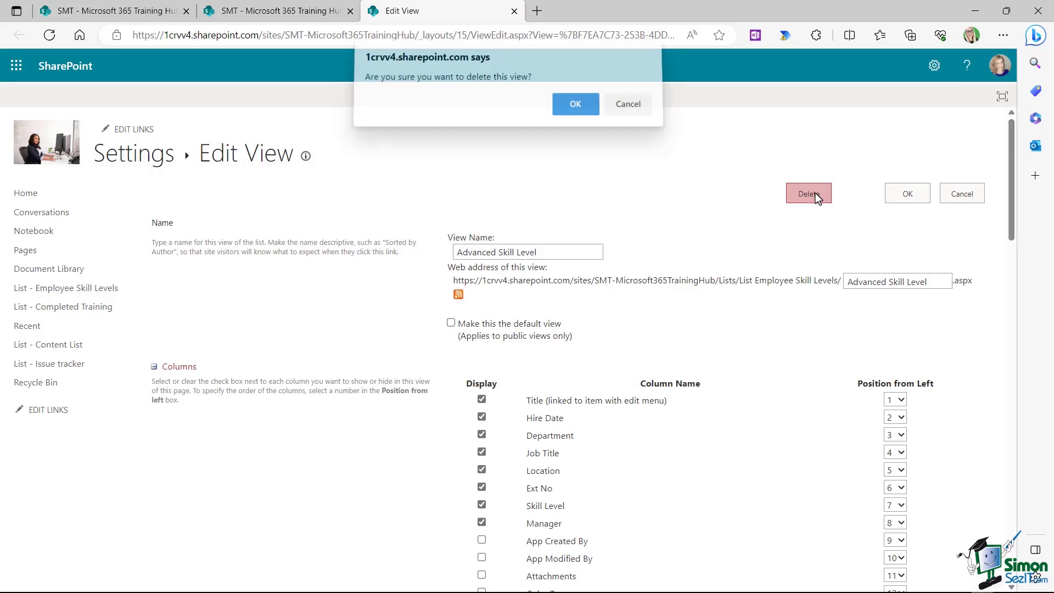
click(573, 111)
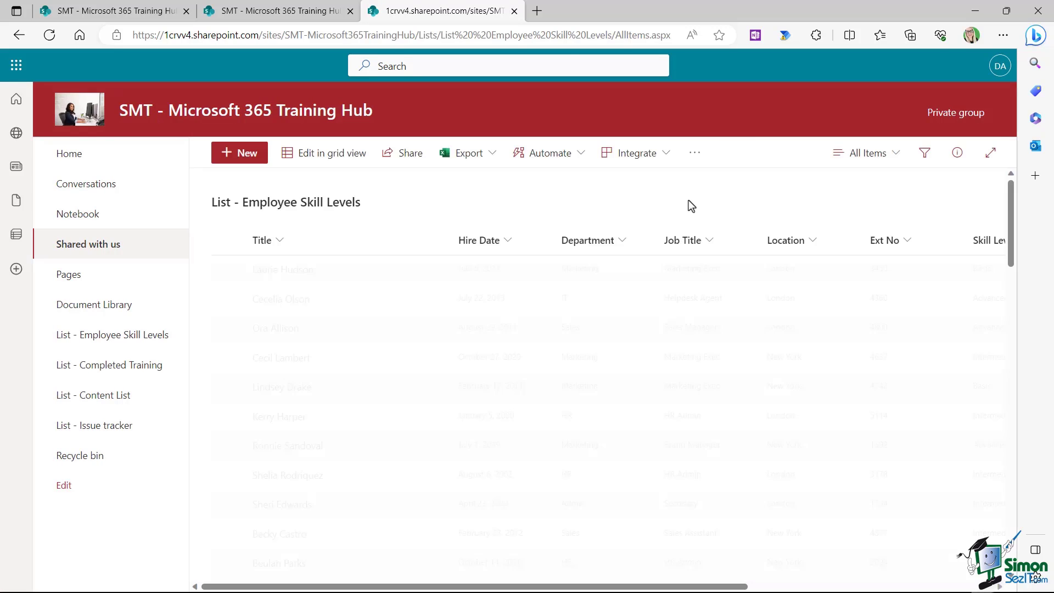
Step: Check the remaining views of the Employee Skill Levels list and switch to European Region Only
click(895, 153)
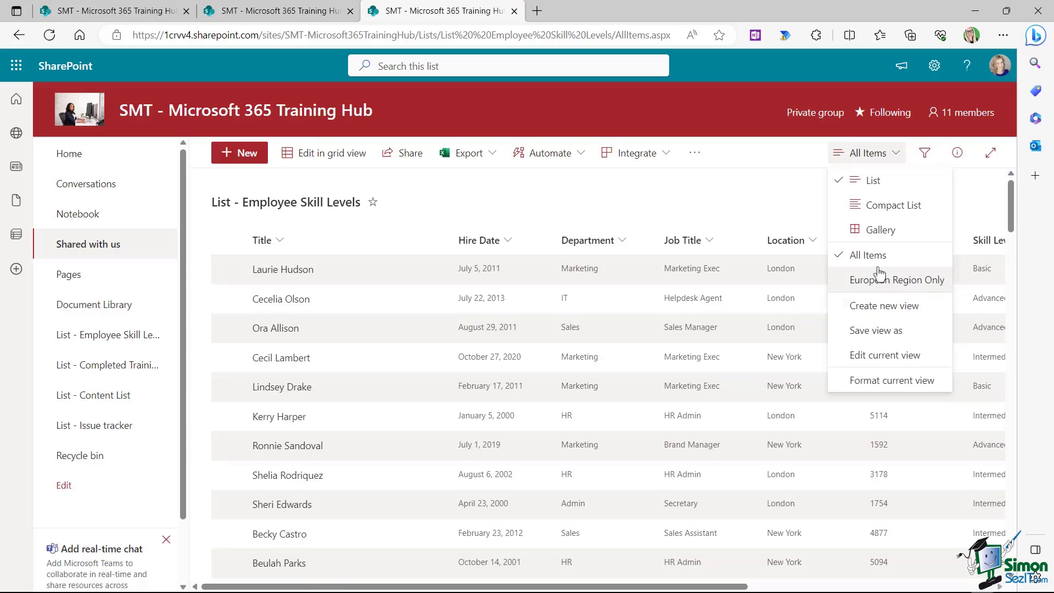
click(739, 184)
click(887, 156)
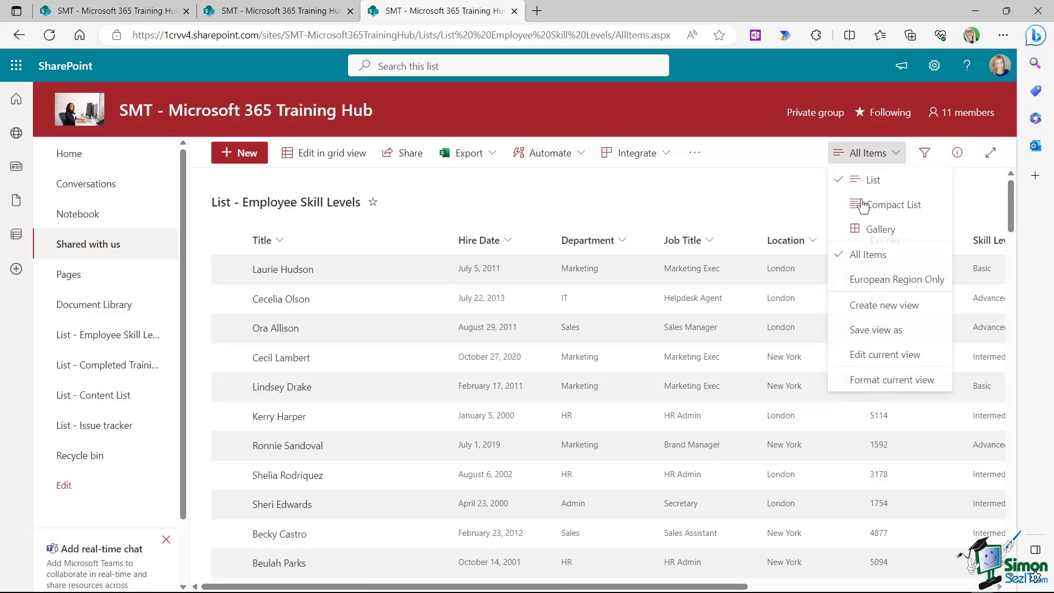
click(863, 281)
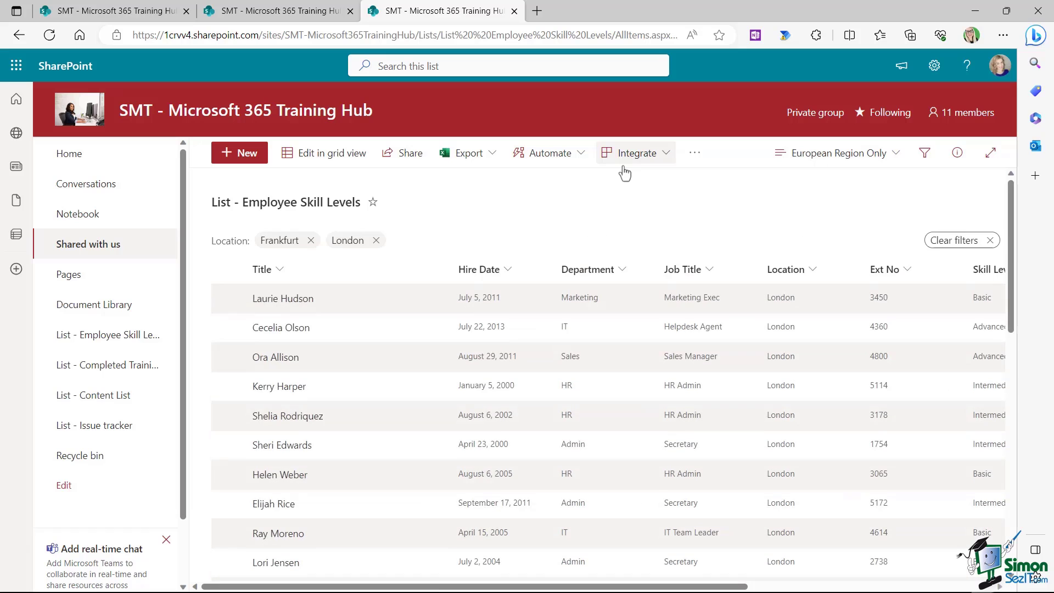
Step: Open the European Region Only view for editing and include the Attachments column among its displayed columns
click(889, 156)
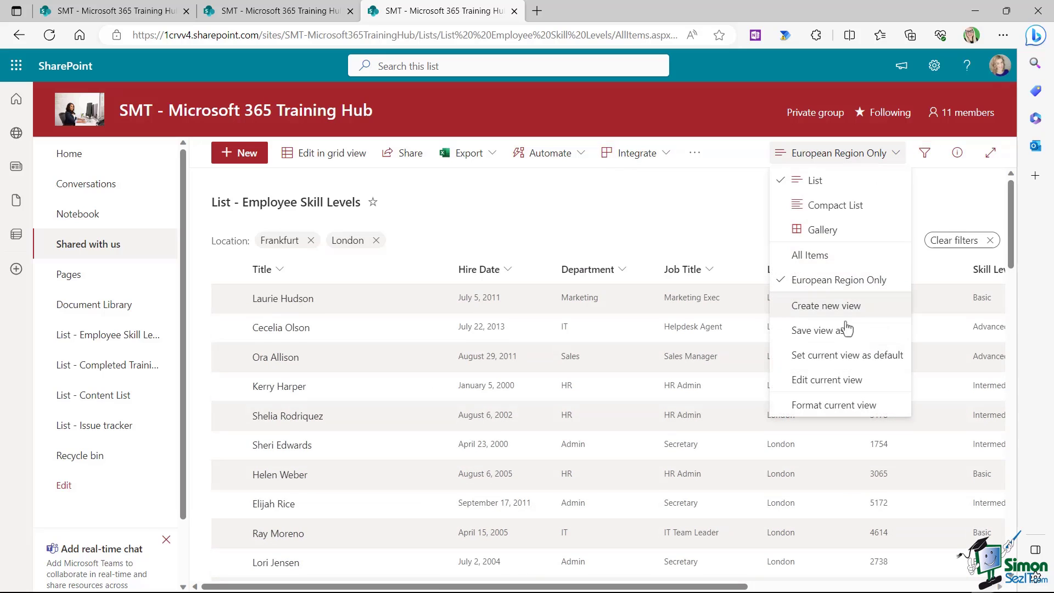
click(828, 381)
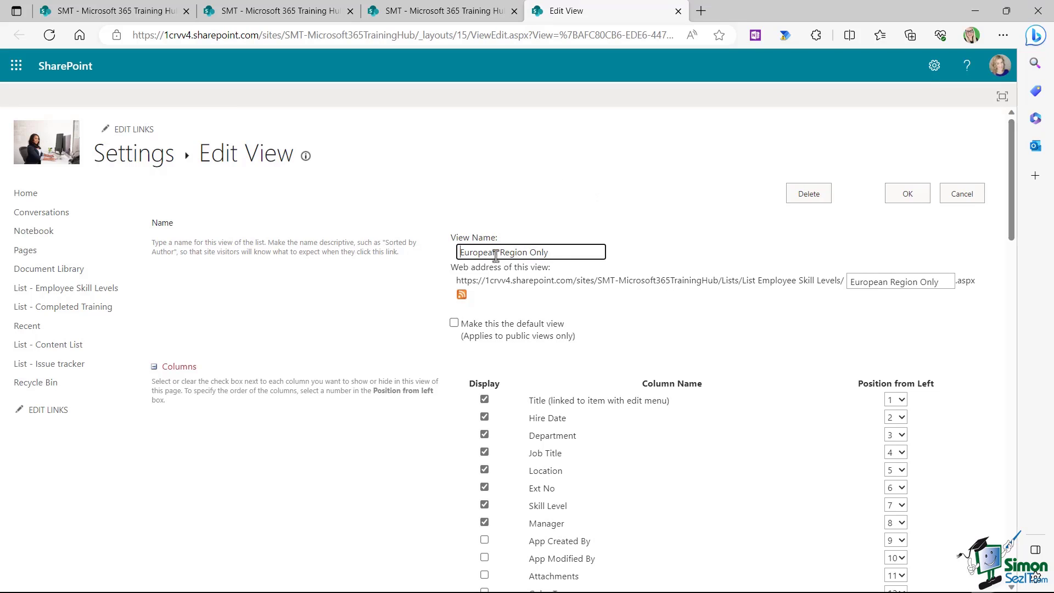
scroll(685, 214, down, 4)
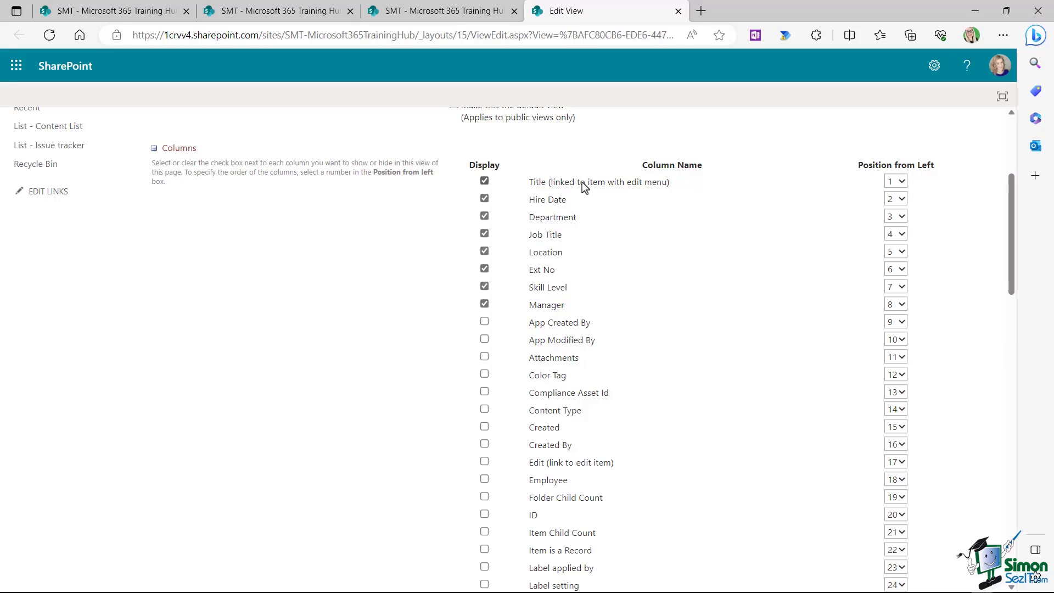
click(901, 181)
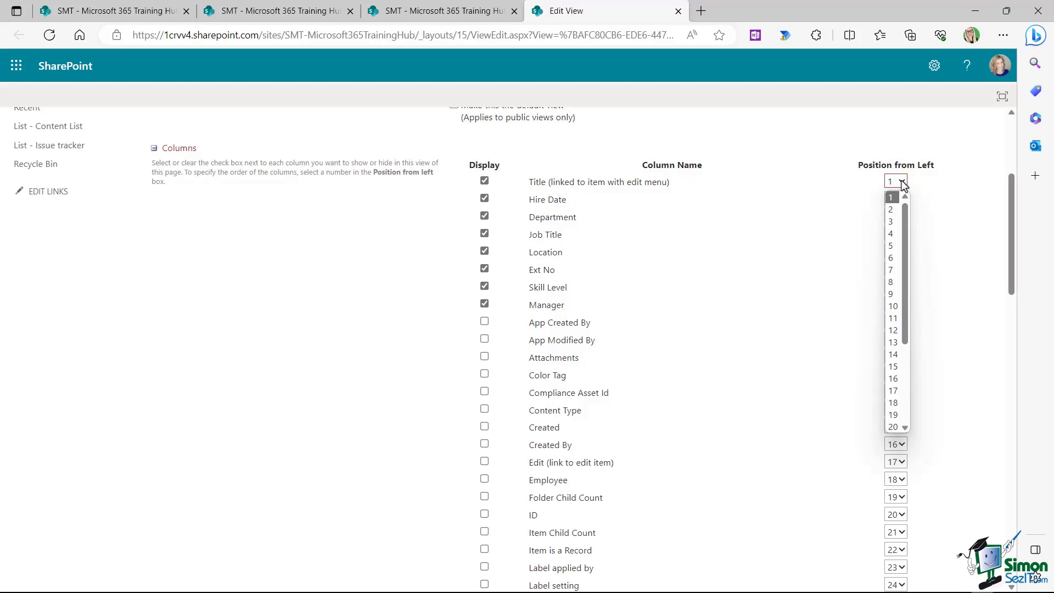
click(801, 131)
scroll(689, 222, down, 1)
scroll(688, 221, down, 2)
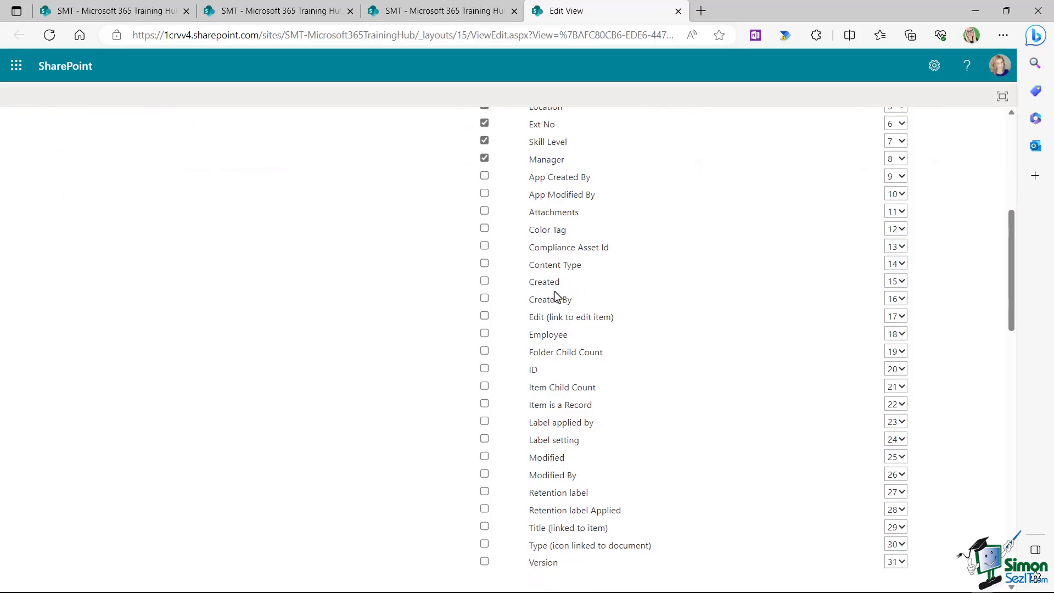
scroll(616, 344, down, 4)
scroll(616, 343, up, 5)
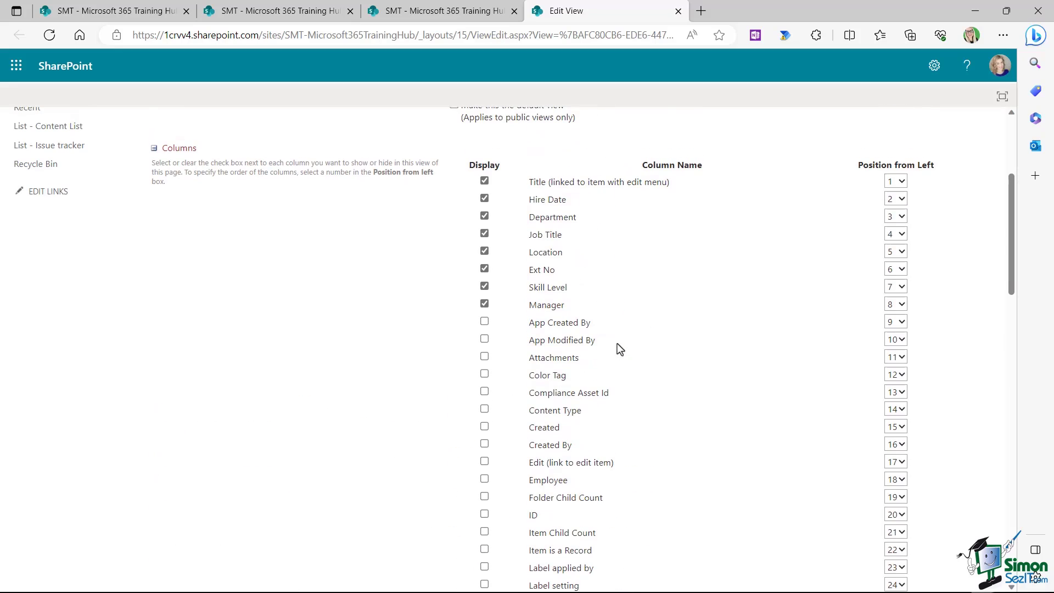
scroll(606, 292, down, 2)
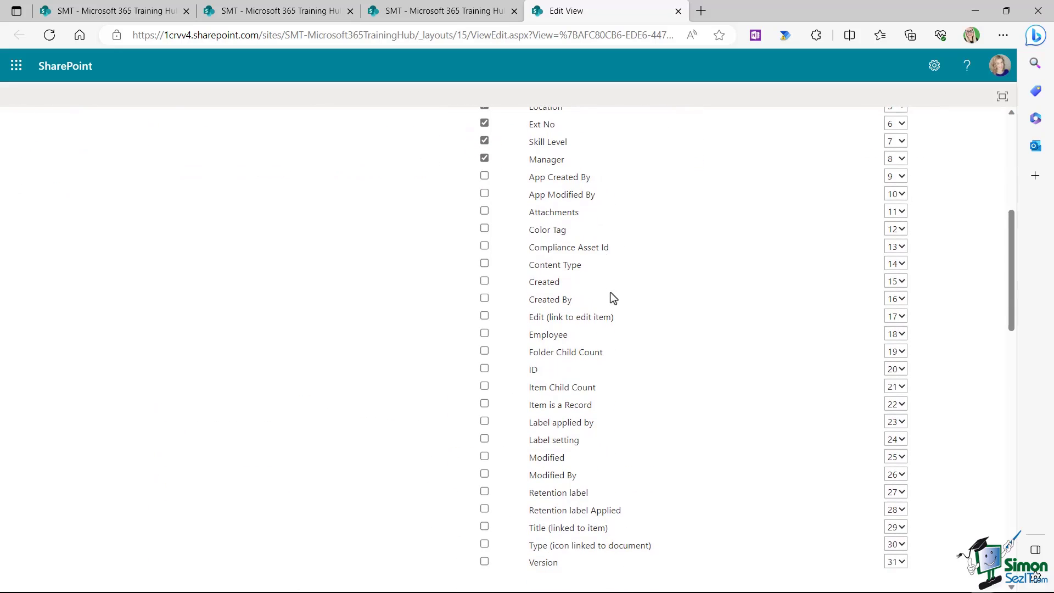
click(484, 211)
Step: Set the view's first sort column to Title (linked to item), in ascending order
scroll(670, 244, down, 8)
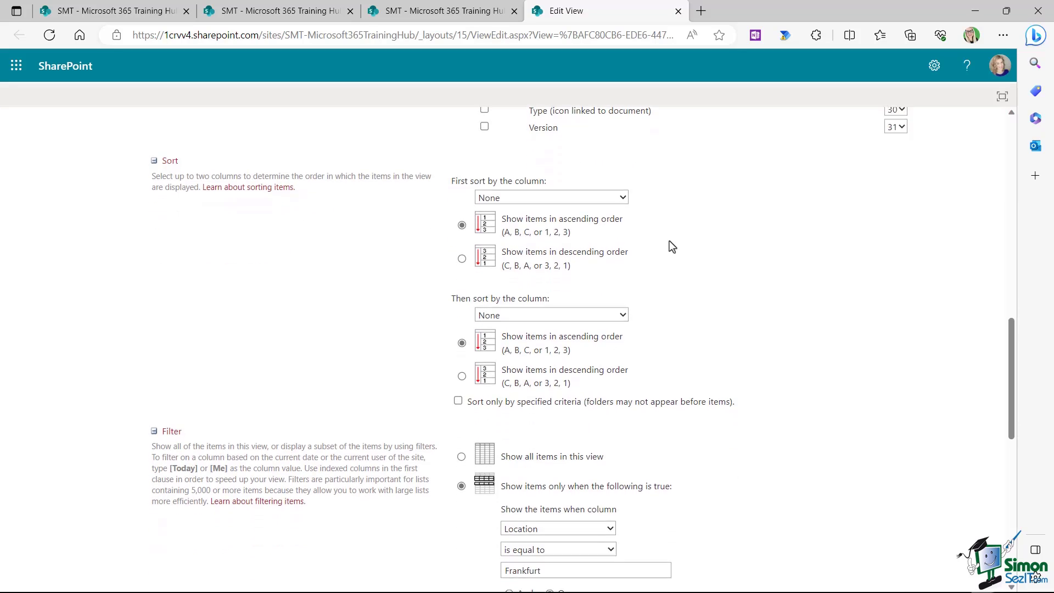
scroll(682, 251, down, 1)
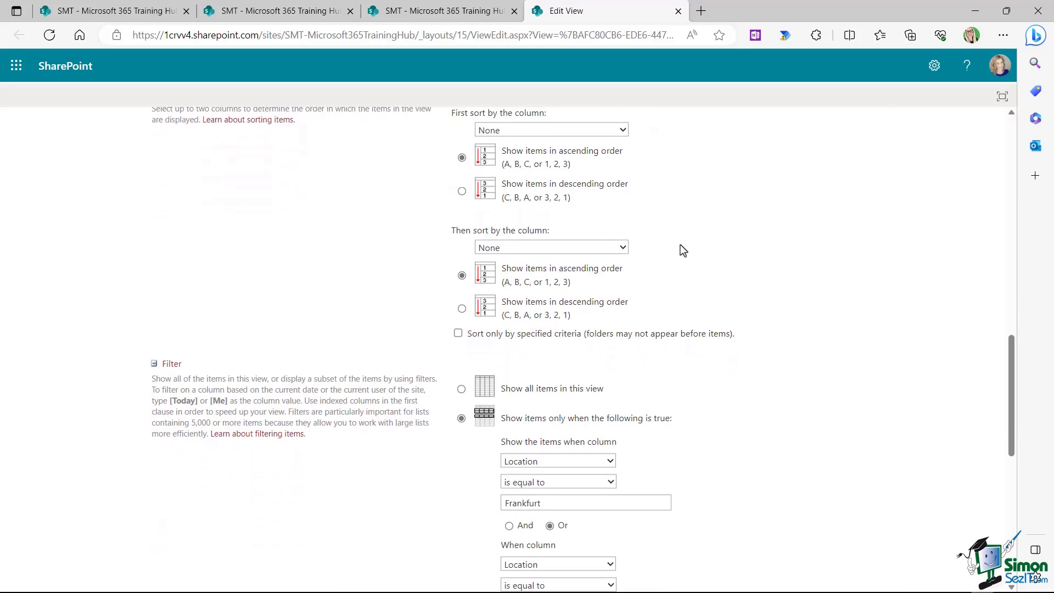
scroll(682, 250, up, 1)
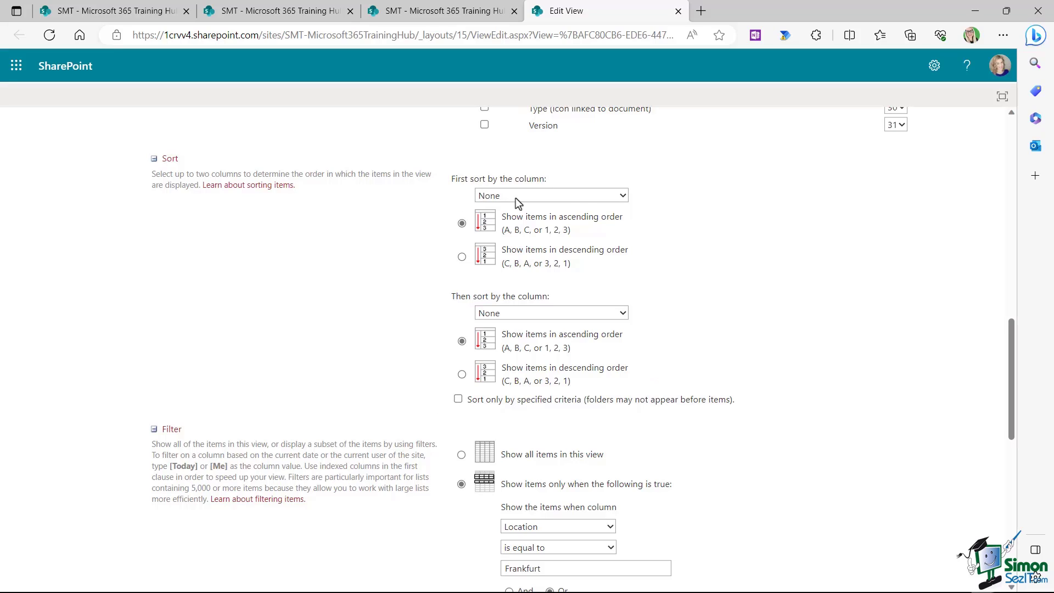
click(623, 196)
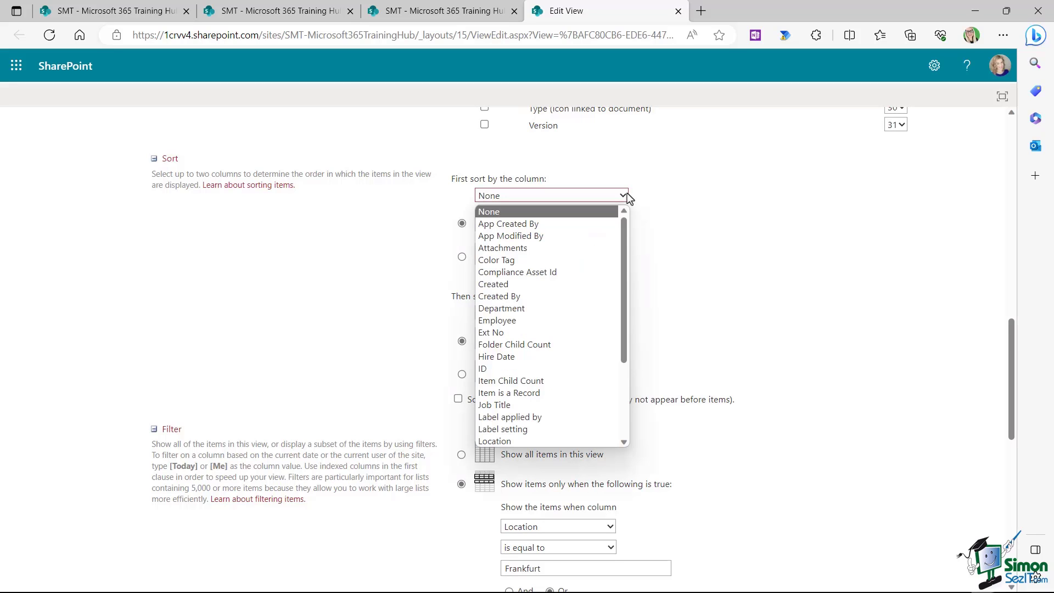
scroll(593, 328, down, 3)
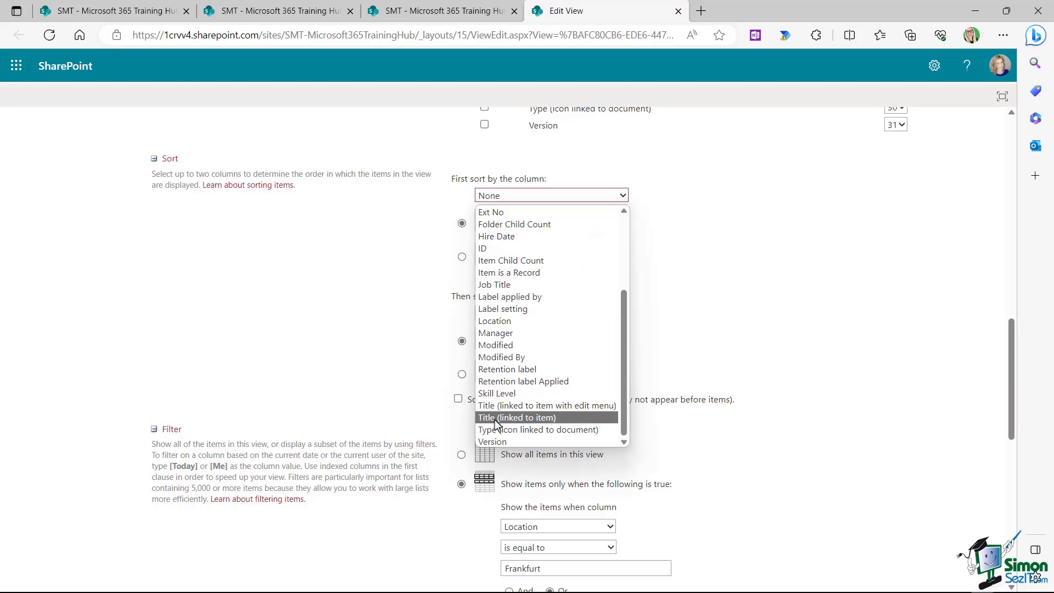
click(576, 417)
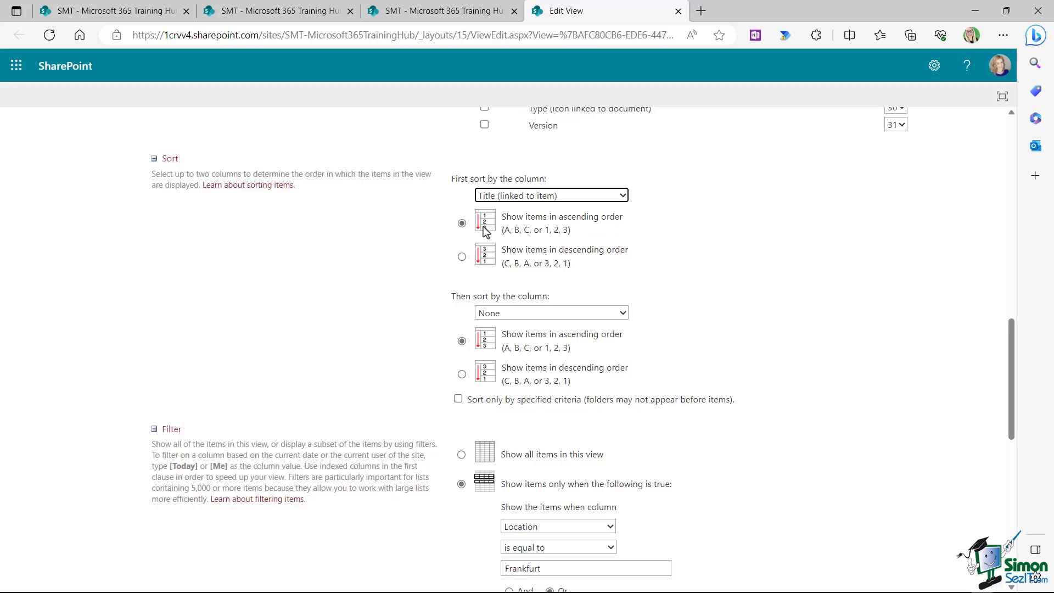
Step: Set the view's second sort column to Location, in ascending order
scroll(729, 235, down, 1)
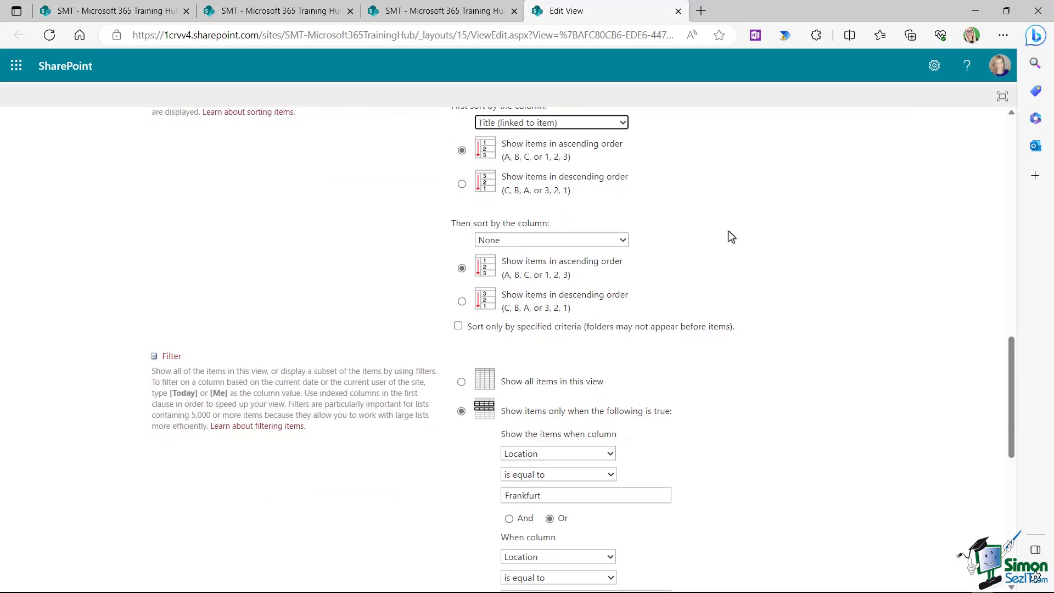
click(623, 240)
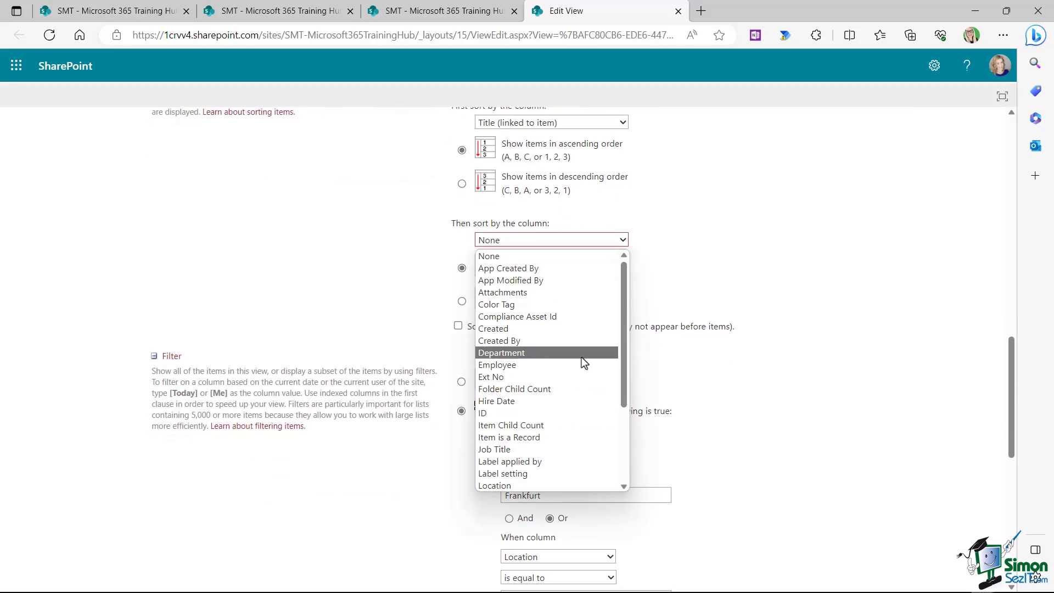
scroll(513, 449, down, 1)
click(512, 449)
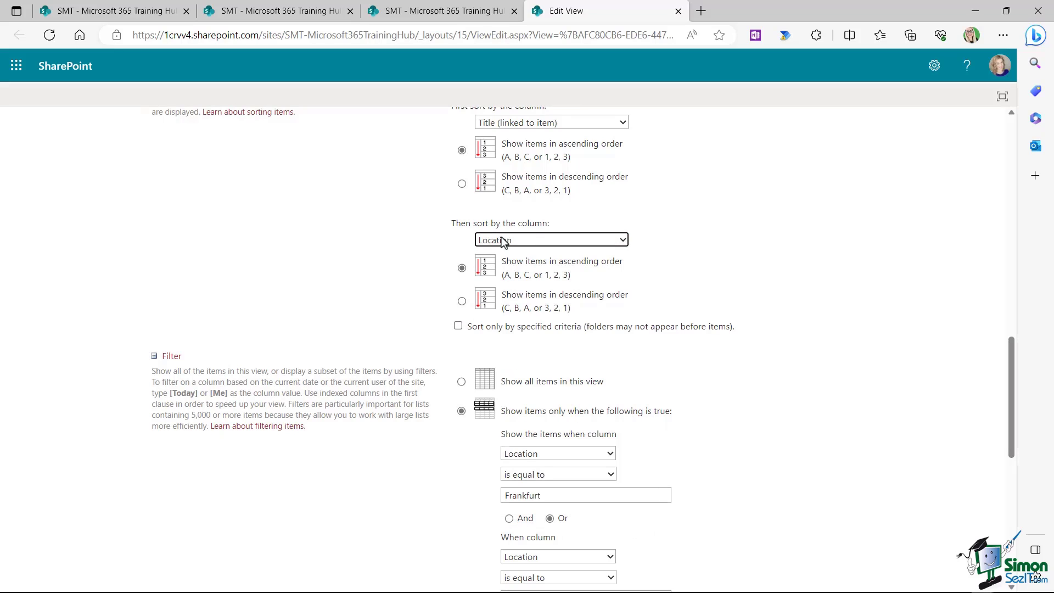
Step: Review the view's filter and remaining settings, save the edited view and check the resulting list
scroll(706, 252, down, 4)
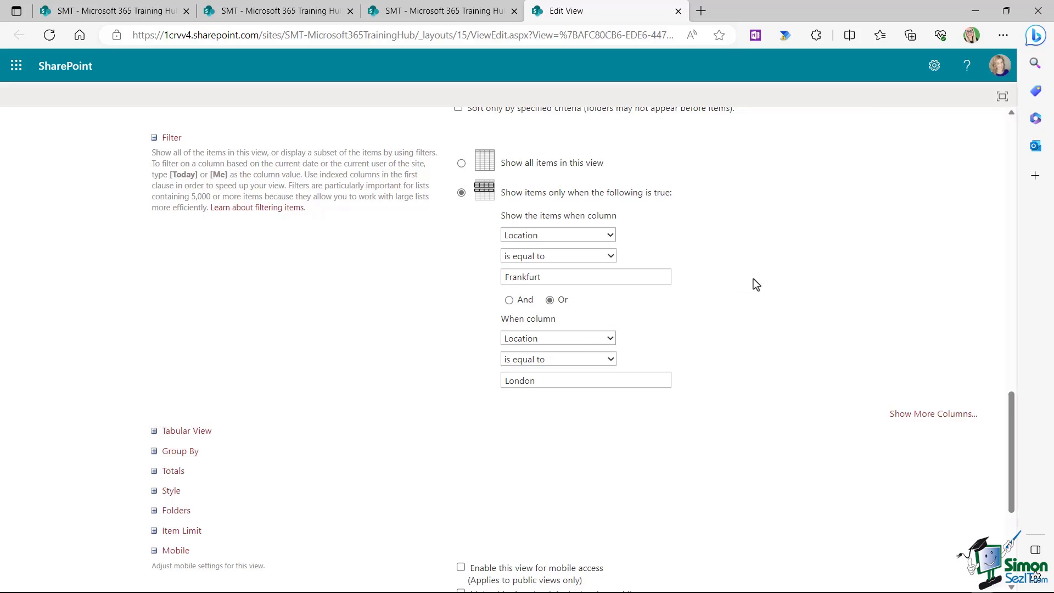
scroll(753, 279, down, 1)
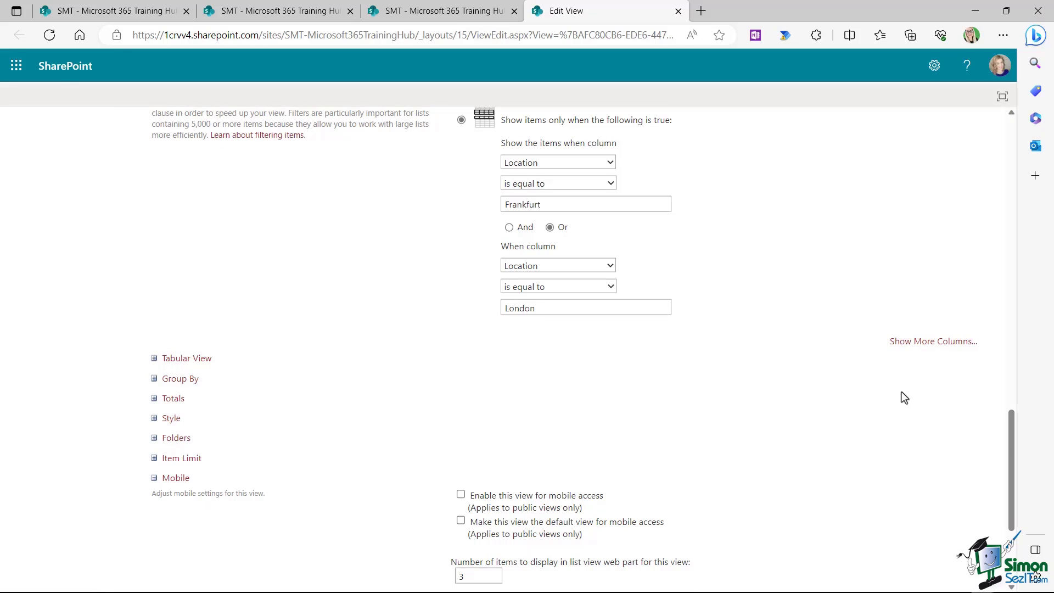
scroll(1010, 440, up, 1)
drag(1009, 393, 985, 123)
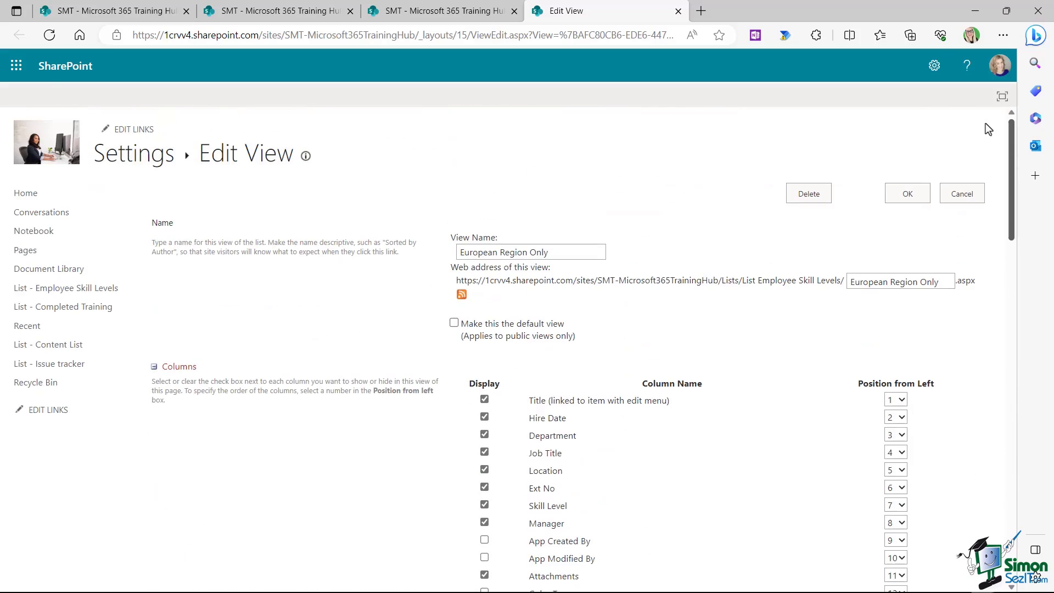
click(907, 194)
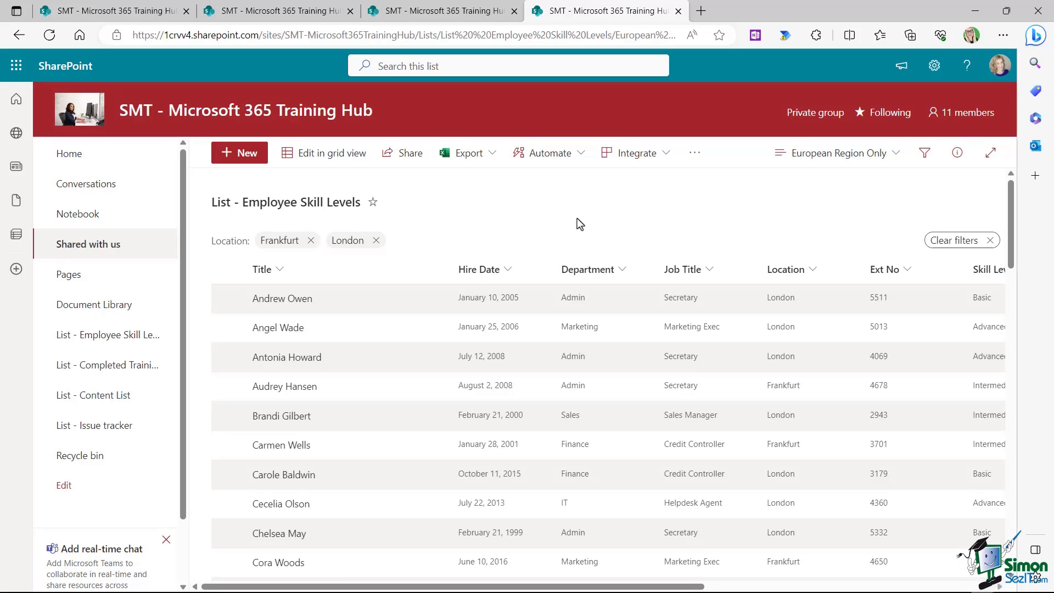
scroll(577, 218, down, 1)
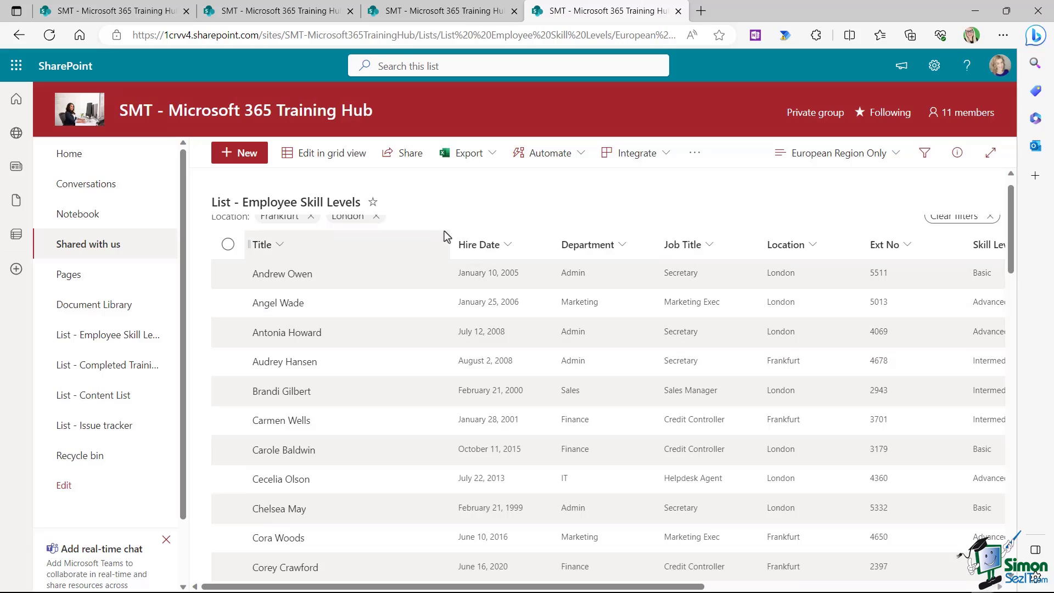
scroll(514, 220, up, 1)
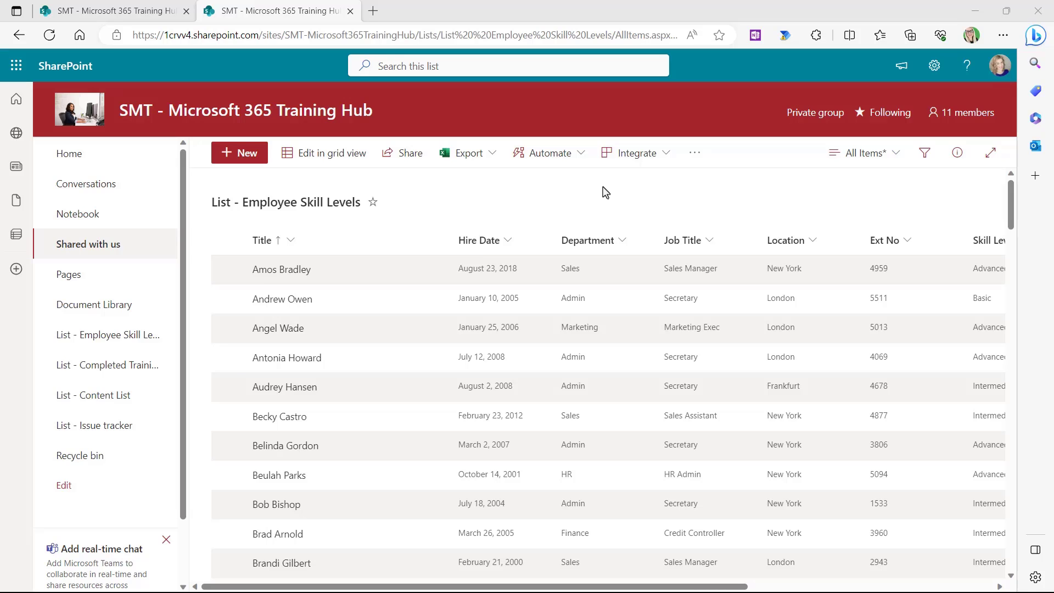
Step: Check which views the Employee Skill Levels list offers and look through the rows of All Items
click(894, 157)
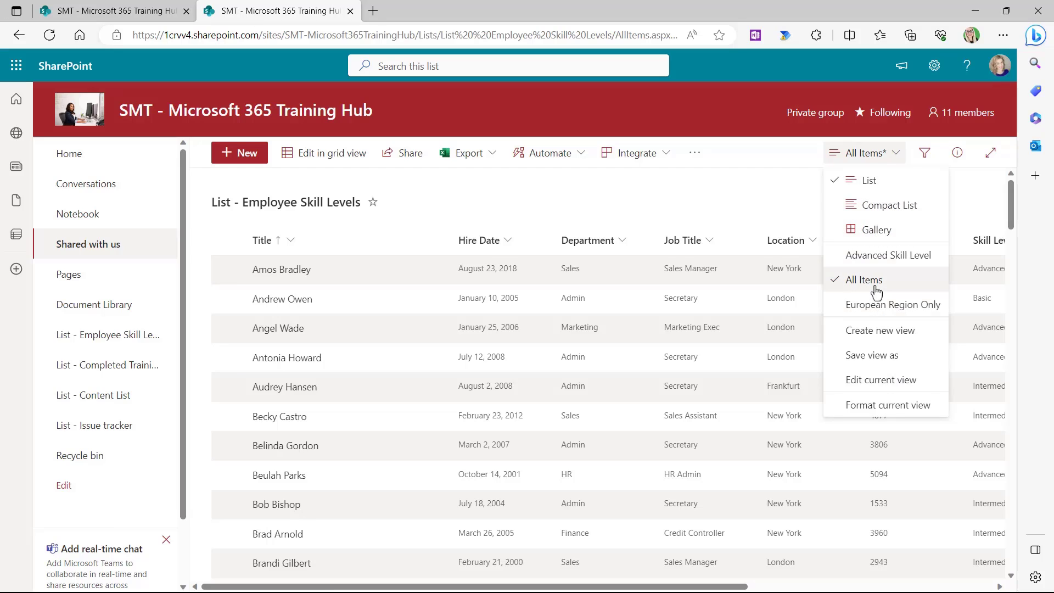
click(715, 124)
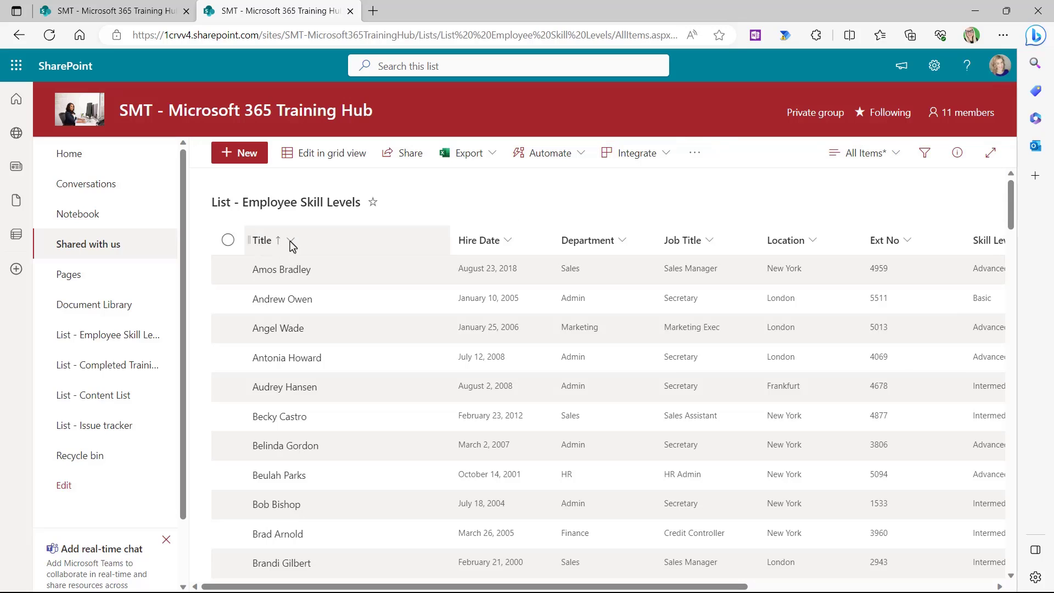
scroll(297, 305, down, 5)
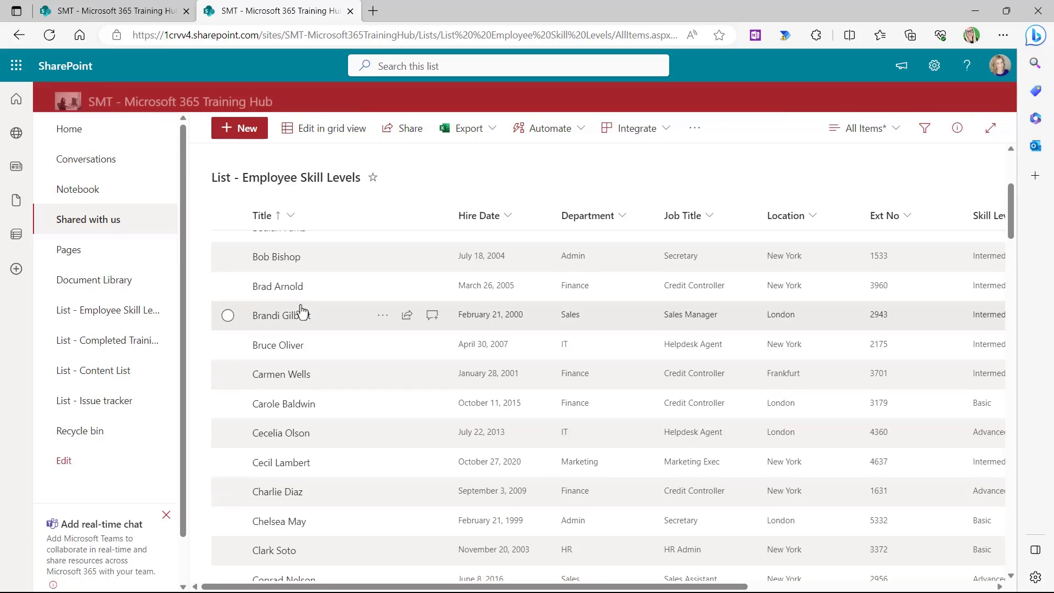
scroll(301, 310, up, 5)
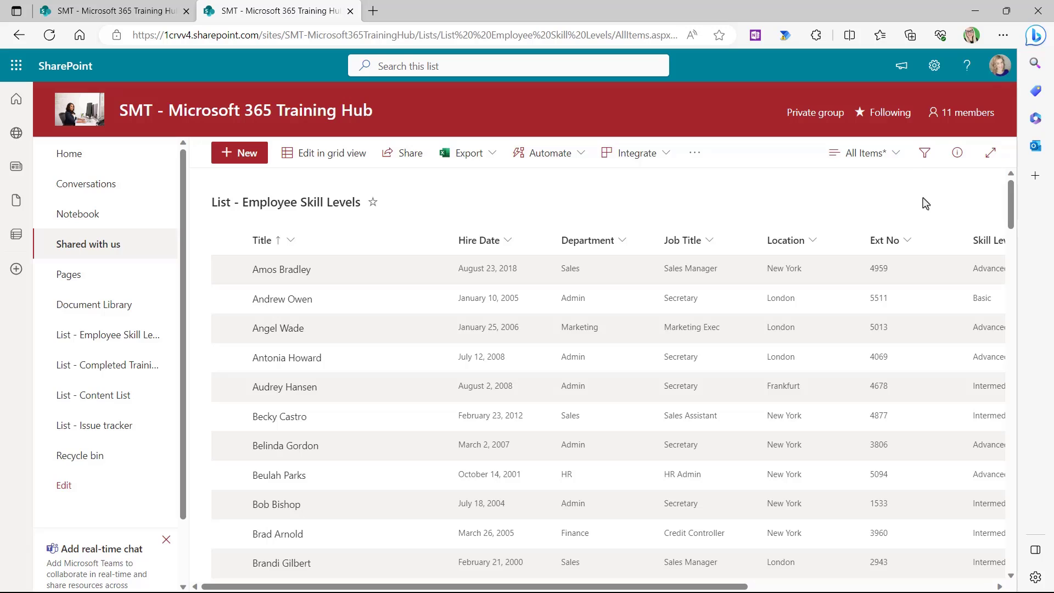
Step: Open the formatting options of the All Items view and its alternating row styles for editing
click(895, 155)
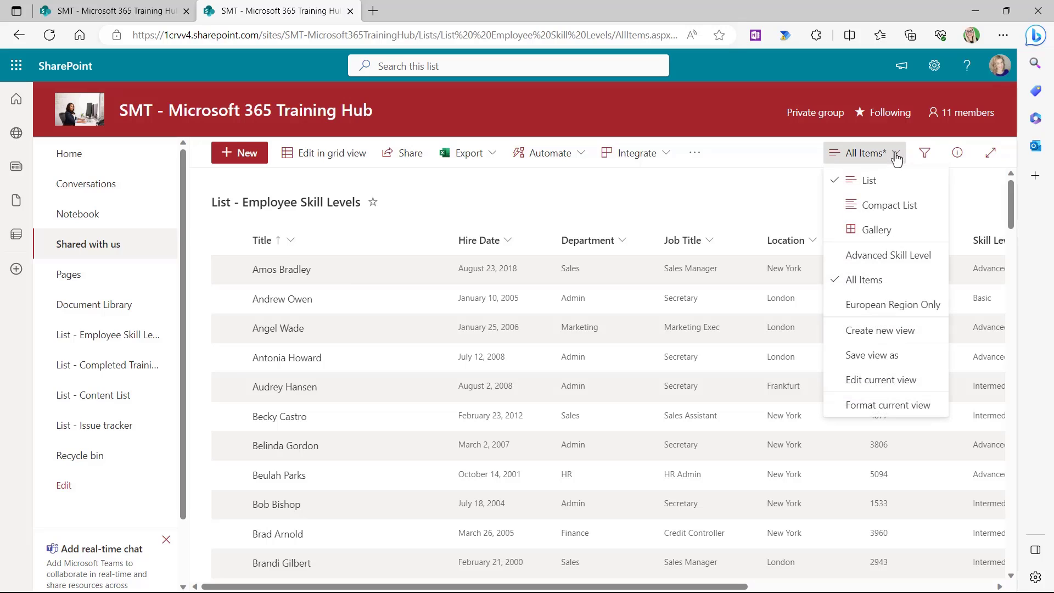
click(878, 406)
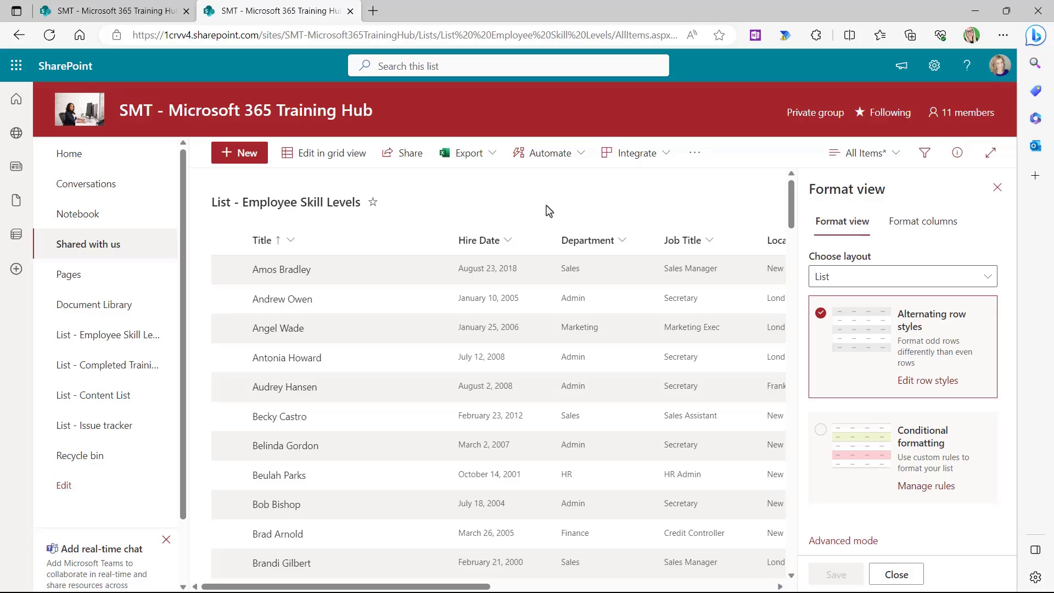
click(925, 381)
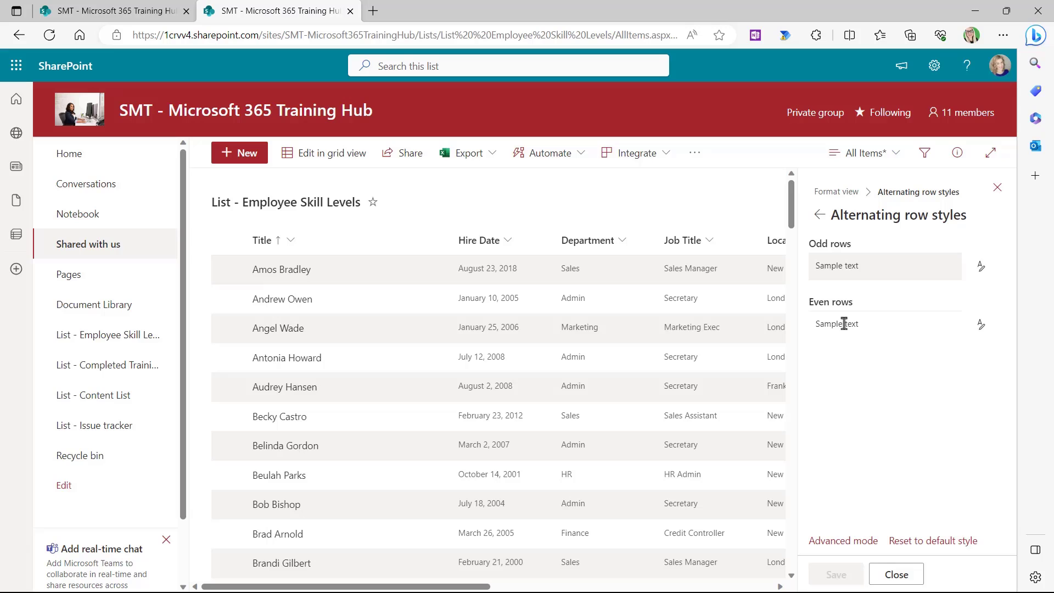
Step: Fill the odd rows with light teal and the even rows with light red
click(981, 266)
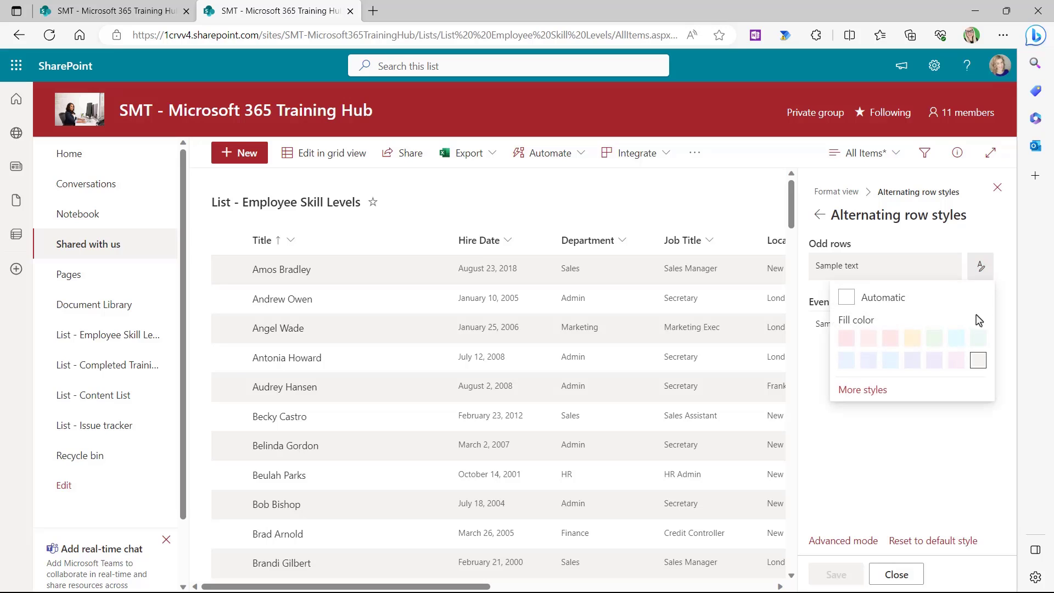
click(978, 338)
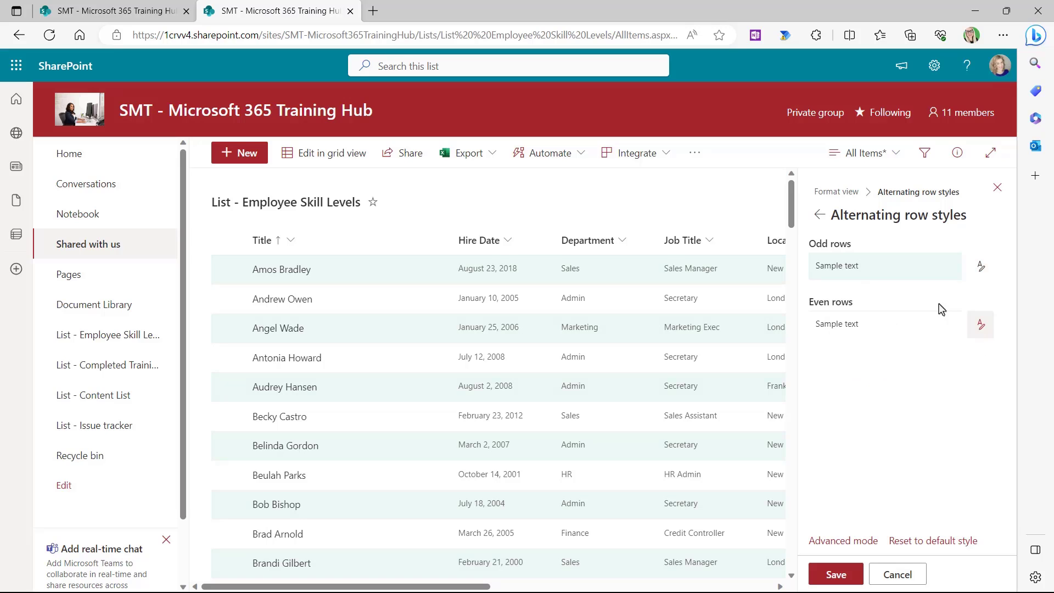
click(981, 328)
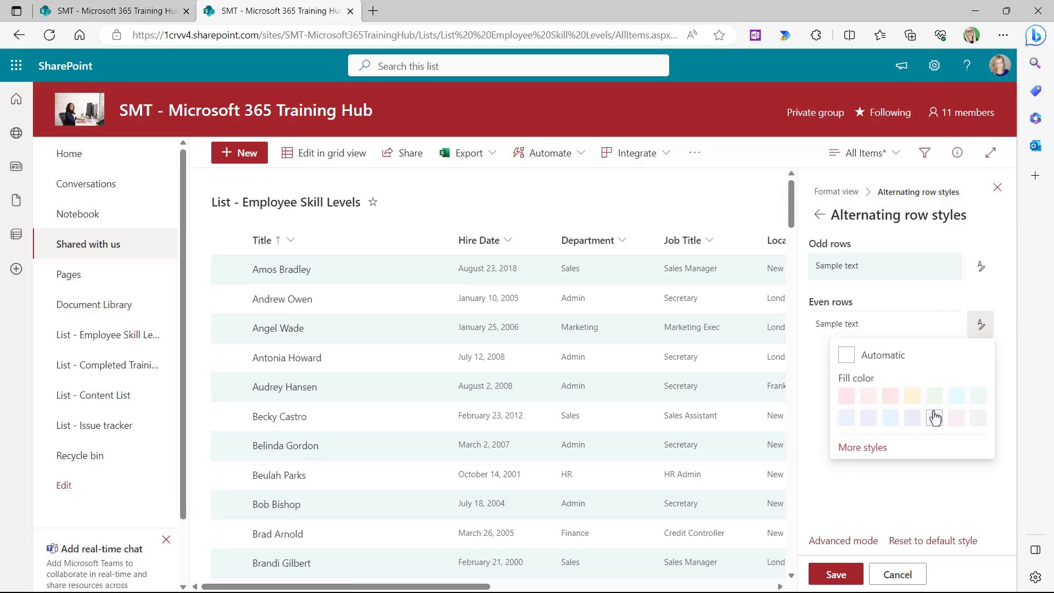
click(890, 397)
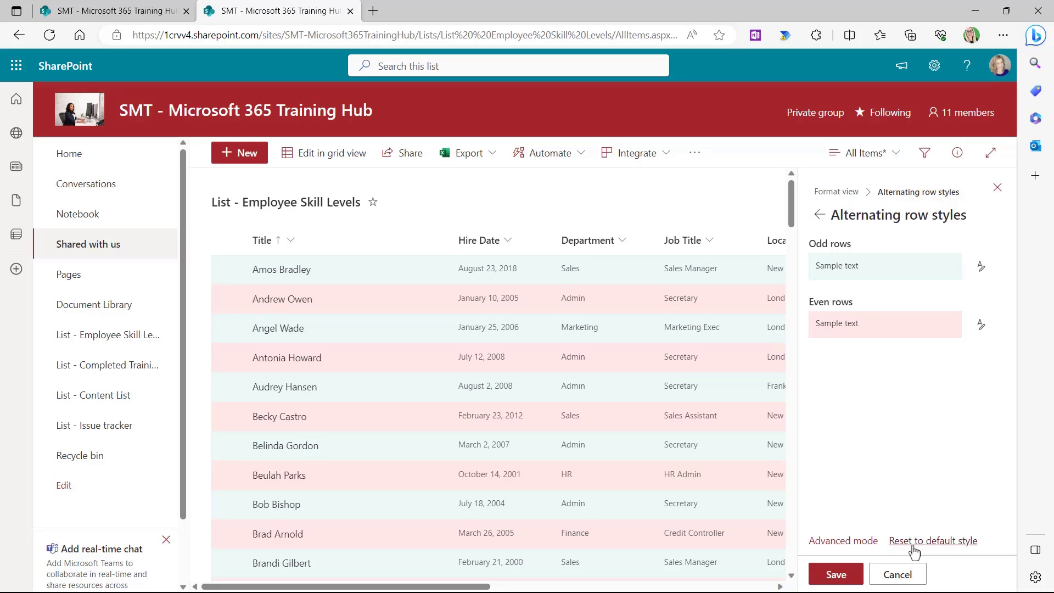
Step: Reset the alternating row styles to the default style and return to the main view formatting options
click(931, 541)
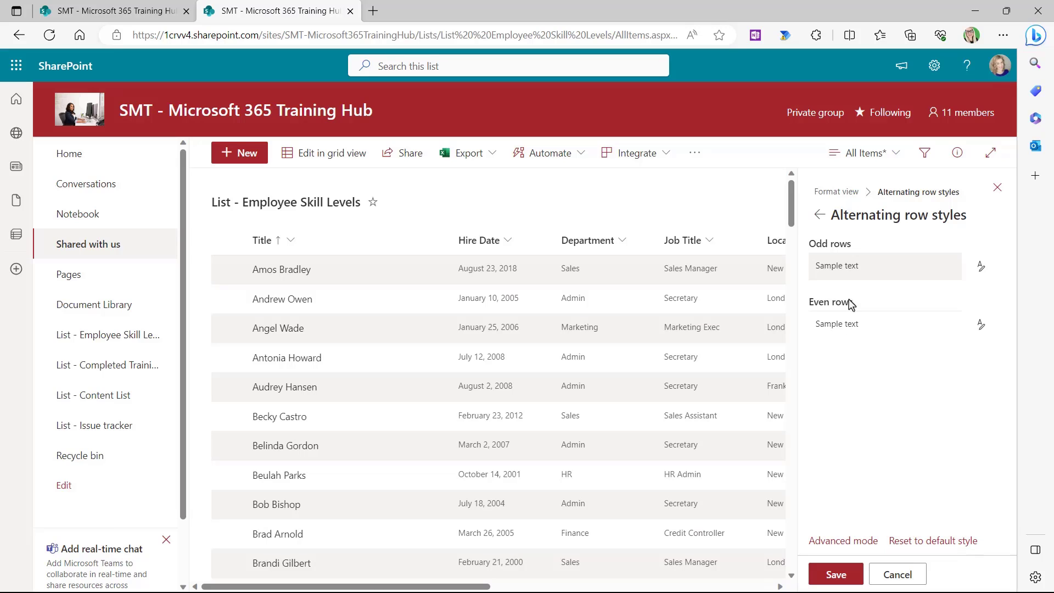
click(822, 215)
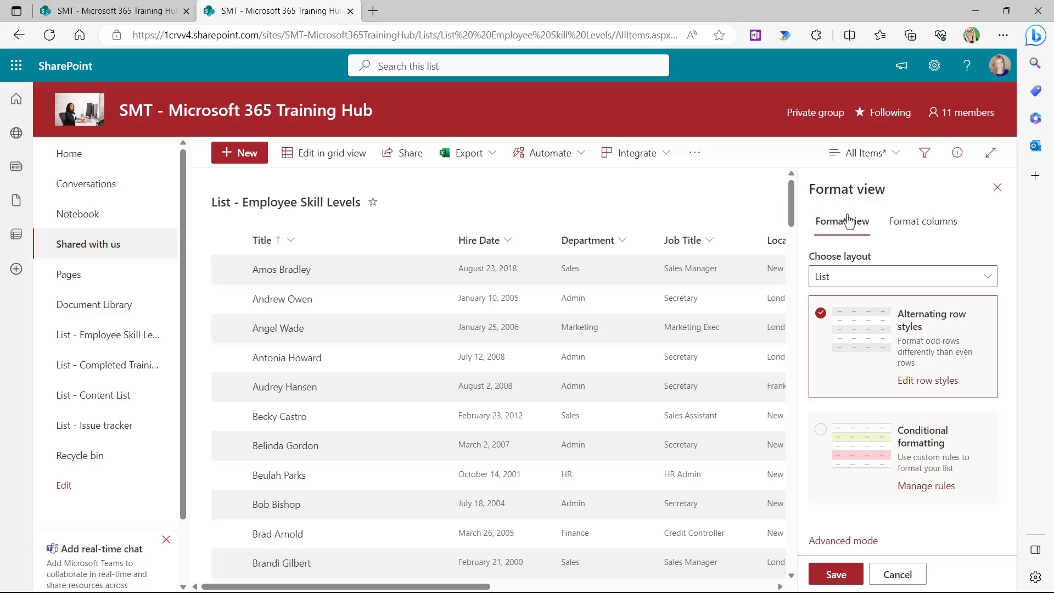
Step: Turn off the alternating row styles, enable conditional formatting and give the all-values rule no style
click(820, 318)
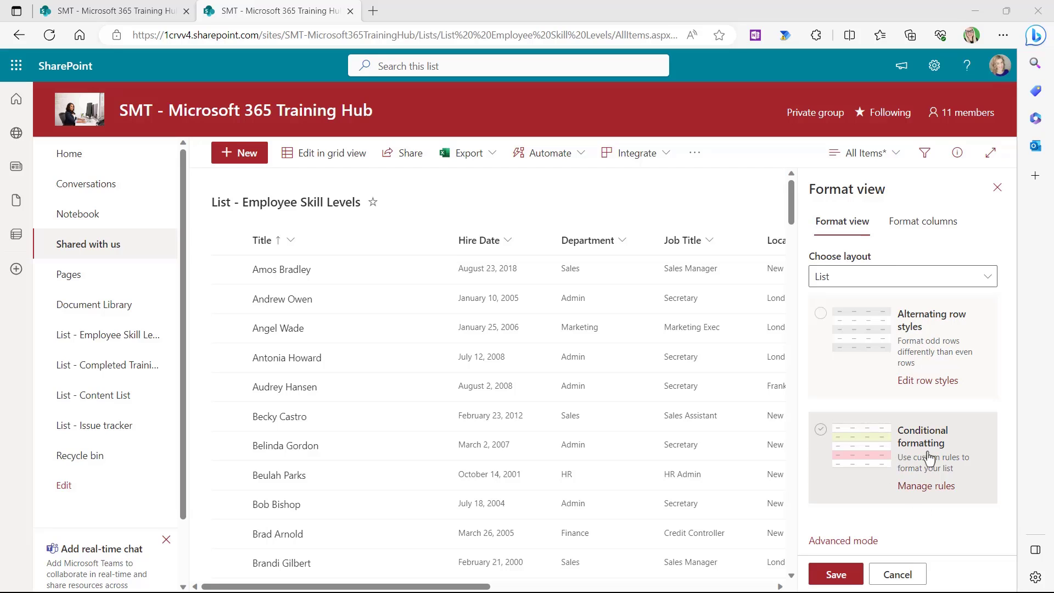
click(821, 434)
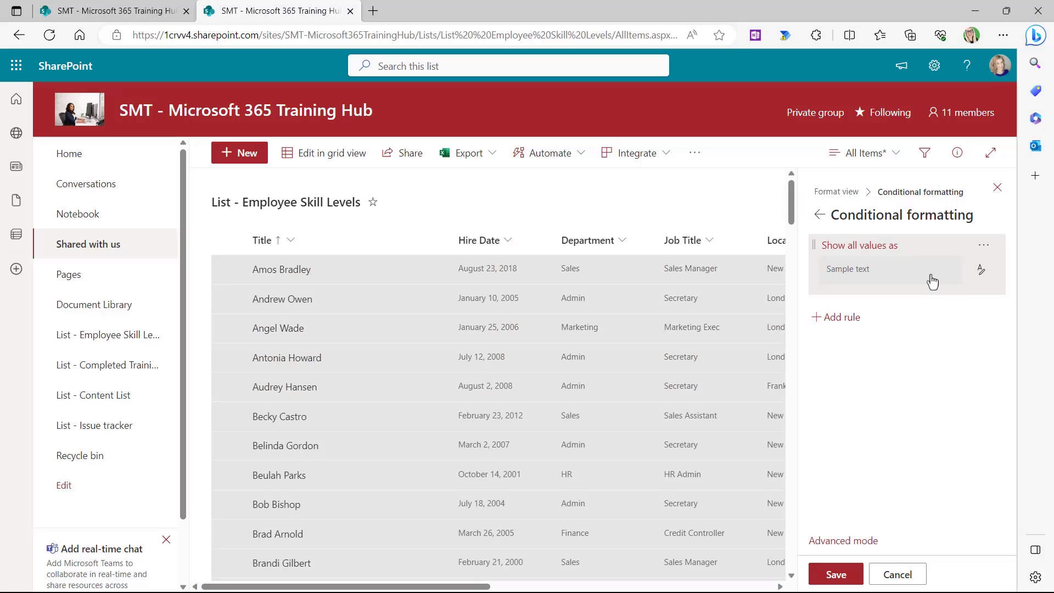
click(982, 274)
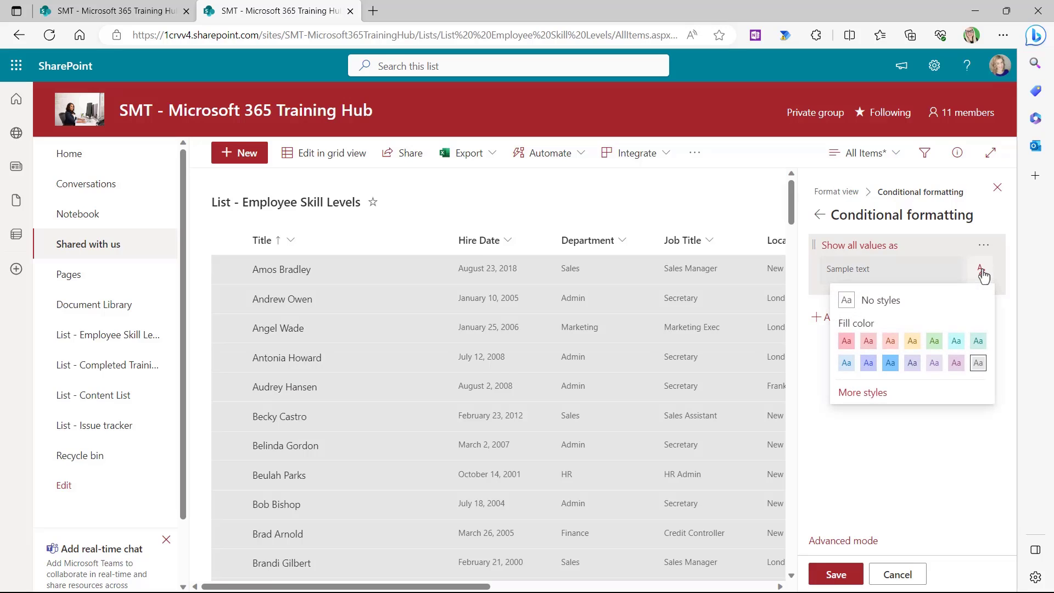
click(875, 306)
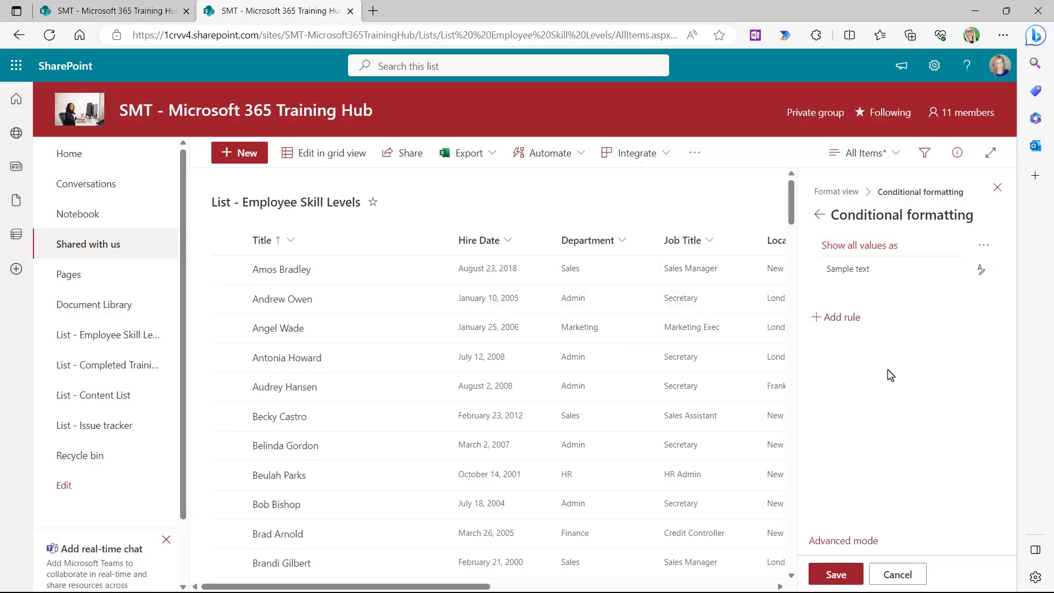
Step: Add a conditional formatting rule for list items whose Department is equal to Admin
click(839, 318)
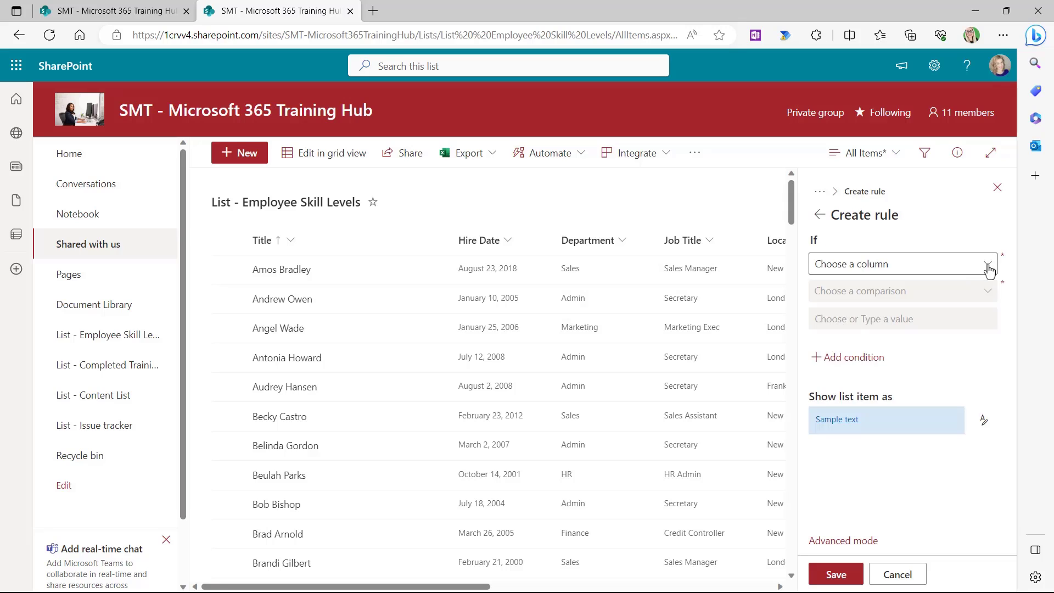
click(990, 269)
click(837, 337)
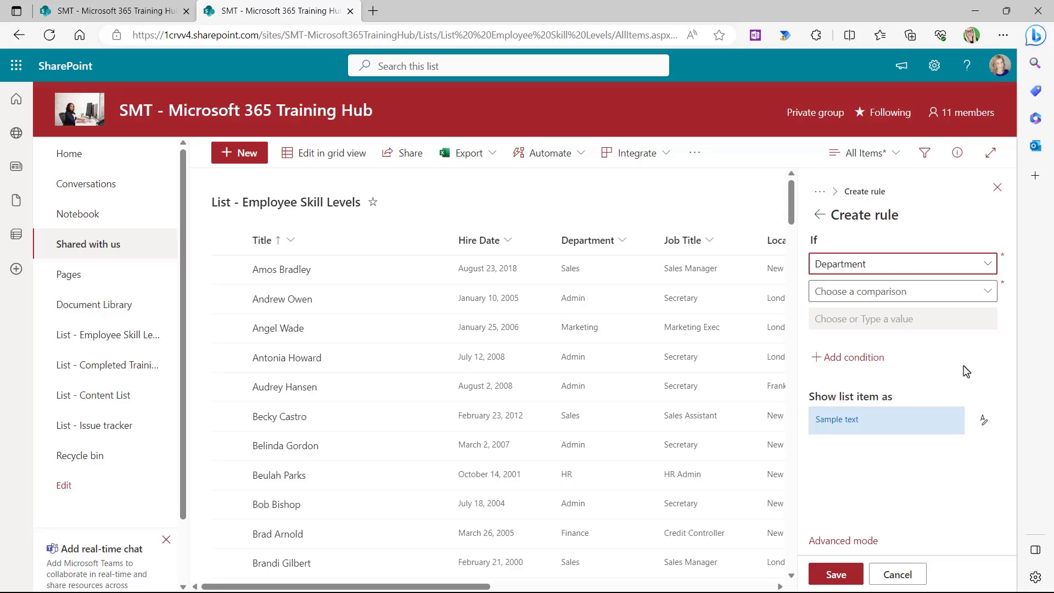
click(982, 296)
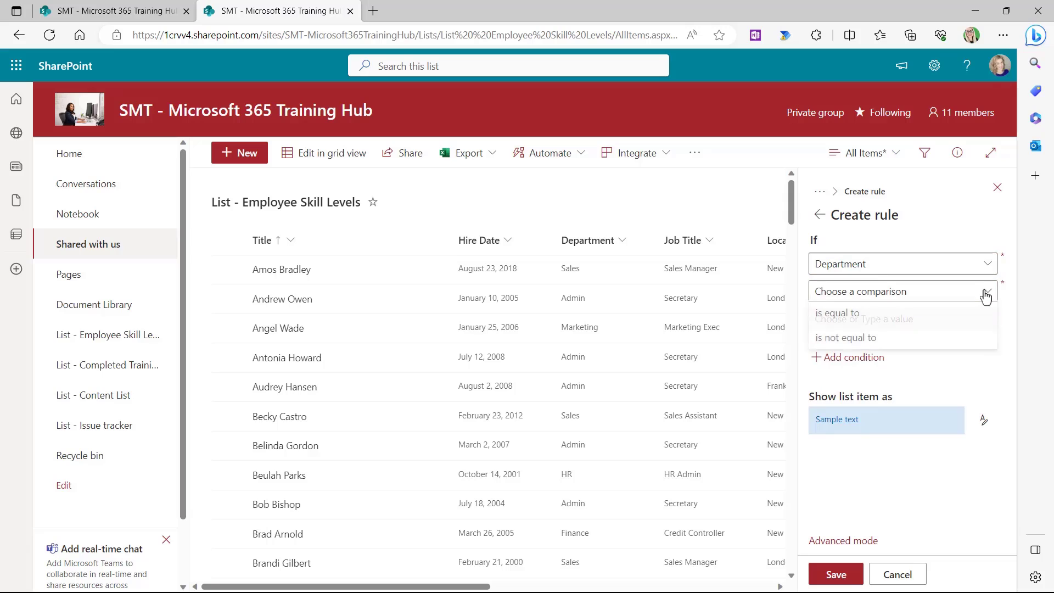
click(866, 319)
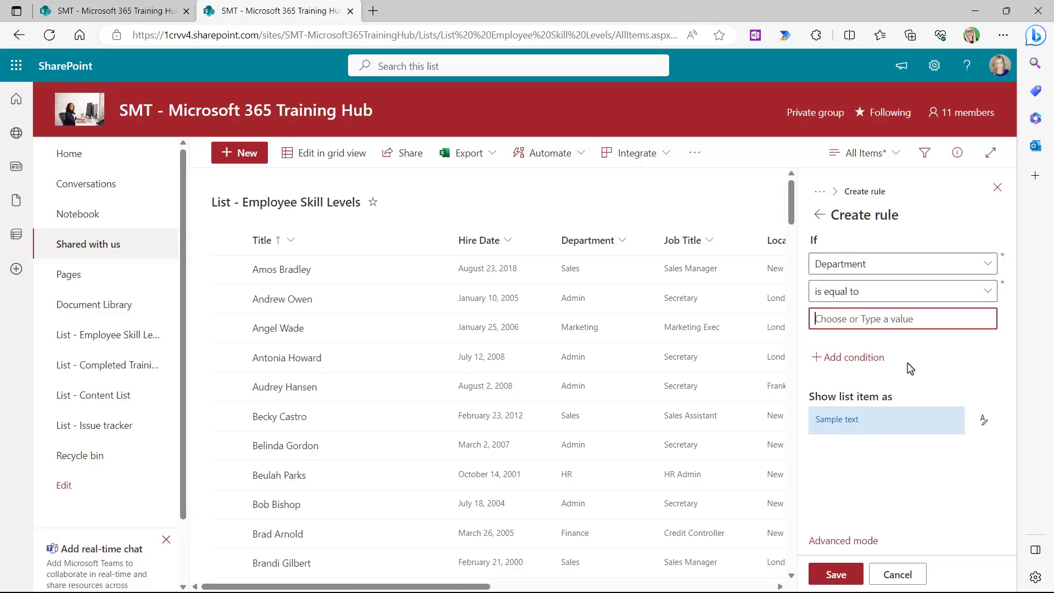
text(Admin)
Step: Give the Admin rule a light purple fill, save the view formatting and close its settings
click(983, 421)
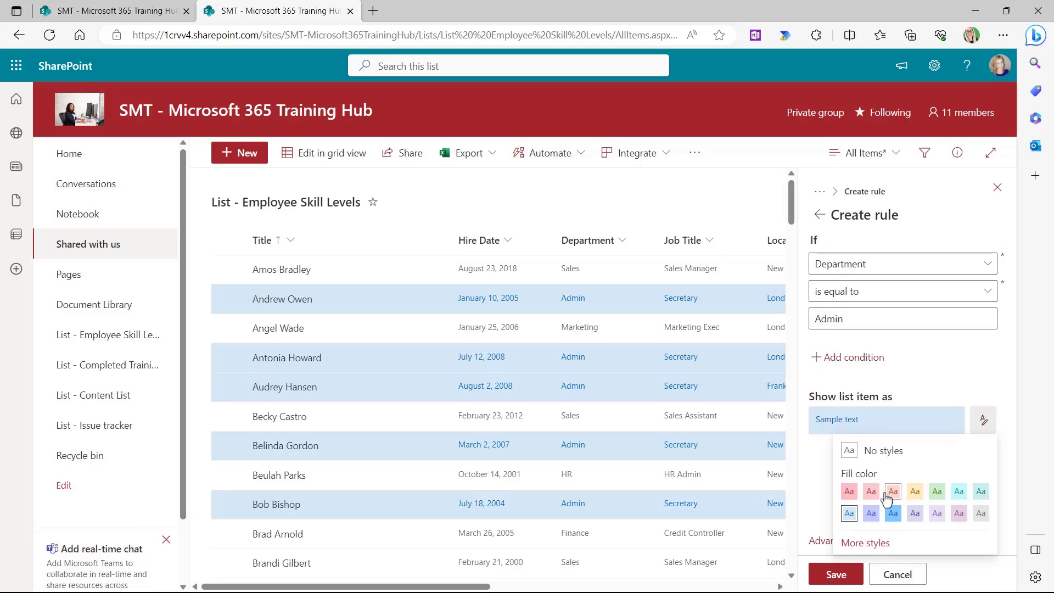
click(937, 512)
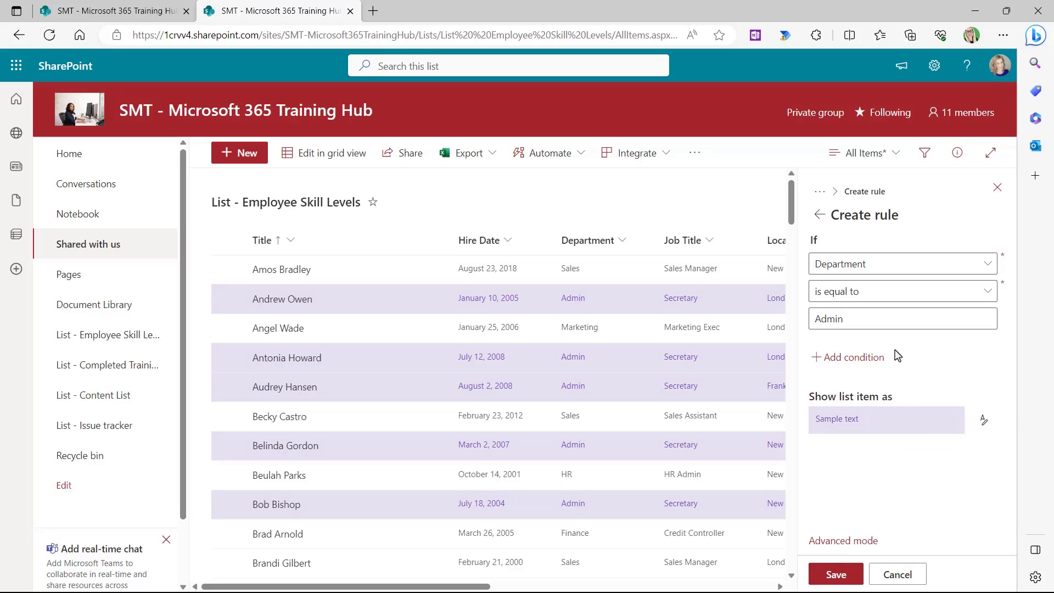
click(835, 575)
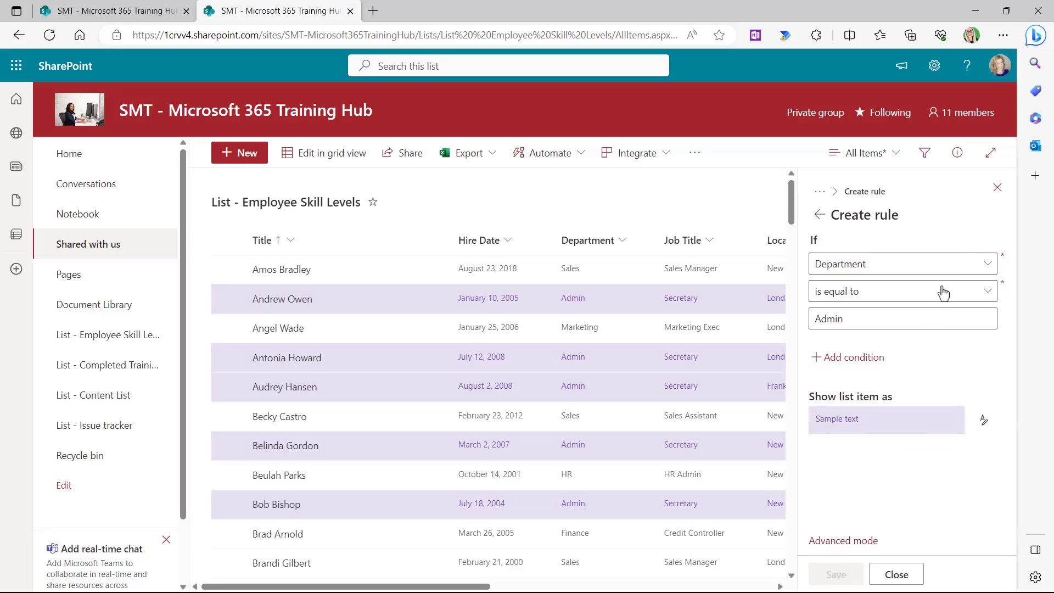
click(996, 188)
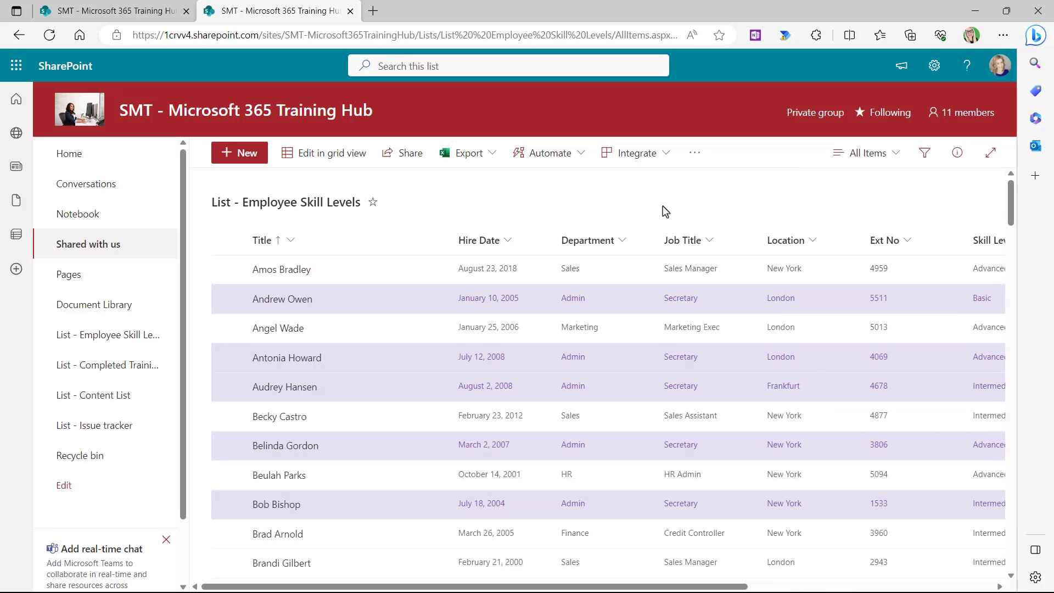
Step: Reopen the Admin rule of the All Items view, add a second condition and set the Department value to Marketing
scroll(664, 209, down, 1)
scroll(663, 211, up, 1)
scroll(640, 202, down, 1)
scroll(640, 202, down, 10)
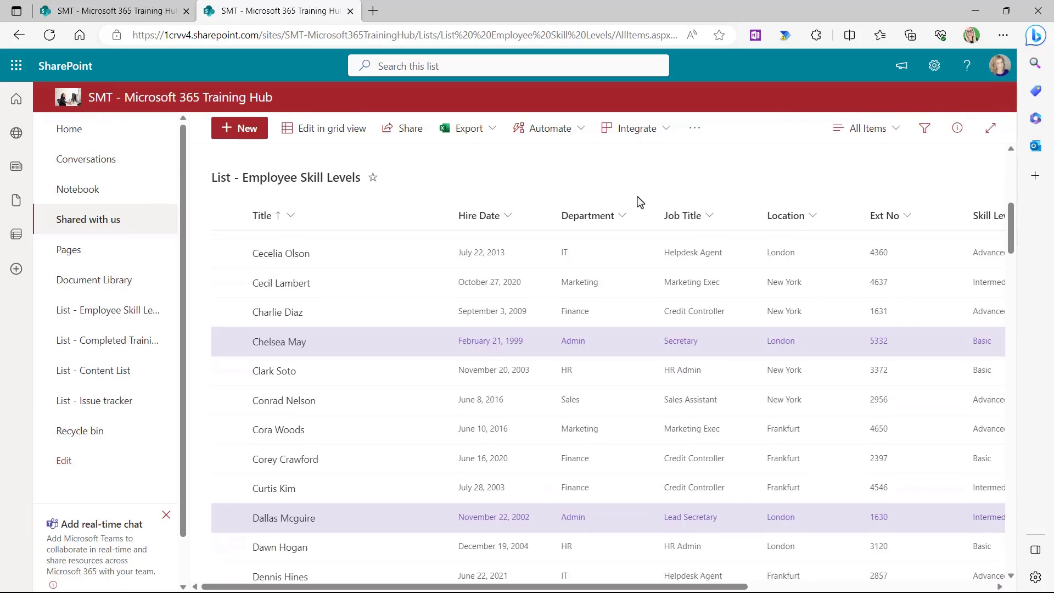
scroll(639, 202, up, 10)
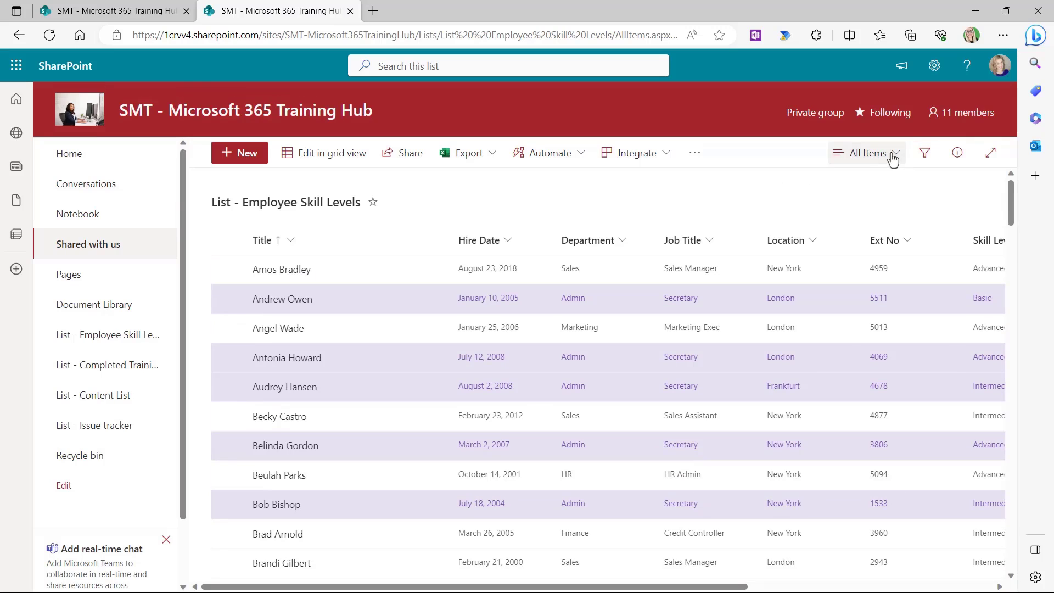
click(888, 154)
click(871, 381)
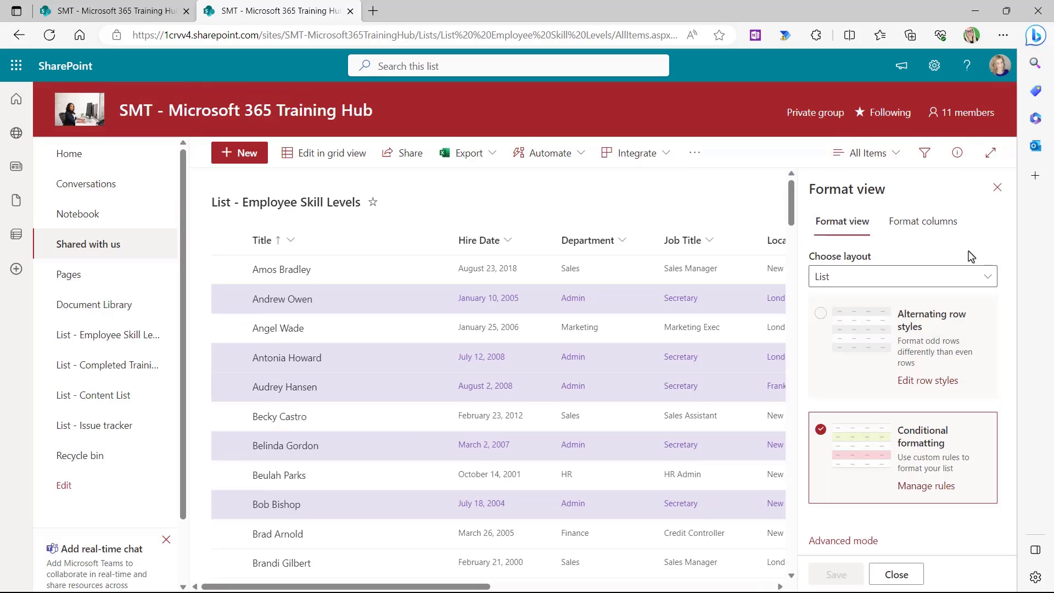
click(927, 487)
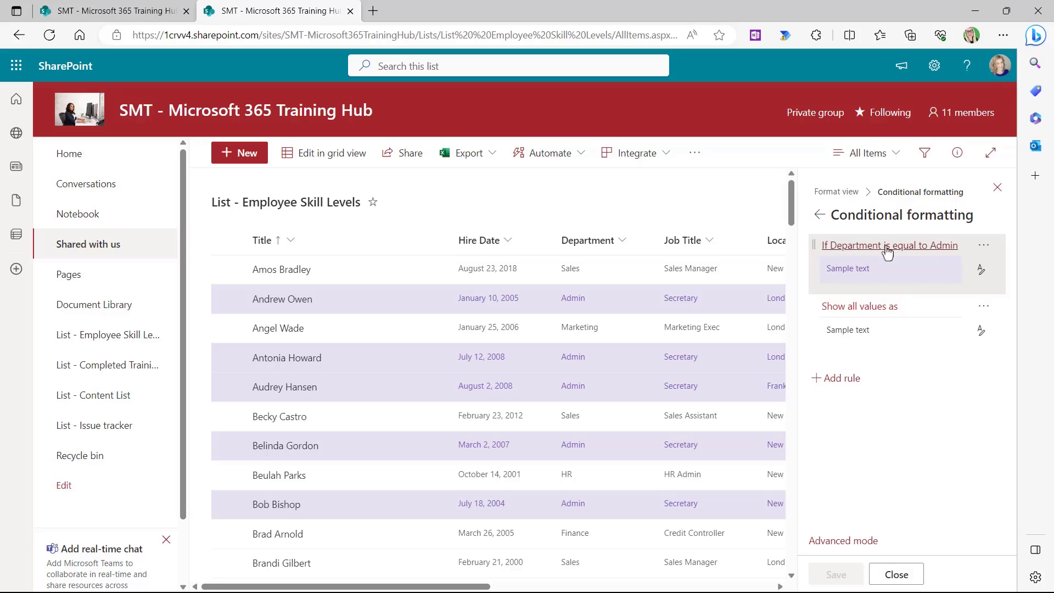
click(983, 248)
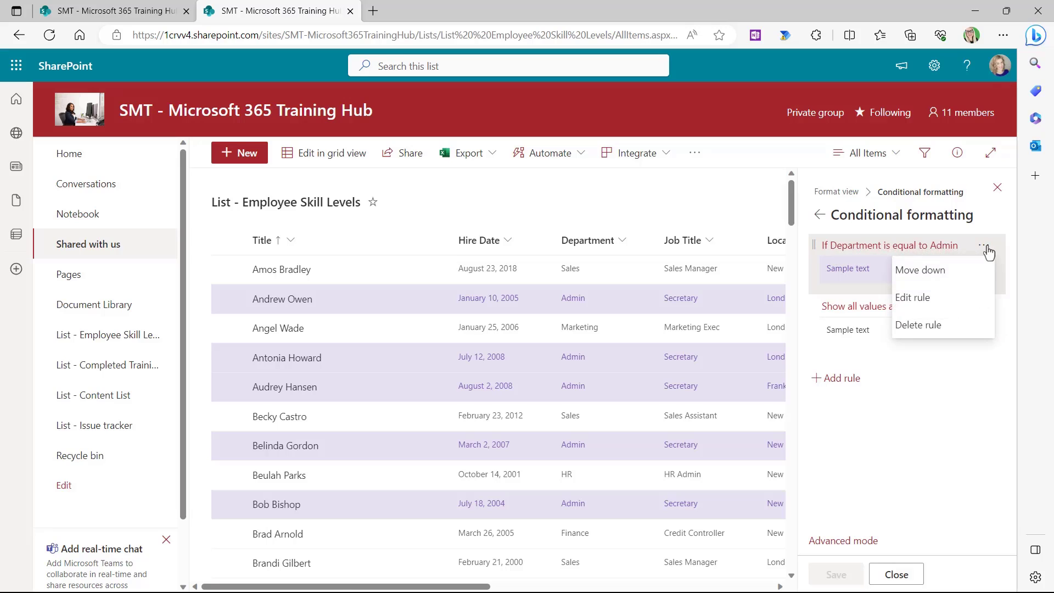
click(912, 299)
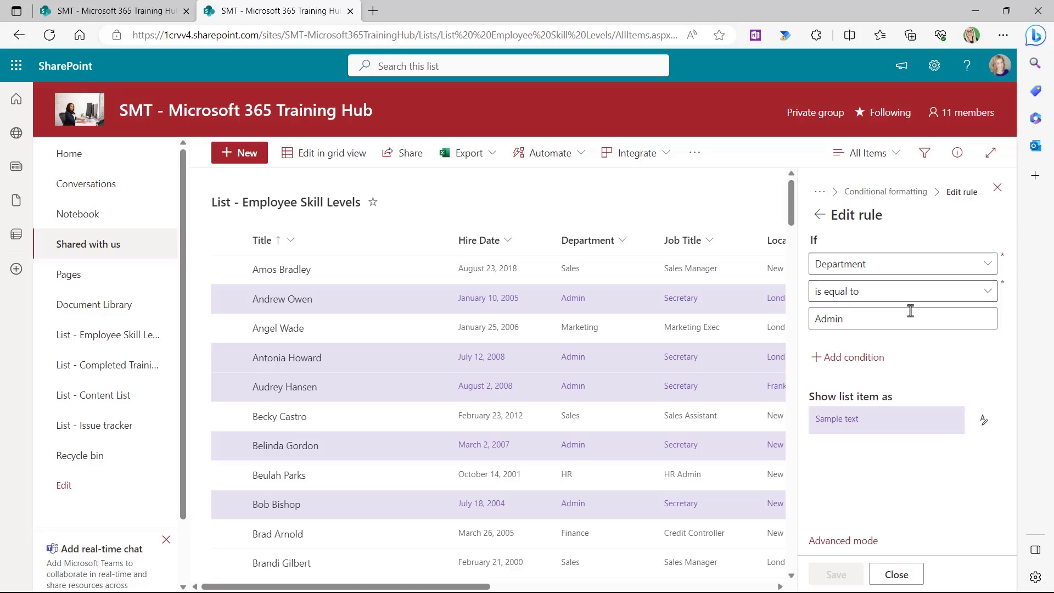
click(850, 364)
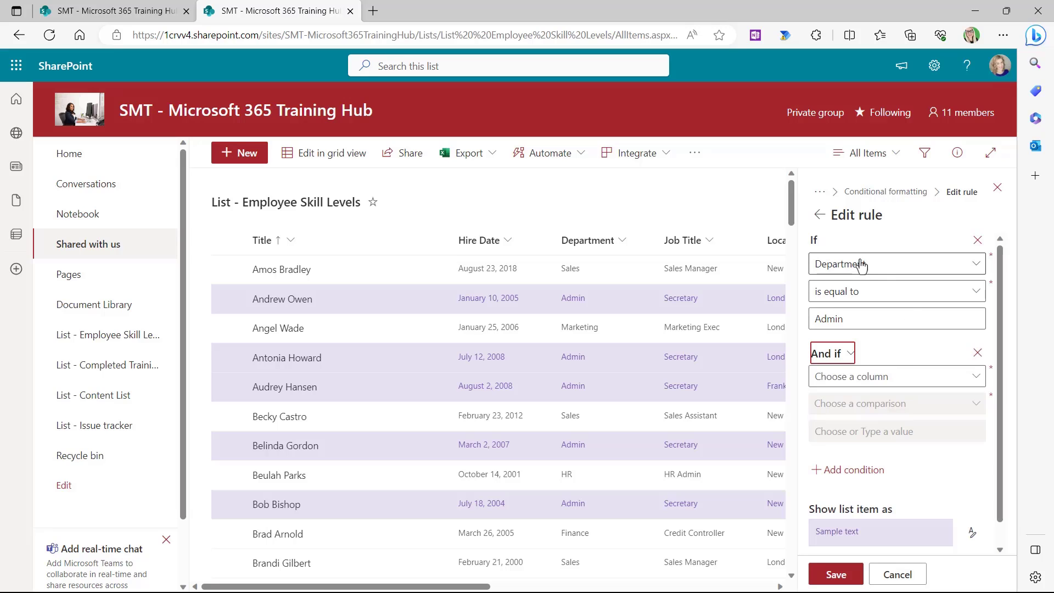
double_click(828, 320)
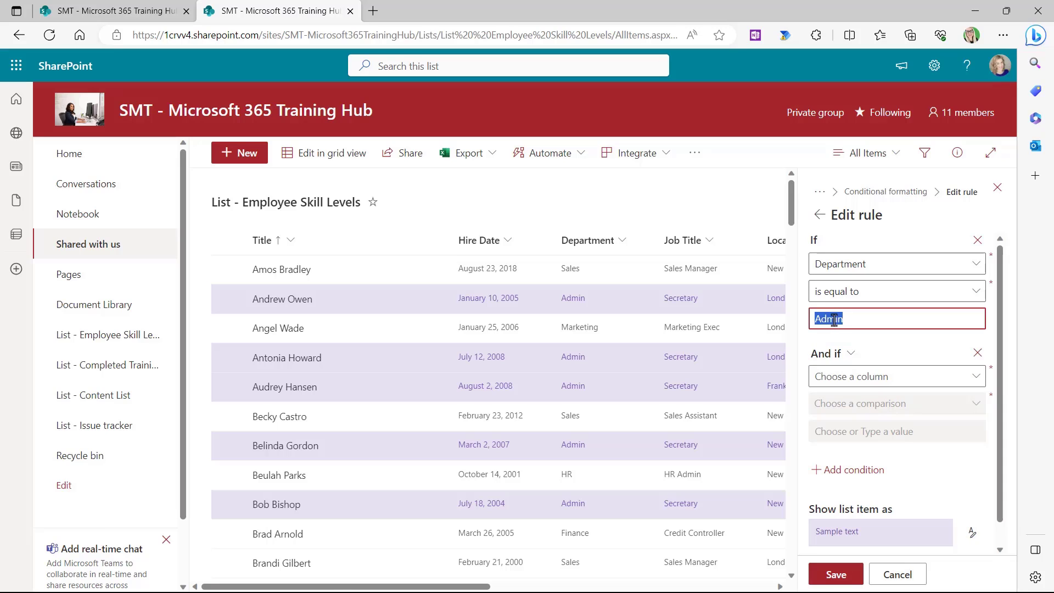
text(Marketing)
Step: Define the rule's second condition as Location is equal to London
click(972, 376)
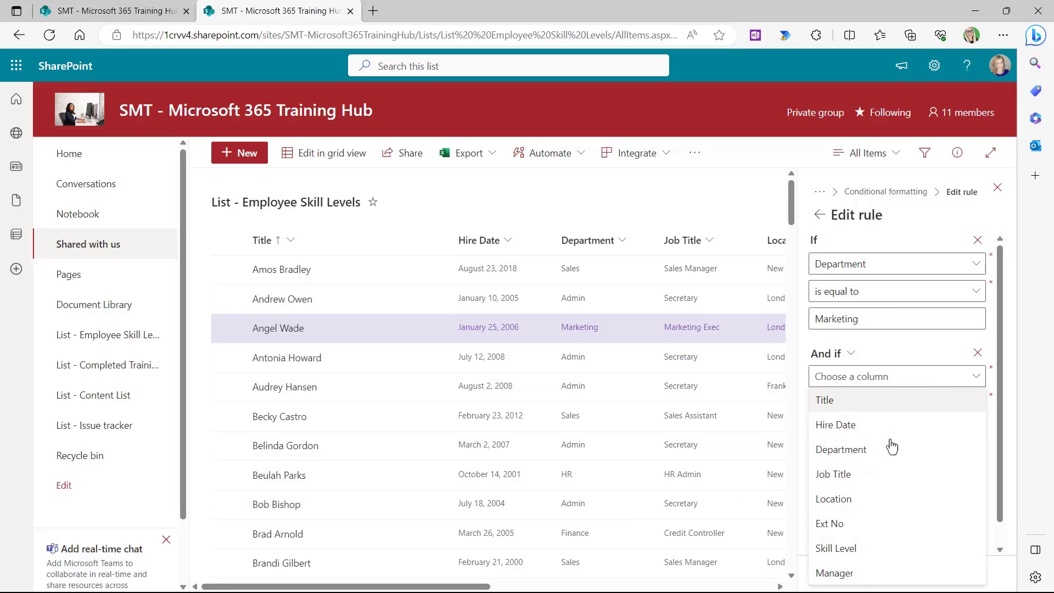
click(849, 499)
click(949, 412)
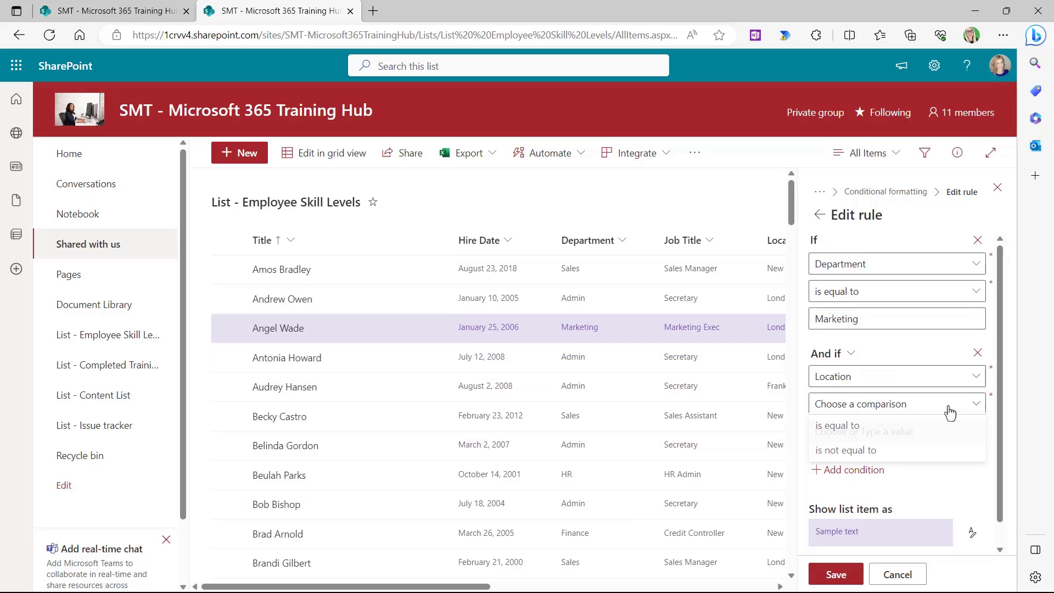
click(898, 426)
click(821, 431)
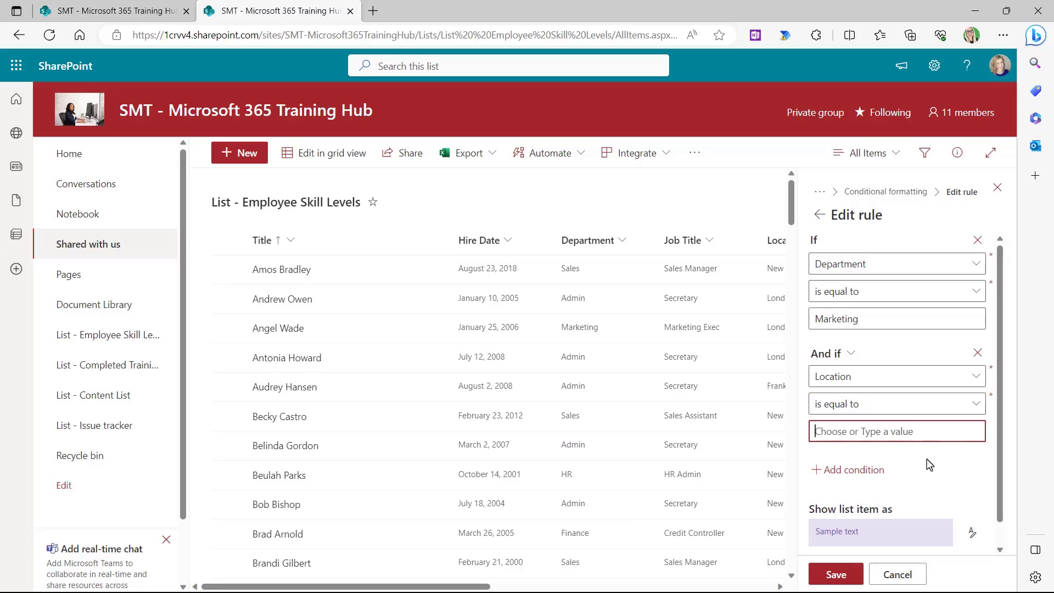
text(London)
Step: Change the rule's fill to light green and save the view formatting
click(970, 532)
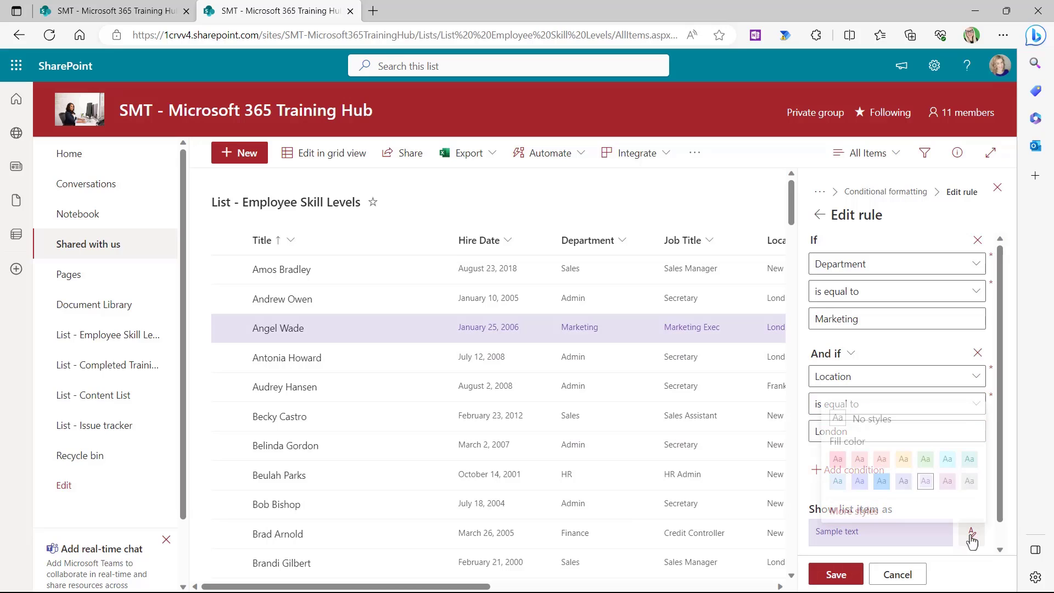
click(926, 455)
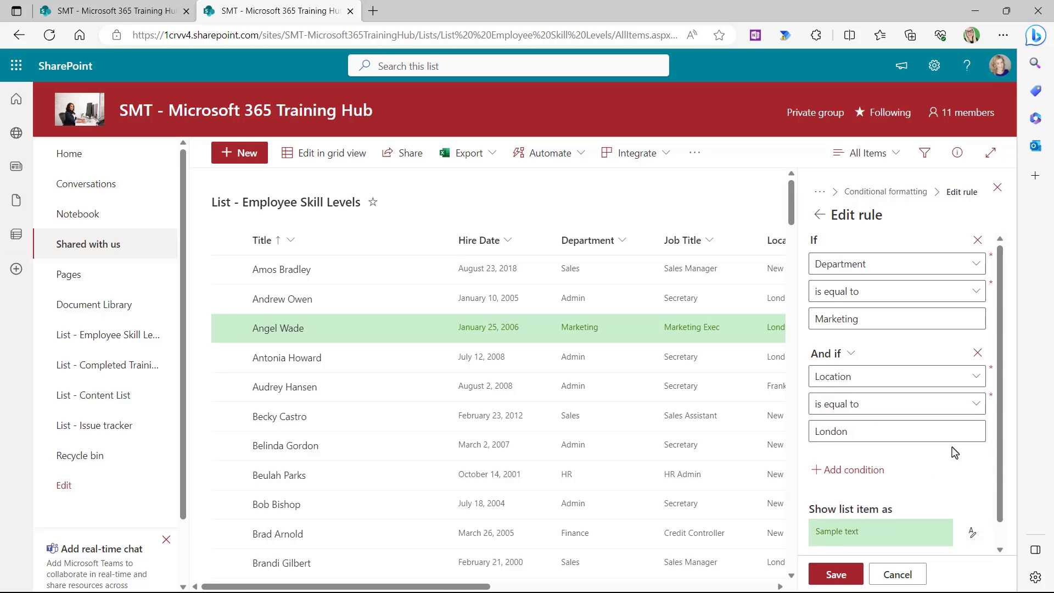
click(835, 575)
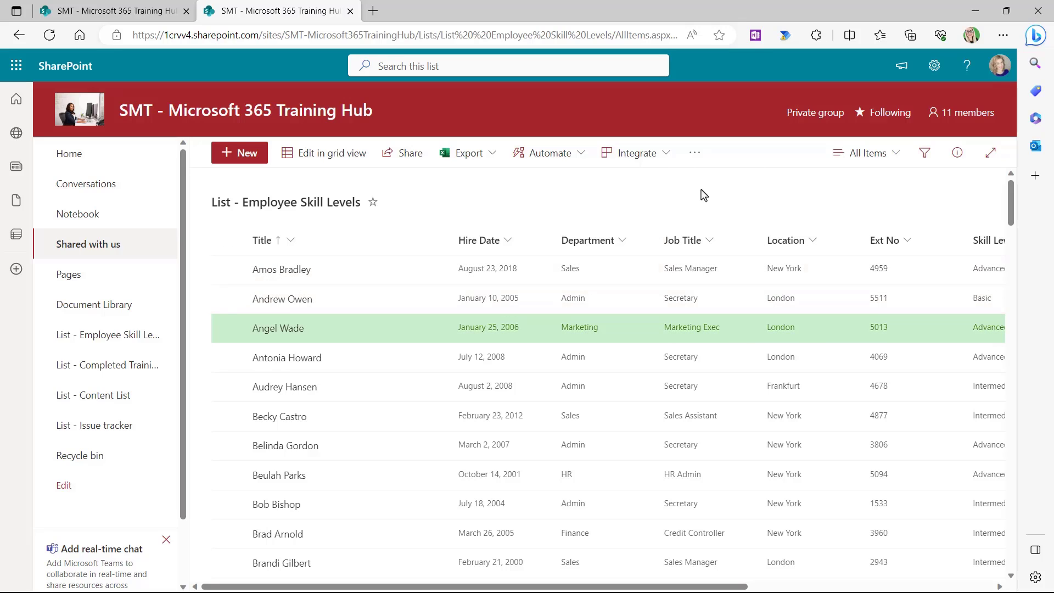
Step: Reopen the Marketing rule for editing and set the comparison of its Location condition to is not equal to
scroll(704, 194, down, 12)
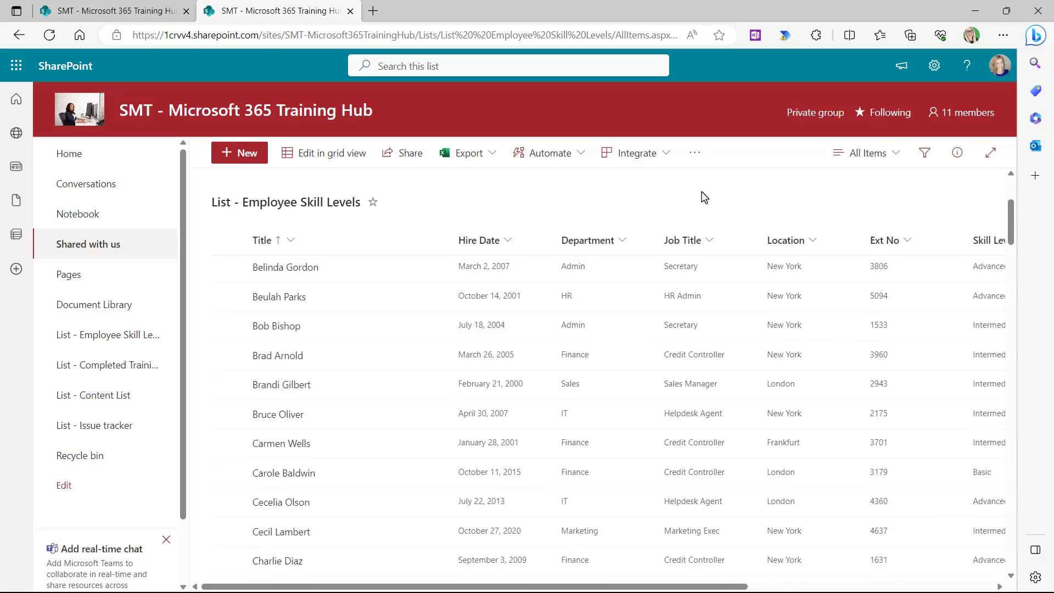
scroll(700, 256, down, 15)
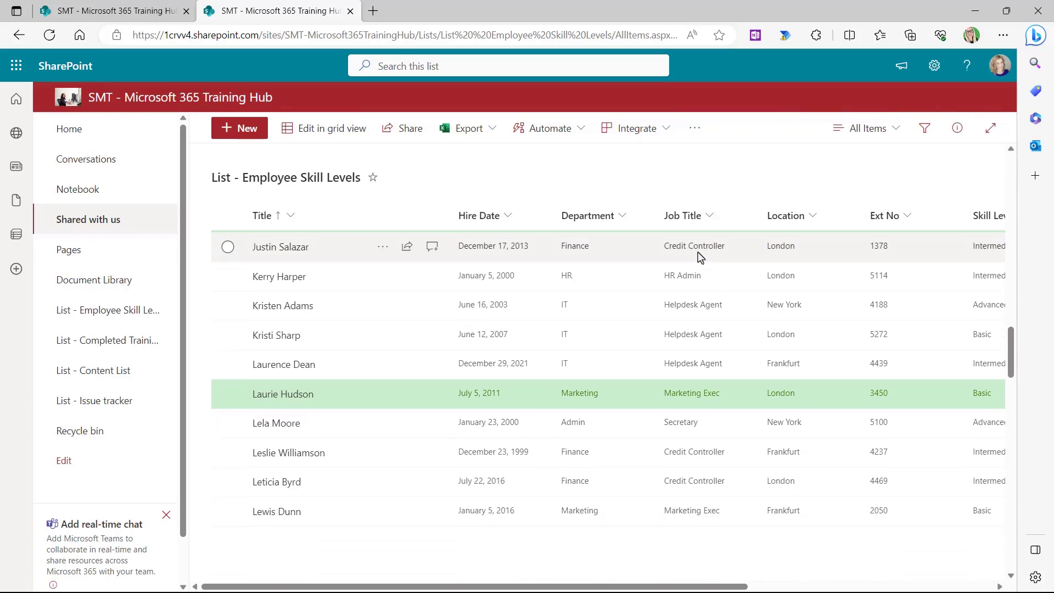
scroll(700, 257, up, 20)
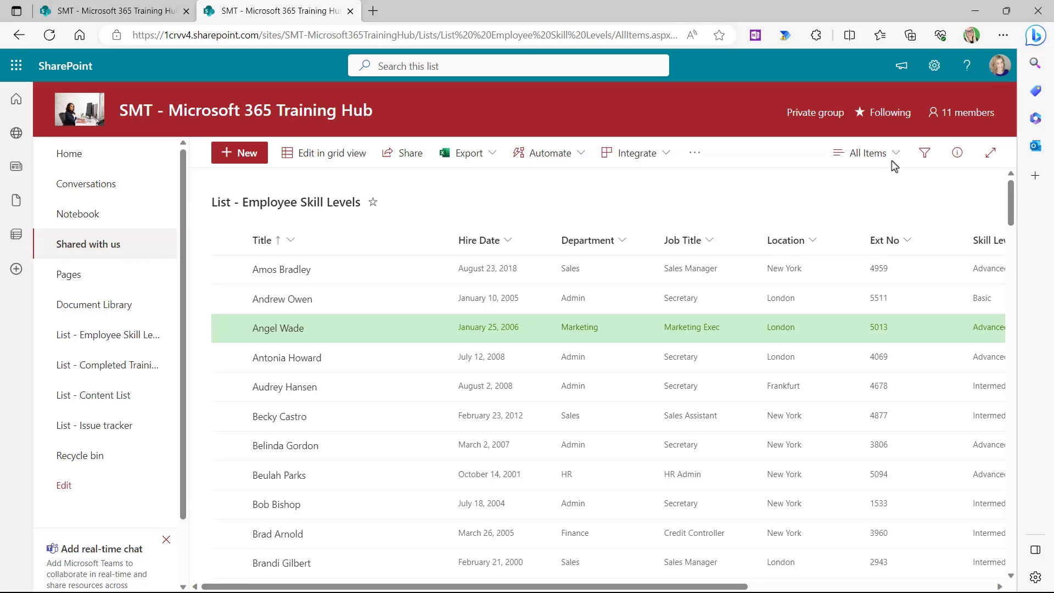
click(874, 153)
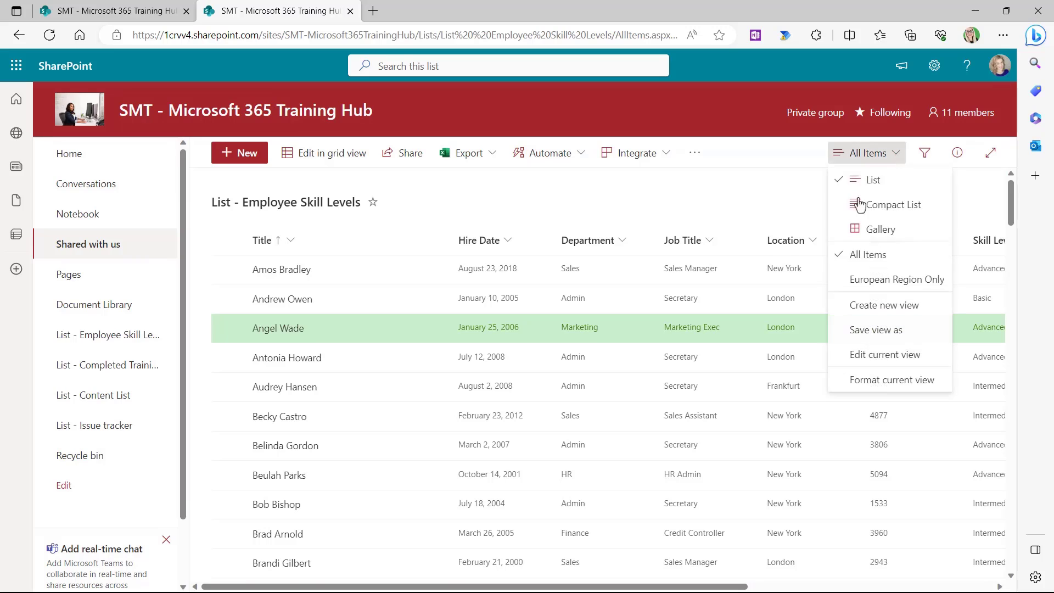
click(875, 382)
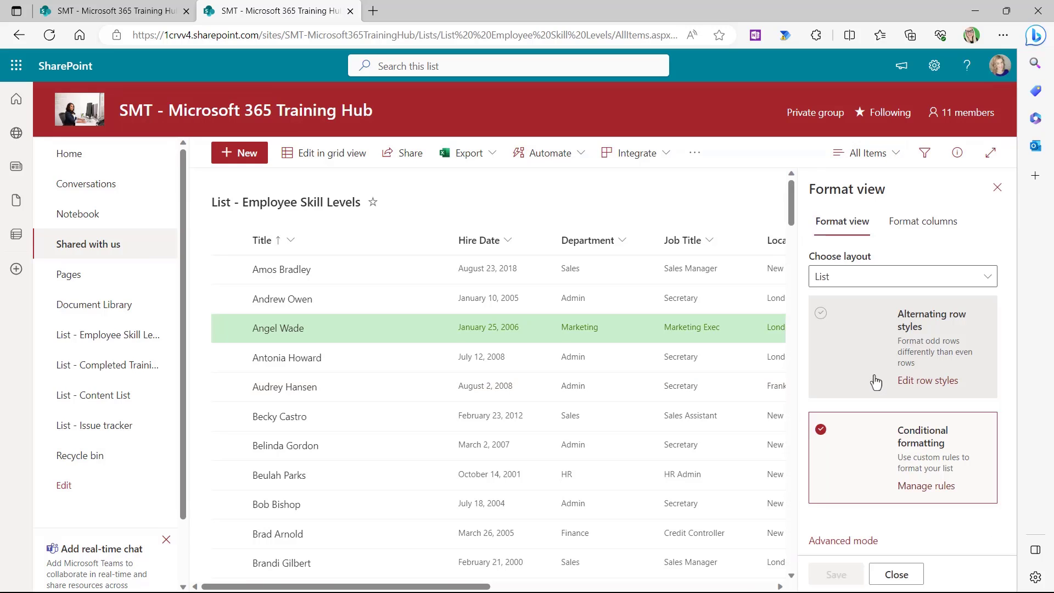
click(926, 485)
click(976, 251)
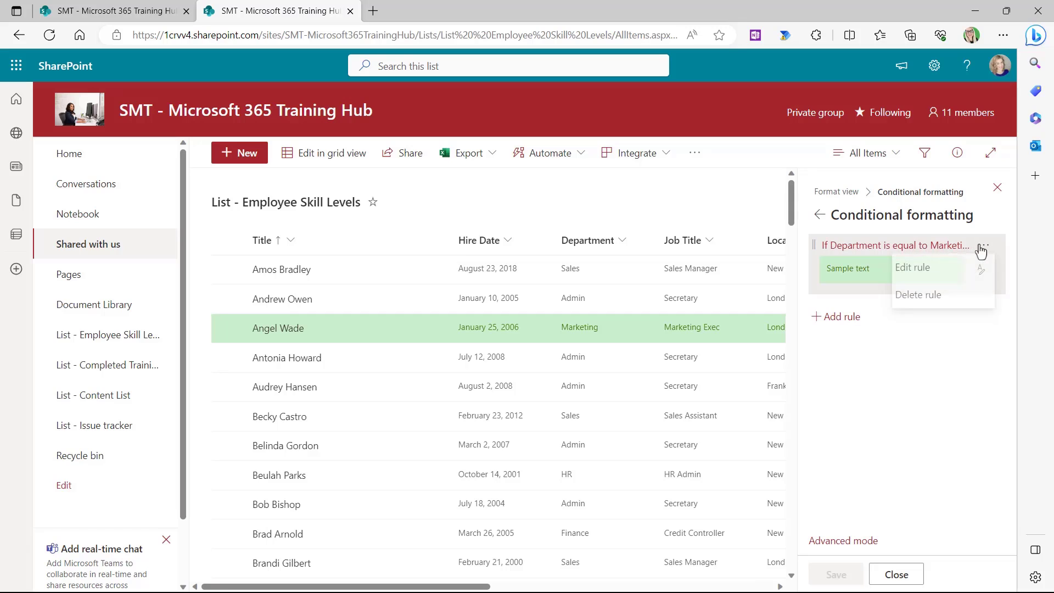
click(926, 270)
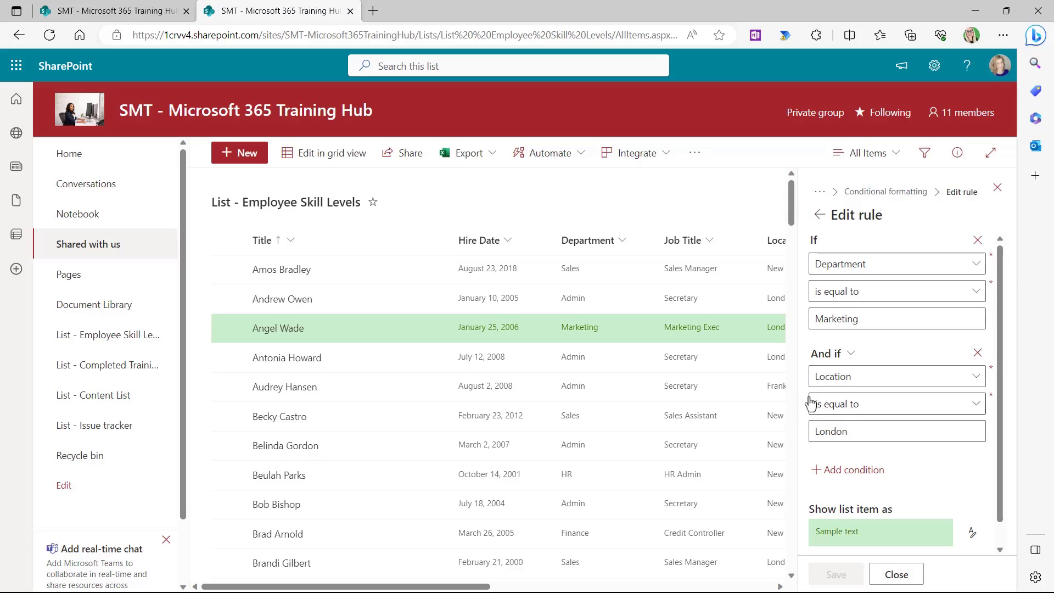
click(977, 405)
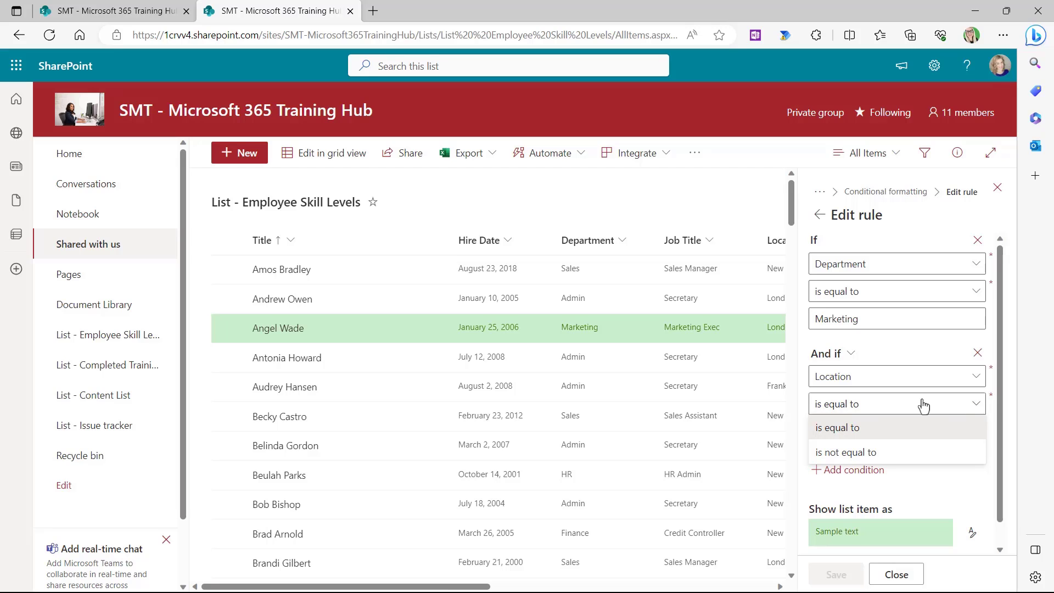
click(868, 453)
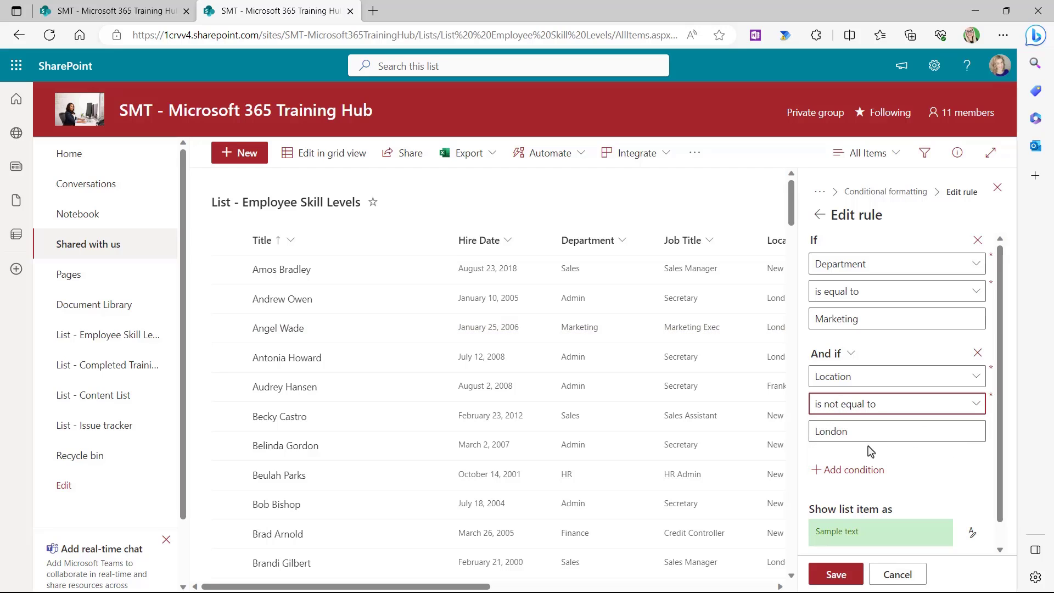
Step: Set the value of the rule's Location condition to New York, save the rule and review the highlighted list rows
key(Tab)
text(New)
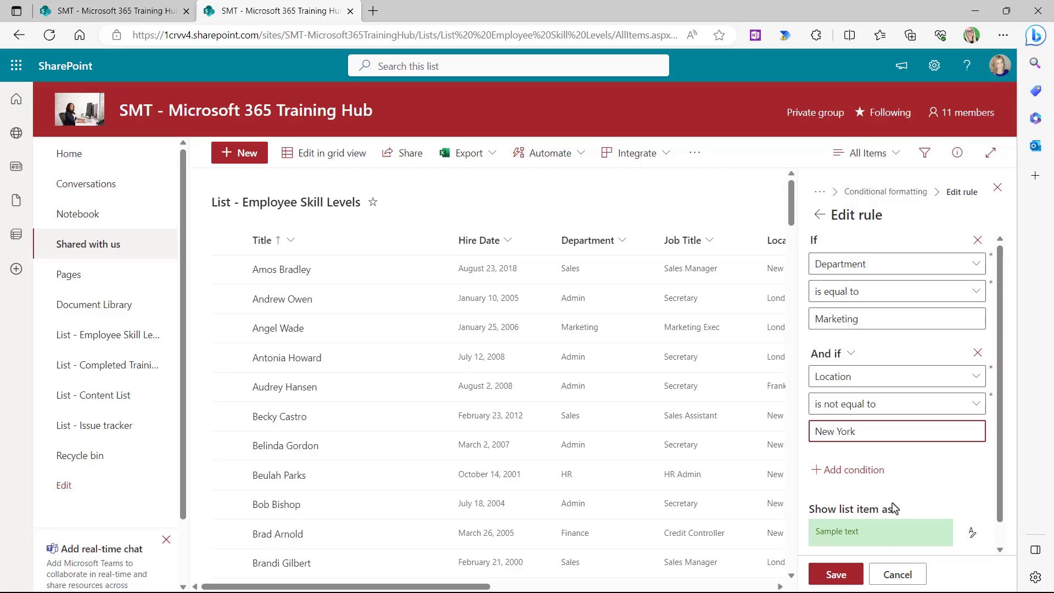
click(837, 581)
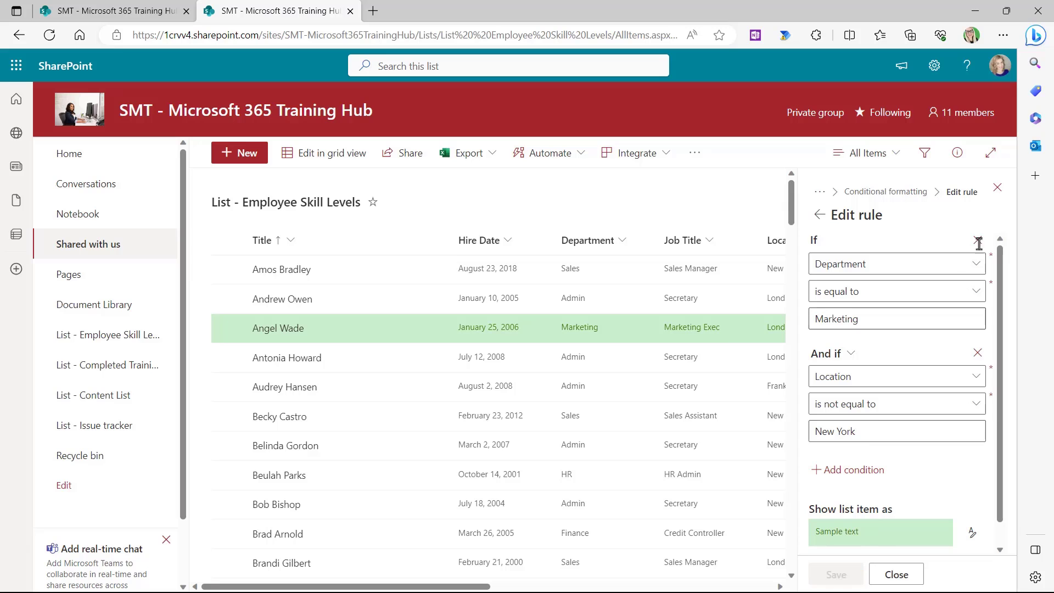
click(998, 193)
scroll(730, 299, down, 3)
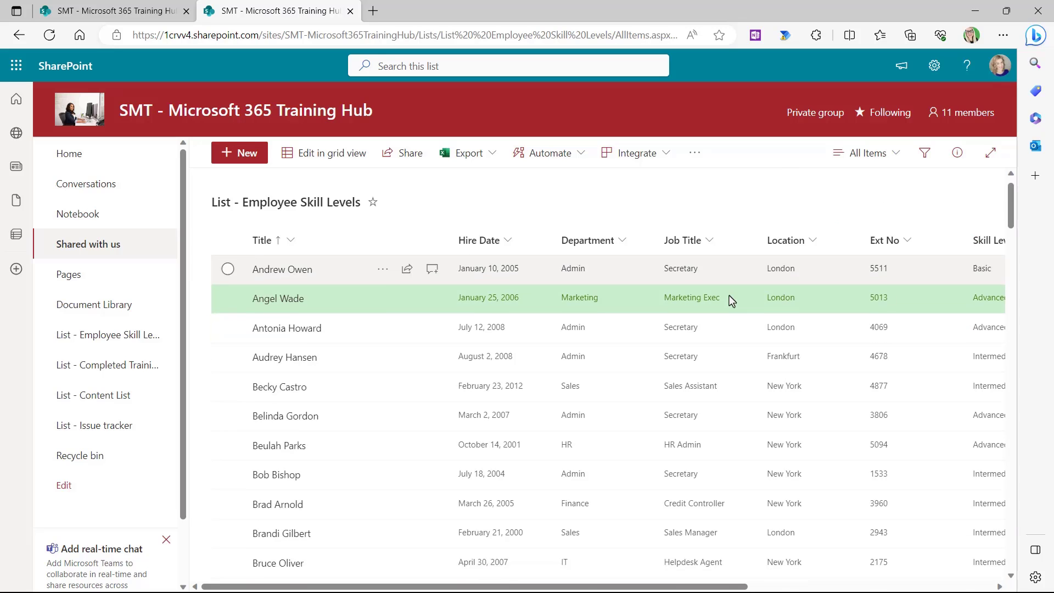
scroll(730, 299, down, 5)
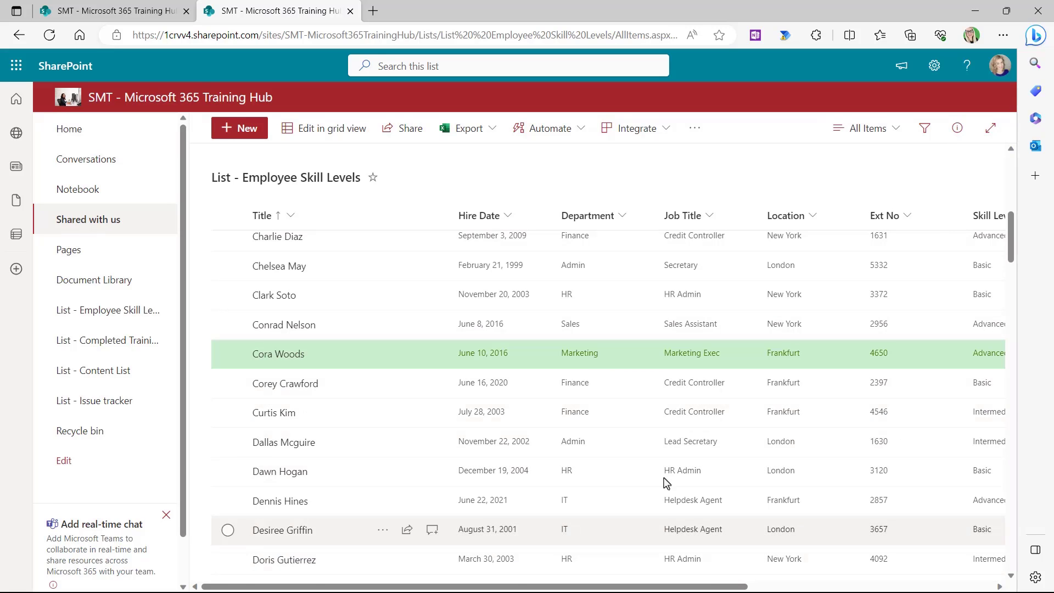
scroll(650, 481, down, 7)
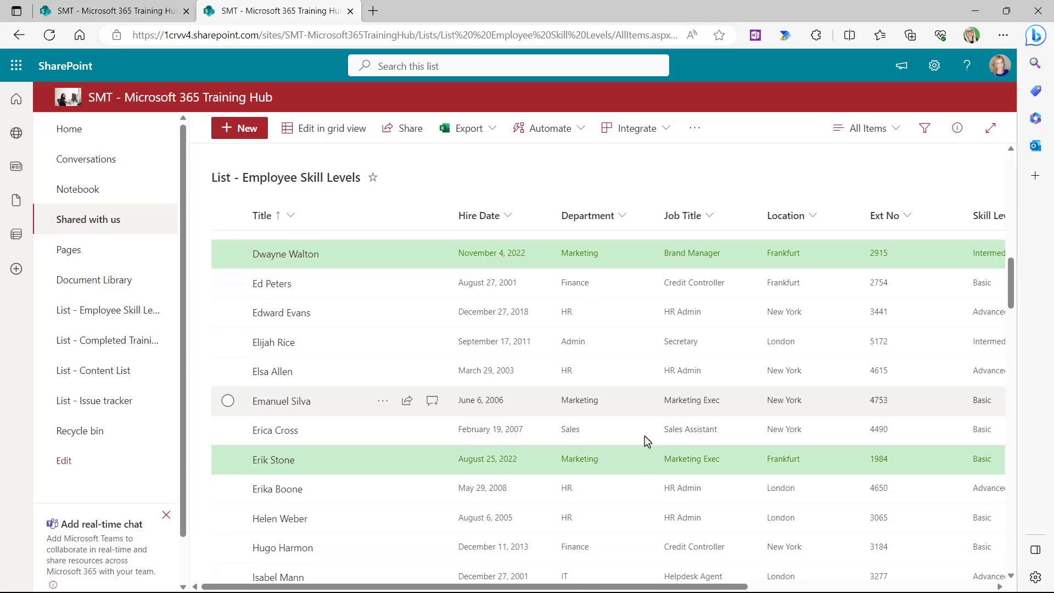
scroll(632, 511, down, 7)
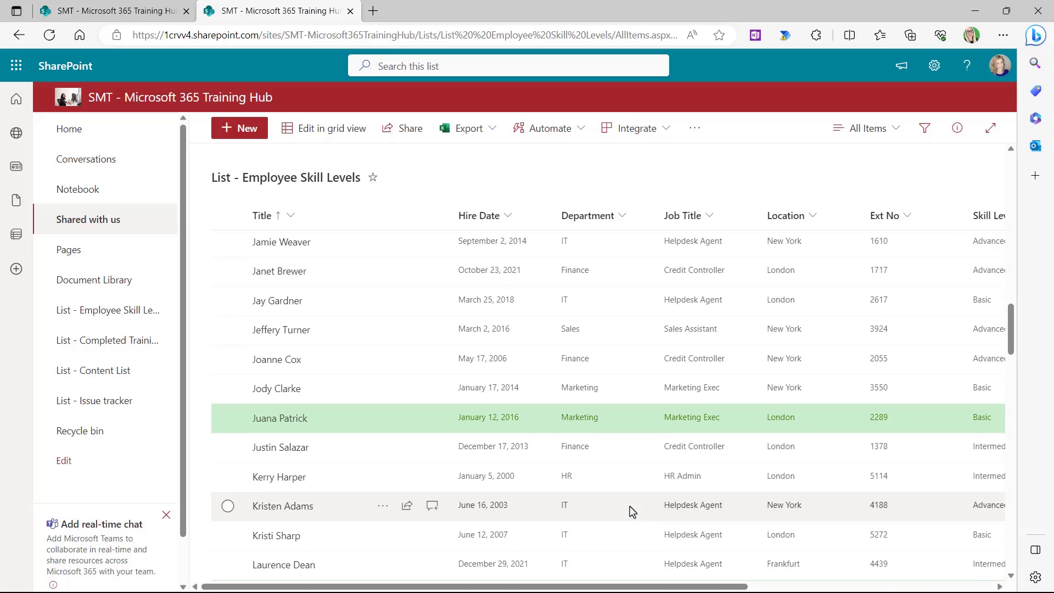
scroll(632, 511, up, 20)
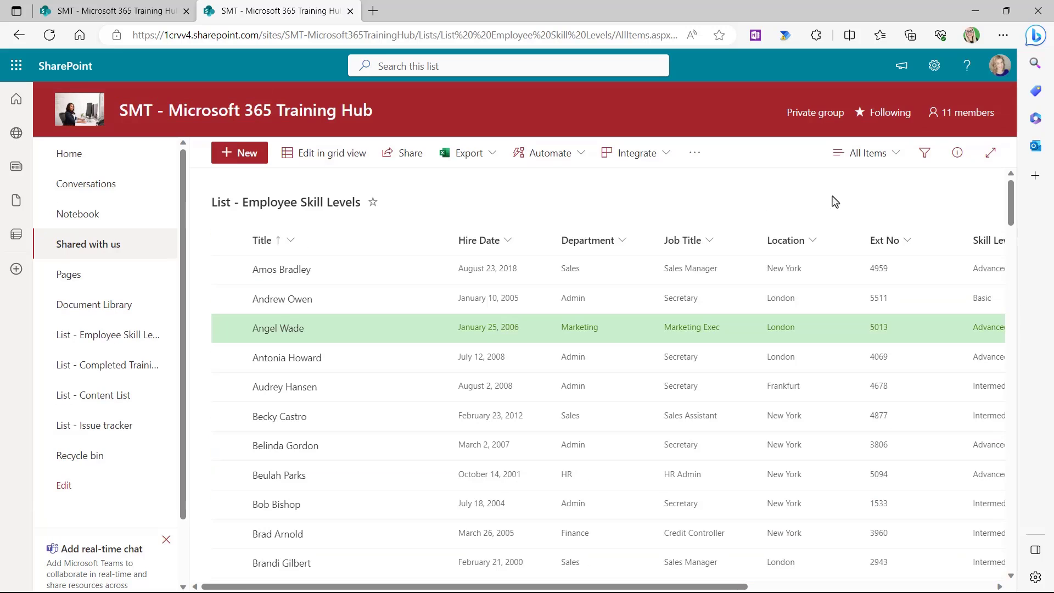
Step: Delete the Marketing conditional formatting rule from the All Items view
click(897, 163)
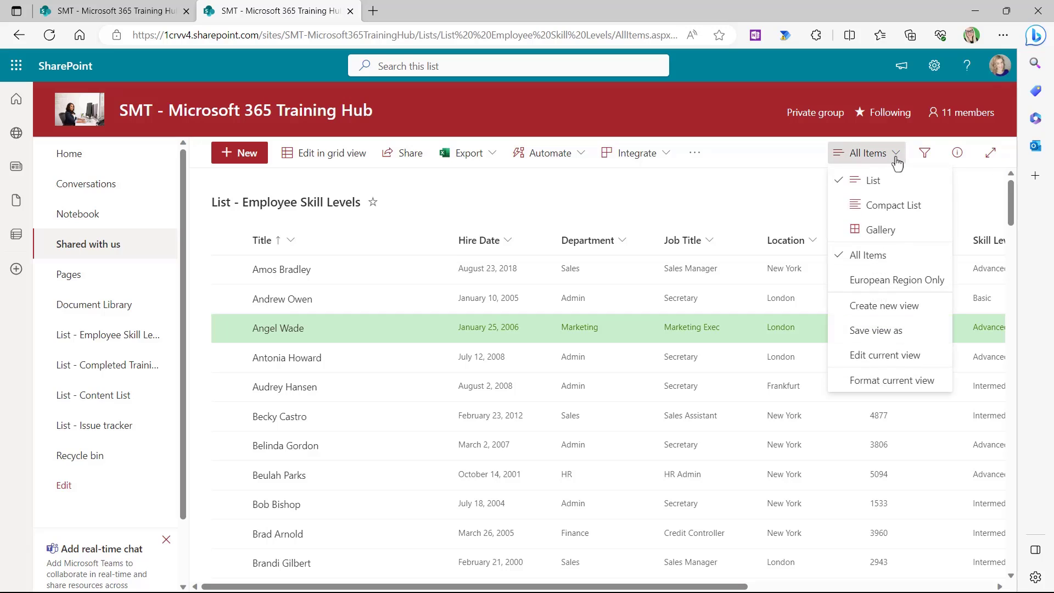
click(882, 381)
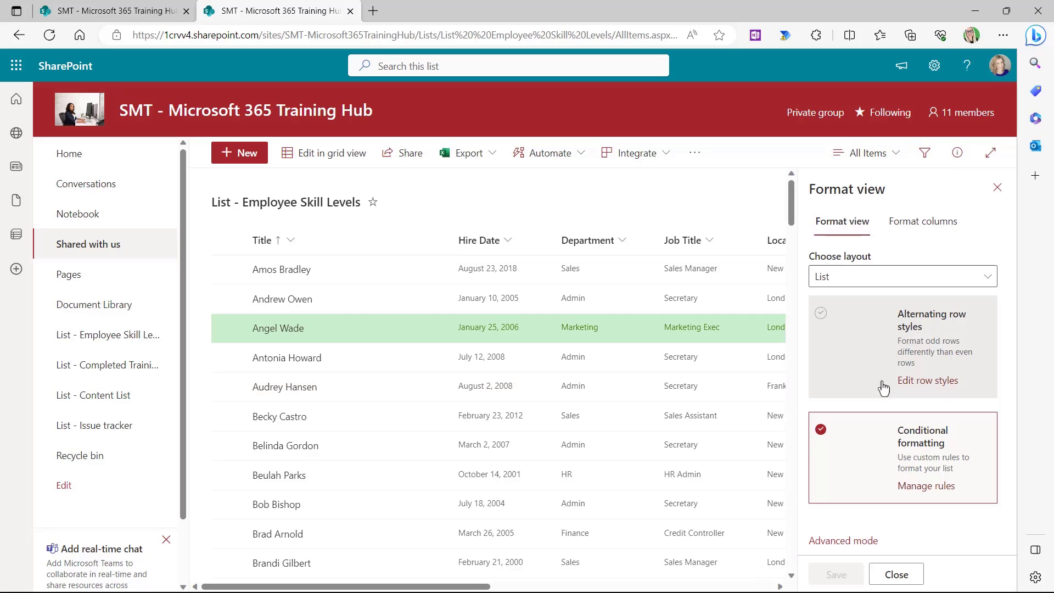
click(927, 486)
click(983, 250)
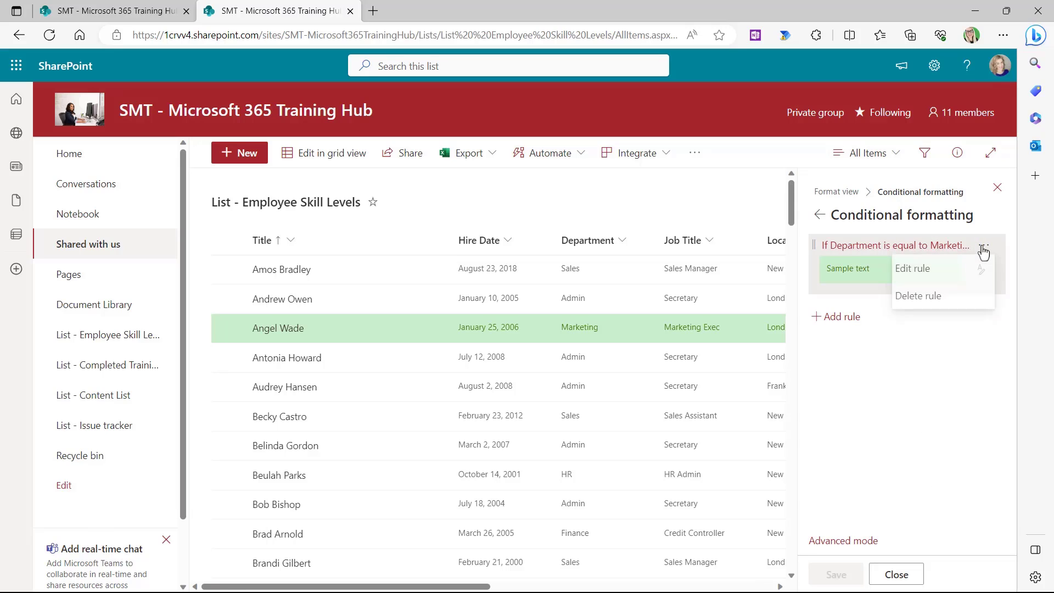
click(918, 299)
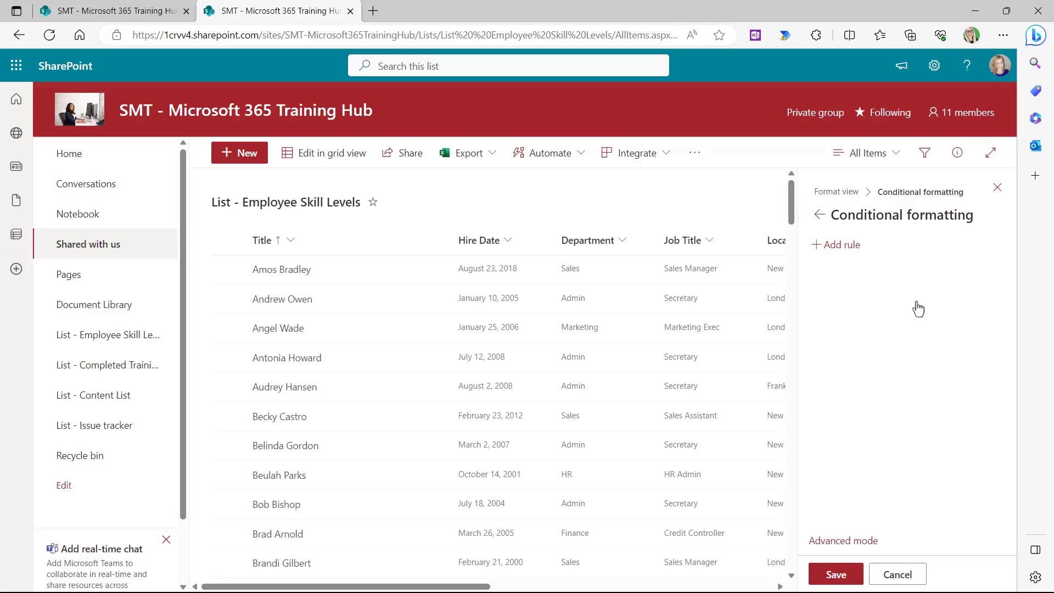
Step: Apply alternating row styles to the All Items view and save the view formatting
click(820, 220)
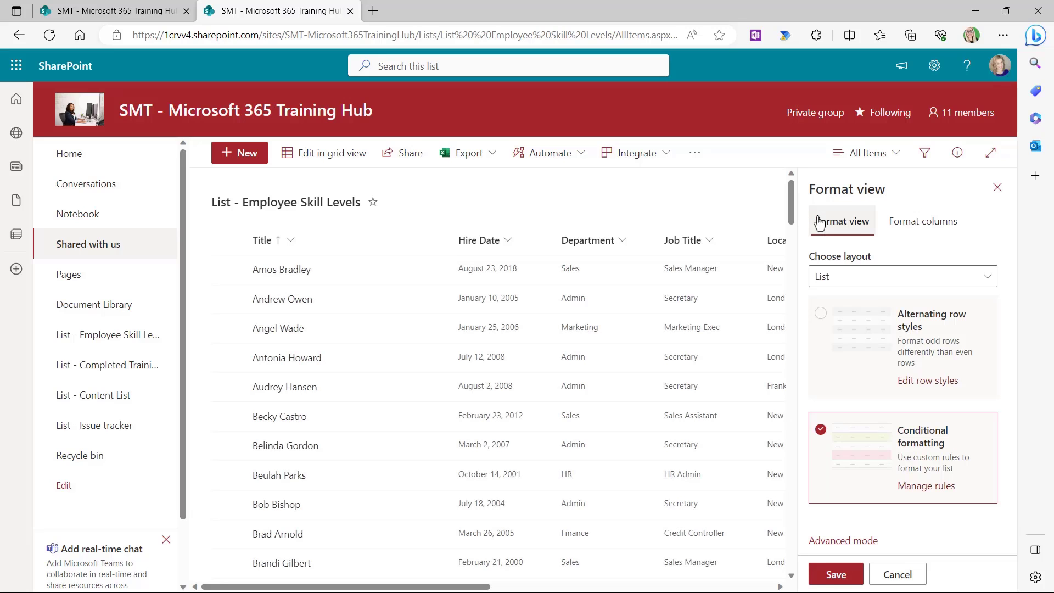
click(821, 314)
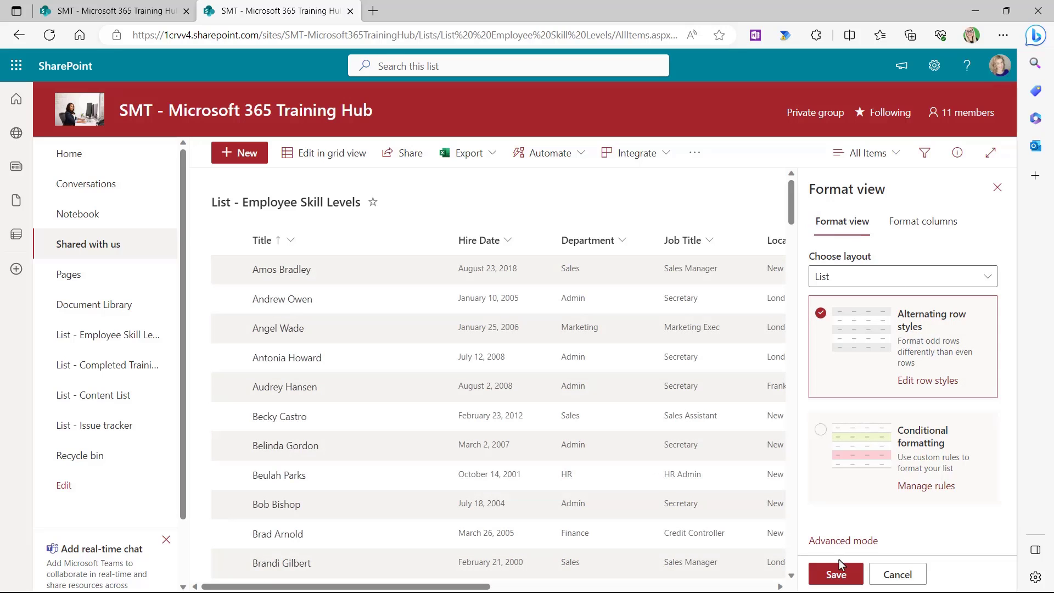
click(835, 575)
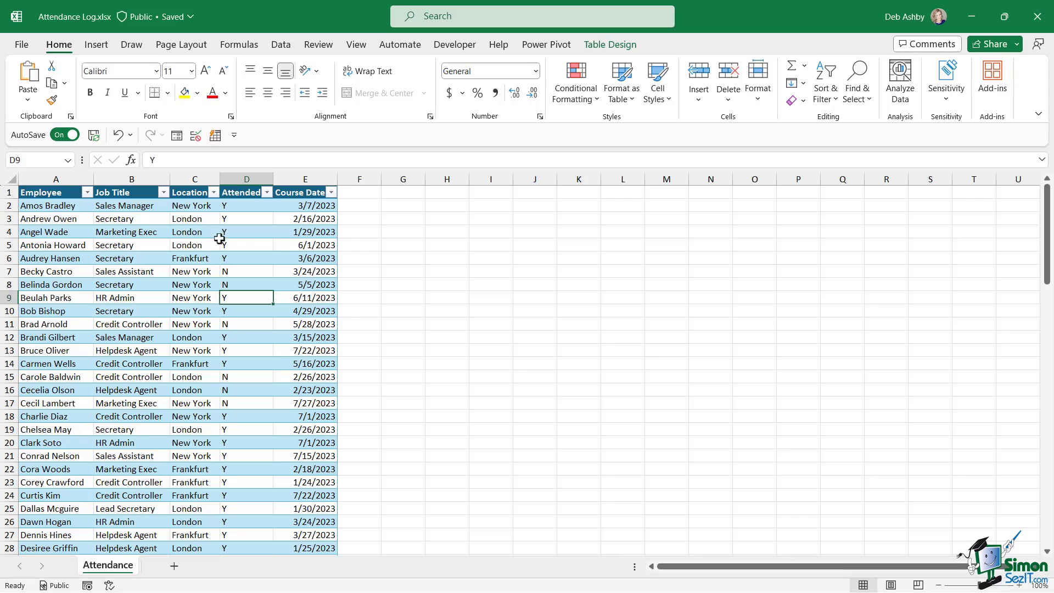
click(243, 233)
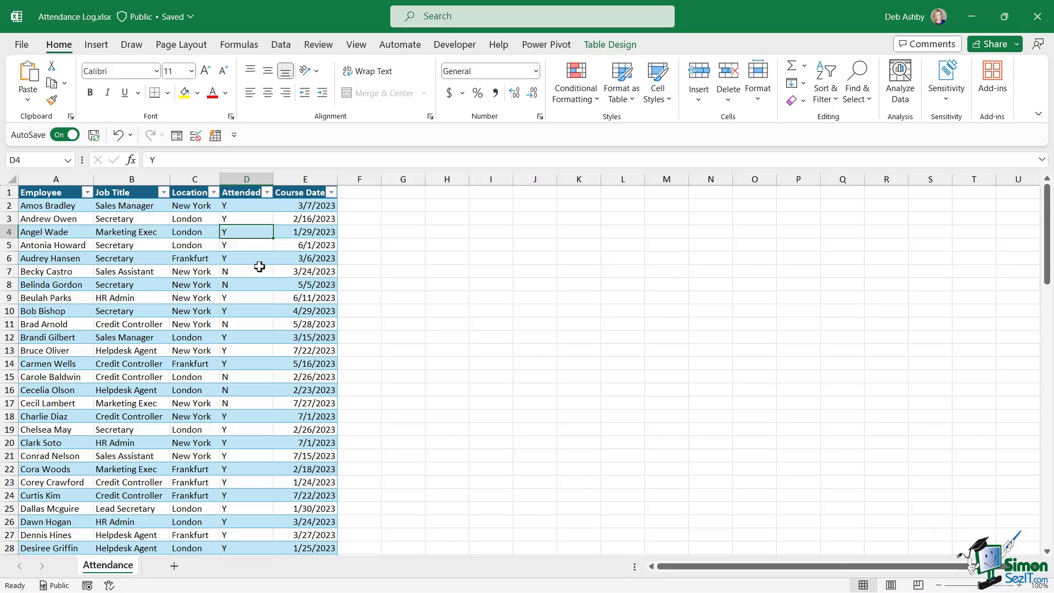
click(232, 258)
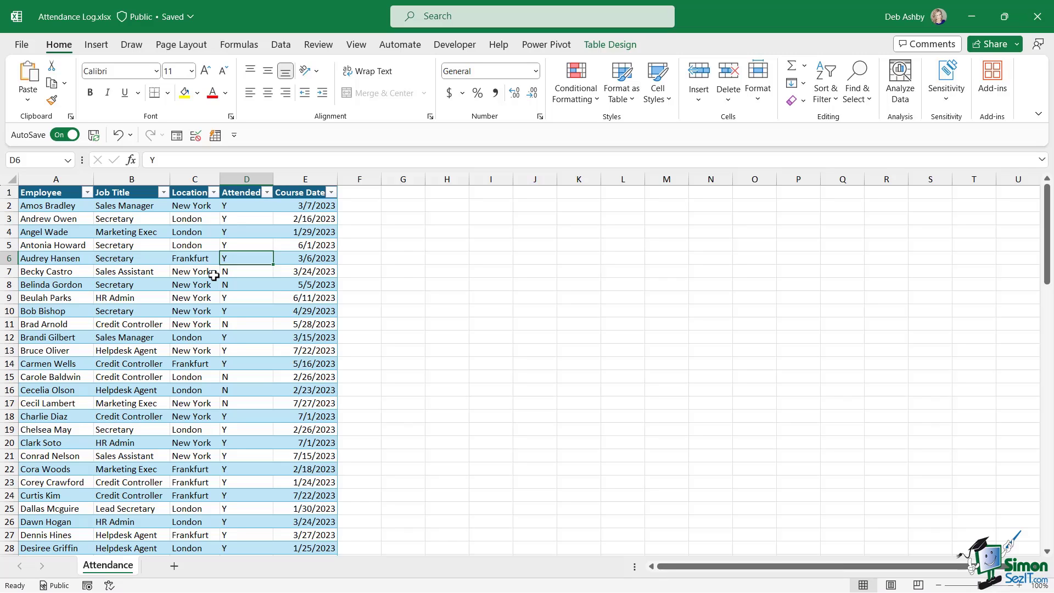
click(215, 235)
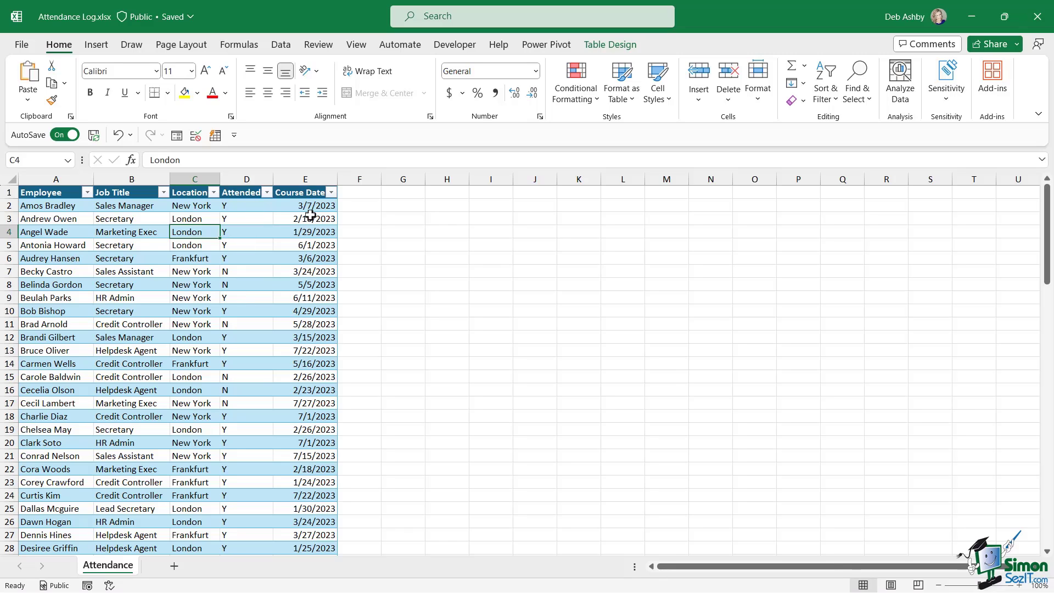
click(191, 274)
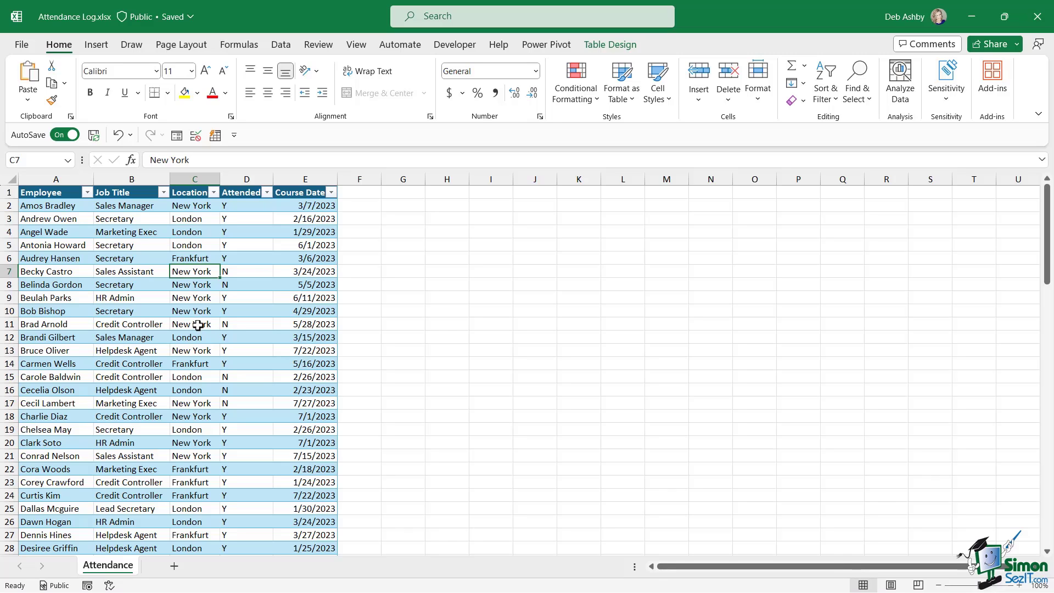
key(ctrl+t)
Step: In Excel, start exporting the AttendanceLog table of Attendance Log.xlsx to a SharePoint list
click(610, 45)
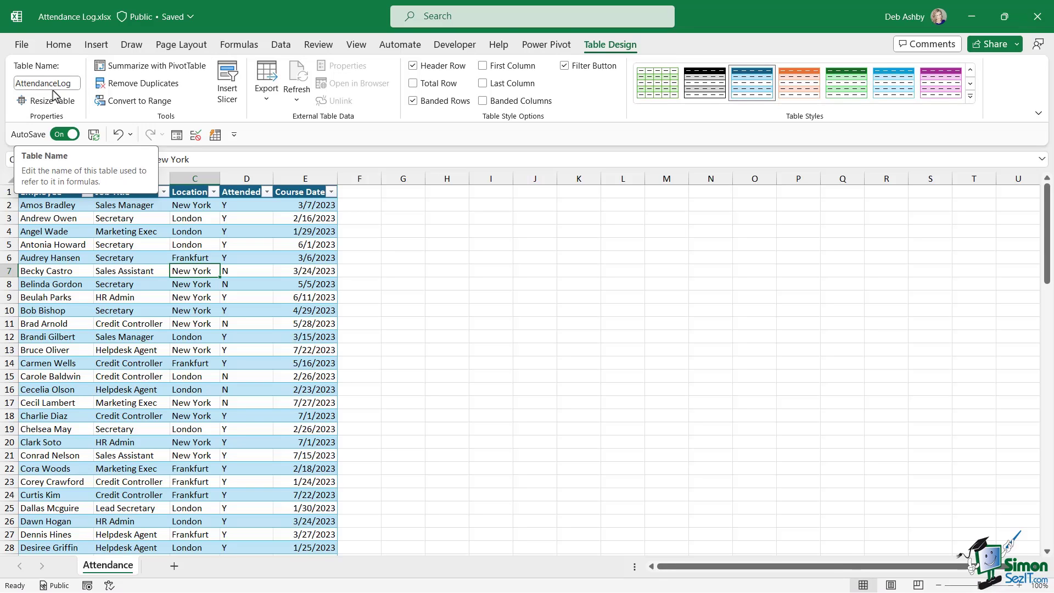
click(235, 244)
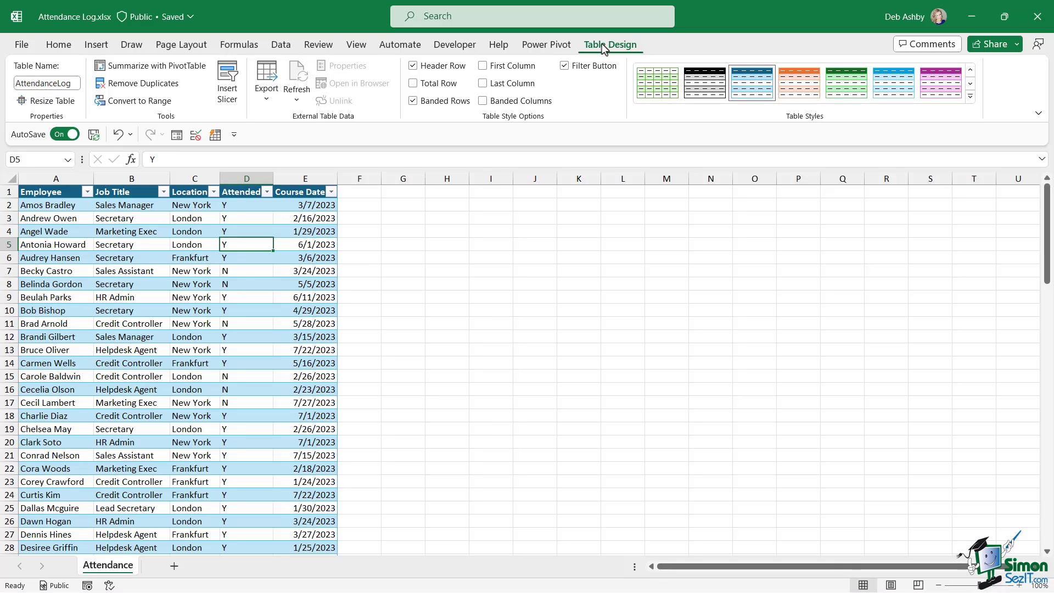
click(265, 101)
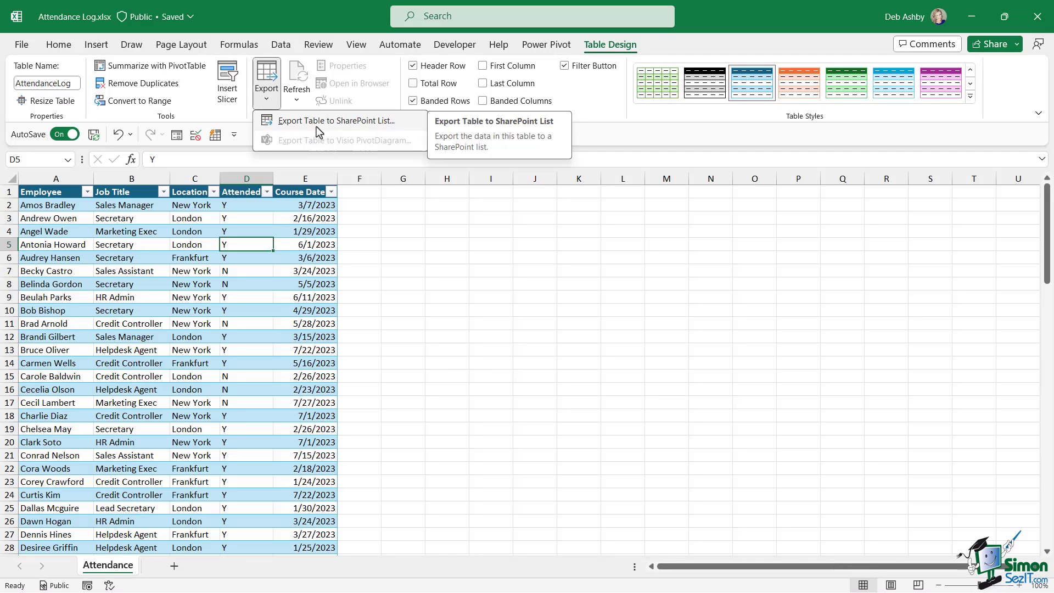
click(381, 121)
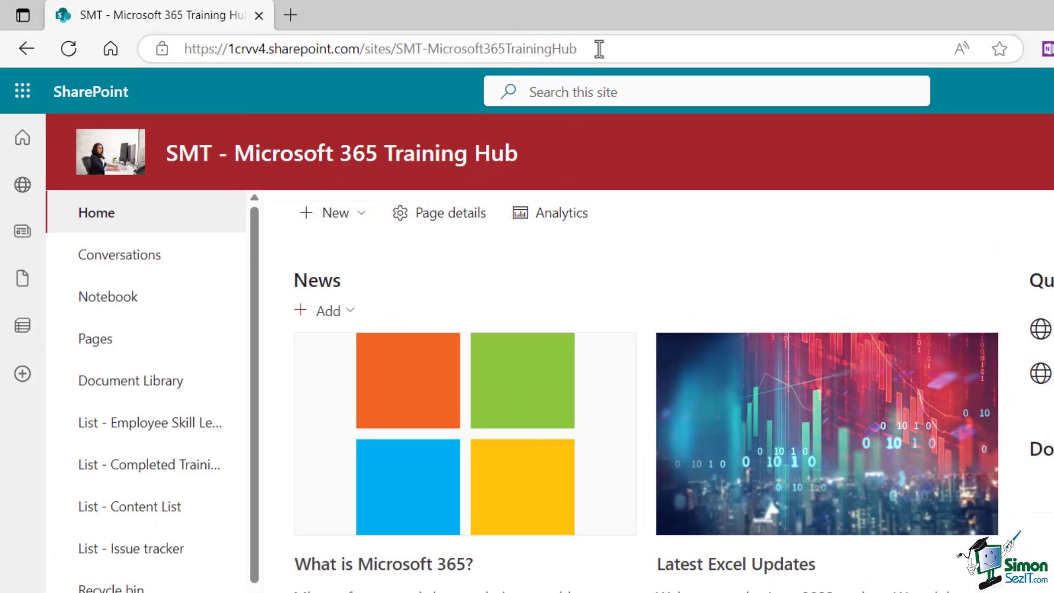
Step: Copy the training hub site's web address from the browser and paste it as the export's destination address
click(598, 49)
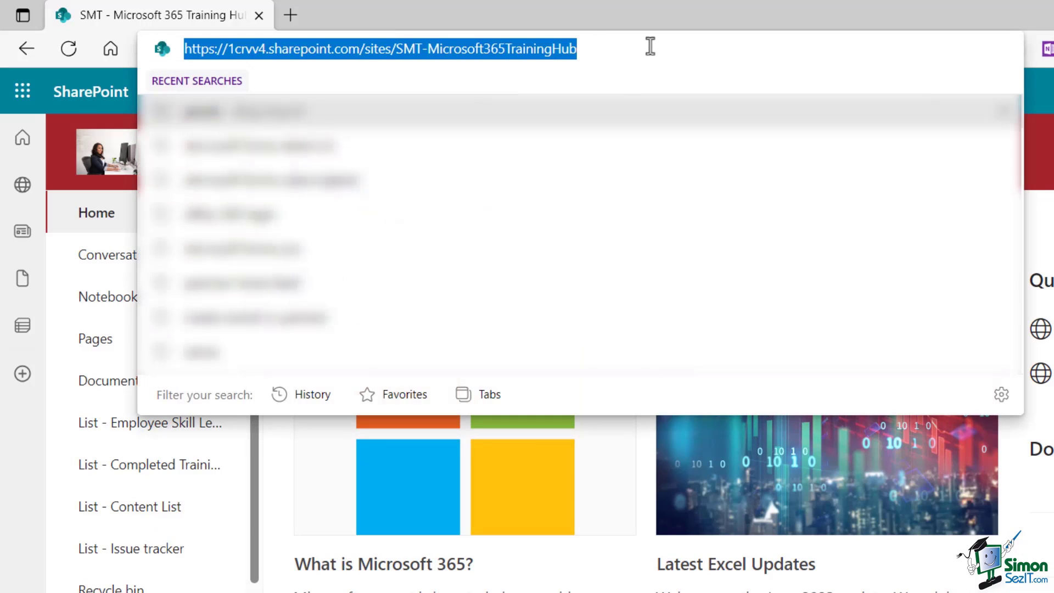
key(ctrl+c)
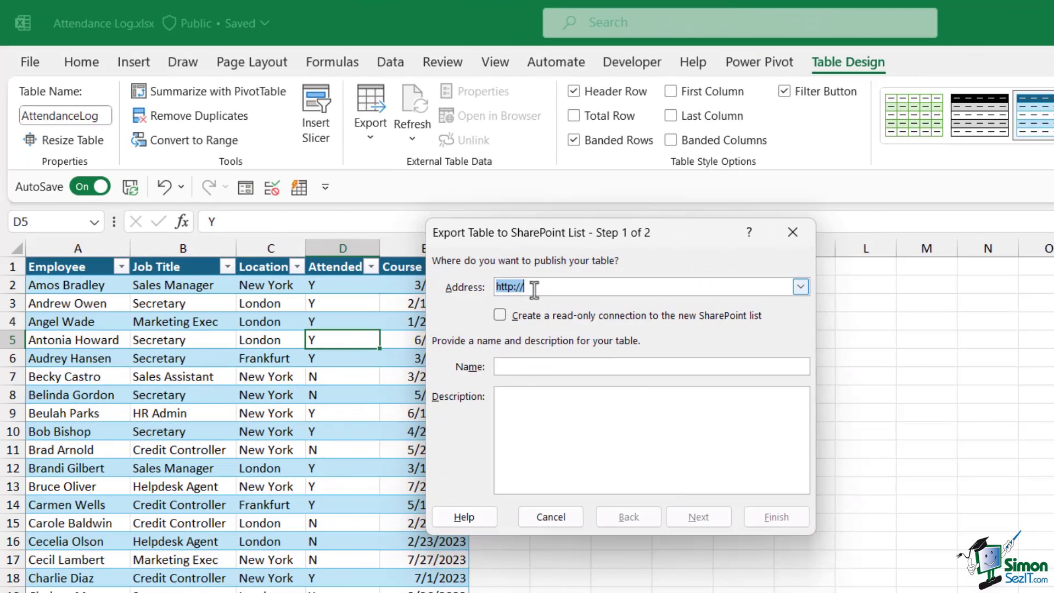
key(BackSpace)
key(ctrl+v)
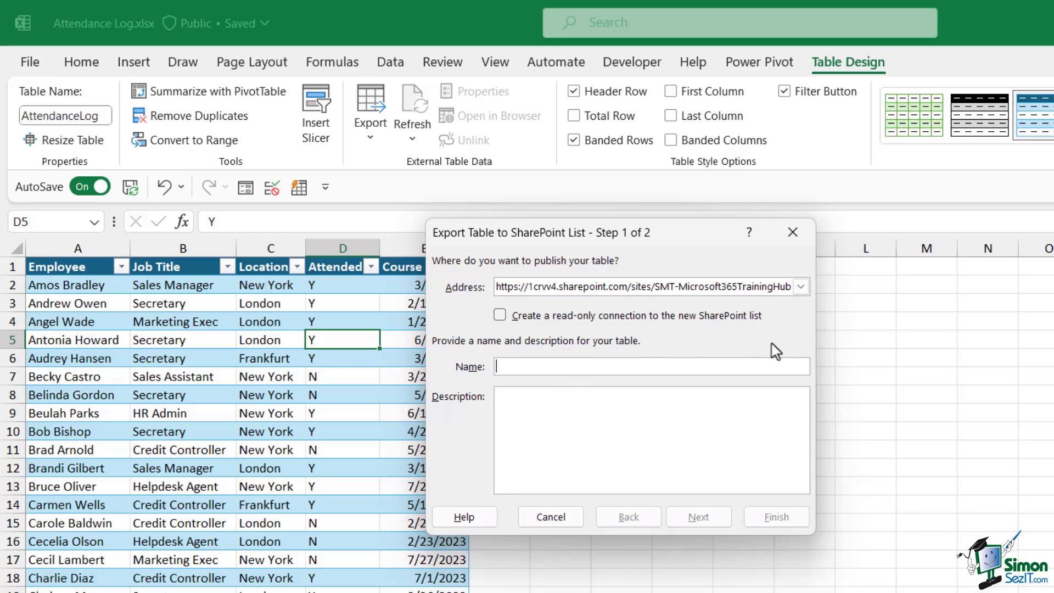
Step: Name the exported list Attendance Log, describe it as "List to show all employees who have attended training." and finish the export
text(Attendance )
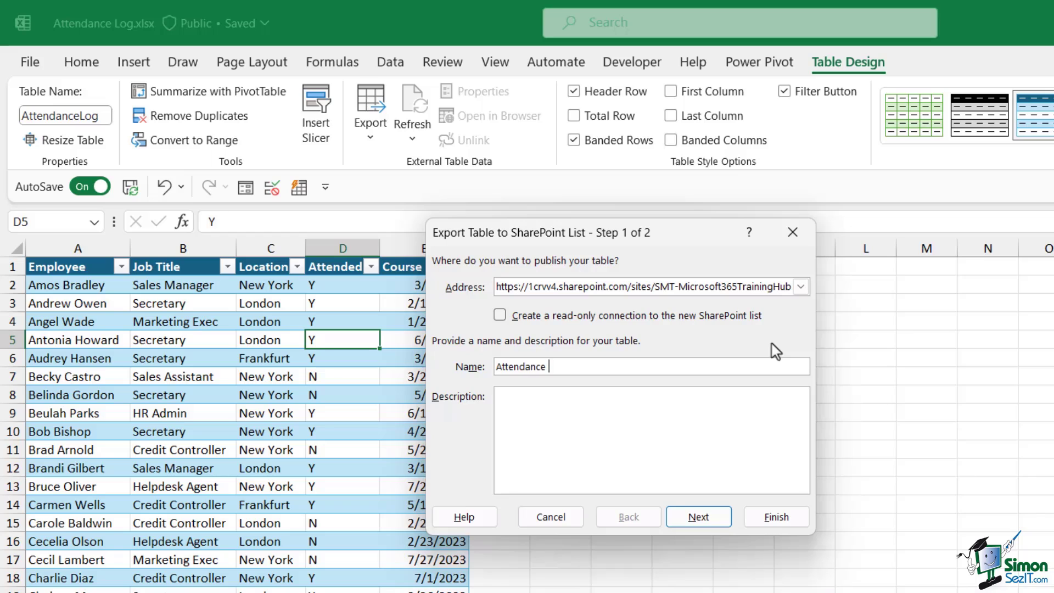
text(Log)
text(List to show all employees who have attended training.)
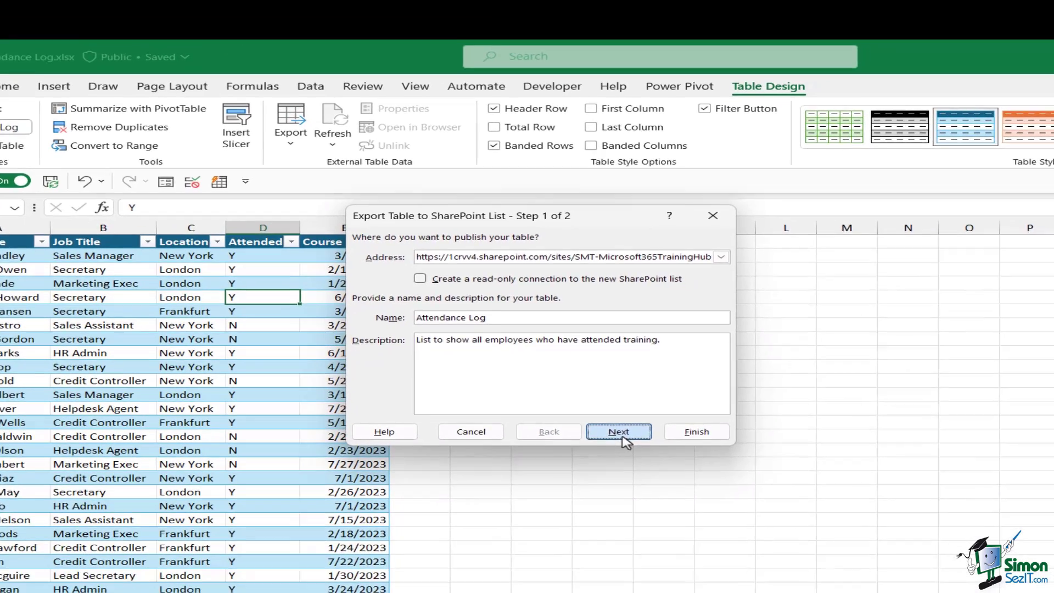
click(698, 516)
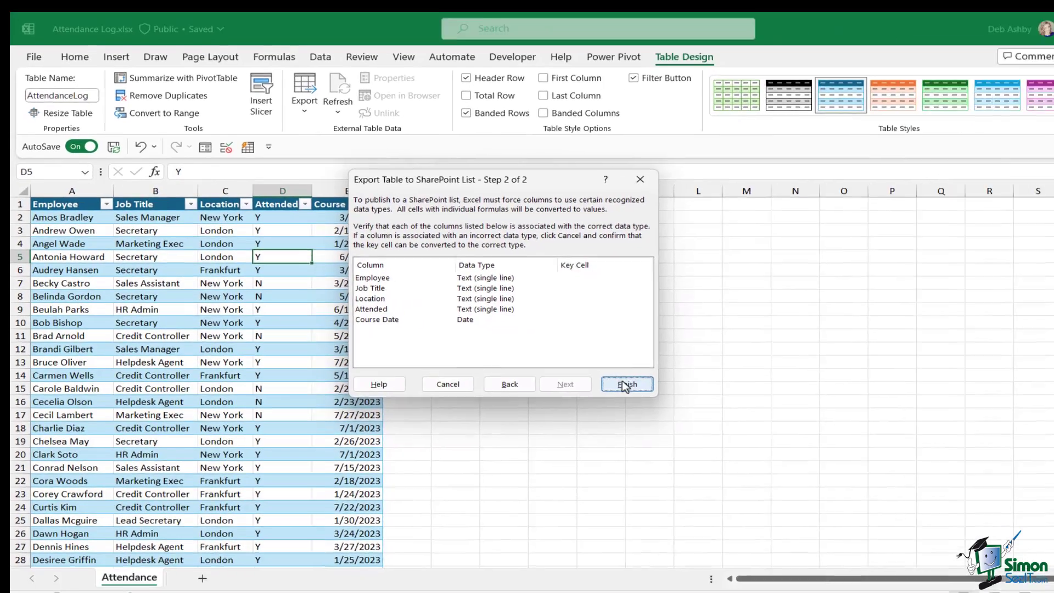
click(622, 383)
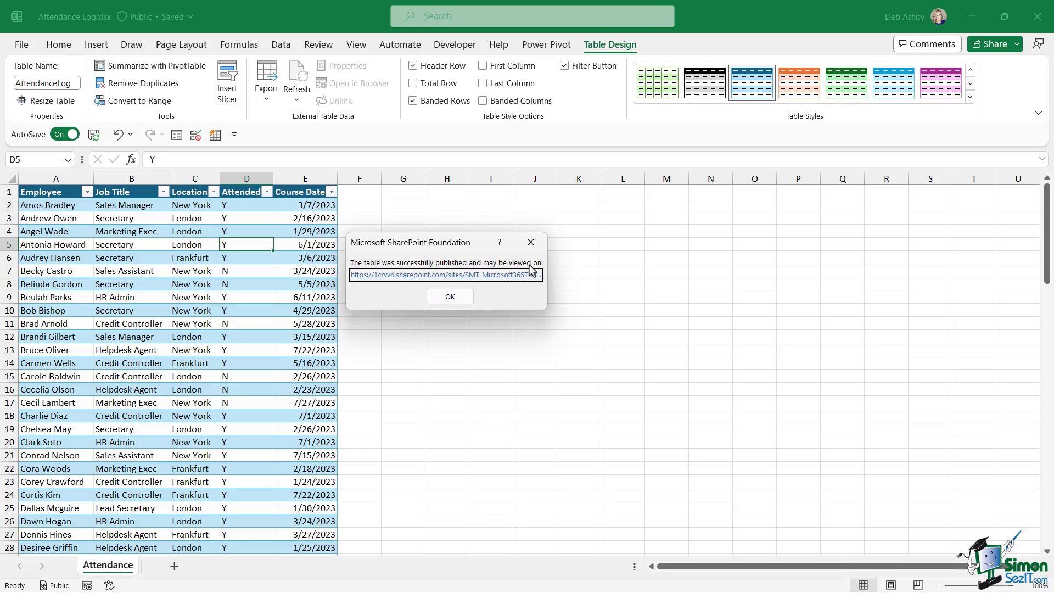
Step: Open the published Attendance Log list in the browser, exit its grid view and mark it as a favorite
click(408, 278)
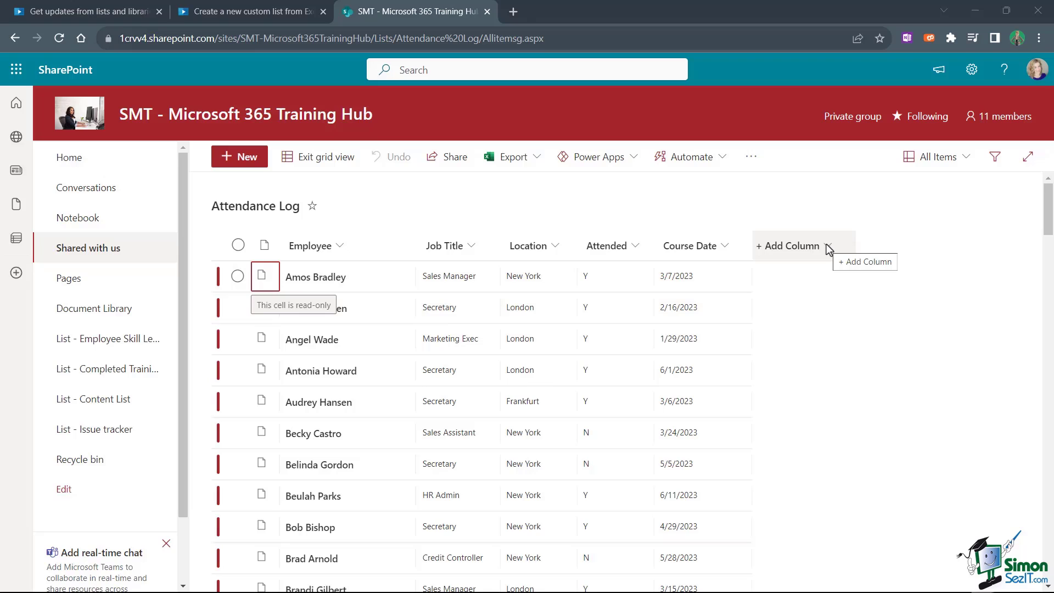
click(314, 163)
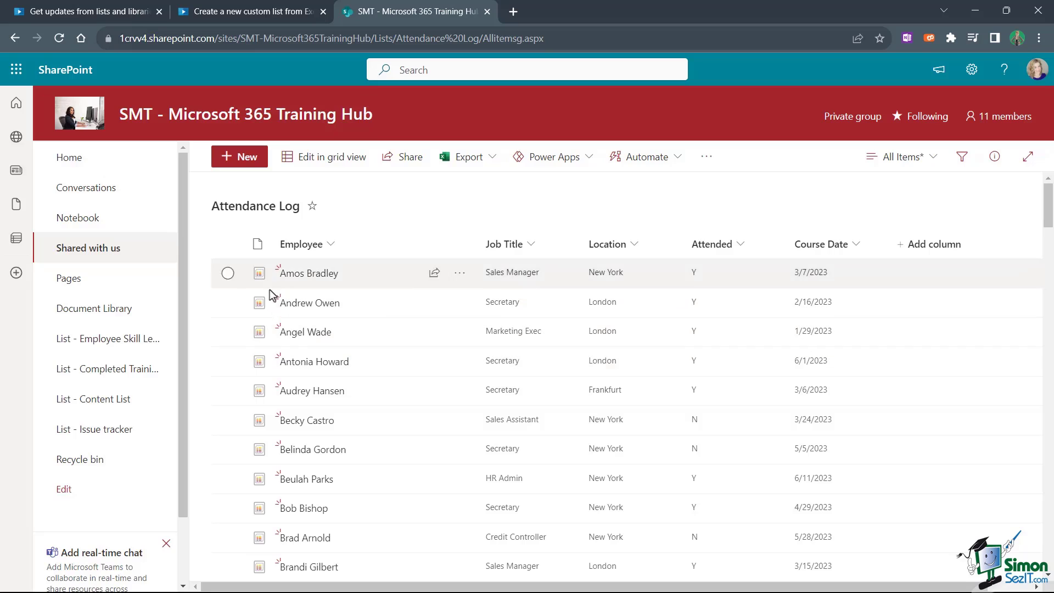
click(311, 207)
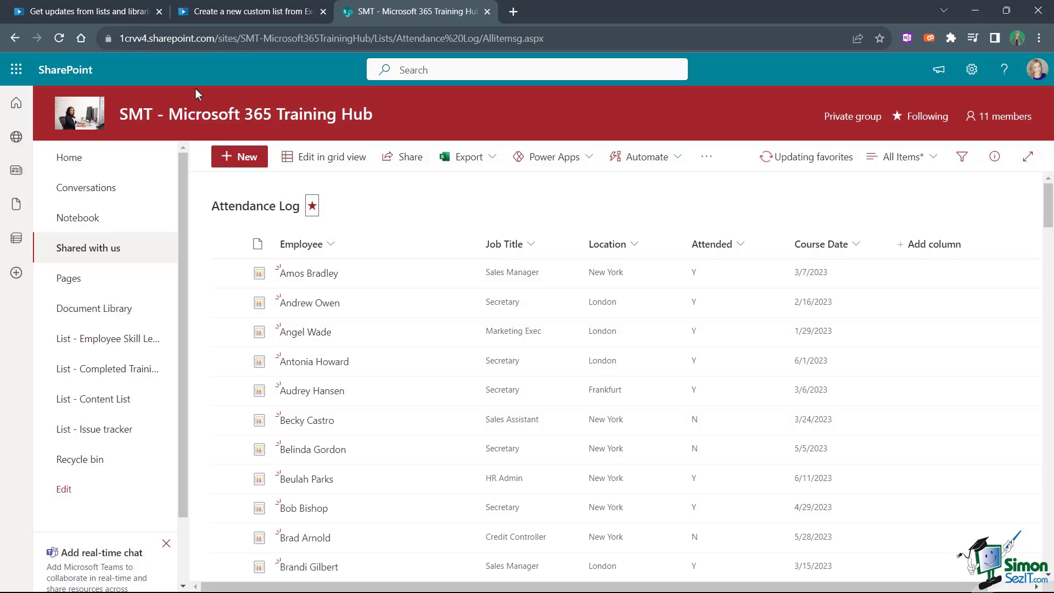
Step: Switch to Microsoft Lists and open the Attendance Log list from the favorites
click(16, 69)
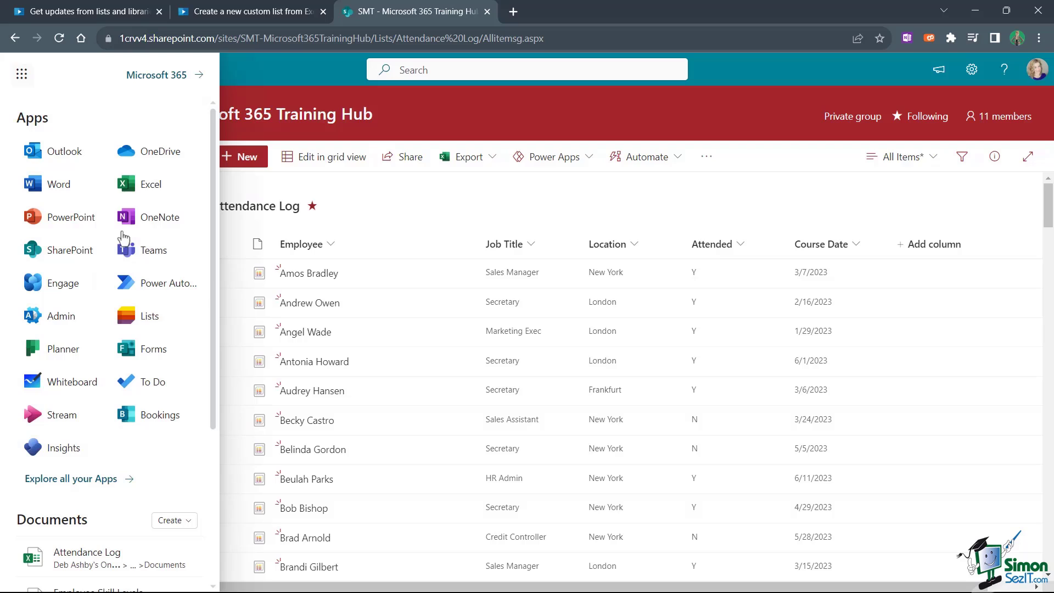
click(152, 328)
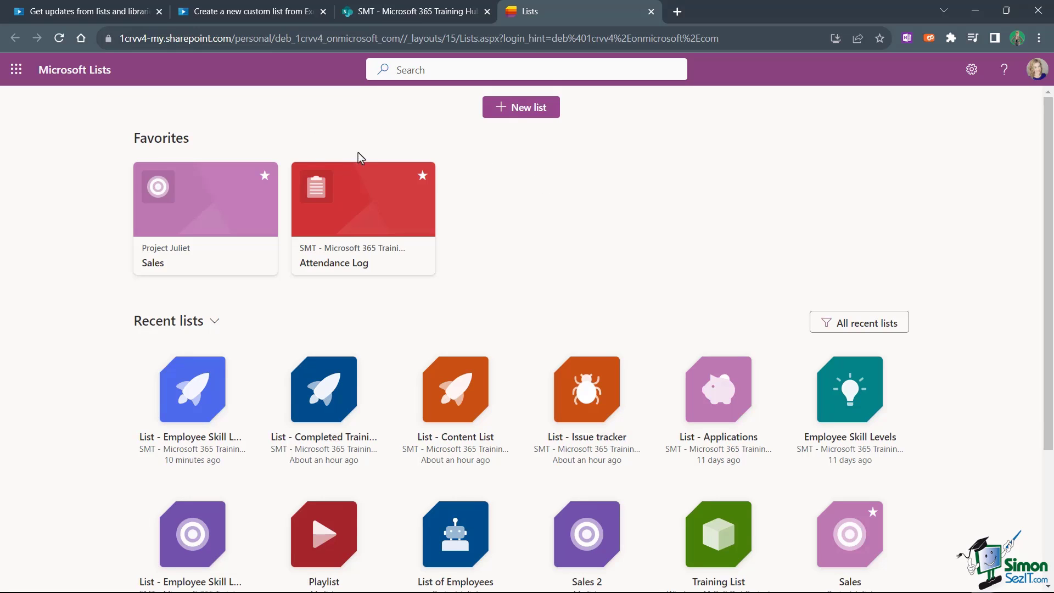
click(354, 248)
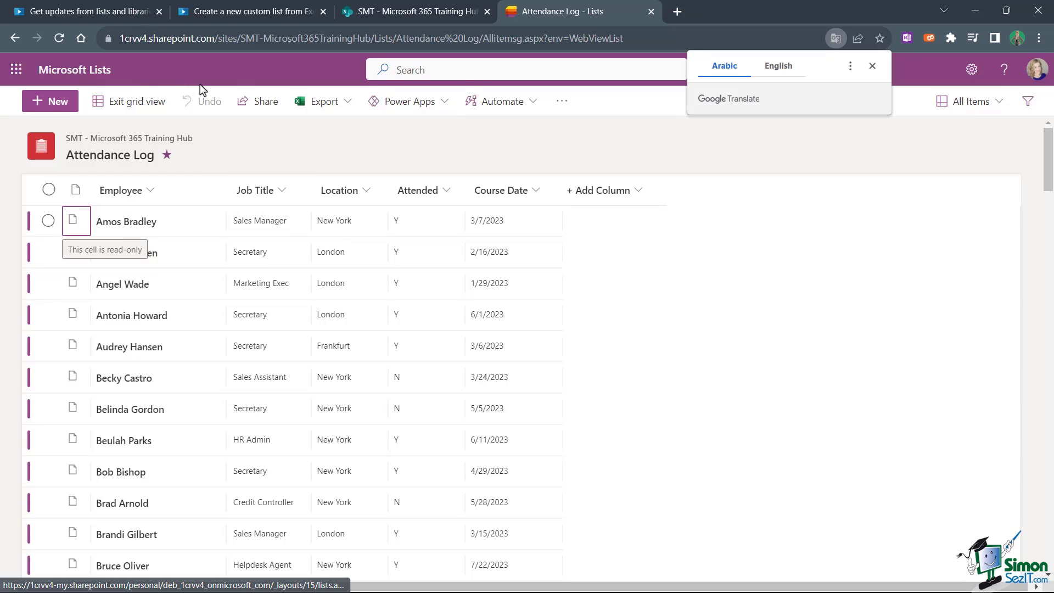
Step: Close the Microsoft Lists page, return to the training hub home page and open the Attendance Log list from the site contents
click(651, 11)
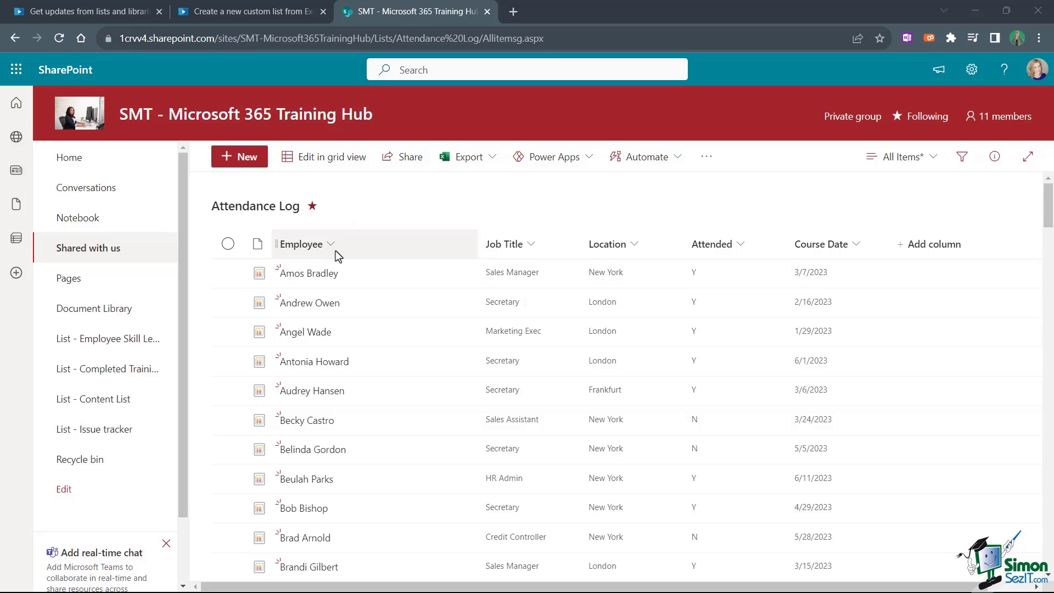
click(71, 162)
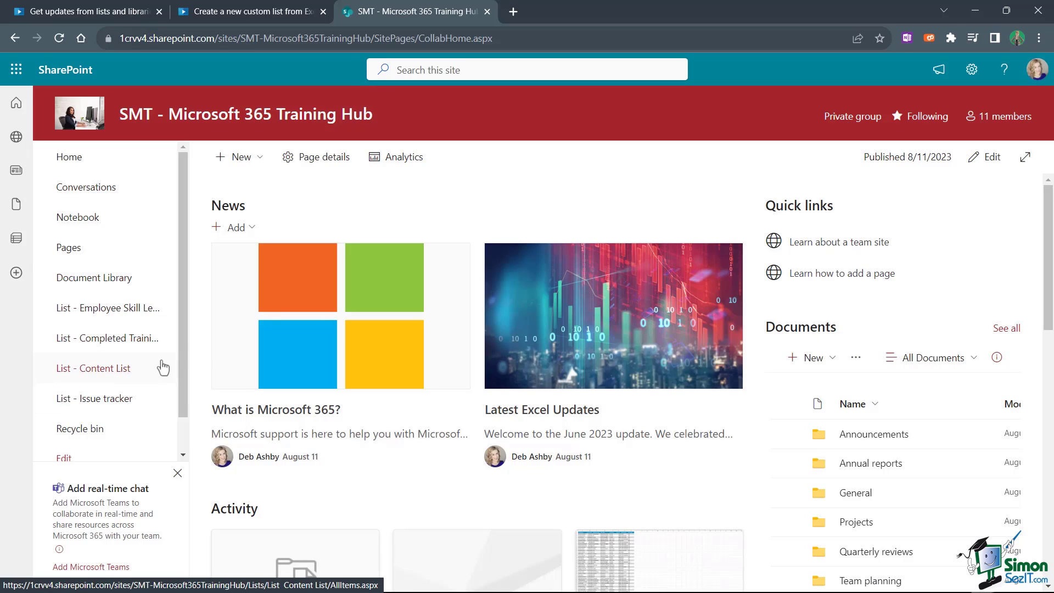
drag(186, 318, 190, 267)
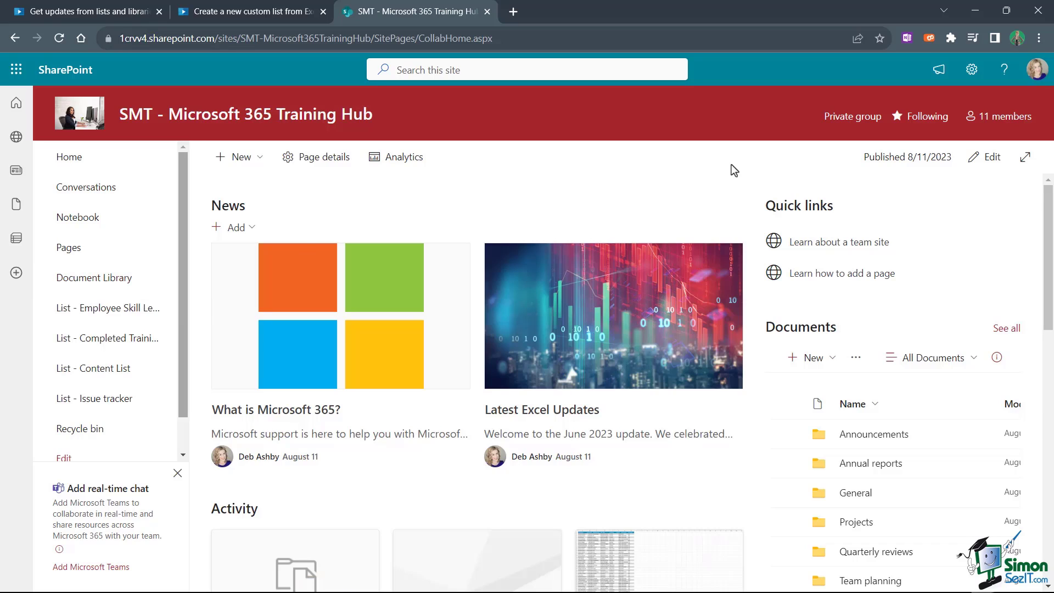
click(972, 71)
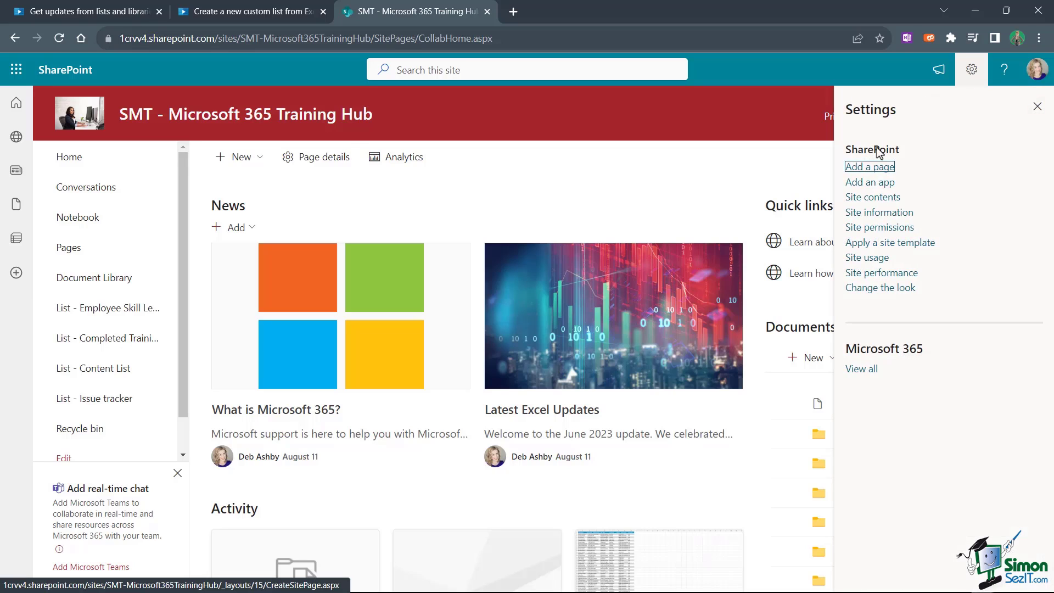
click(865, 198)
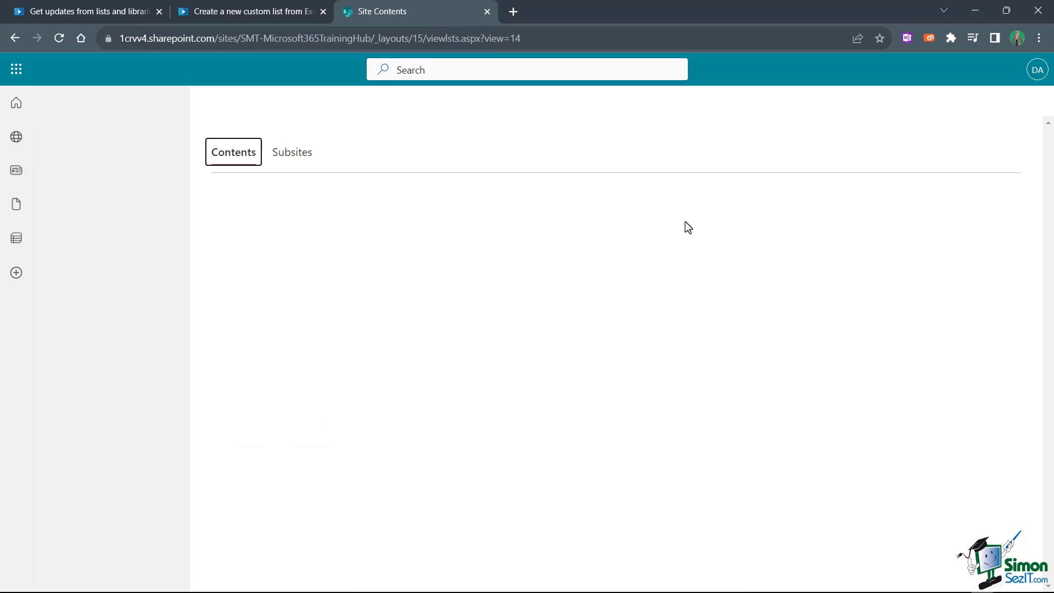
scroll(333, 318, down, 1)
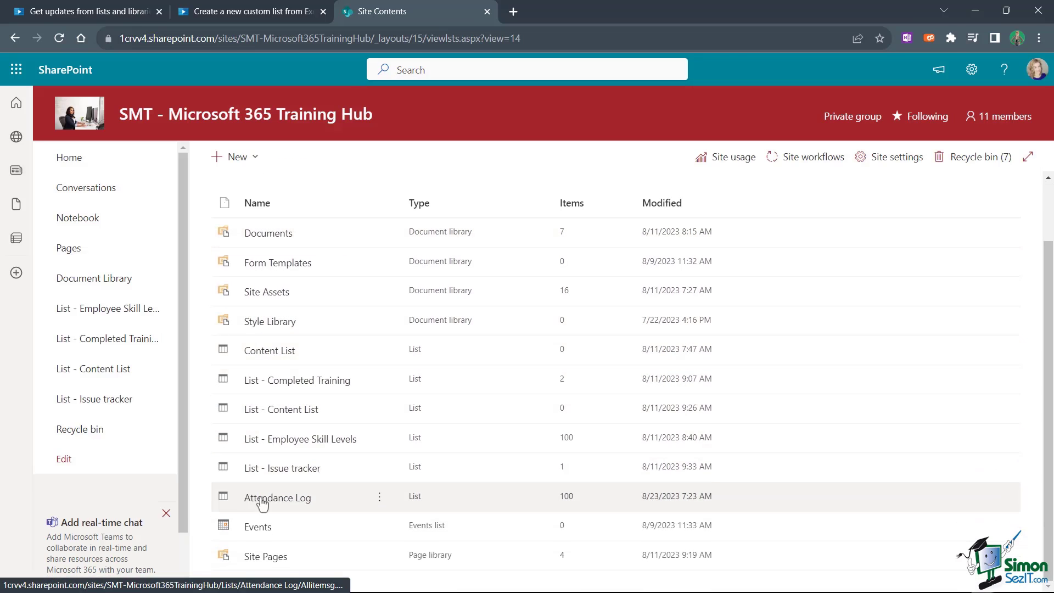
click(285, 499)
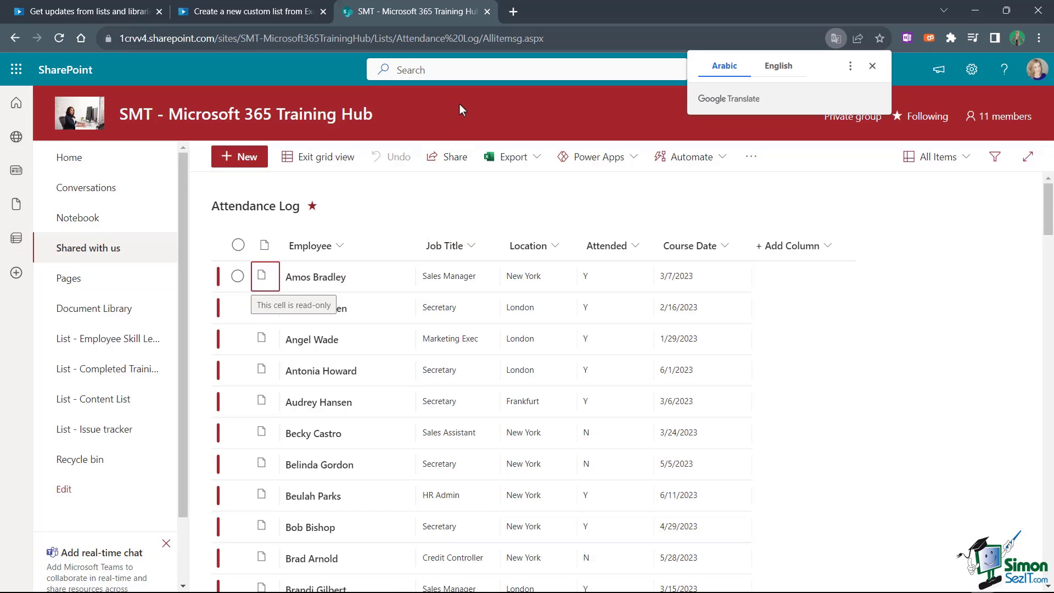
click(873, 67)
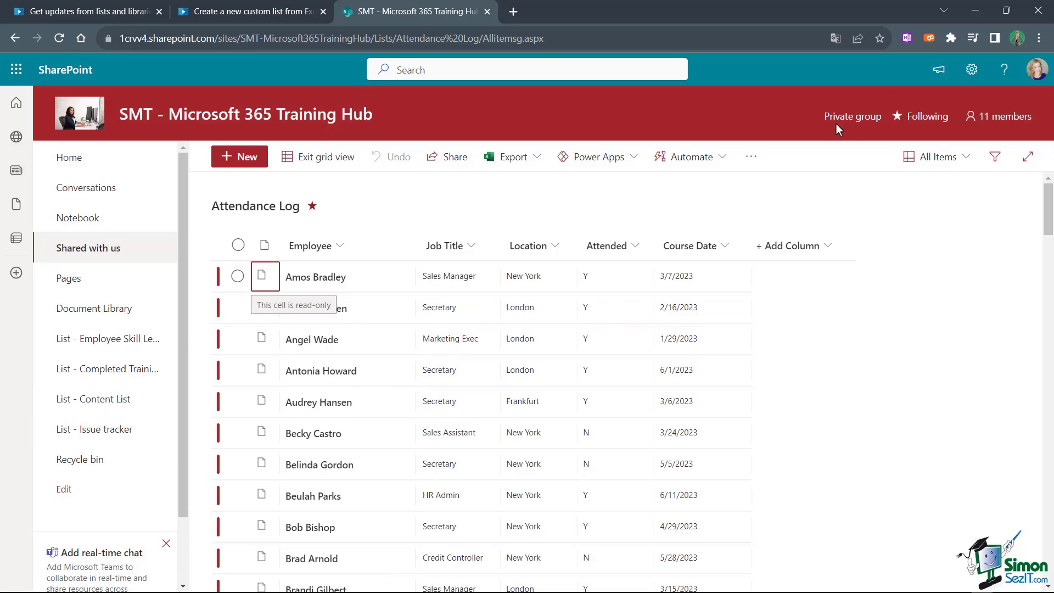
Step: In the list's general settings, set the Attendance Log list to display on the Quick Launch and save
click(972, 72)
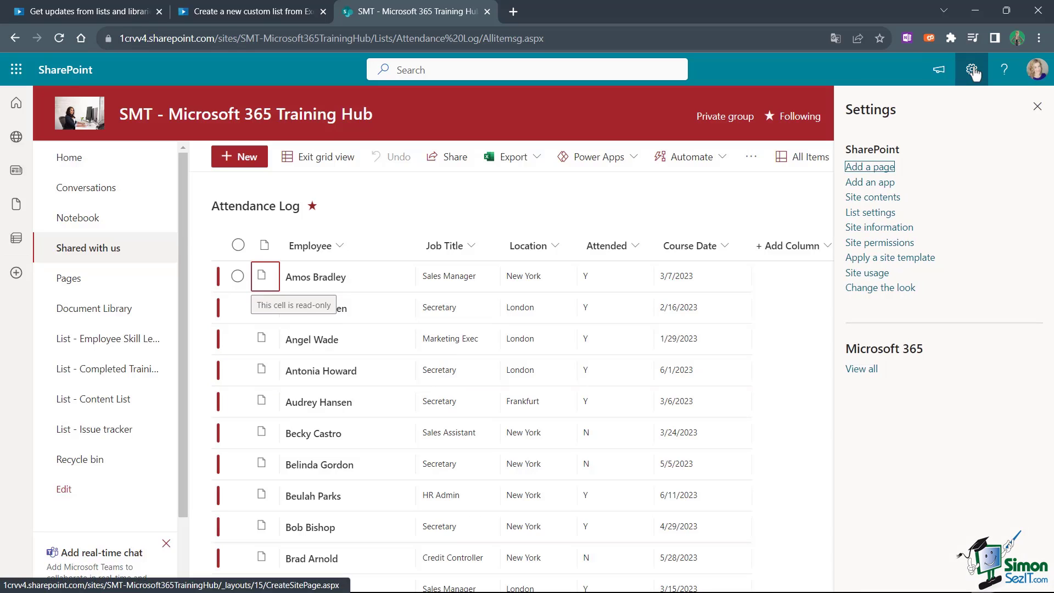
click(866, 215)
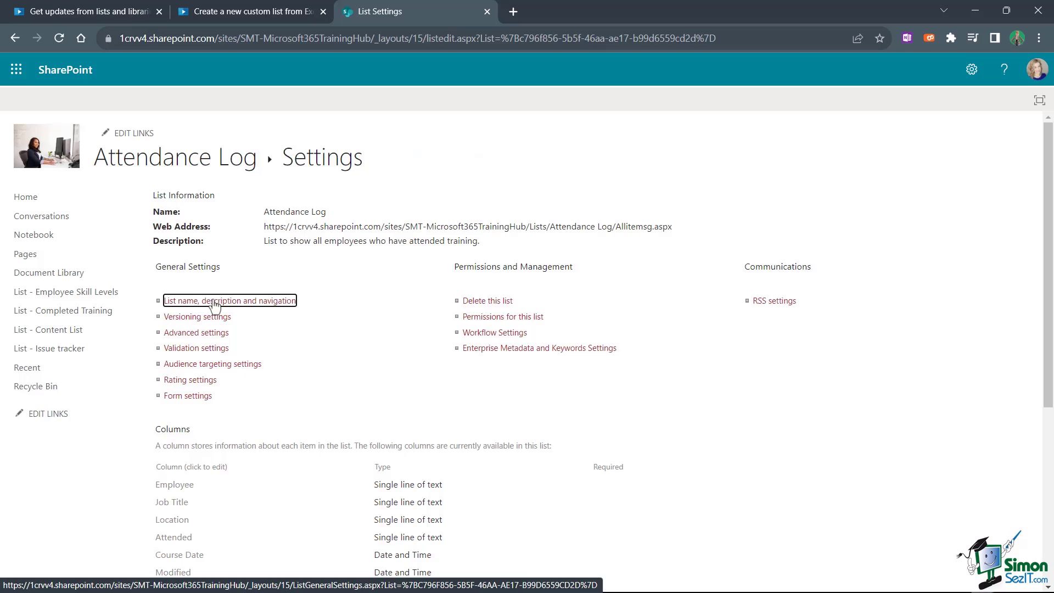
click(264, 302)
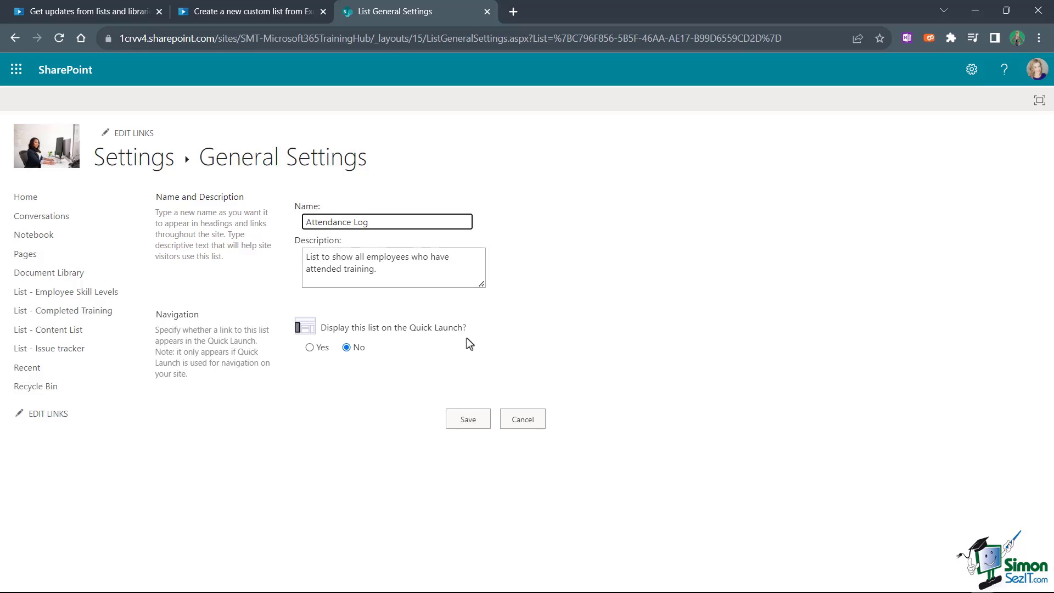
click(309, 348)
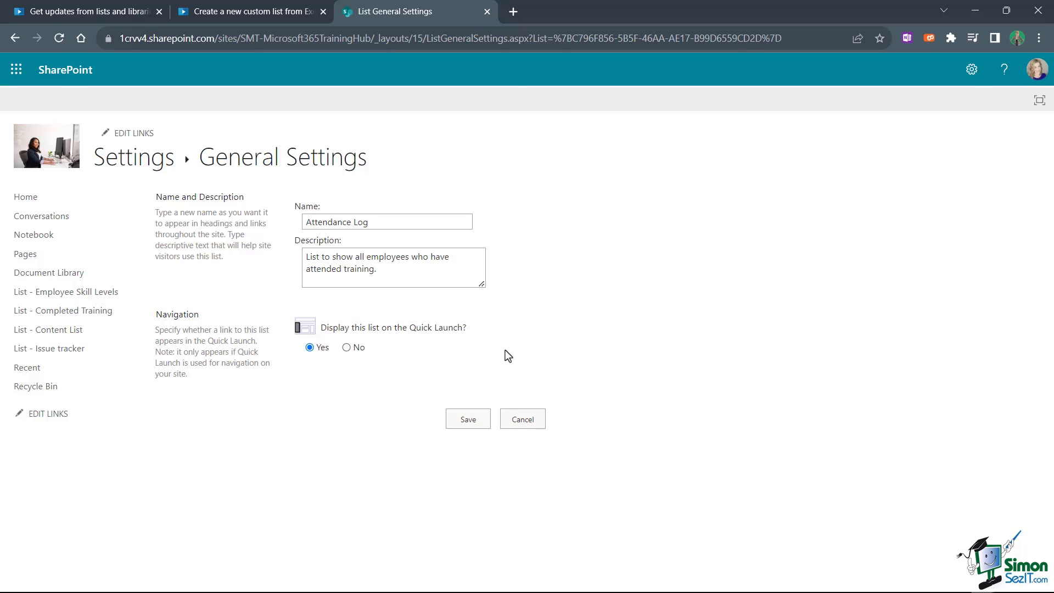
click(467, 419)
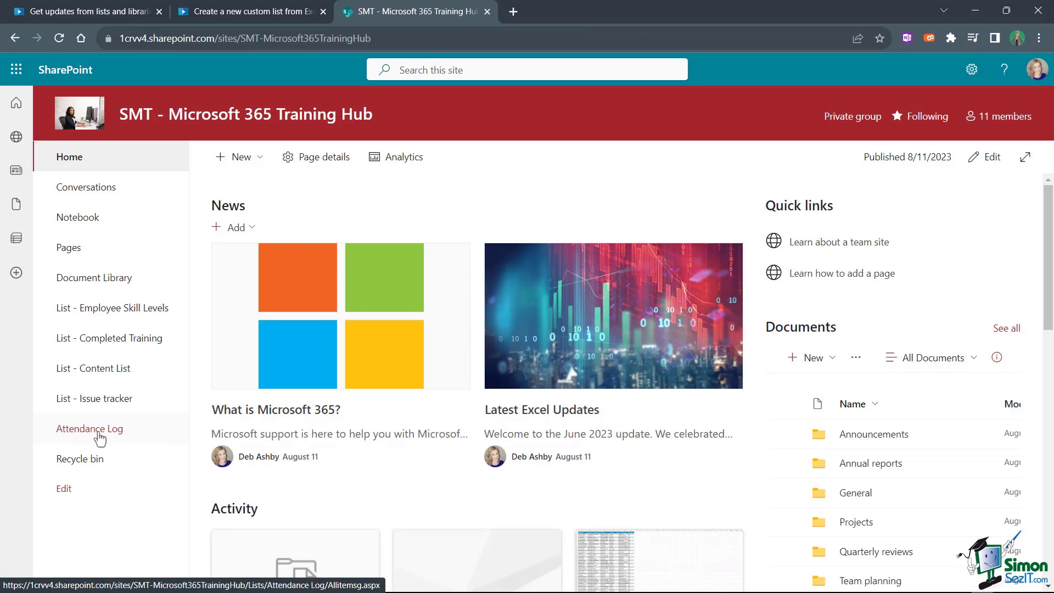
Step: Open Attendance Log from the site navigation and rename the list "List - Attendance Log"
click(85, 433)
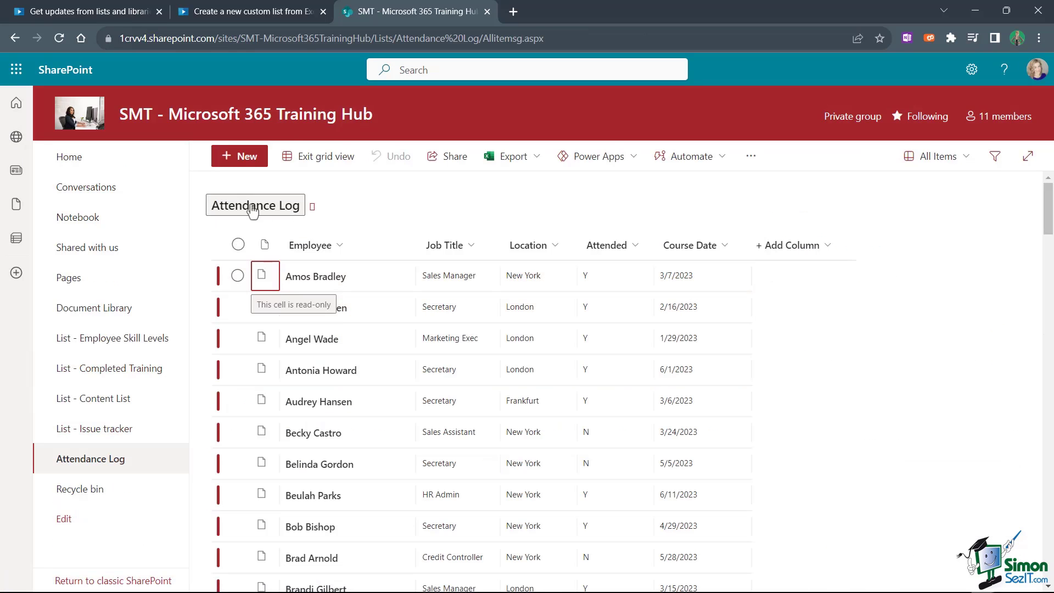
click(217, 212)
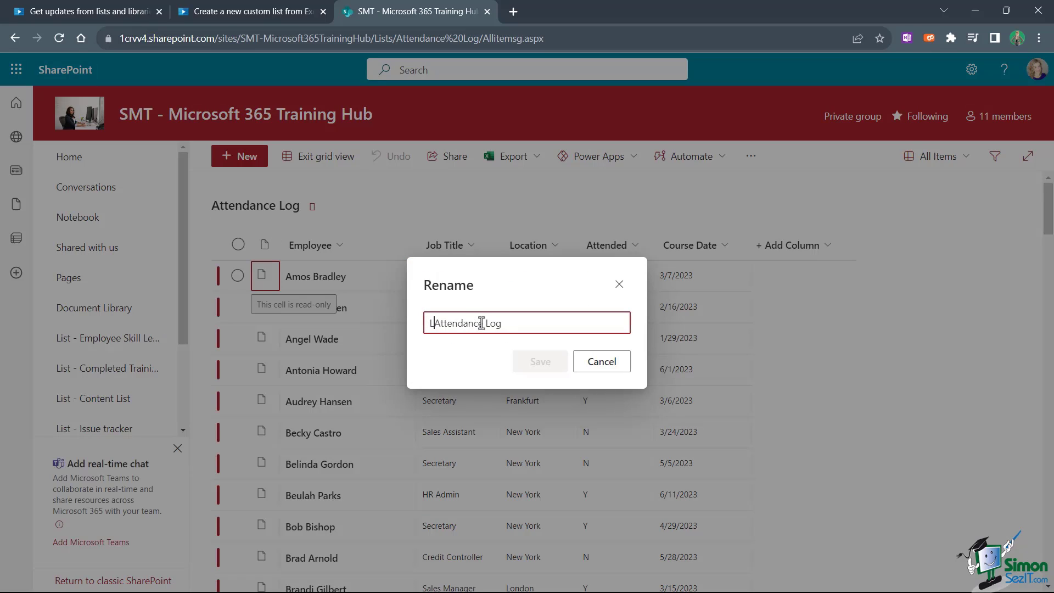
text(List -)
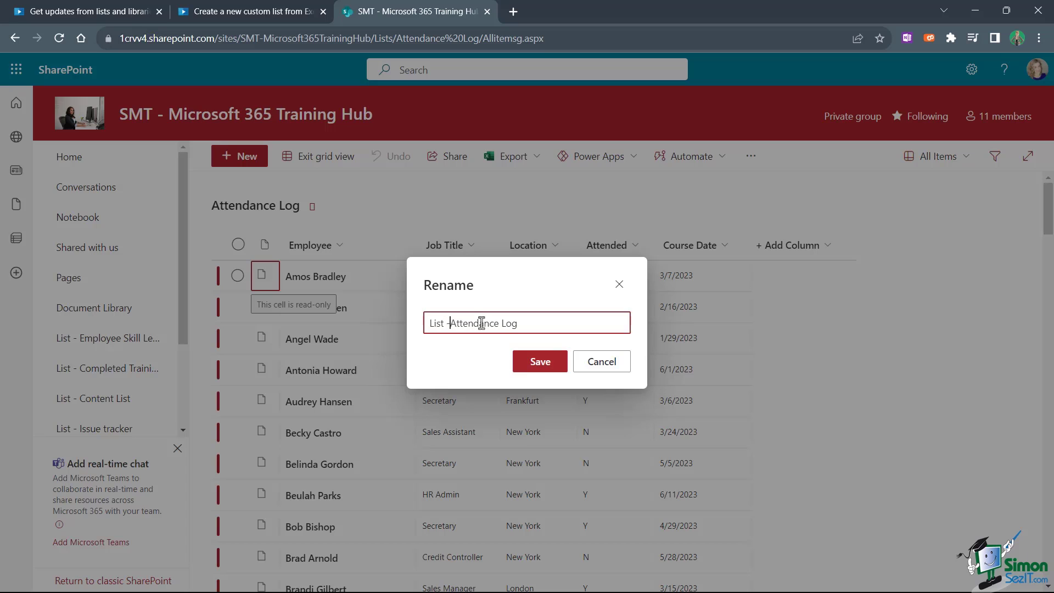
click(540, 361)
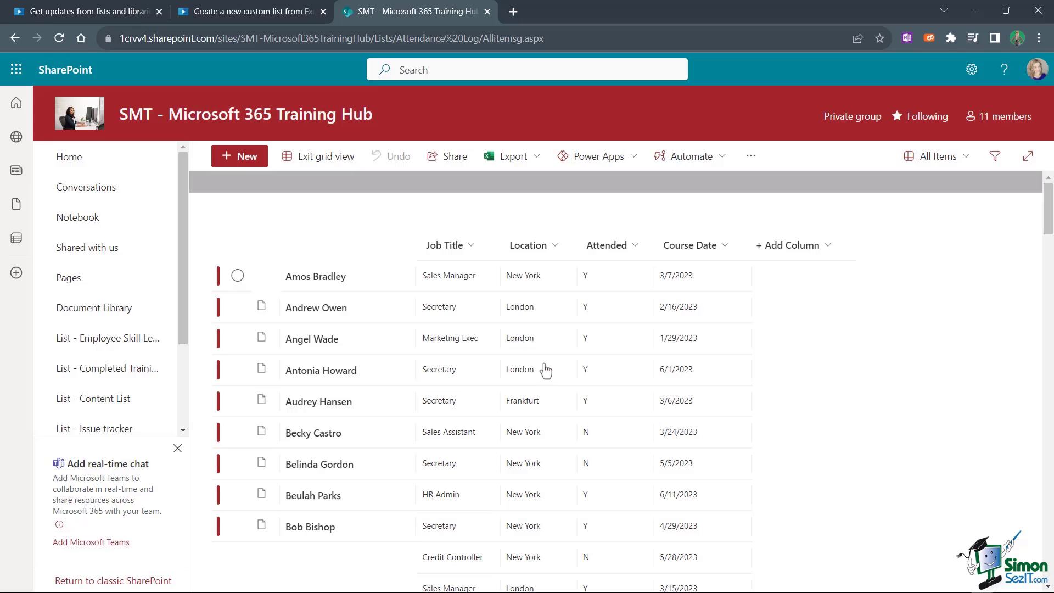
Step: Return to the site home page, reopen List - Attendance Log, set Attended to N for the first employee and exit grid view
click(70, 160)
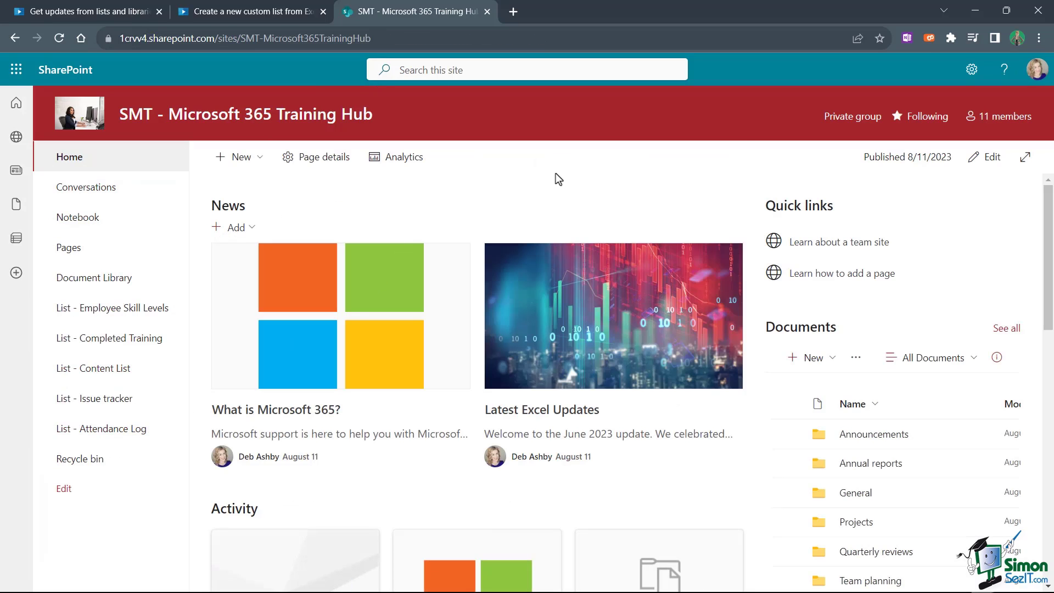
click(109, 428)
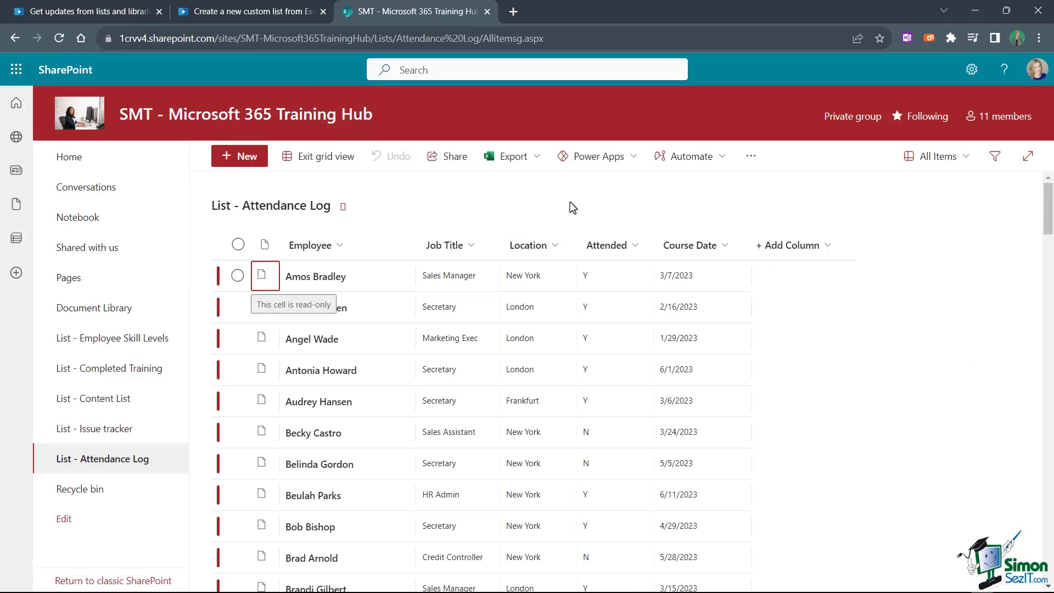
click(599, 338)
click(591, 306)
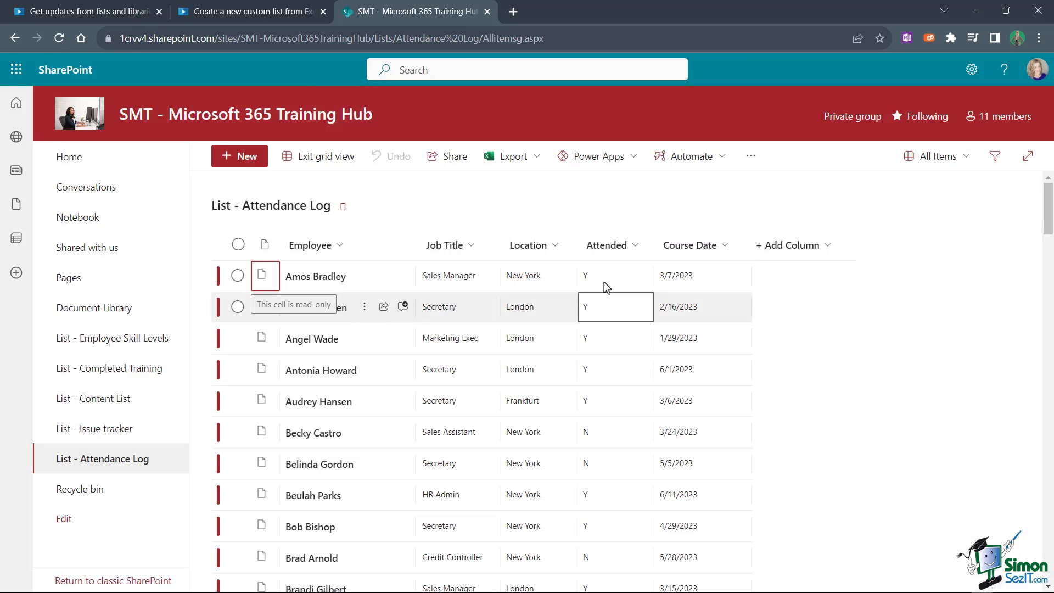
click(607, 282)
click(604, 345)
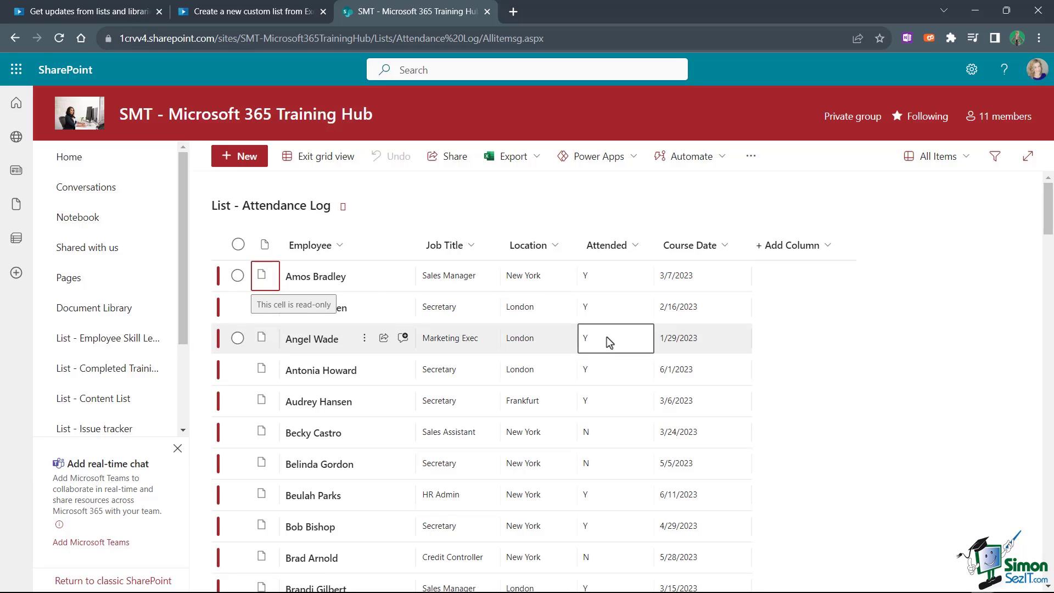
click(598, 276)
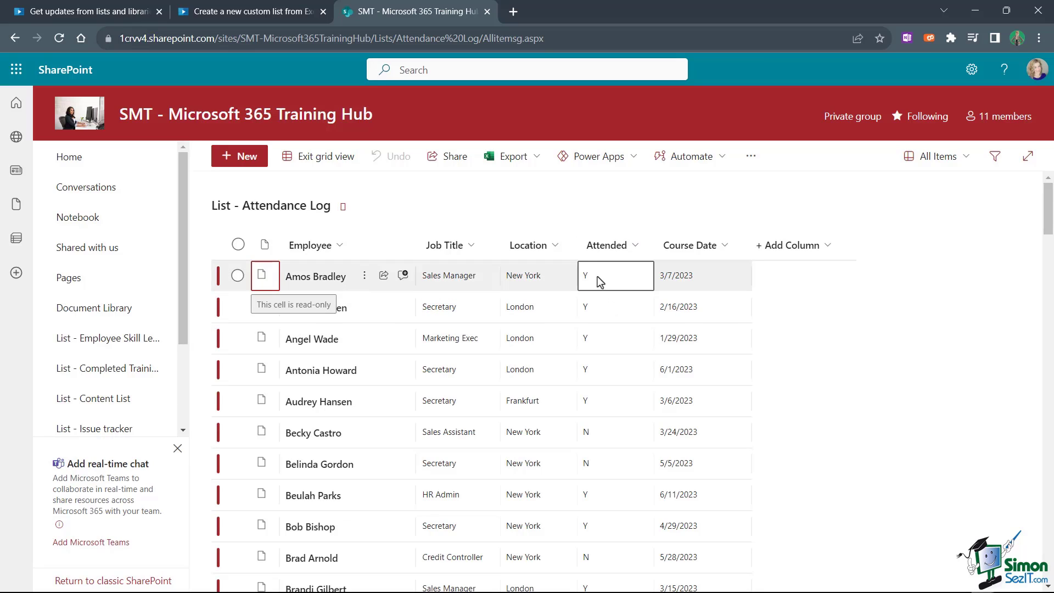
click(602, 277)
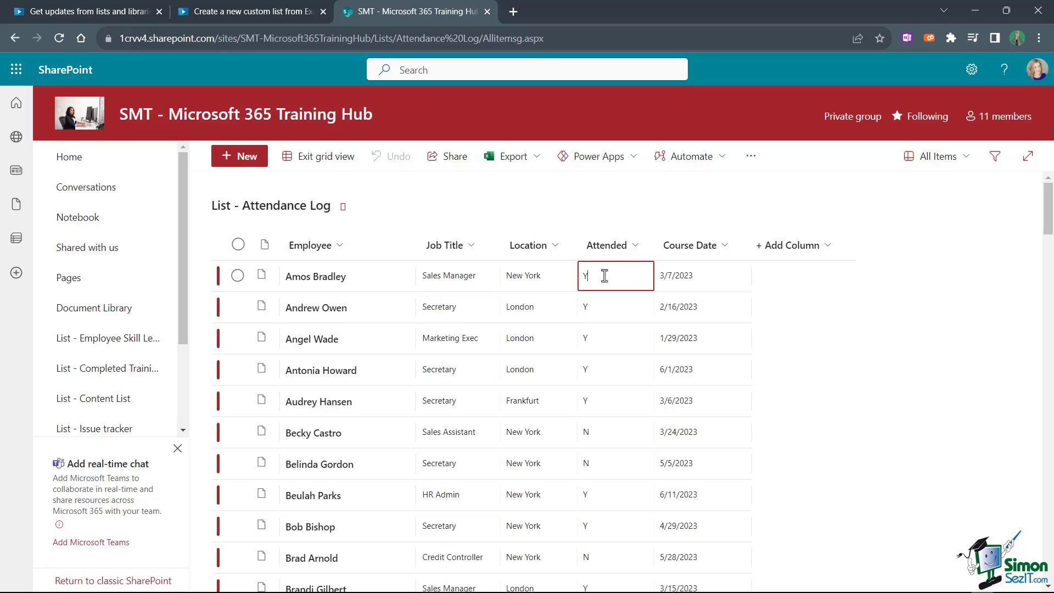
key(BackSpace)
text(N)
key(Return)
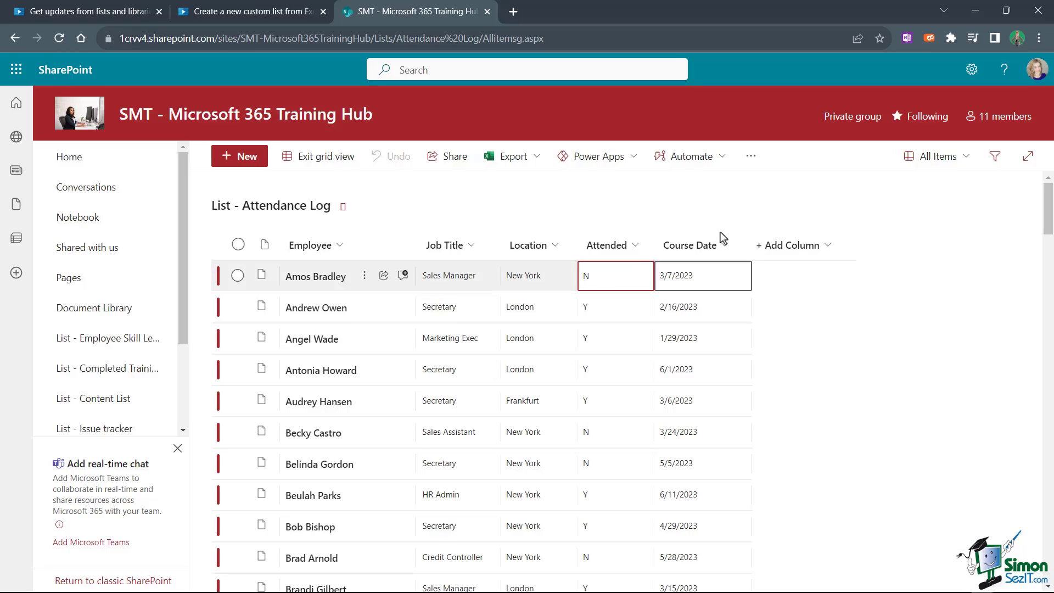
click(324, 155)
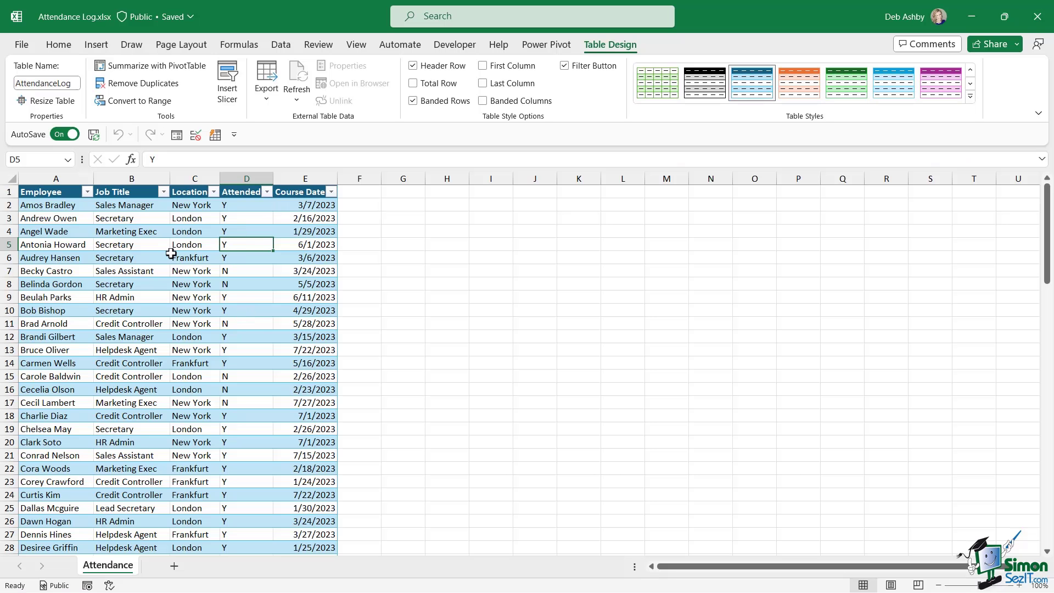
Step: Switch to Excel, select the first employee's Attended cell in Attendance Log.xlsx and run Refresh All
click(183, 244)
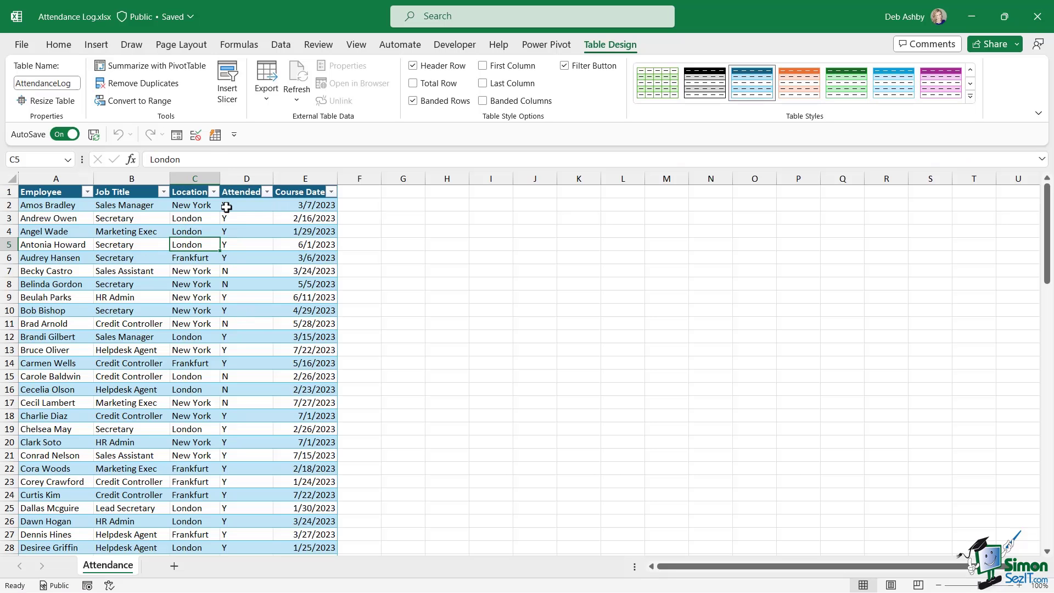
click(249, 205)
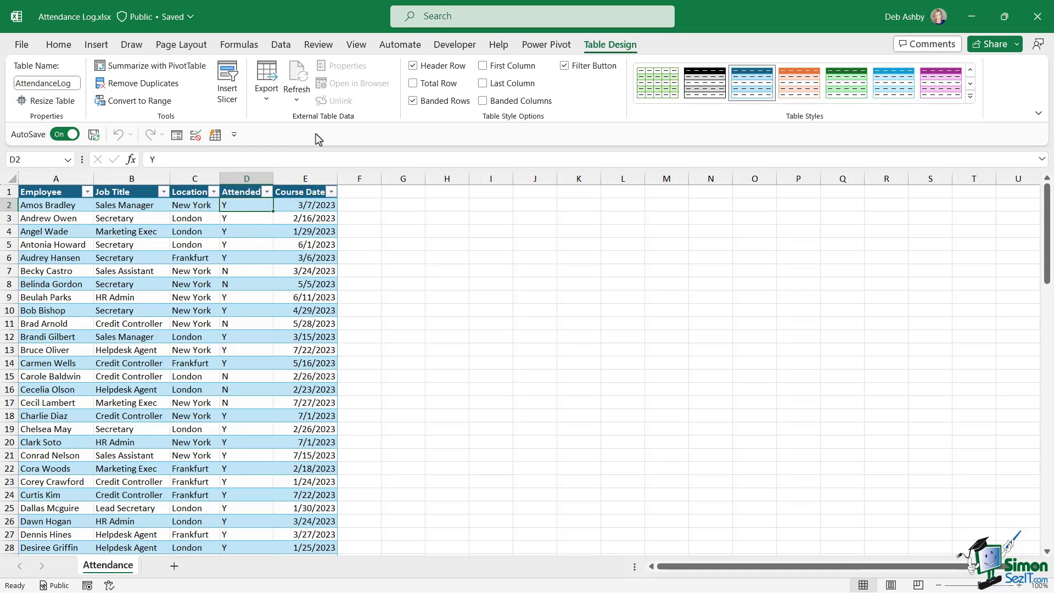
click(296, 101)
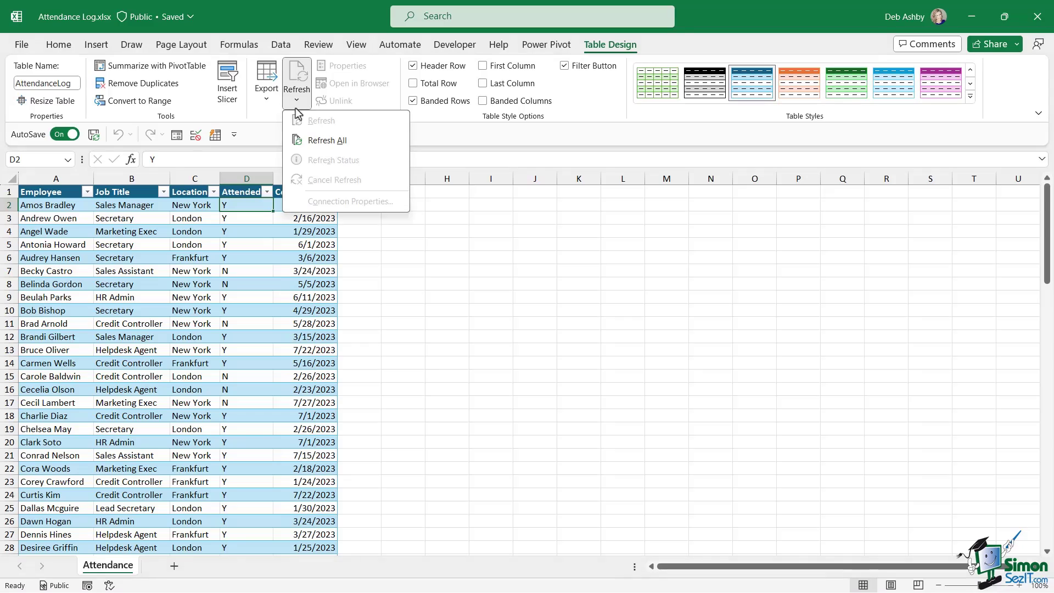
click(302, 141)
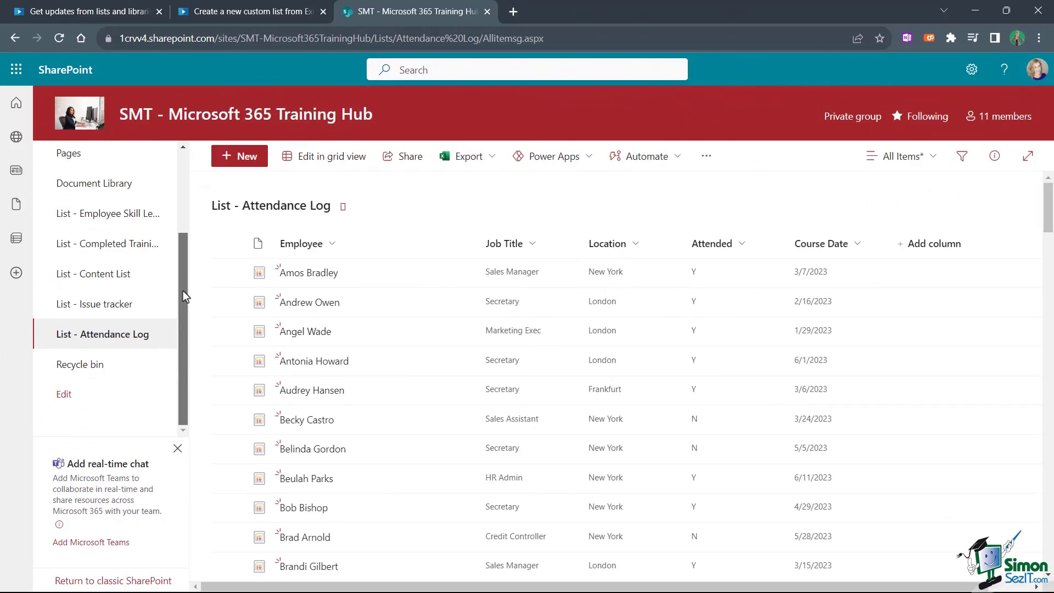
Step: Switch to the training hub site in the browser and open its recycle bin
drag(183, 291, 182, 180)
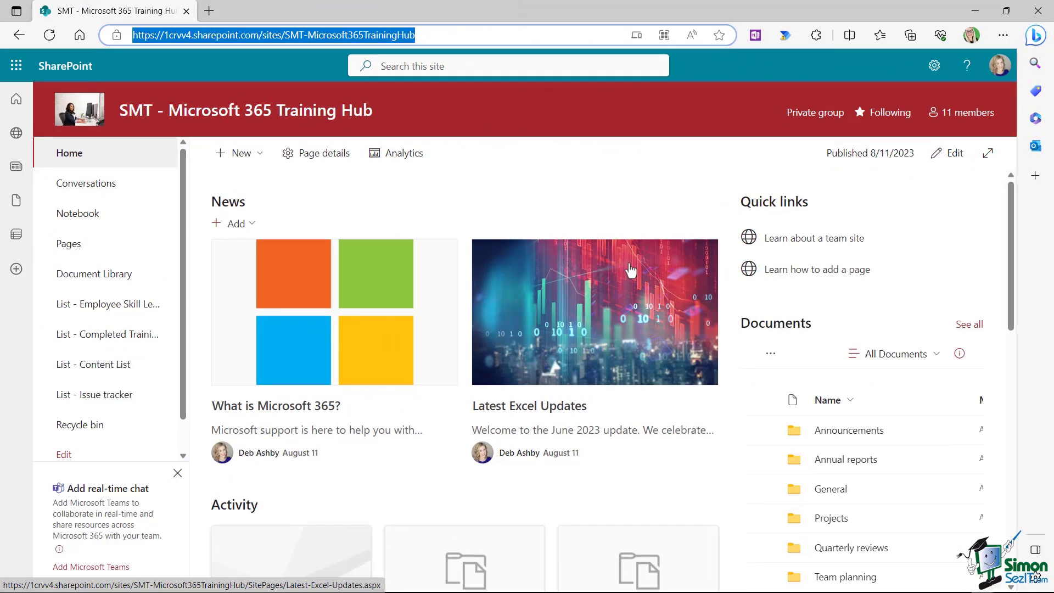
drag(183, 174, 181, 238)
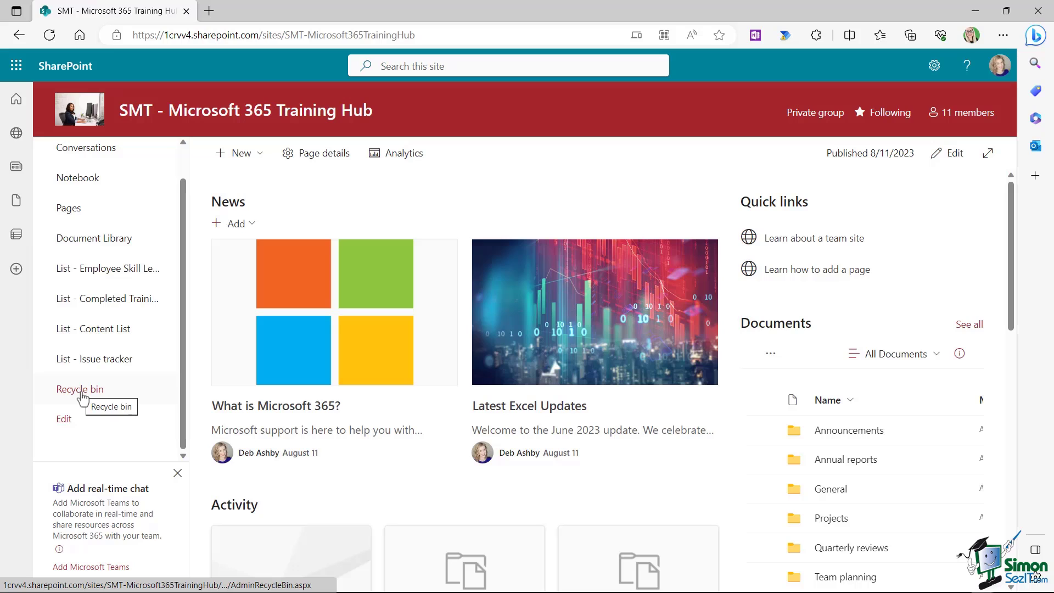
click(80, 457)
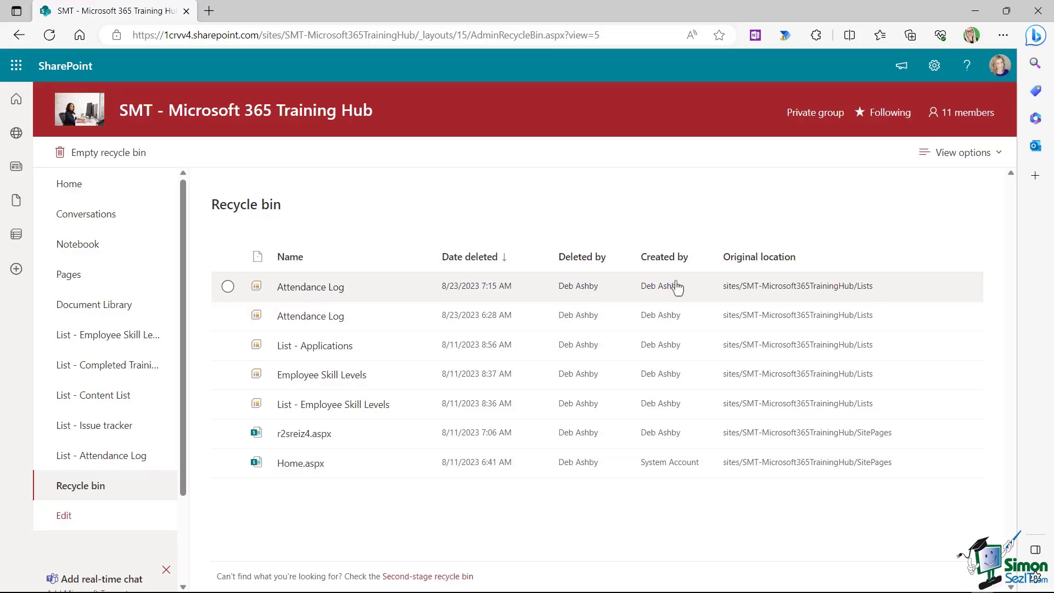
Step: Try to restore the most recently deleted Attendance Log list from the recycle bin, and clear the selection
mouse_move(675, 285)
click(227, 287)
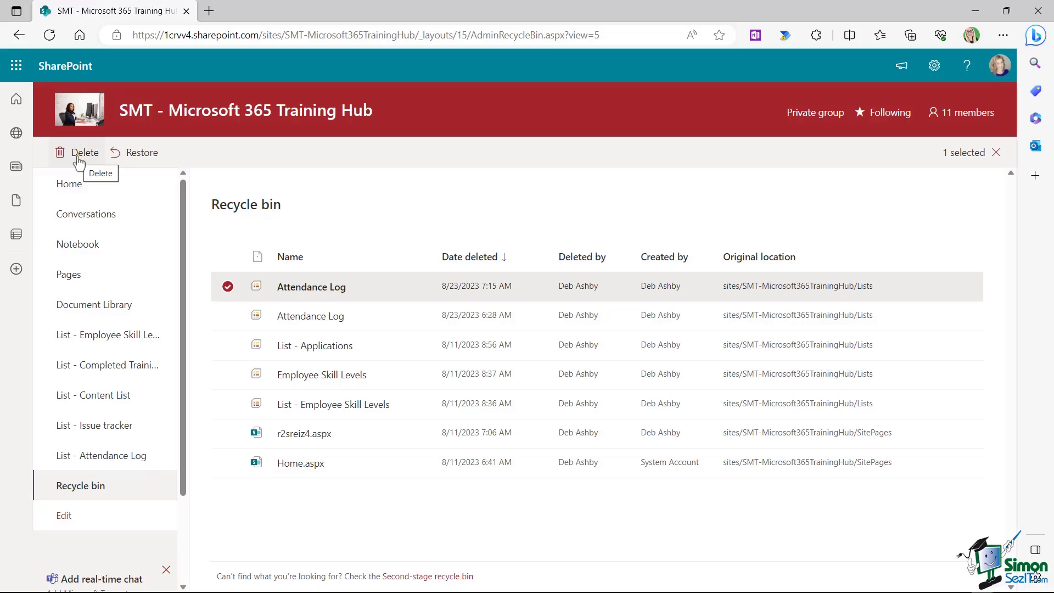
click(148, 159)
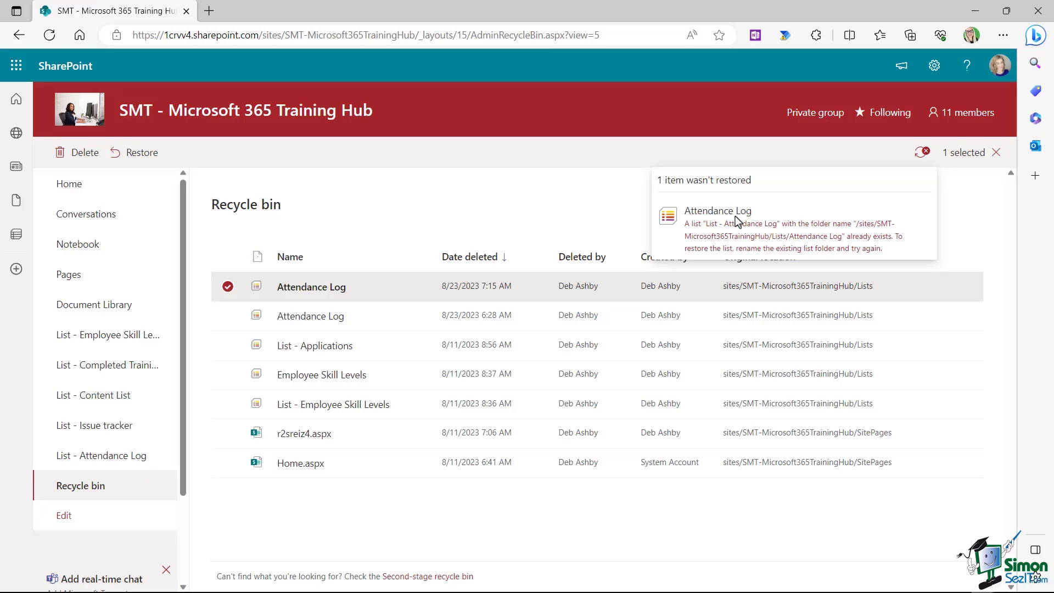
click(496, 198)
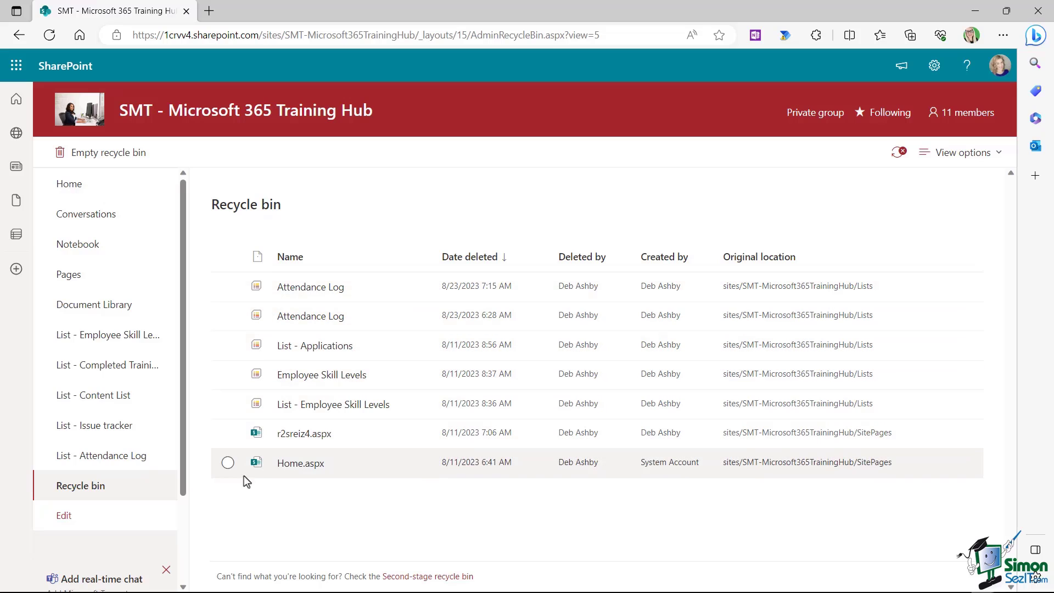
Step: Restore Home.aspx from the recycle bin and open the site's Pages library
click(228, 463)
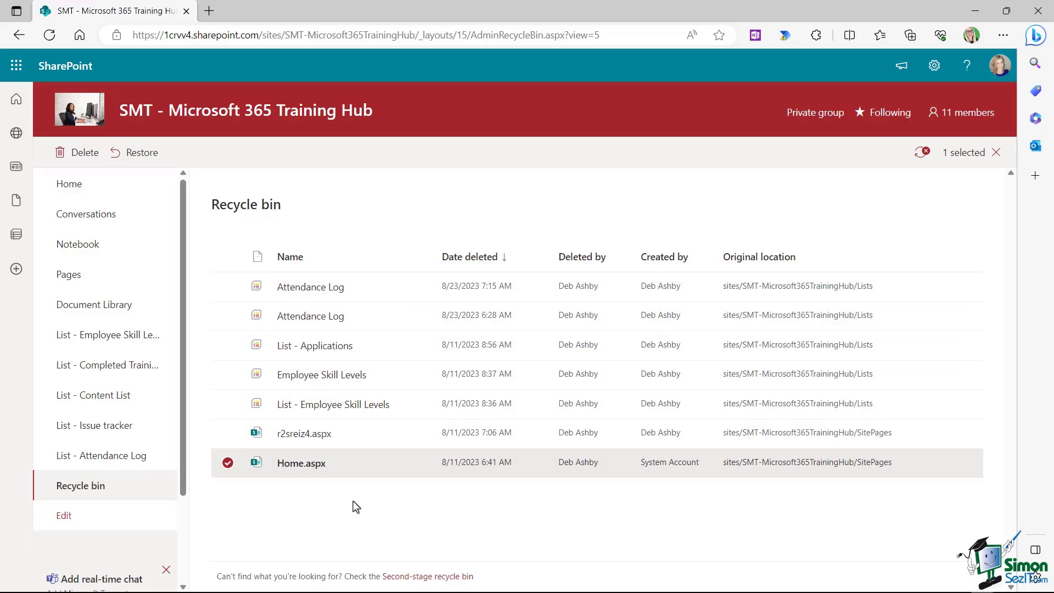
click(139, 154)
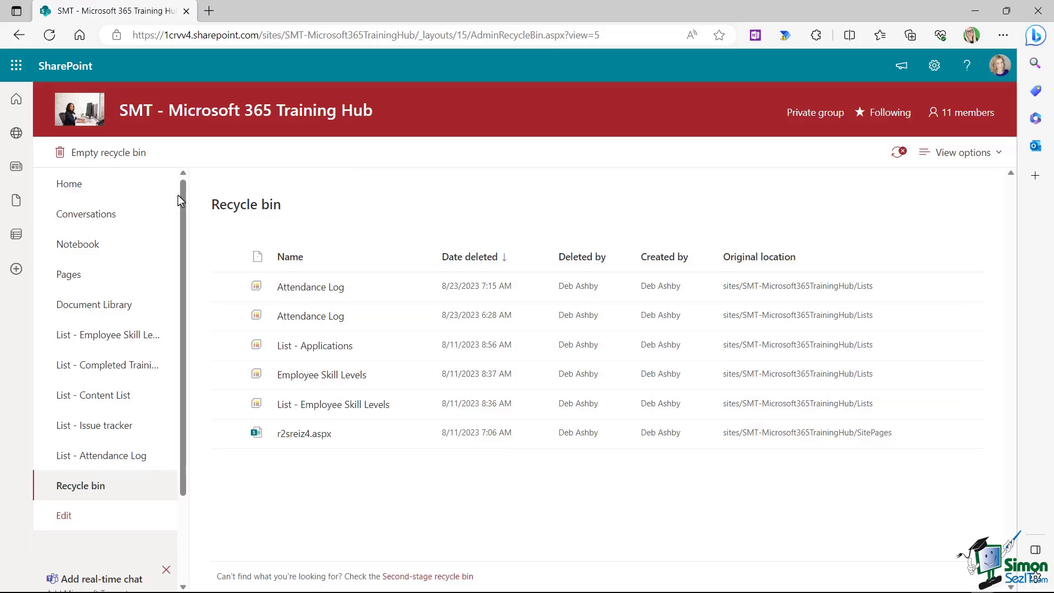
click(72, 278)
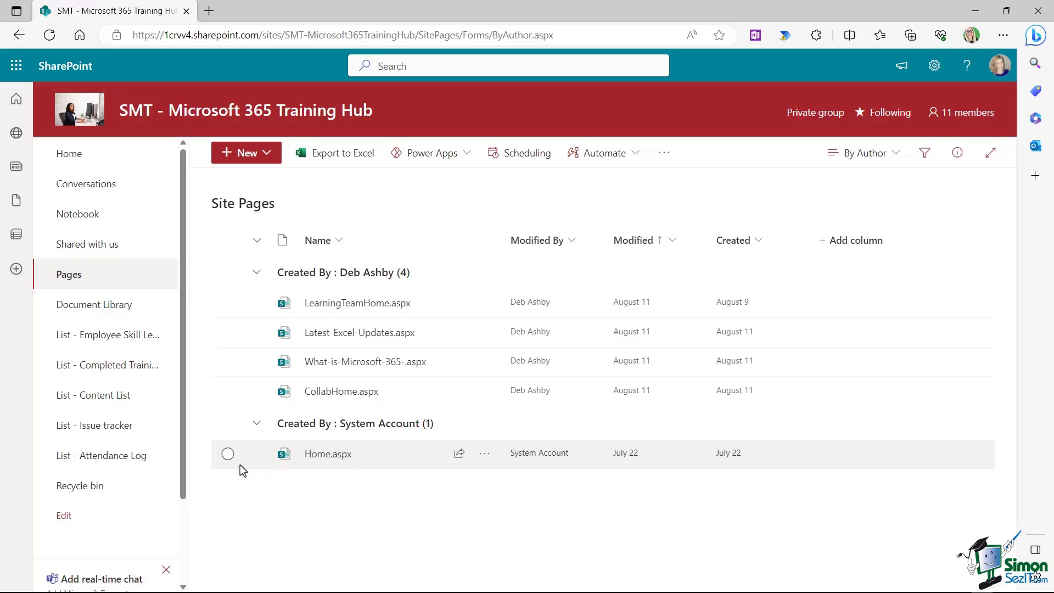
Step: Delete Home.aspx from the Site Pages library, check the recycle bin, and return to the site home page
click(227, 454)
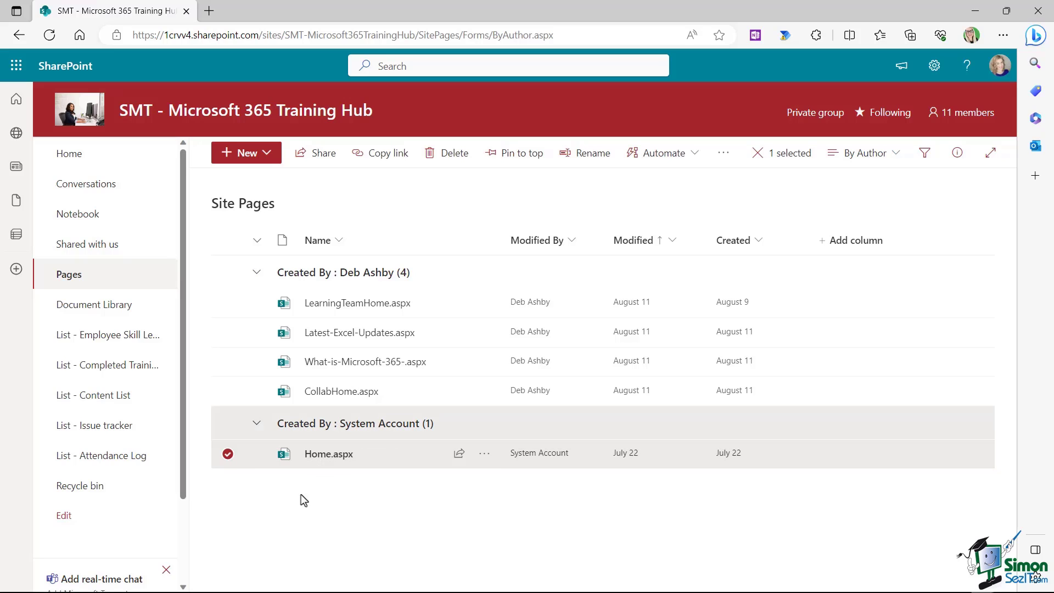
click(484, 453)
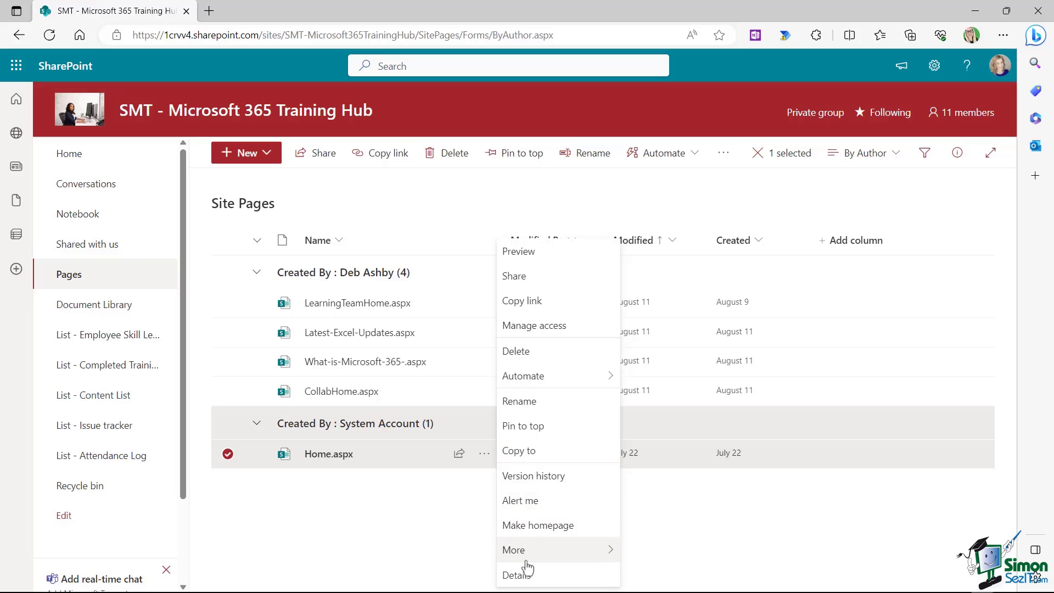
click(507, 354)
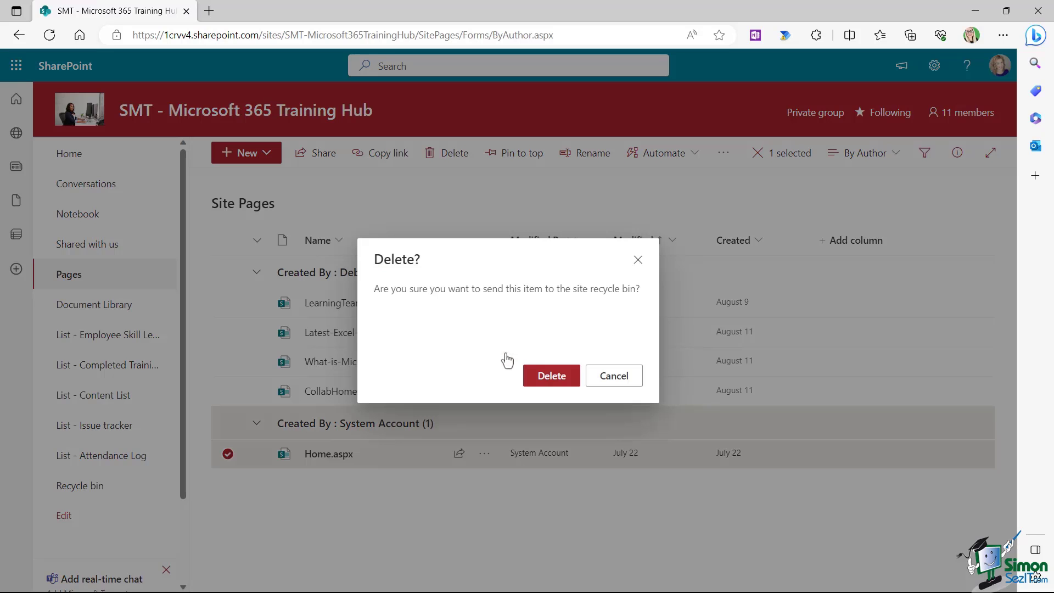
click(540, 378)
click(93, 487)
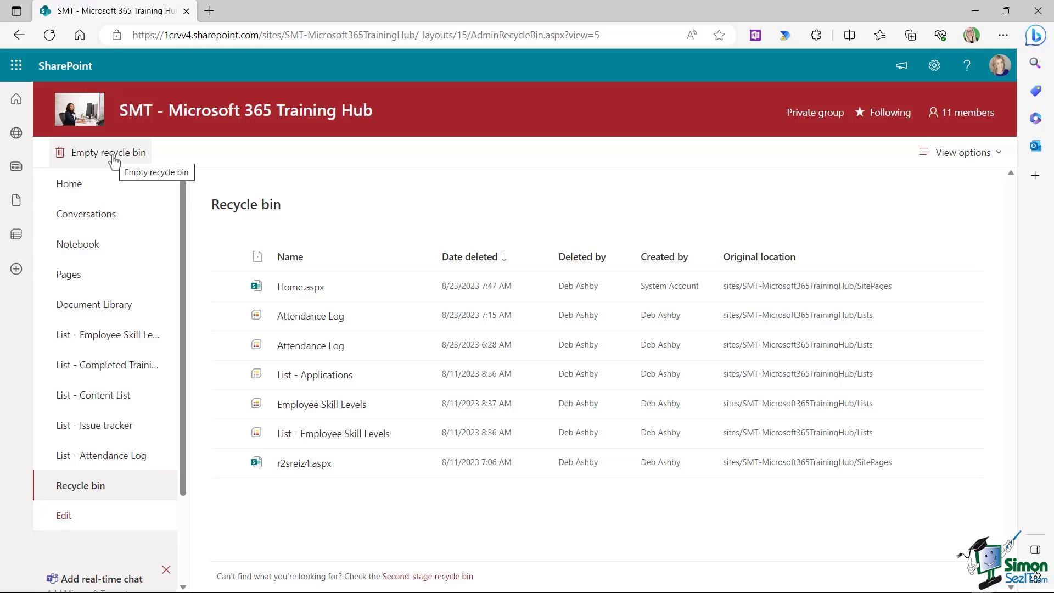
click(125, 192)
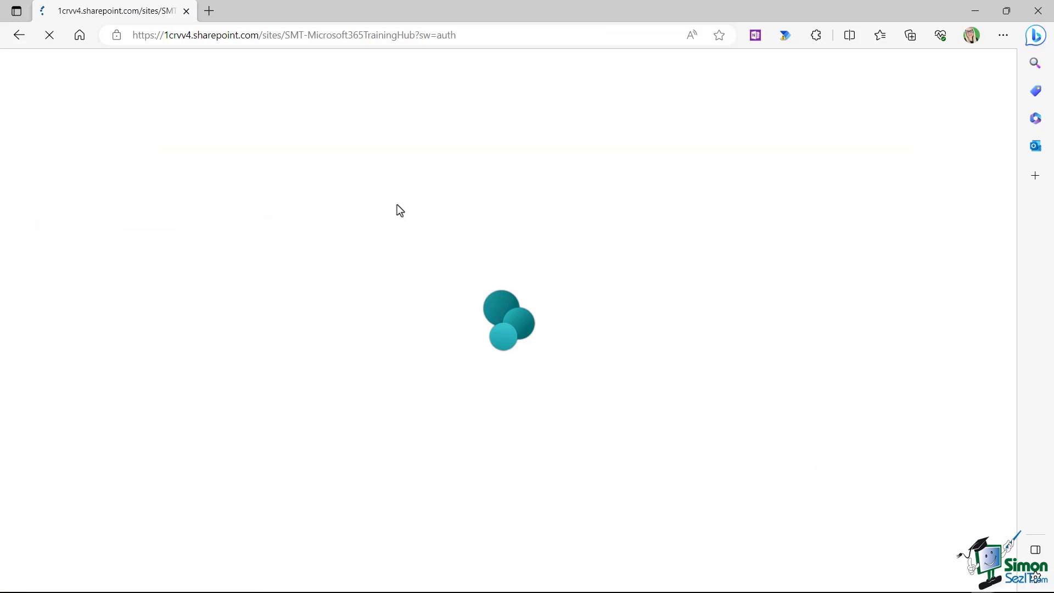
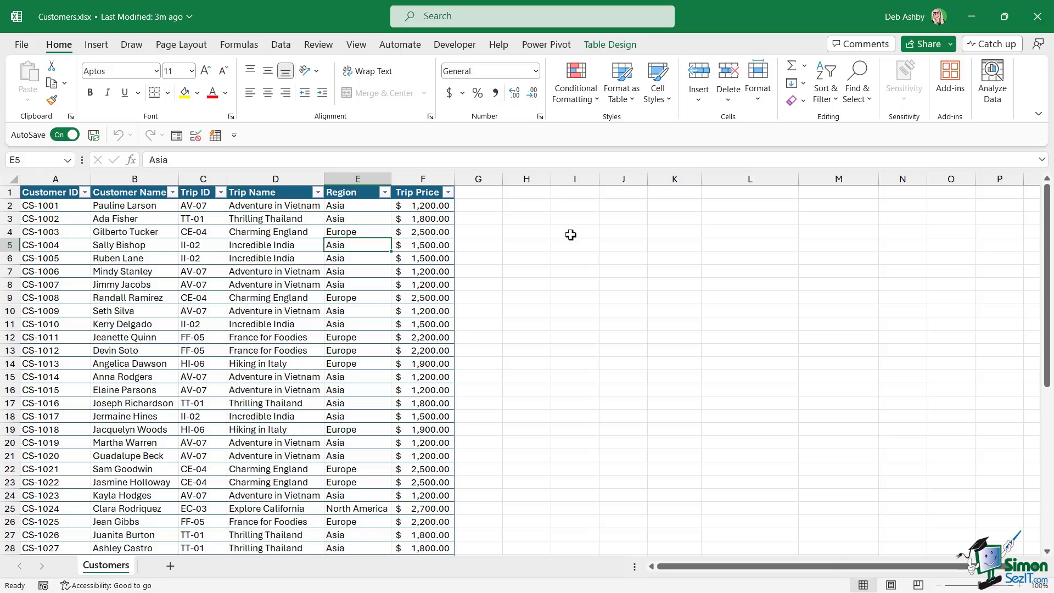
Step: Switch to Customers.xlsx in Excel and look through the rows of the Customers table
click(255, 272)
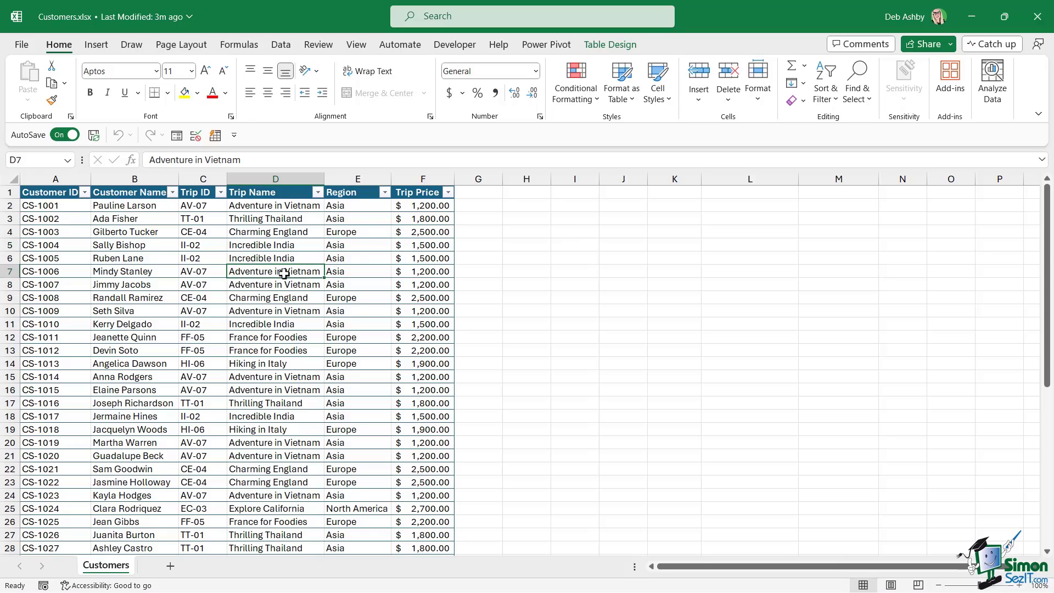
scroll(284, 273, down, 1)
scroll(283, 272, down, 5)
scroll(284, 273, up, 6)
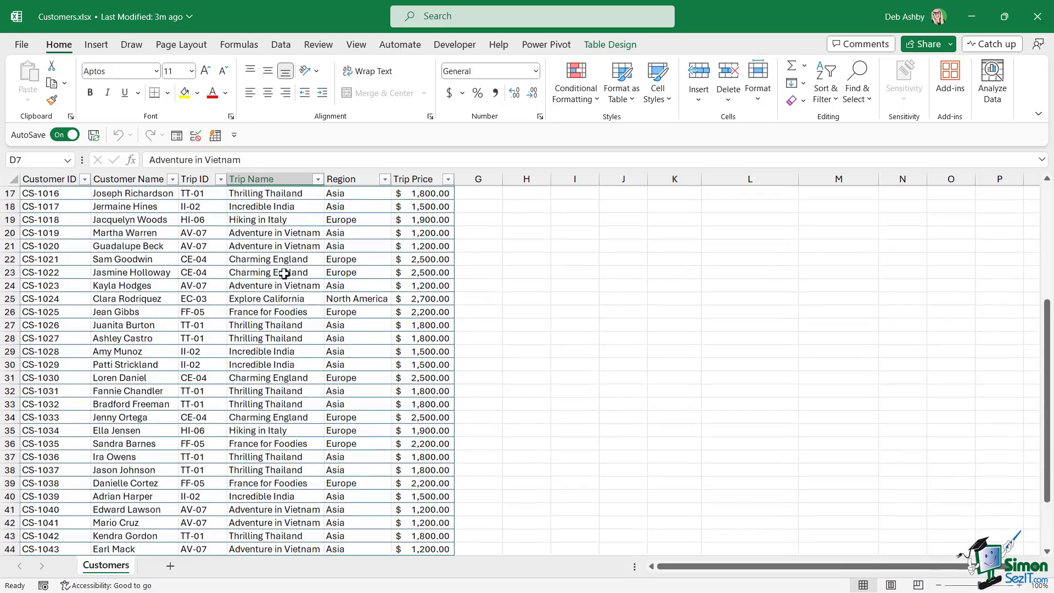
click(320, 255)
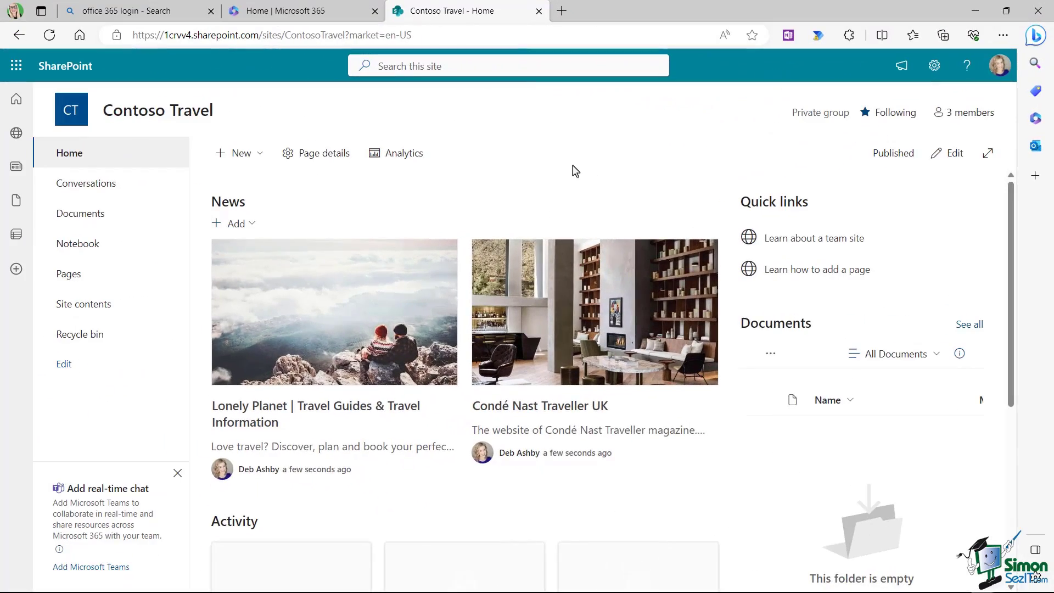
Step: Switch to the Contoso Travel site in the browser and start a new list from Excel, uploading Customers.xlsx from Exercise Files
click(257, 160)
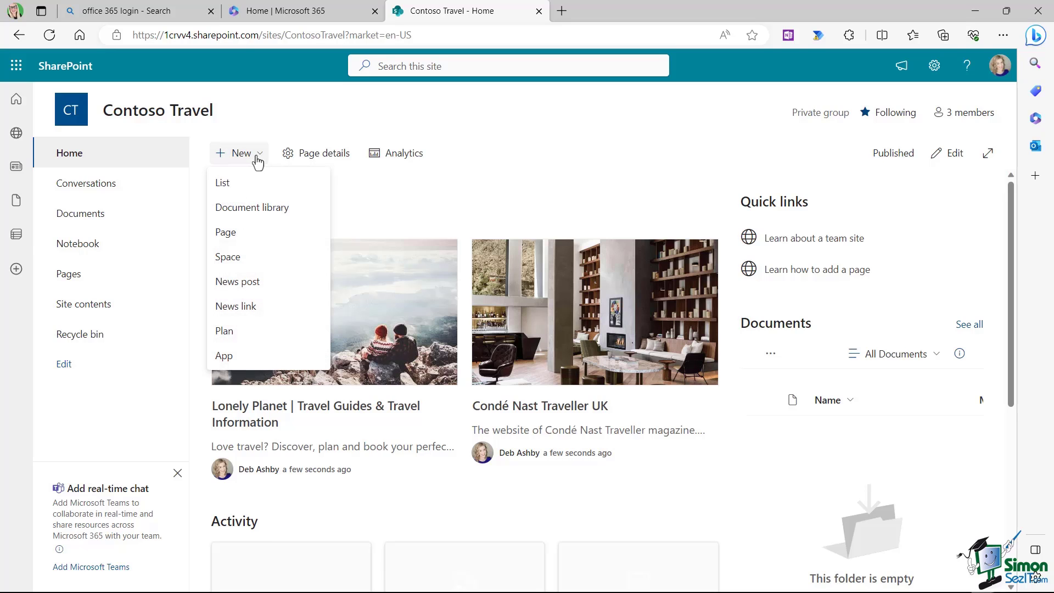
click(245, 194)
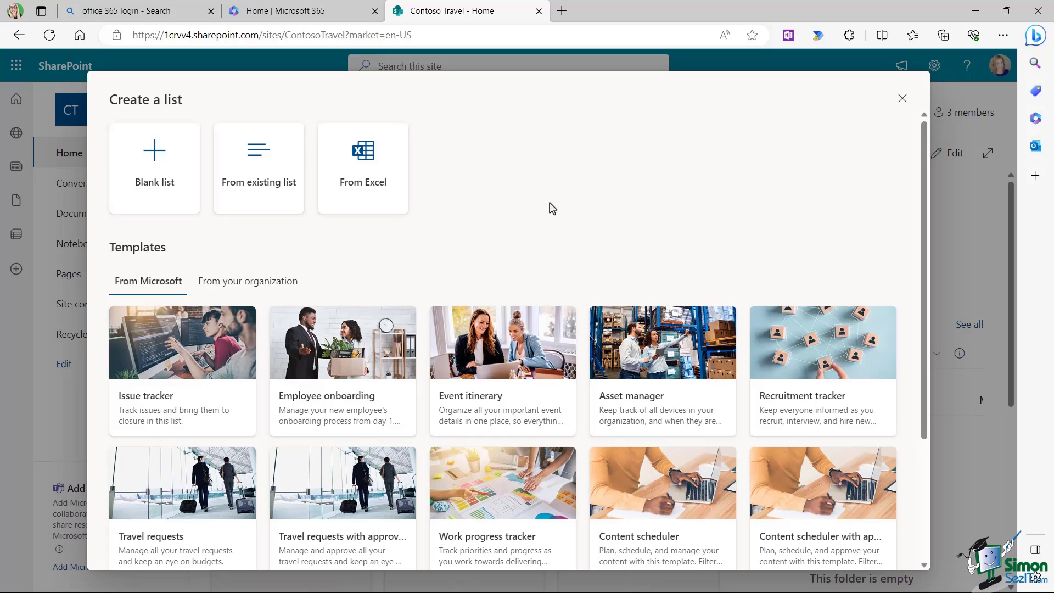
click(377, 174)
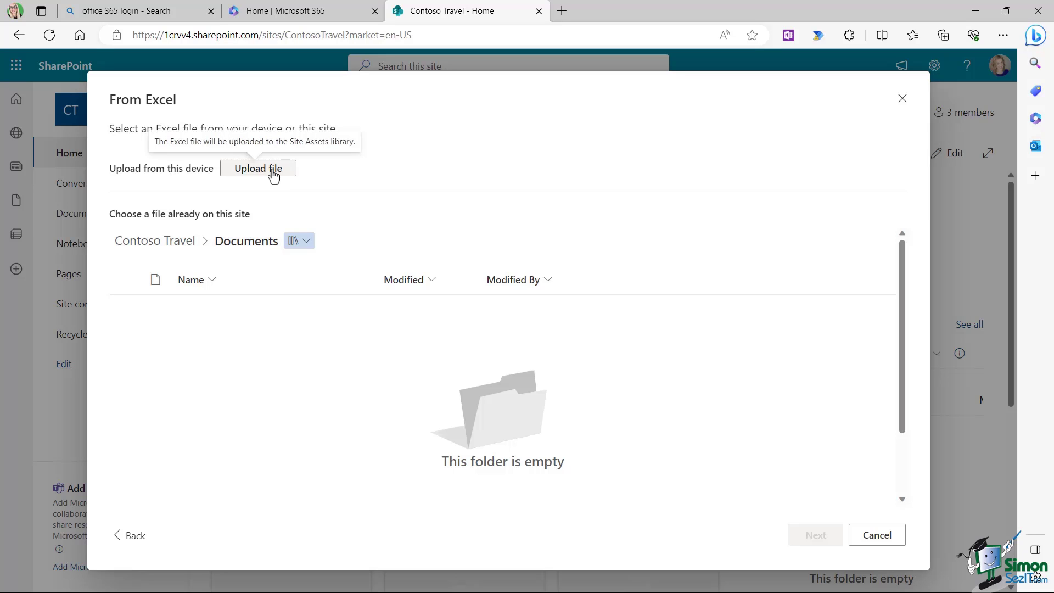
click(274, 175)
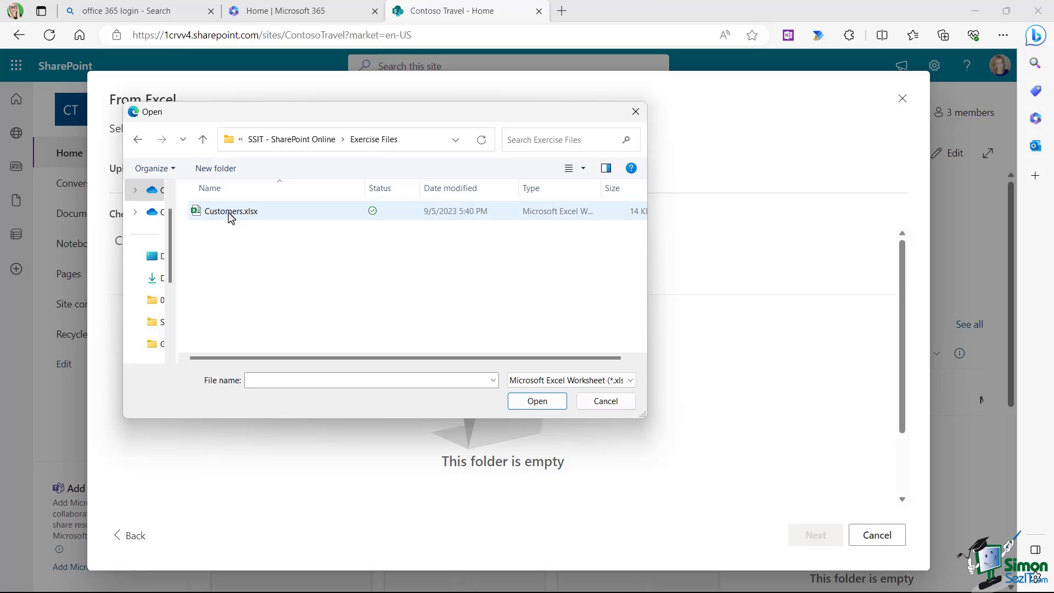
click(230, 216)
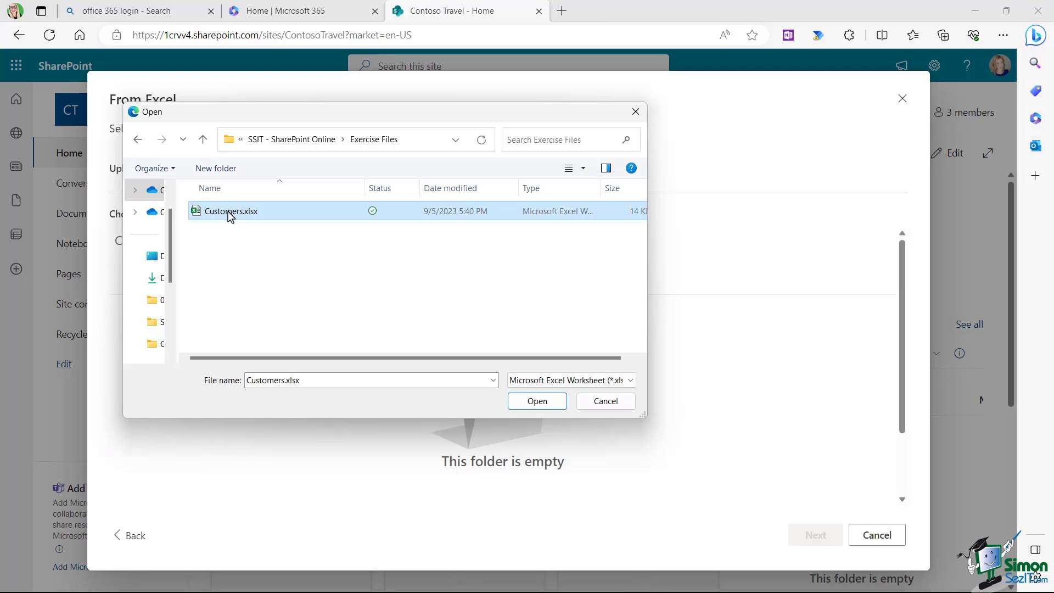
click(545, 404)
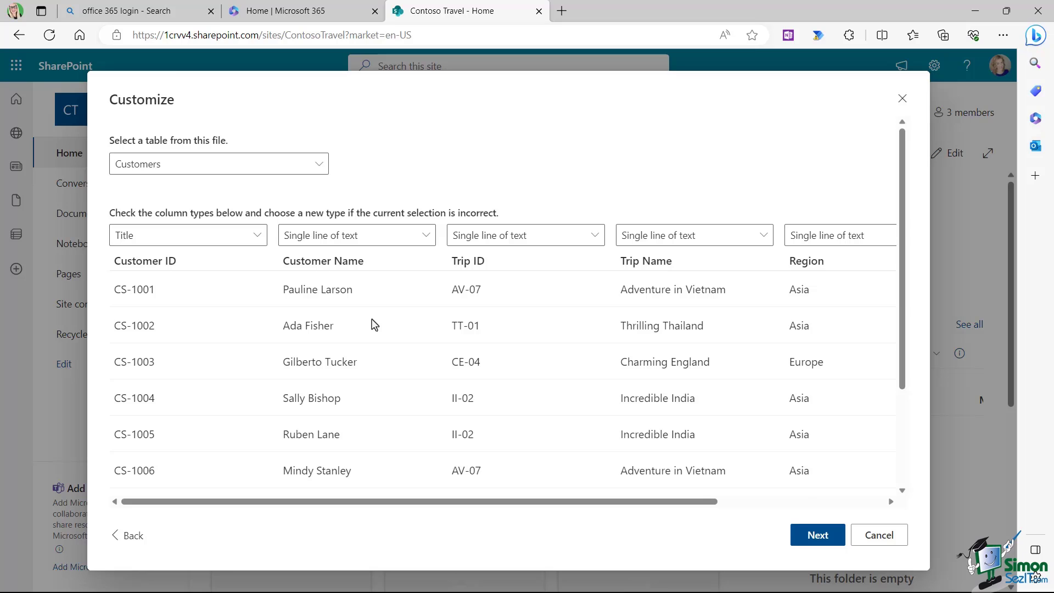
Step: Review the imported column types, keep the list name Customers with site navigation on, and create the list
scroll(373, 324, down, 1)
scroll(373, 323, up, 1)
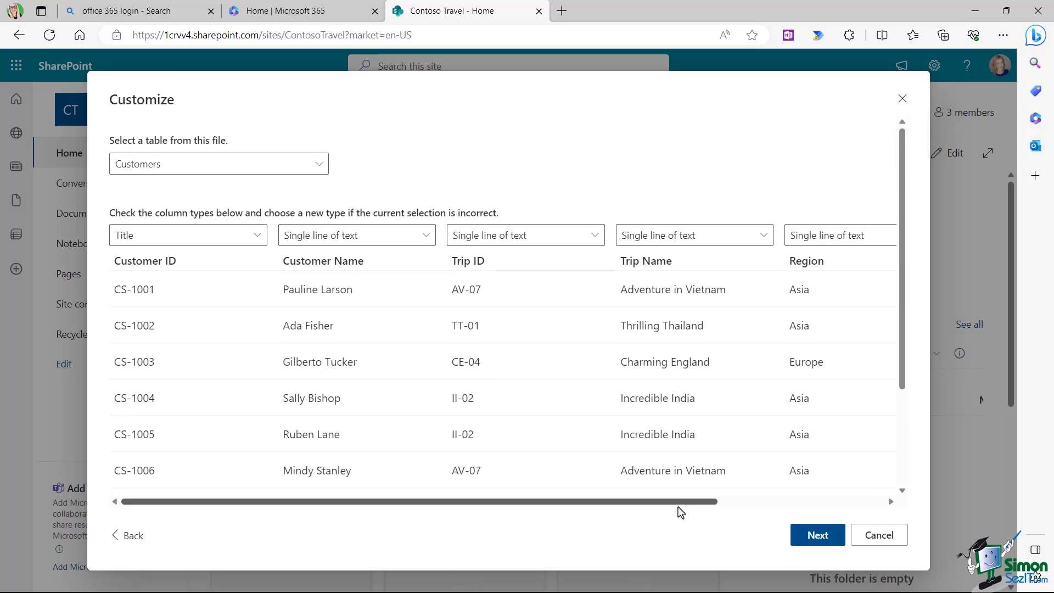
drag(679, 506, 623, 505)
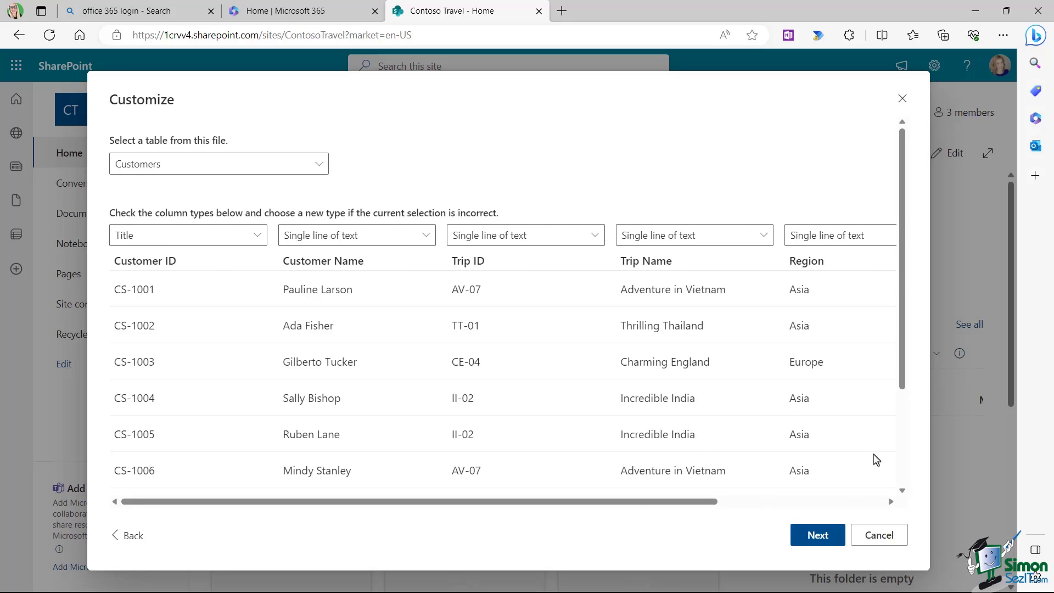
click(817, 536)
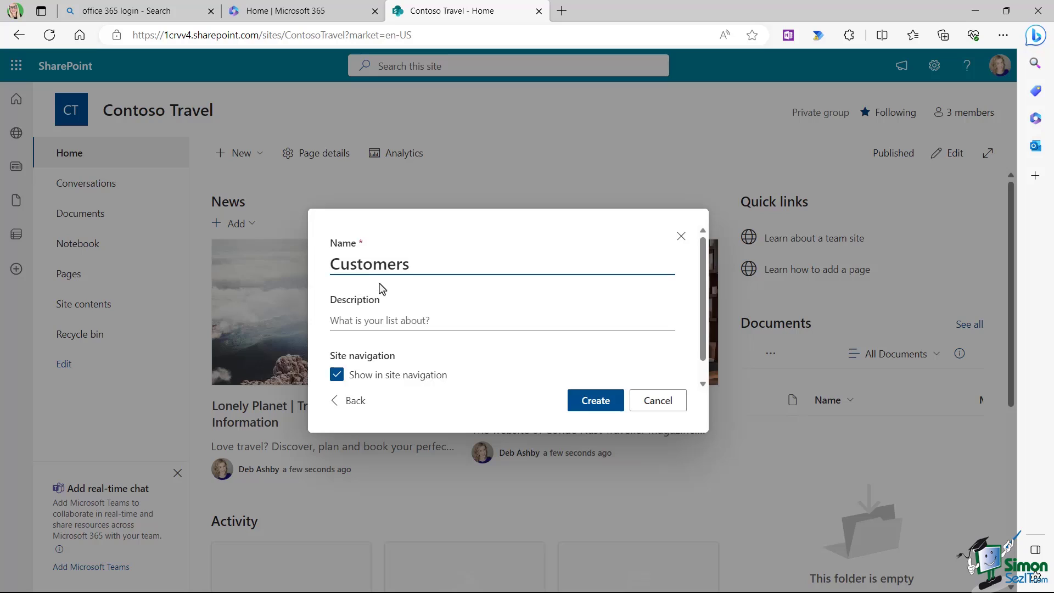
click(426, 267)
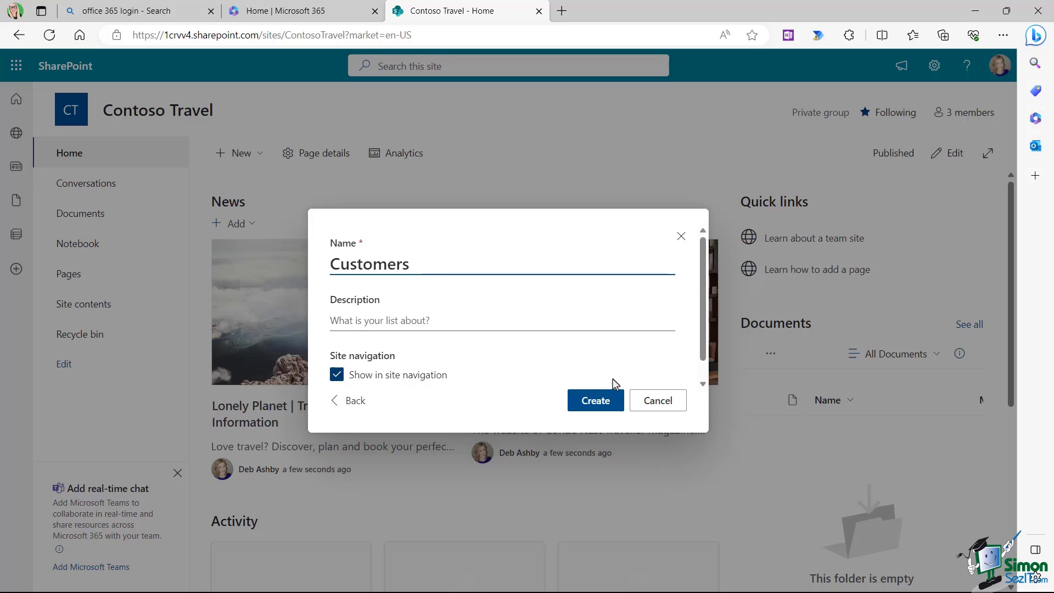
click(596, 406)
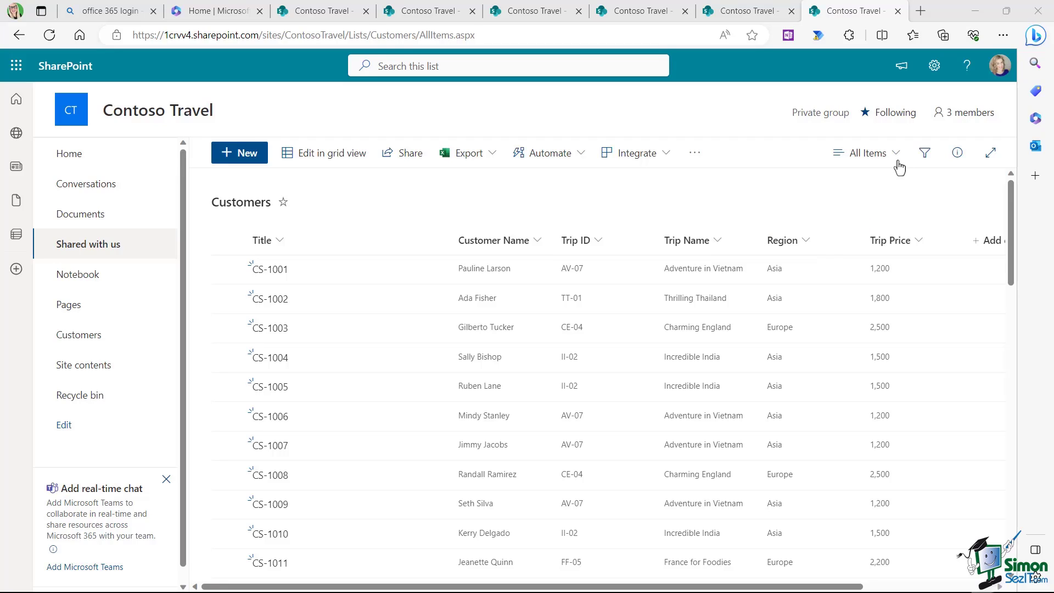
Step: Create a public list view named Asia Region for the Customers list
click(878, 155)
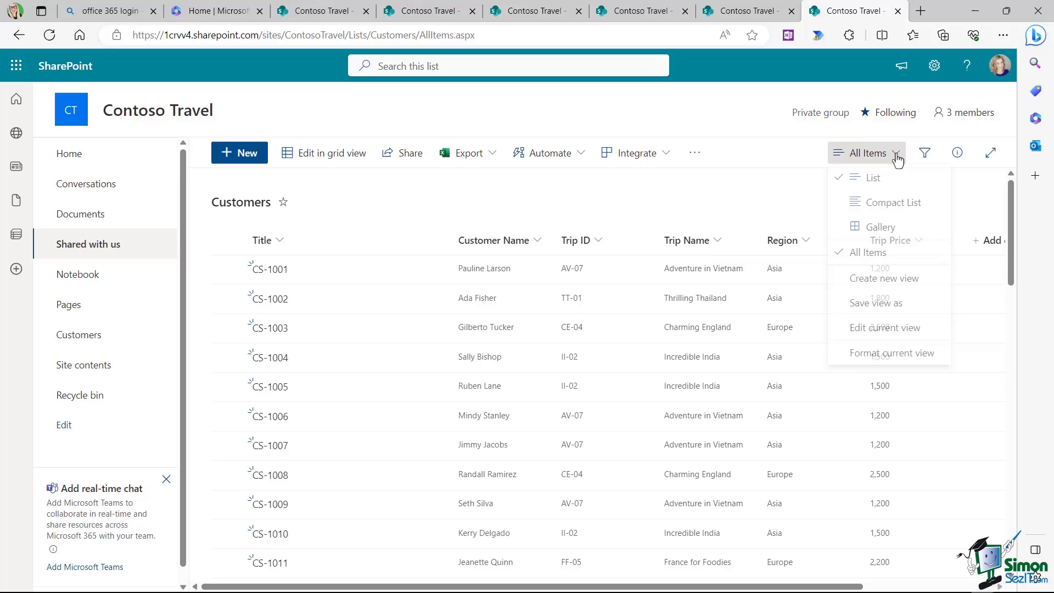
click(882, 286)
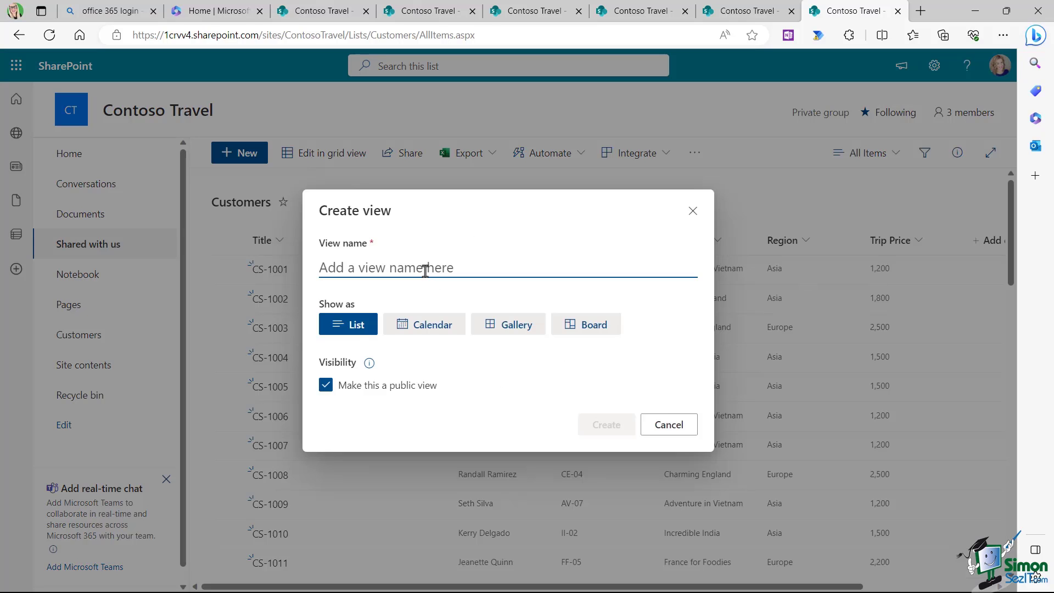
text(Asia Region)
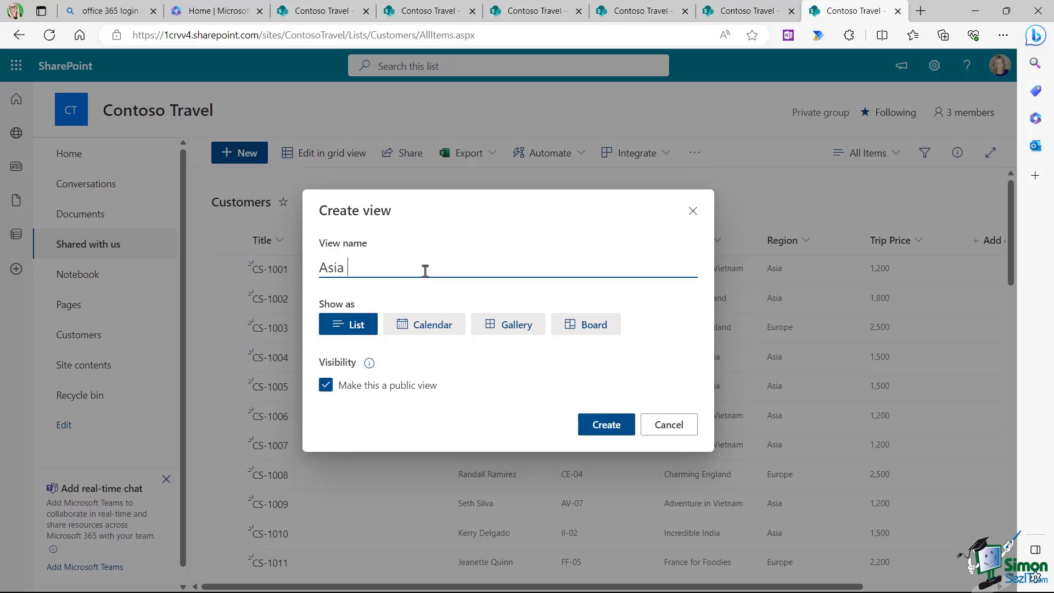
click(608, 424)
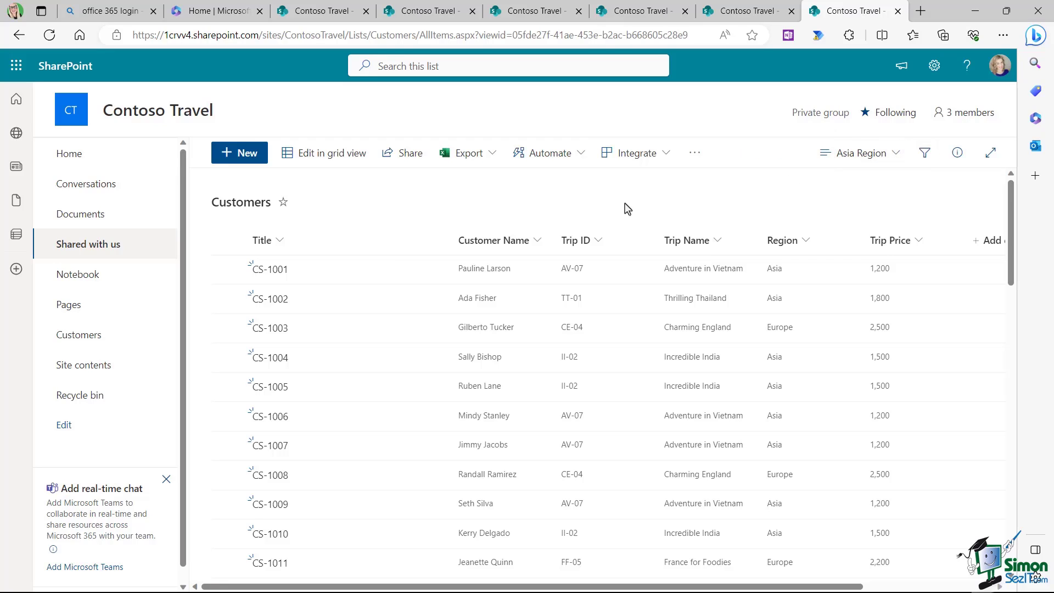
Step: Sort the Asia Region view by Customer Name from A to Z and filter Region to Asia
click(537, 242)
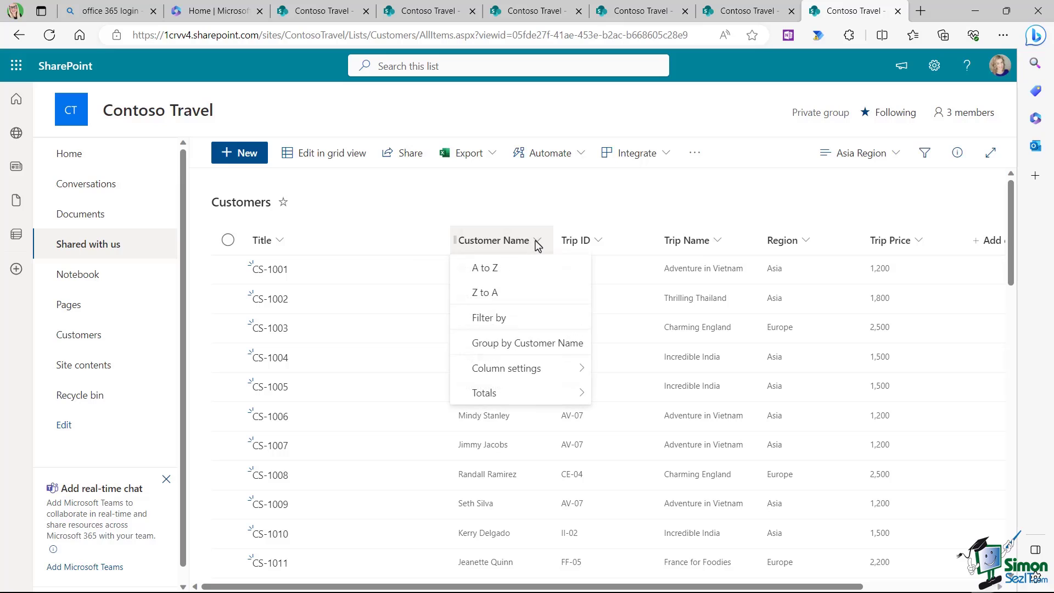
click(483, 267)
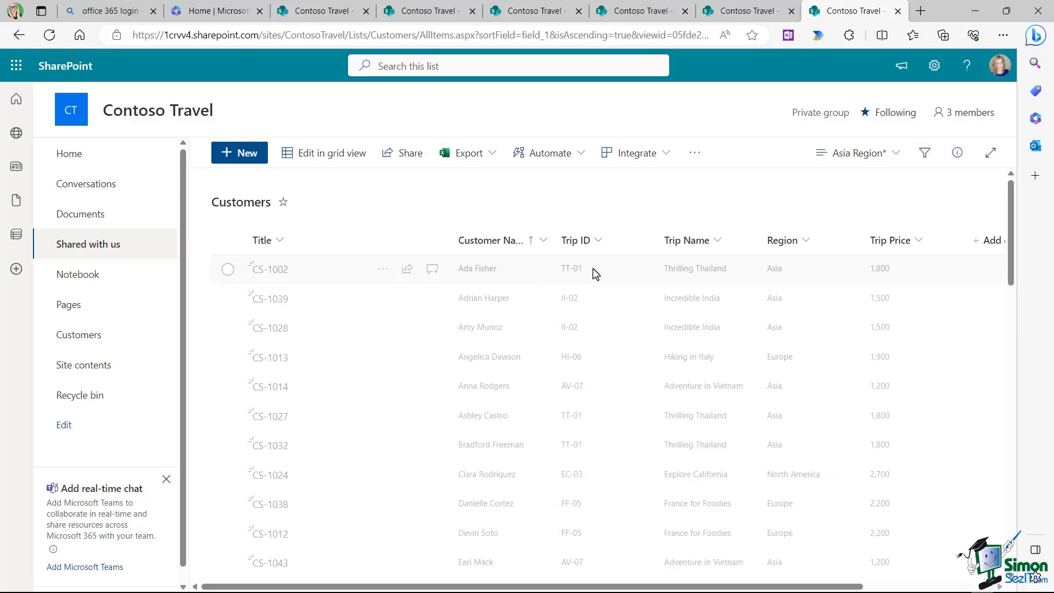
click(801, 244)
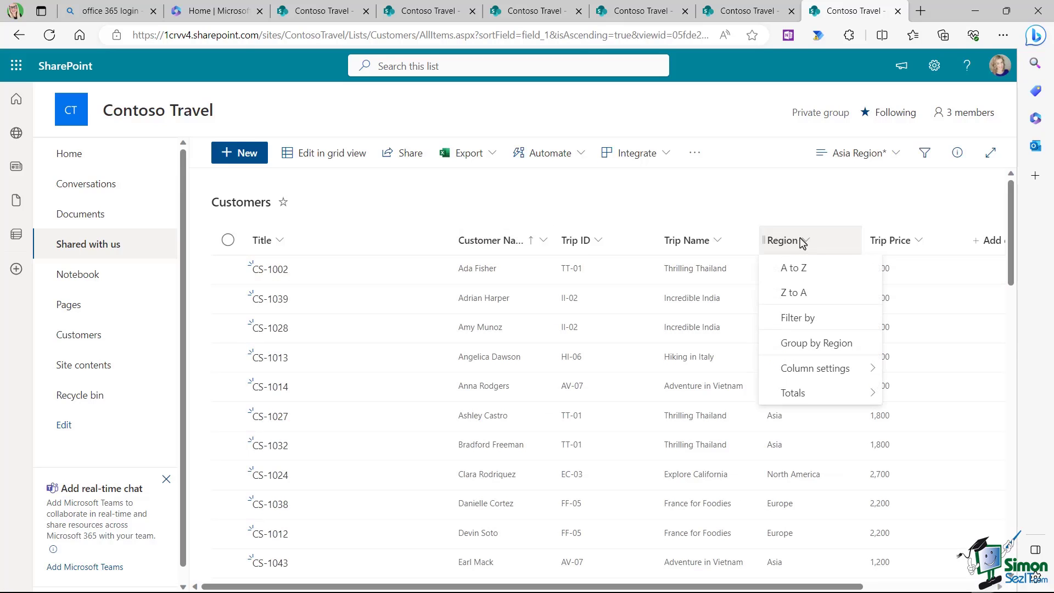
click(791, 314)
click(807, 147)
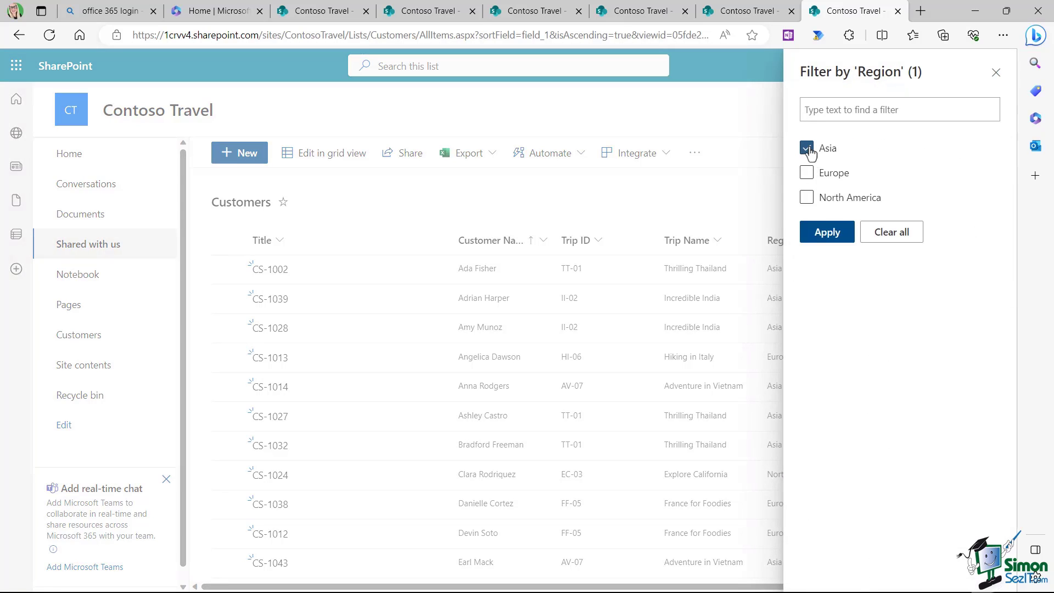
click(824, 232)
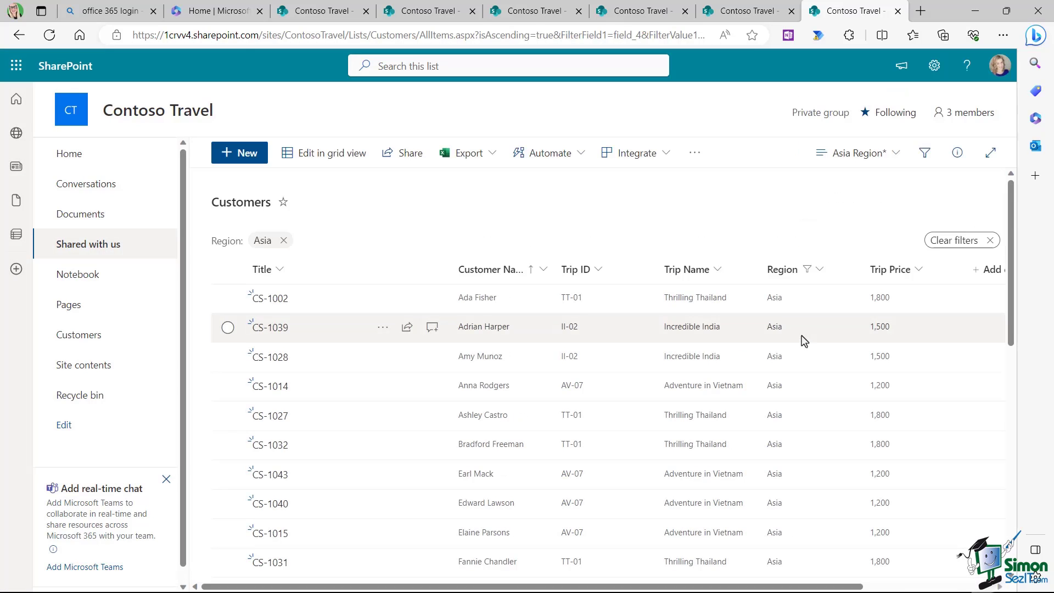
Step: Save the sorted and filtered view under the existing name Asia Region
click(895, 156)
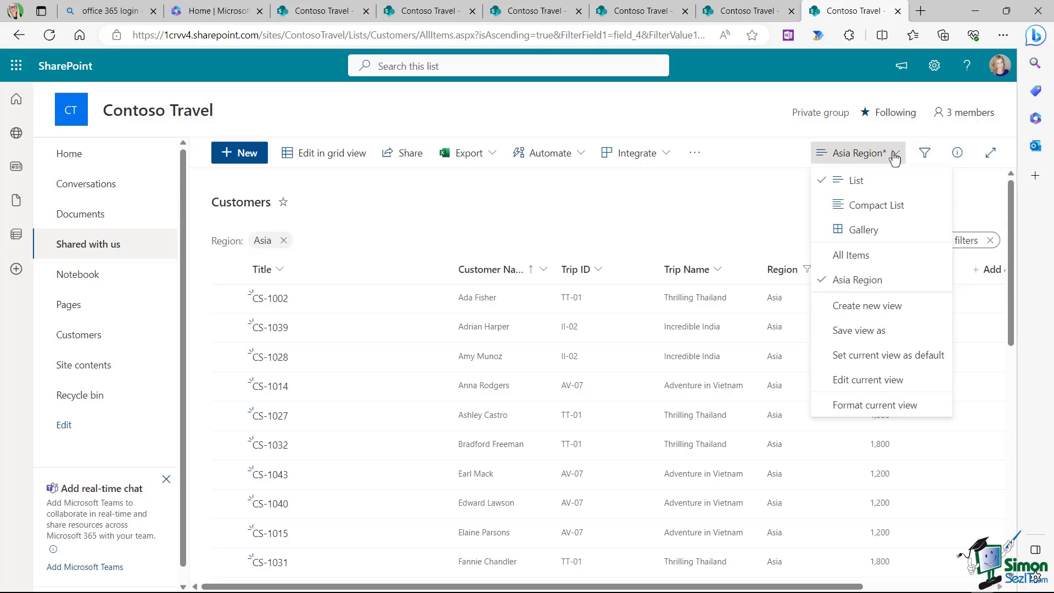
click(846, 333)
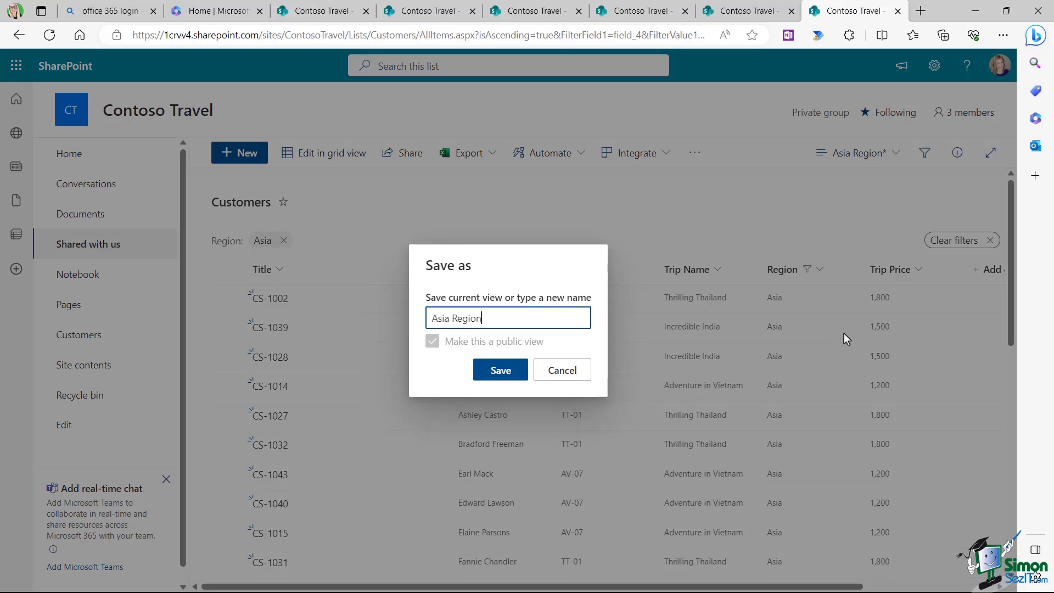
click(499, 372)
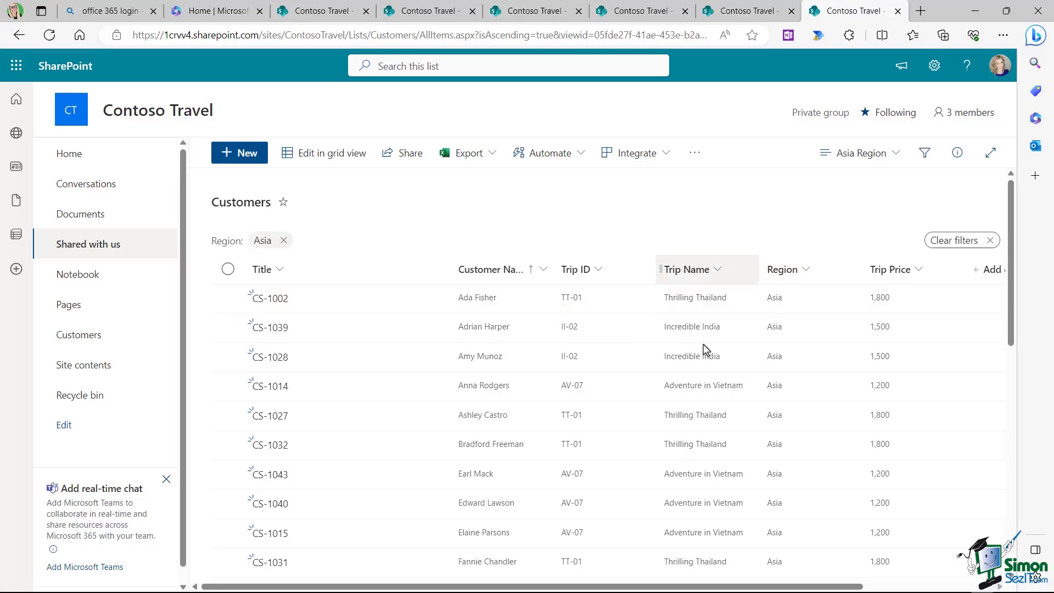
Step: Switch the Customers list to the All Items view and enable conditional formatting with No styles for all values
click(894, 158)
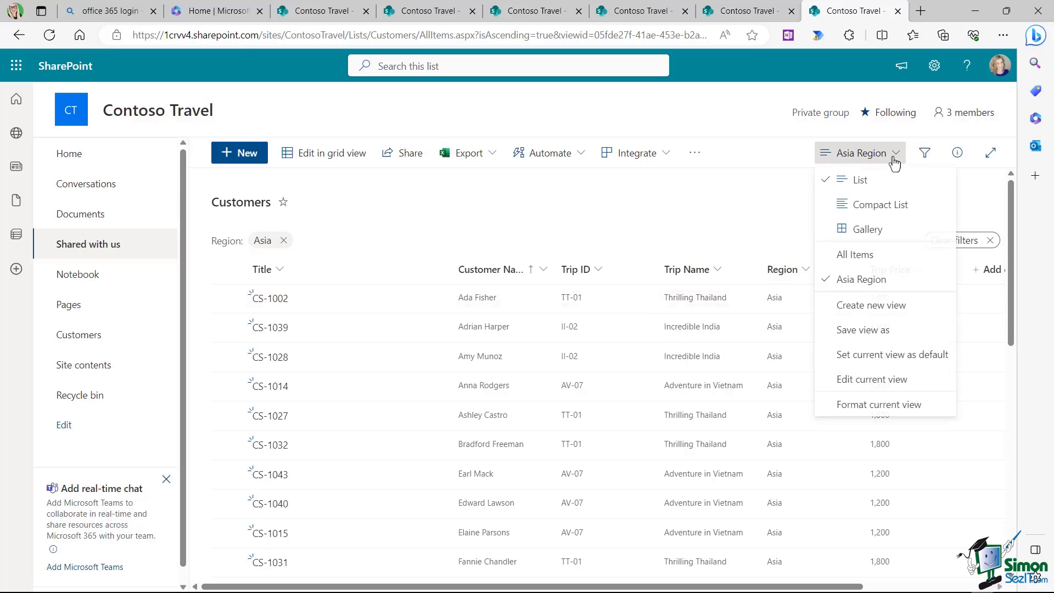
click(848, 255)
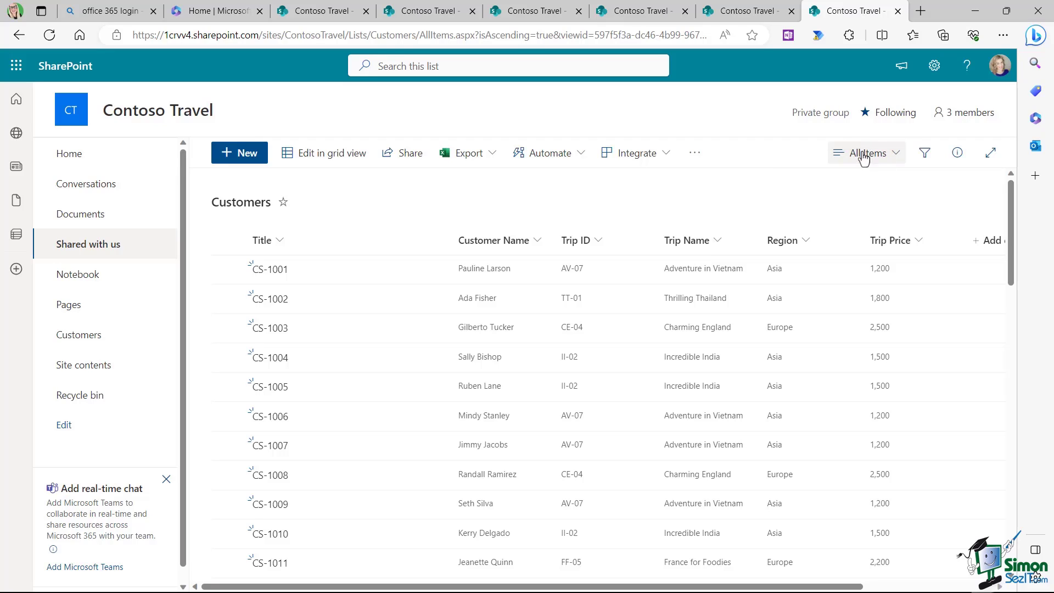
click(893, 159)
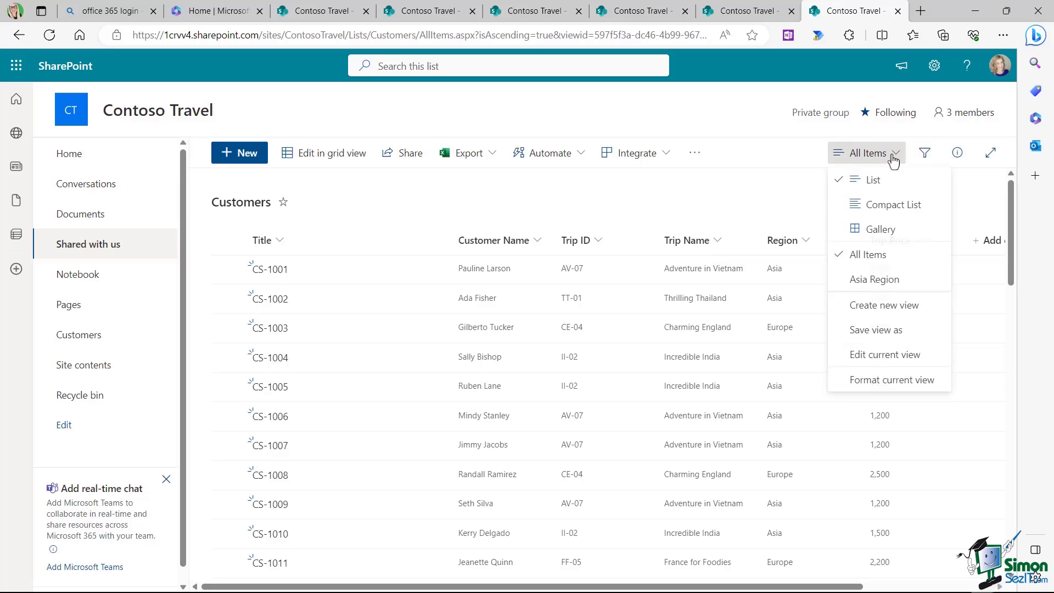
click(858, 379)
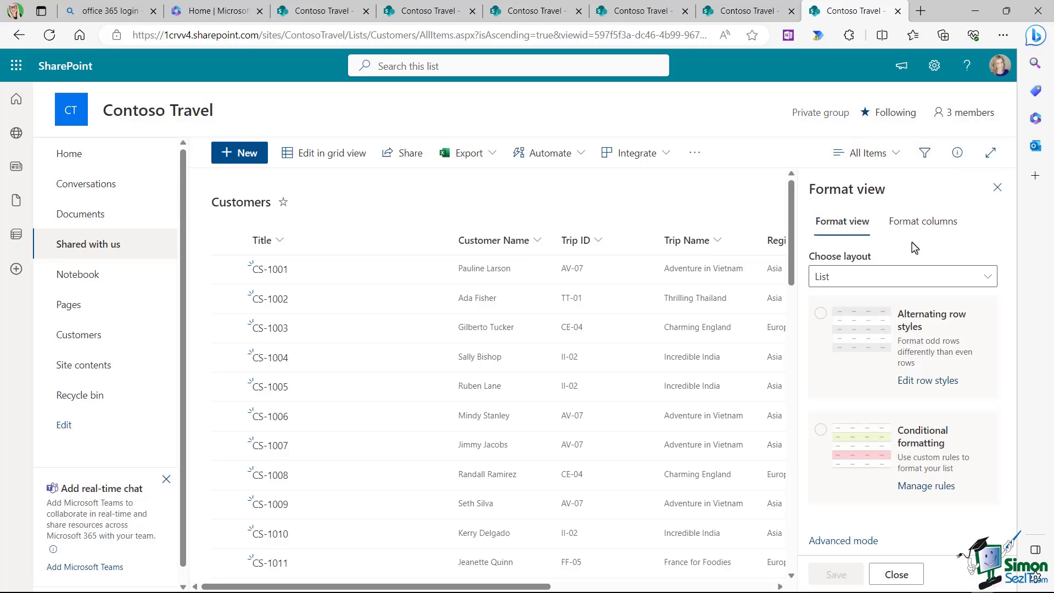
click(818, 432)
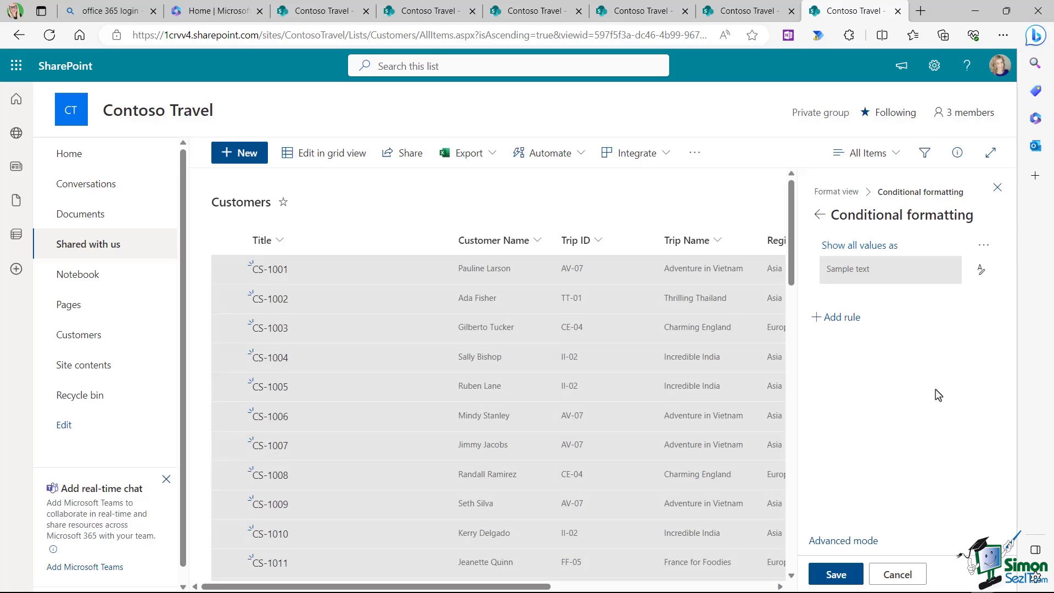
click(979, 270)
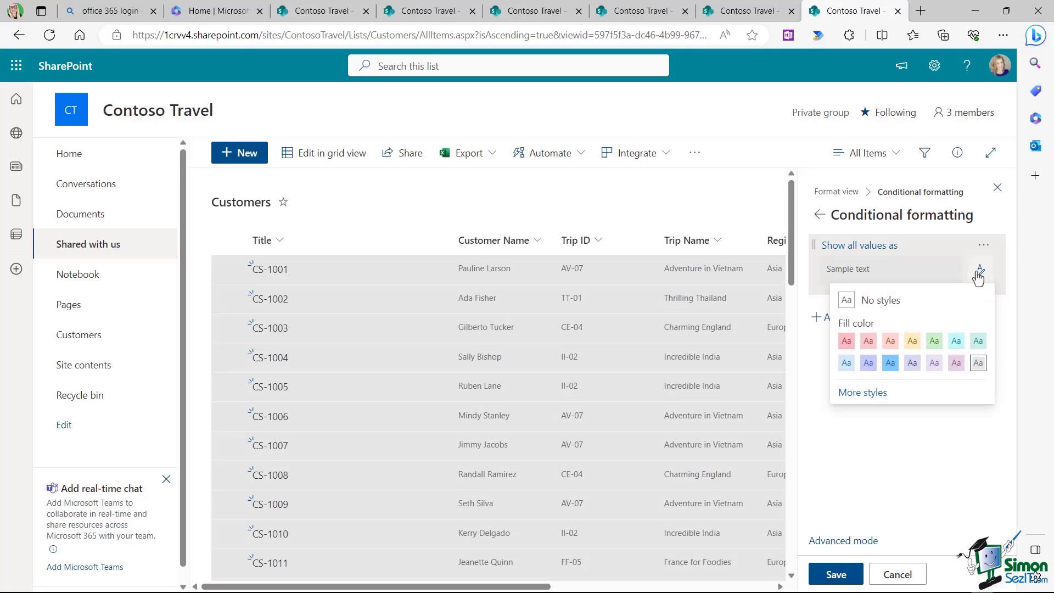
click(848, 304)
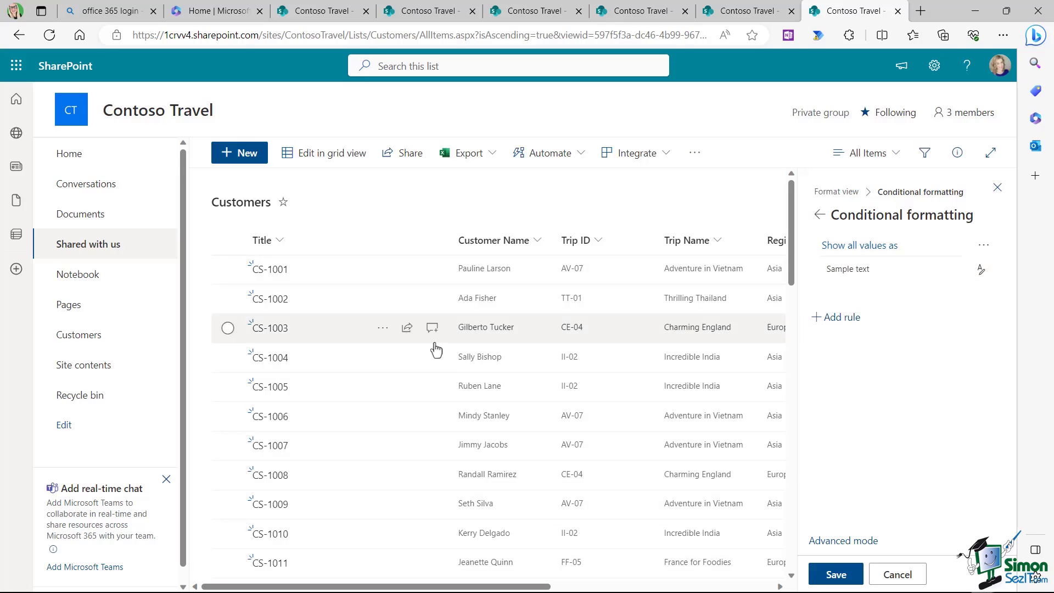
Step: Add a conditional formatting rule for items whose Trip Price is greater than 2000
click(835, 319)
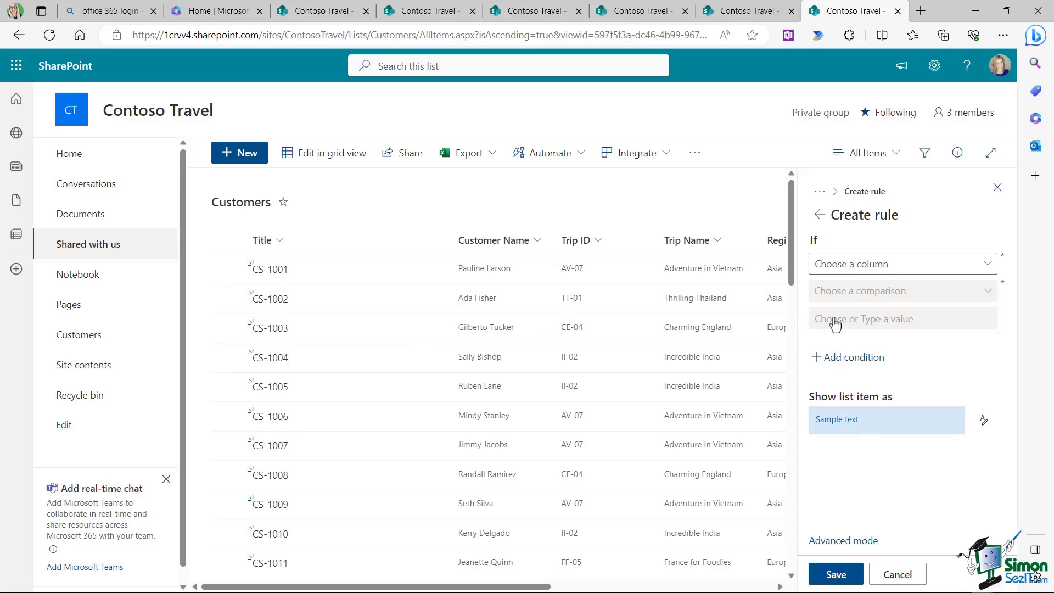
click(989, 266)
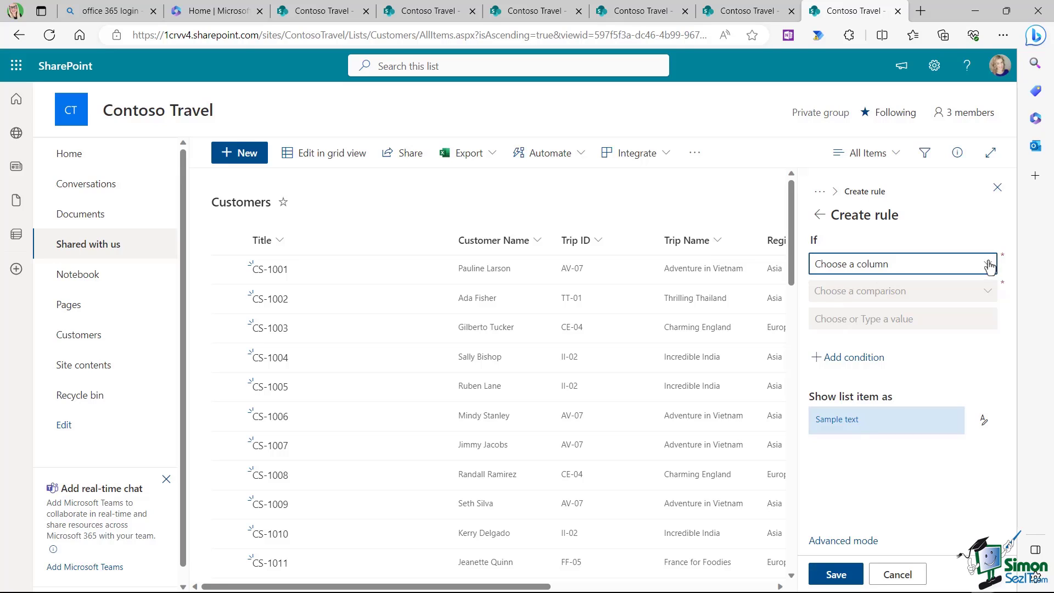
click(848, 411)
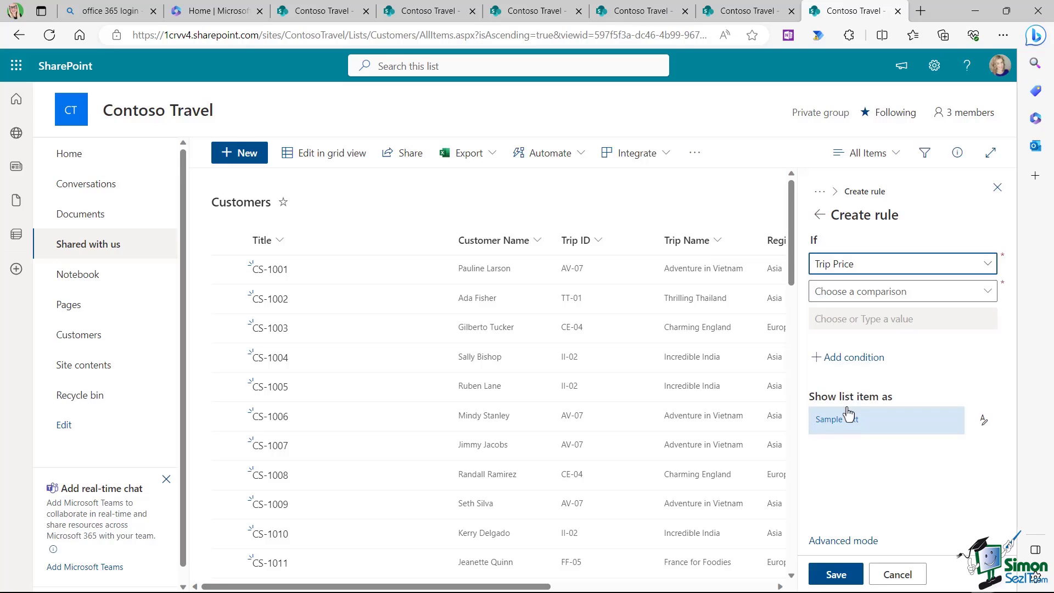
click(900, 294)
click(864, 364)
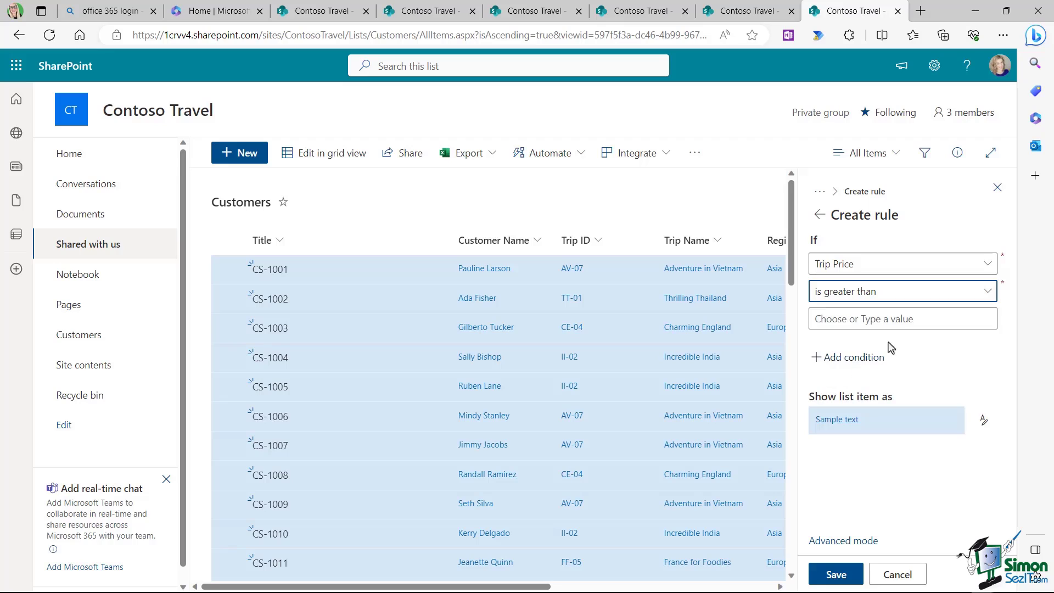
click(878, 322)
text(2000)
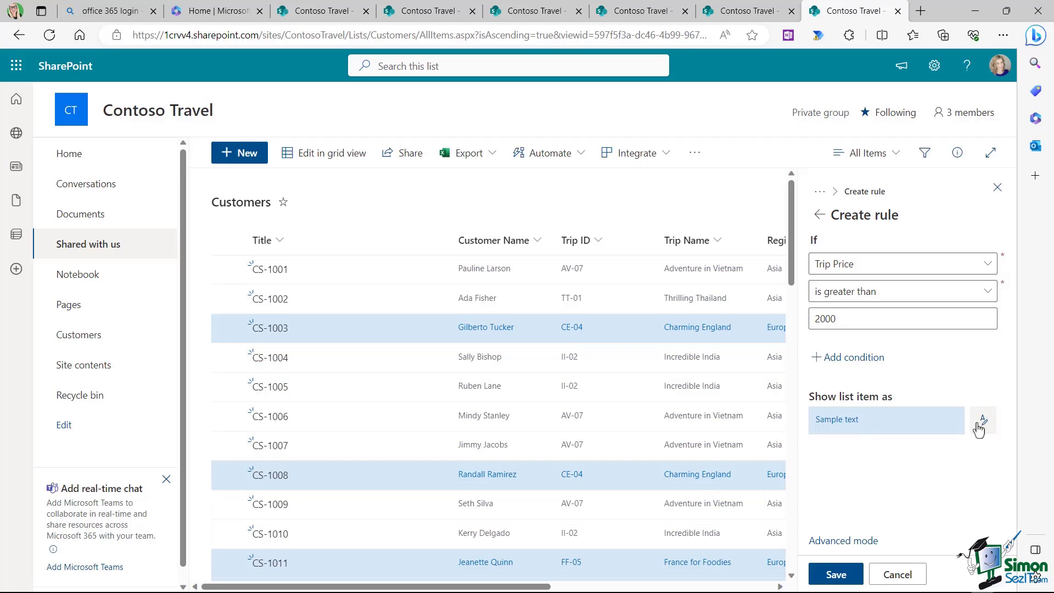
Step: Set the rule's list item style to the light green fill color and save the formatting
click(984, 420)
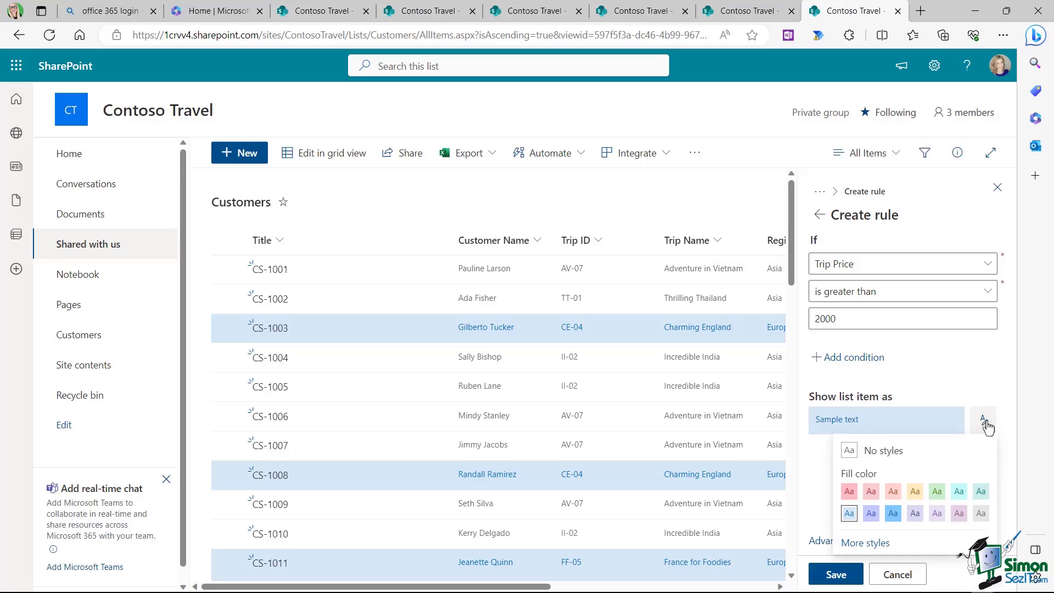
click(936, 491)
click(841, 574)
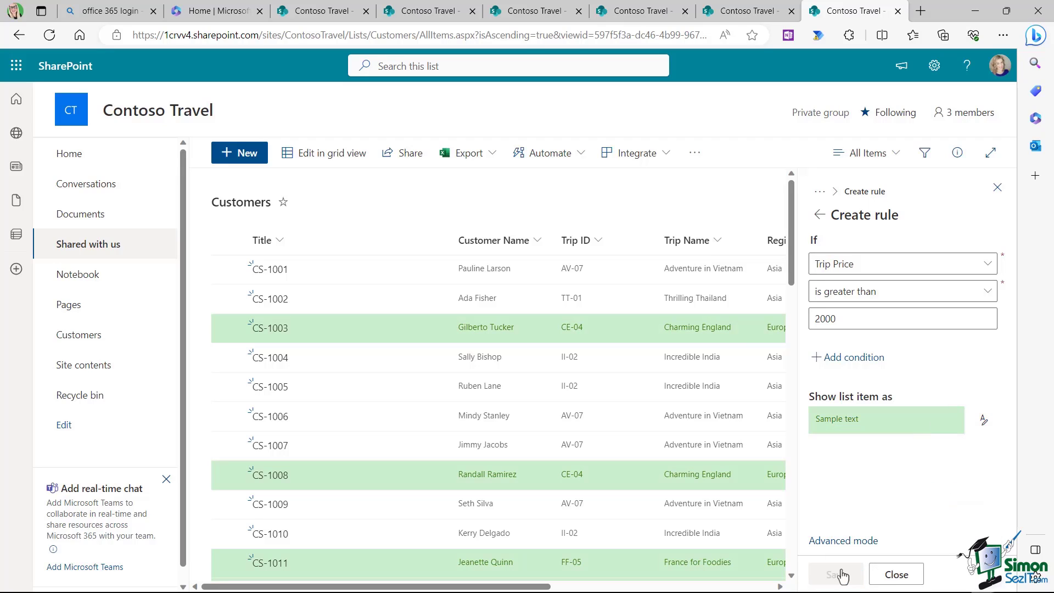